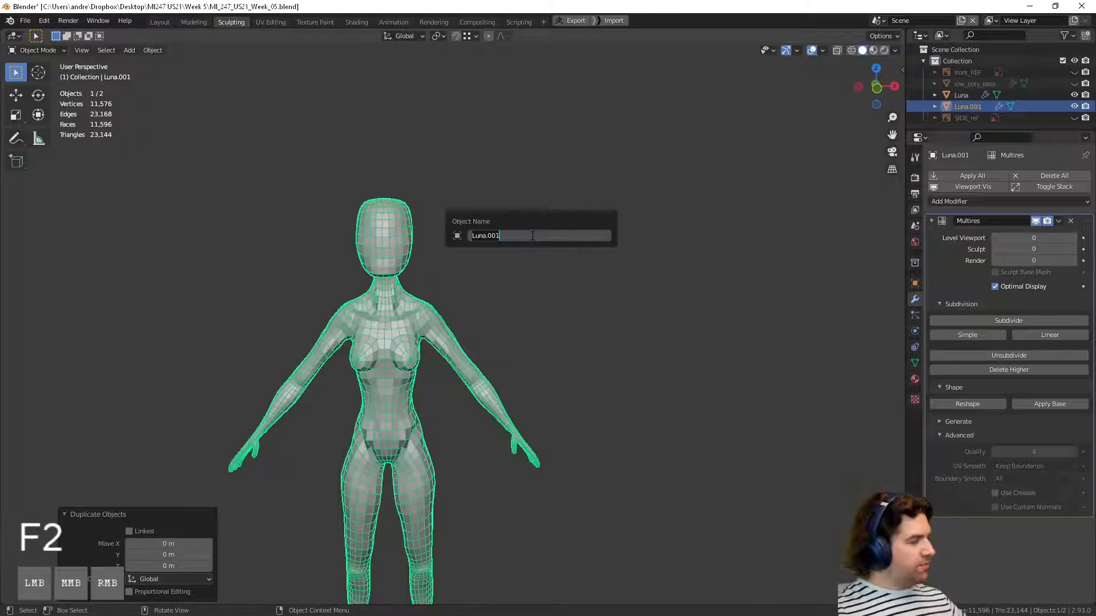
Step: Rename the duplicated body object as luna_head
text(head)
key(BackSpace)
key(BackSpace)
key(BackSpace)
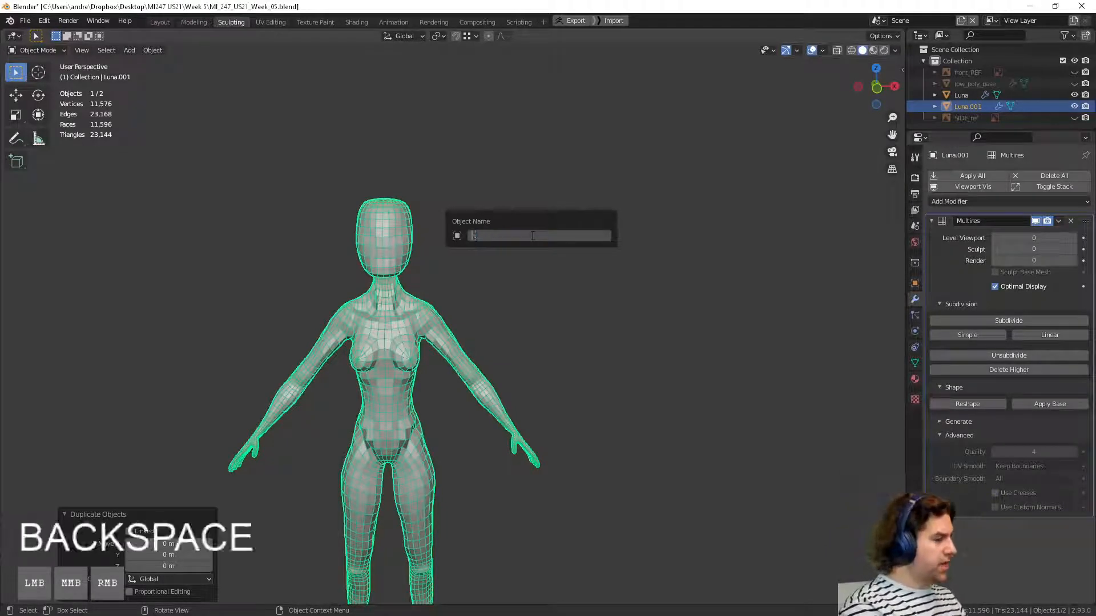
text(luna_head)
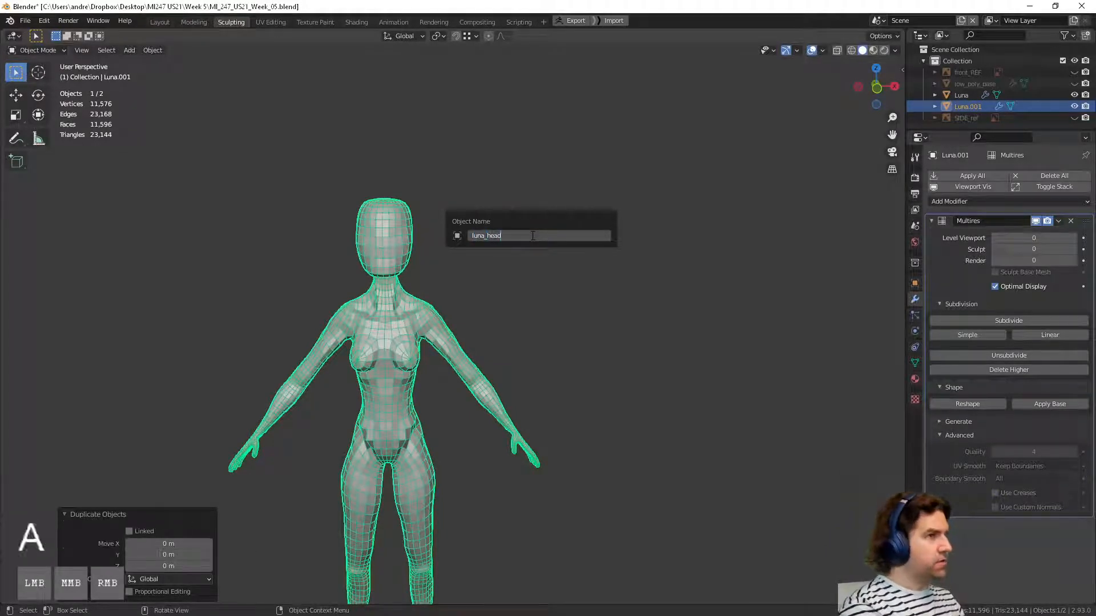
key(Return)
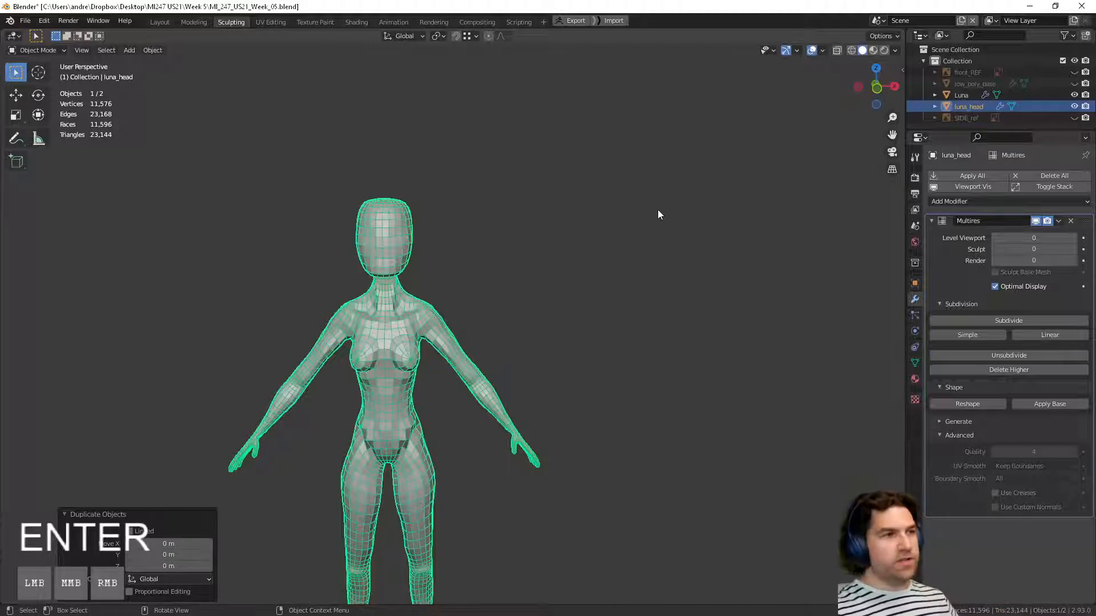
Step: Switch luna_head to Edit Mode with the neck area in close view
scroll(489, 325, up, 5)
middle_drag(539, 290, 624, 387)
scroll(663, 376, up, 4)
key(Tab)
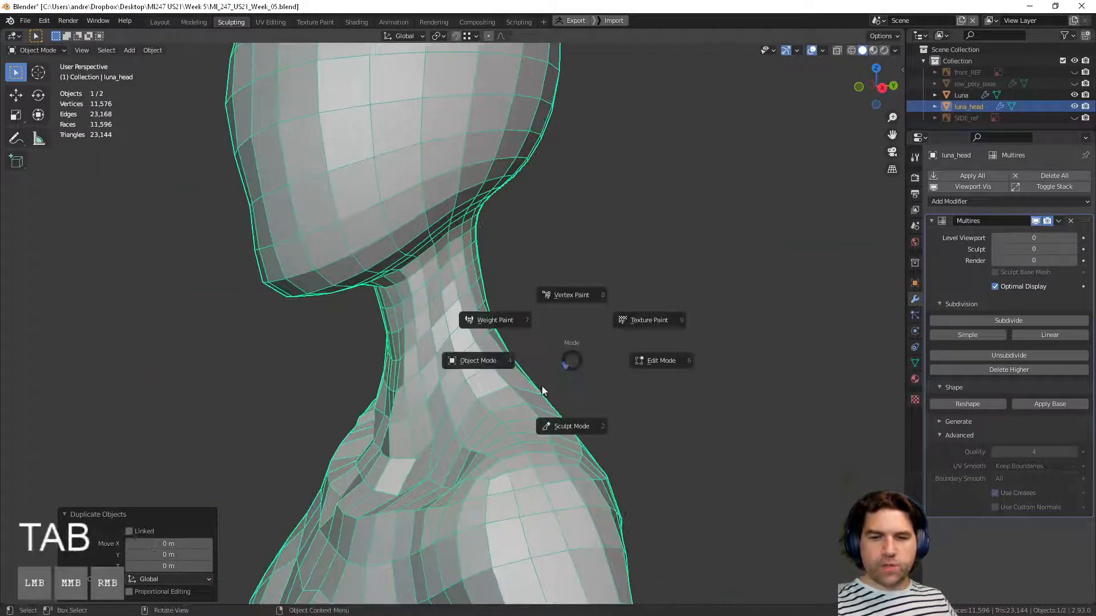
click(662, 363)
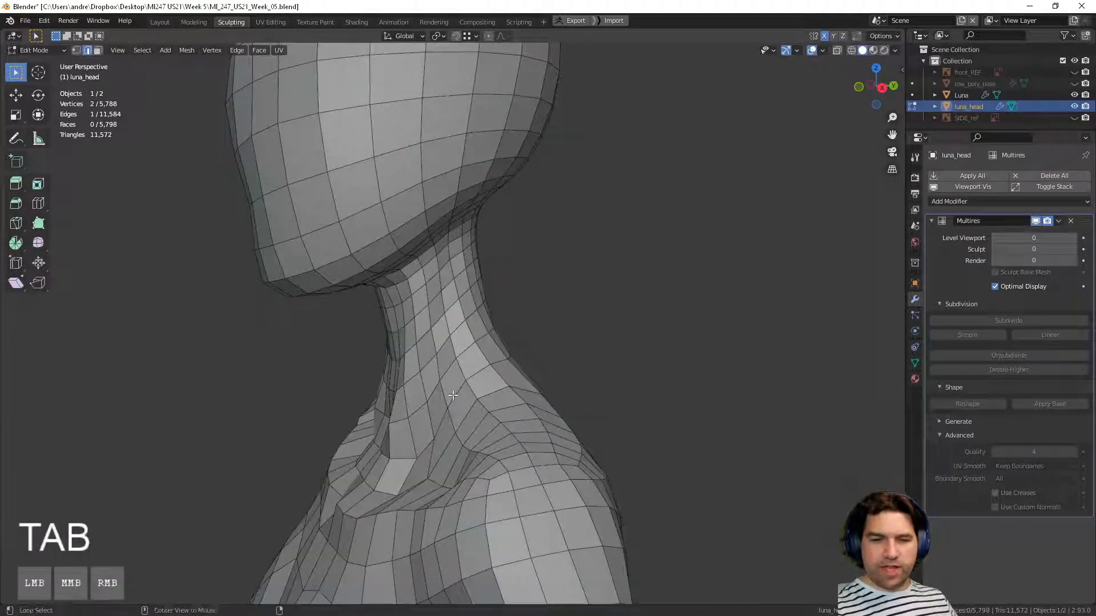
Step: Try the edge loop running across the collarbones and upper back as the boundary for separating the head
alt+click(453, 395)
alt+click(444, 372)
middle_drag(451, 365, 627, 466)
right_click(451, 334)
alt+click(534, 497)
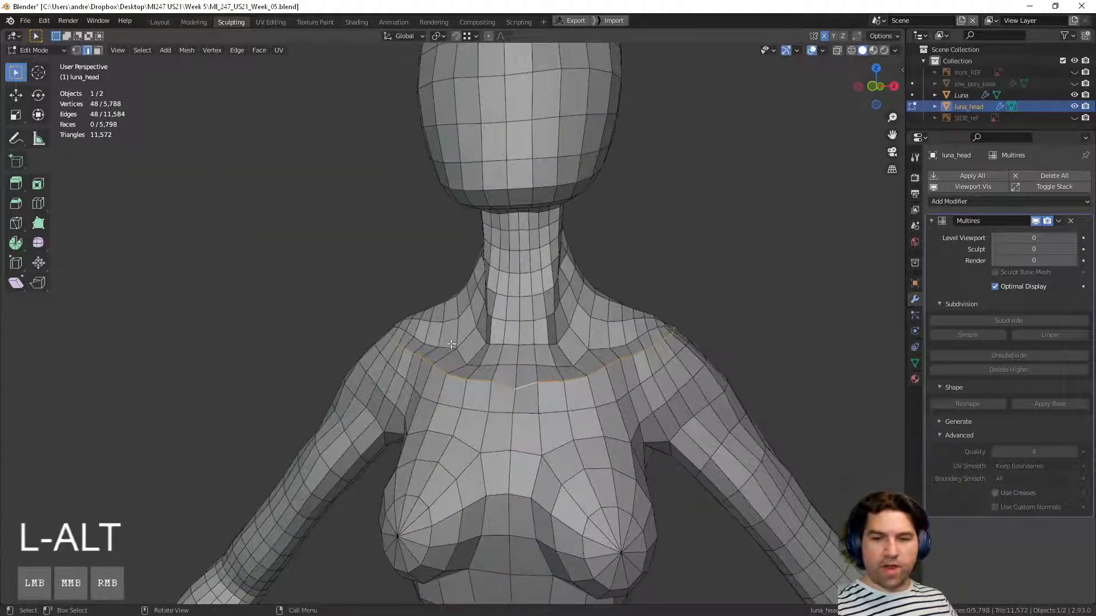
scroll(707, 294, down, 2)
middle_drag(628, 317, 392, 339)
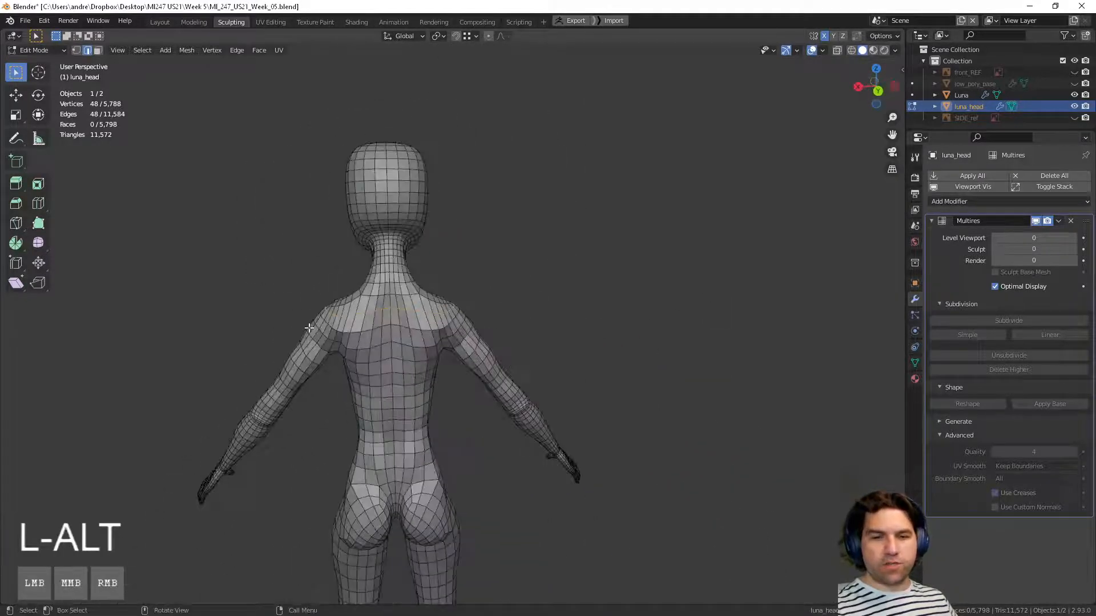
scroll(308, 336, up, 4)
middle_drag(309, 337, 445, 343)
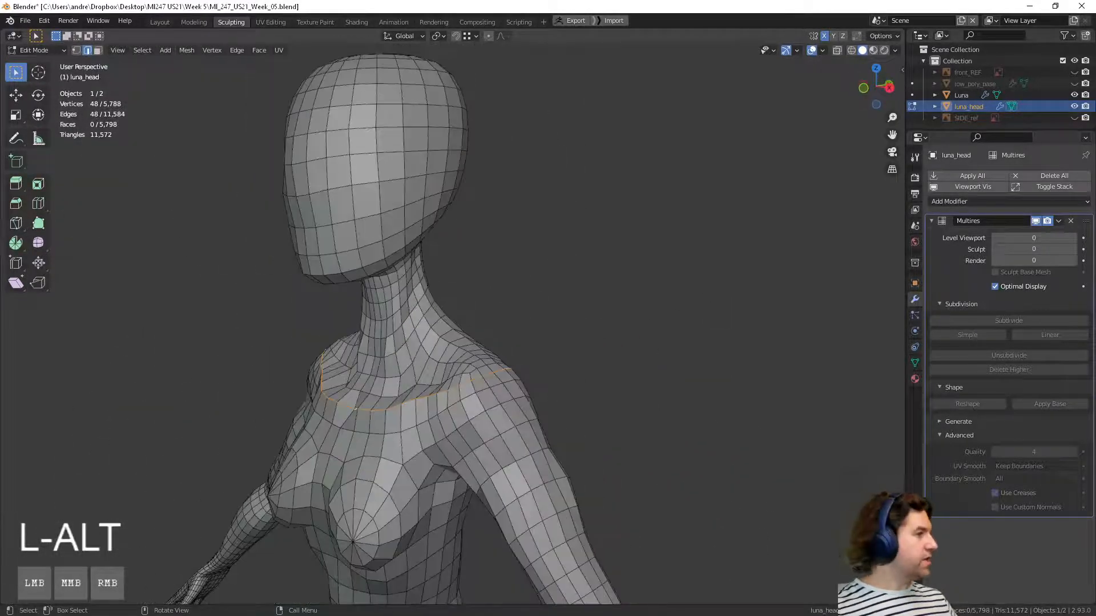
Step: Bring up the character reference sheet and place it beside the model with the front-facing poses showing
key(alt+Tab)
right_click(198, 336)
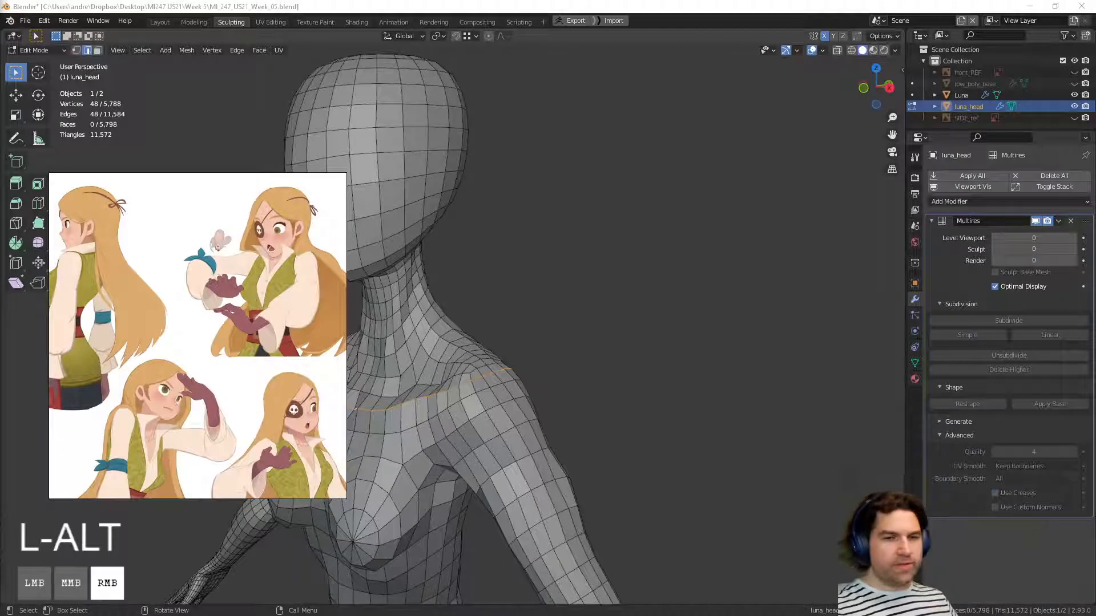
right_drag(254, 326, 173, 372)
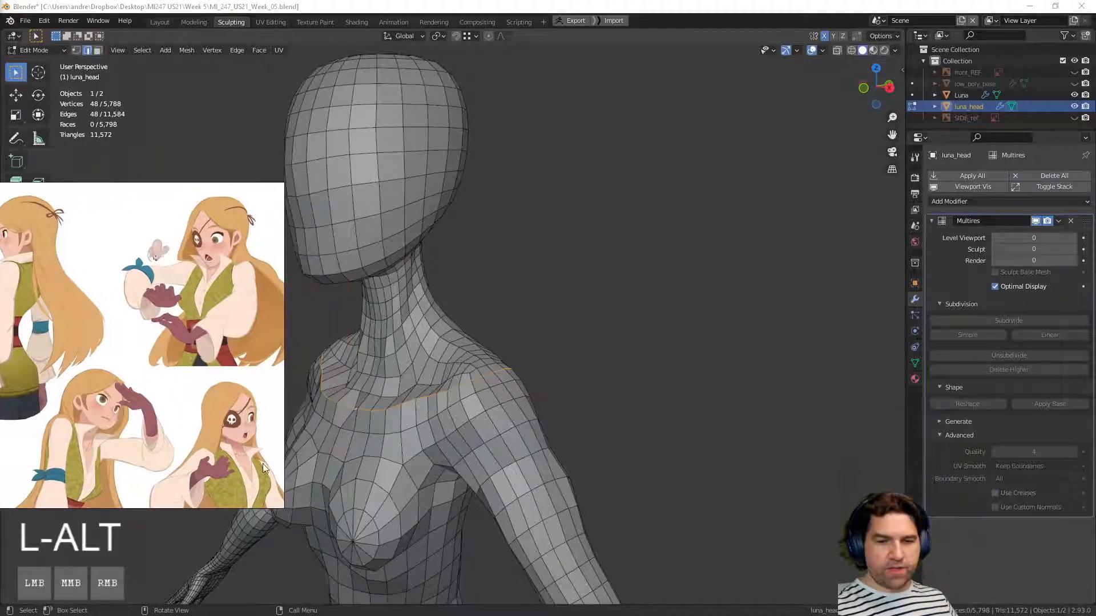
middle_drag(390, 398, 428, 403)
shift+middle_drag(462, 357, 501, 360)
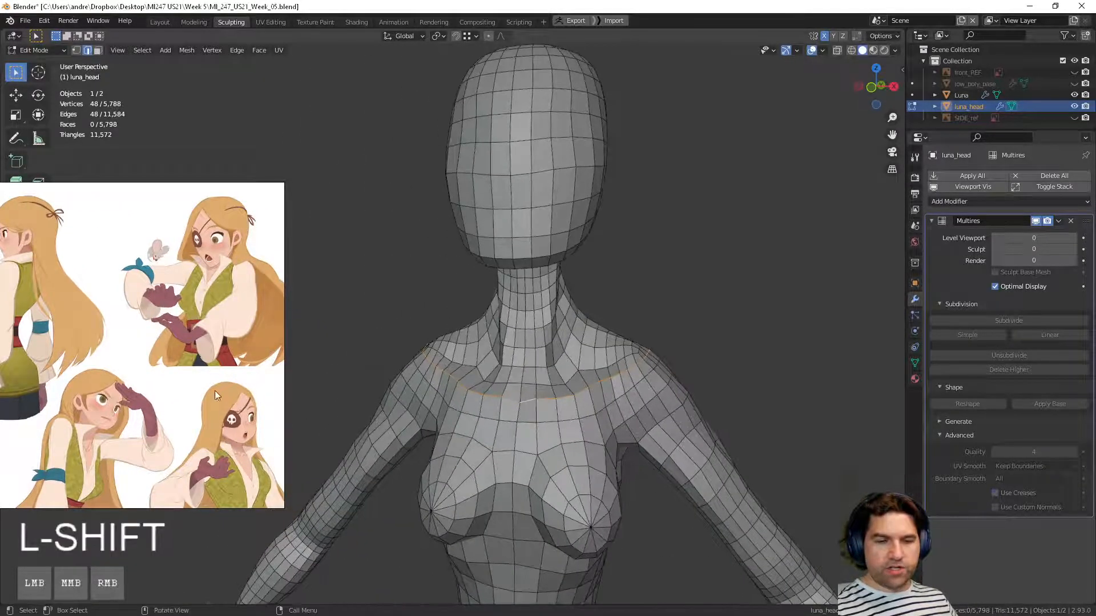
right_drag(190, 396, 55, 398)
middle_drag(584, 405, 539, 408)
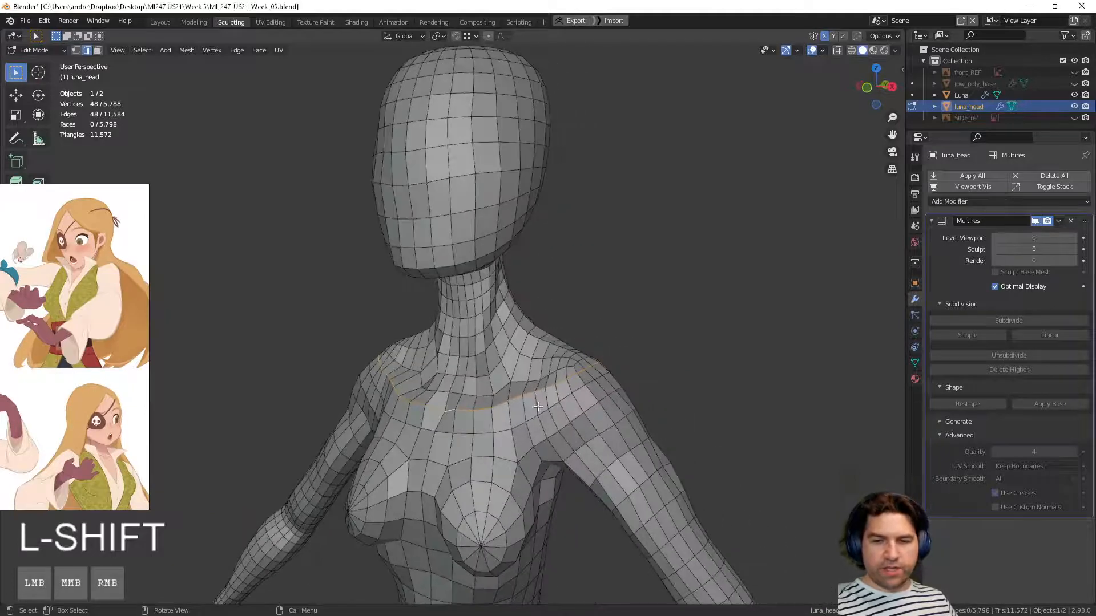
Step: Try extending the collarbone loop selection with edges down the upper chest, then drop that selection
alt+shift+click(516, 444)
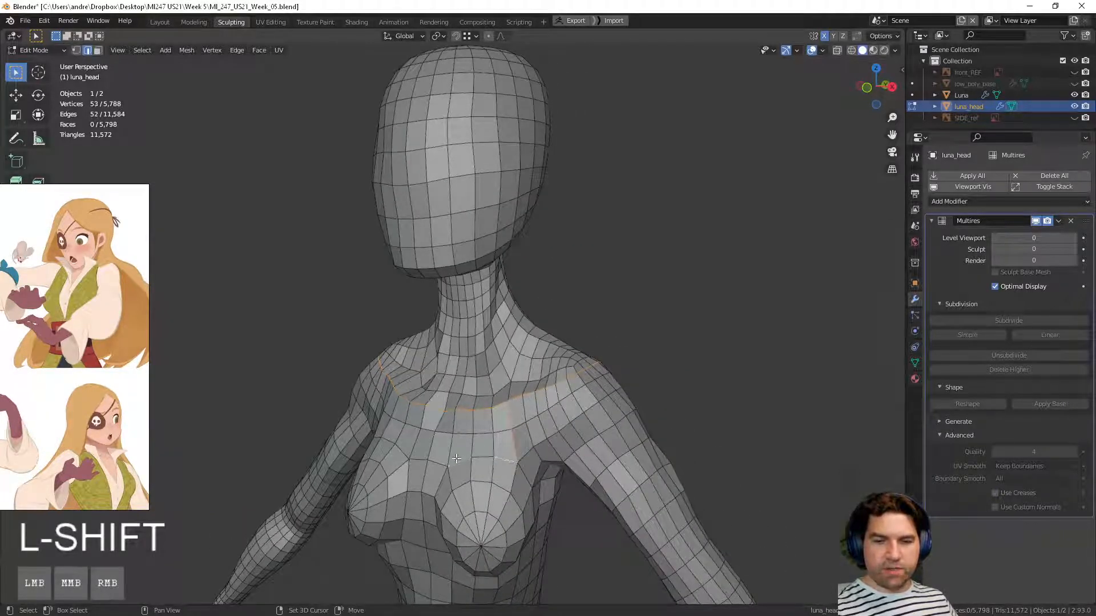
shift+middle_drag(460, 453, 523, 428)
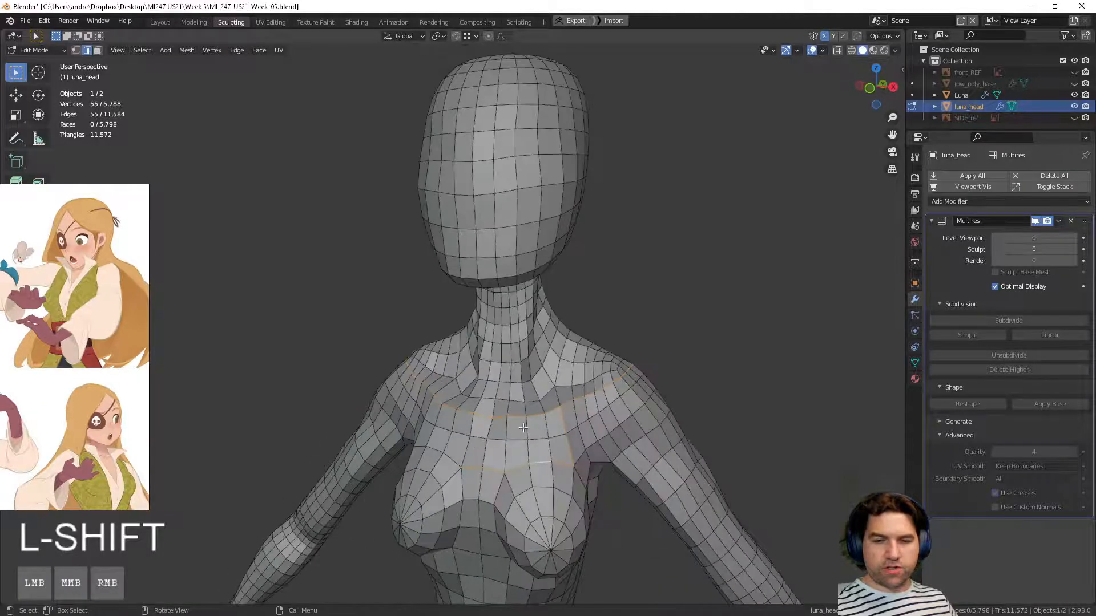
shift+click(533, 415)
middle_drag(501, 387, 531, 385)
click(596, 327)
Step: Select the edge loop around the base of the neck and split the mesh there with Edge Split
scroll(597, 327, up, 3)
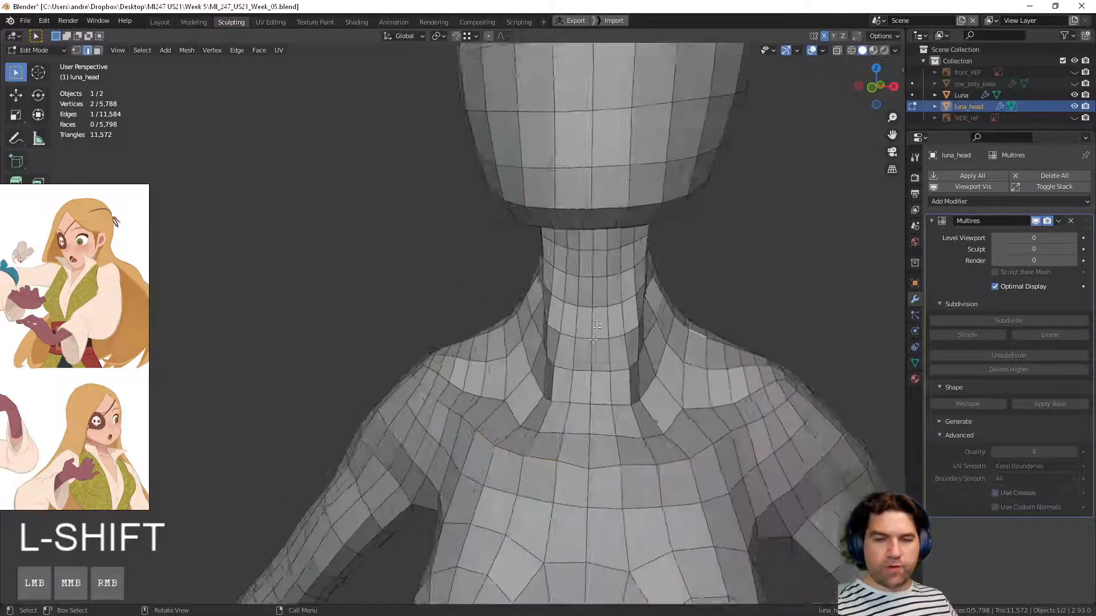
middle_drag(562, 345, 523, 356)
alt+click(495, 372)
shift+middle_drag(522, 357, 540, 336)
scroll(539, 337, up, 2)
right_click(569, 309)
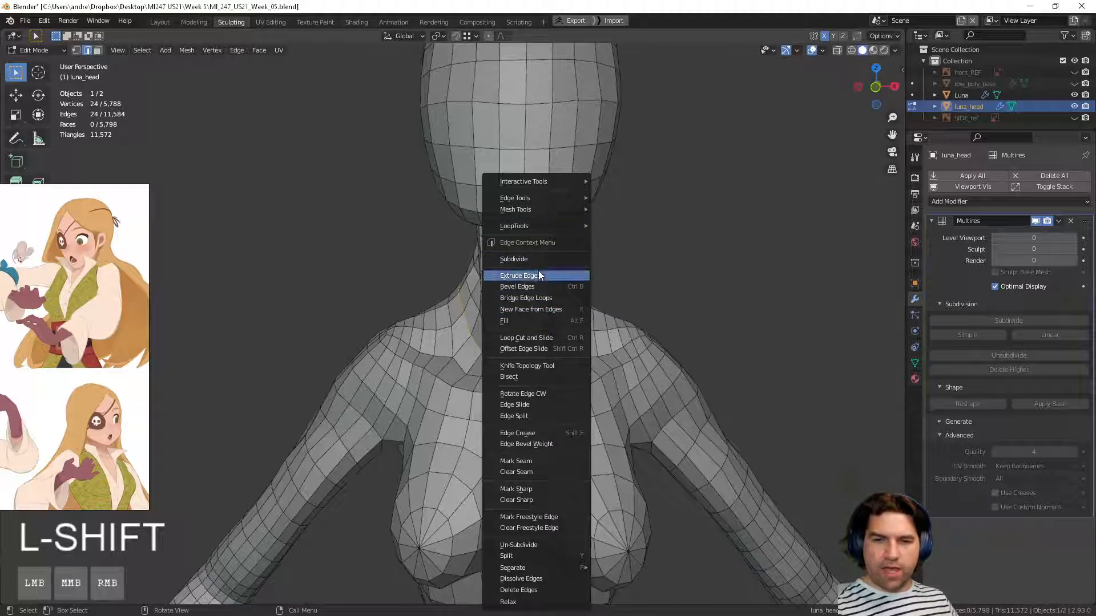
click(536, 417)
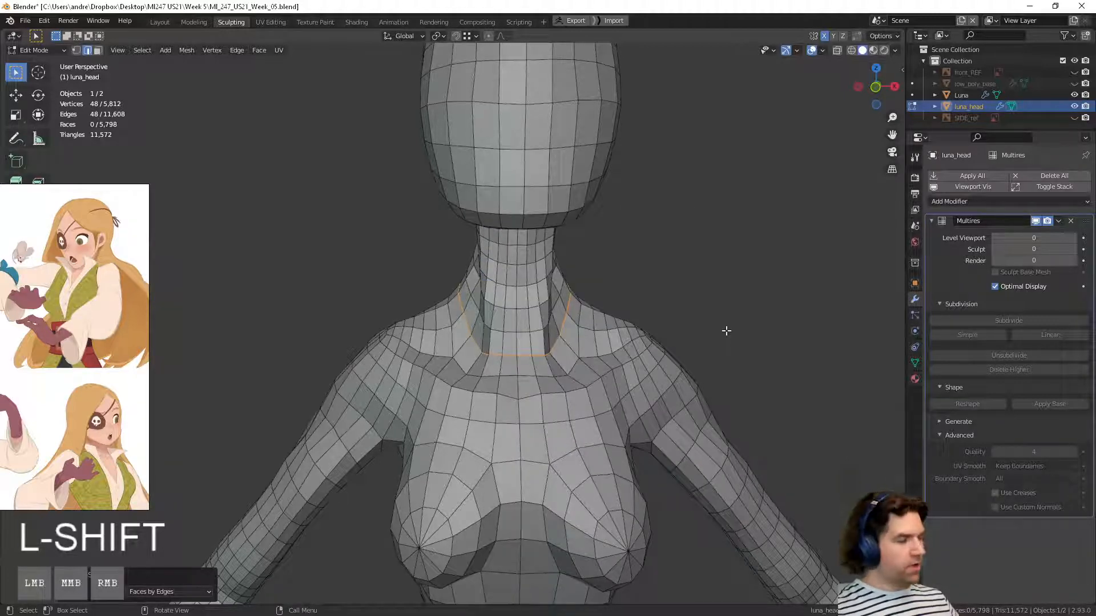
Step: Select all linked faces of the body below the neck split and delete them, keeping only the head and neck
key(3)
key(ctrl+l)
scroll(628, 365, down, 8)
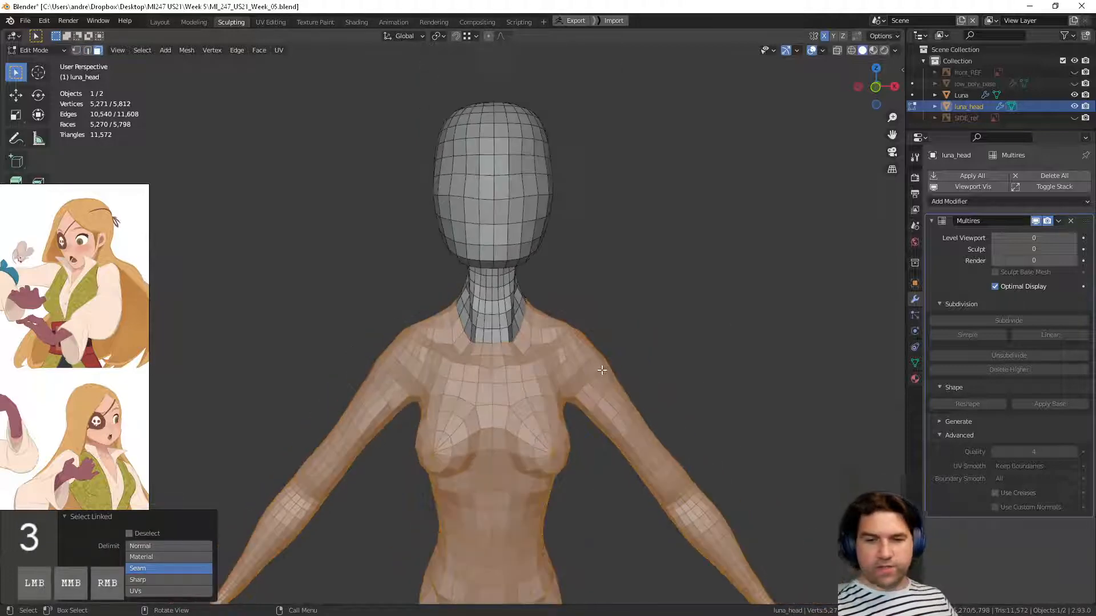
key(x)
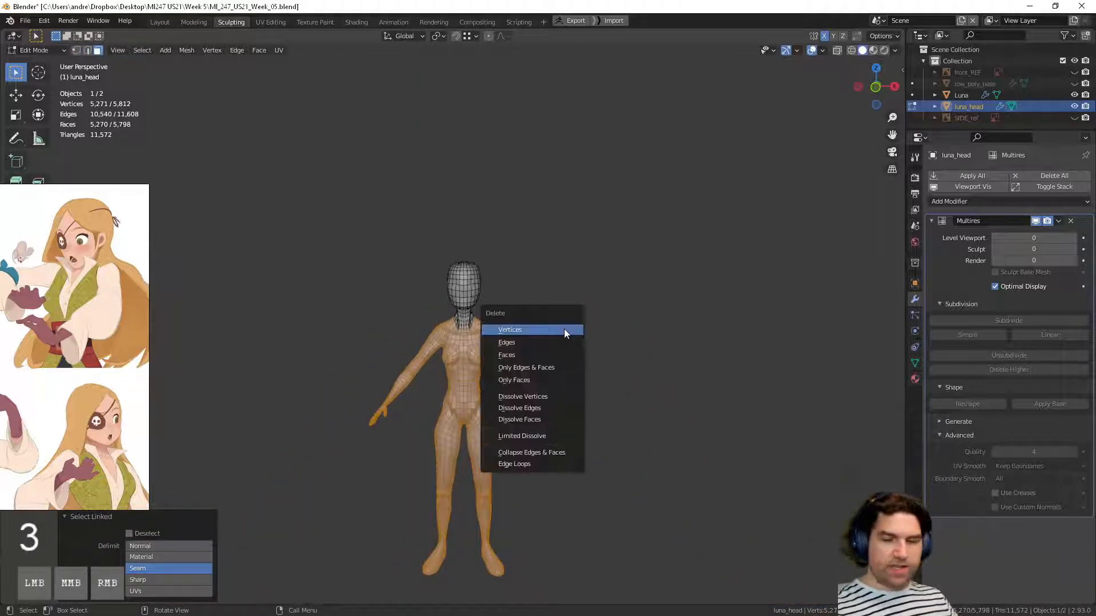
click(543, 354)
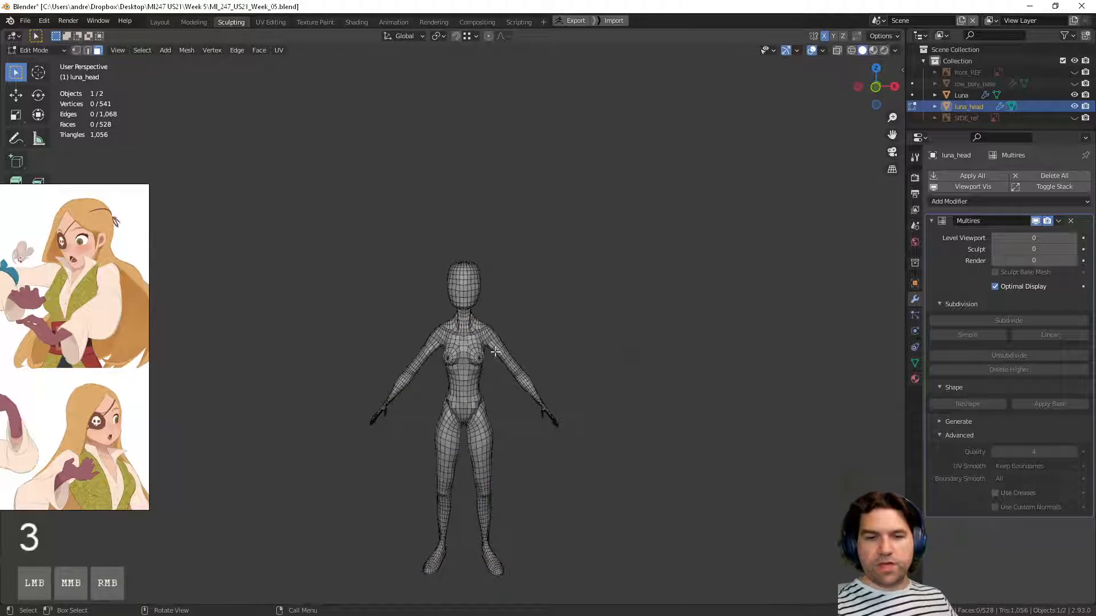
Step: Return to Object Mode, hide the Luna body object, and deselect the isolated head
key(Tab)
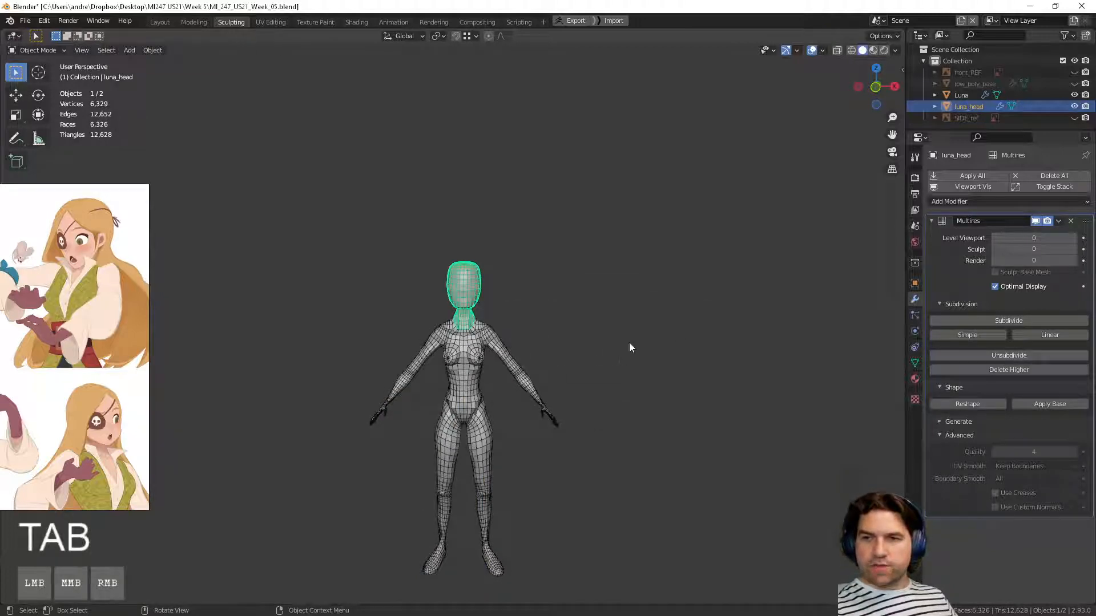
click(1073, 95)
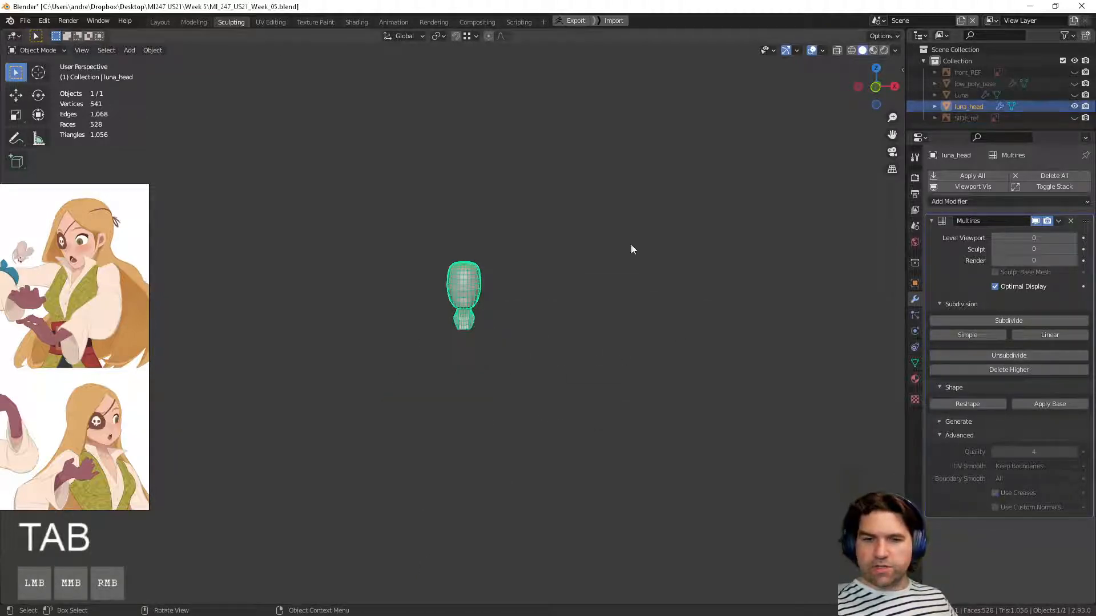
click(632, 246)
middle_drag(538, 328, 497, 375)
scroll(497, 374, up, 6)
scroll(496, 374, up, 3)
shift+middle_drag(720, 378, 504, 355)
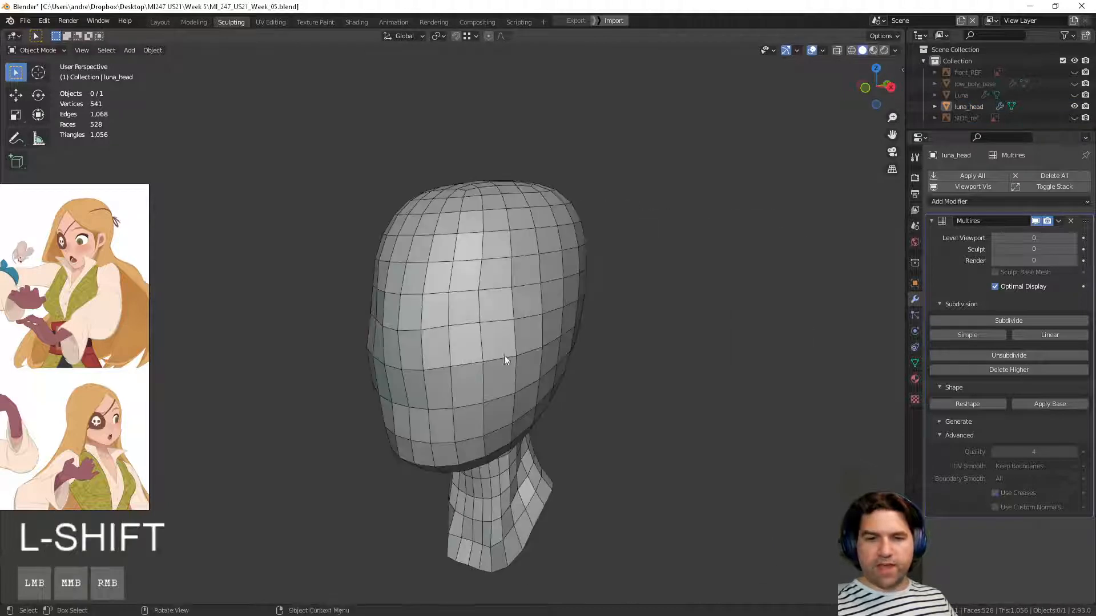
scroll(550, 396, down, 4)
mouse_move(550, 396)
middle_down()
mouse_move(447, 395)
mouse_move(570, 403)
middle_up()
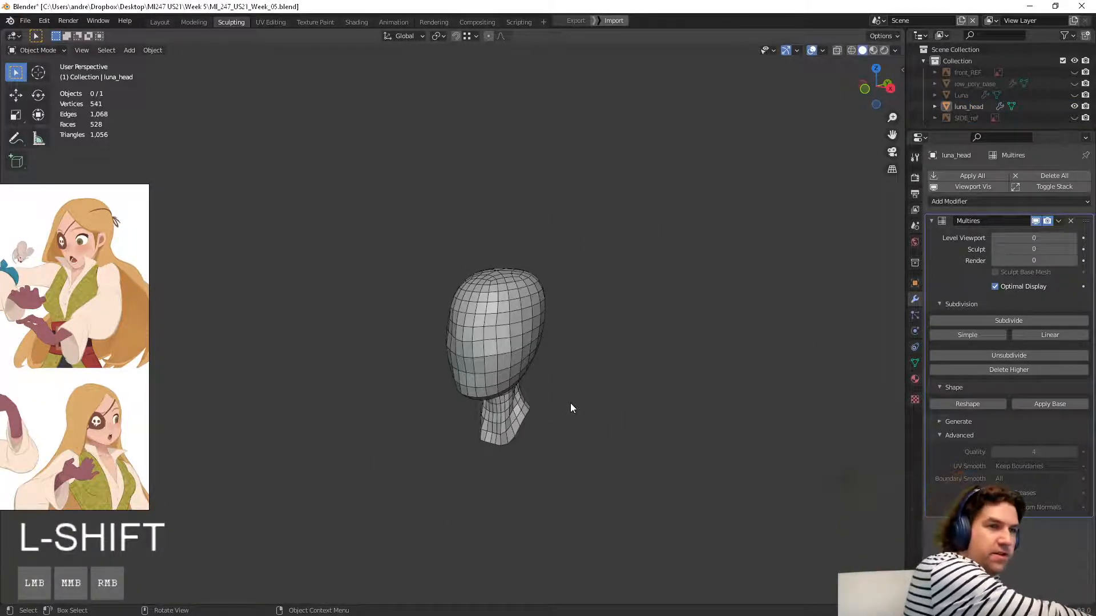
Step: Shrink the reference sheet window and place it beside the head without covering the mesh
right_drag(90, 312, 310, 317)
drag(363, 511, 300, 464)
middle_drag(247, 384, 192, 337)
scroll(197, 336, down, 3)
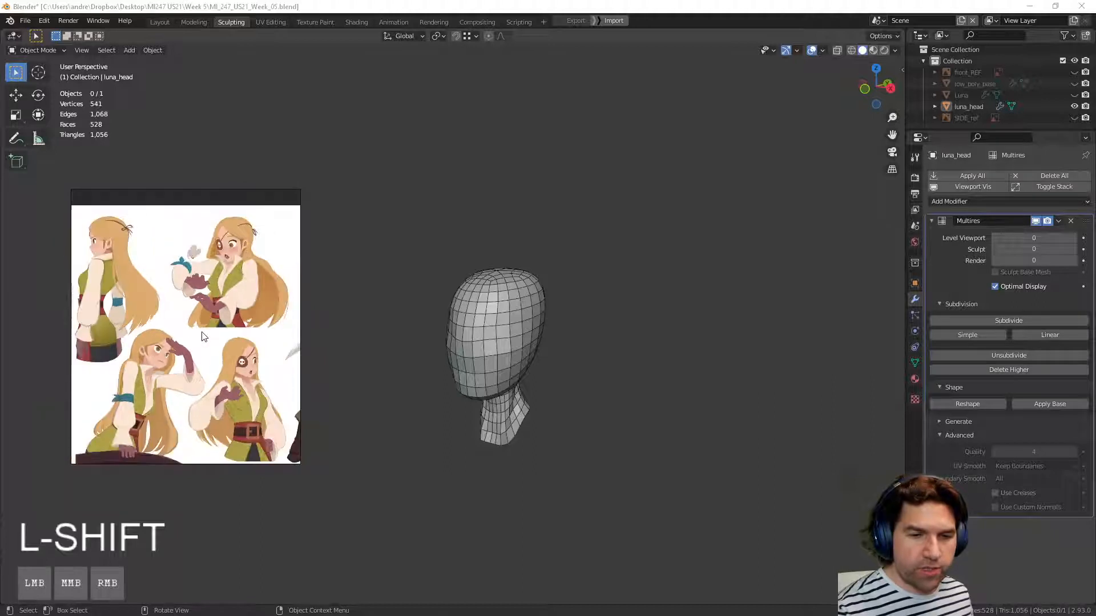
right_drag(234, 356, 198, 384)
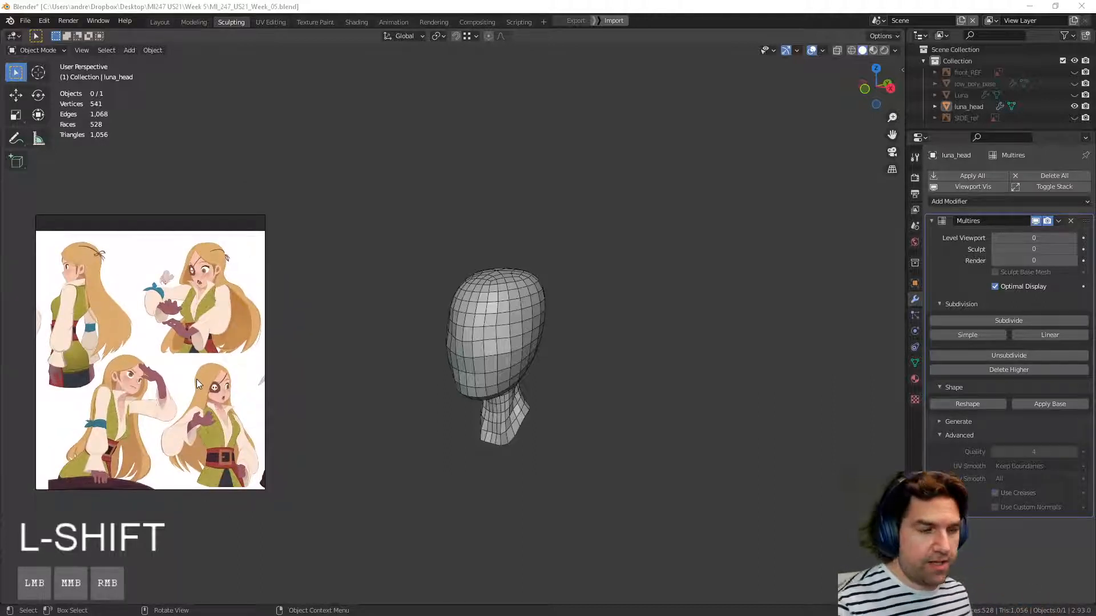
mouse_move(212, 376)
right_down()
mouse_move(179, 371)
mouse_move(193, 378)
right_up()
Step: Reframe the reference sheet so that all four character poses show within its window
middle_drag(205, 376, 60, 371)
middle_drag(138, 344, 246, 308)
scroll(142, 297, up, 3)
scroll(124, 336, down, 2)
middle_drag(200, 348, 251, 363)
scroll(255, 364, down, 1)
middle_drag(166, 388, 181, 387)
scroll(180, 395, down, 1)
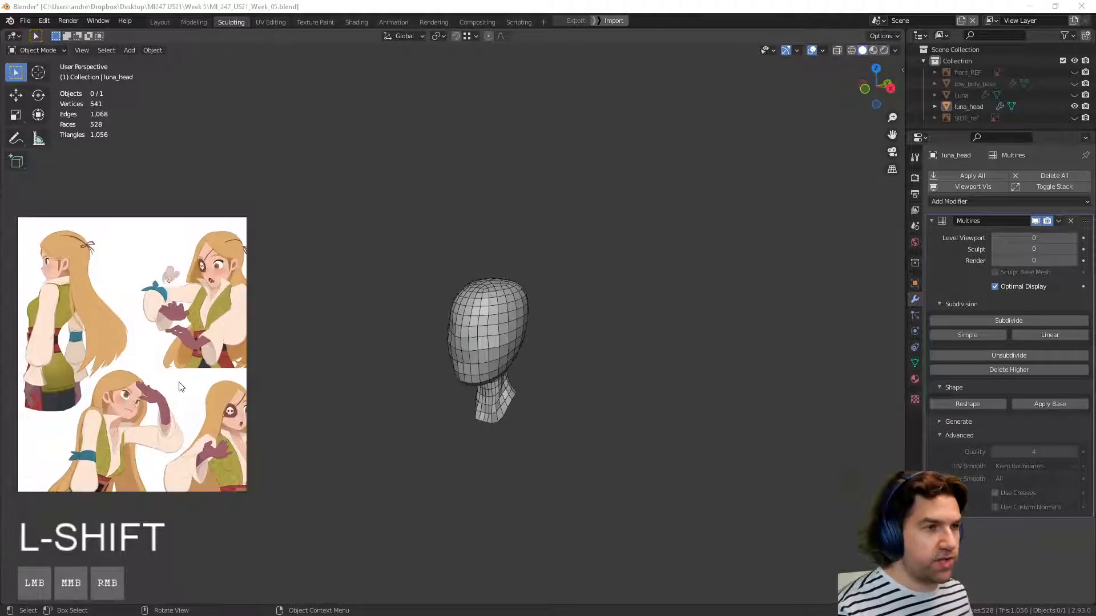
right_click(533, 422)
middle_drag(615, 386, 599, 363)
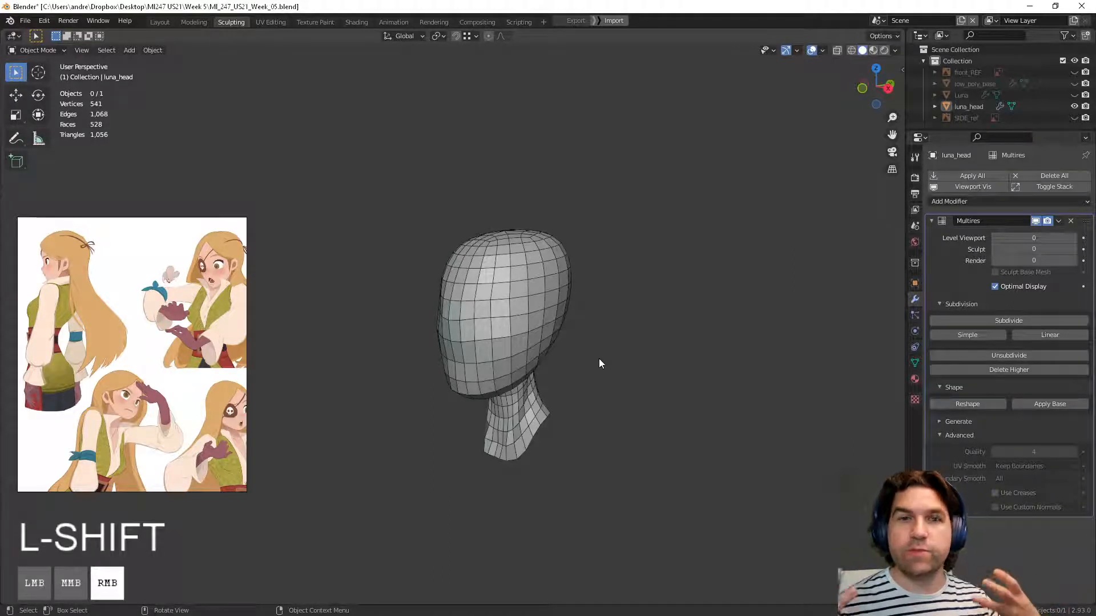
Step: Switch to the Layout workspace and add a mesh cube at the world origin
click(160, 22)
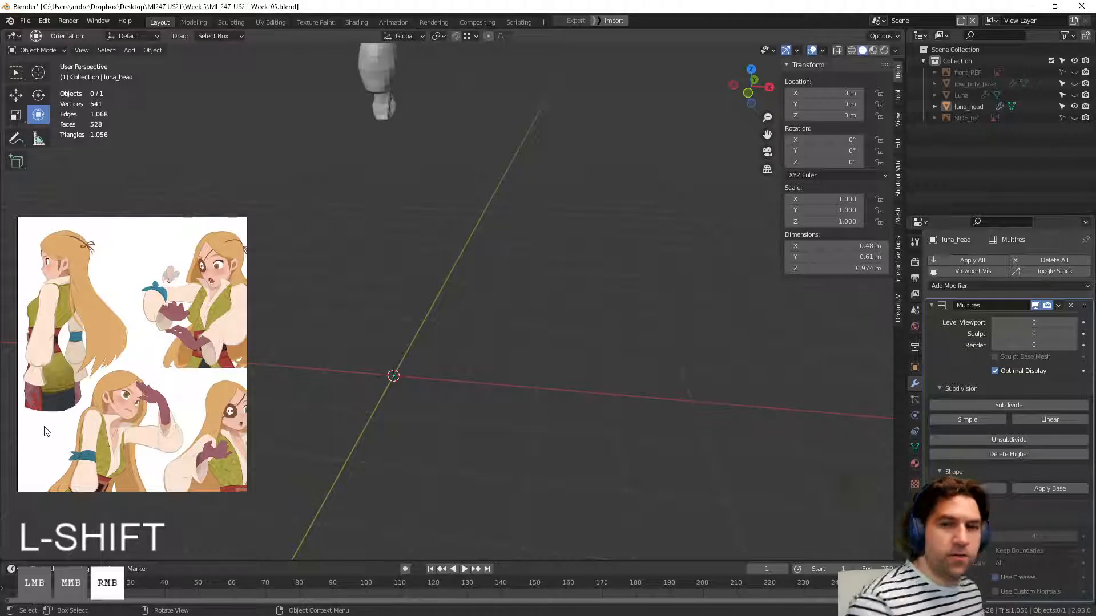
middle_drag(436, 215, 555, 387)
scroll(555, 387, down, 6)
key(shift+a)
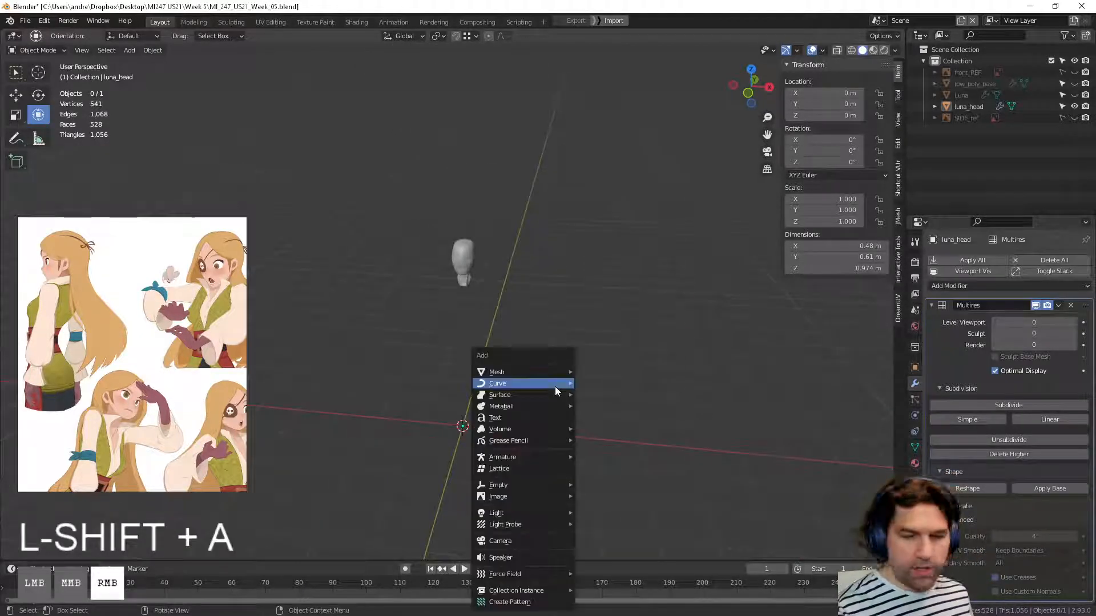
mouse_move(539, 371)
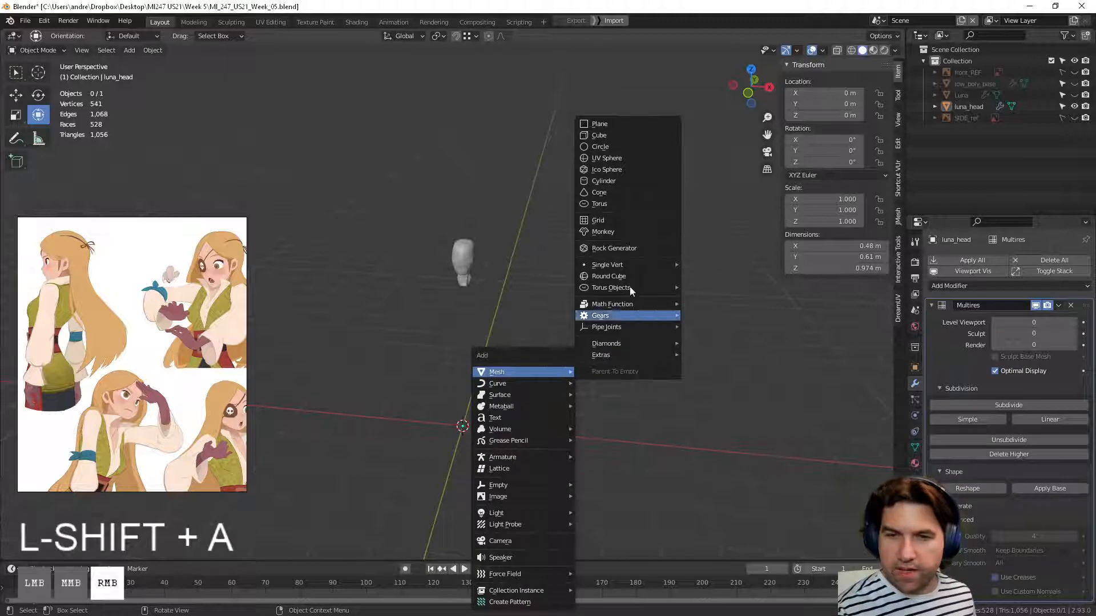
click(618, 137)
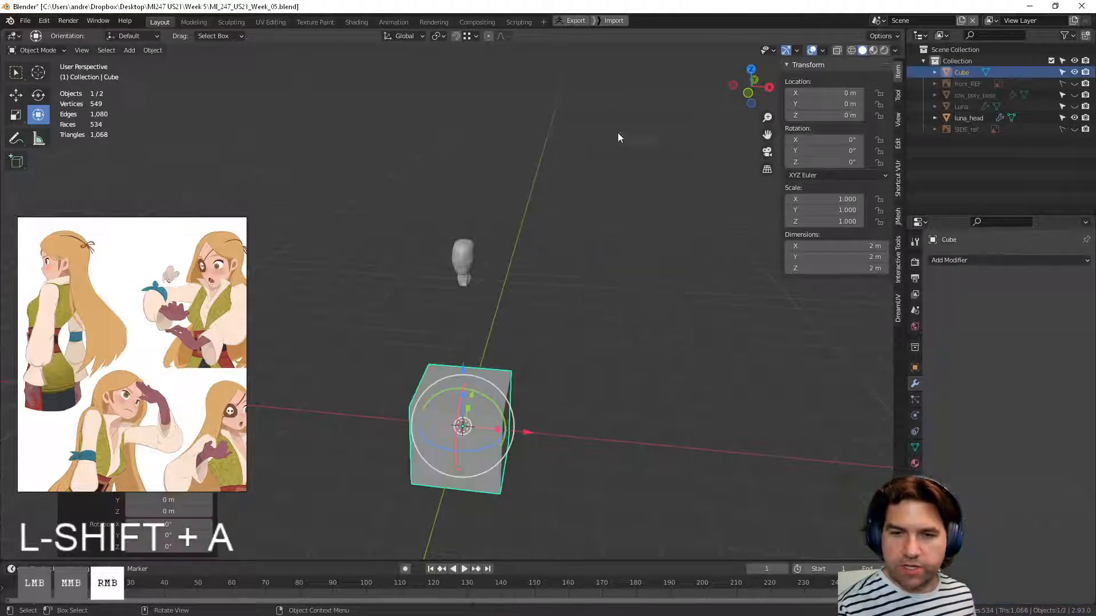
Step: Scale the cube to 0.126 and raise it along the Z axis to 4.114 m, inside the head
key(g)
middle_click(530, 319)
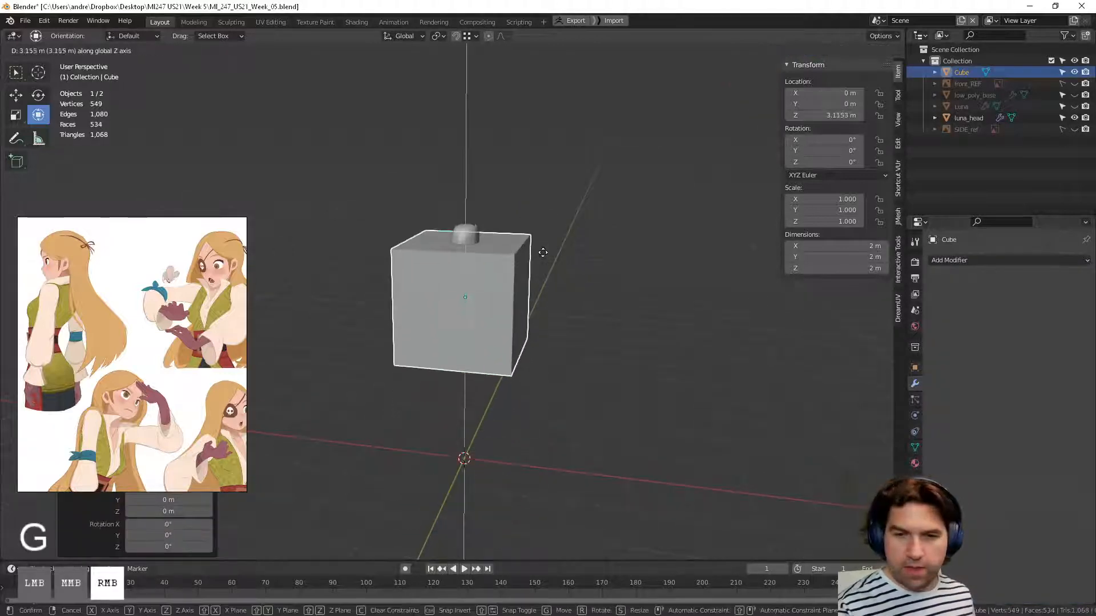
click(543, 251)
key(s)
click(481, 313)
scroll(491, 313, up, 3)
key(g)
key(z)
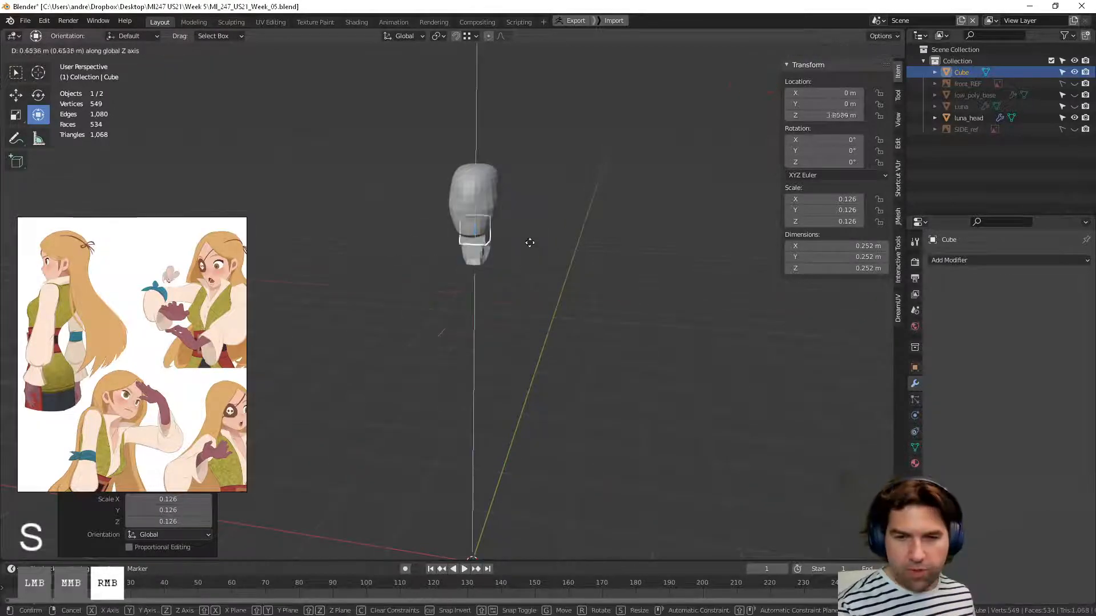
click(525, 212)
middle_drag(584, 225, 499, 228)
shift+middle_drag(499, 227, 528, 285)
scroll(528, 285, up, 6)
shift+middle_drag(630, 291, 616, 328)
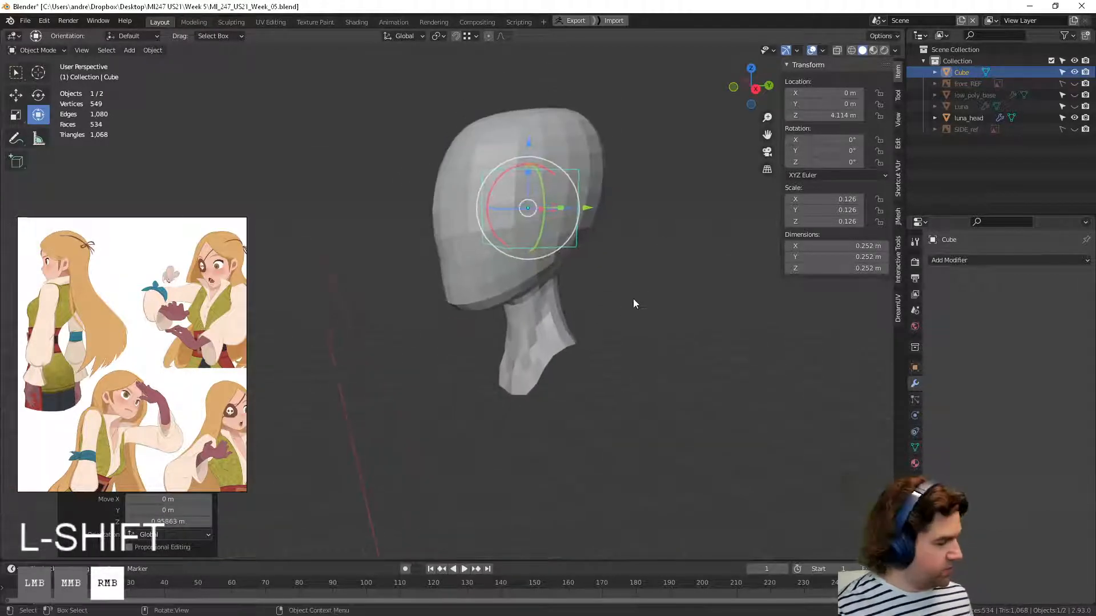
Step: Move the cube forward along the Y axis to about -0.325 m, at the front of the face
key(g)
middle_click(571, 308)
click(516, 318)
Step: Shrink the cube into a small upright nose block with scale X 0.034, Y 0.033 and Z 0.073
middle_drag(516, 319, 590, 320)
shift+middle_drag(590, 320, 598, 348)
key(s)
key(x)
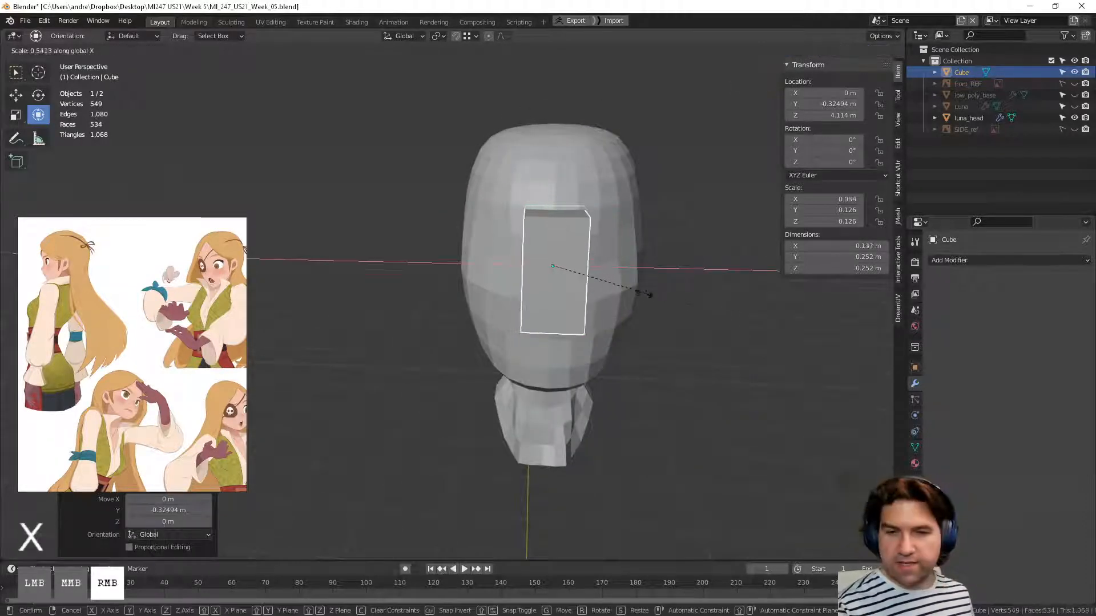
click(640, 288)
key(s)
click(643, 298)
middle_drag(643, 298, 556, 312)
key(s)
shift+middle_drag(518, 268, 505, 324)
key(y)
click(509, 289)
Step: Lower the nose block to Z 4.0627 m and tilt it -16.7° around the X axis to follow the face
key(g)
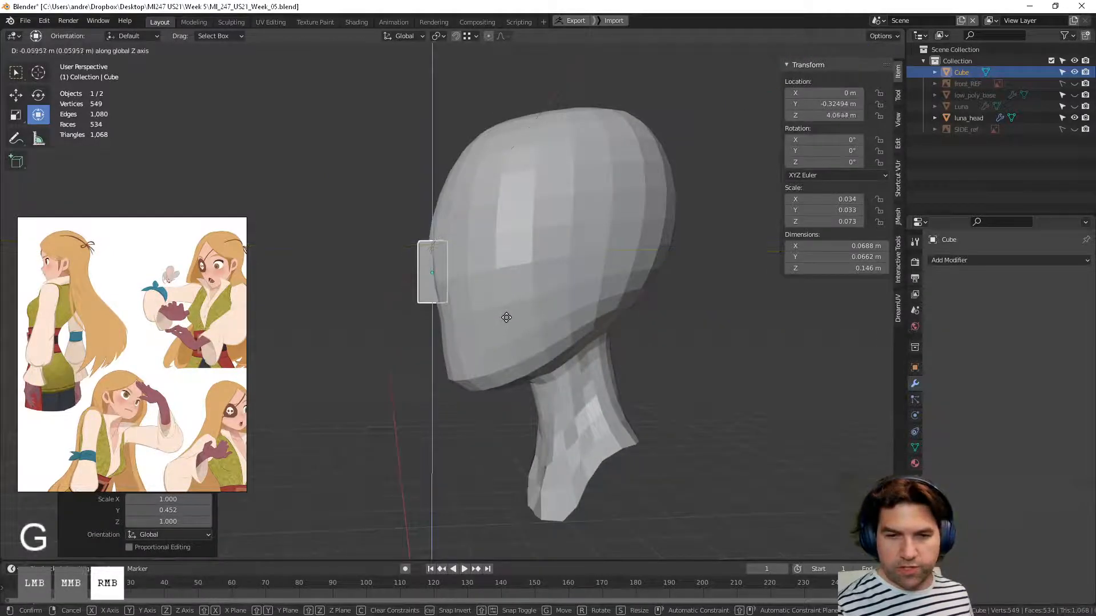
click(494, 315)
drag(399, 246, 415, 239)
middle_drag(543, 328, 615, 380)
scroll(571, 331, up, 1)
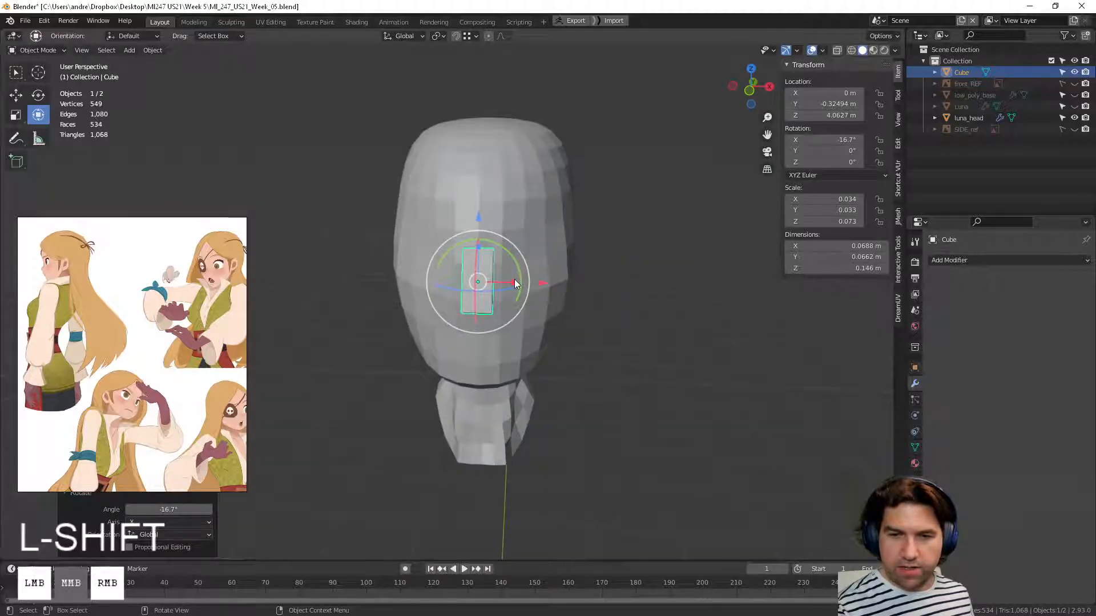
Step: Narrow the nose block along the X axis to a scale of 0.029
key(s)
key(x)
click(508, 281)
scroll(550, 334, up, 2)
Step: Taper the nose by scaling its front face along X to about a third of its width in Edit Mode
key(Tab)
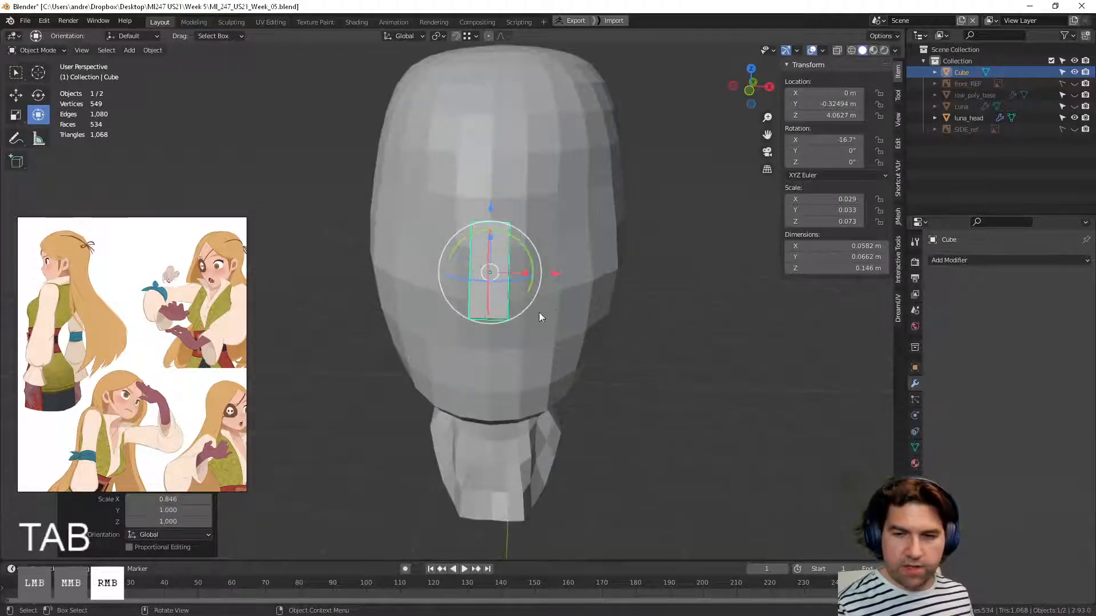
click(649, 314)
mouse_move(649, 314)
middle_down()
mouse_move(533, 295)
mouse_move(656, 310)
middle_up()
key(s)
key(x)
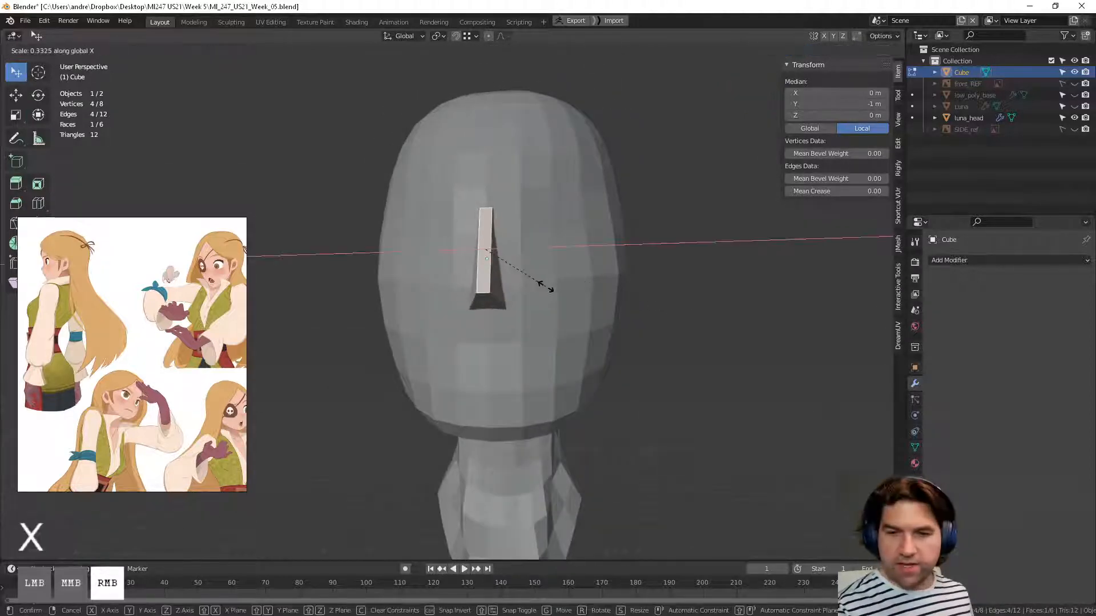
click(545, 286)
key(Tab)
Step: Reposition the nose against the face in right side view, at Y -0.32659 m and Z 4.0561 m
middle_drag(678, 365, 600, 323)
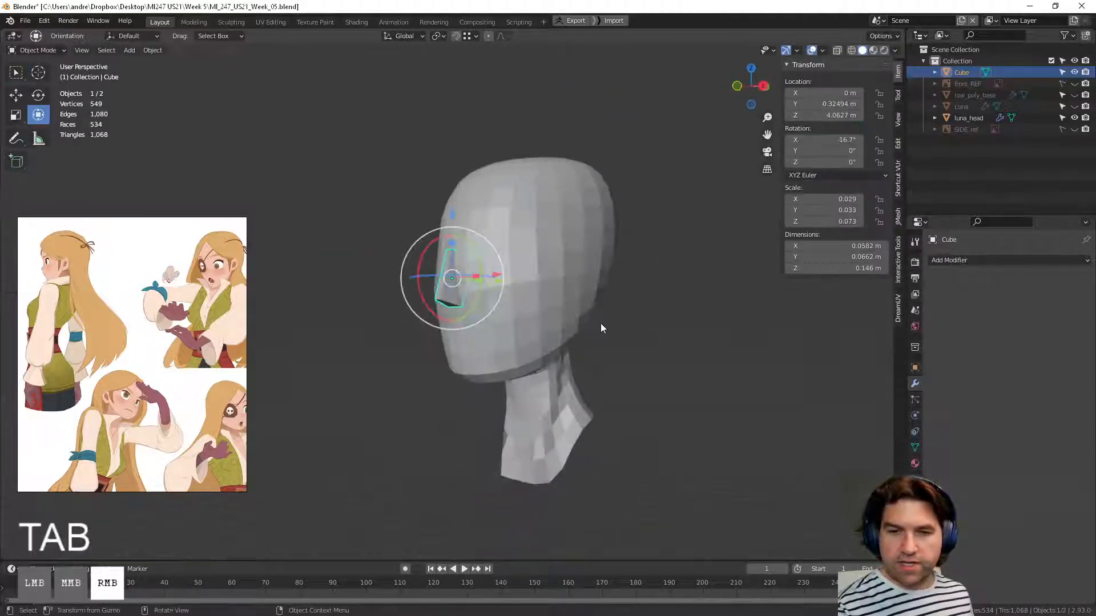
click(762, 87)
key(g)
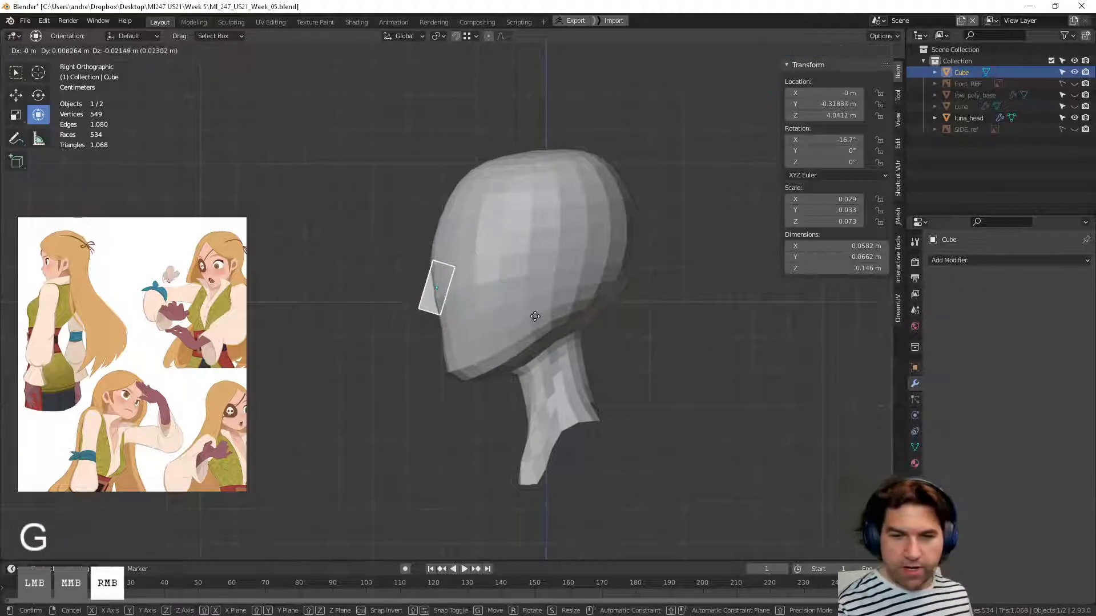
click(517, 314)
Step: Widen the nose along the X axis to a scale of 0.042
middle_drag(517, 314, 661, 385)
click(661, 384)
click(498, 290)
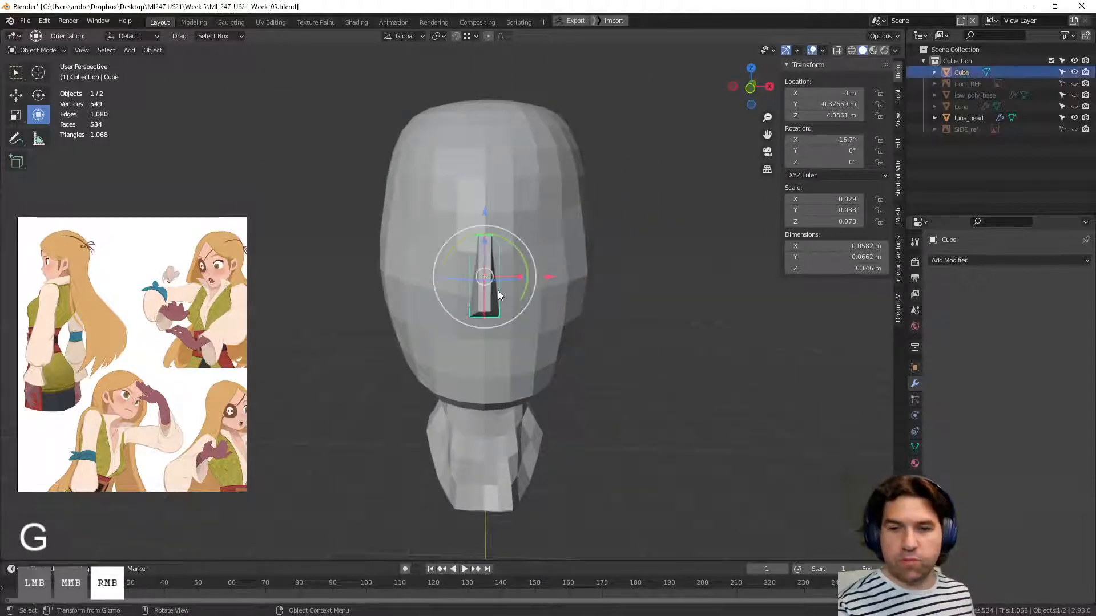
key(s)
key(x)
middle_drag(537, 276, 543, 277)
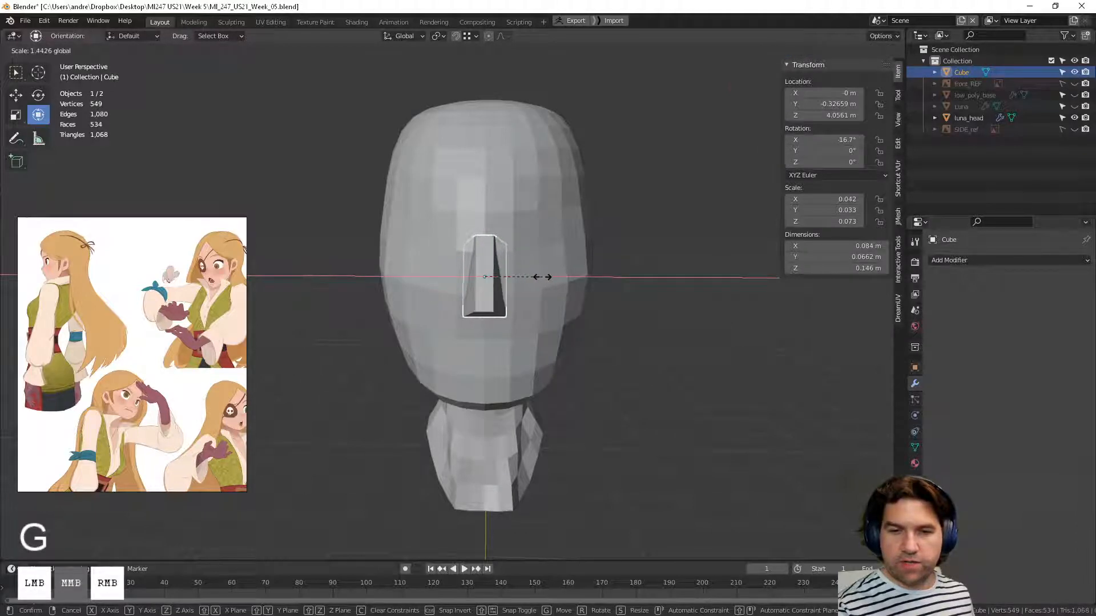
click(543, 277)
middle_drag(410, 382, 362, 397)
click(361, 397)
middle_drag(514, 377, 447, 380)
middle_drag(428, 302, 463, 299)
click(463, 303)
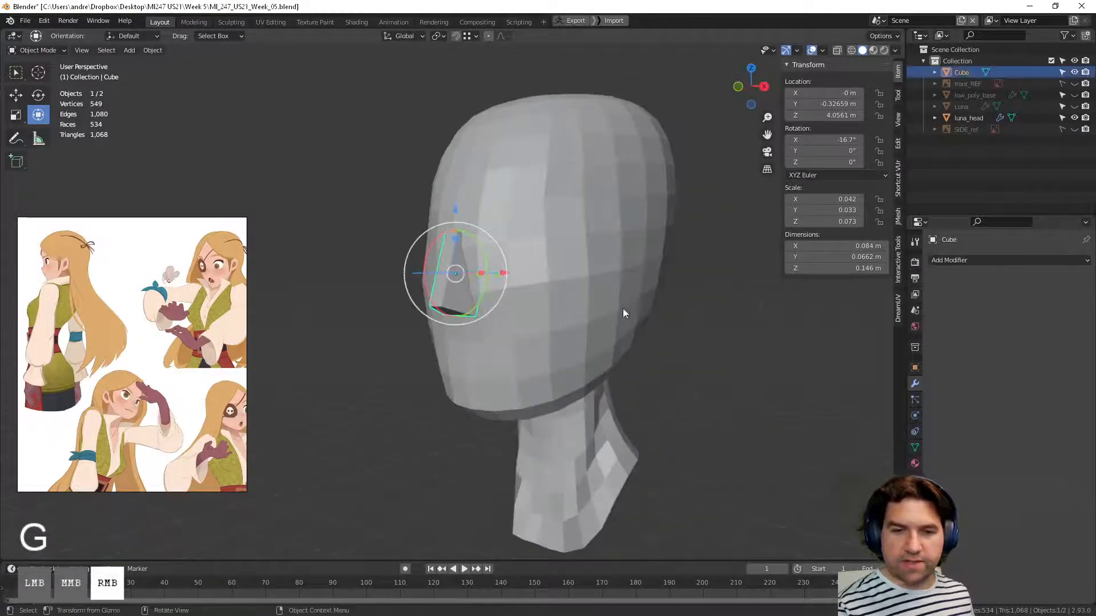
Step: Apply all transforms to the nose object and deselect it
key(ctrl+a)
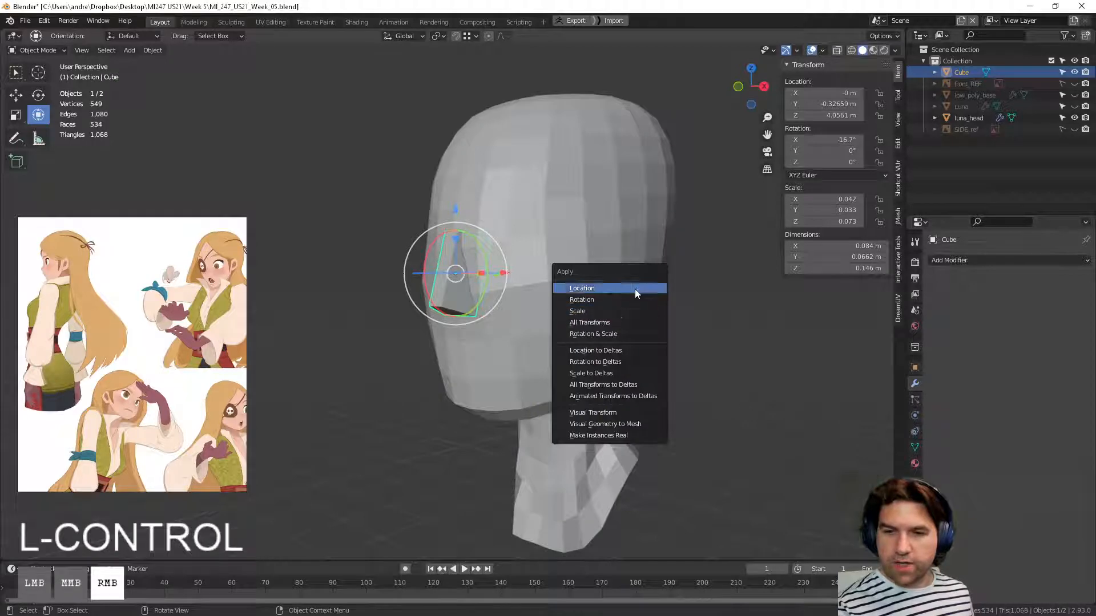
click(635, 323)
scroll(638, 396, down, 6)
click(525, 395)
middle_drag(559, 424, 590, 375)
click(468, 310)
scroll(485, 409, up, 3)
click(485, 410)
scroll(536, 392, up, 3)
Step: Add a mesh cylinder at the world origin
key(shift+a)
mouse_move(682, 365)
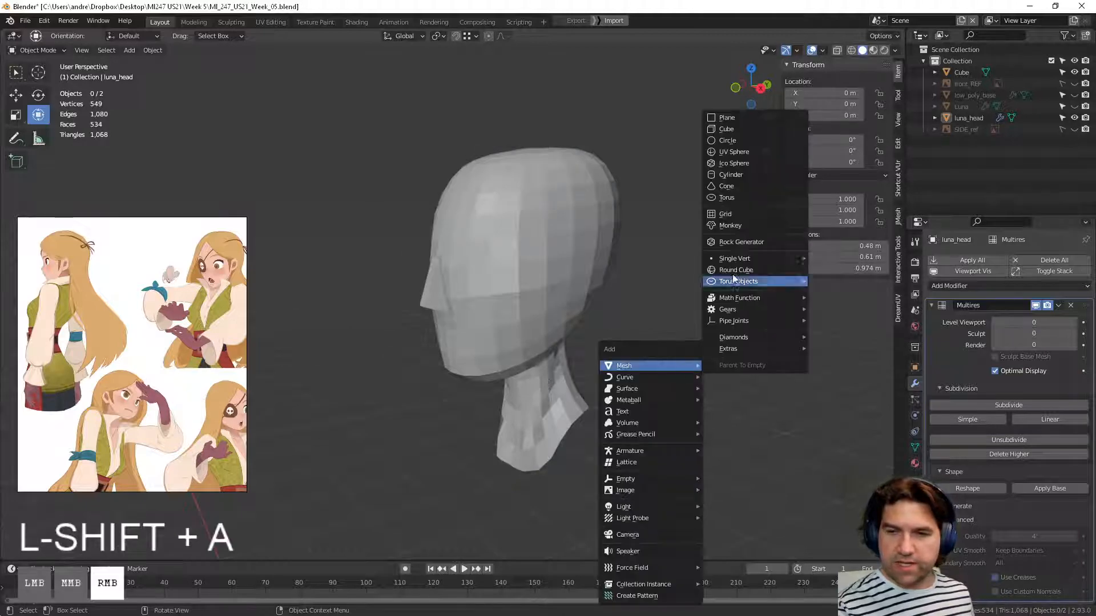
click(742, 173)
scroll(550, 406, down, 5)
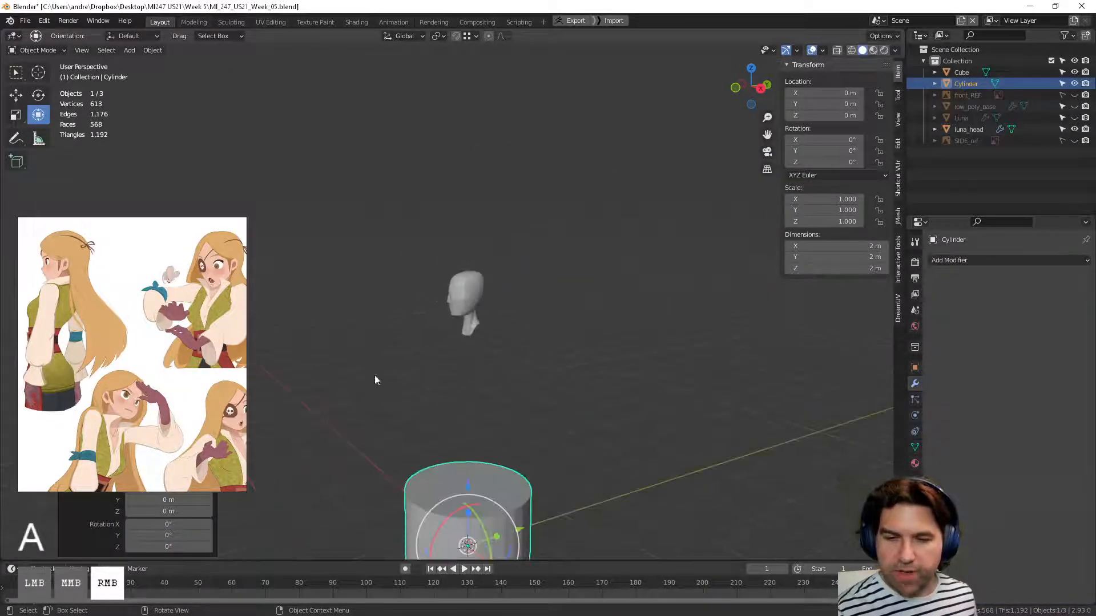
Step: Move the reference sheet window up so it no longer covers the new cylinder's creation settings
right_click(171, 343)
mouse_move(177, 295)
middle_down()
mouse_move(160, 290)
mouse_move(167, 261)
mouse_move(170, 283)
middle_up()
right_drag(163, 284, 195, 127)
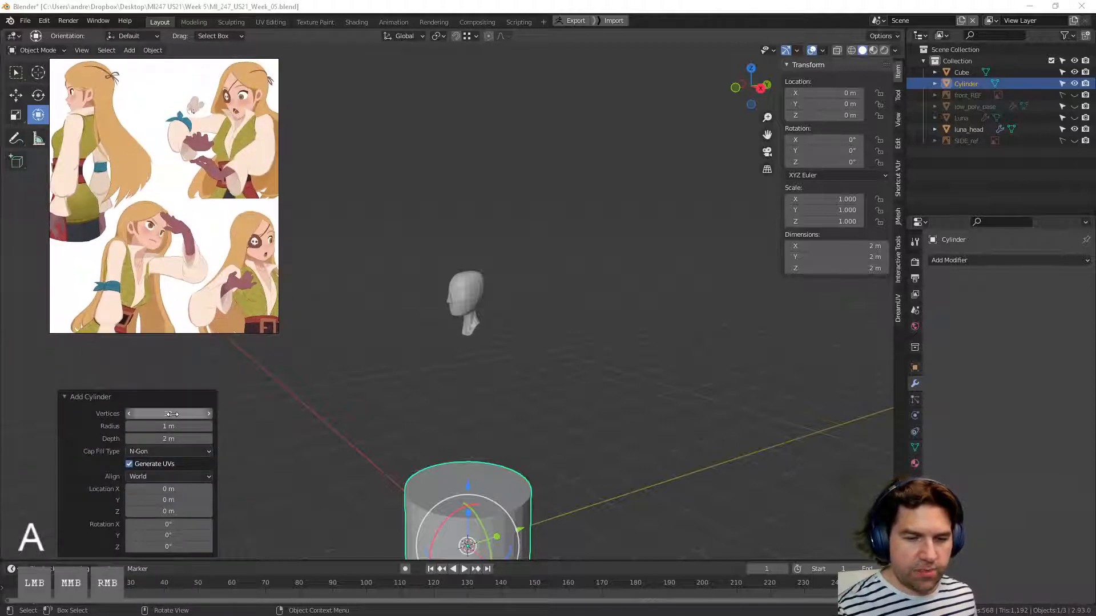
Step: Give the new cylinder 16 vertices and set its cap fill type to Nothing
click(172, 413)
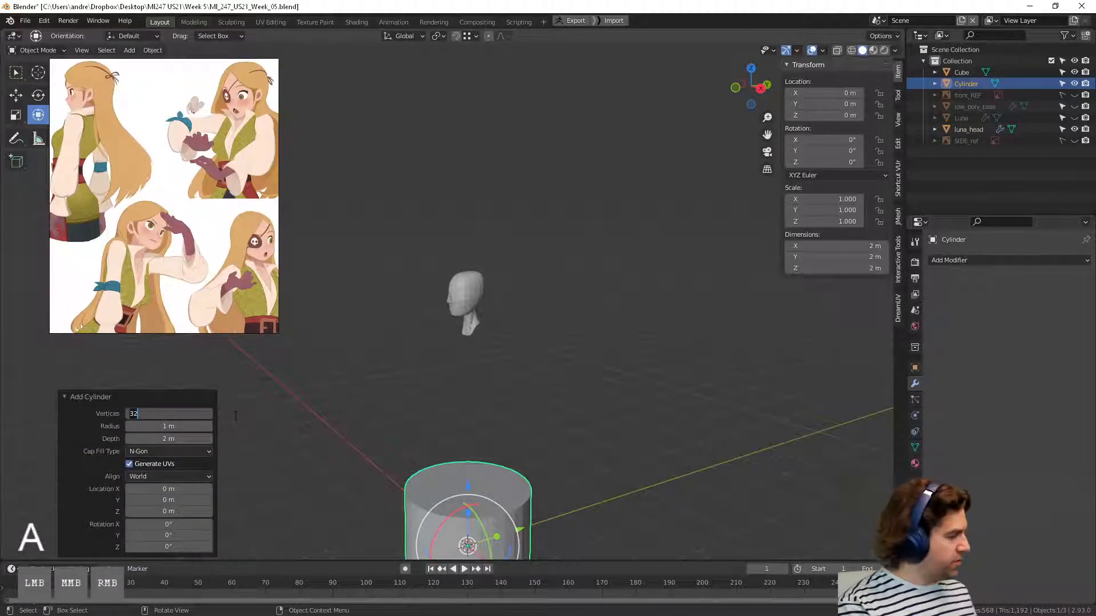
text(16)
key(Return)
shift+middle_drag(518, 450, 590, 385)
scroll(564, 296, up, 2)
scroll(589, 354, down, 5)
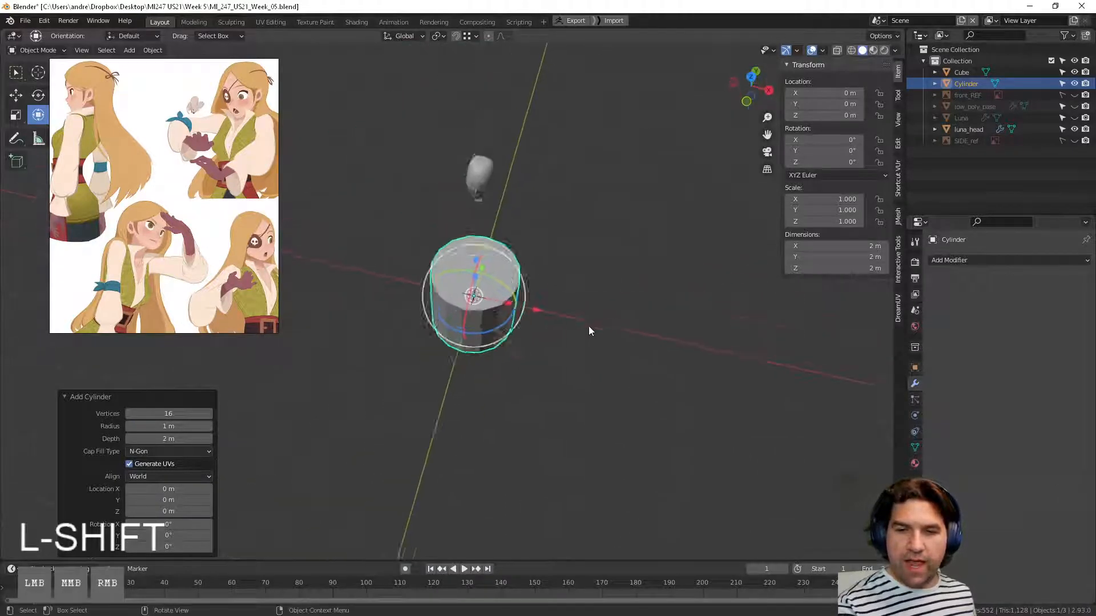
scroll(589, 329, up, 6)
click(167, 451)
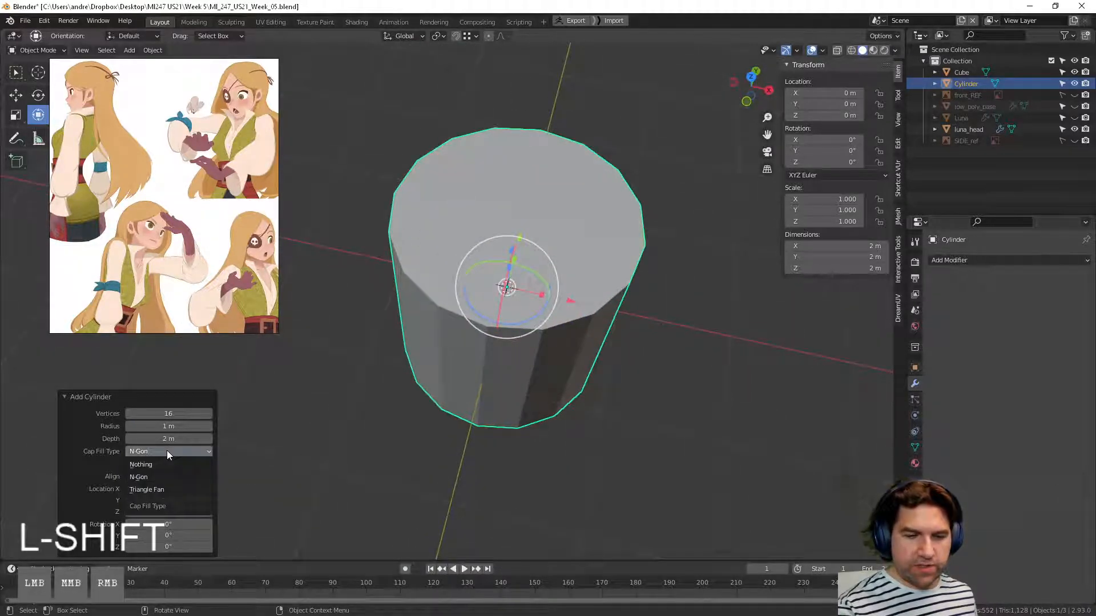
click(149, 464)
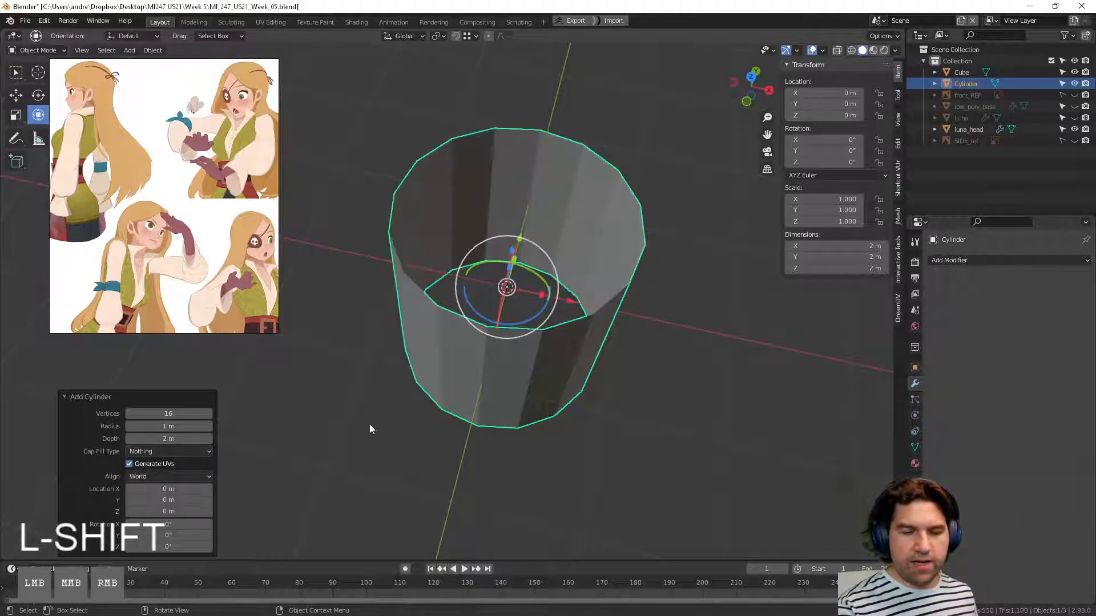
Step: Select the cylinder's open top edge loop in Edit Mode and close it with Grid Fill
middle_drag(369, 423, 568, 327)
key(Tab)
click(565, 311)
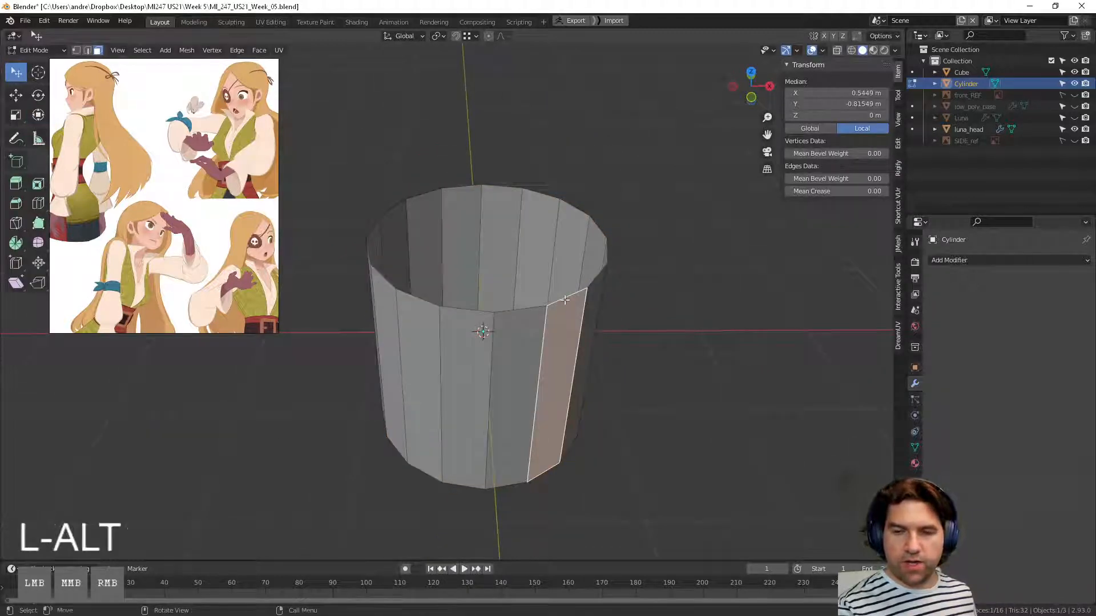
alt+click(564, 299)
alt+click(564, 299)
key(space)
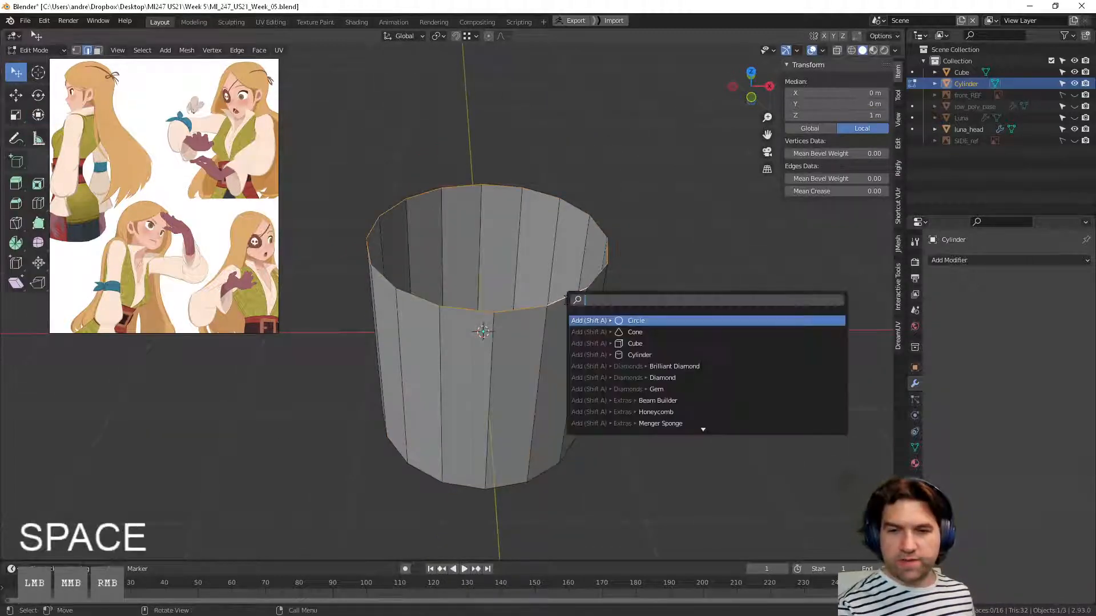
text(grid)
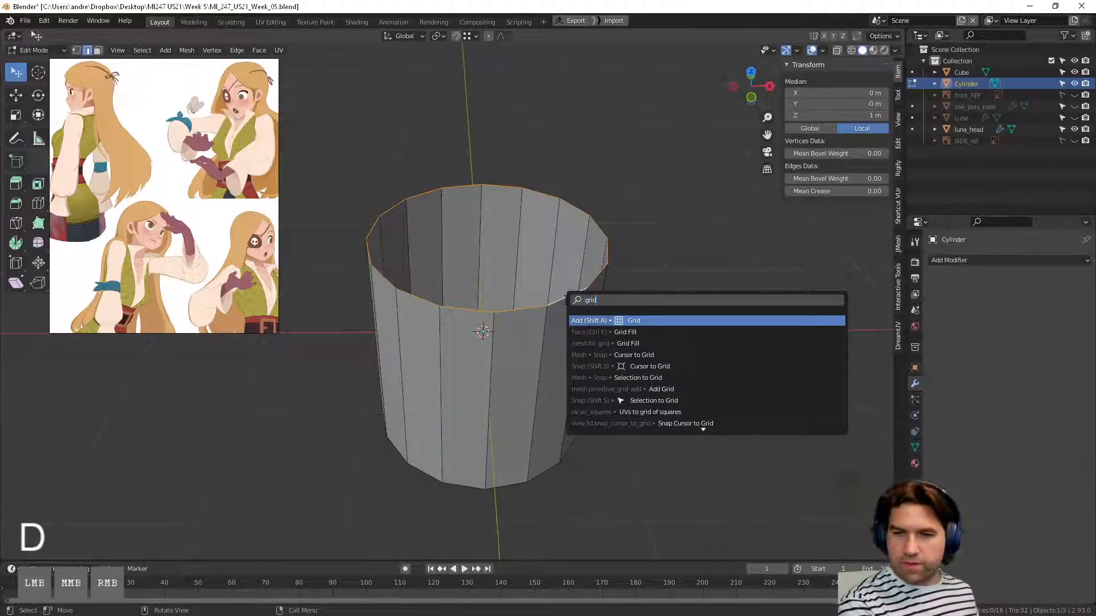
key(Down)
key(Return)
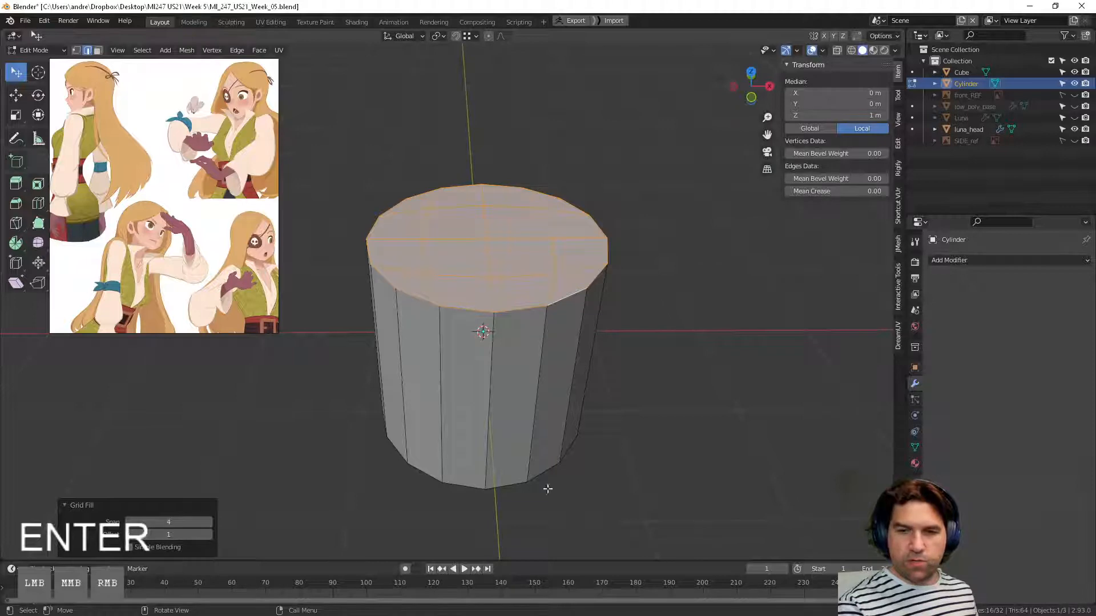
Step: Select the cylinder's open bottom edge loop and repeat the grid fill on it
middle_drag(548, 489, 521, 365)
scroll(518, 471, down, 2)
click(505, 444)
alt+click(504, 444)
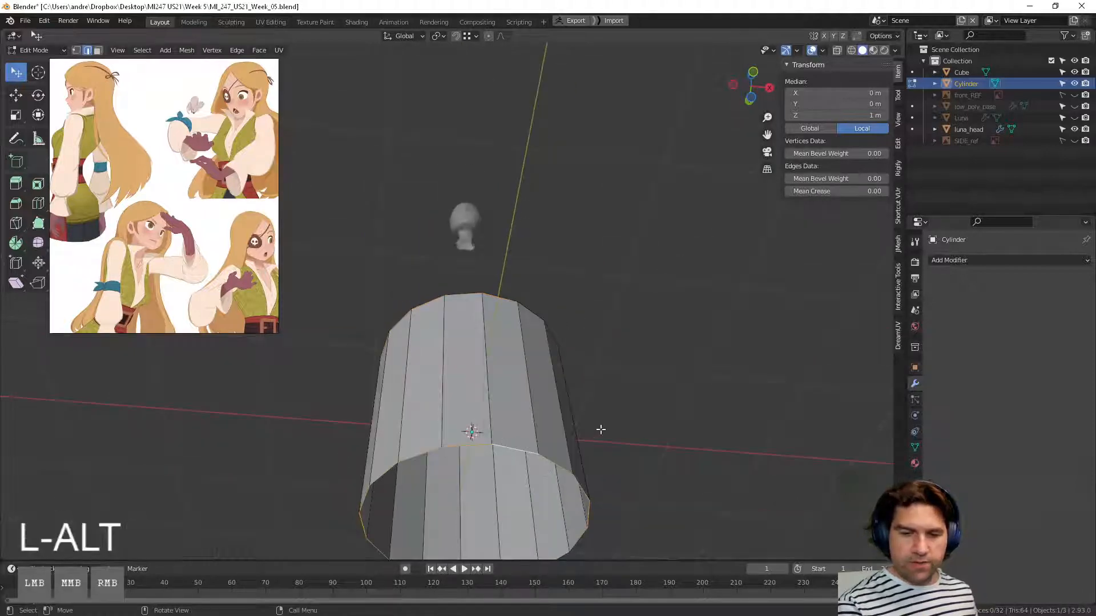
key(shift+r)
Step: Return to Object Mode and flatten the cylinder along Z to a scale of 0.309
middle_drag(597, 430, 562, 499)
key(Tab)
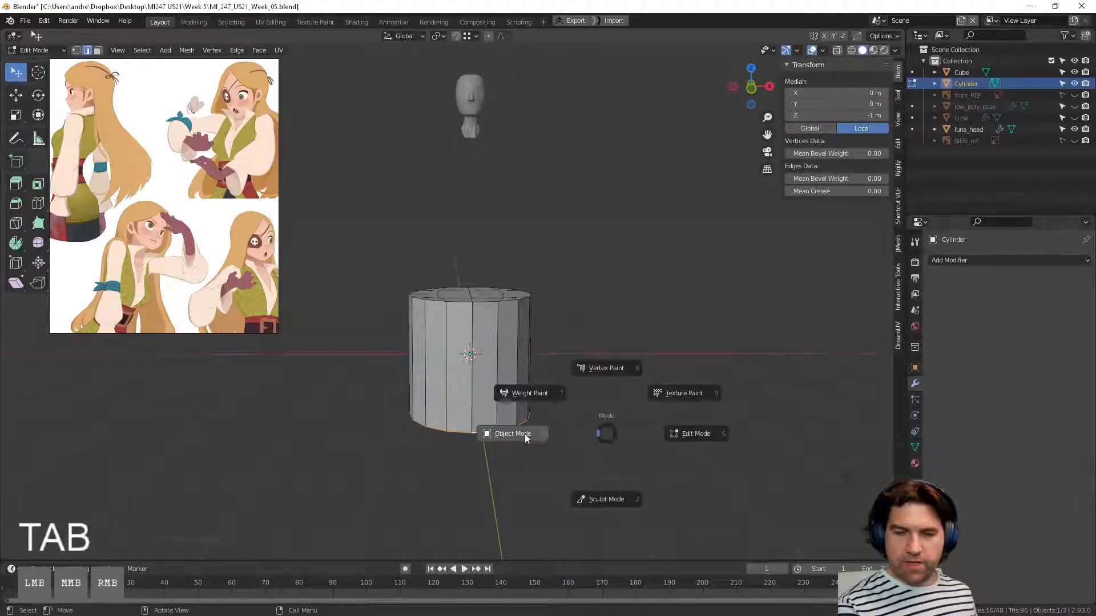
scroll(461, 334, up, 1)
drag(470, 326, 472, 360)
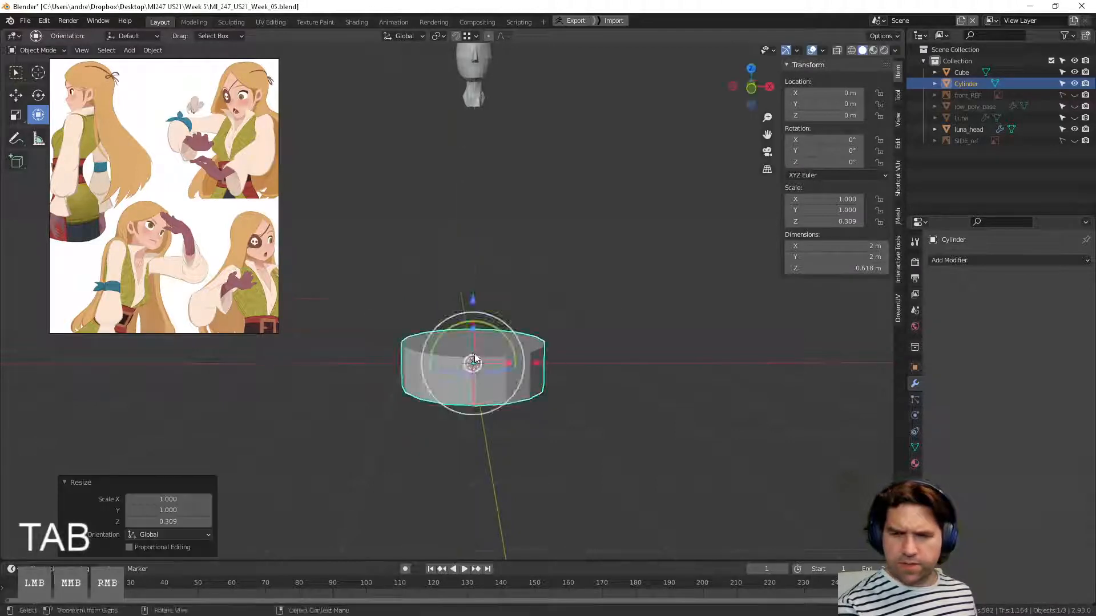
Step: Stand the flattened cylinder upright by setting its X rotation to exactly 90°, and deselect it
mouse_move(473, 360)
middle_down()
mouse_move(577, 465)
mouse_move(470, 359)
mouse_move(488, 363)
middle_up()
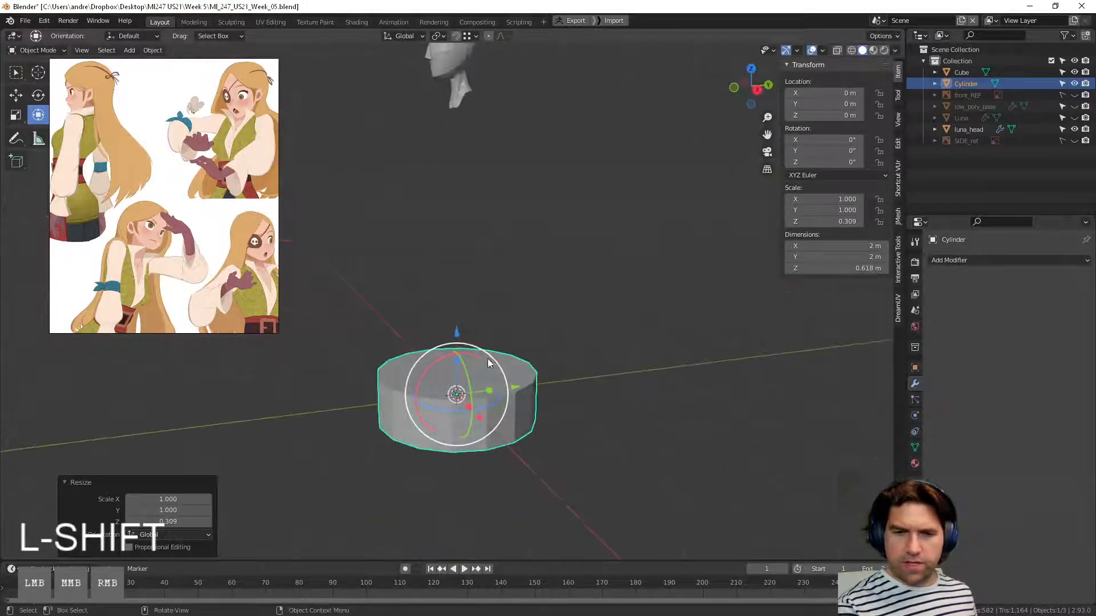
ctrl+drag(475, 360, 388, 359)
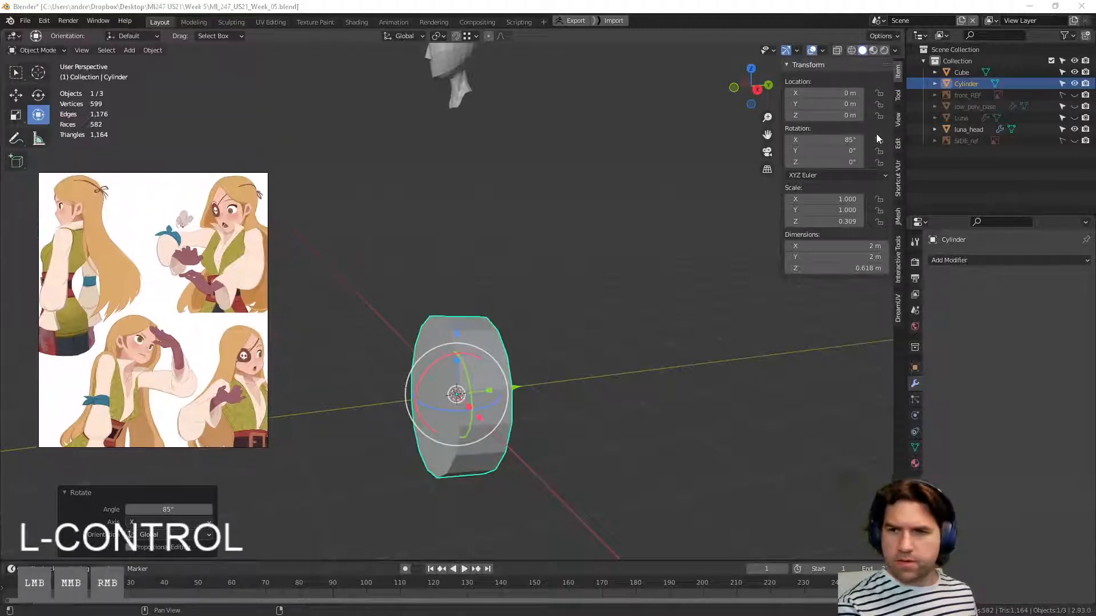
click(824, 139)
text(90)
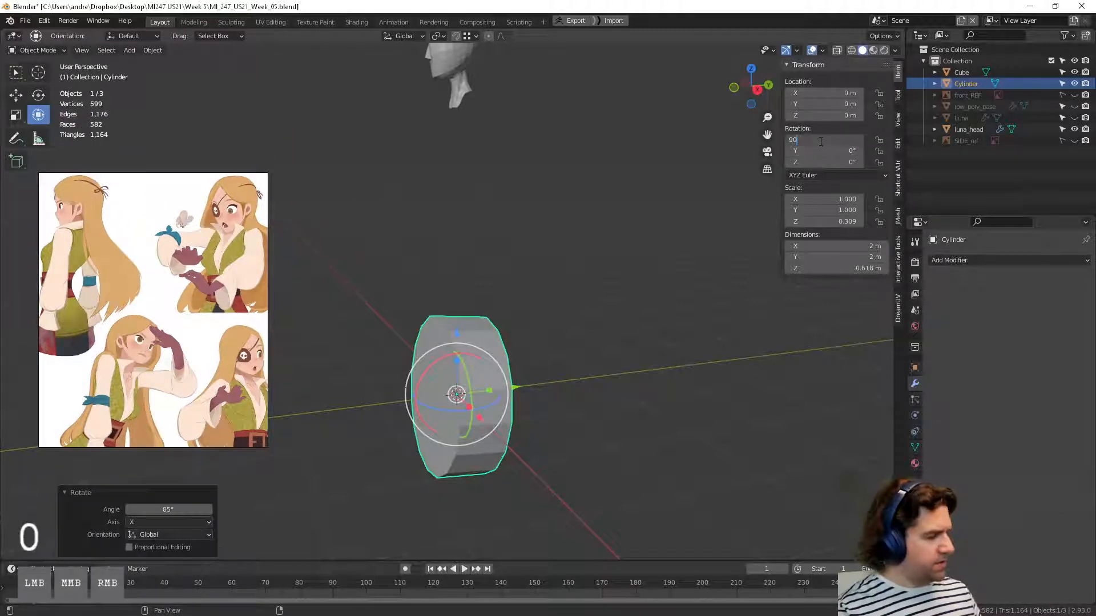
key(Return)
click(695, 313)
Step: Select the disc and scale it down uniformly in front view to 0.274 in X and Y
scroll(639, 342, down, 2)
middle_drag(594, 369, 563, 353)
click(465, 355)
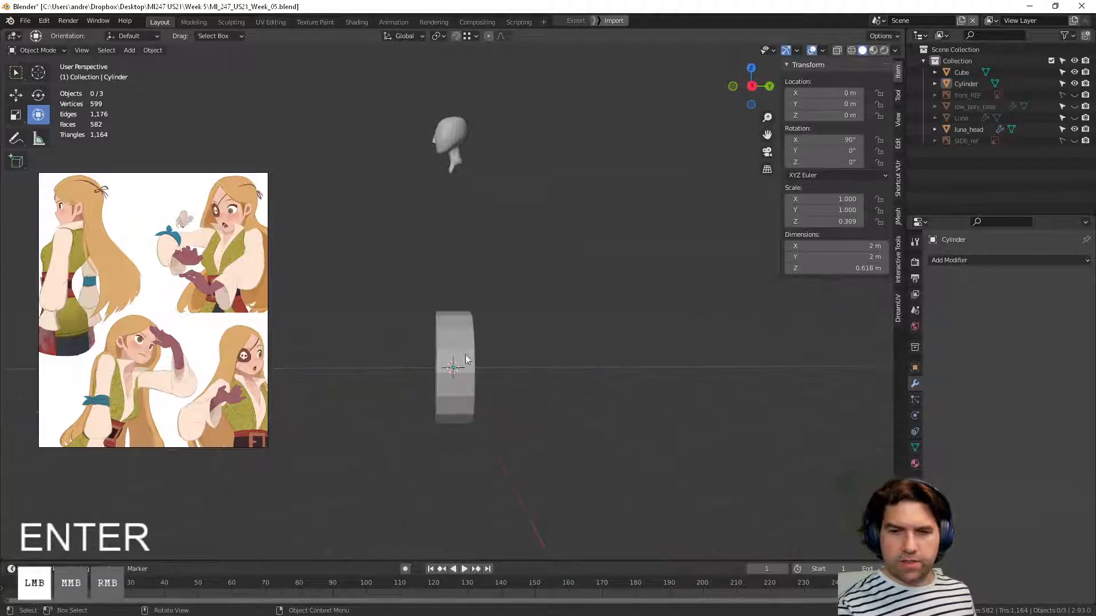
click(733, 87)
key(s)
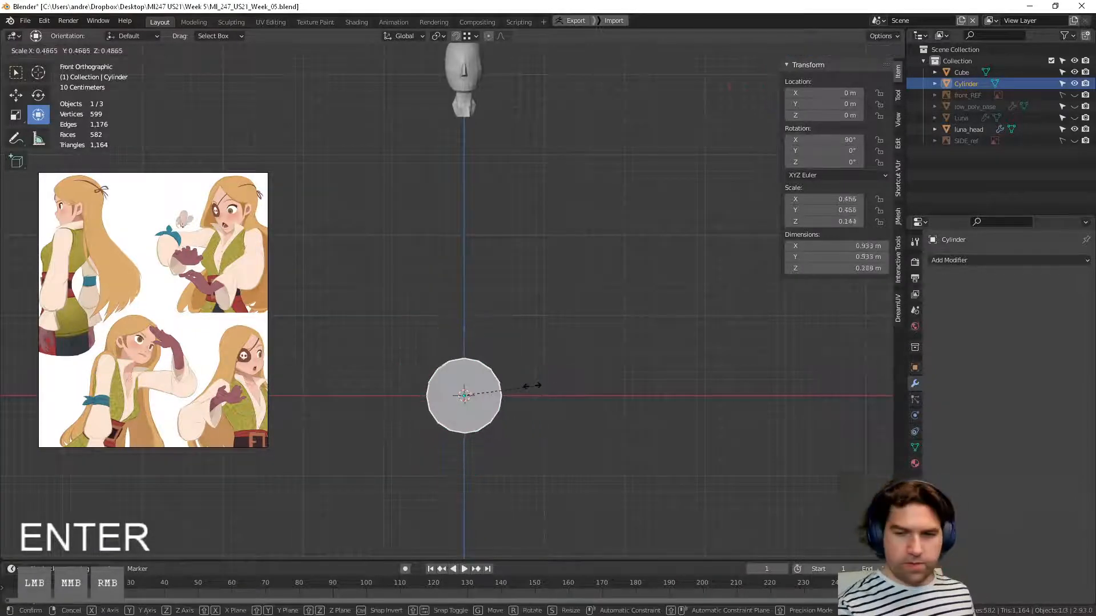
click(504, 385)
Step: Move the disc up beside the head, to X 0.30558 m and Z 4.0436 m
shift+middle_drag(521, 332, 502, 425)
key(g)
click(511, 123)
shift+middle_drag(511, 155, 512, 303)
scroll(512, 313, up, 9)
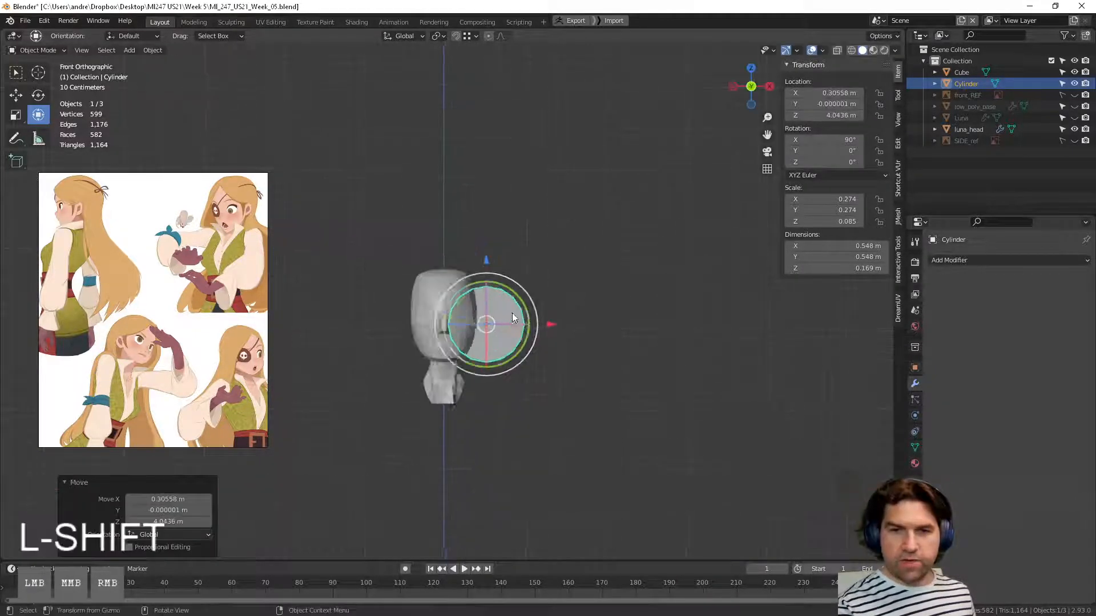
Step: Shrink the disc to ear size at scale 0.100 and place it against the head's side at X 0.25186 m, Z 4.0945 m
shift+middle_drag(727, 425, 672, 382)
key(s)
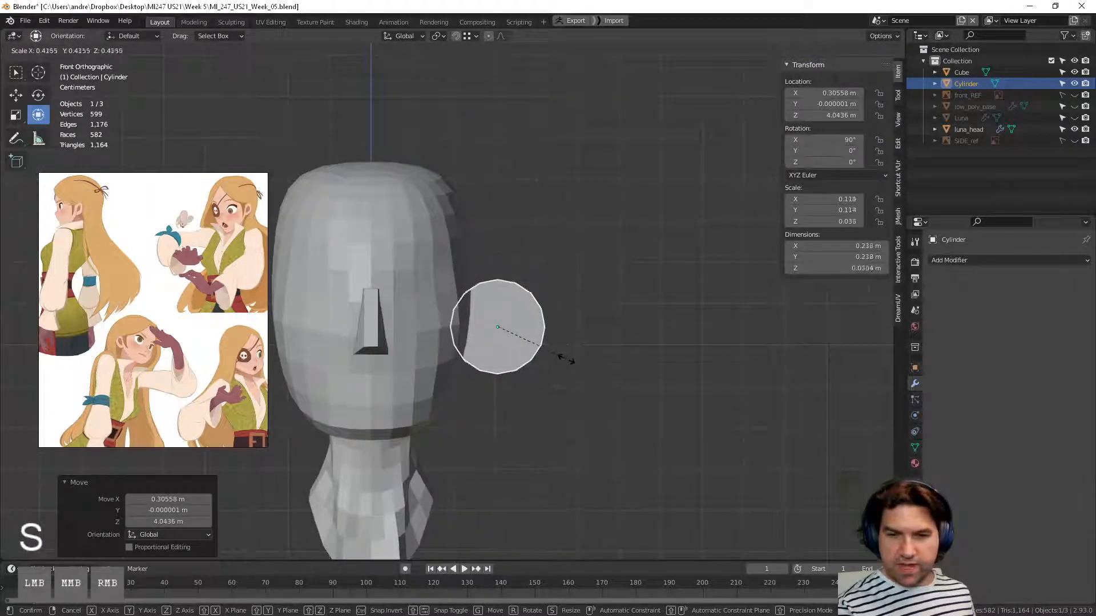
click(555, 357)
key(g)
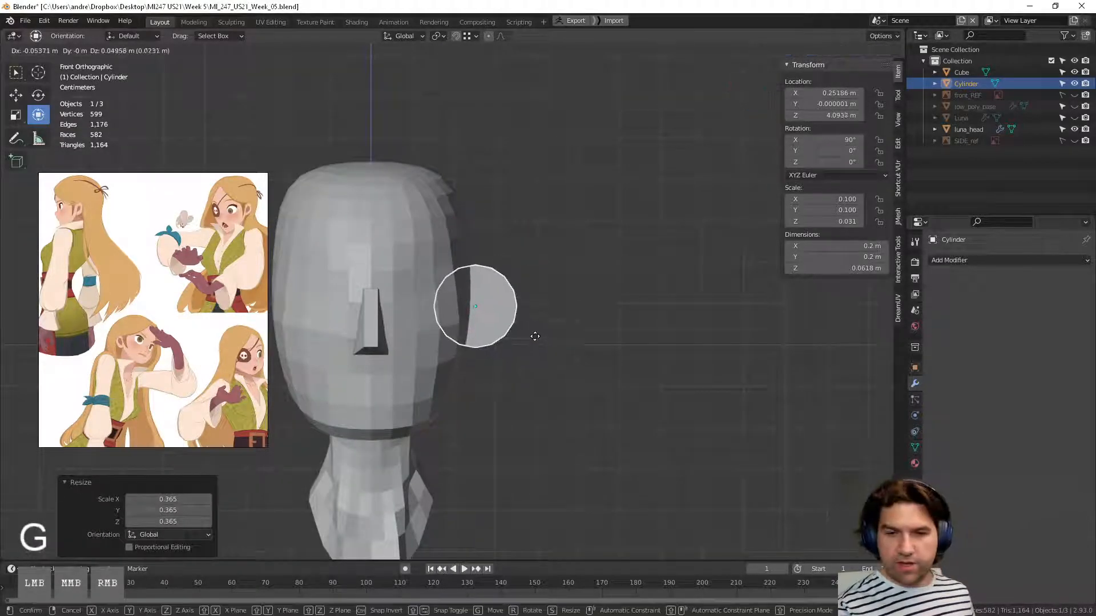
click(535, 336)
Step: Angle the ear disc 38.4° around Z in top view and shift it to X 0.23671 m, Y 0.006886 m
click(748, 66)
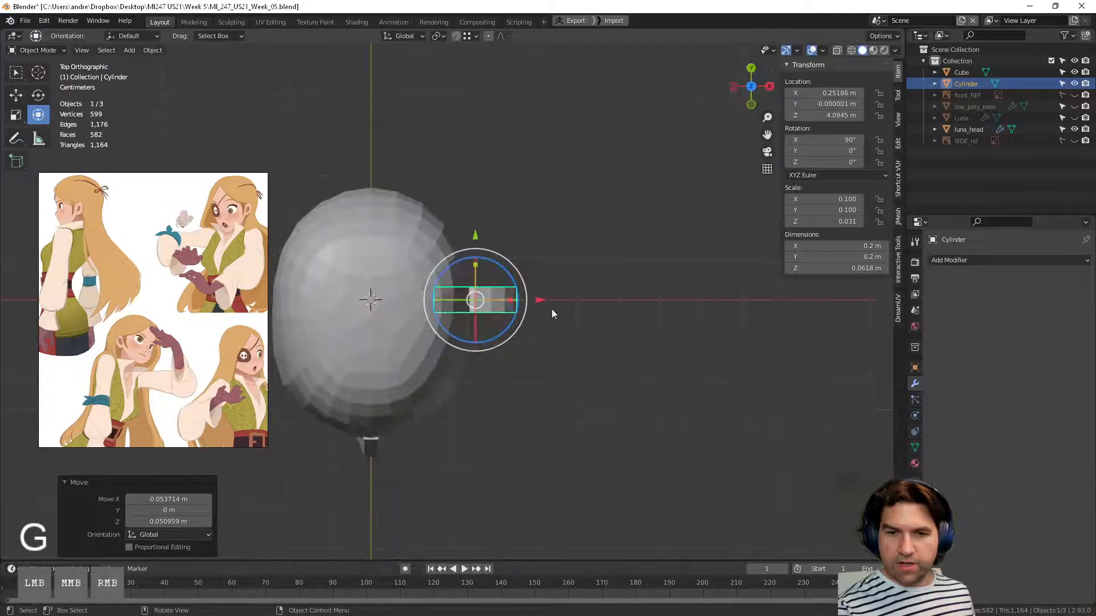
drag(511, 327, 477, 302)
middle_drag(595, 409, 475, 313)
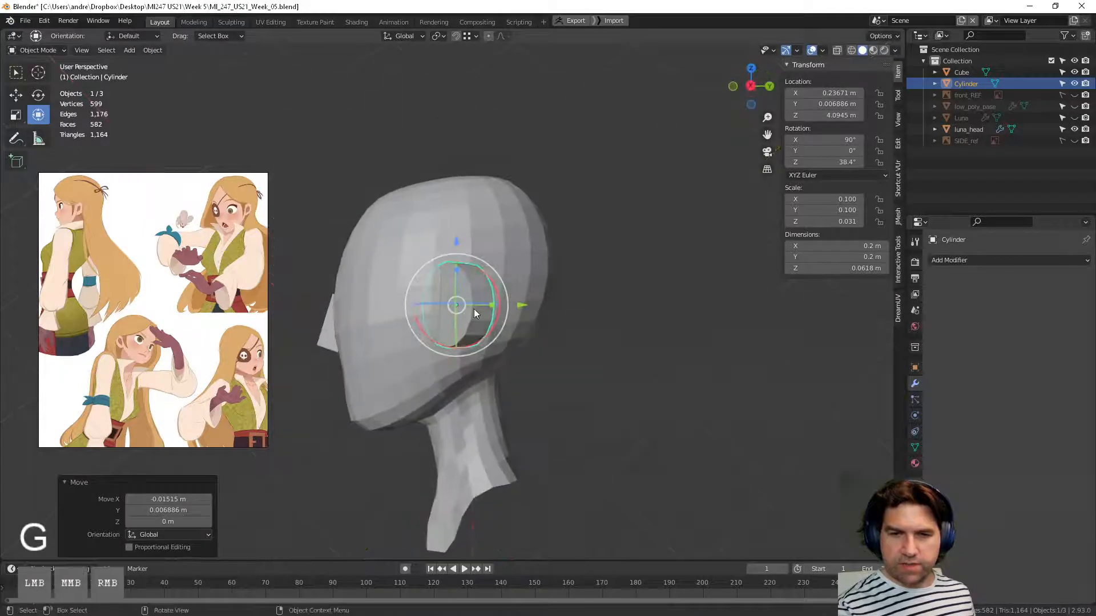
Step: Tilt the ear disc 16.5° in side view and move it to Y 0.019281 m, Z 4.0863 m
drag(484, 325, 499, 342)
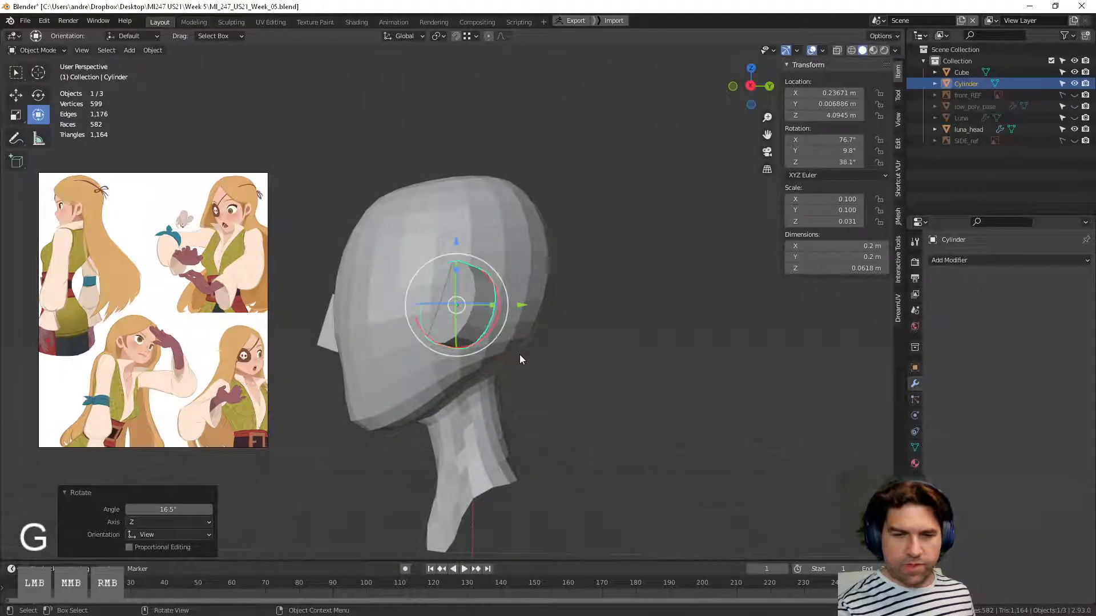
click(748, 86)
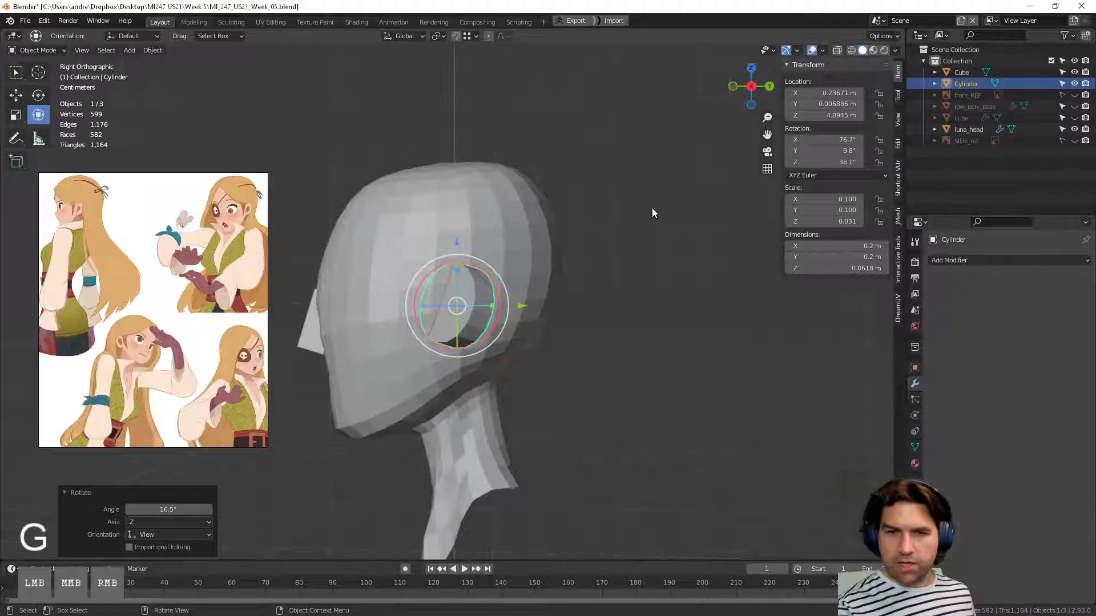
key(g)
click(544, 370)
click(543, 371)
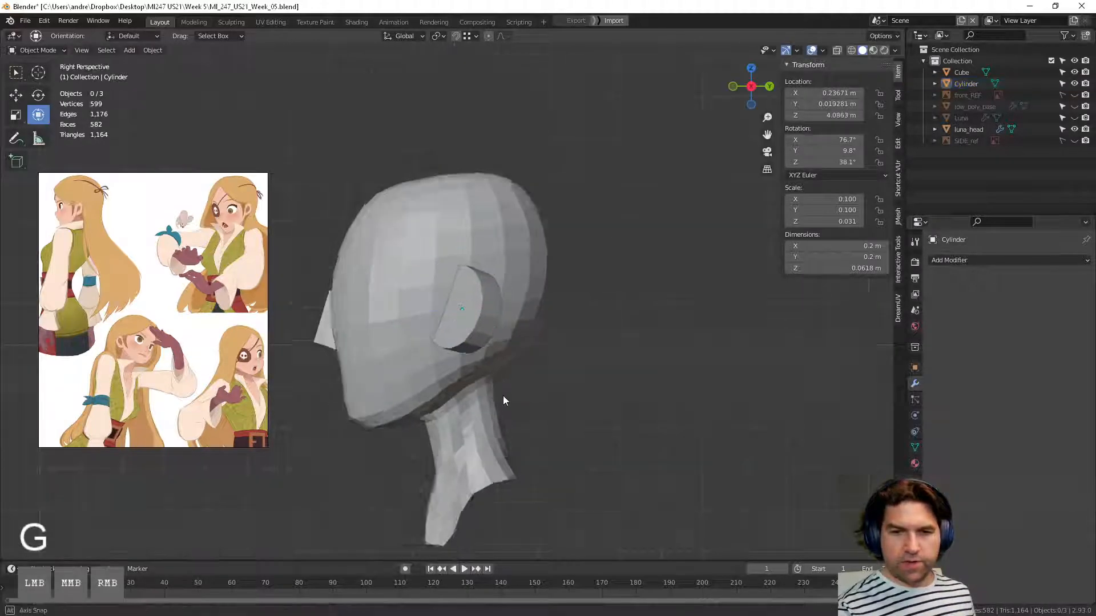
Step: Mirror the ear disc across X with a Mirror modifier, using luna_head as the mirror object
middle_drag(502, 395, 607, 403)
click(547, 317)
middle_drag(546, 314, 736, 354)
click(938, 259)
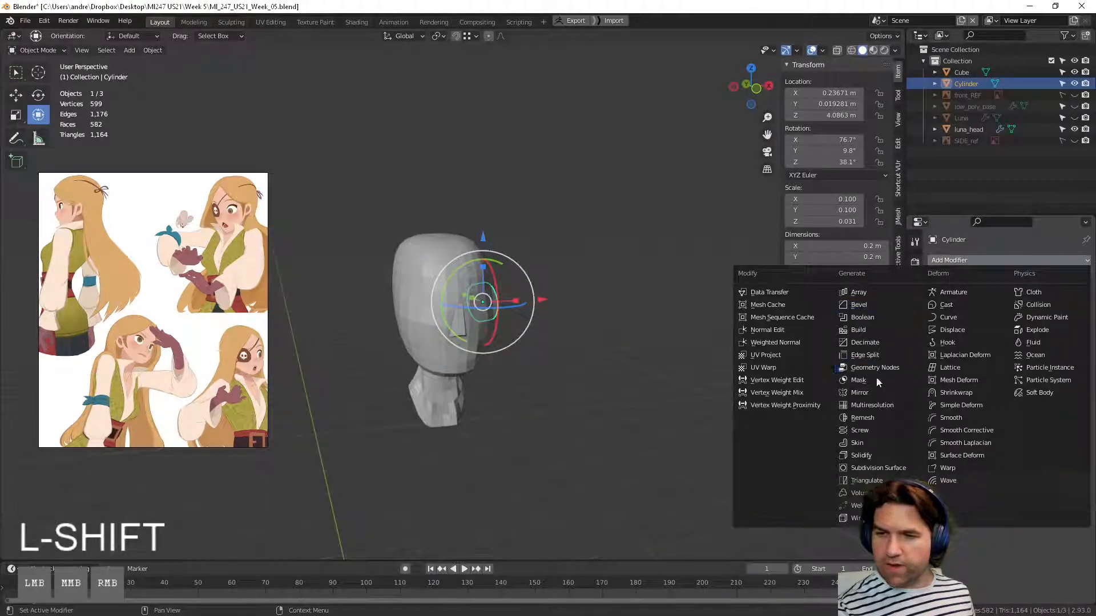
click(877, 392)
middle_drag(645, 409, 611, 414)
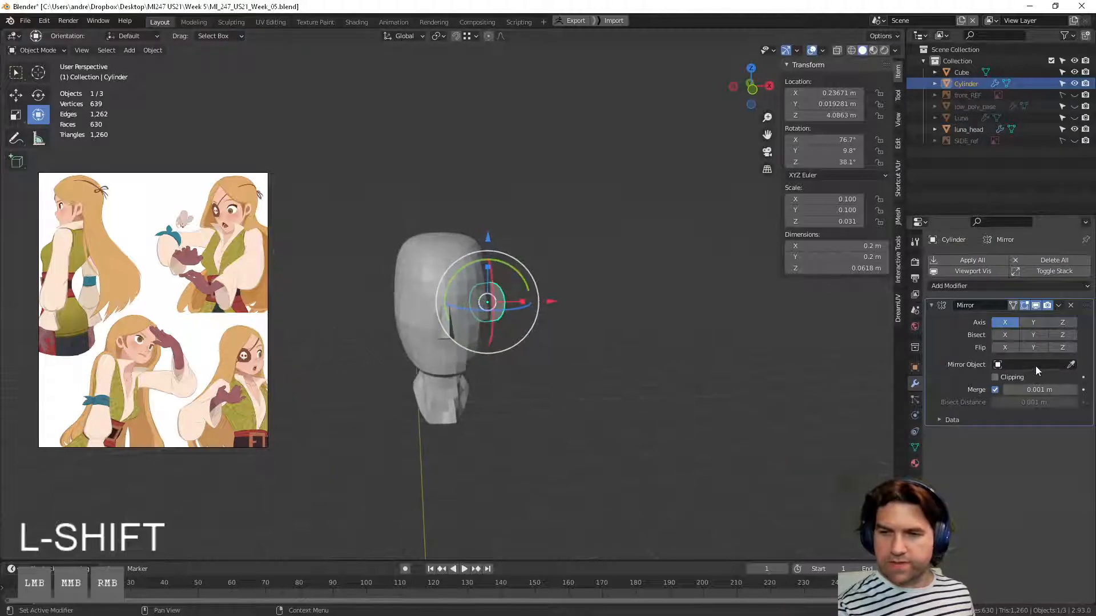
click(1033, 366)
click(1069, 367)
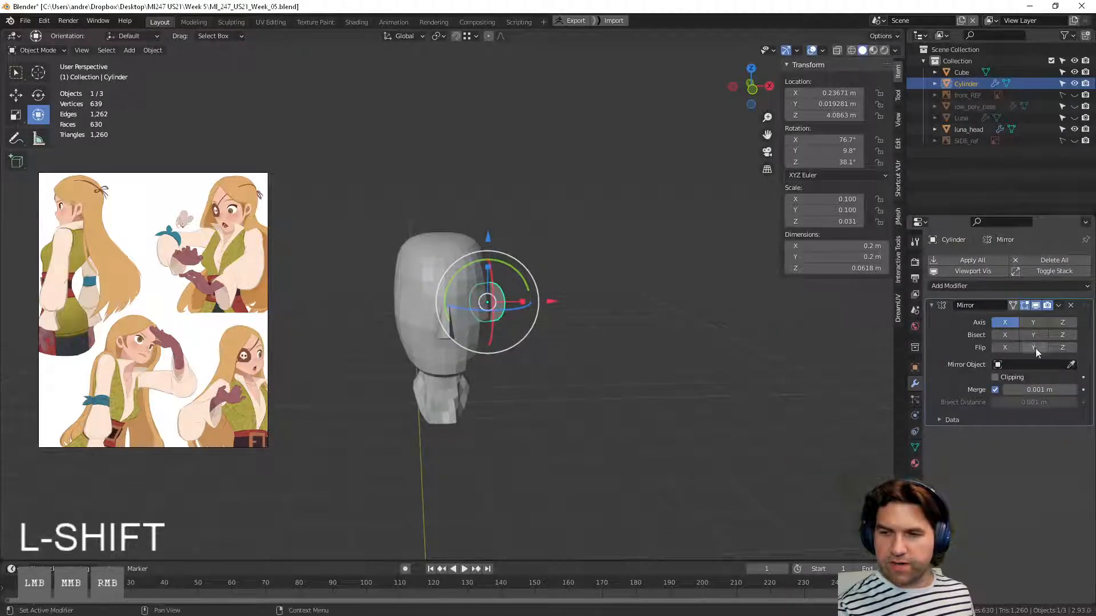
click(440, 253)
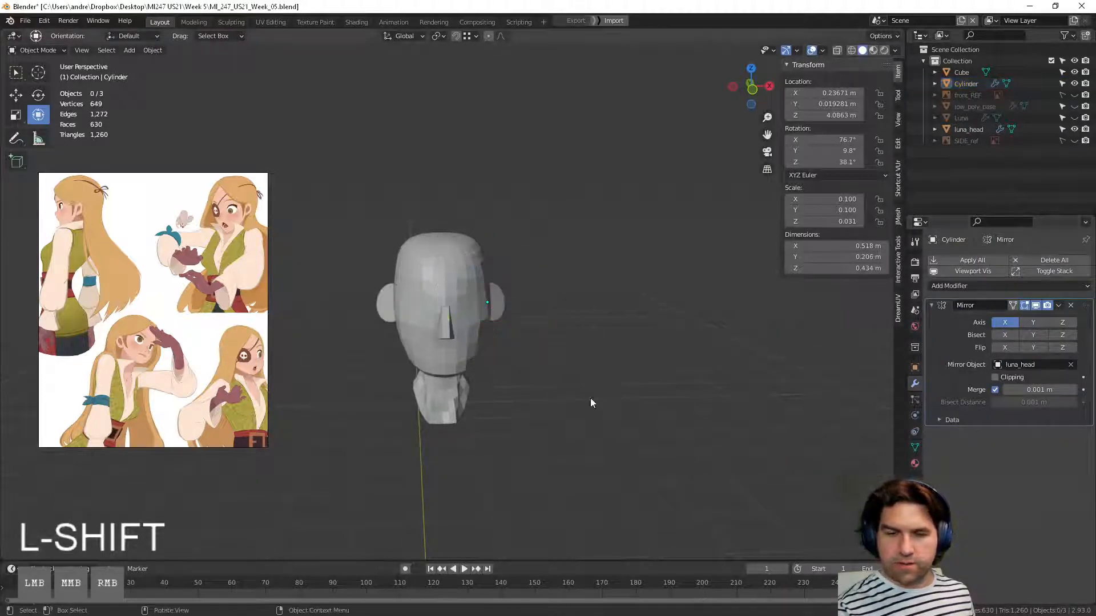
middle_drag(590, 399, 553, 367)
click(453, 321)
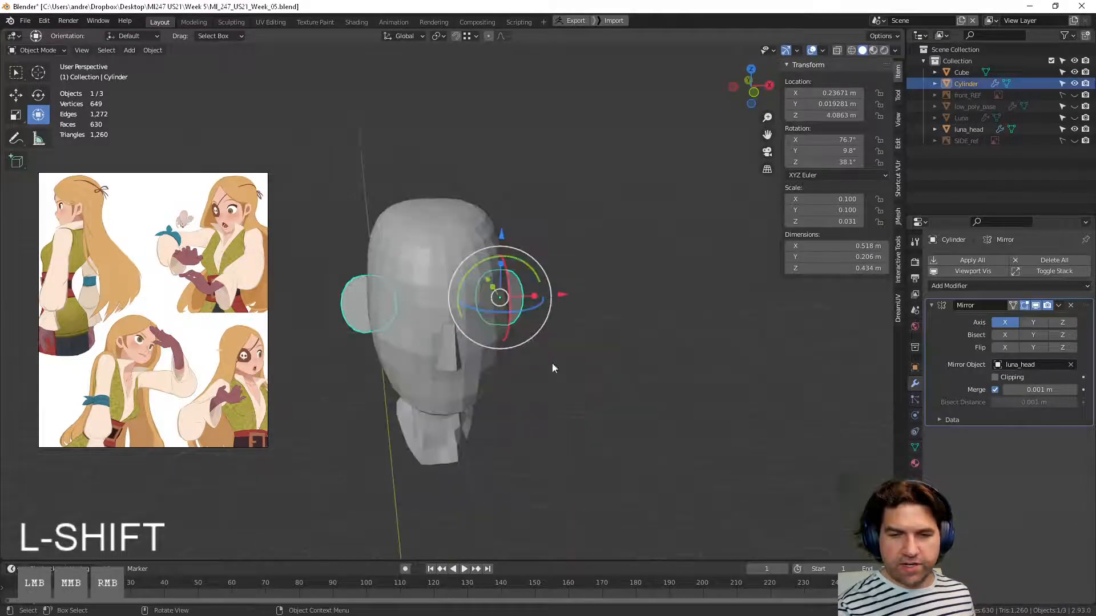
click(608, 448)
Step: Add a cube at the world origin and round it with a level 2 Subdivision modifier
scroll(556, 421, down, 3)
middle_drag(609, 447, 576, 410)
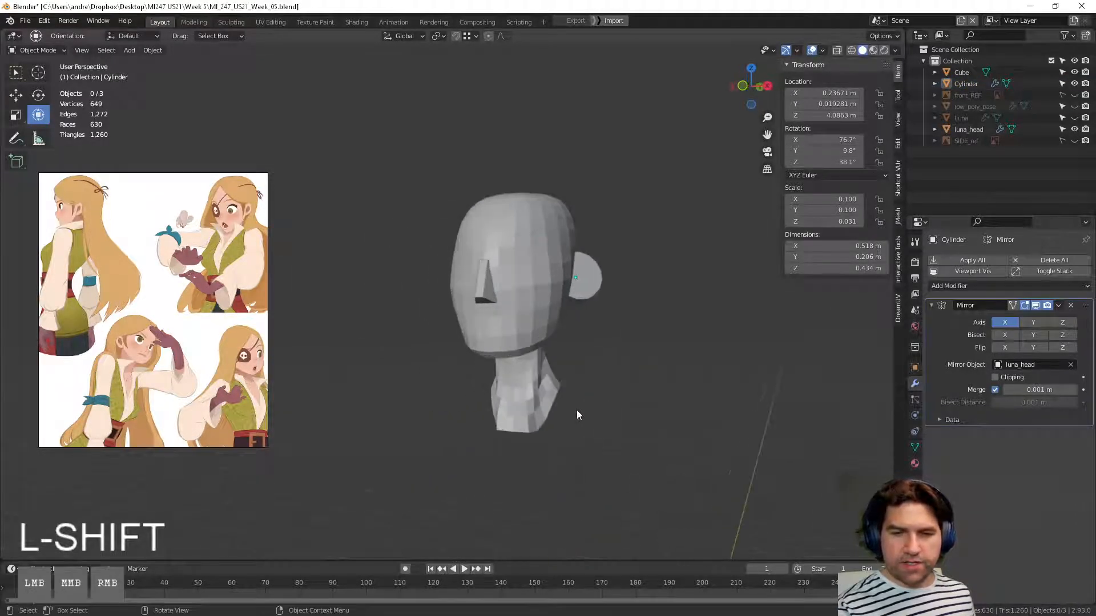
scroll(576, 409, down, 4)
middle_drag(665, 464, 611, 402)
key(shift+a)
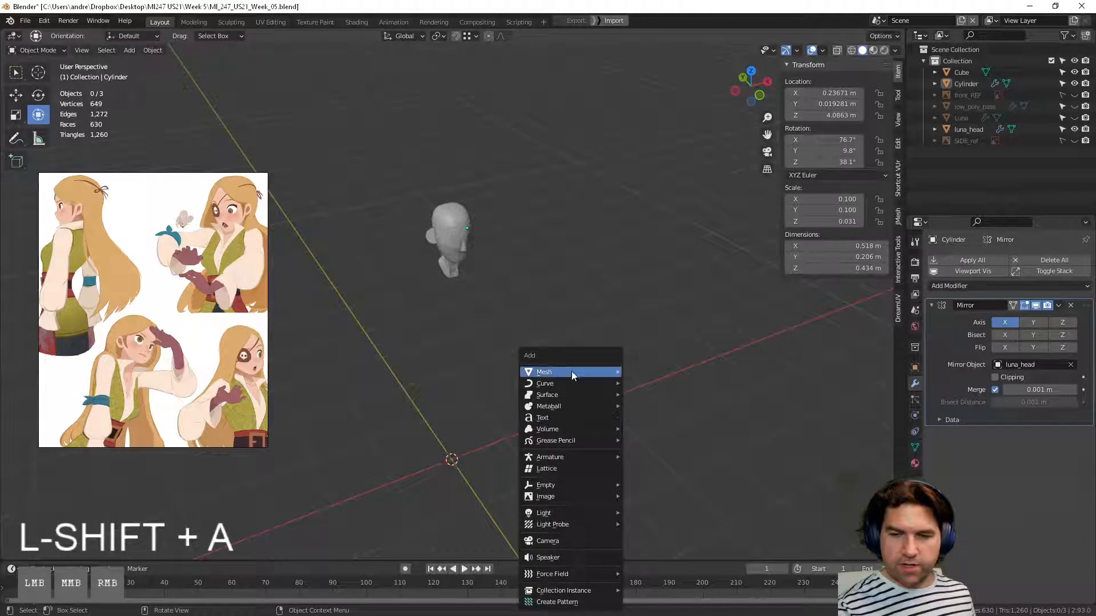
mouse_move(565, 374)
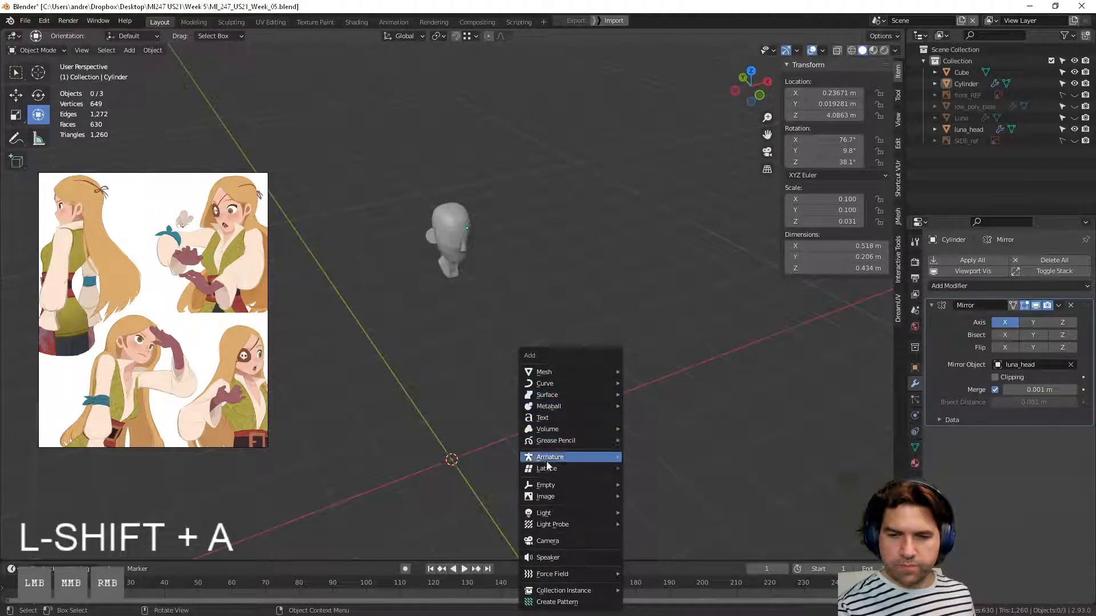
click(564, 371)
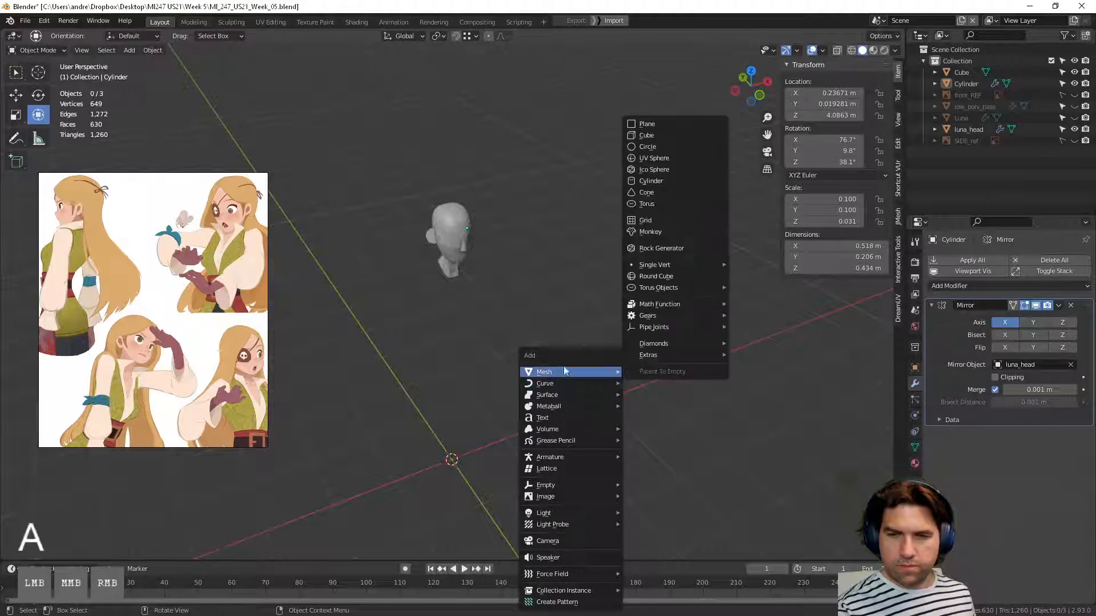
click(643, 135)
middle_drag(652, 132, 574, 381)
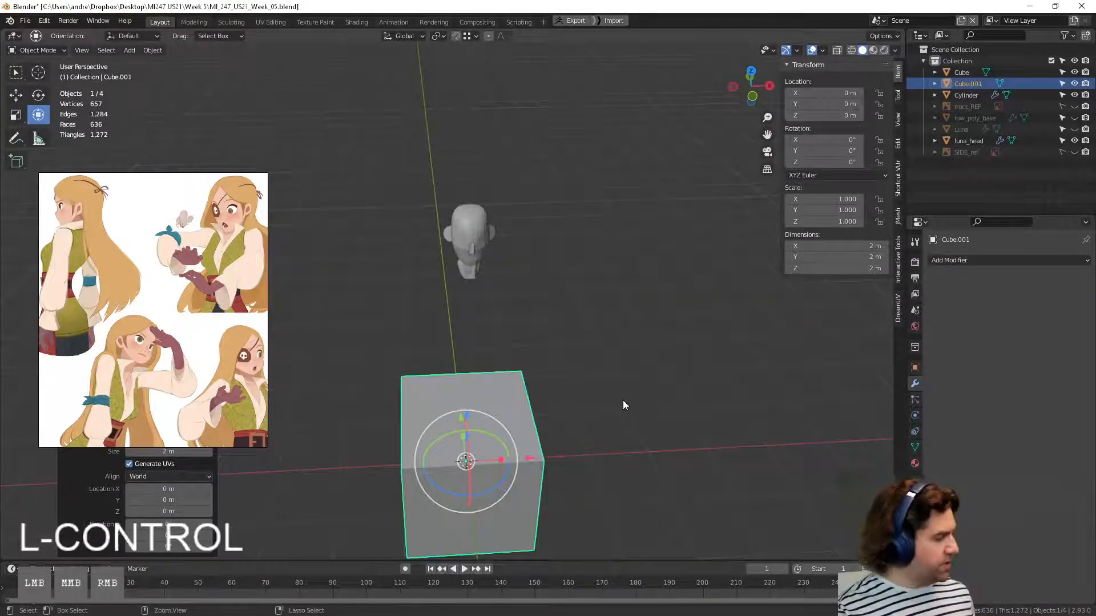
key(ctrl+2)
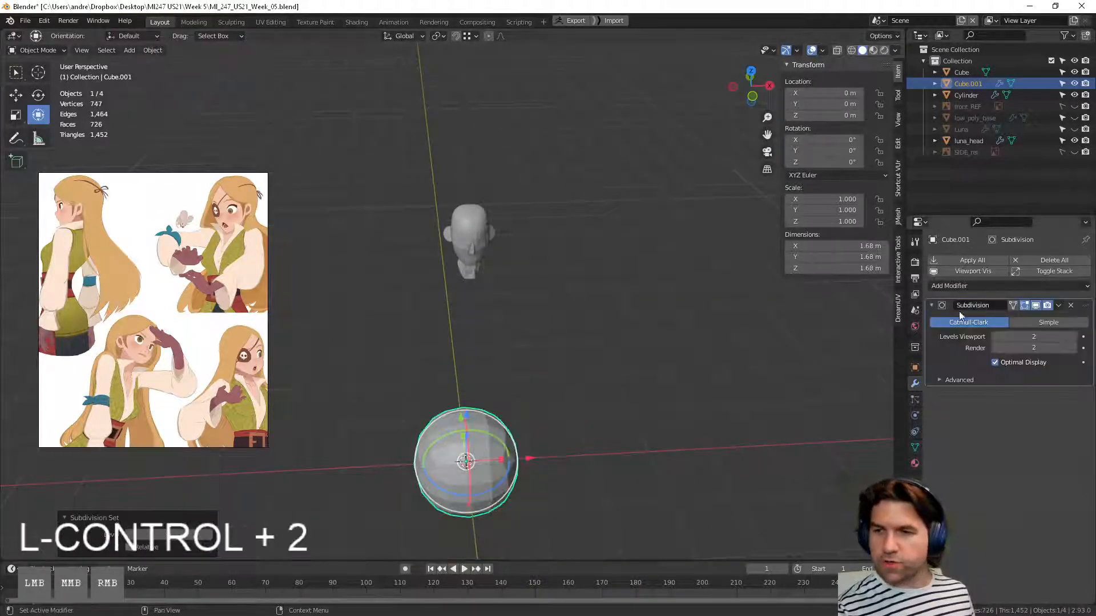
Step: Scale the rounded cube to 0.275 and move it in front of the face to Y -0.49461 m, Z 4.0081 m
middle_drag(518, 460, 415, 429)
shift+middle_drag(567, 529, 560, 400)
scroll(563, 400, down, 1)
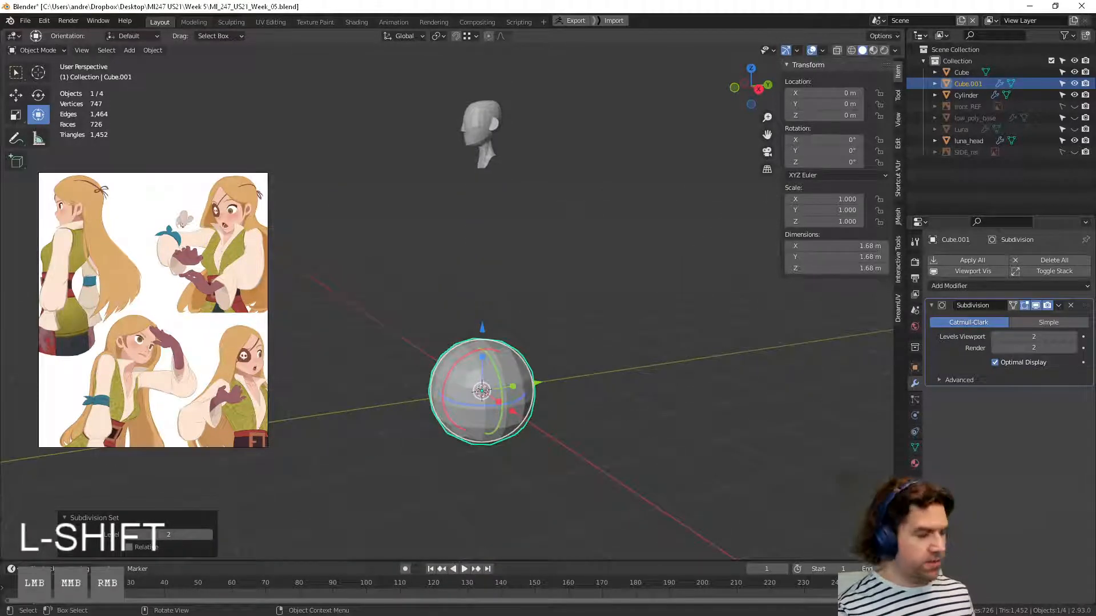
key(s)
click(505, 393)
click(757, 89)
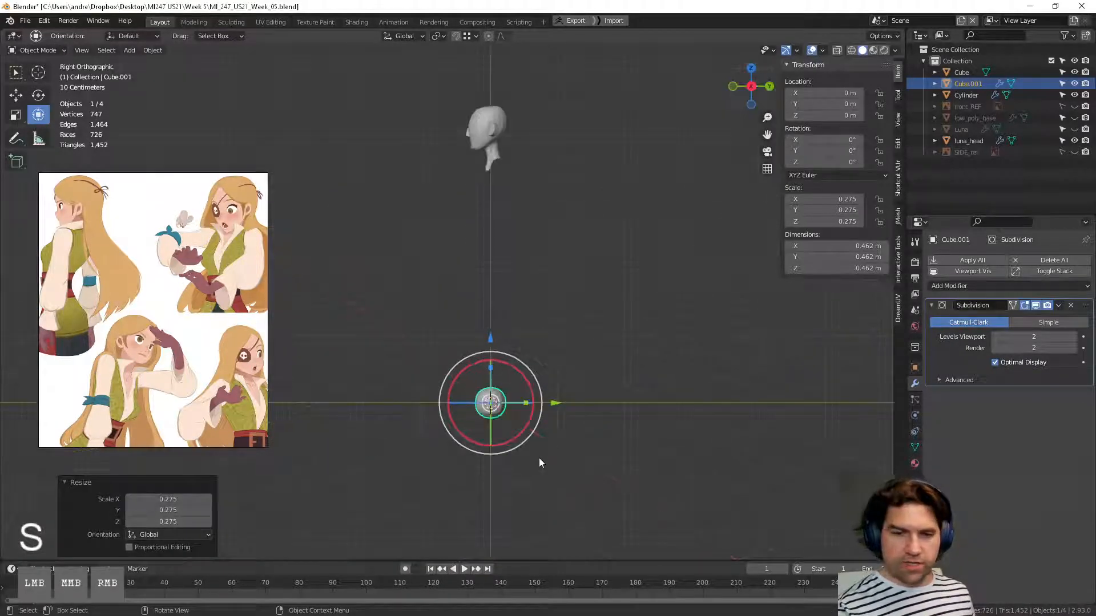
key(g)
click(502, 179)
shift+middle_drag(502, 179, 531, 308)
scroll(525, 373, up, 10)
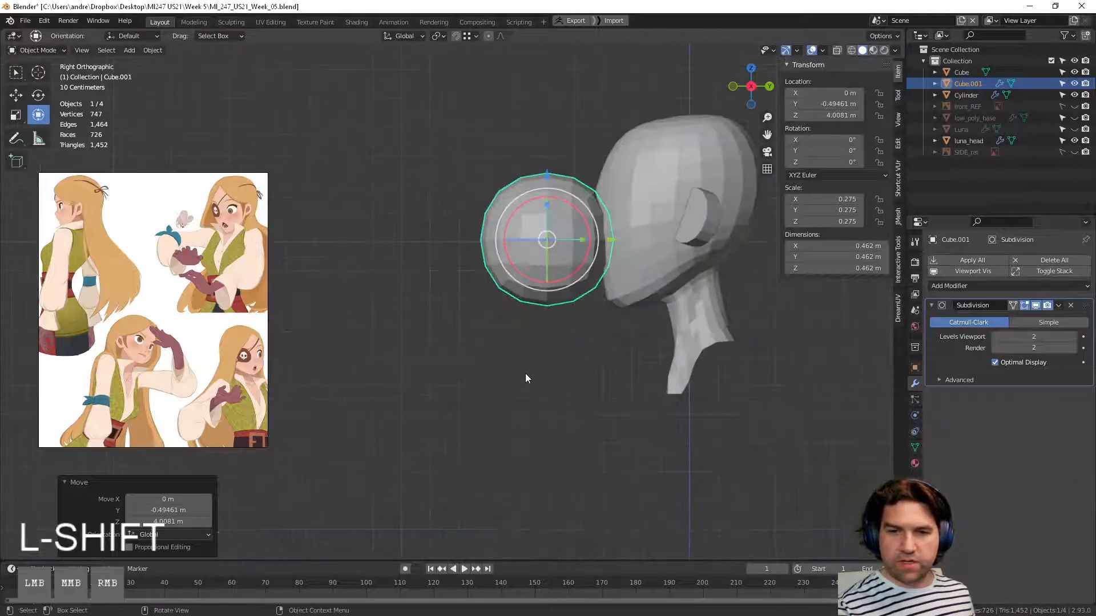
Step: Shrink the ball to scale 0.057 and place it over the tip of the nose
key(s)
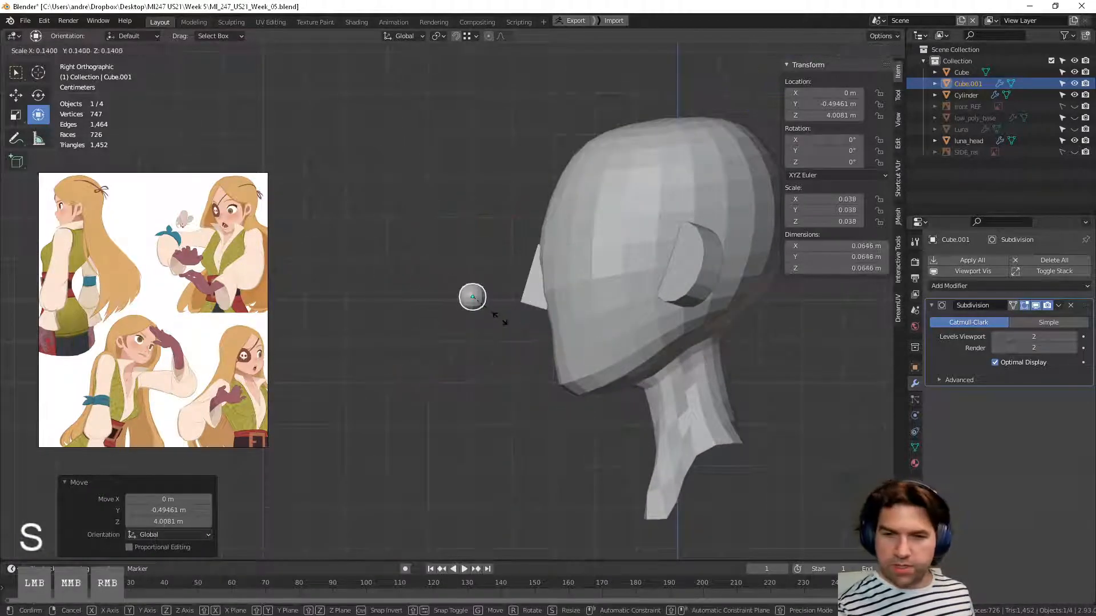
click(520, 319)
key(g)
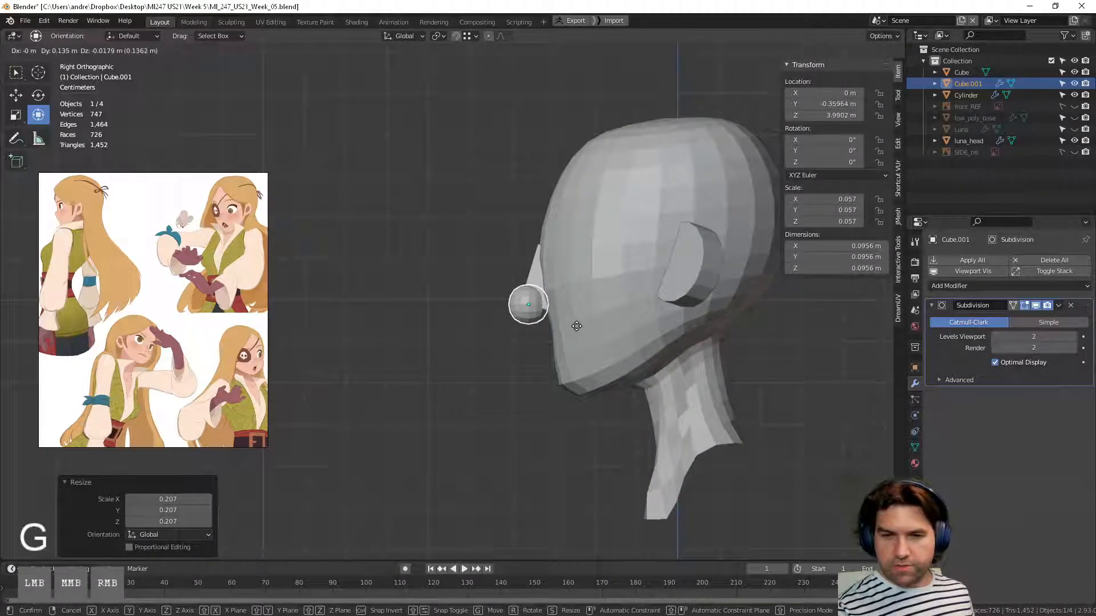
click(572, 325)
middle_drag(472, 381, 565, 394)
shift+middle_drag(496, 368, 512, 330)
click(614, 434)
Step: Duplicate the nose ball as a nostril, scaled to 0.039 and placed beside it at X 0.05069 m, Y -0.33433 m, Z 3.9935 m
scroll(614, 434, up, 4)
click(573, 347)
key(shift+d)
click(619, 358)
key(s)
click(686, 388)
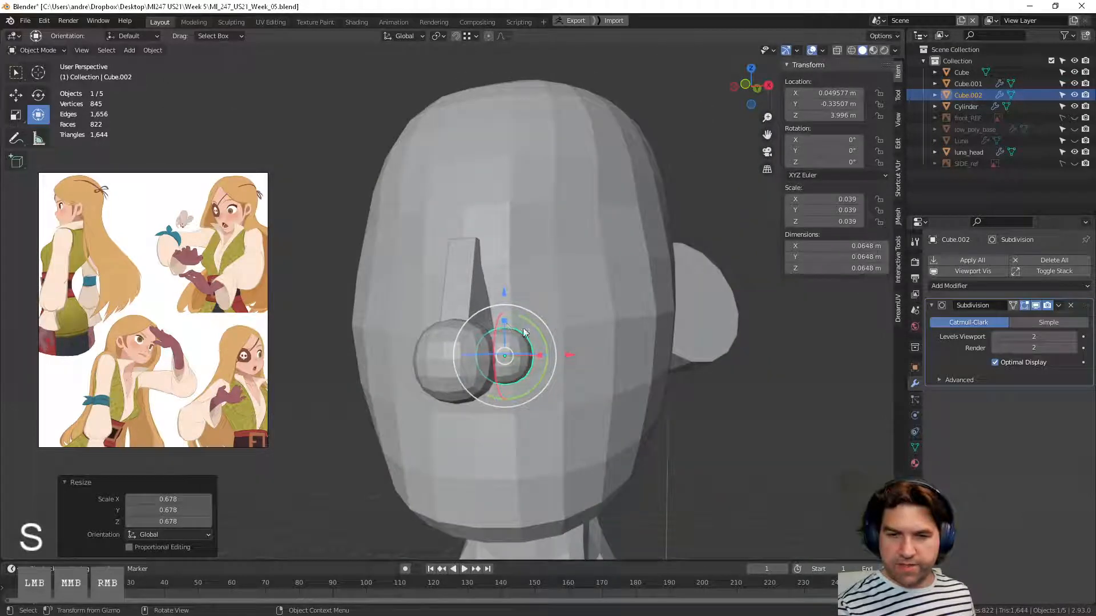
key(g)
click(633, 391)
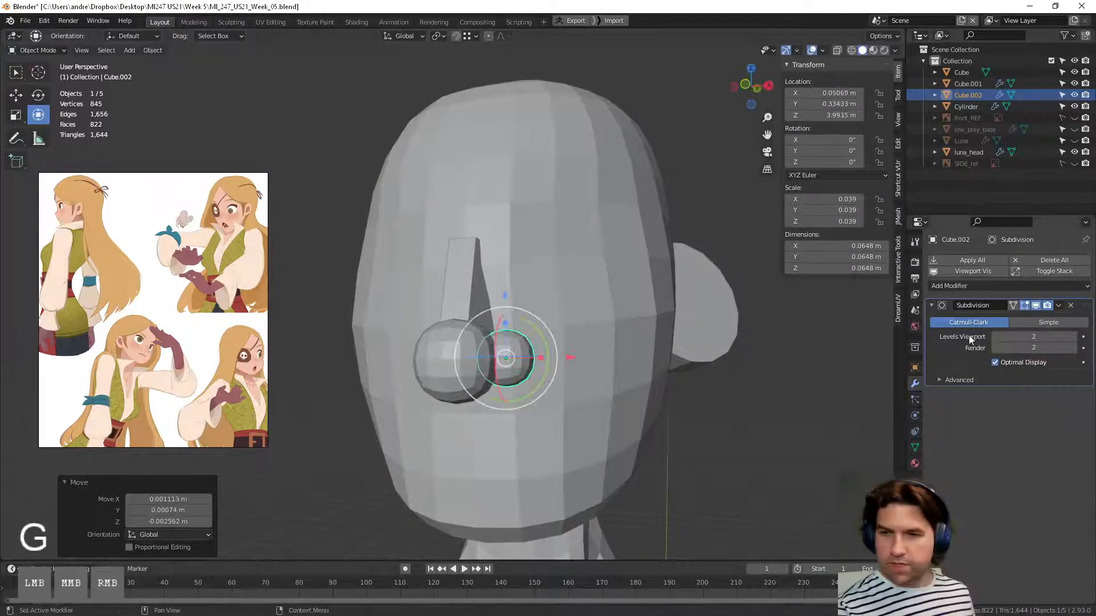
Step: Mirror the nostril ball across X with a Mirror modifier, using luna_head as the mirror object
click(931, 305)
click(943, 286)
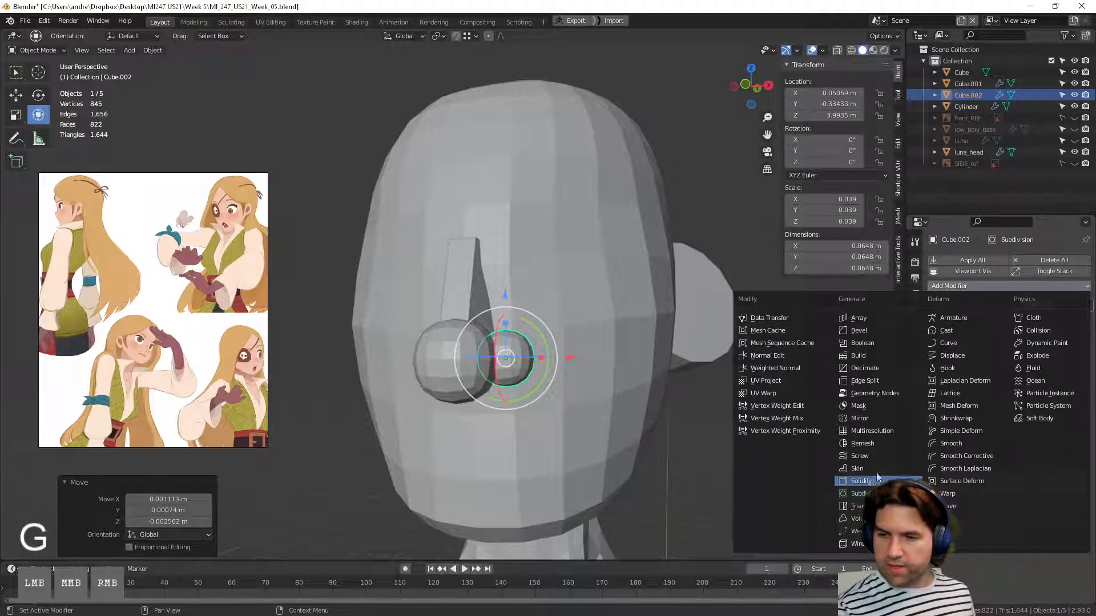
click(870, 419)
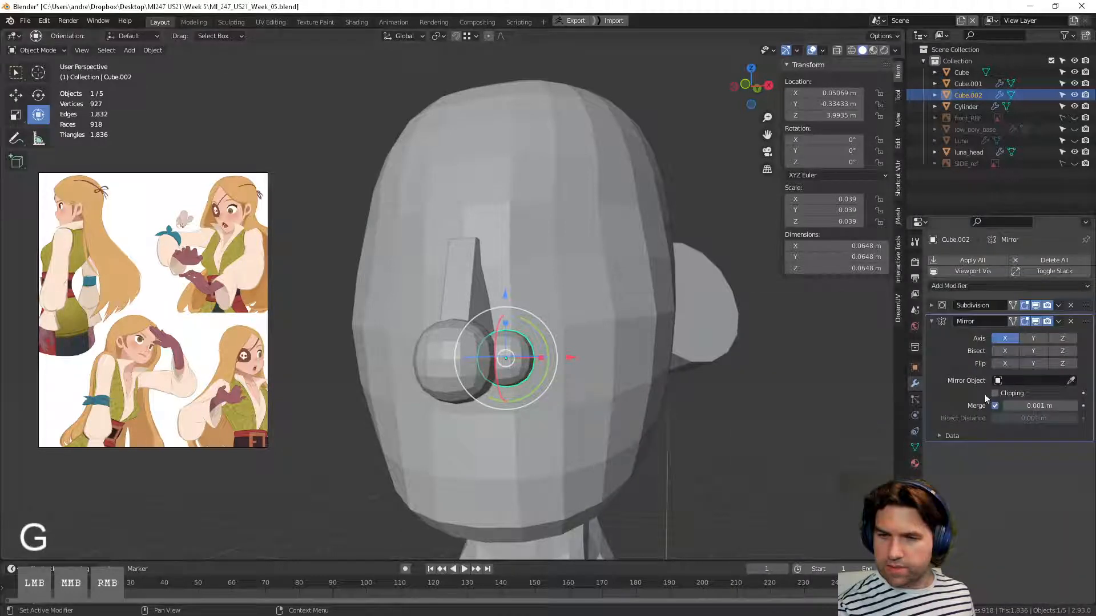
click(570, 236)
click(734, 467)
middle_drag(734, 467, 616, 410)
scroll(707, 425, down, 7)
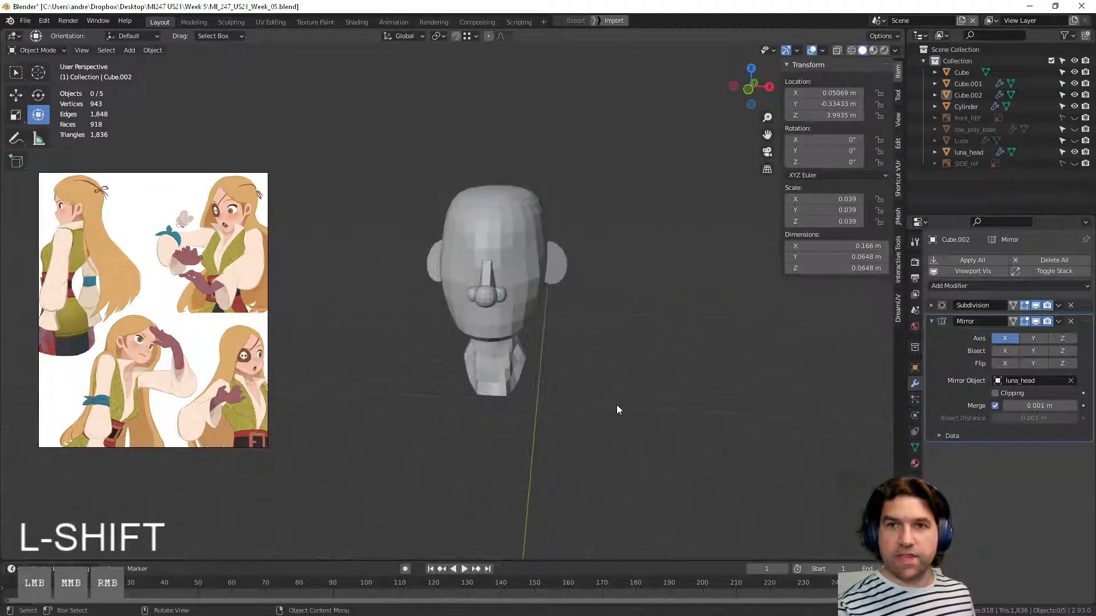
Step: Add a UV sphere at the world origin below the head
scroll(617, 409, down, 2)
key(shift+a)
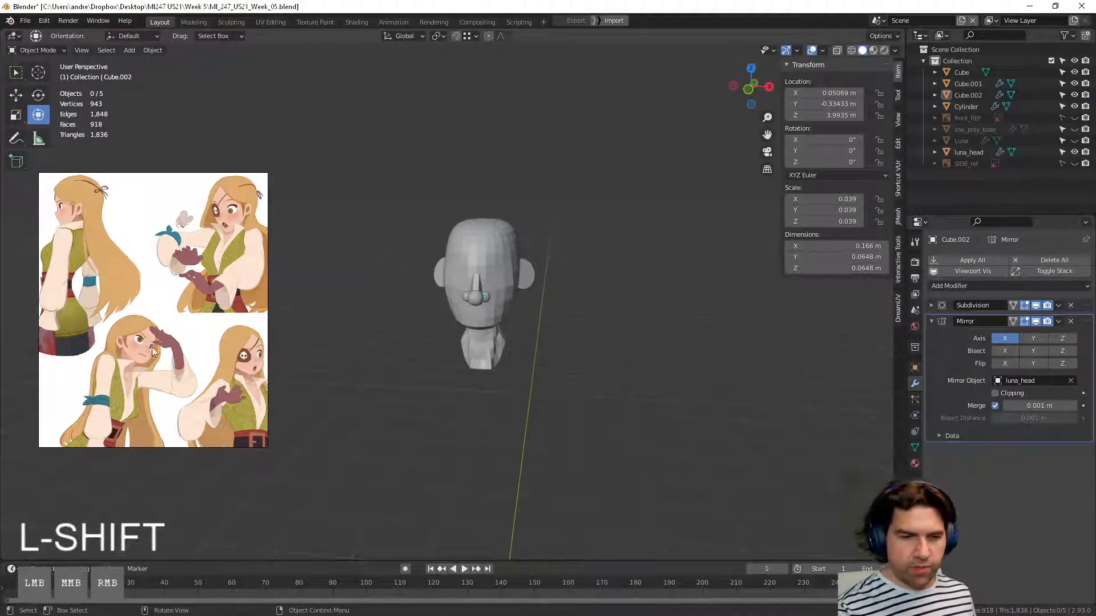
scroll(517, 416, down, 4)
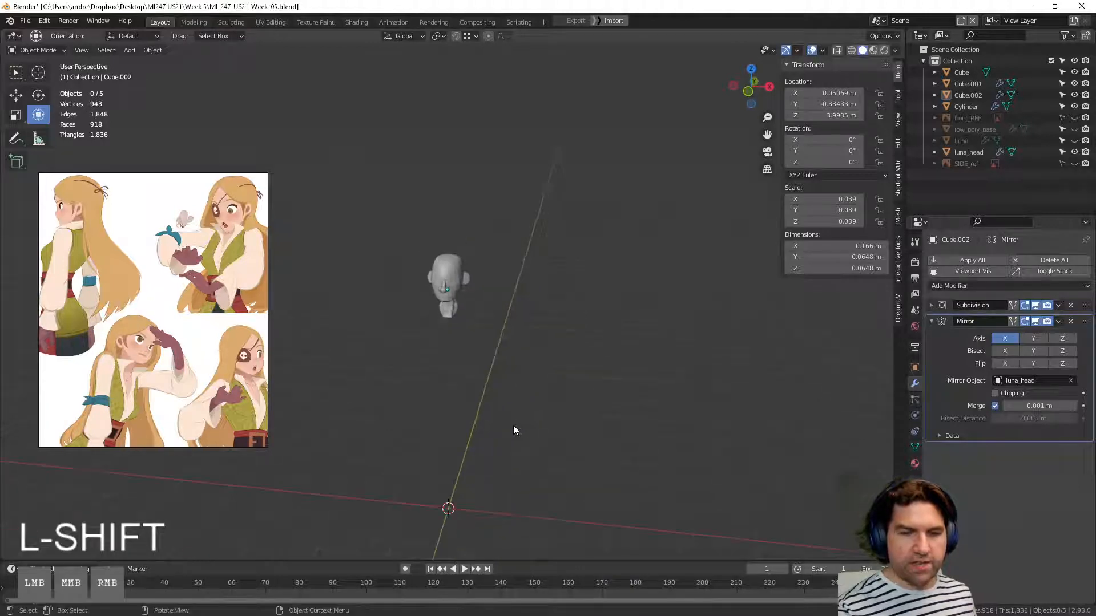
key(shift+a)
mouse_move(491, 369)
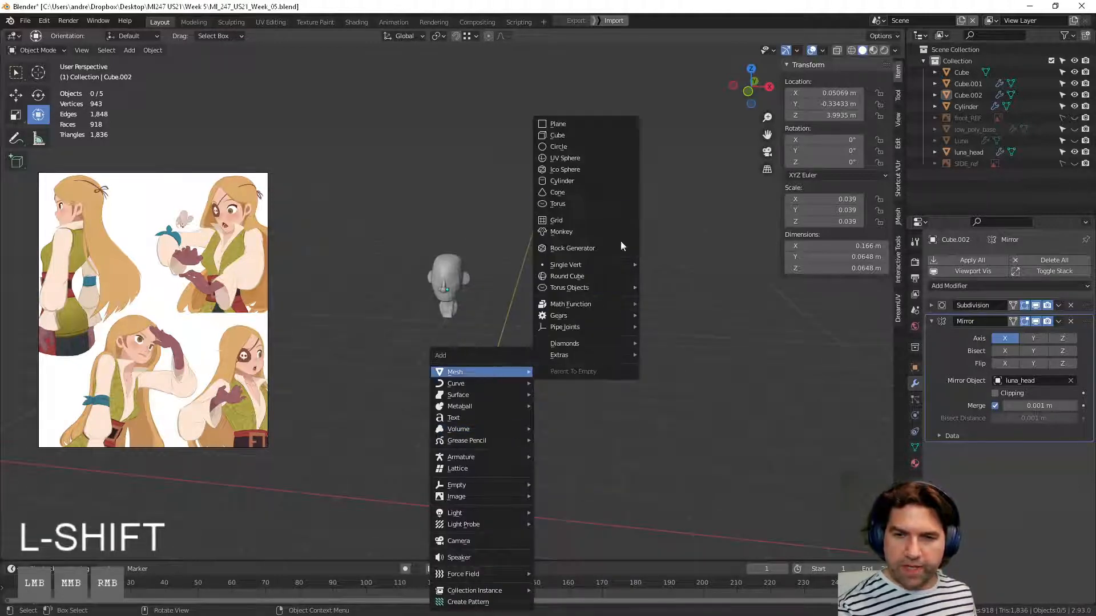
click(601, 158)
shift+middle_drag(573, 413, 549, 374)
scroll(588, 404, up, 2)
scroll(494, 369, up, 4)
Step: Select a horizontal edge loop near the sphere's pole in Edit Mode to examine its topology, and return to Object Mode
key(Tab)
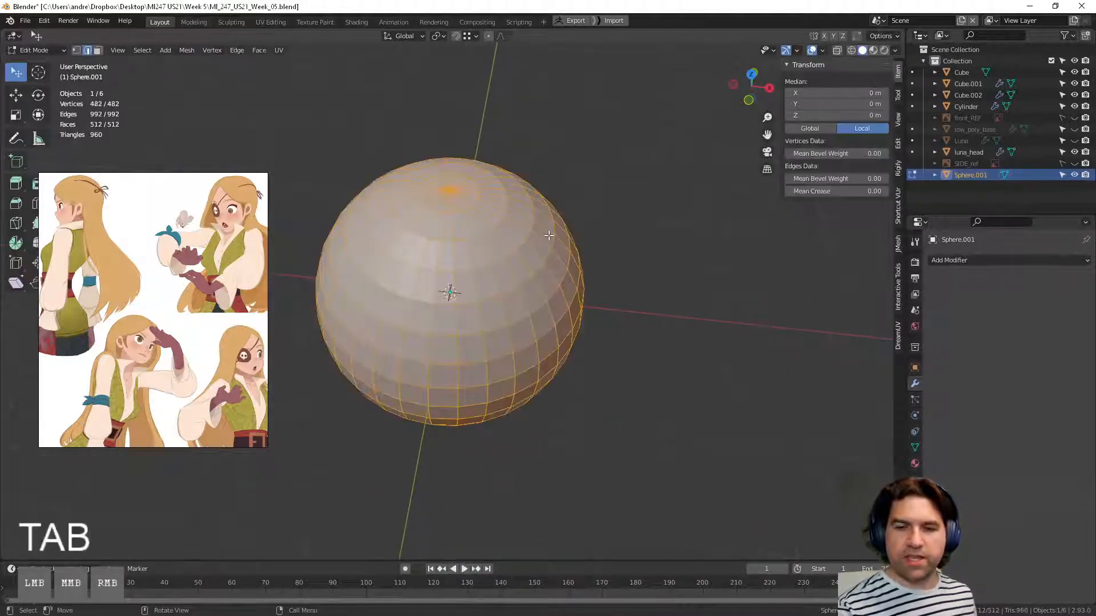
click(508, 259)
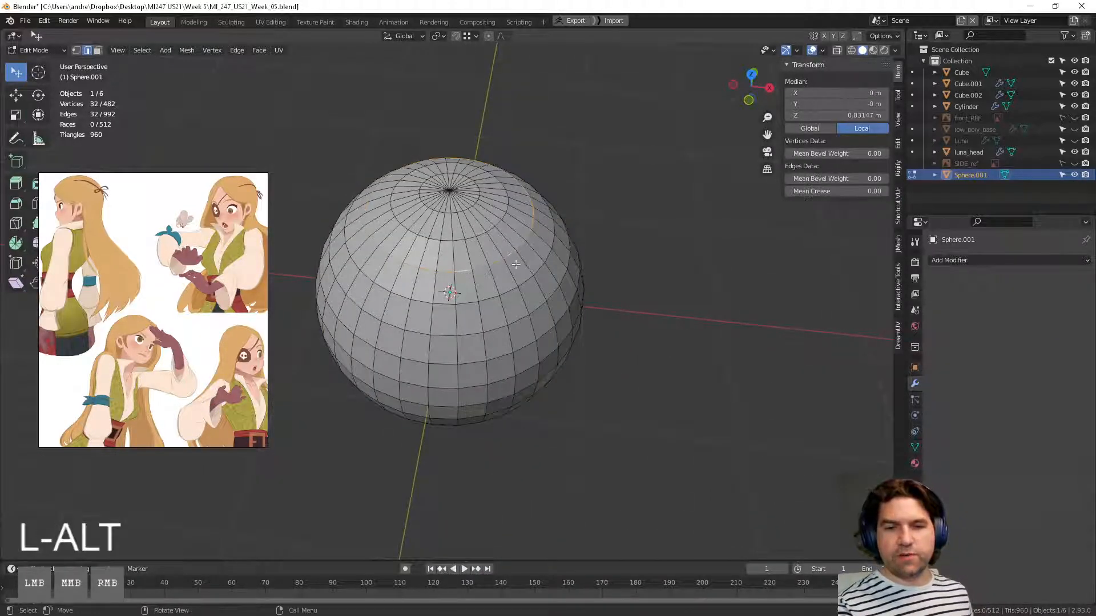
middle_drag(516, 265, 528, 308)
shift+middle_drag(528, 308, 533, 503)
shift+middle_drag(386, 192, 390, 243)
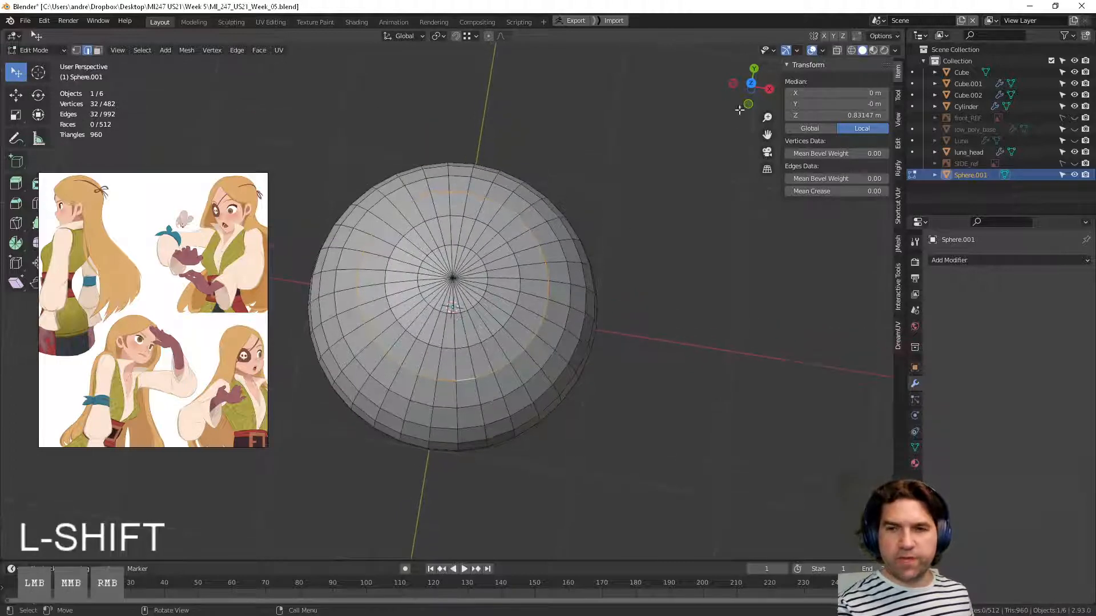
key(Tab)
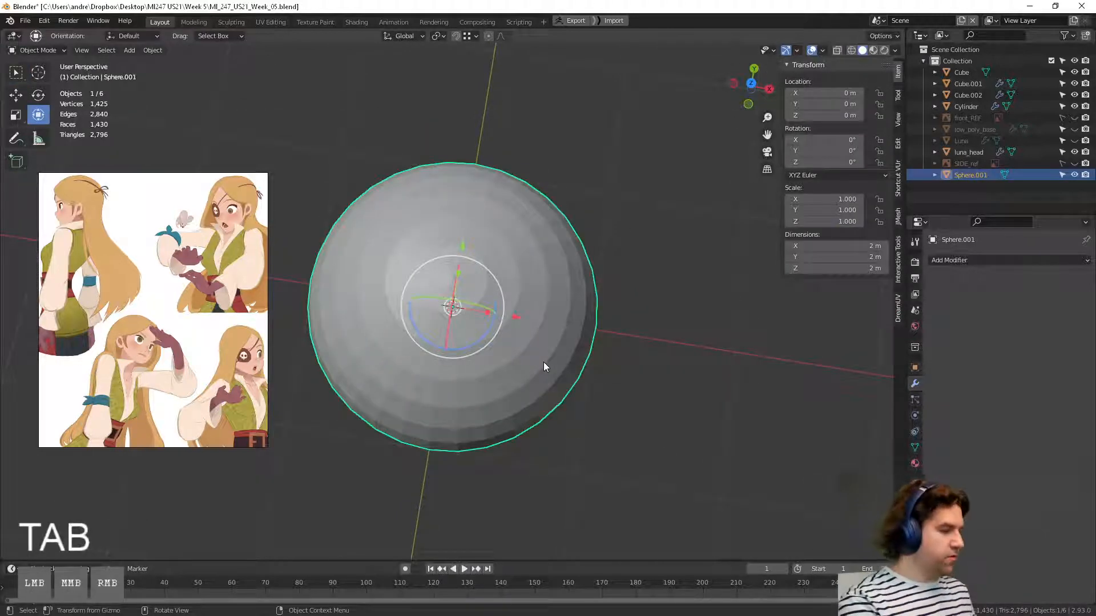
Step: Isolate the UV sphere in local view, examine it from the top, and return to the full scene
key(Delete)
key(ctrl+z)
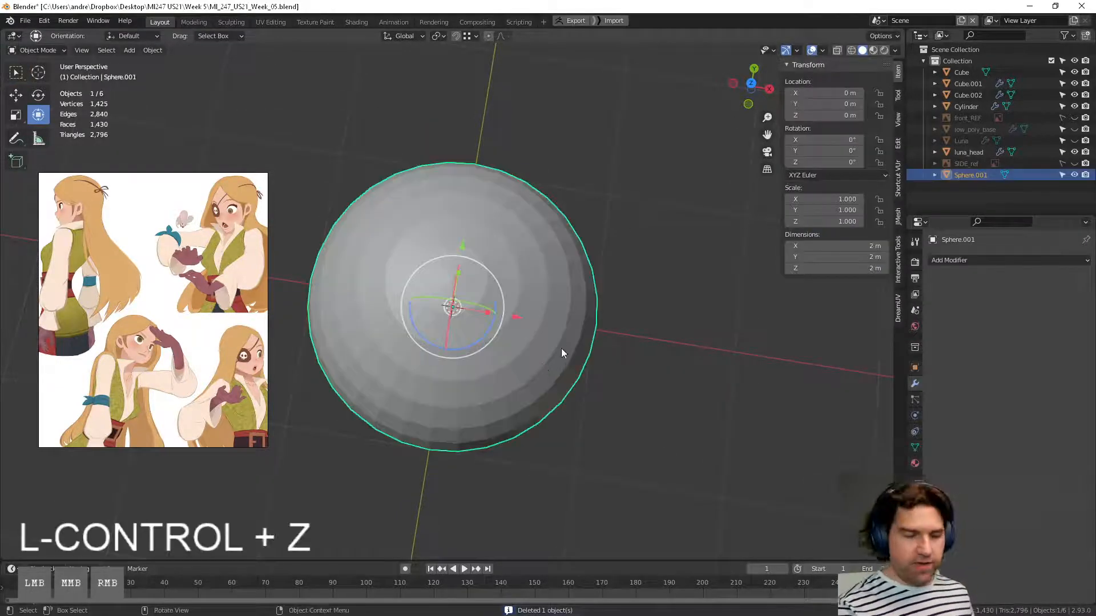
scroll(561, 348, down, 3)
key(KP_Divide)
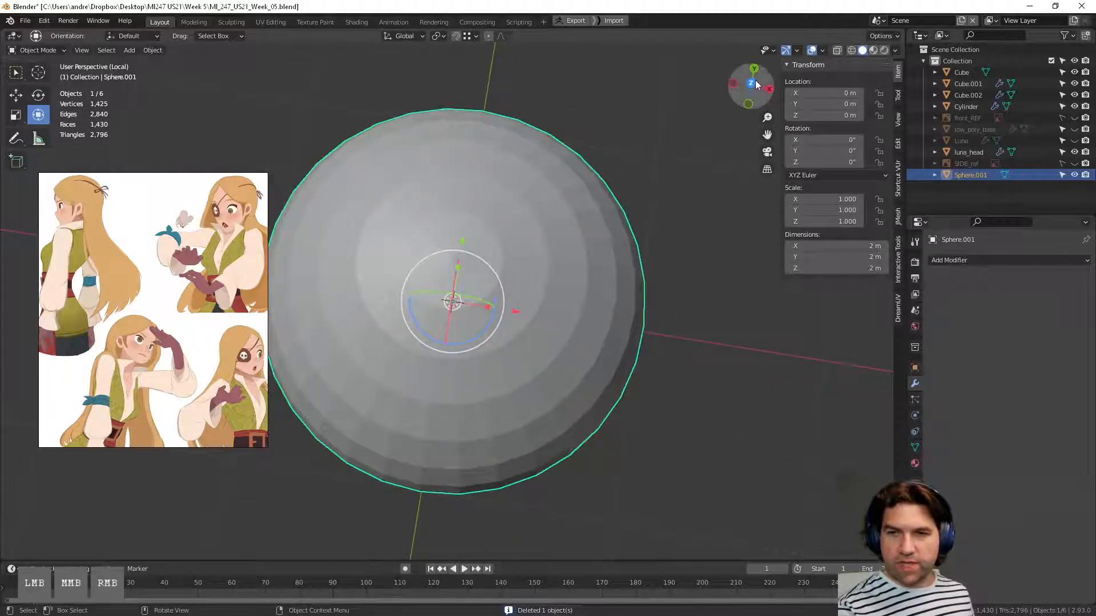
click(754, 81)
scroll(669, 358, down, 3)
shift+middle_drag(593, 333, 646, 343)
scroll(646, 344, up, 3)
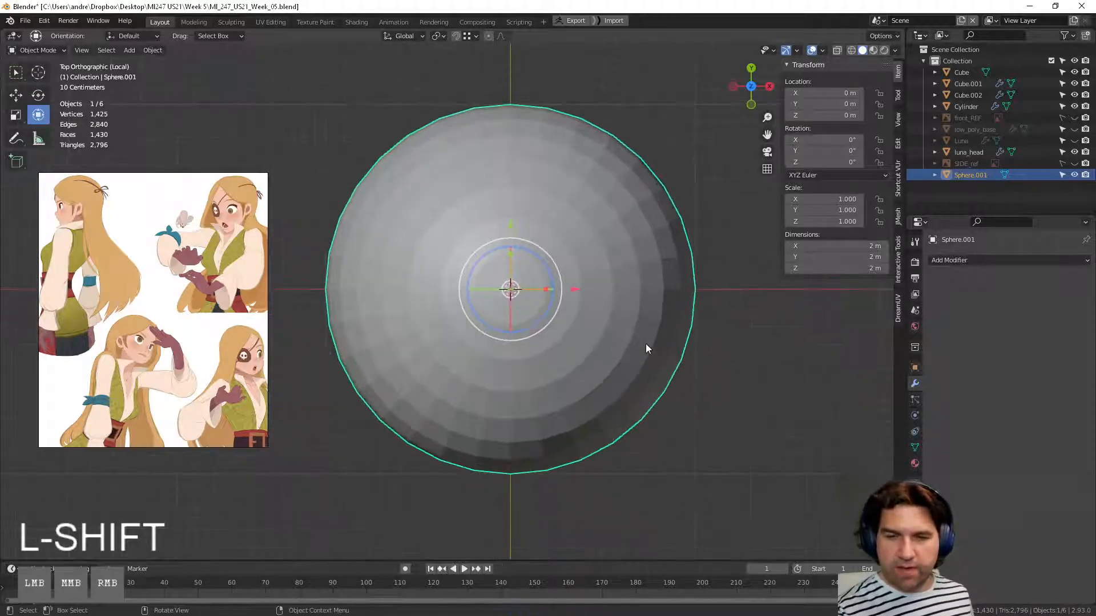
scroll(738, 255, down, 4)
middle_drag(738, 255, 564, 367)
key(KP_Divide)
scroll(564, 368, down, 1)
middle_drag(480, 391, 463, 384)
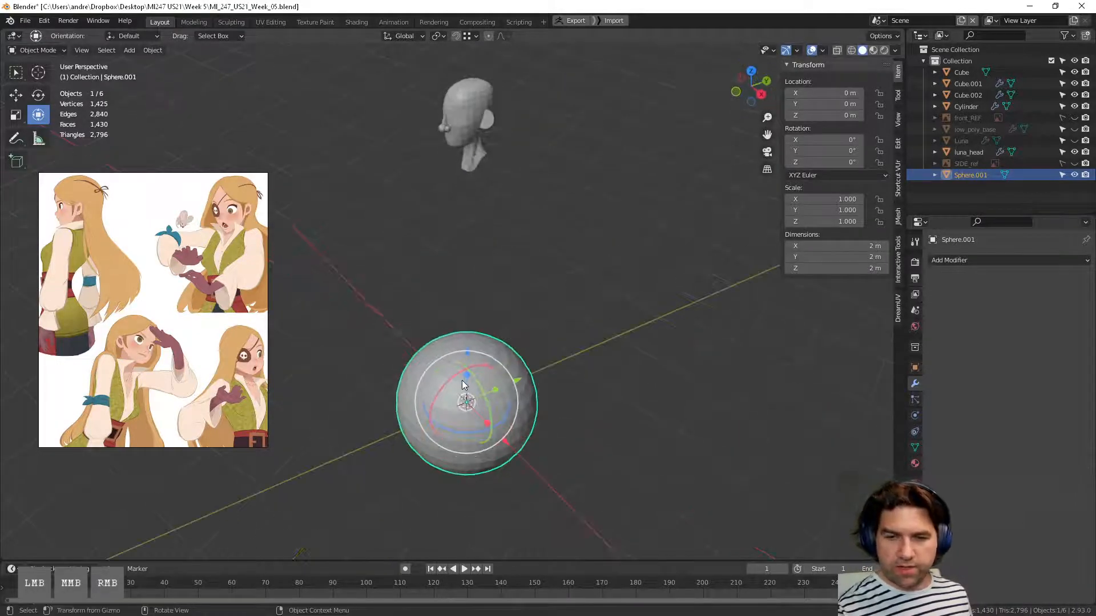
Step: Rotate the sphere 90° about the X axis so its pole faces the front, and view it from the front
drag(450, 379, 394, 462)
middle_drag(549, 421, 695, 120)
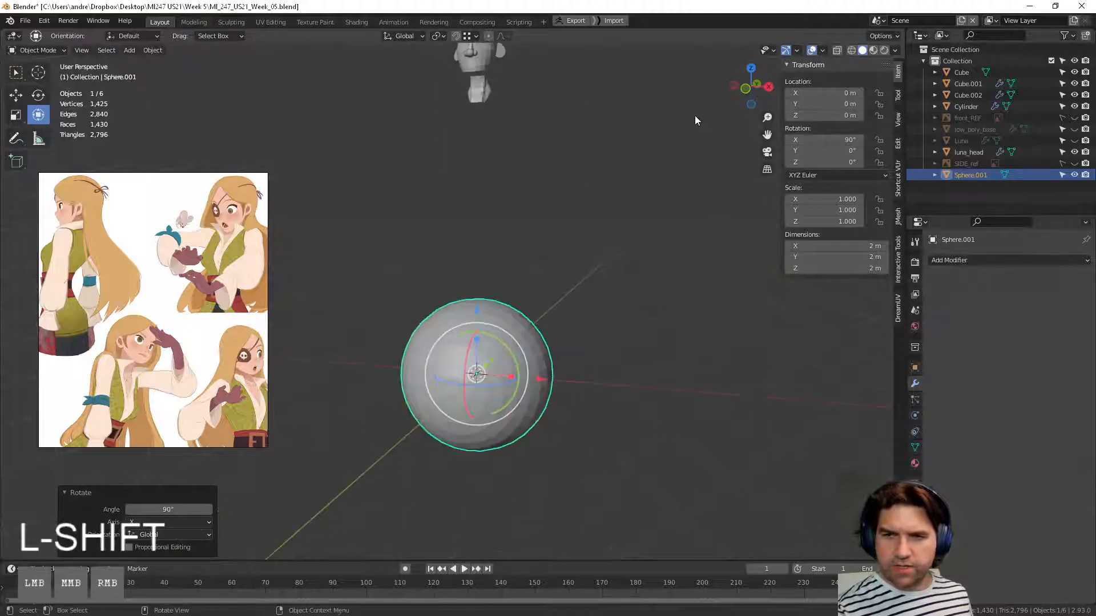
click(745, 89)
shift+middle_drag(669, 357, 703, 314)
scroll(703, 314, up, 5)
shift+middle_drag(771, 375, 703, 318)
scroll(703, 318, down, 2)
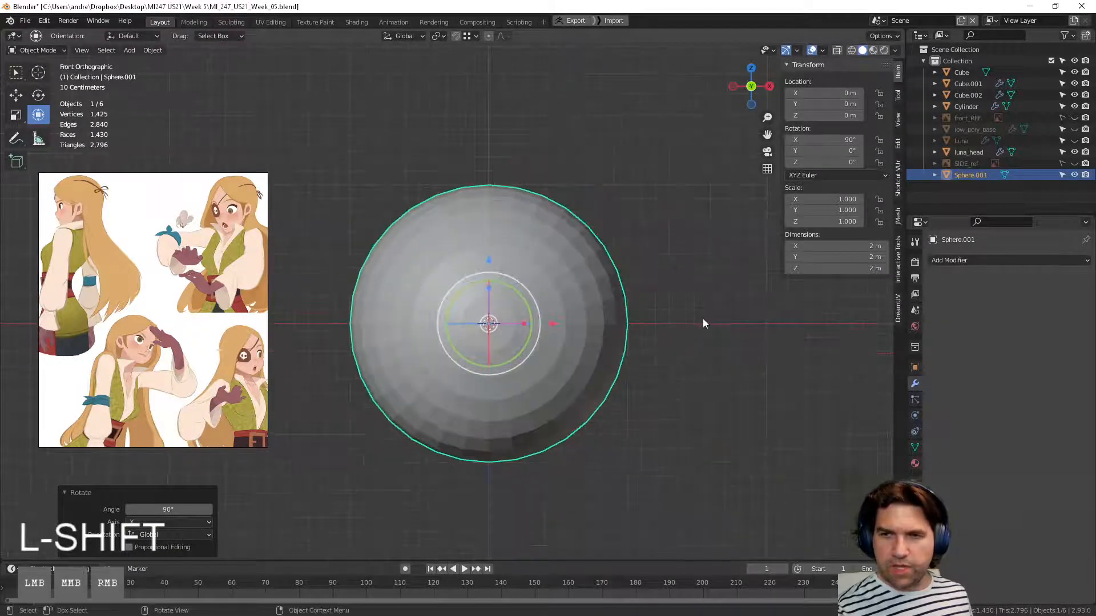
Step: Add one centred loop cut between the second and third edge rings around the sphere's front pole
key(Tab)
key(Tab)
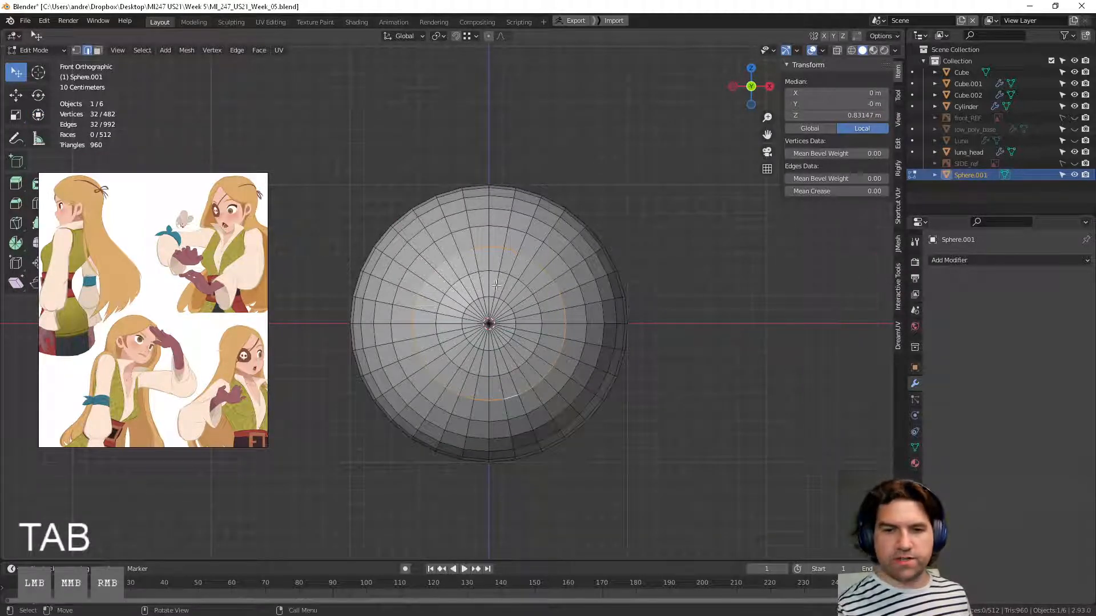
alt+click(445, 358)
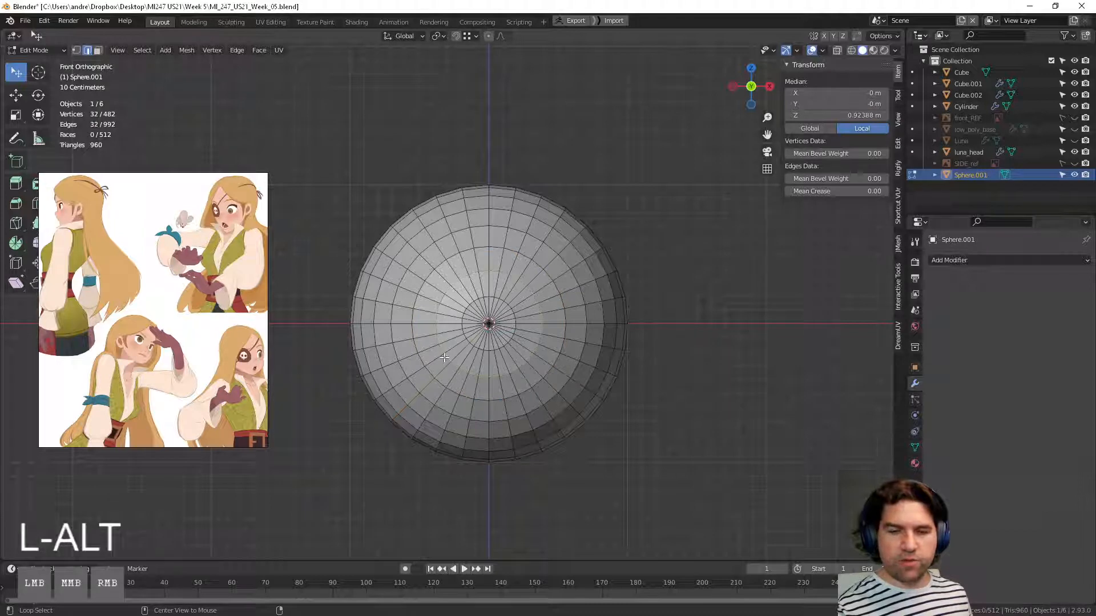
alt+click(407, 335)
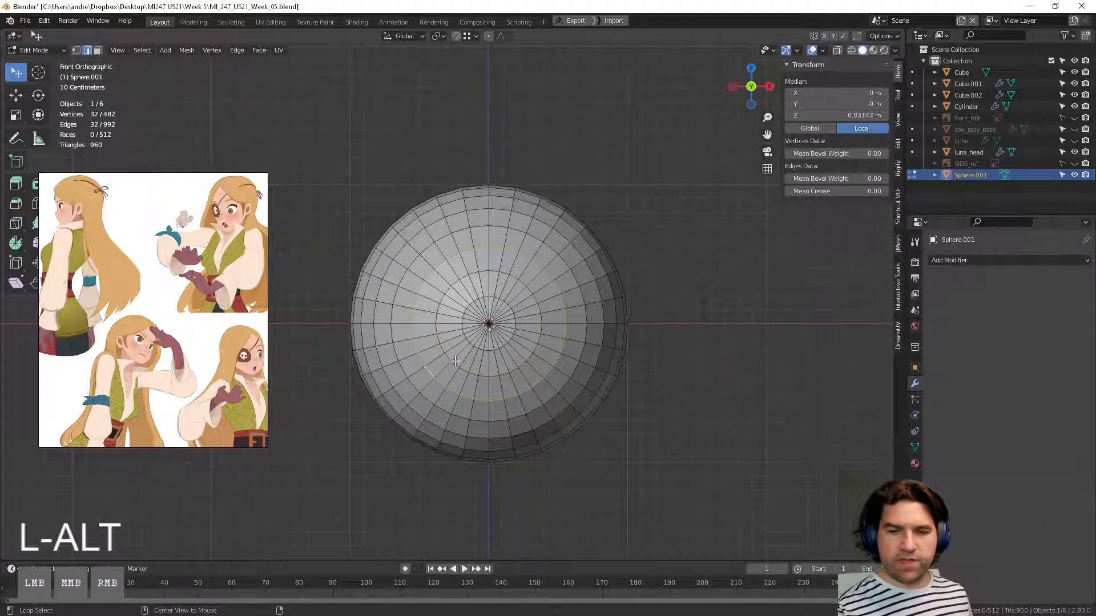
key(ctrl+r)
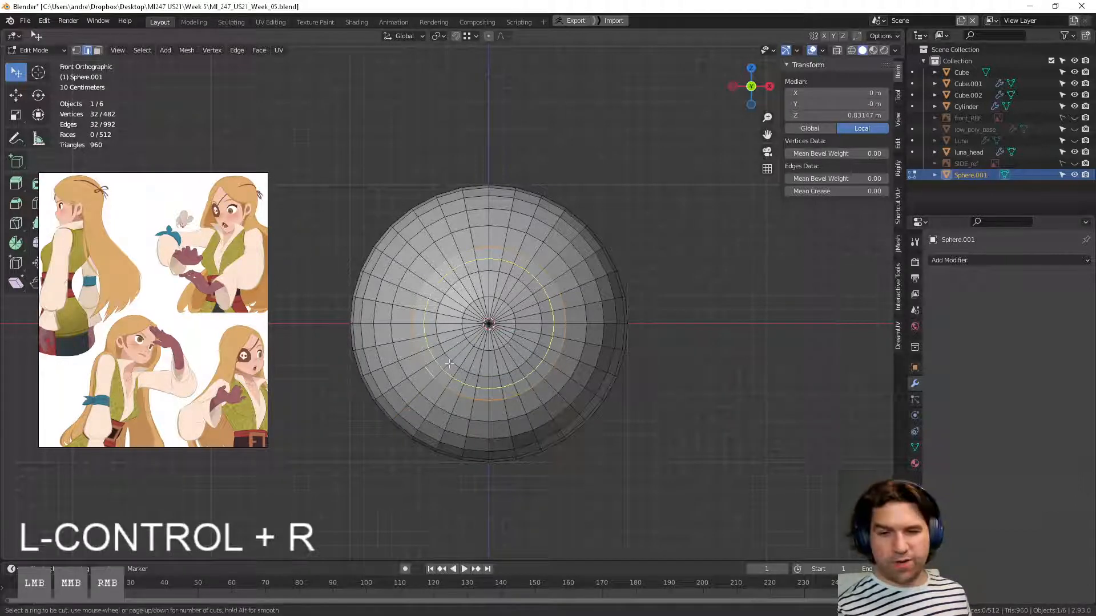
click(446, 367)
right_click(450, 364)
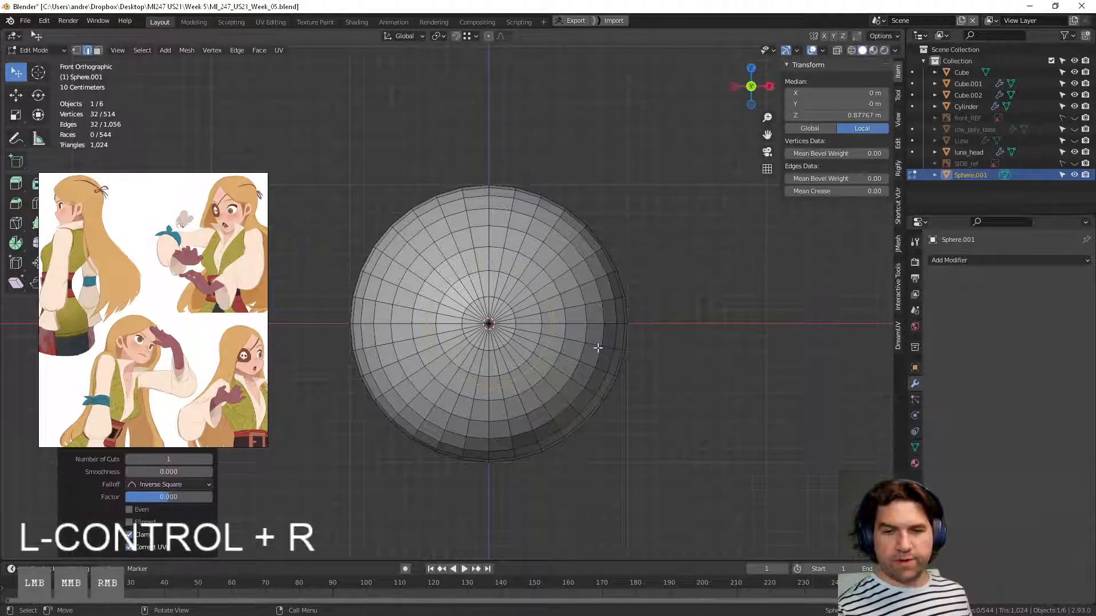
Step: Select all faces inside the new edge loop around the front pole, using face loop selection and circle select
scroll(594, 345, up, 2)
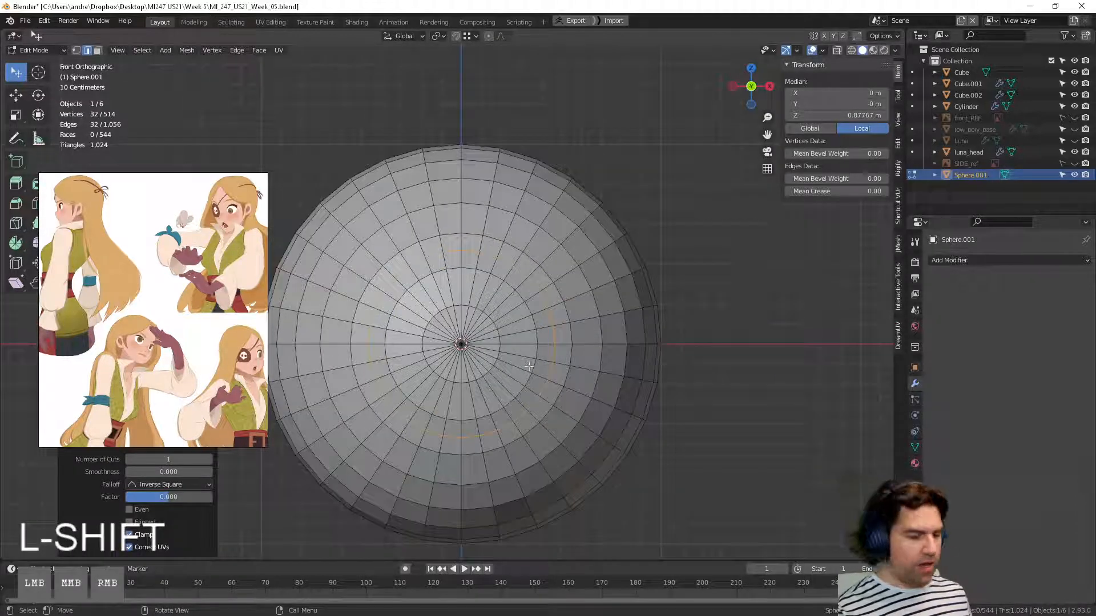
key(3)
alt+click(522, 290)
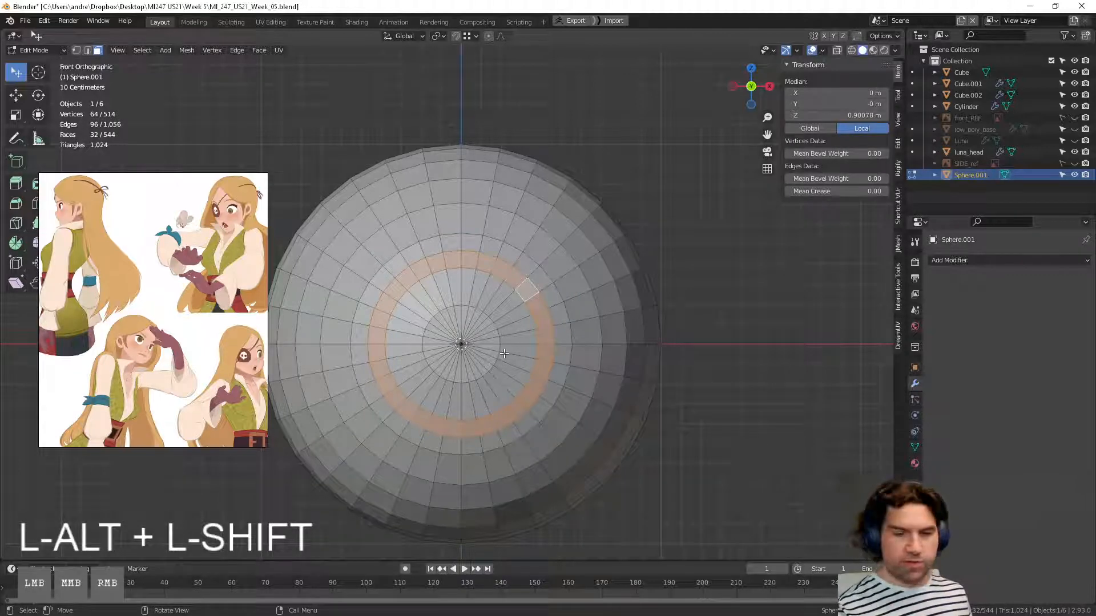
key(c)
drag(506, 325, 511, 335)
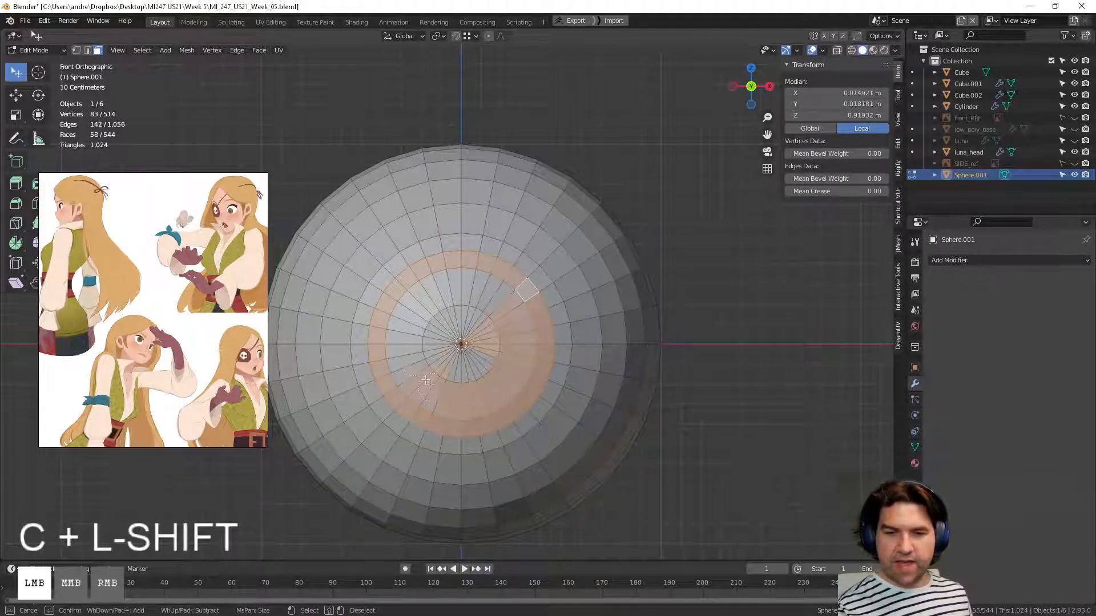
drag(459, 336, 460, 338)
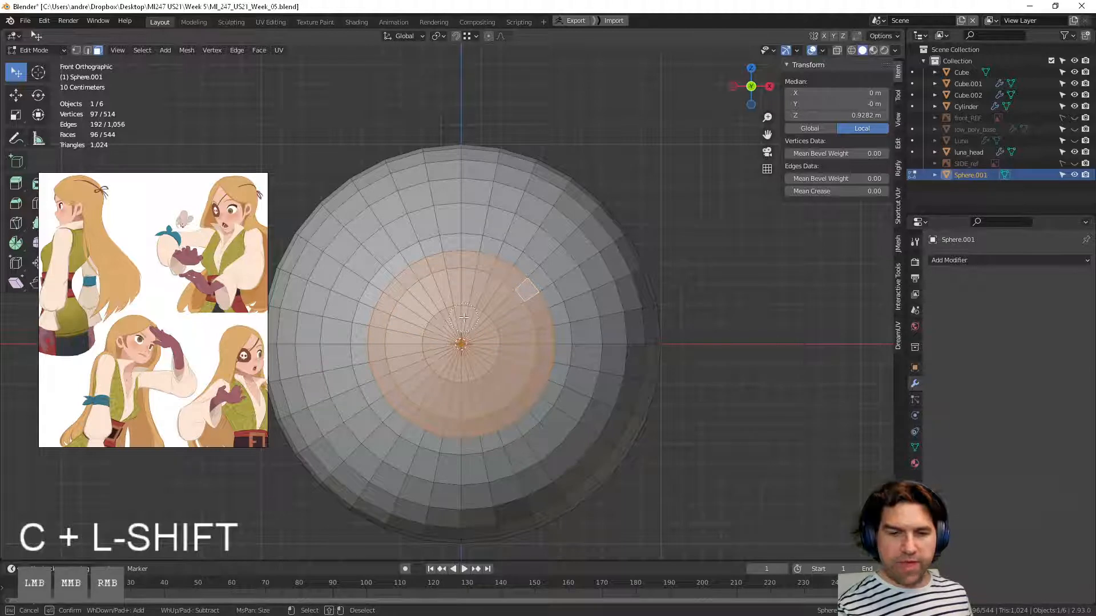
right_click(459, 338)
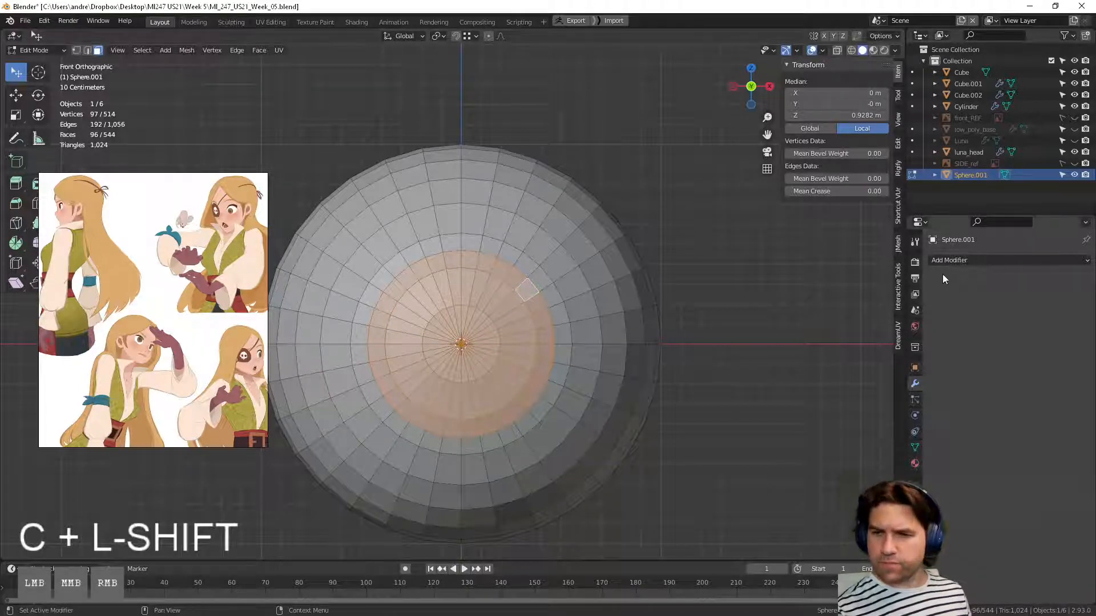
Step: Set the viewport display colour of the sphere's existing material to near white
click(914, 464)
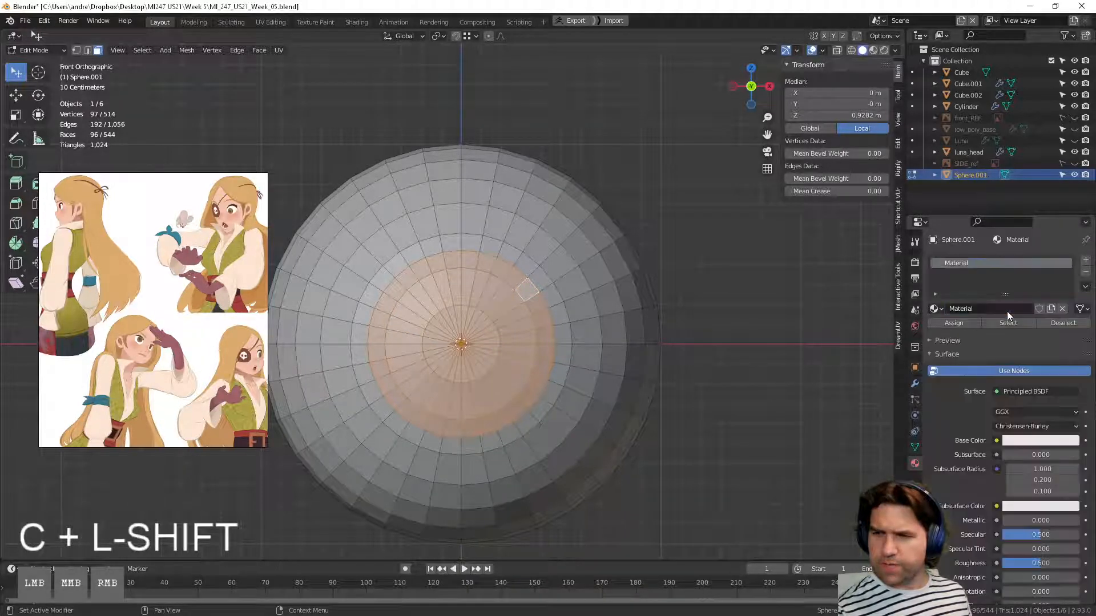
scroll(988, 454, down, 10)
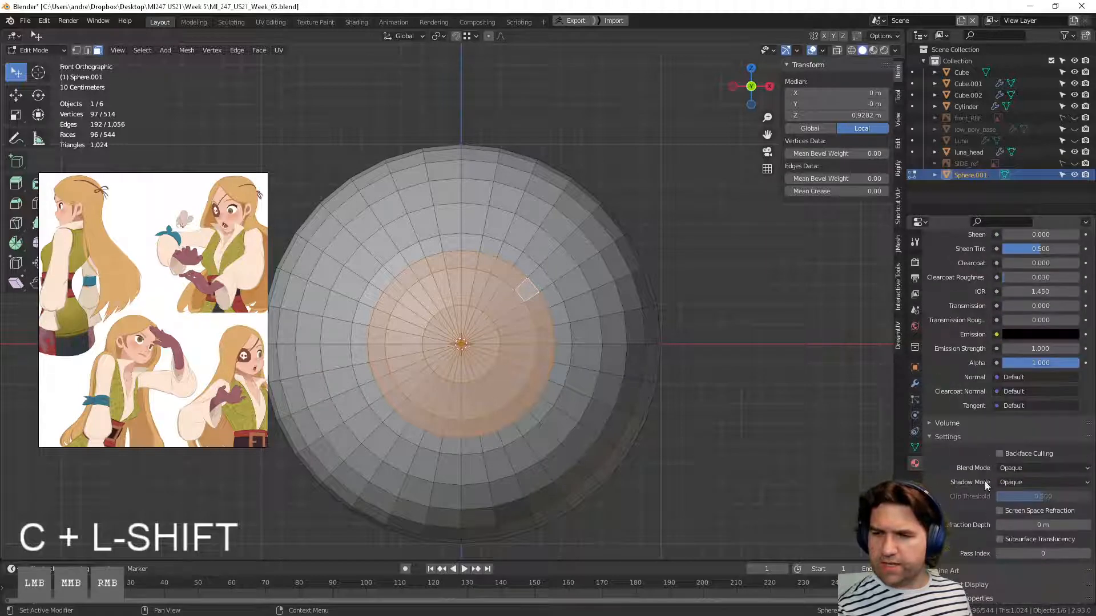
scroll(984, 481, up, 3)
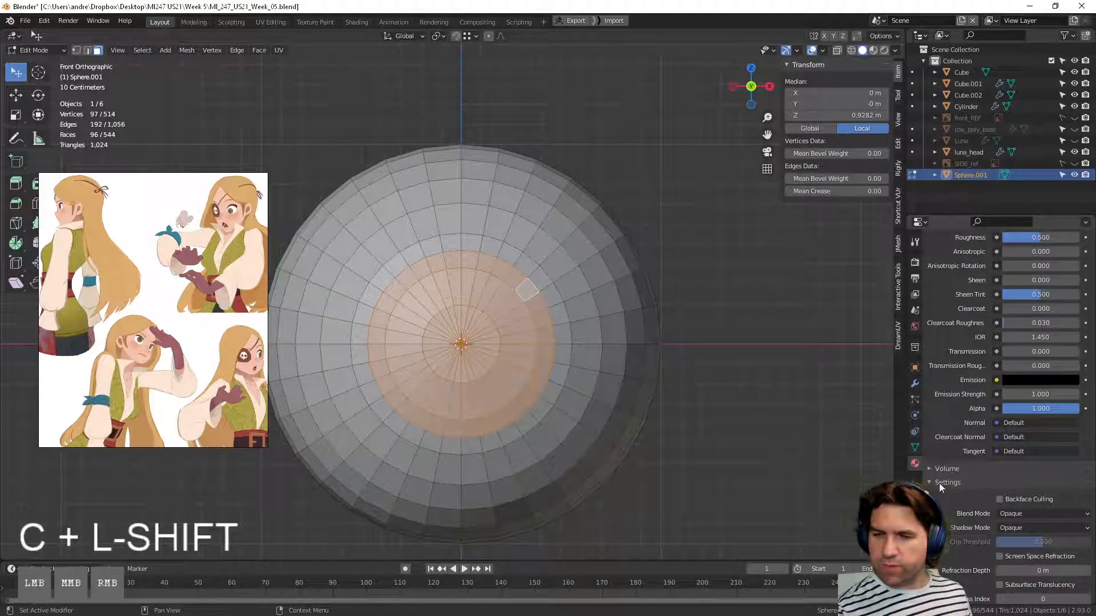
scroll(961, 508, down, 5)
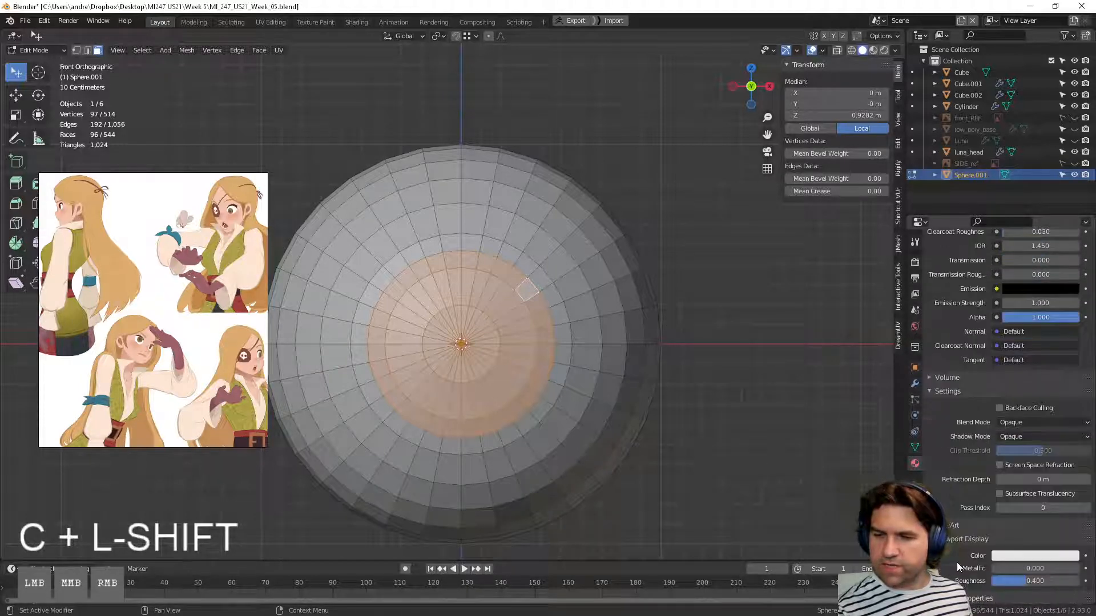
click(1036, 556)
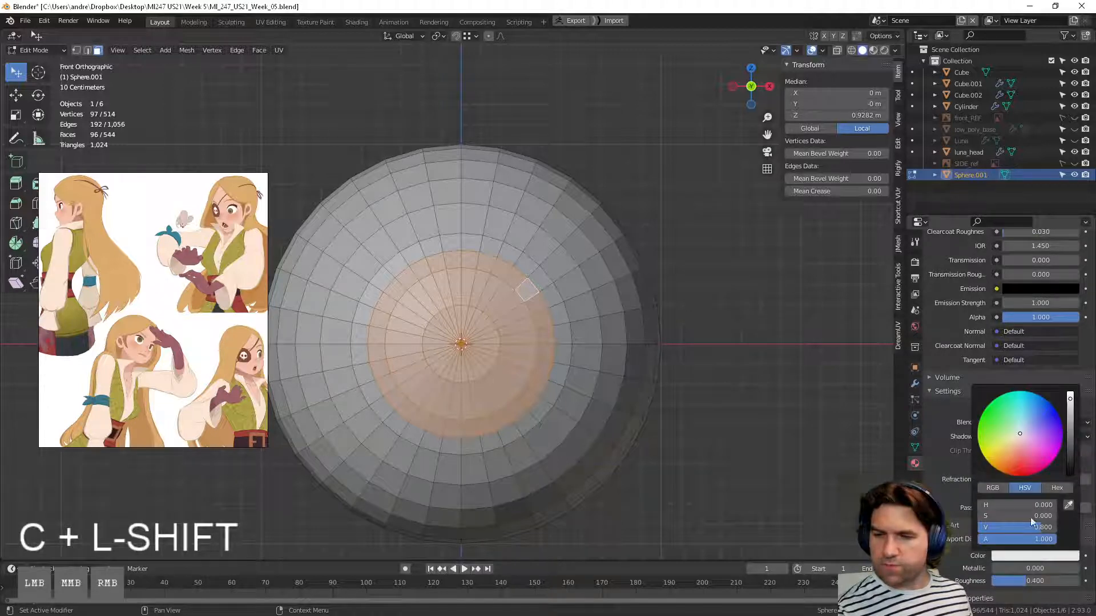
click(1071, 404)
scroll(991, 438, up, 10)
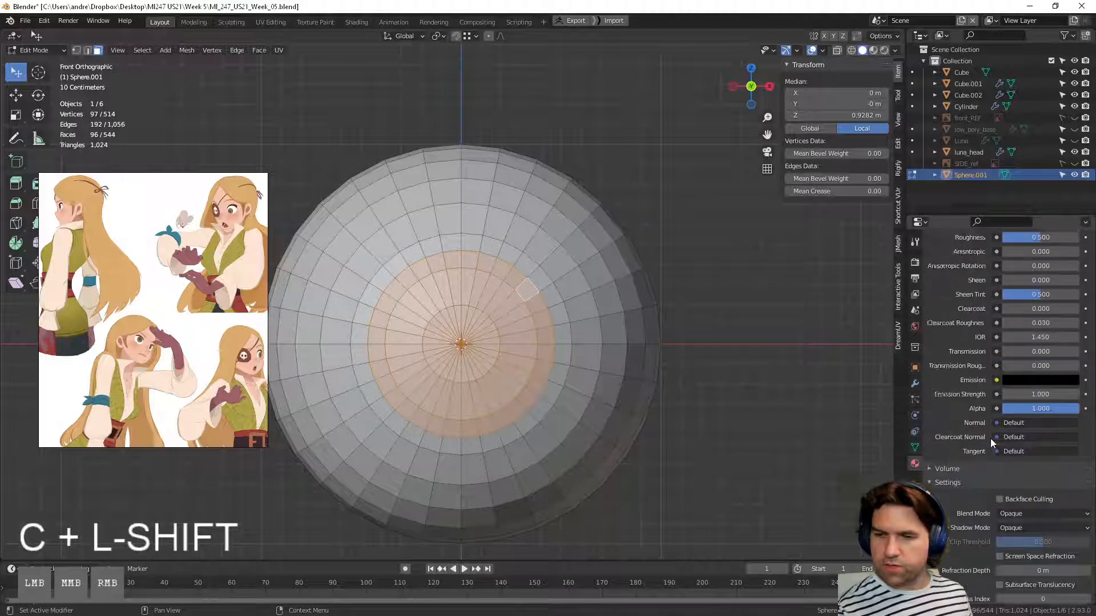
scroll(990, 439, up, 6)
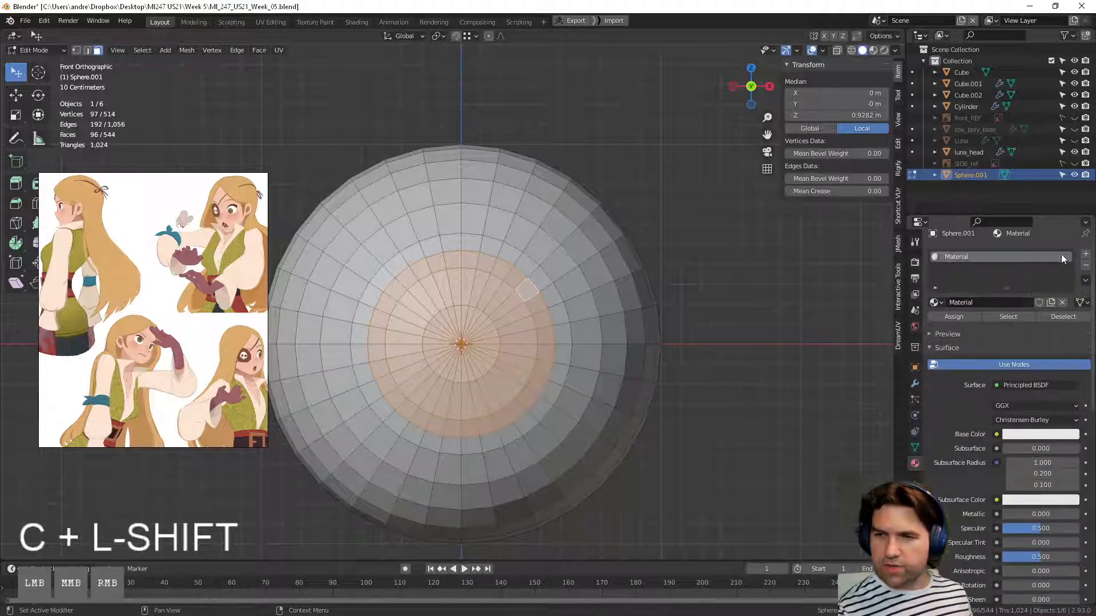
Step: Add a second material slot, assign it to the selected pupil faces, and create a new material in it
click(1086, 254)
click(956, 345)
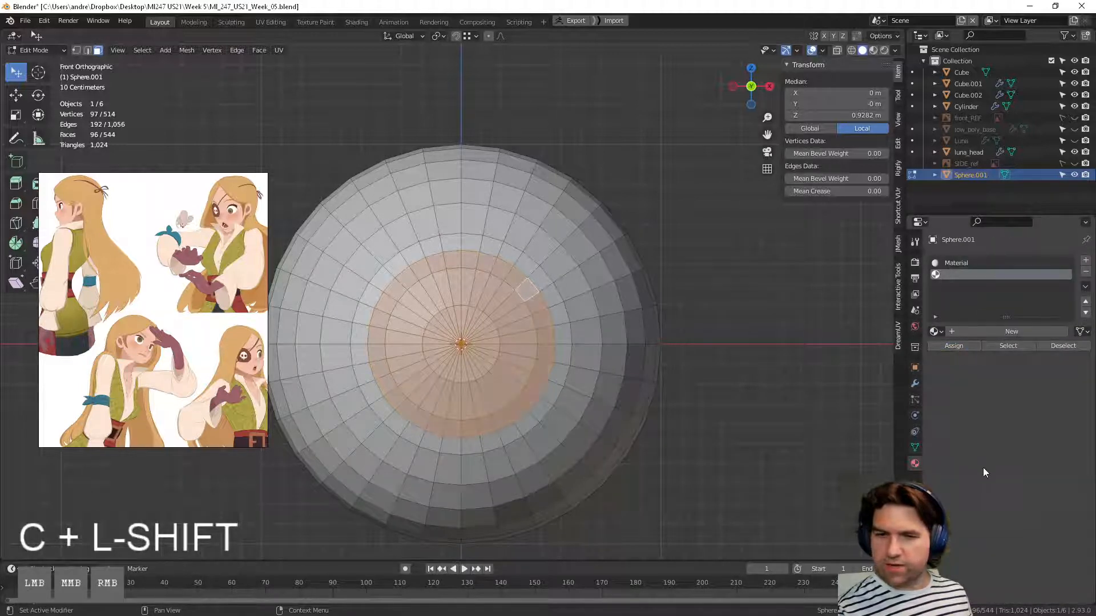
click(972, 331)
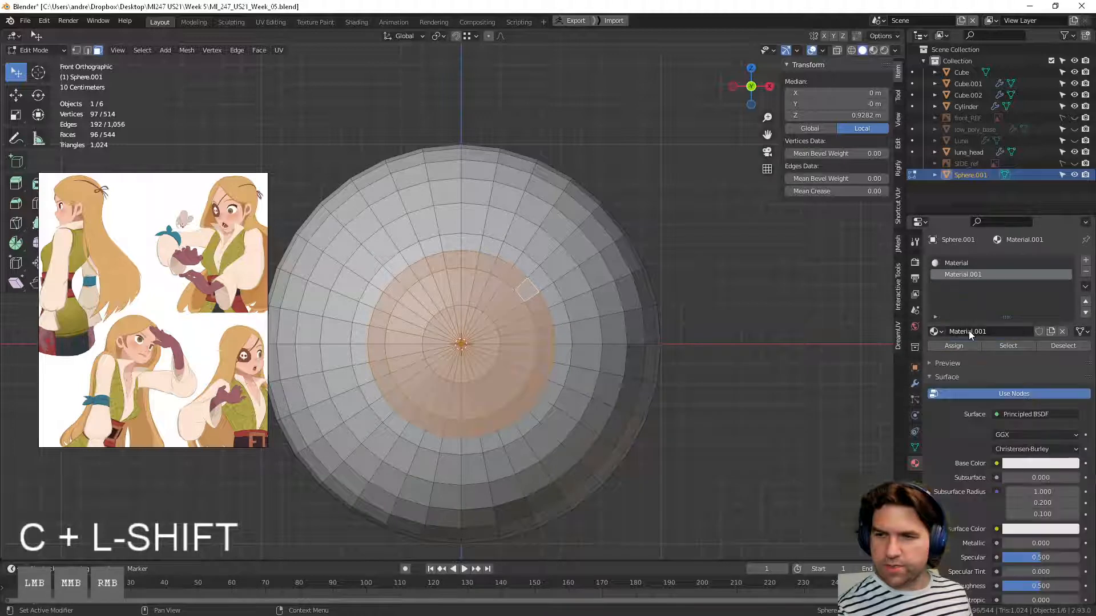
Step: Darken the pupil material's base colour and set its viewport display colour to black
click(1040, 464)
drag(1069, 339, 1069, 374)
scroll(1033, 545, down, 15)
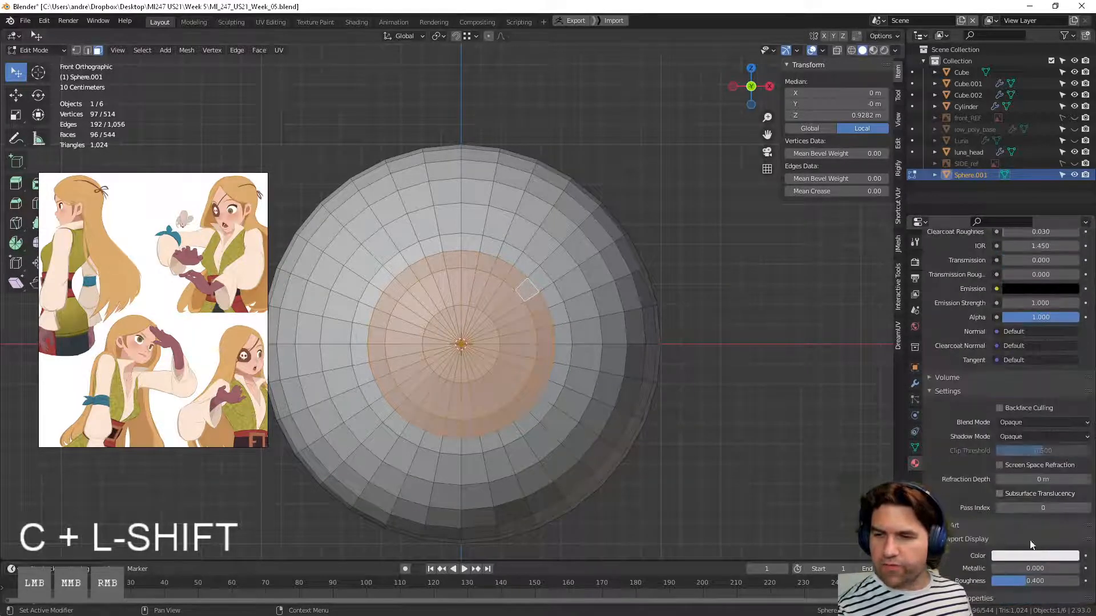
click(1034, 558)
drag(1069, 434, 1069, 479)
Step: Return to Object Mode and apply Shade Smooth to the eyeball sphere
key(Tab)
click(683, 461)
scroll(705, 450, down, 5)
middle_drag(706, 451, 667, 436)
click(565, 352)
right_click(544, 334)
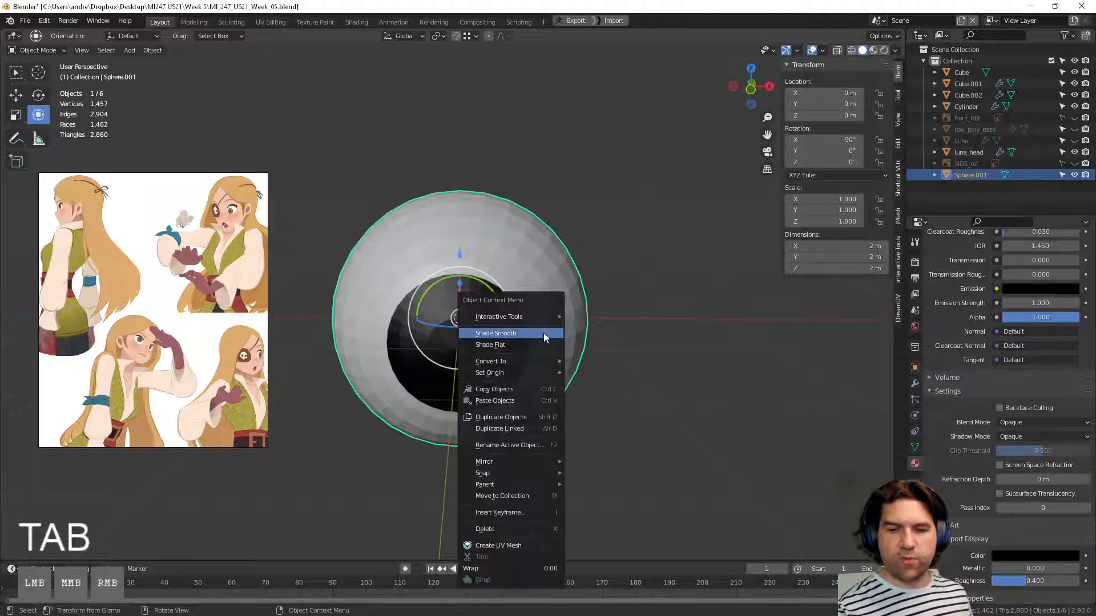
click(543, 333)
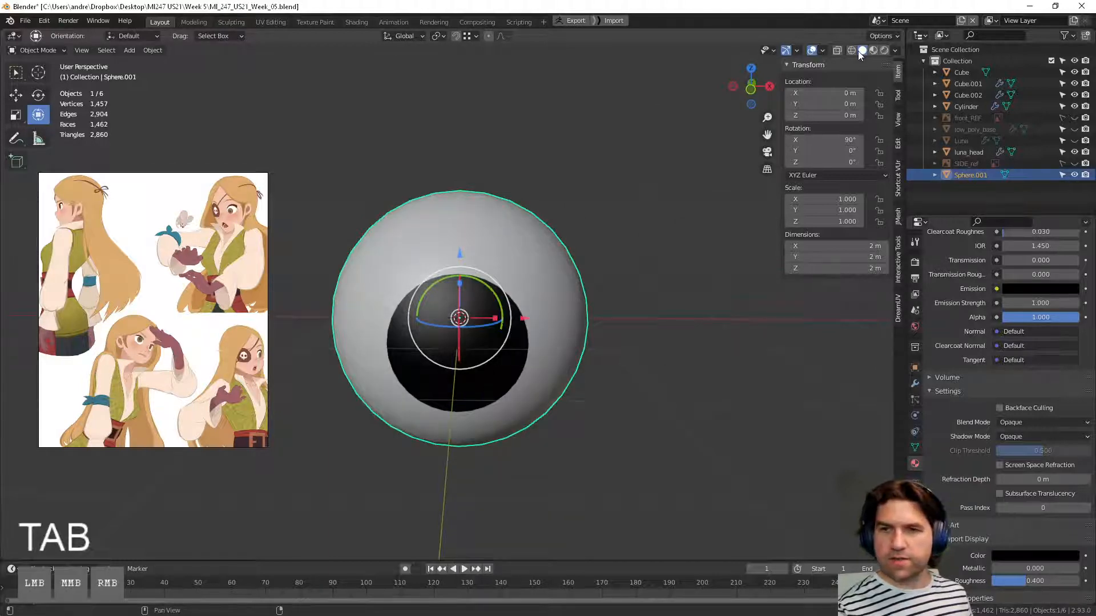
Step: Examine the eyeball's shading and pupil size from the front, the side and oblique angles
middle_drag(637, 230, 573, 231)
scroll(628, 274, down, 2)
click(710, 341)
middle_drag(710, 341, 653, 372)
scroll(639, 379, up, 3)
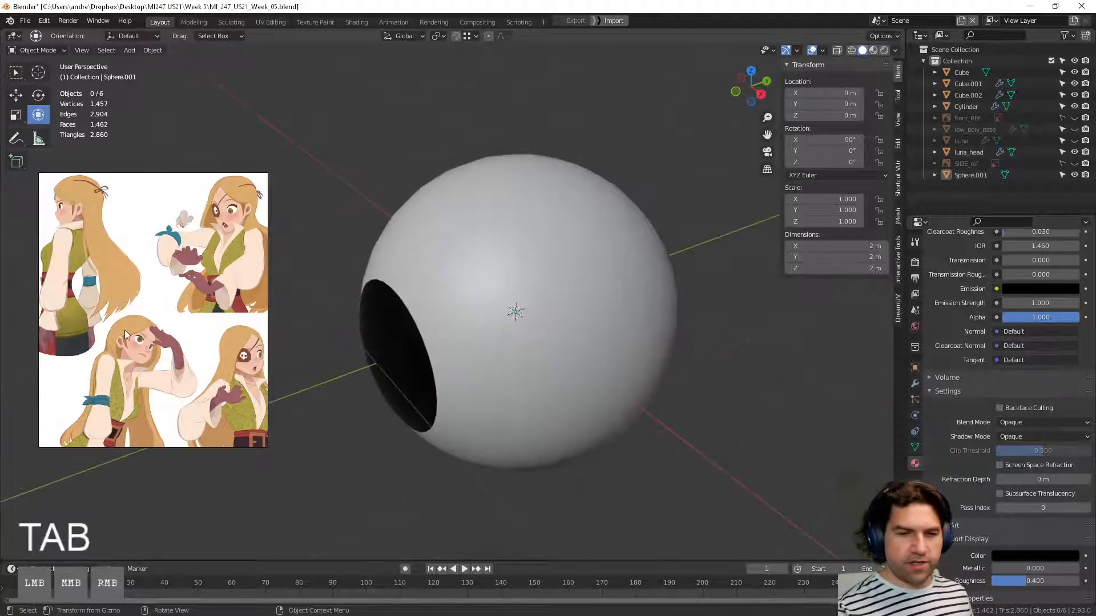
scroll(535, 293, down, 3)
middle_drag(535, 294, 622, 265)
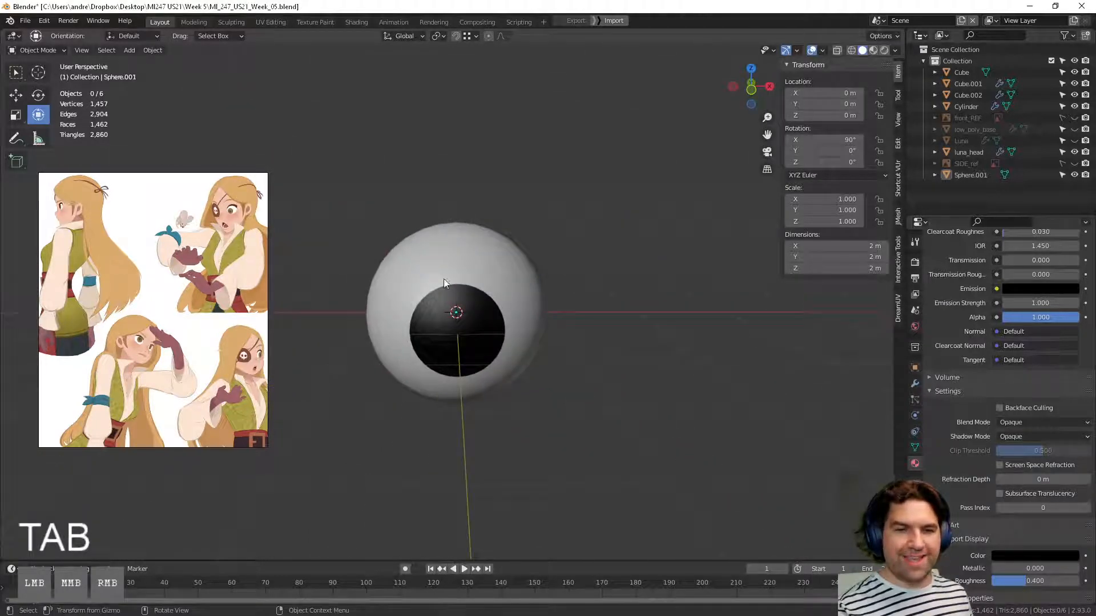
middle_drag(566, 309, 557, 277)
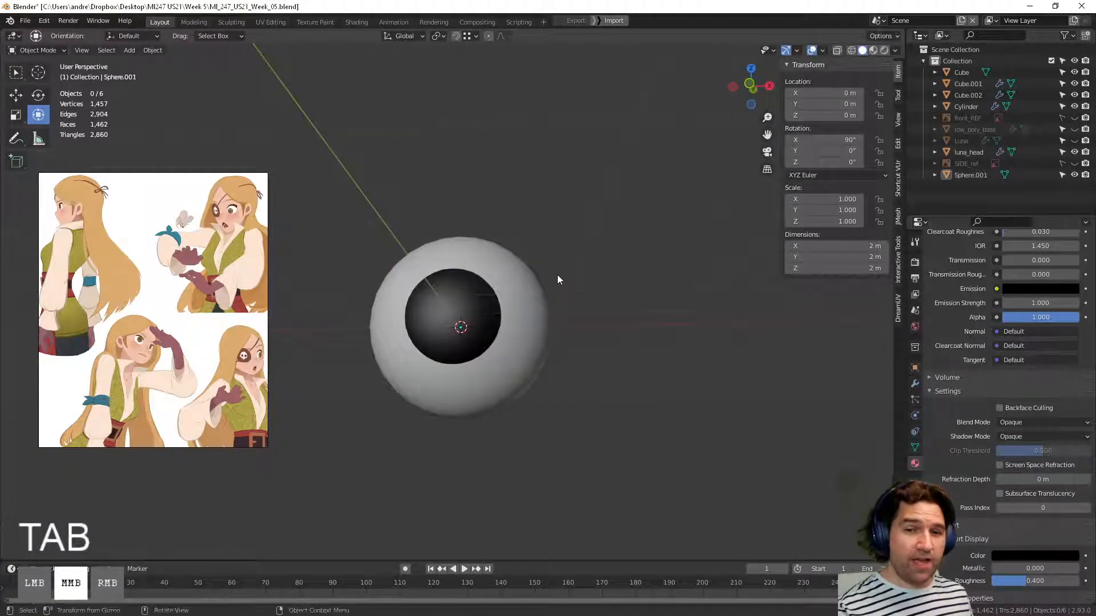
click(753, 84)
scroll(628, 293, up, 3)
scroll(625, 297, down, 3)
middle_drag(635, 301, 547, 361)
click(546, 362)
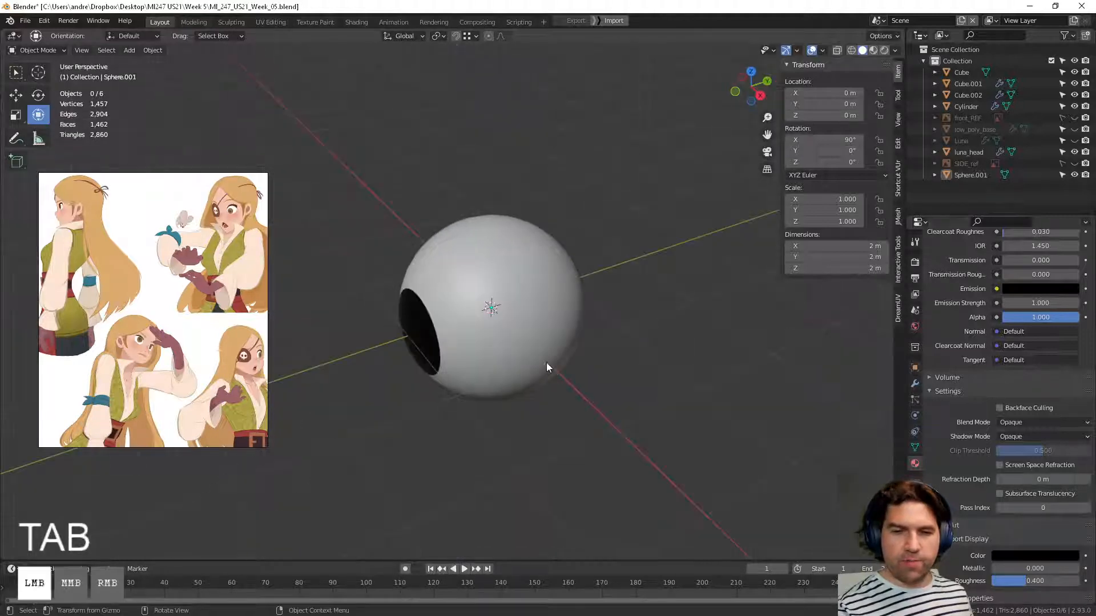
Step: Dissolve the edge loop bordering the black pupil in Edit Mode to shrink the pupil, and return to Object Mode
key(Tab)
click(735, 92)
middle_drag(697, 284, 679, 310)
scroll(678, 319, up, 4)
middle_drag(677, 334, 657, 357)
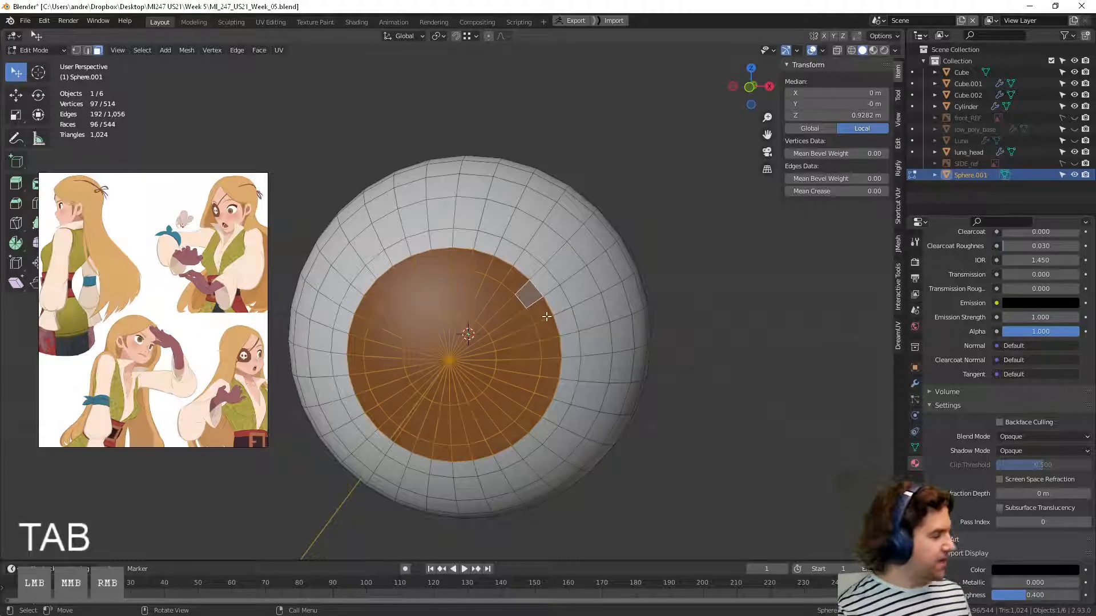
key(2)
alt+click(549, 313)
key(ctrl+c)
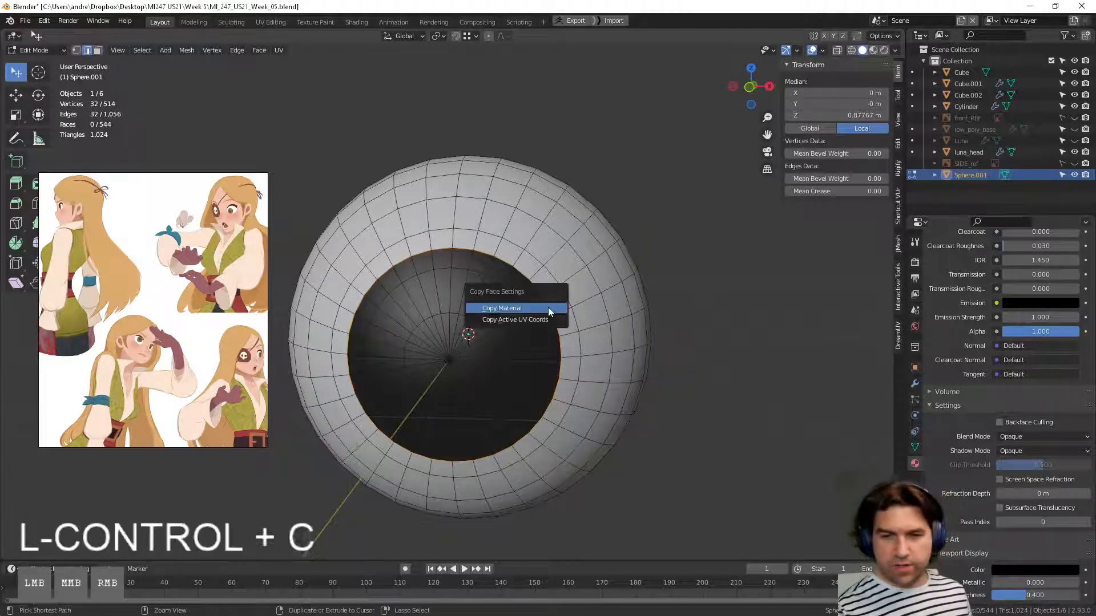
key(ctrl+x)
middle_drag(729, 295, 655, 368)
key(Tab)
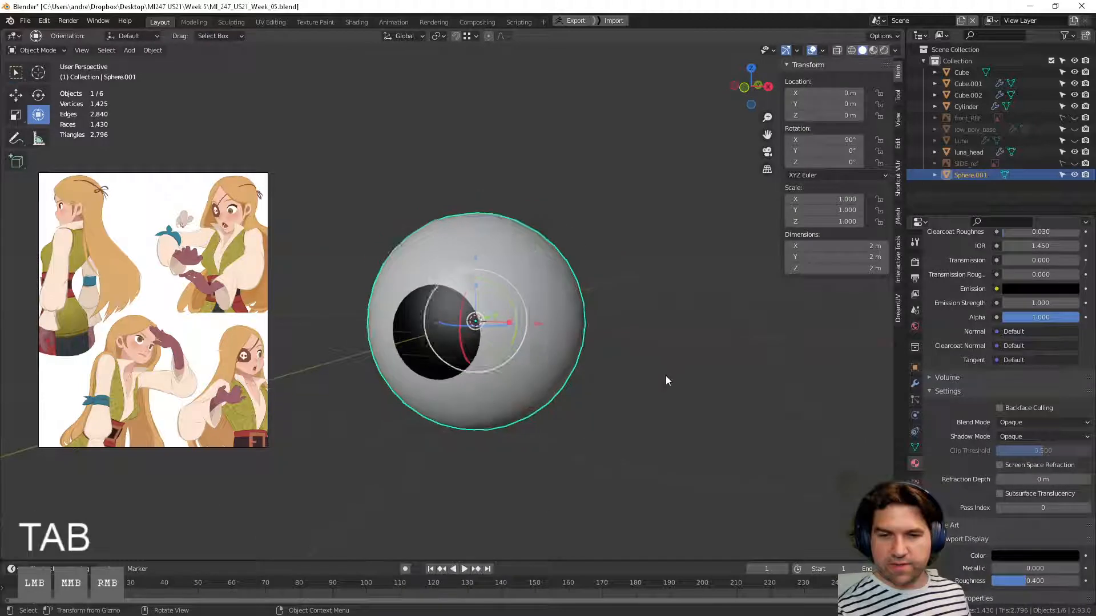
Step: Select the outer ring of black pupil faces on the eyeball in Edit Mode's face selection
click(666, 376)
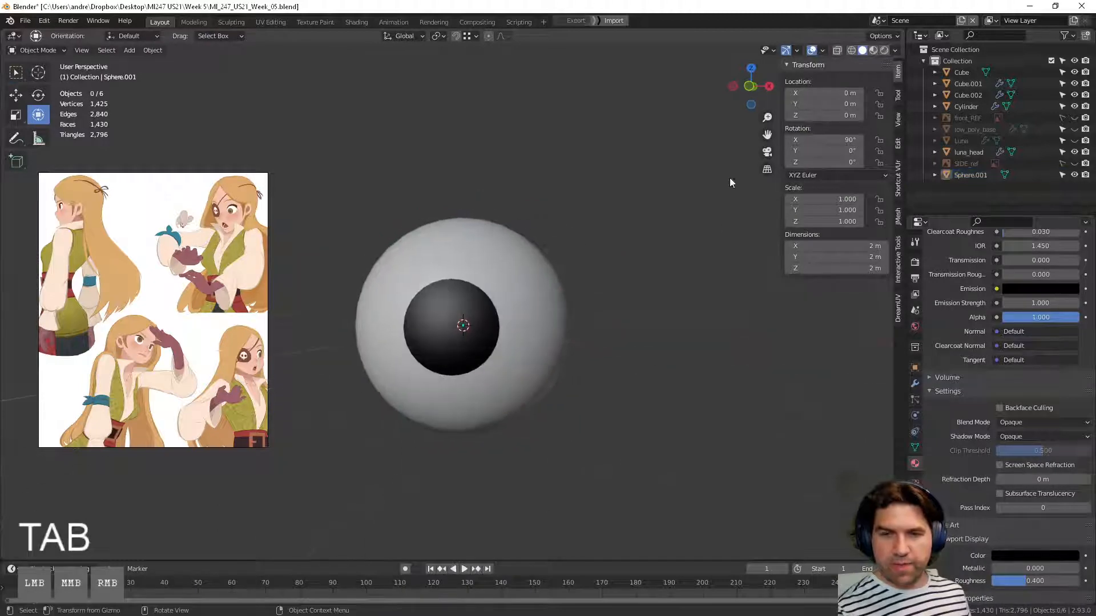
click(754, 85)
click(734, 87)
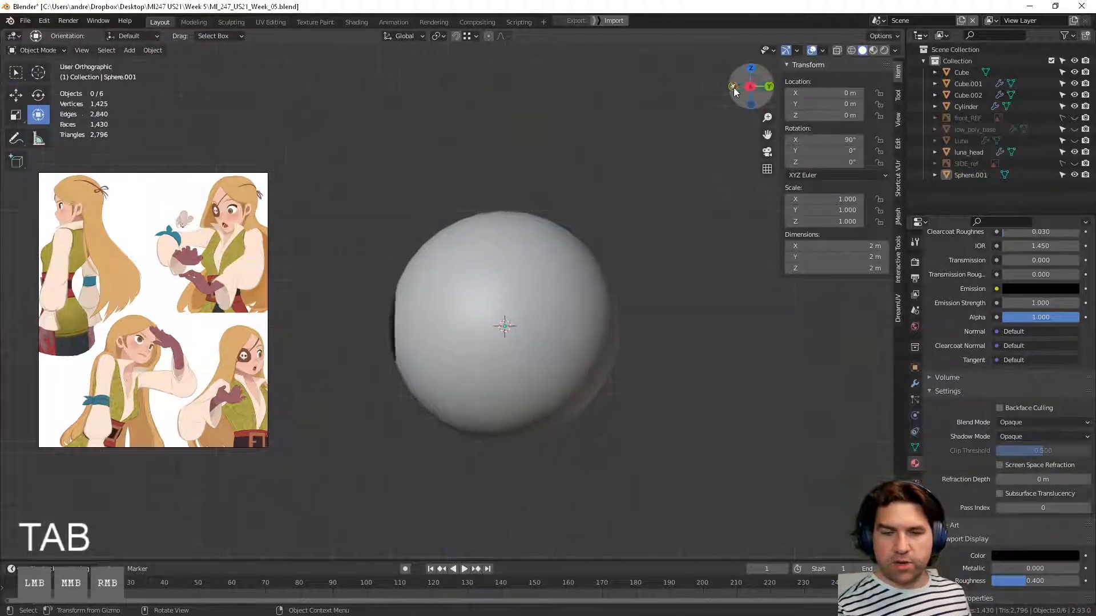
middle_drag(625, 268, 696, 320)
scroll(696, 320, up, 4)
key(Tab)
middle_drag(489, 399, 522, 362)
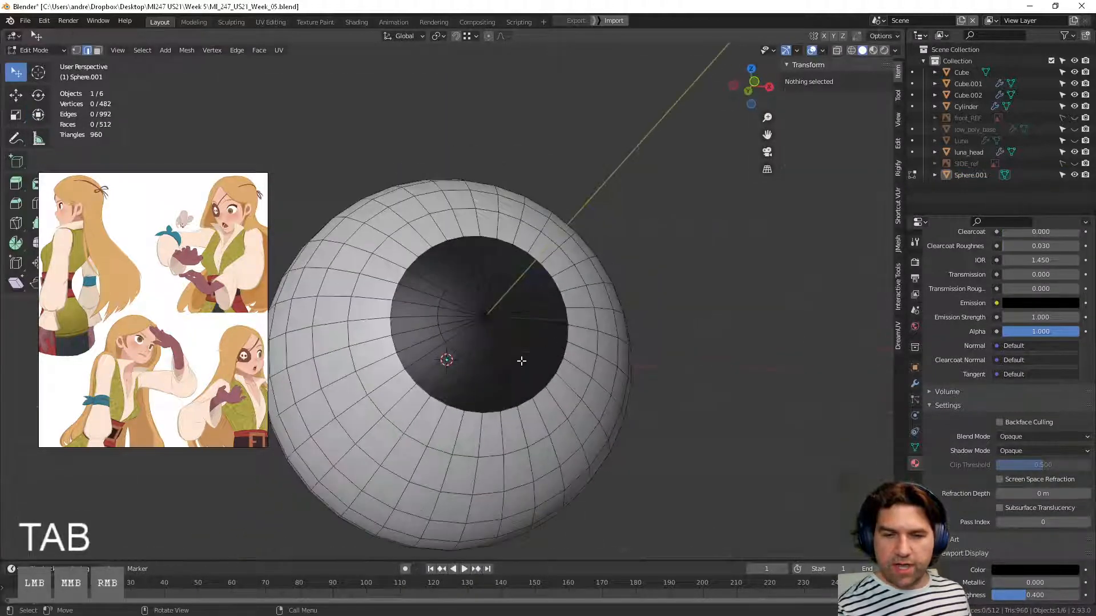
scroll(521, 362, up, 2)
middle_drag(535, 314, 518, 328)
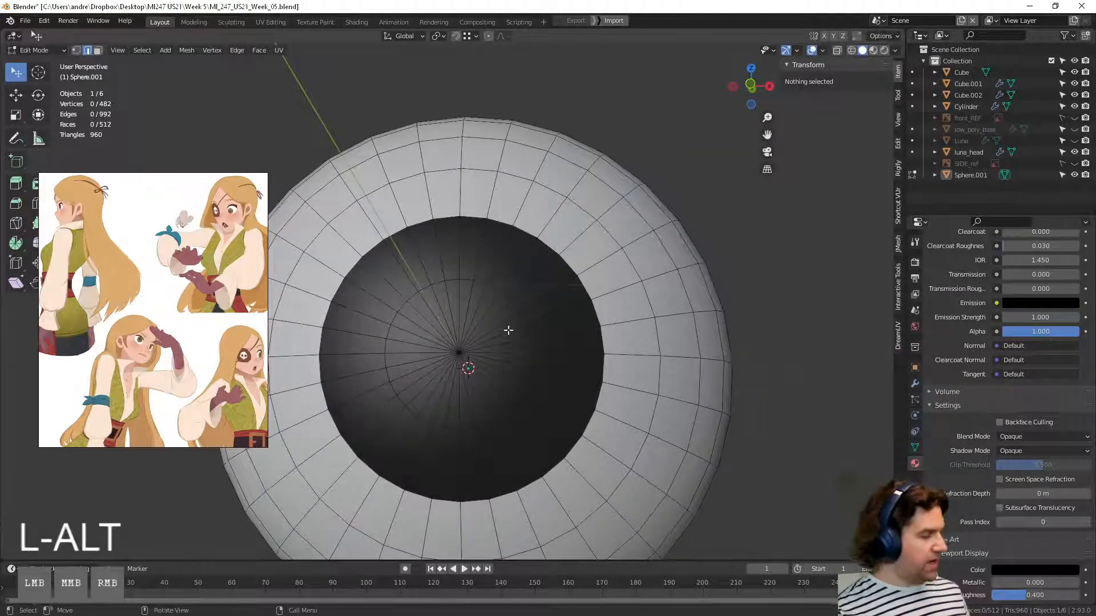
key(3)
alt+click(520, 279)
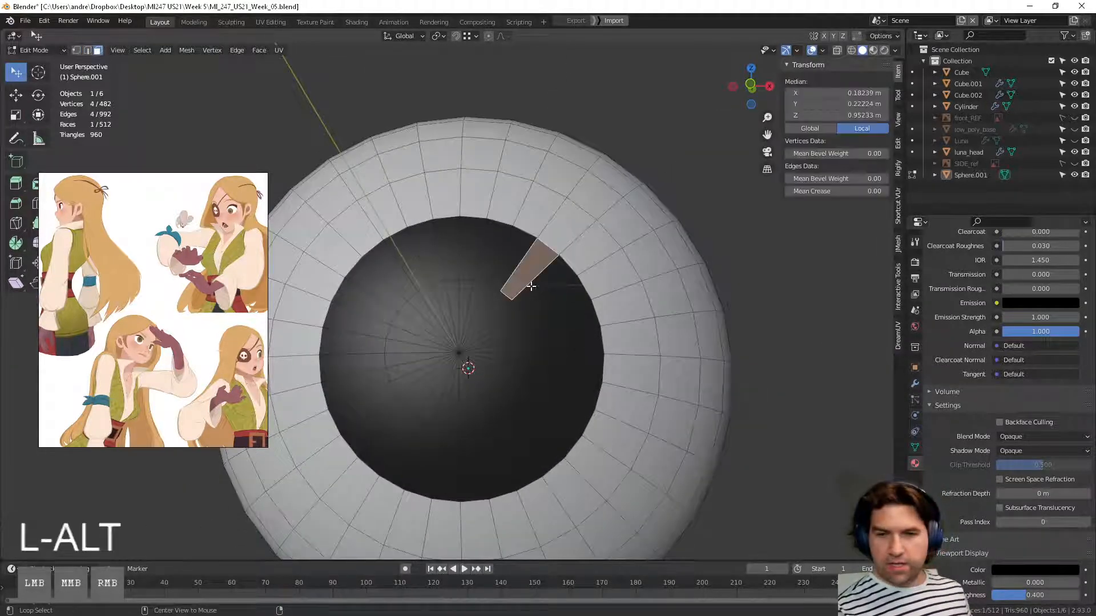
Step: Add a third material slot with a new material and set its base colour to bright green
scroll(966, 390, up, 10)
scroll(1002, 338, up, 1)
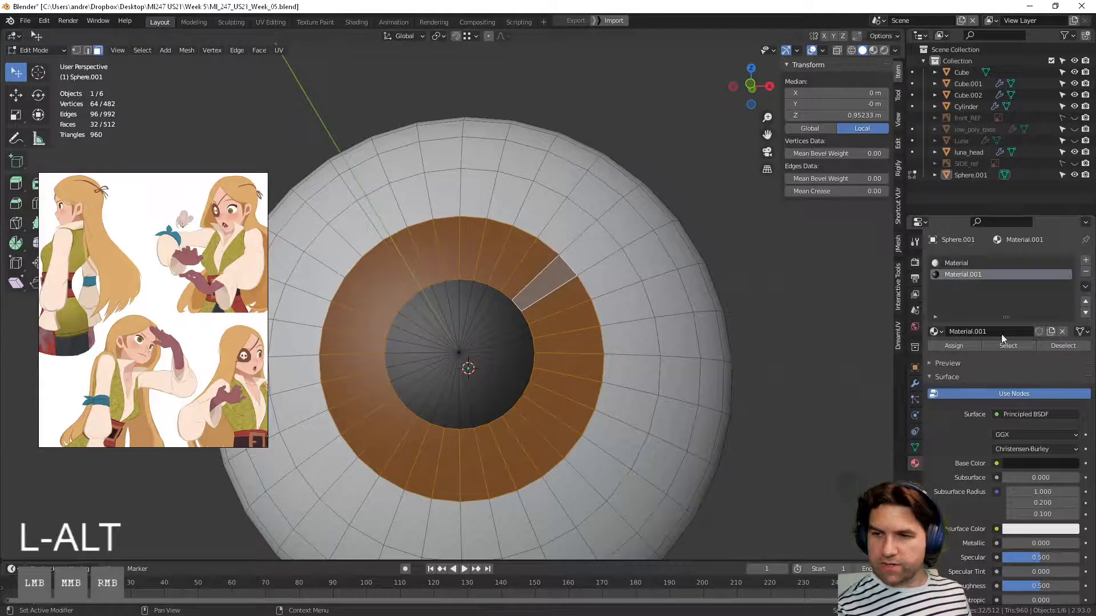
click(1085, 260)
click(964, 333)
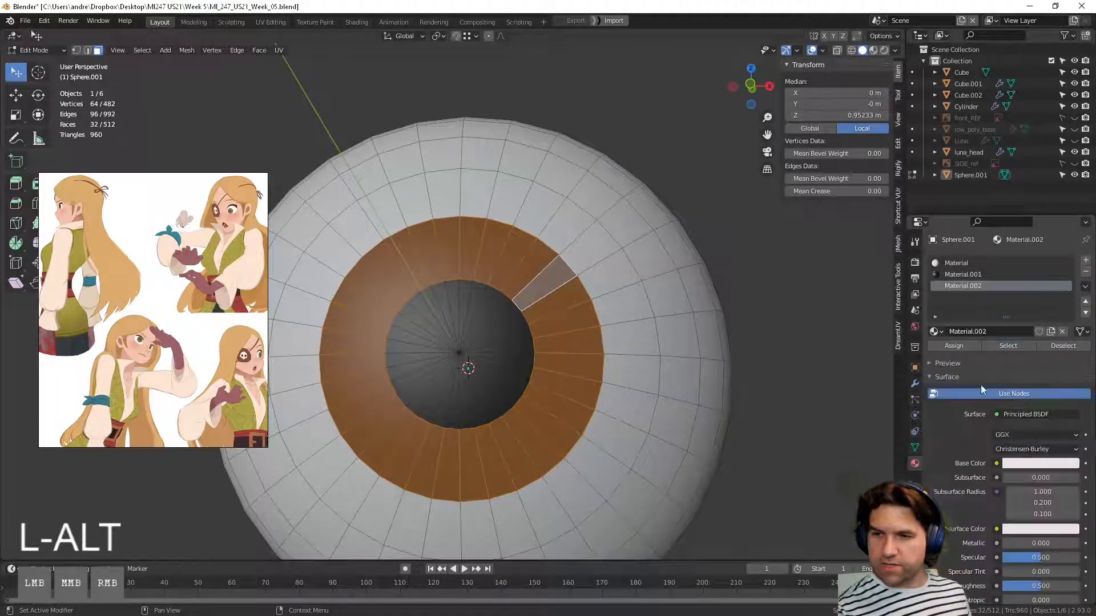
scroll(1029, 412, down, 5)
click(1038, 395)
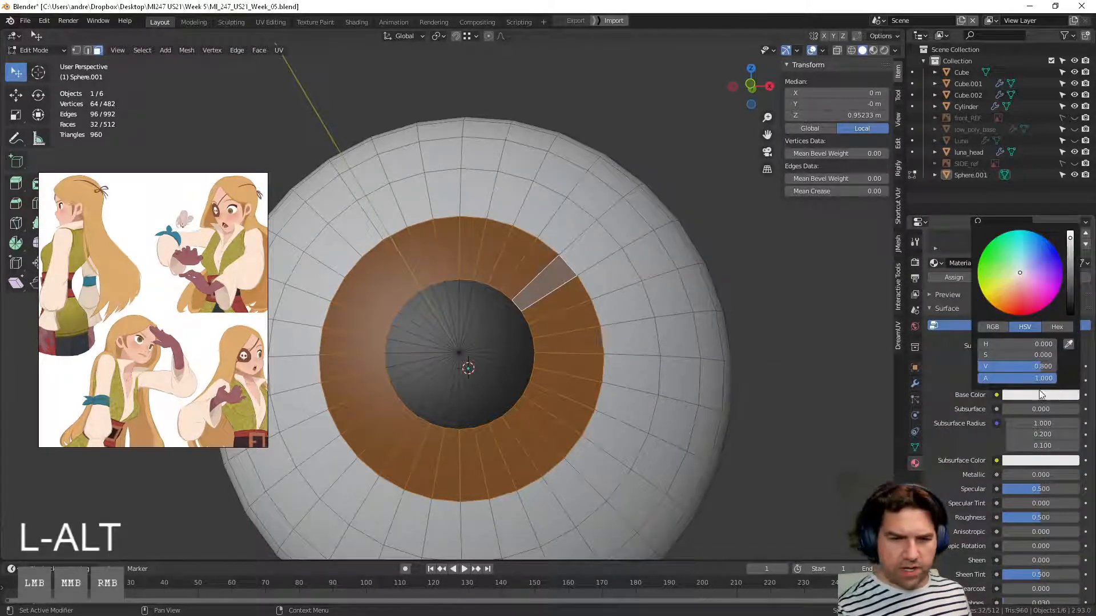
drag(1008, 283, 996, 266)
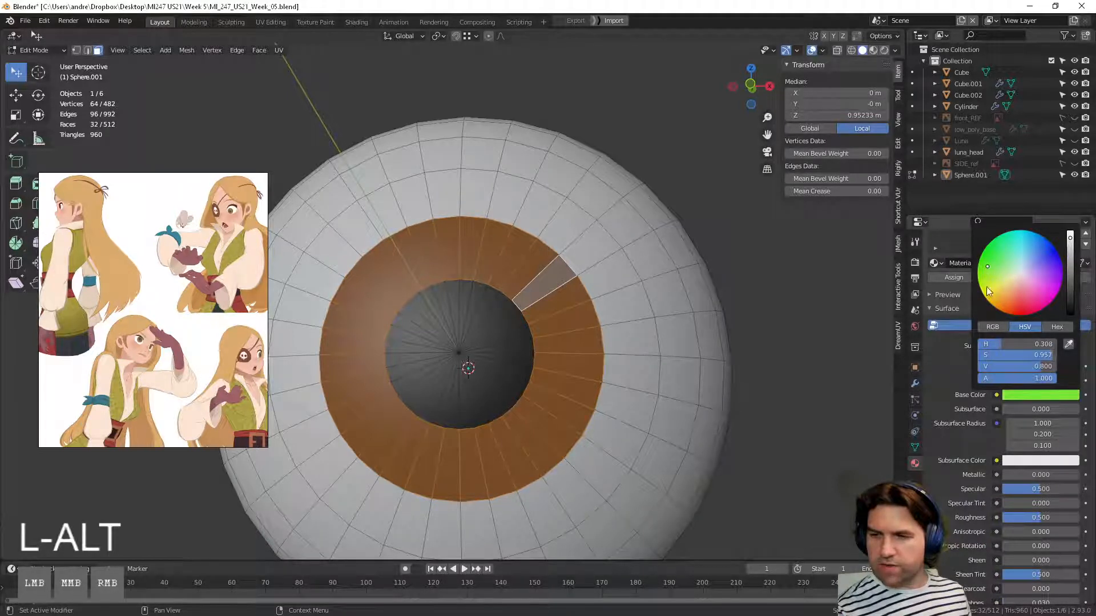
Step: Set the new material's viewport display colour to green and assign it to the selected ring as the iris, returning to Object Mode
scroll(960, 468, down, 15)
click(1024, 552)
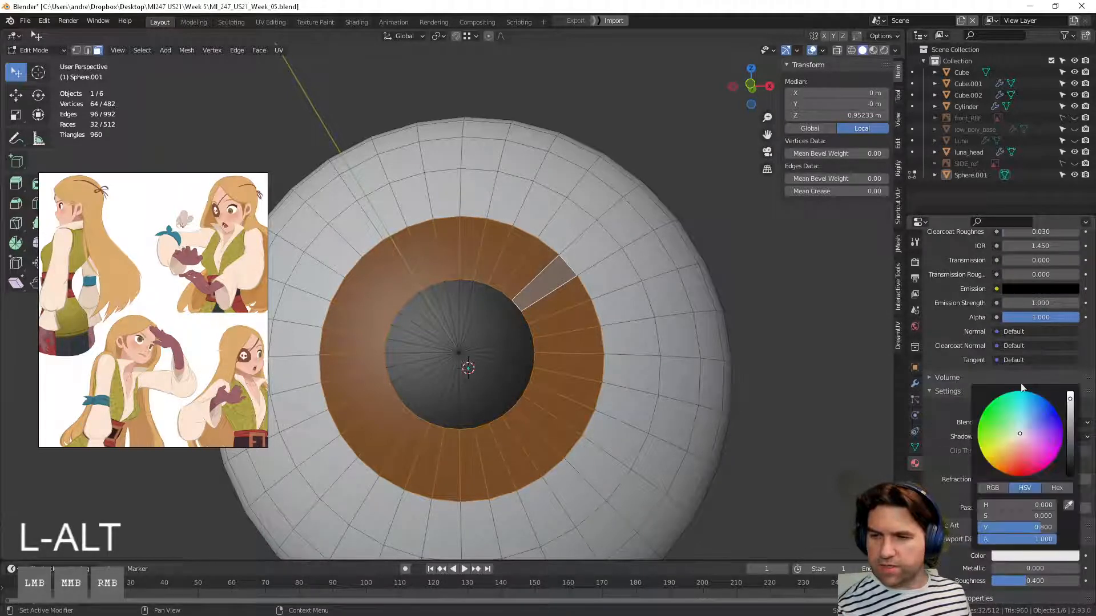
click(1004, 432)
scroll(1010, 360, up, 15)
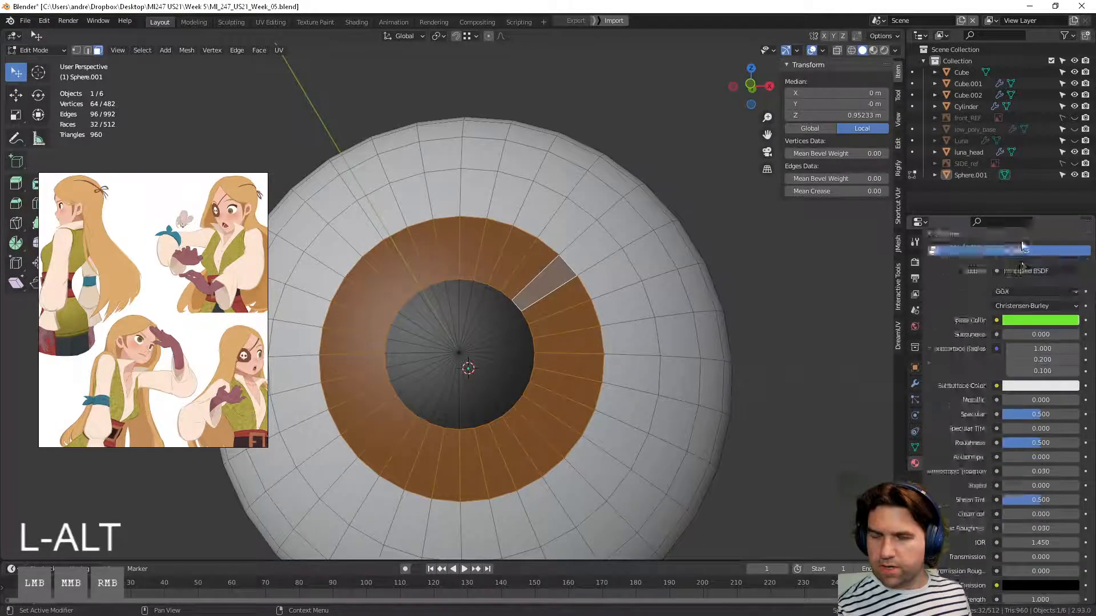
click(962, 348)
key(Tab)
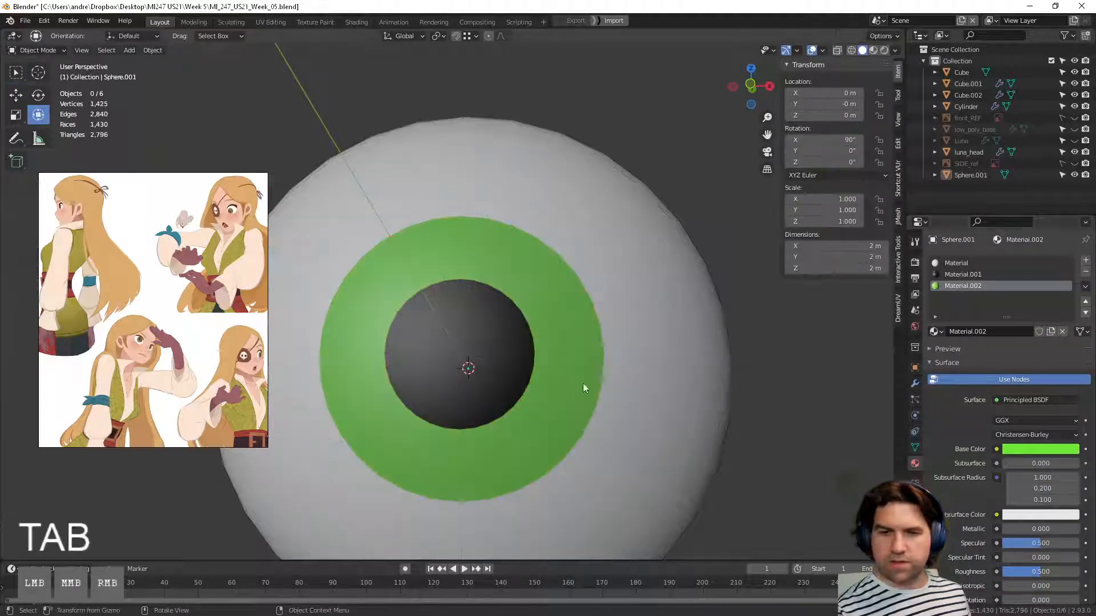
Step: Flatten the eyeball front to back by scaling it to about 0.34 along the global Y axis
scroll(806, 423, down, 4)
middle_drag(806, 423, 594, 348)
scroll(594, 348, up, 2)
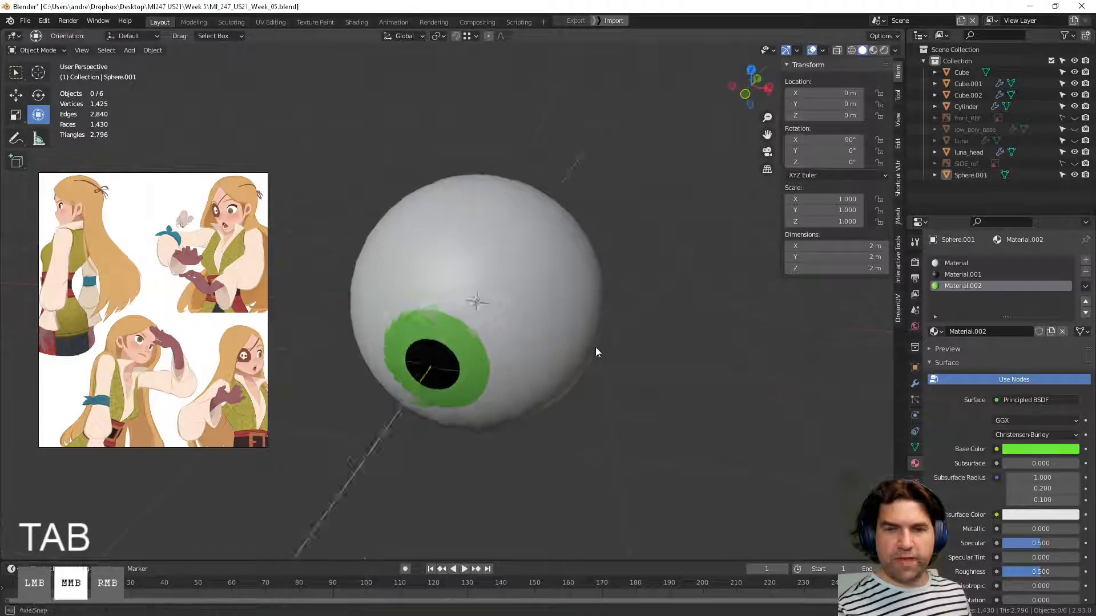
click(553, 332)
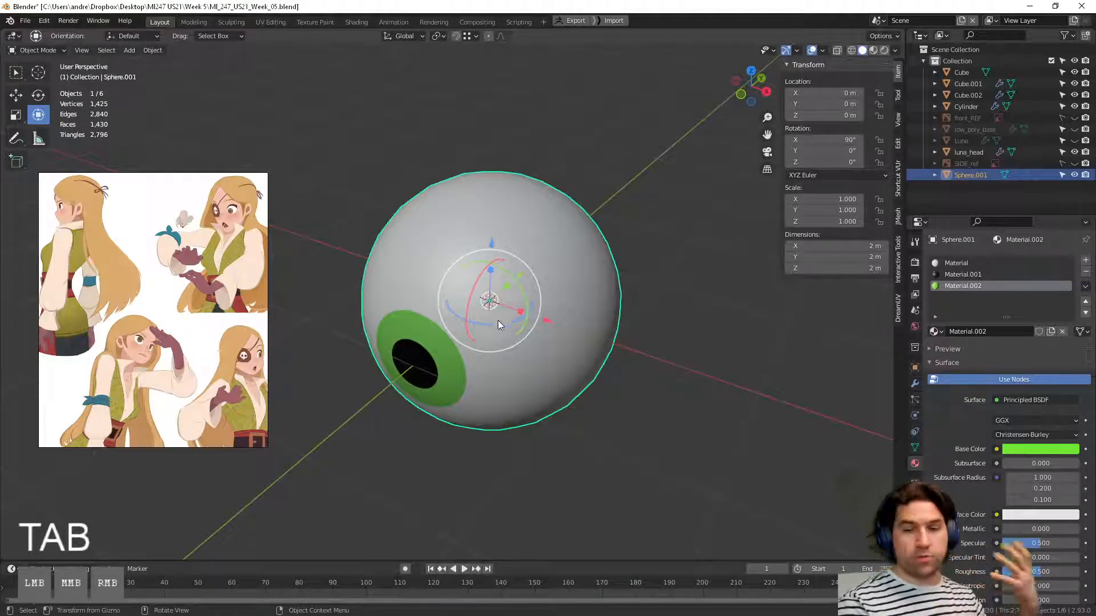
middle_drag(498, 320, 553, 323)
drag(549, 324, 515, 327)
middle_drag(514, 326, 640, 368)
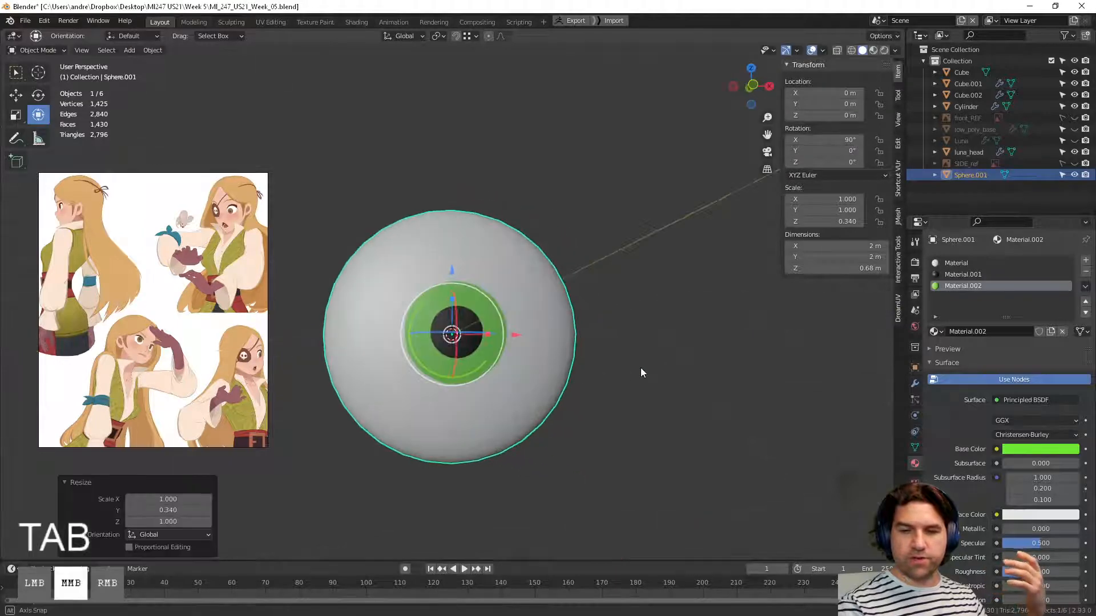
Step: Rotate the flattened eyeball about 9.4° around the global Z axis and deselect it
middle_drag(570, 284, 485, 297)
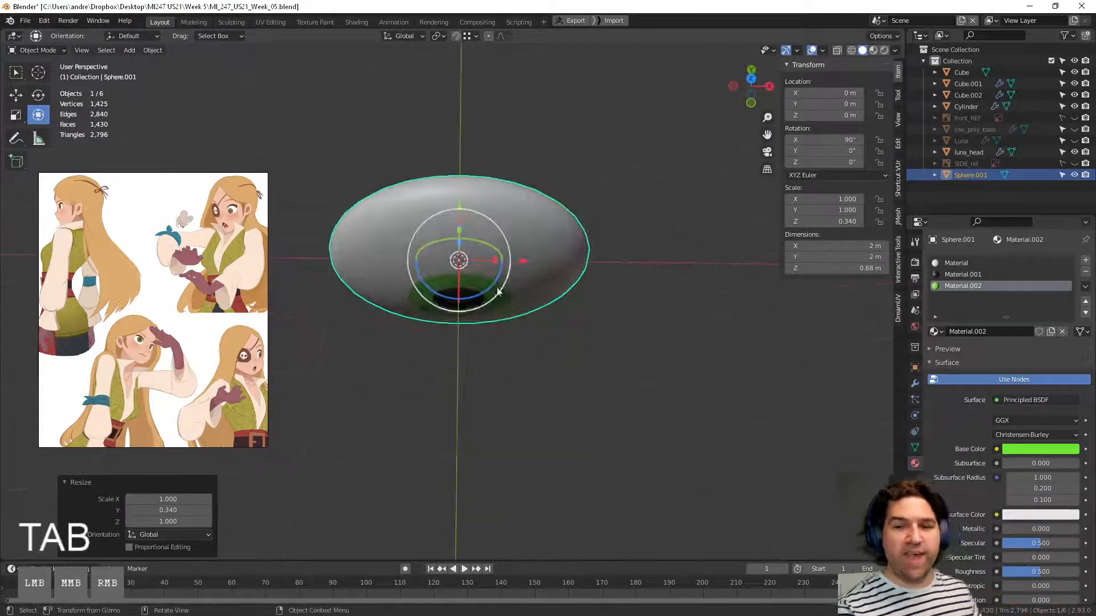
drag(479, 293, 493, 289)
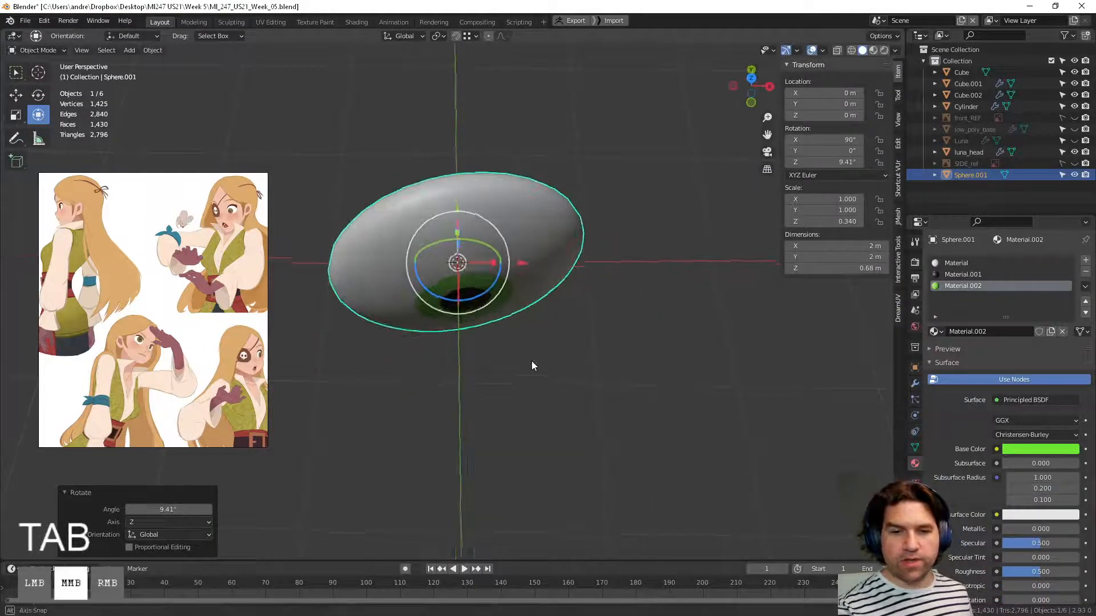
middle_drag(532, 360, 543, 278)
middle_drag(165, 291, 631, 323)
scroll(631, 323, down, 2)
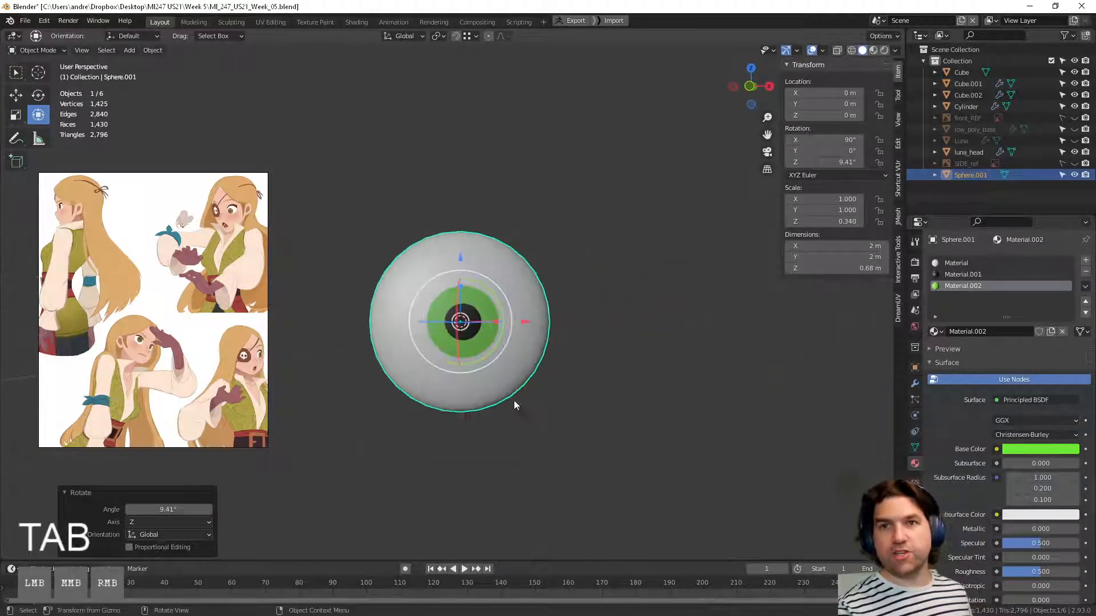
click(591, 327)
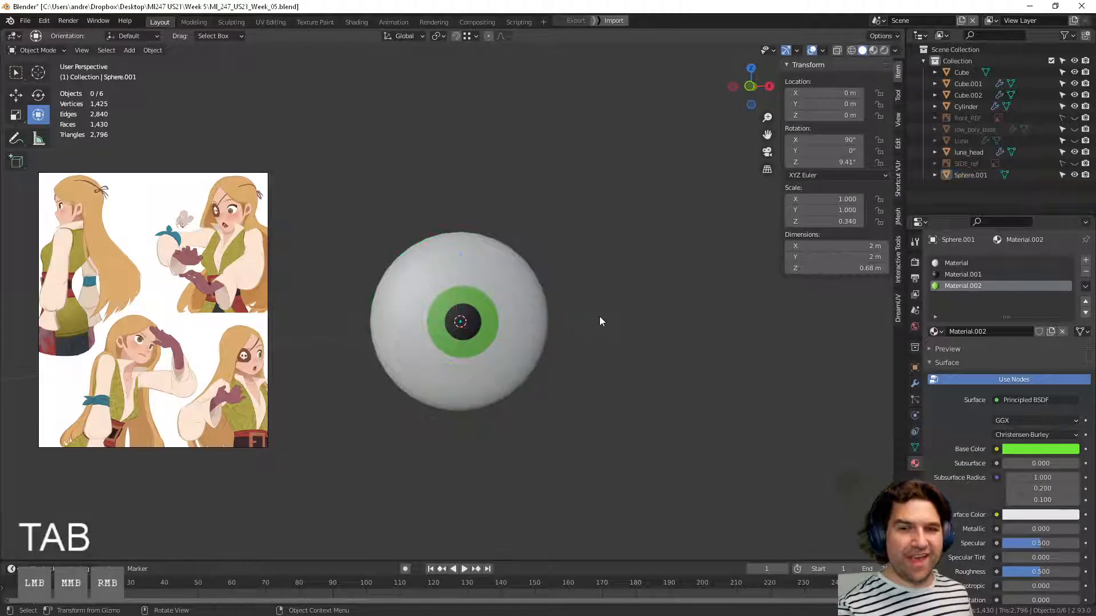
Step: Move the eyeball up to the head in the front view, about 0.27 m along X and 3.68 m along Z
scroll(599, 316, down, 4)
middle_drag(614, 281, 538, 299)
click(751, 93)
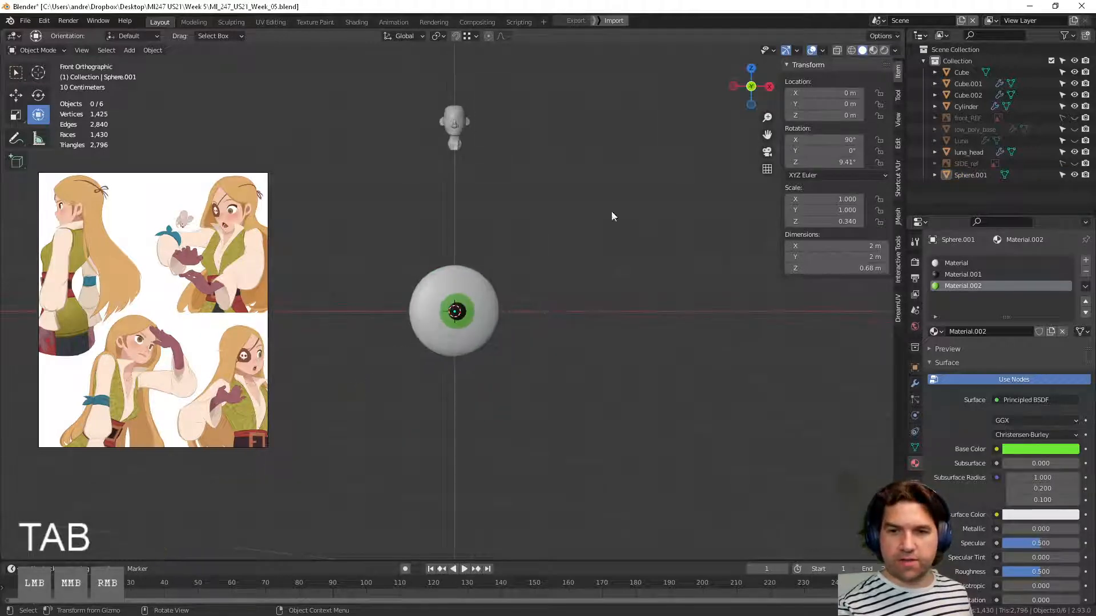
shift+click(539, 393)
key(g)
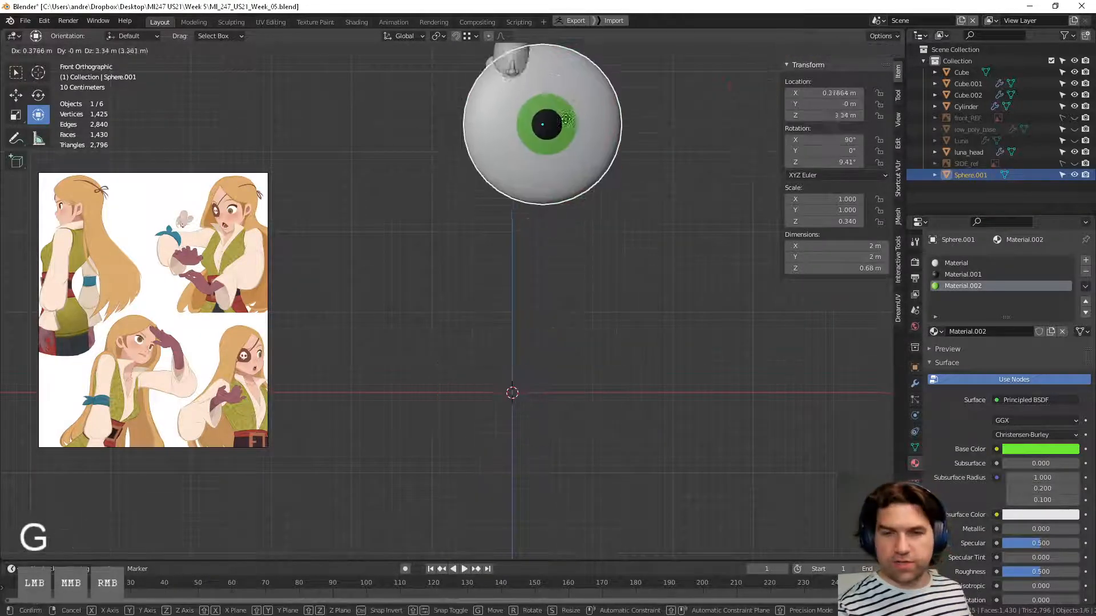
click(560, 119)
Step: Scale the eyeball down uniformly by a factor of about 0.164 to fit the head
scroll(598, 354, up, 4)
shift+middle_drag(632, 114, 624, 386)
scroll(598, 354, up, 4)
key(s)
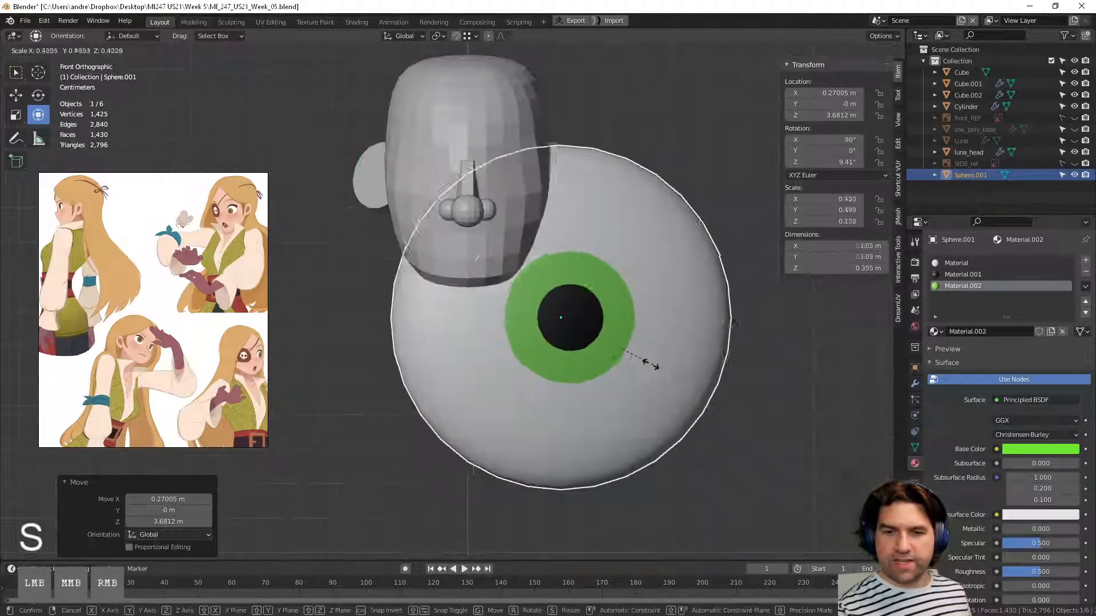
click(644, 358)
Step: Place the eyeball over the eye area beside the nose and move it forward about 0.24 m along Y
key(g)
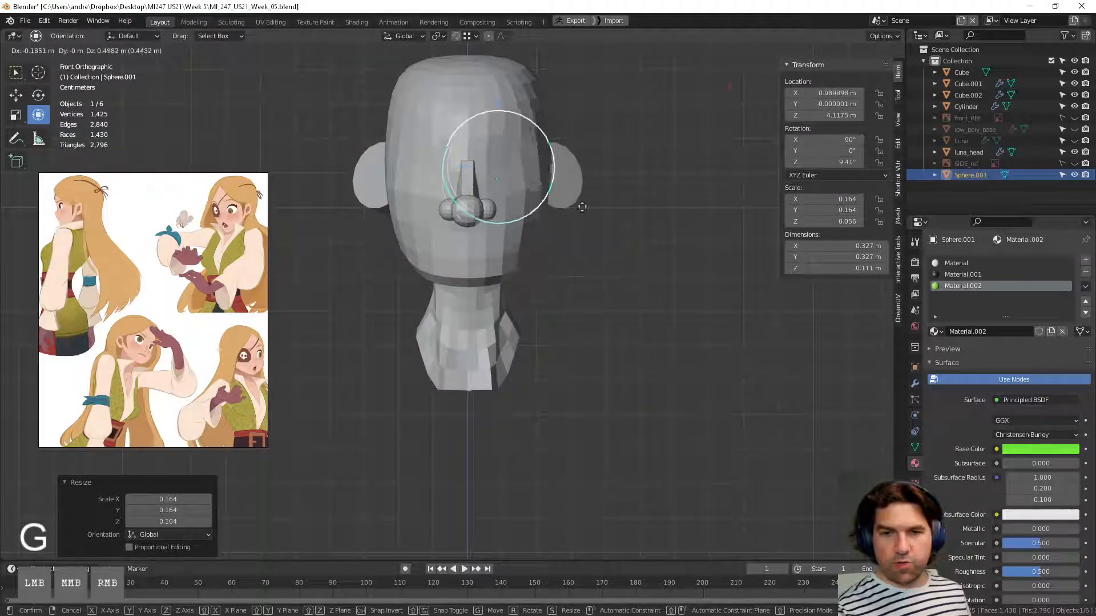
click(580, 206)
middle_drag(580, 206, 562, 187)
key(g)
key(y)
click(619, 277)
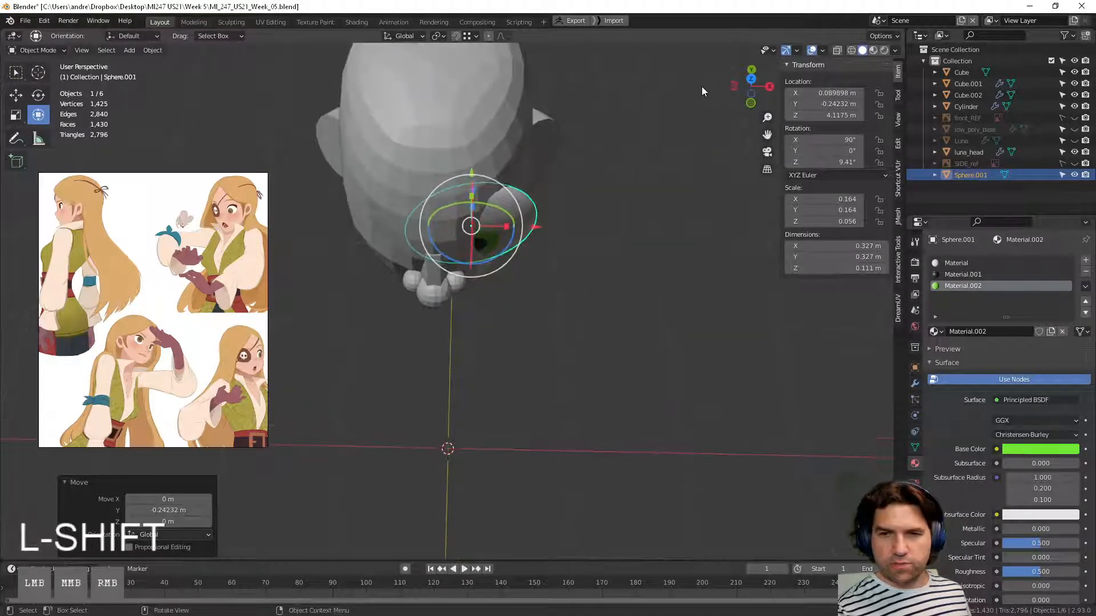
Step: Rotate the eyeball about 9.5° further around Z in the top view to follow the face's curve
click(751, 78)
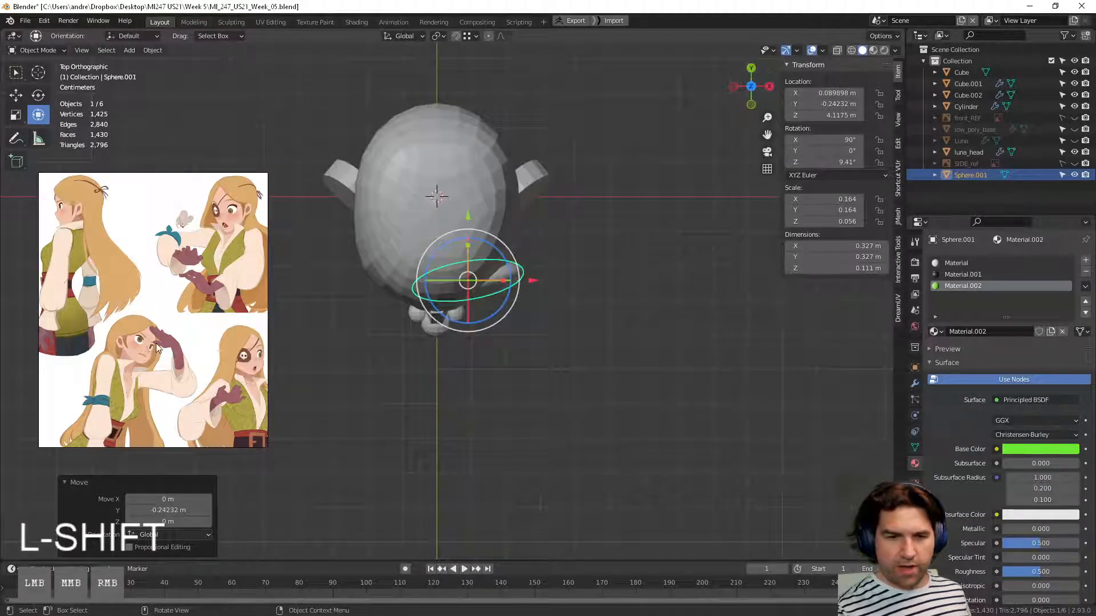
drag(488, 320, 495, 309)
middle_drag(563, 334, 617, 291)
Step: Turn on X-ray, shrink the eyeball to about 0.26 m wide, and reposition it at about X 0.101 m, Z 4.106 m
click(742, 96)
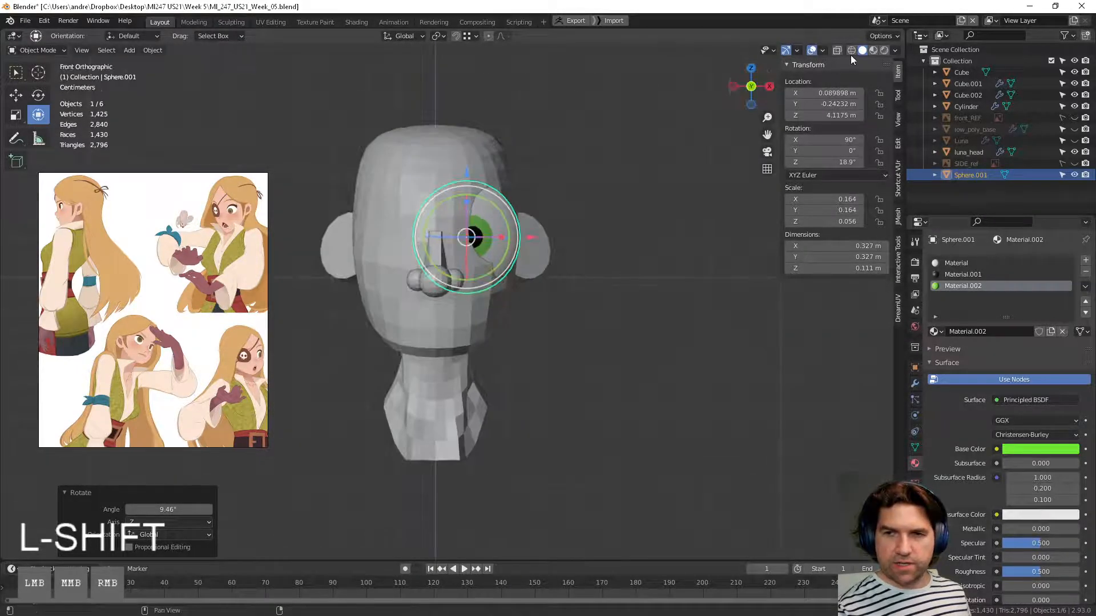
click(851, 51)
click(862, 51)
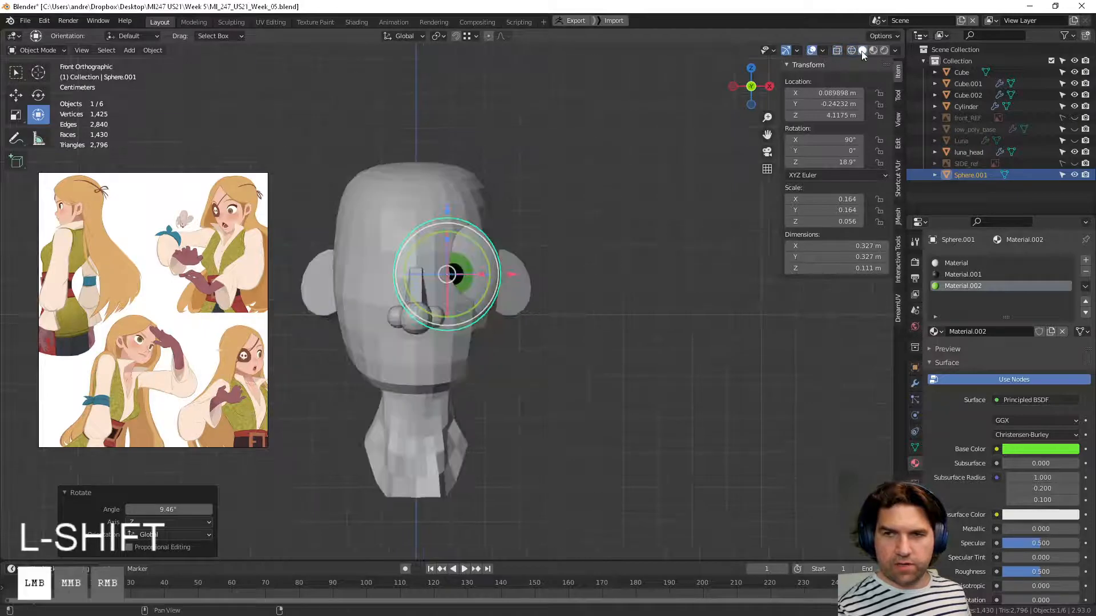
scroll(675, 225, up, 3)
click(837, 52)
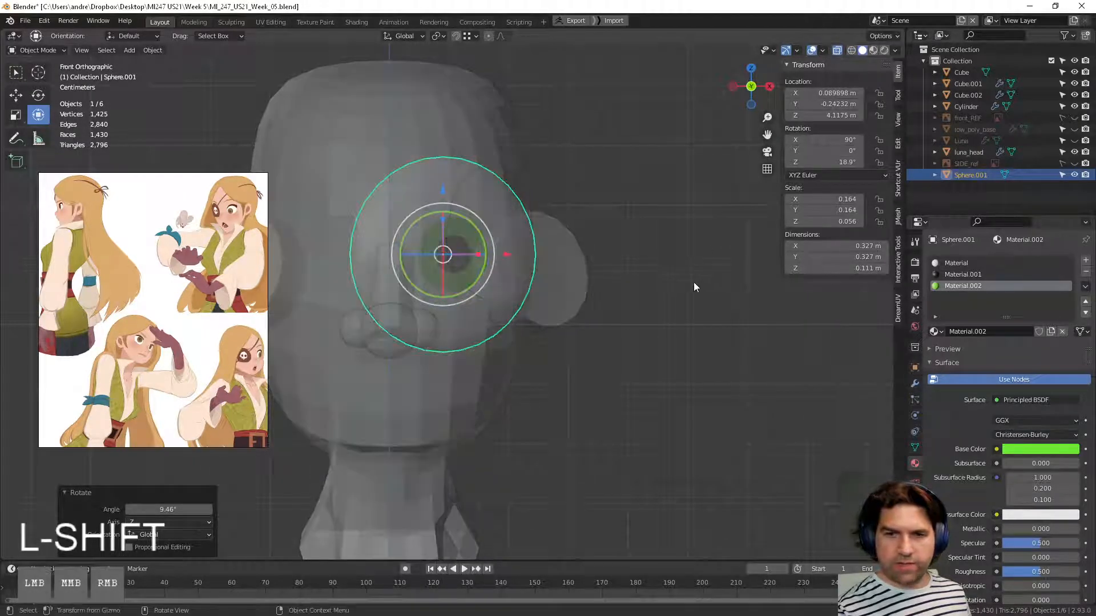
key(s)
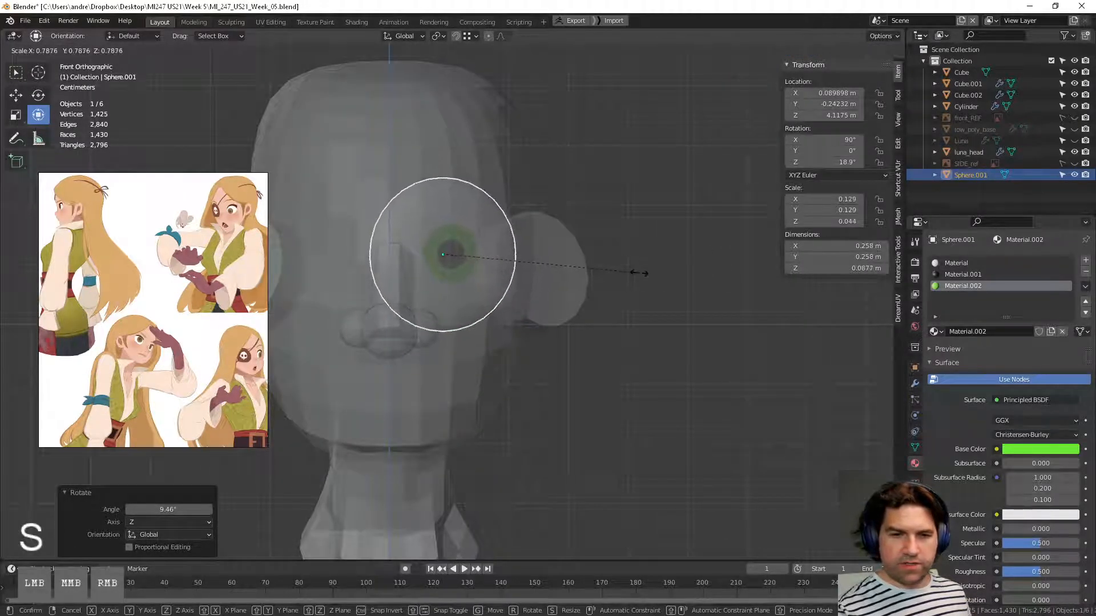
click(636, 269)
key(g)
click(510, 279)
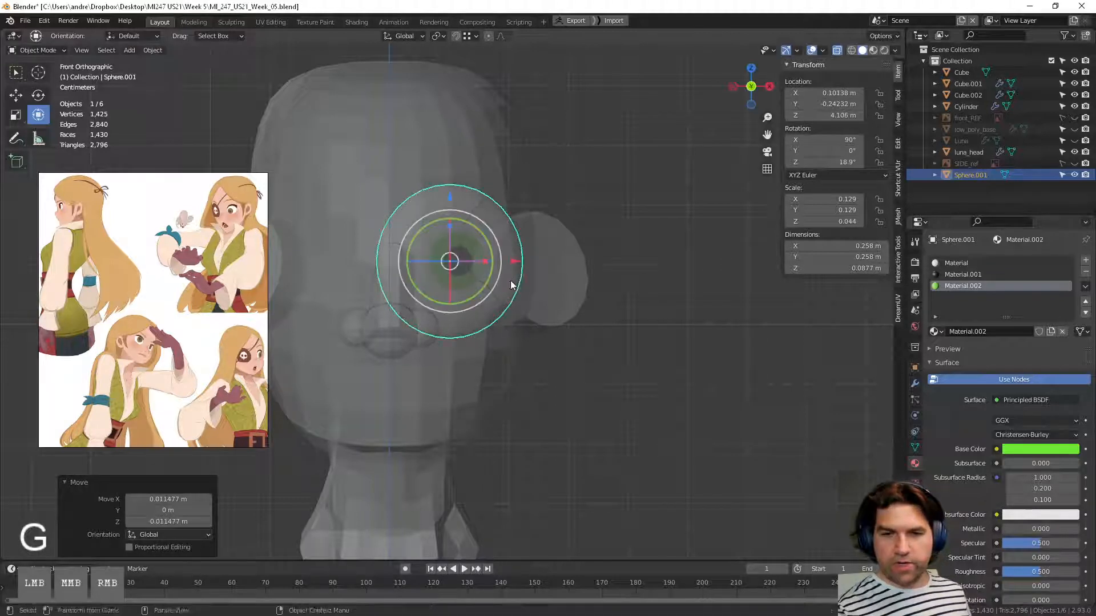
Step: Add a Mirror modifier to the eyeball on the X axis with luna_head as the mirror object
click(914, 383)
click(946, 260)
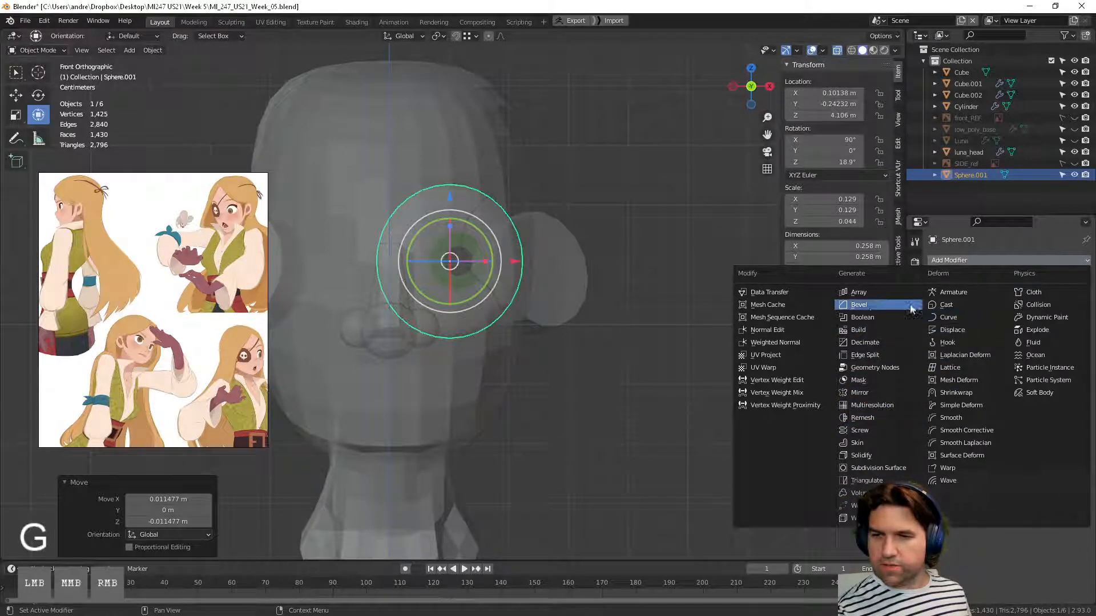
click(874, 393)
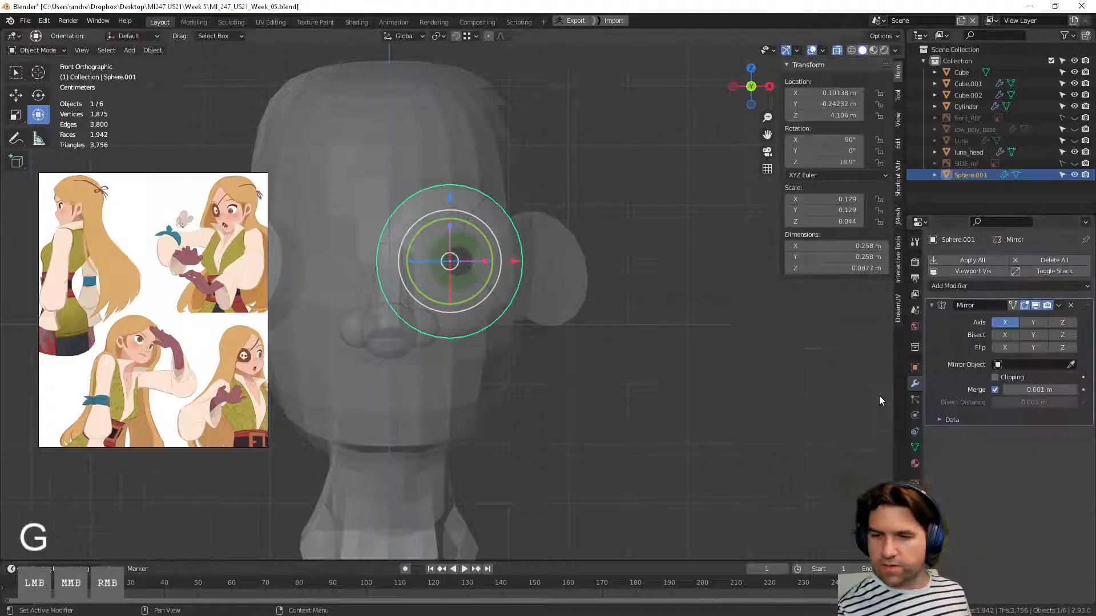
click(488, 169)
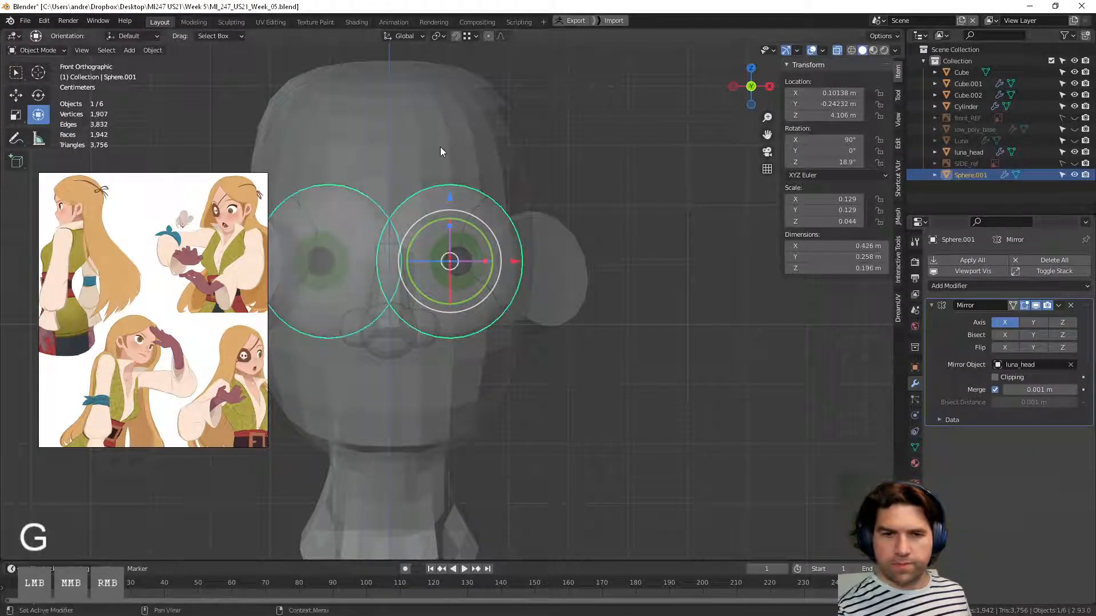
Step: Scale the mirrored eyeballs down uniformly by a factor of about 0.765
key(s)
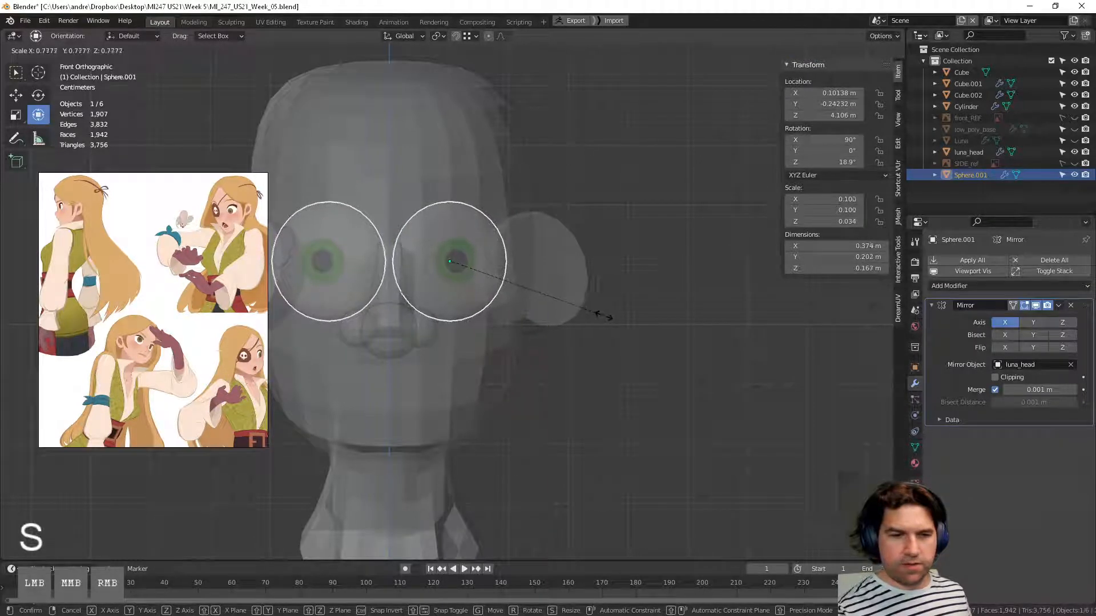
click(601, 316)
middle_drag(658, 342, 543, 379)
key(Tab)
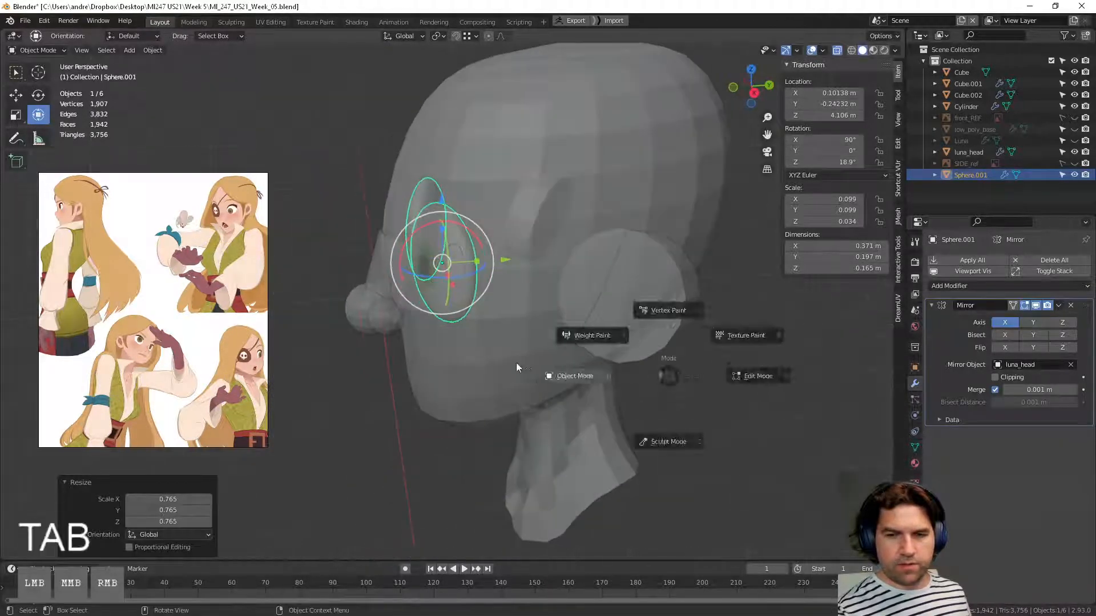
Step: Rotate the mirrored eyeball to about 26.6° around Z and move it to about Y -0.254 m to fit the face
click(391, 441)
middle_drag(391, 440, 496, 285)
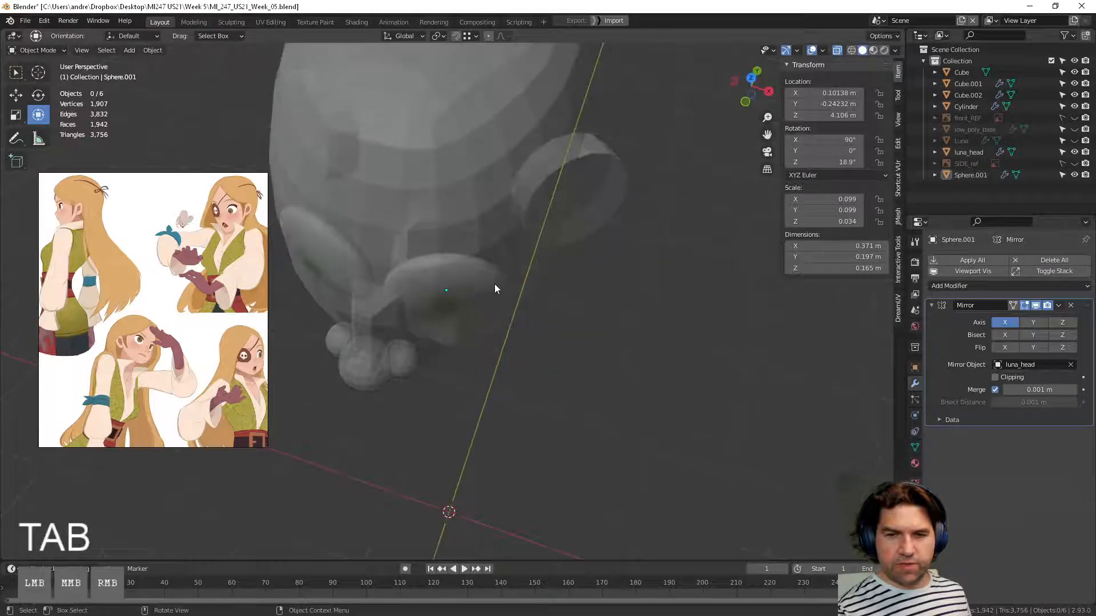
click(495, 286)
middle_drag(552, 362, 474, 305)
click(468, 280)
drag(507, 270, 497, 272)
middle_drag(533, 288, 611, 360)
drag(469, 339, 535, 385)
mouse_move(535, 386)
middle_down()
mouse_move(543, 269)
mouse_move(563, 259)
mouse_move(567, 276)
middle_up()
key(ctrl+Tab)
click(629, 396)
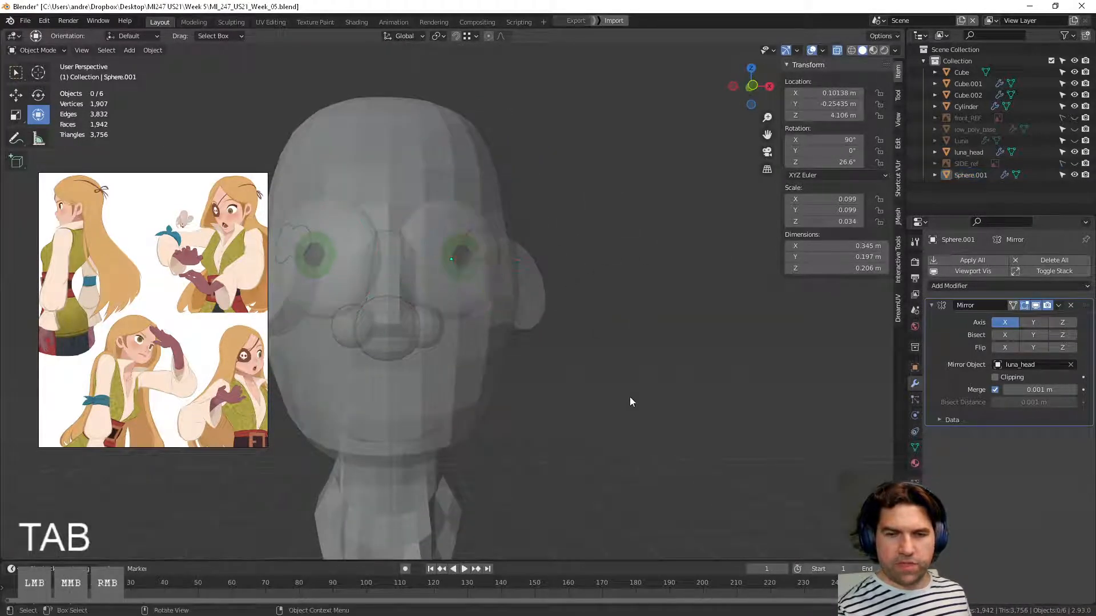
Step: Select luna_head, turn off X-ray, and open the head in the Sculpting workspace
scroll(629, 396, down, 2)
middle_drag(628, 396, 597, 407)
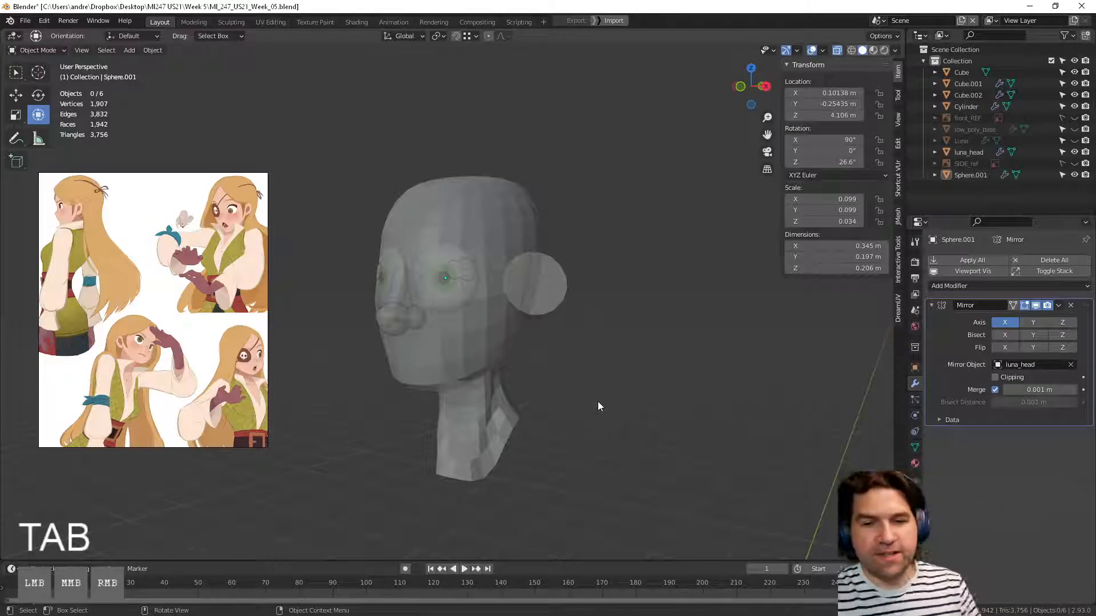
middle_drag(562, 419, 542, 448)
click(491, 371)
click(837, 51)
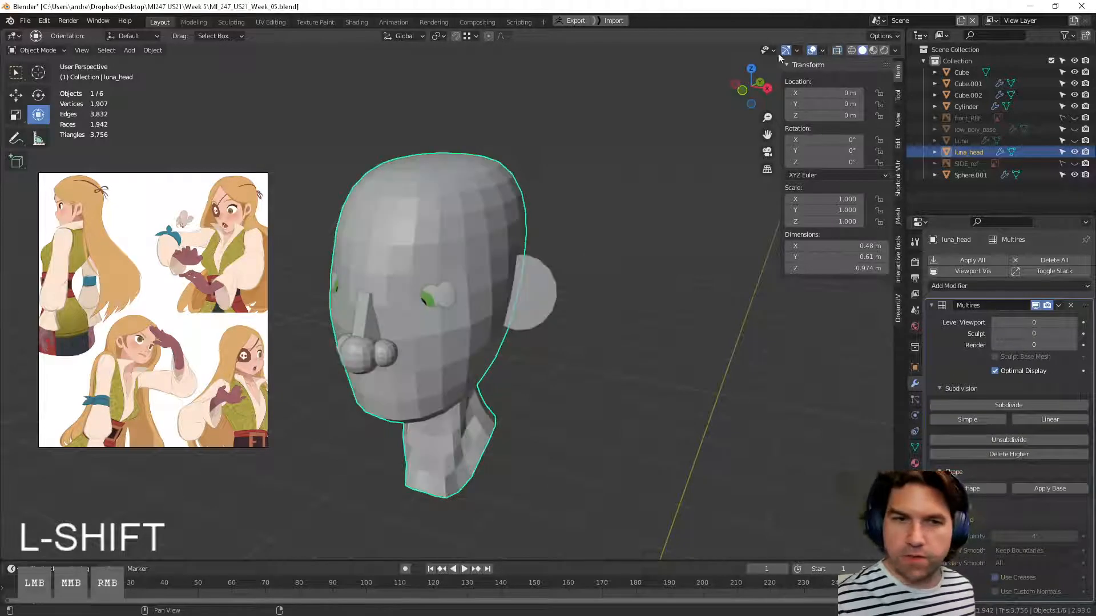
click(231, 22)
Step: Hide the wireframe display over the head in the sculpting view
mouse_move(570, 376)
ctrl+middle_down()
mouse_move(582, 320)
mouse_move(601, 375)
mouse_move(698, 361)
ctrl+middle_up()
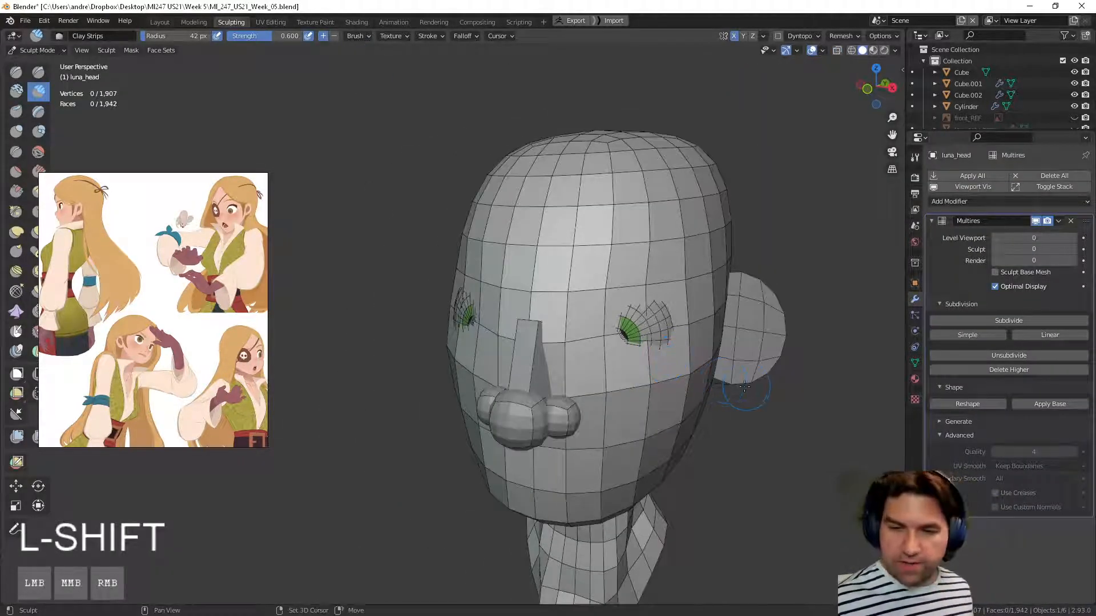
shift+middle_drag(745, 387, 728, 404)
key(q)
click(713, 367)
Step: Try the Random color option in the viewport shading and return it to Material
click(892, 50)
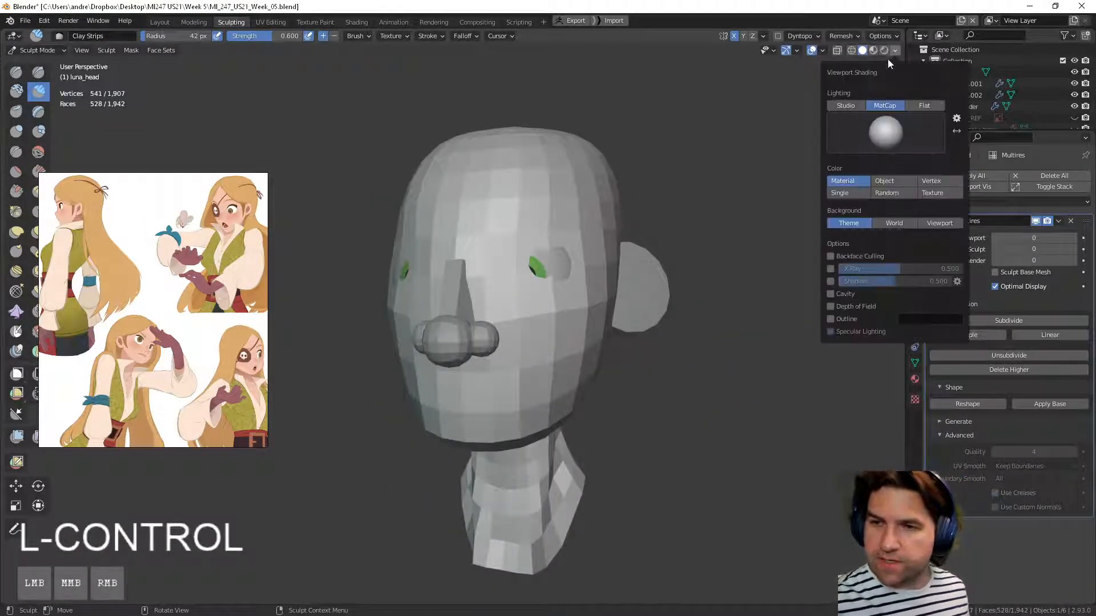
click(899, 194)
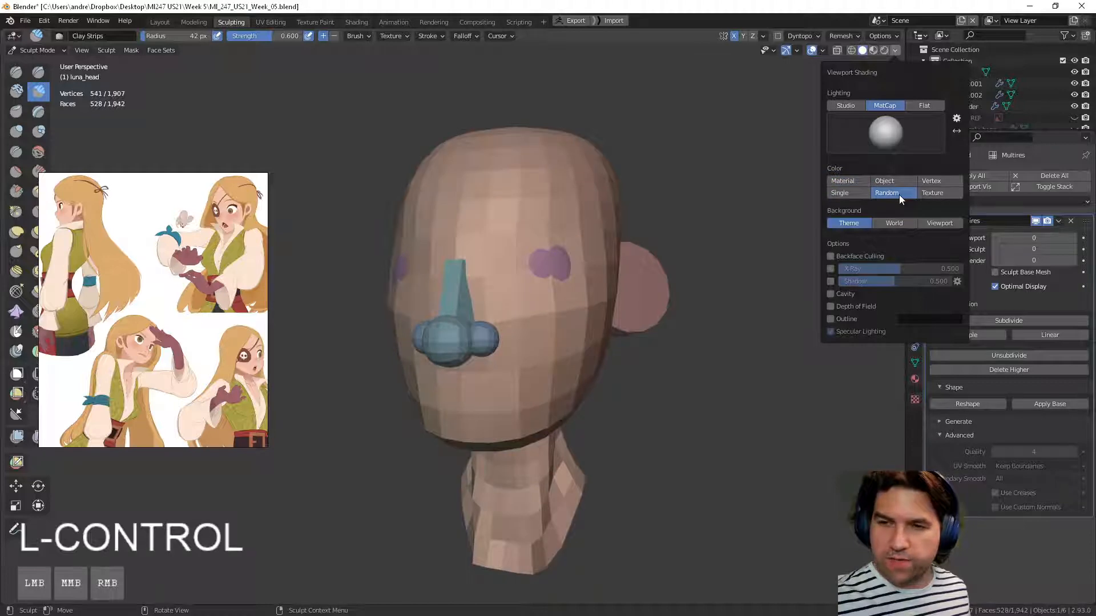
click(862, 180)
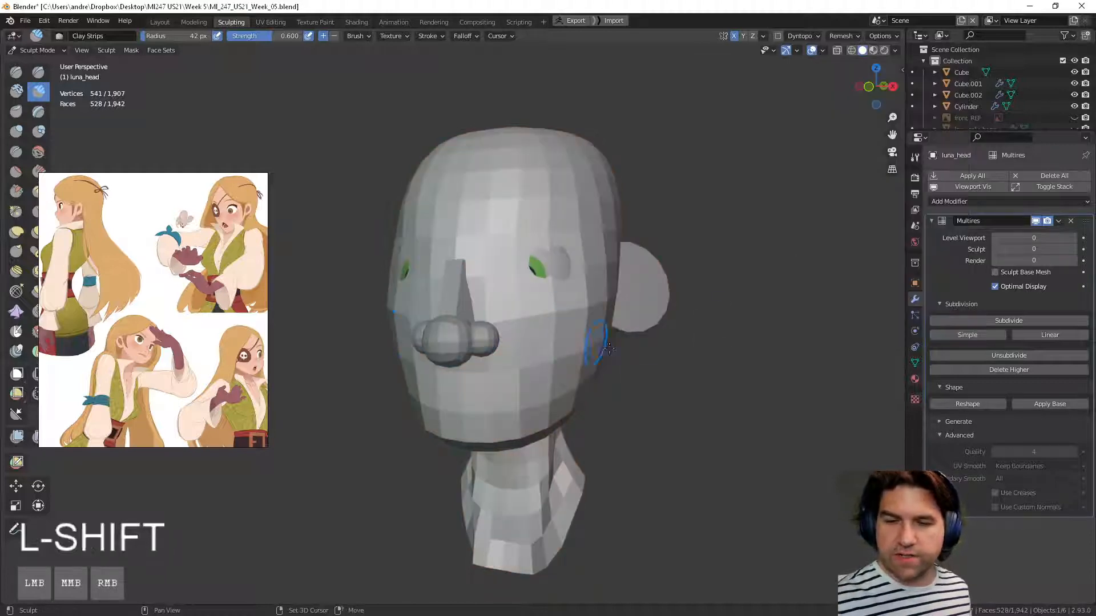
middle_drag(609, 349, 620, 408)
key(Tab)
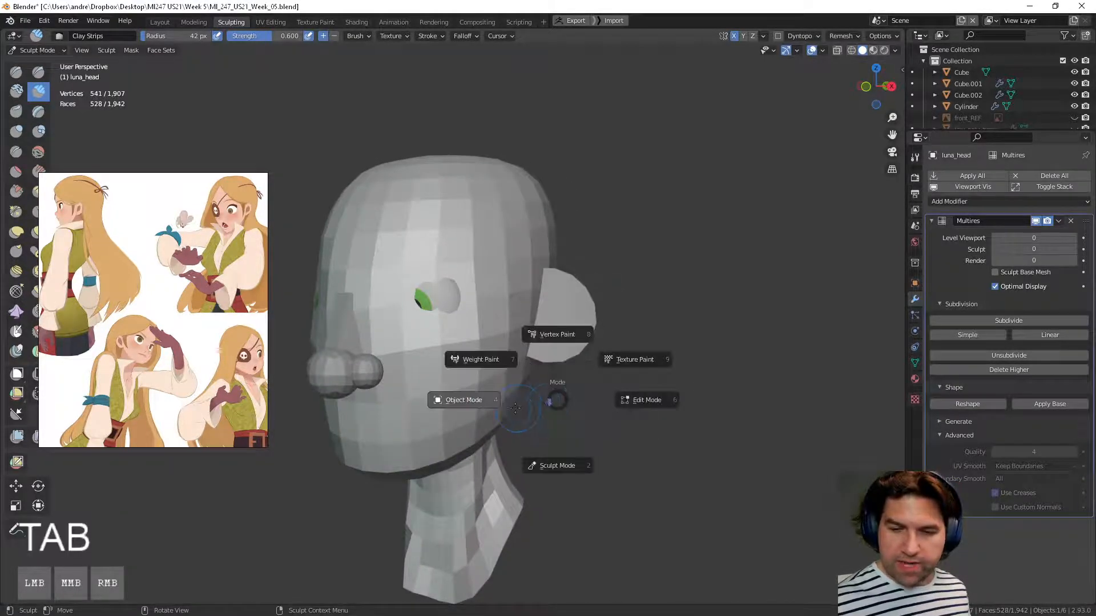
click(549, 400)
middle_drag(591, 390, 599, 368)
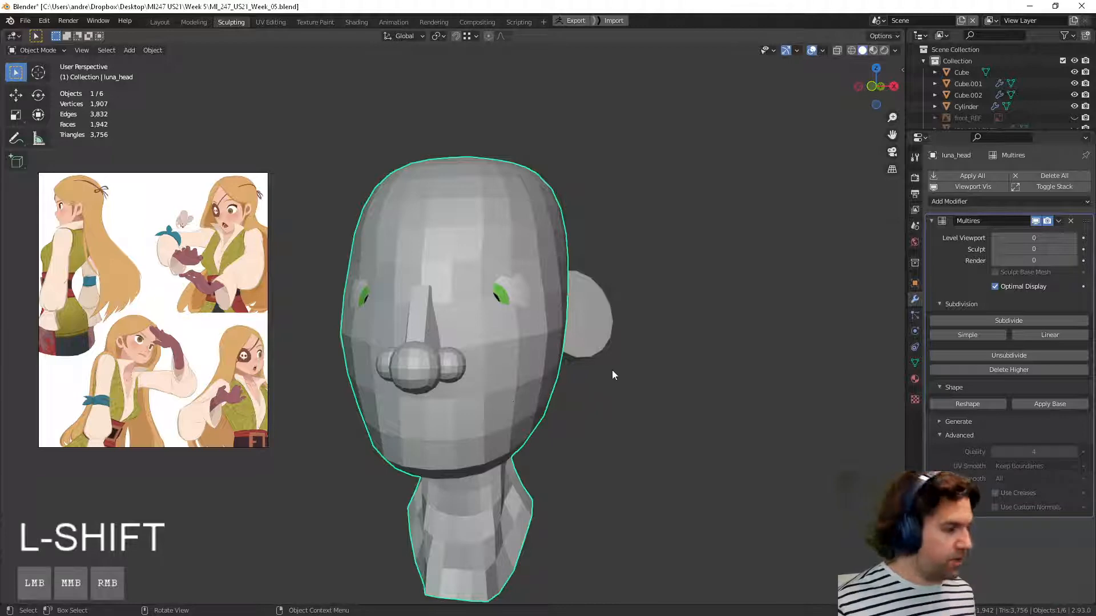
key(Tab)
click(625, 433)
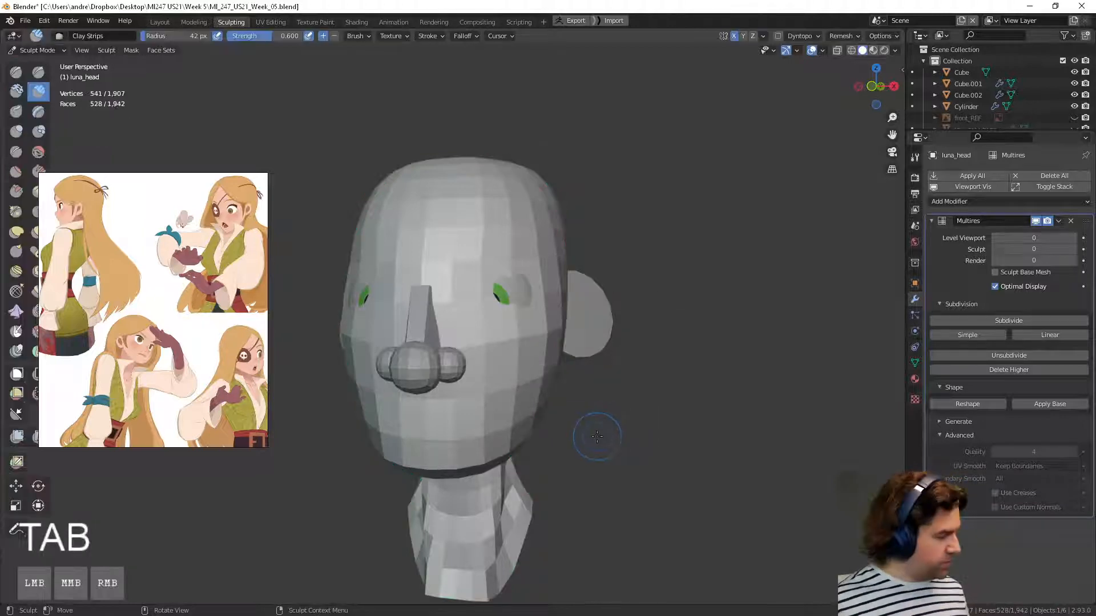
Step: Choose the Grab brush, enlarge its radius to 219 px, and push in the face surface around the eye
key(g)
key(f)
click(656, 436)
middle_drag(656, 436, 658, 484)
drag(478, 435, 465, 446)
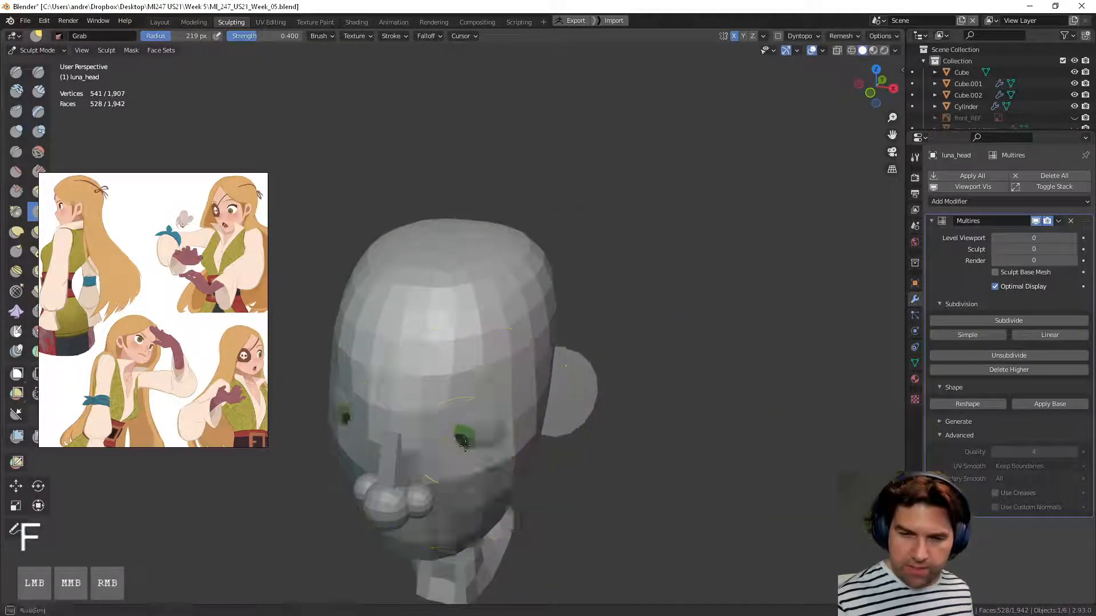
Step: Set the Grab radius to 159 px and push the head surface back around the outer side of the eye
key(g)
middle_drag(465, 446, 337, 415)
key(f)
click(355, 419)
drag(336, 416, 312, 416)
mouse_move(313, 416)
shift+middle_down()
mouse_move(450, 384)
mouse_move(350, 369)
shift+middle_up()
drag(311, 336, 322, 335)
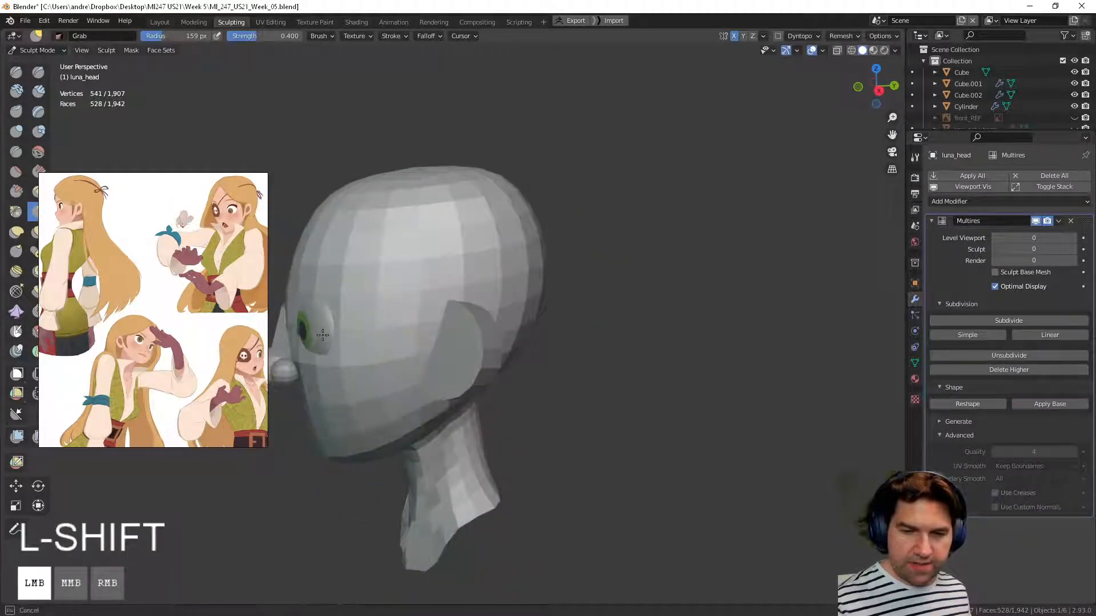
mouse_move(323, 335)
middle_down()
mouse_move(562, 354)
mouse_move(528, 321)
middle_up()
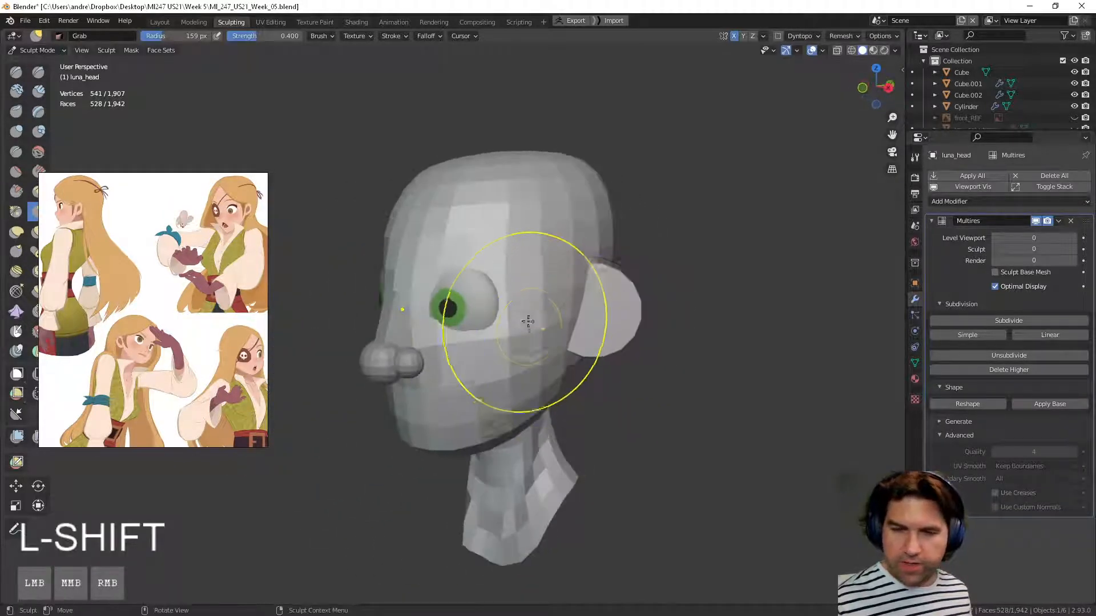
Step: Reshape the temple, cheek and under-eye surface with Grab strokes to expose more of the eyeballs
shift+drag(528, 321, 481, 273)
middle_drag(480, 273, 554, 307)
shift+drag(554, 308, 610, 331)
middle_drag(610, 331, 592, 312)
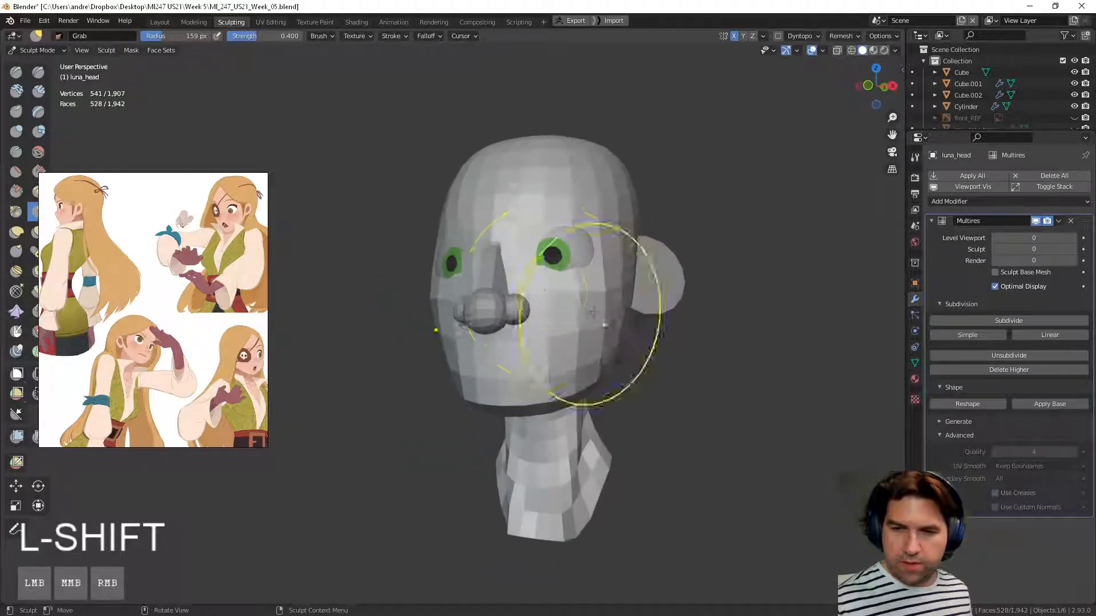
mouse_move(554, 299)
shift+mouse_down()
mouse_move(531, 277)
mouse_move(559, 314)
shift+mouse_up()
middle_drag(497, 303, 547, 309)
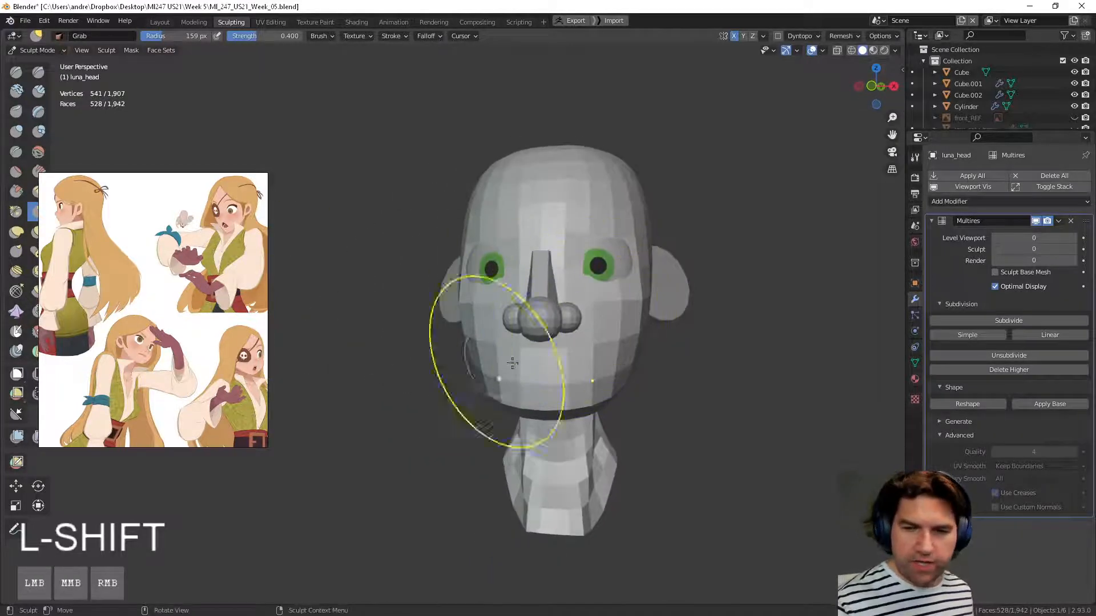
Step: Reshape the cheeks and jaw with Grab strokes from the front and three-quarter views
middle_drag(622, 374, 582, 385)
shift+drag(582, 386, 560, 387)
middle_drag(556, 387, 587, 371)
mouse_move(589, 366)
shift+mouse_down()
mouse_move(554, 376)
mouse_move(619, 361)
shift+mouse_up()
middle_drag(631, 349, 645, 362)
shift+drag(645, 362, 679, 359)
middle_drag(694, 358, 655, 356)
shift+drag(567, 322, 569, 325)
mouse_move(569, 325)
middle_down()
mouse_move(502, 330)
mouse_move(509, 281)
mouse_move(495, 326)
mouse_move(508, 318)
middle_up()
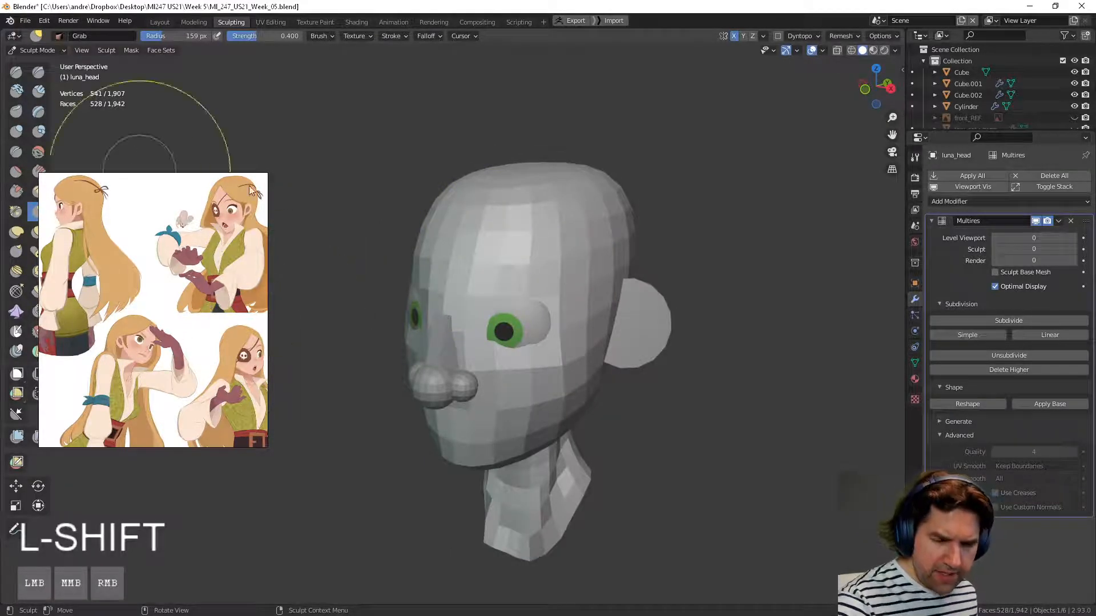
Step: Shape the forehead, brow and lower-face profile from the side with Grab strokes
middle_drag(666, 265, 564, 277)
shift+middle_drag(414, 244, 530, 293)
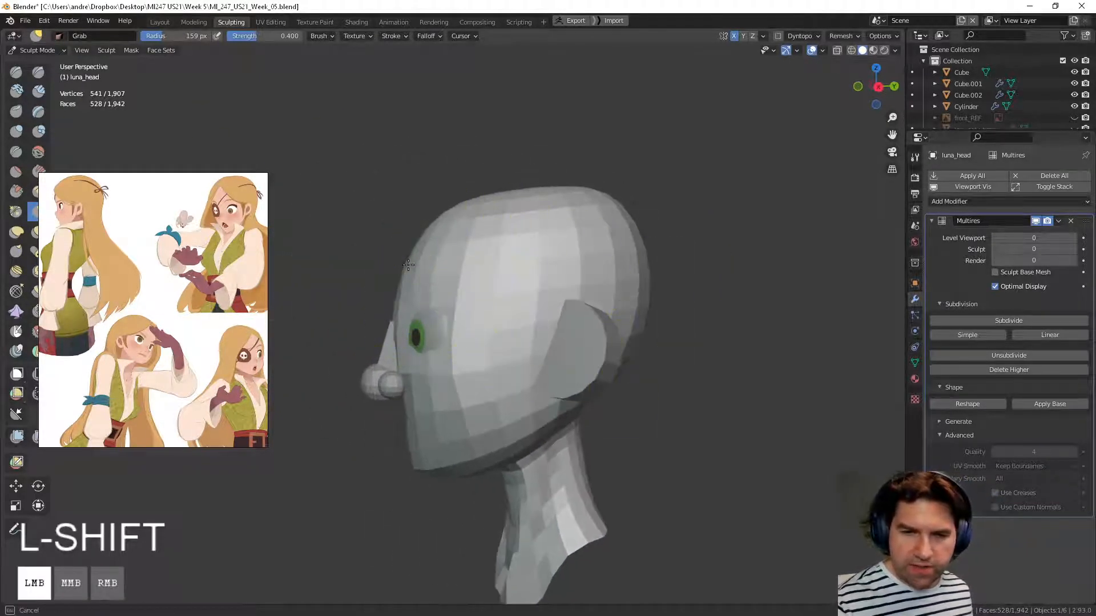
drag(408, 265, 403, 263)
middle_drag(404, 263, 436, 307)
drag(435, 306, 417, 298)
middle_drag(420, 300, 422, 254)
drag(418, 297, 400, 304)
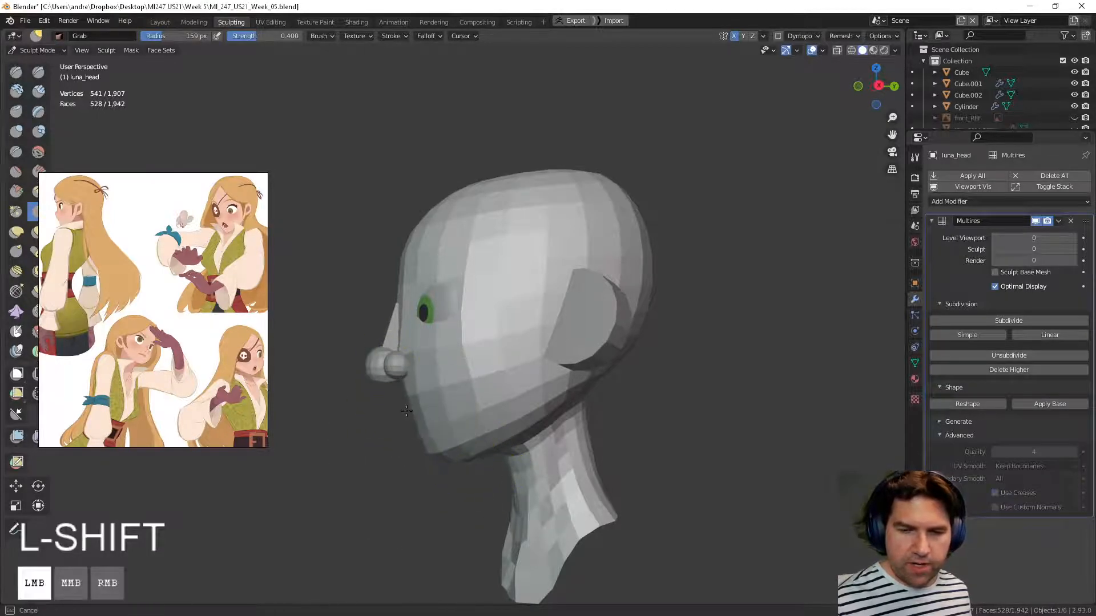
mouse_move(406, 411)
middle_down()
mouse_move(591, 394)
mouse_move(628, 369)
middle_up()
Step: Reduce the Grab radius to 106 px and adjust the eye socket between the eye and the nose
key(f)
drag(605, 358, 580, 364)
middle_drag(580, 364, 549, 332)
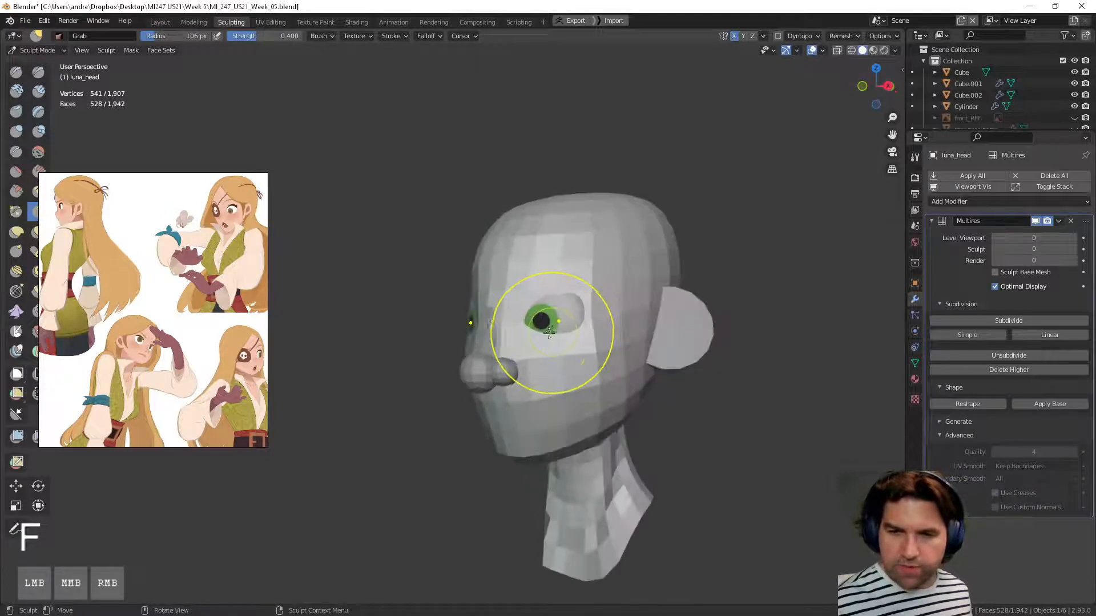
drag(549, 332, 531, 337)
mouse_move(531, 337)
middle_down()
mouse_move(525, 358)
mouse_move(585, 353)
middle_up()
drag(585, 354, 584, 358)
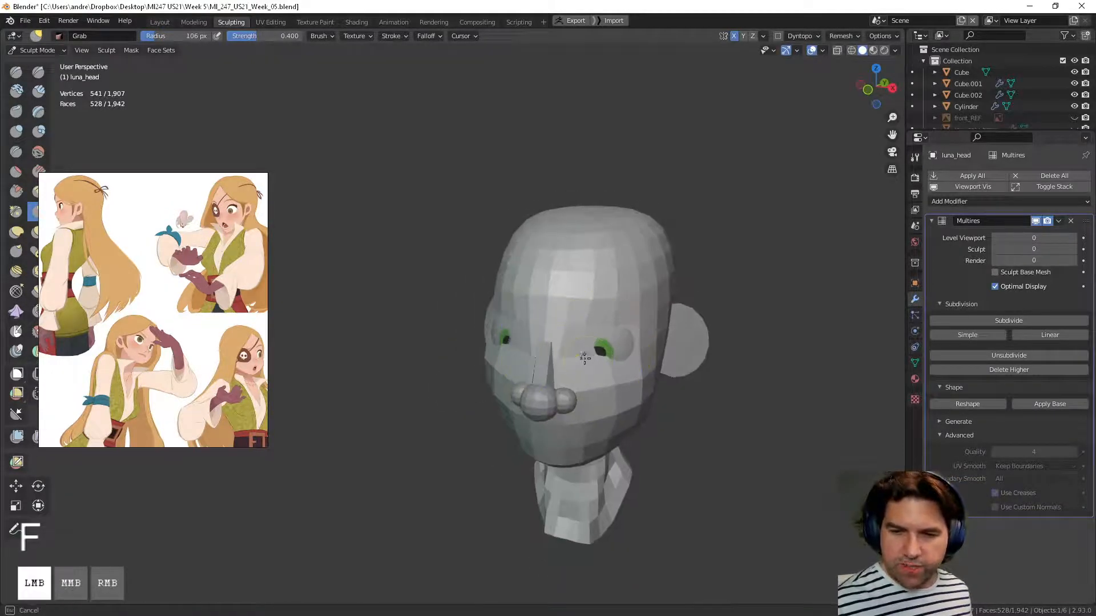
Step: Refine the cheek, brow and eye socket surface around the eyeballs with small Grab strokes
middle_drag(596, 349, 518, 381)
drag(473, 406, 475, 405)
middle_drag(475, 405, 599, 357)
drag(601, 354, 613, 336)
middle_drag(616, 336, 517, 314)
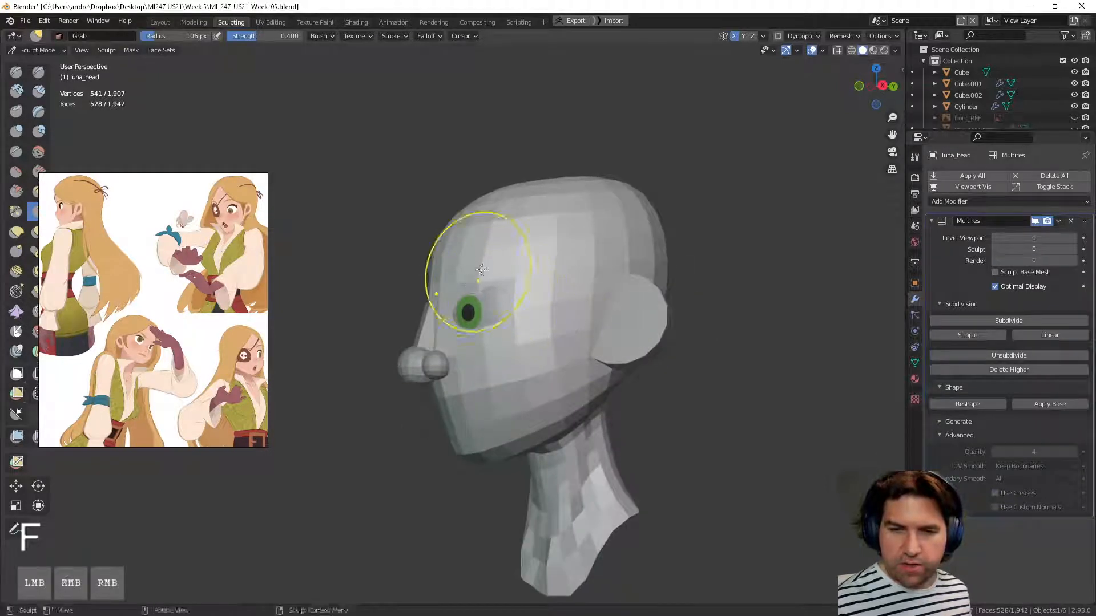
middle_drag(481, 270, 517, 335)
mouse_move(526, 394)
middle_down()
mouse_move(468, 330)
mouse_move(680, 401)
mouse_move(640, 399)
mouse_move(650, 385)
mouse_move(638, 412)
mouse_move(633, 393)
mouse_move(524, 366)
mouse_move(322, 411)
middle_up()
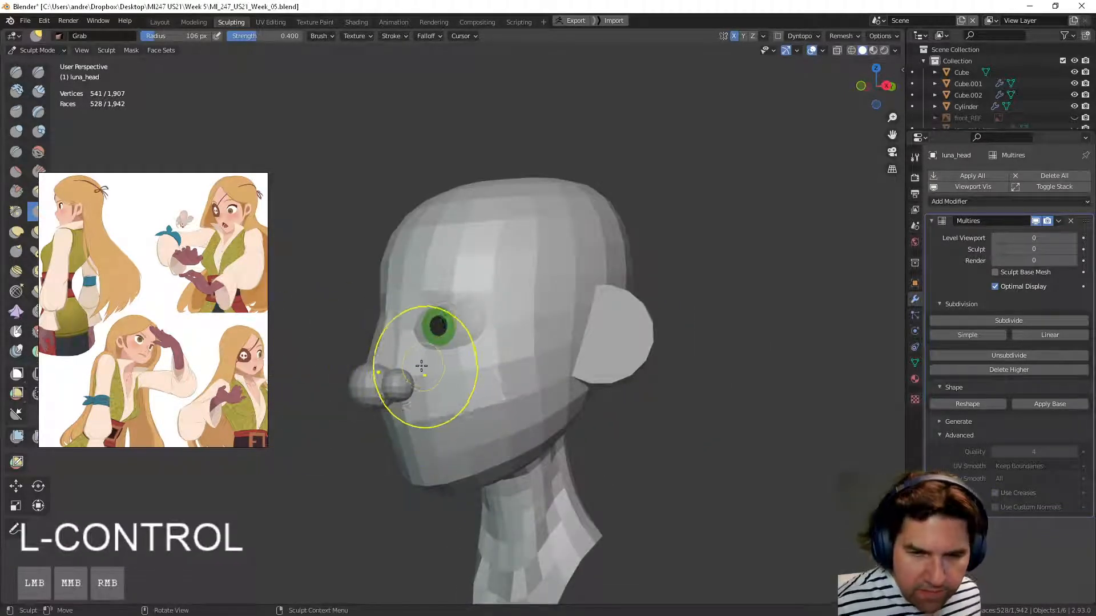
middle_drag(395, 400, 430, 390)
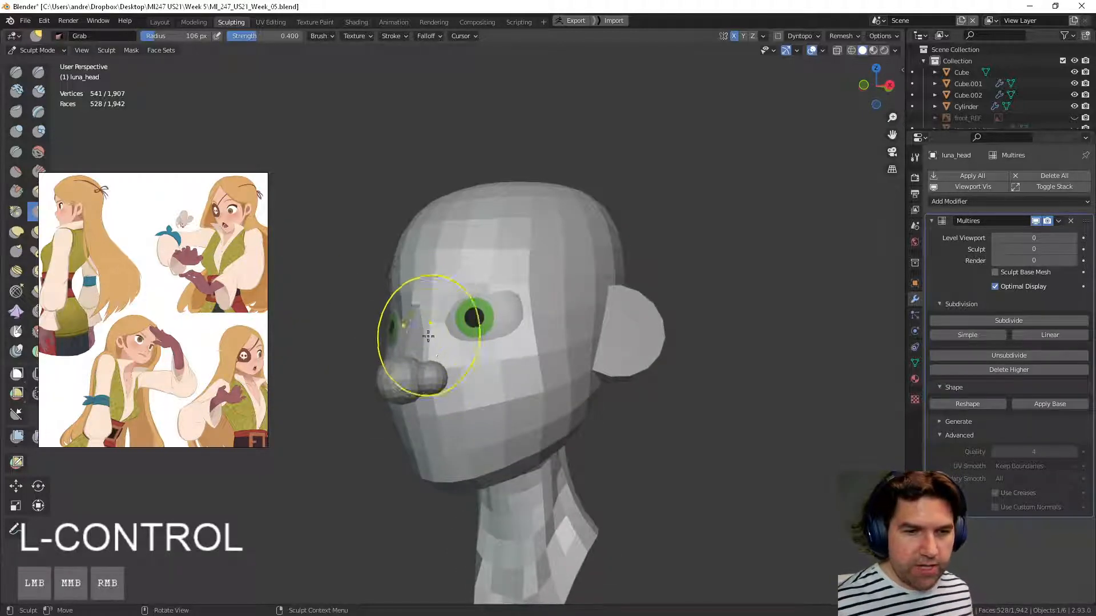
shift+middle_drag(432, 353, 455, 331)
Step: Try to remesh the nose bridge cube with a voxel size of 0.1555 m and undo it
mouse_move(455, 372)
ctrl+middle_down()
mouse_move(450, 283)
mouse_move(472, 349)
mouse_move(565, 378)
ctrl+middle_up()
key(d)
key(shift+r)
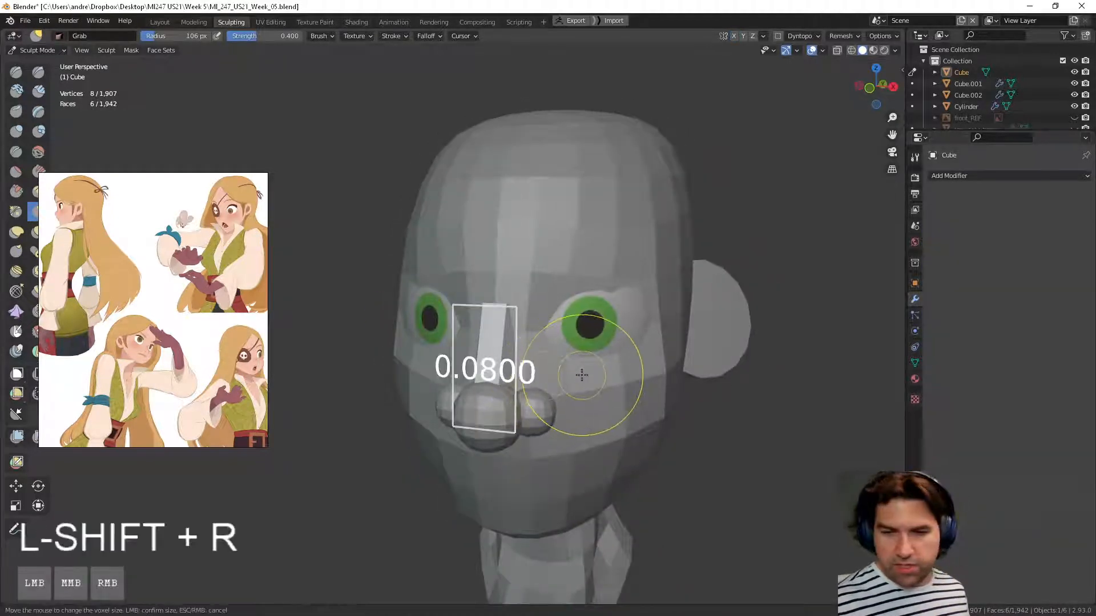
click(497, 374)
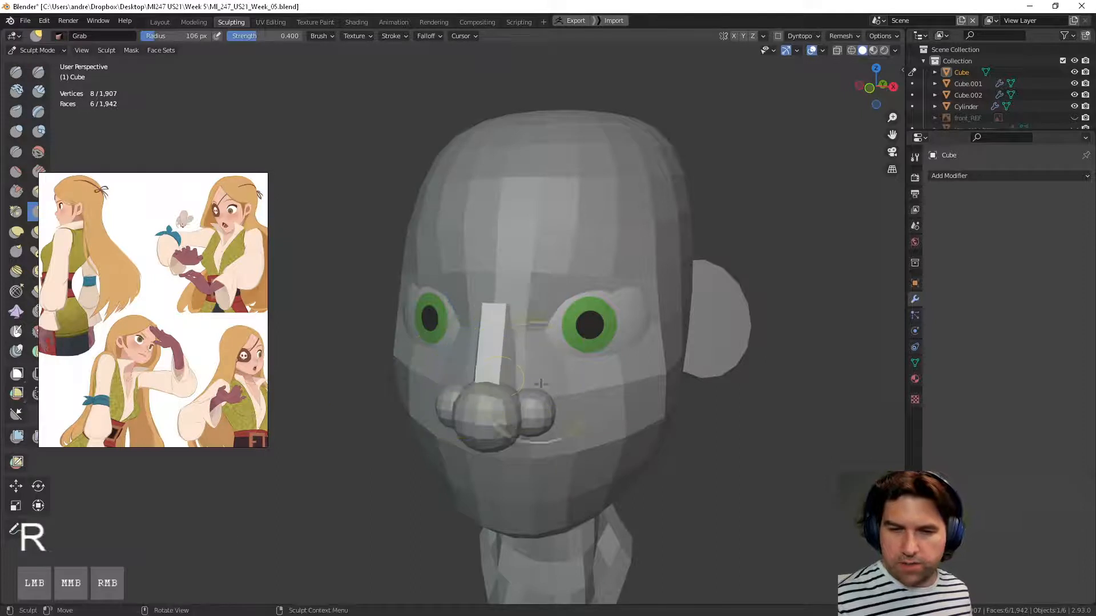
middle_drag(673, 331, 716, 294)
click(842, 36)
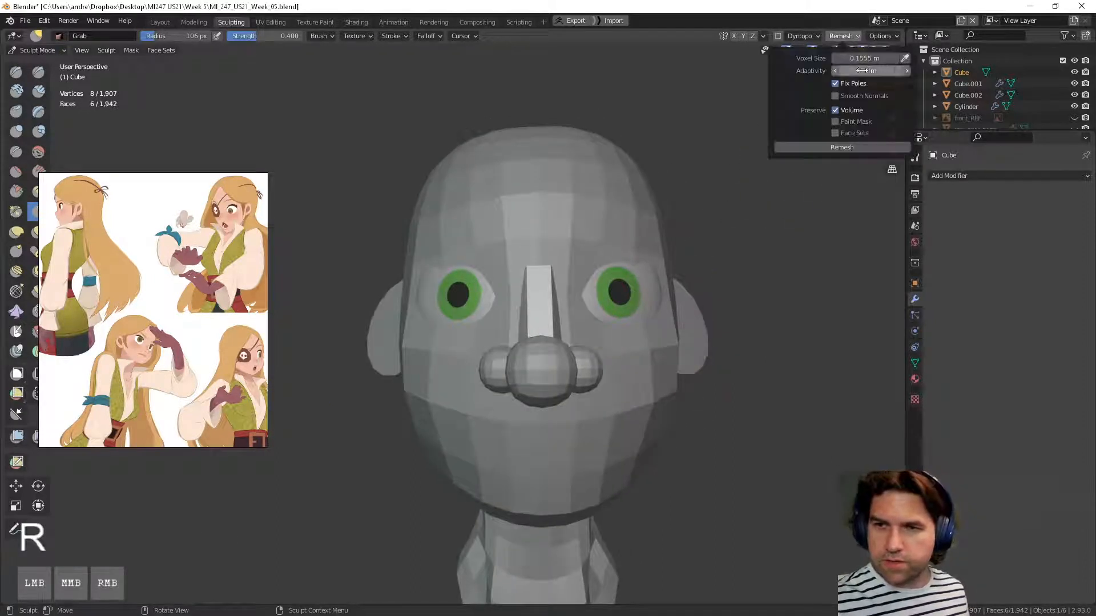
click(841, 150)
middle_drag(721, 309, 626, 378)
key(ctrl+z)
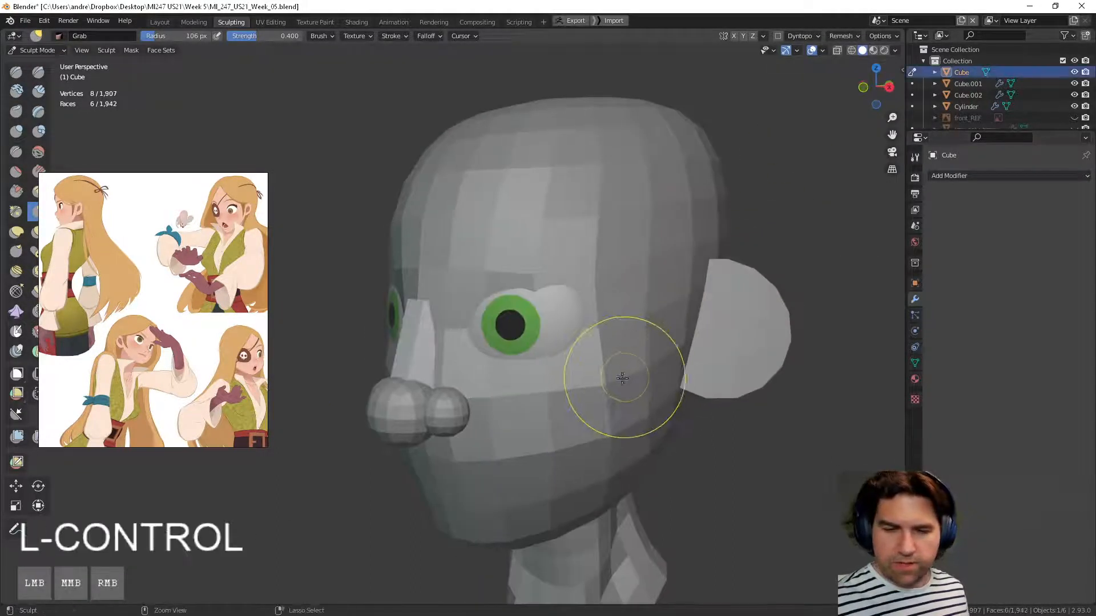
middle_drag(516, 405, 525, 417)
Step: Switch the nose bridge cube to Object Mode and return to the Layout workspace
key(ctrl+Tab)
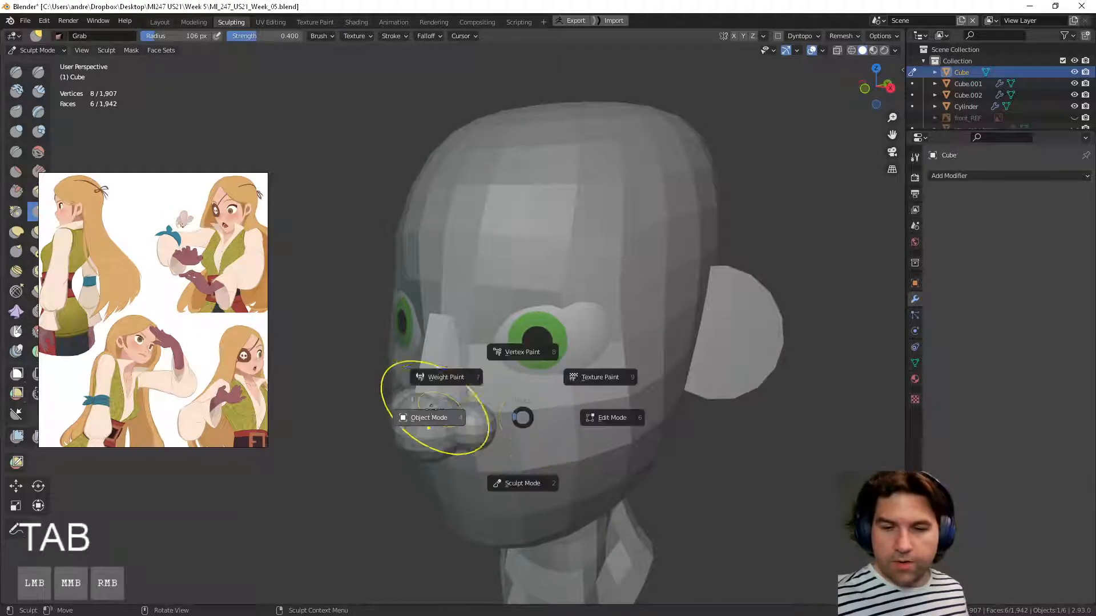
click(429, 419)
click(155, 22)
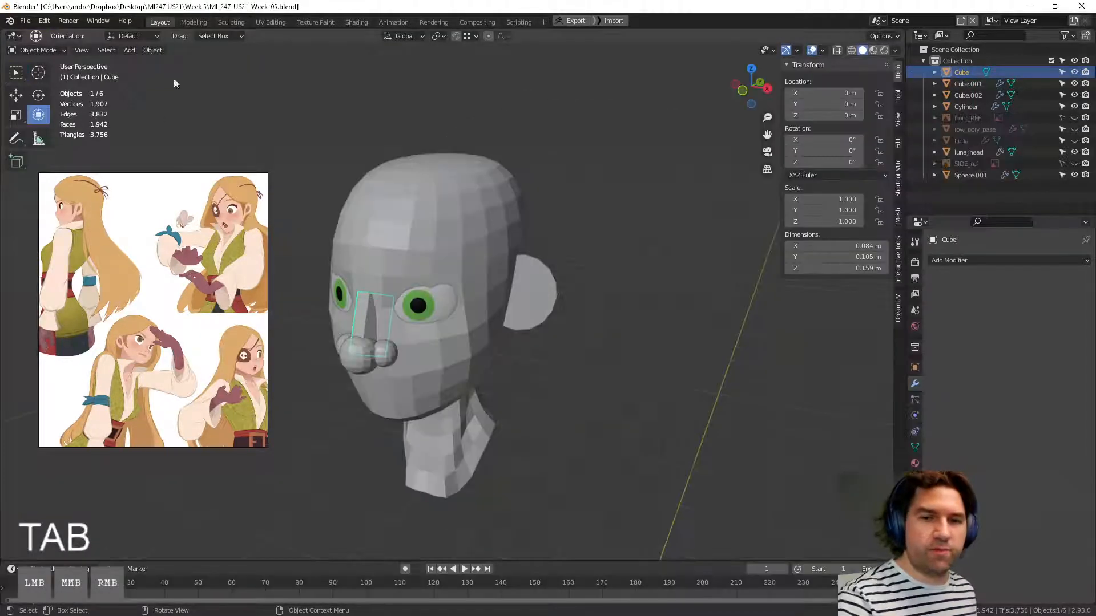
Step: Select all six head objects and apply their location, rotation and scale
click(531, 311)
shift+drag(509, 359, 546, 340)
click(410, 307)
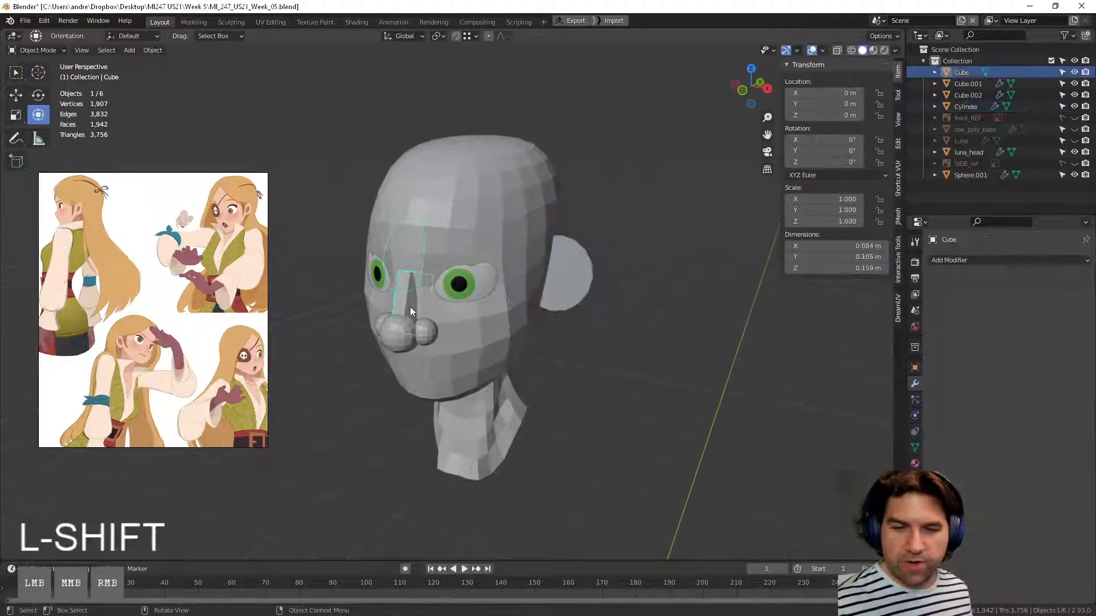
key(a)
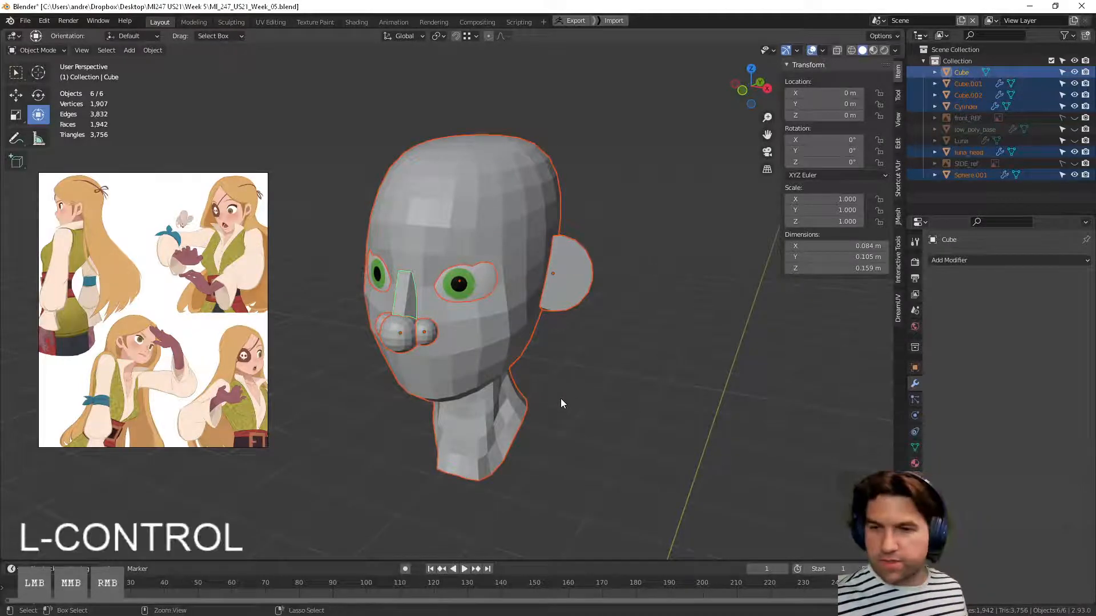
key(ctrl+a)
click(560, 399)
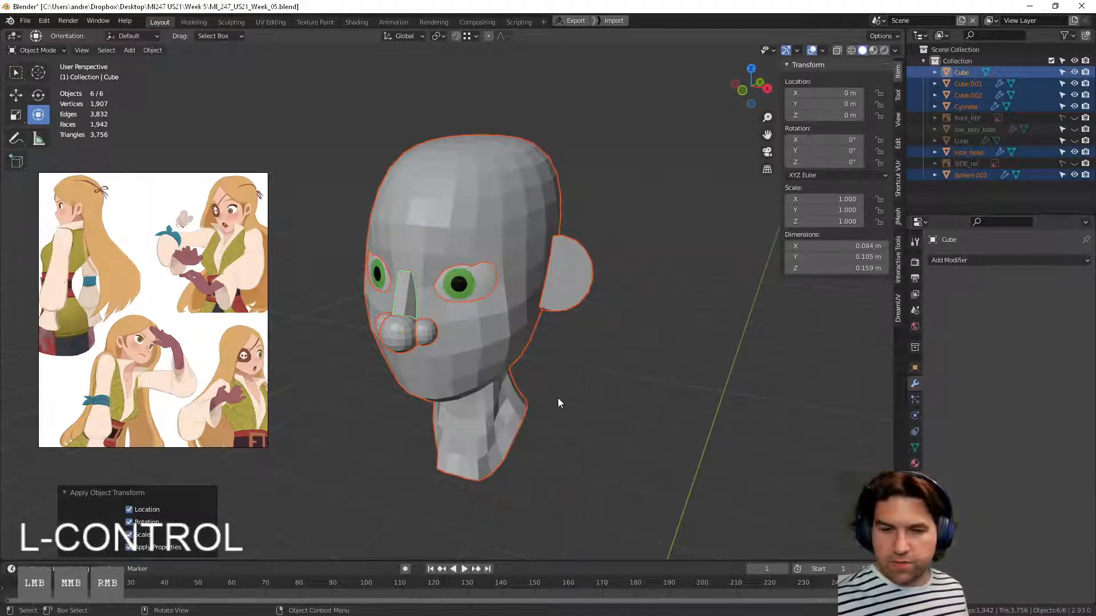
middle_drag(557, 398, 581, 381)
shift+middle_drag(582, 343, 581, 257)
ctrl+middle_drag(574, 308, 529, 545)
ctrl+middle_drag(522, 468, 514, 559)
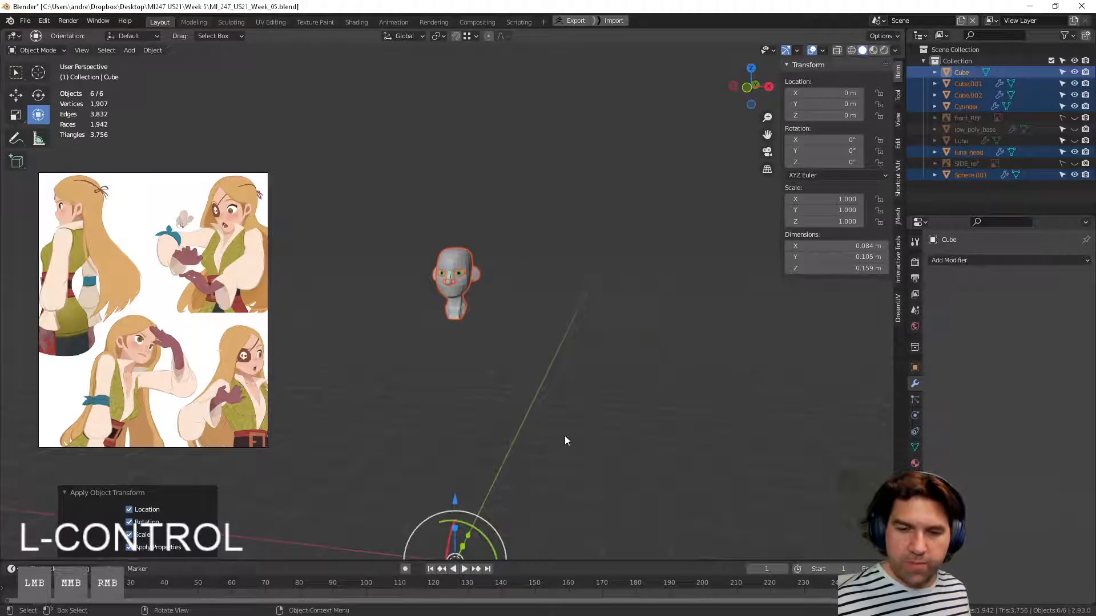
ctrl+middle_drag(562, 436, 605, 335)
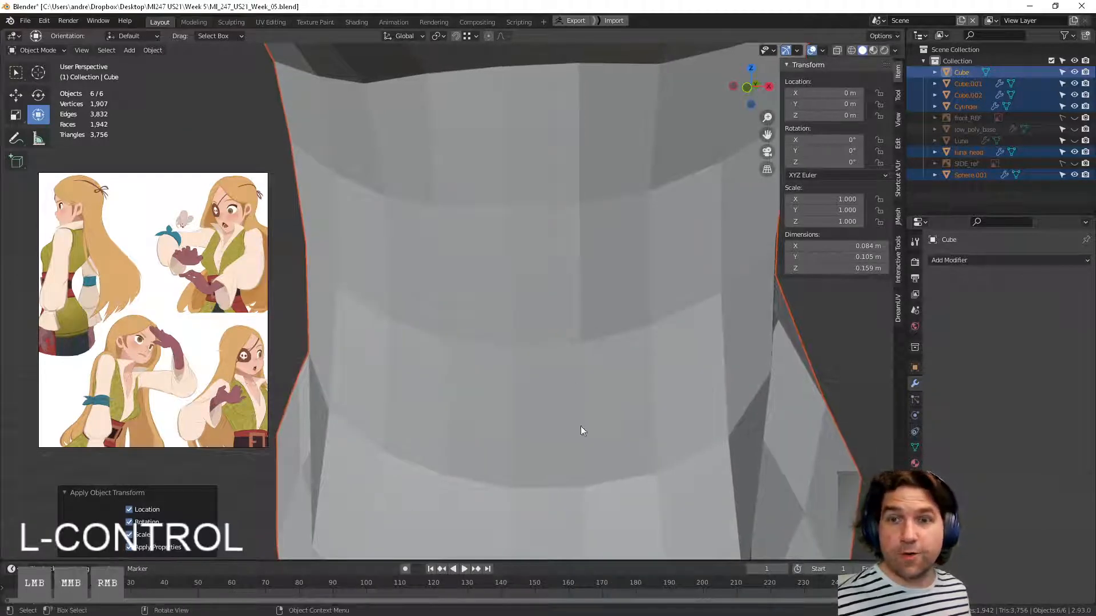
Step: Frame the head in the view, switch to the Sculpting workspace, and make the nose bridge cube the sculpt target
click(682, 362)
middle_drag(683, 362, 665, 362)
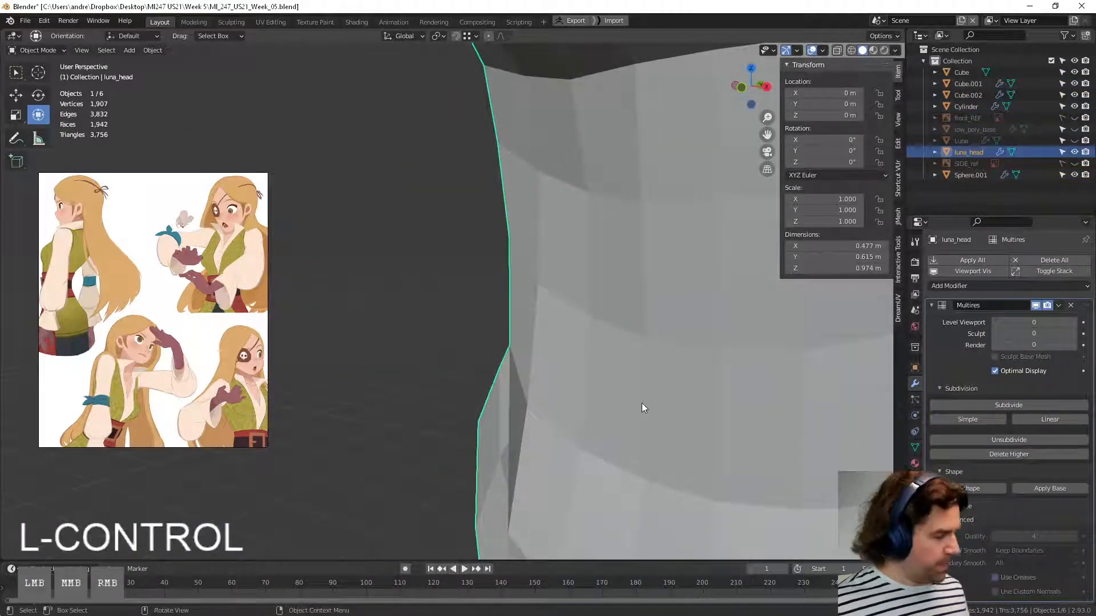
key(KP_Decimal)
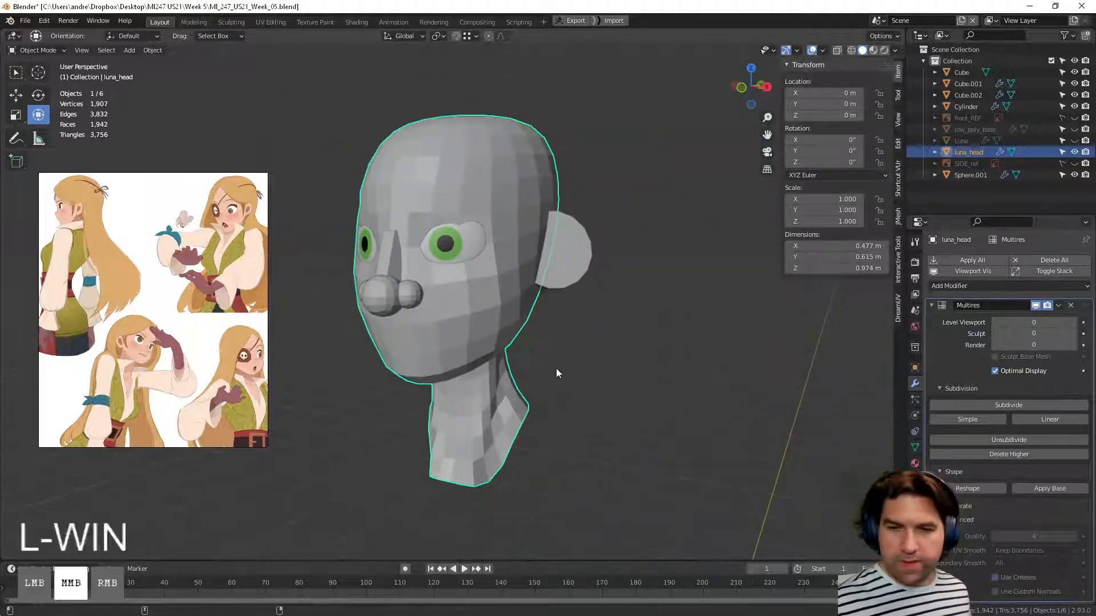
click(590, 351)
shift+middle_drag(590, 351, 597, 379)
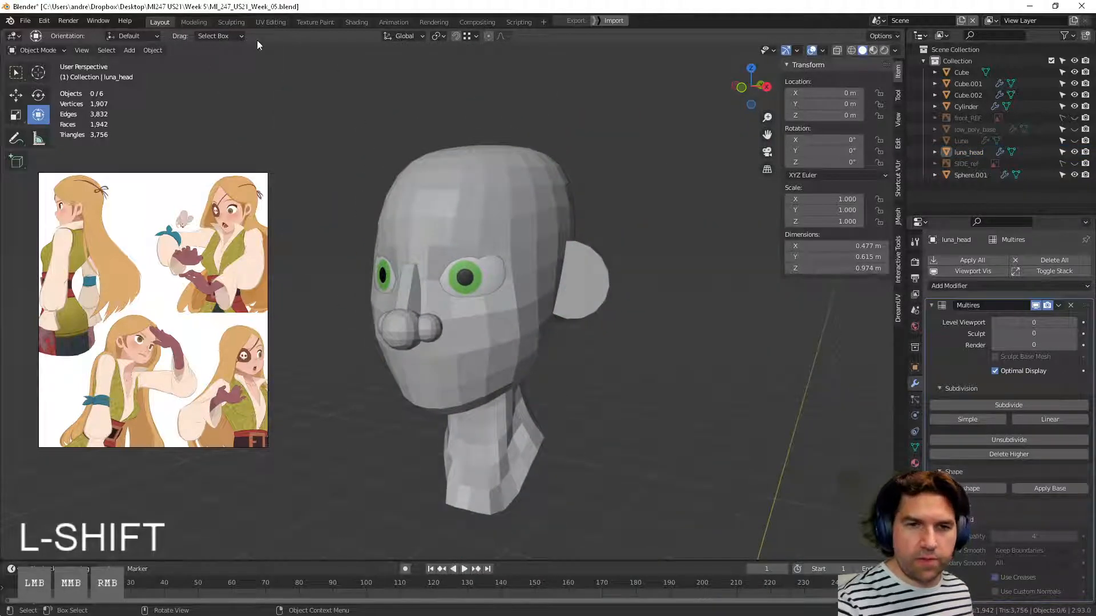
click(231, 22)
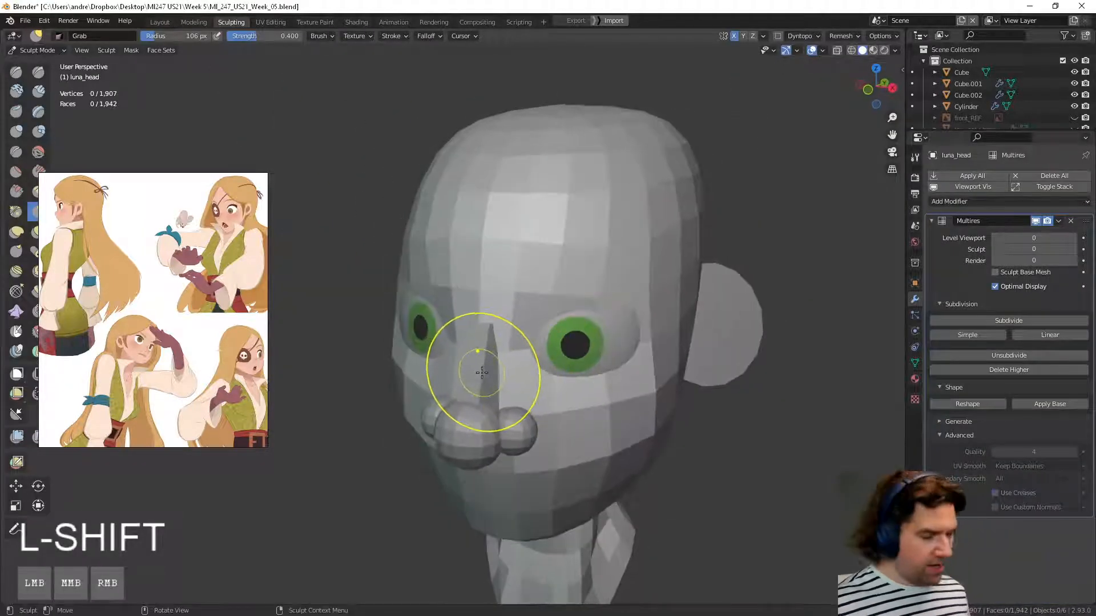
key(alt+q)
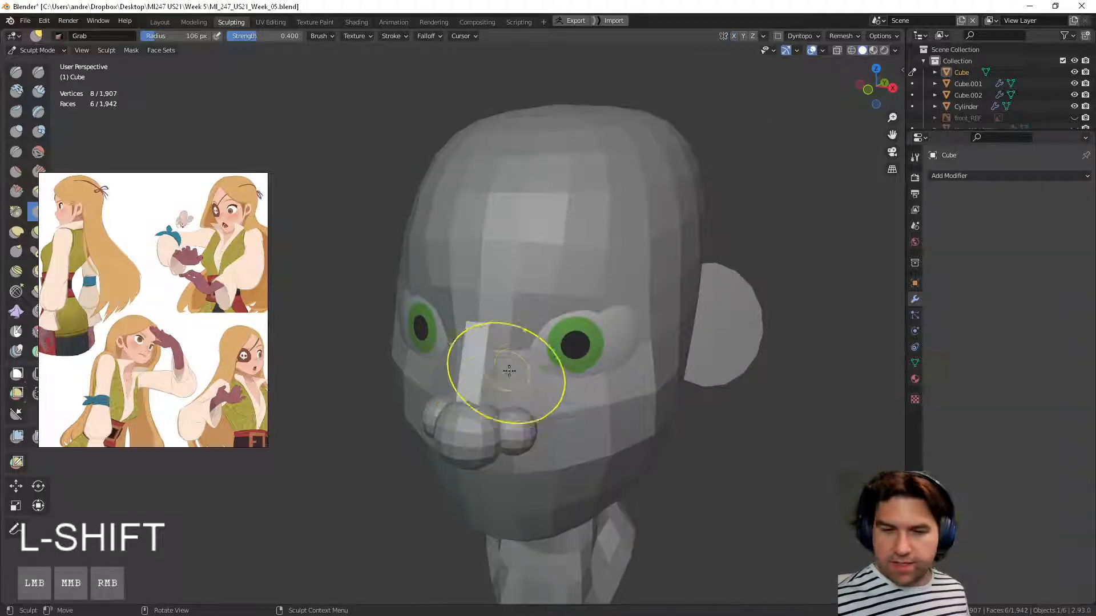
Step: Try to voxel remesh the nose bridge cube, undo it, and test a Grab stroke on the blocky shape
key(r)
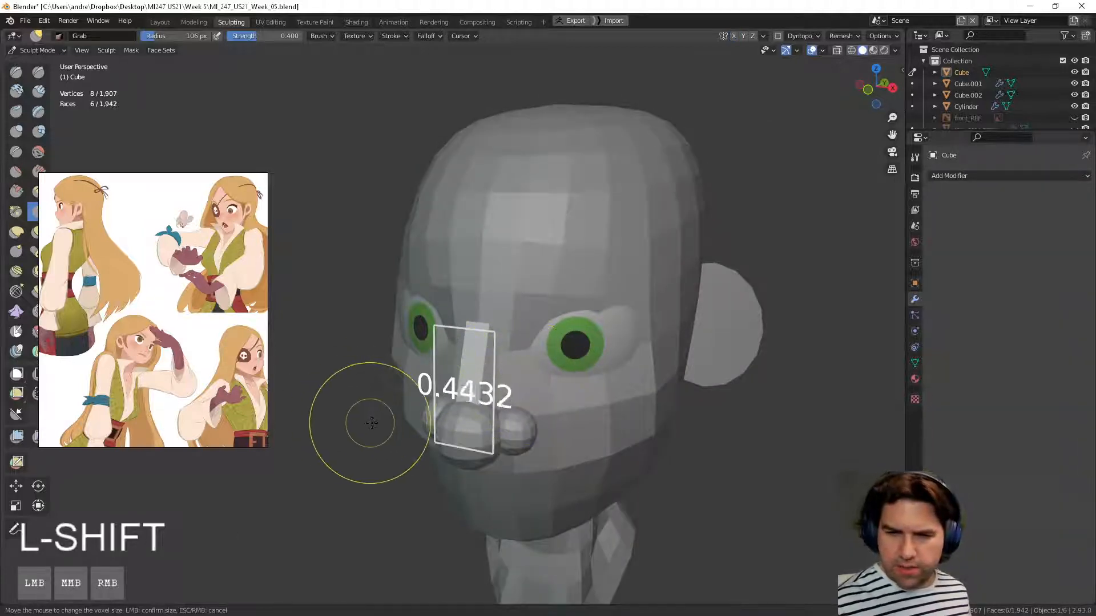
click(440, 415)
key(ctrl+r)
key(ctrl+z)
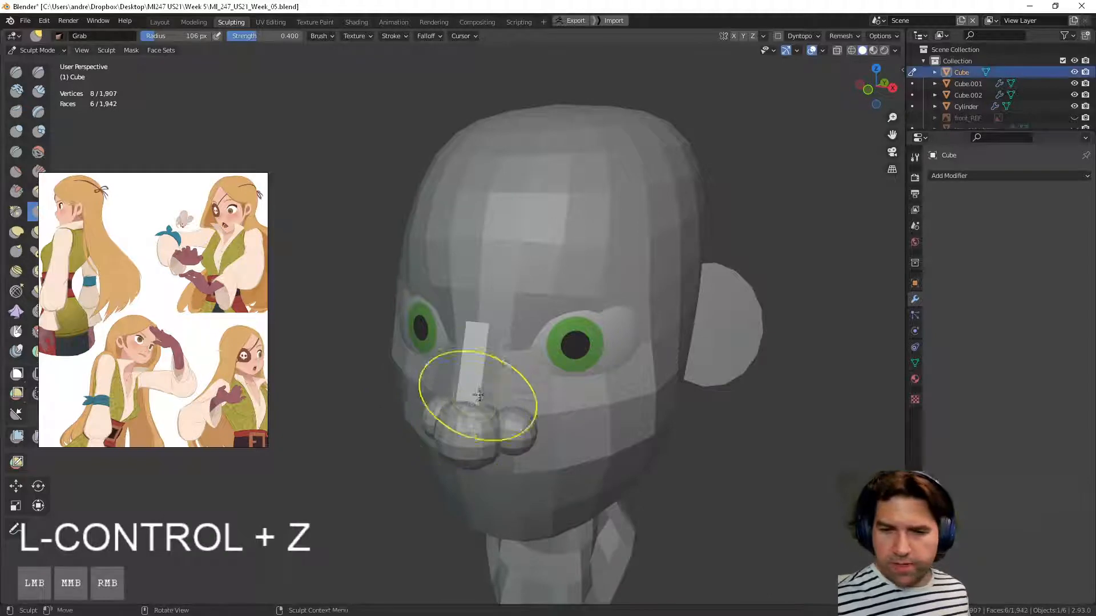
click(853, 36)
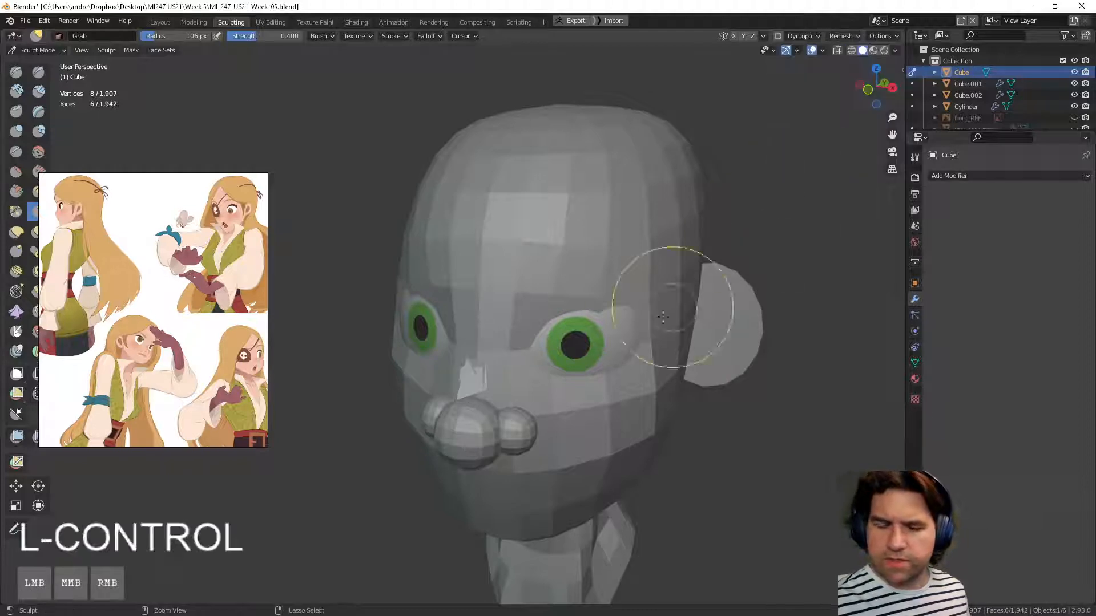
mouse_move(661, 318)
middle_down()
mouse_move(526, 416)
mouse_move(499, 423)
mouse_move(435, 389)
middle_up()
drag(435, 389, 423, 339)
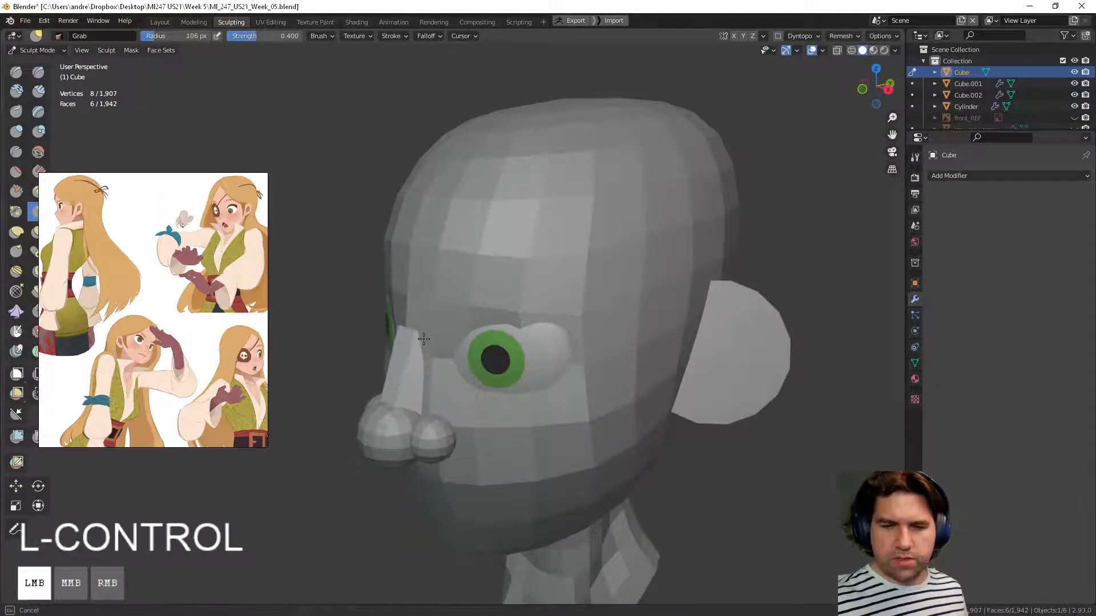
mouse_move(448, 338)
middle_down()
mouse_move(587, 354)
mouse_move(577, 342)
mouse_move(582, 318)
mouse_move(575, 330)
mouse_move(496, 339)
mouse_move(505, 354)
middle_up()
Step: Add four evenly spaced loop cuts across the nose bridge cube in Edit Mode and return to Object Mode
key(ctrl+Tab)
click(647, 330)
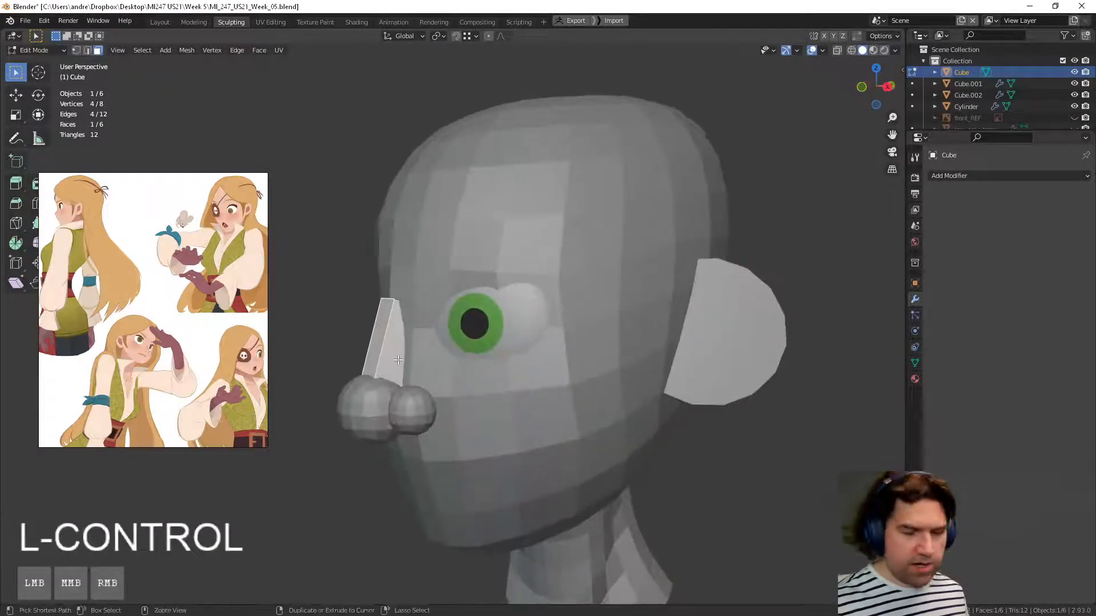
key(ctrl+r)
click(397, 360)
right_click(397, 359)
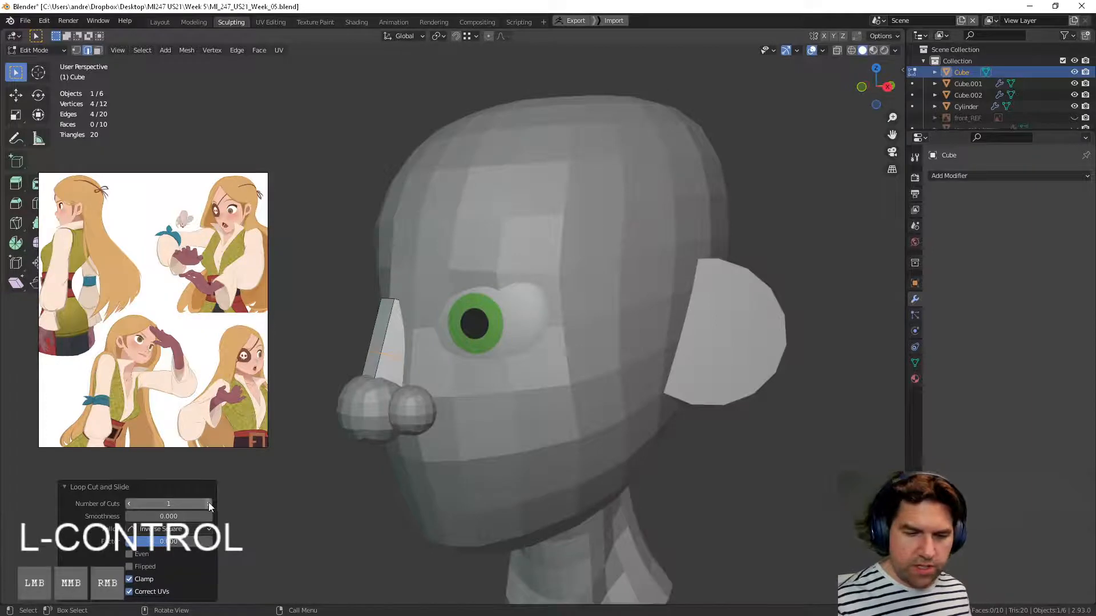
key(ctrl+Tab)
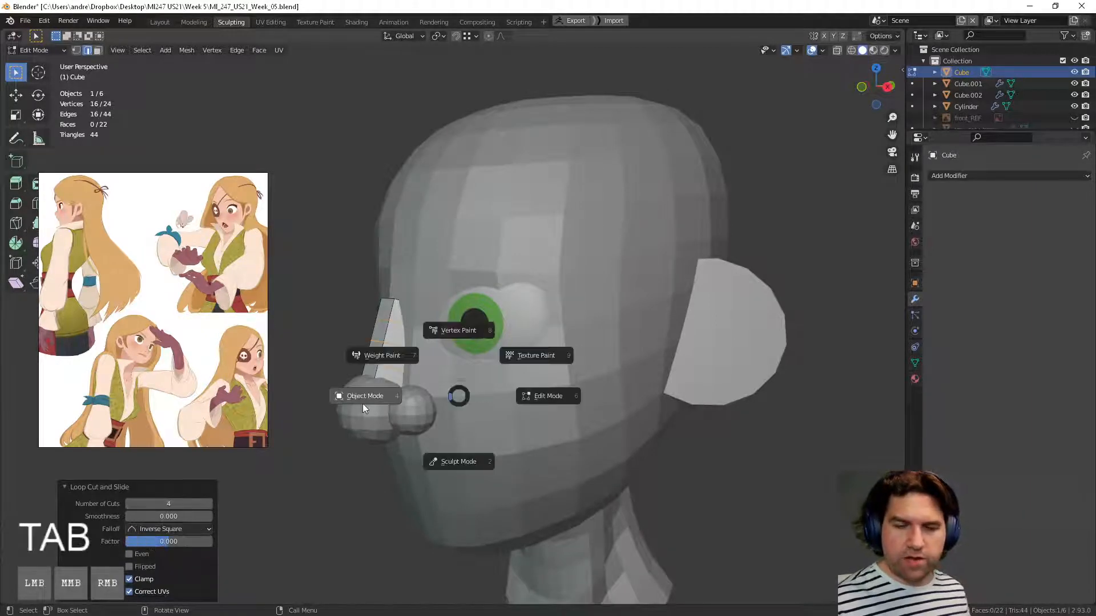
click(362, 403)
Step: Switch the nose bridge to Sculpt Mode, undo the one-sided test stroke, and enable X-axis symmetry
middle_drag(343, 441, 408, 438)
click(475, 341)
middle_drag(474, 341, 478, 352)
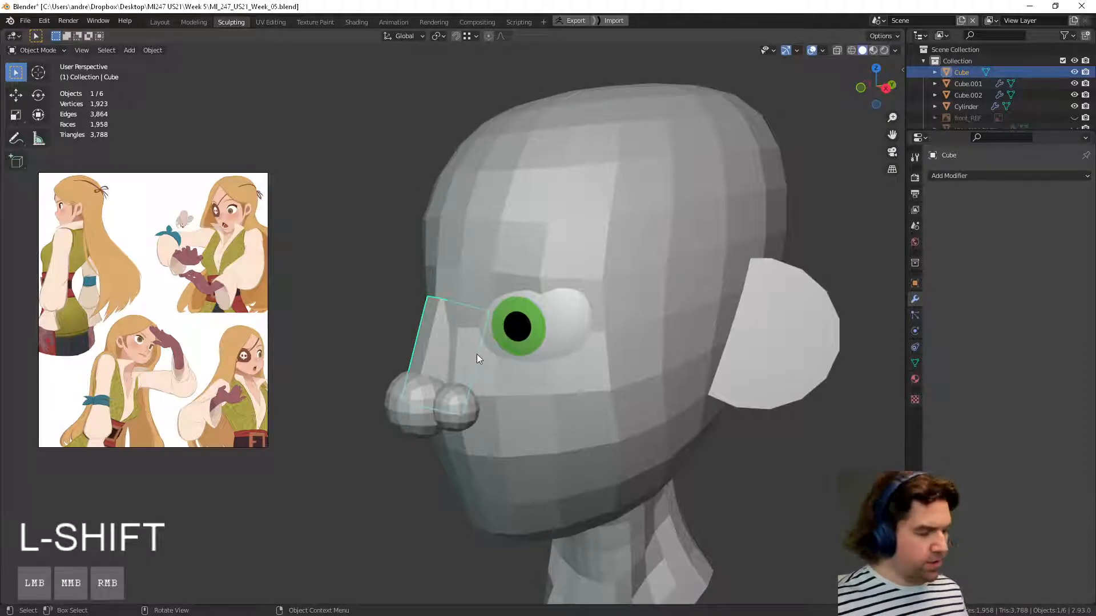
key(ctrl+Tab)
click(474, 423)
drag(378, 330, 403, 331)
key(ctrl+z)
middle_drag(409, 326, 451, 350)
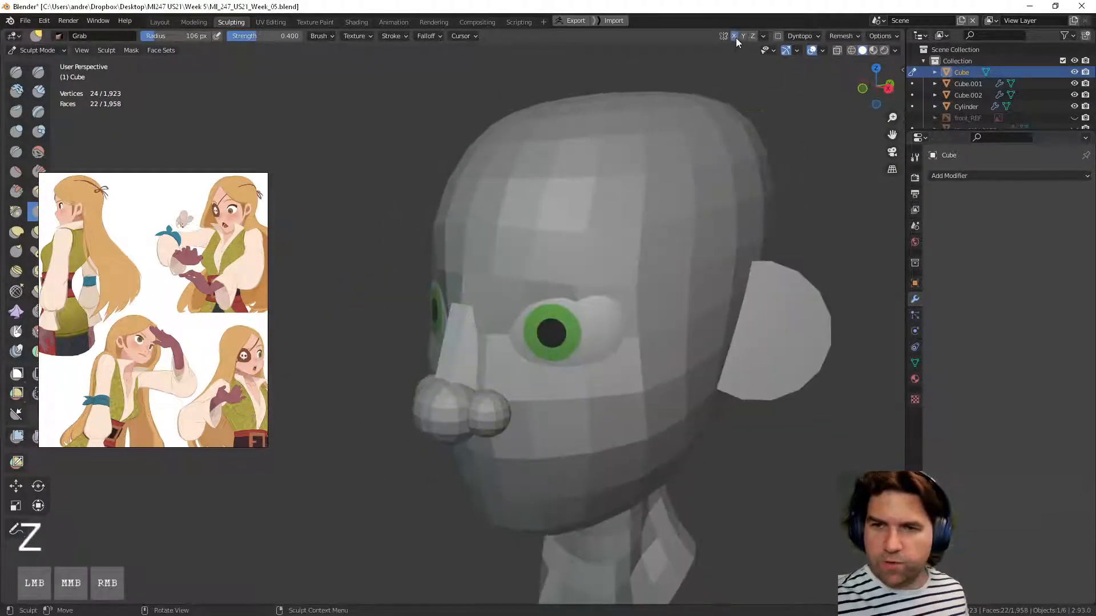
Step: Curve the nose bridge profile with Grab strokes, pulling its lower part outward and slimming the upper end toward the brow
middle_drag(502, 320, 436, 349)
drag(425, 354, 419, 358)
middle_drag(419, 358, 399, 365)
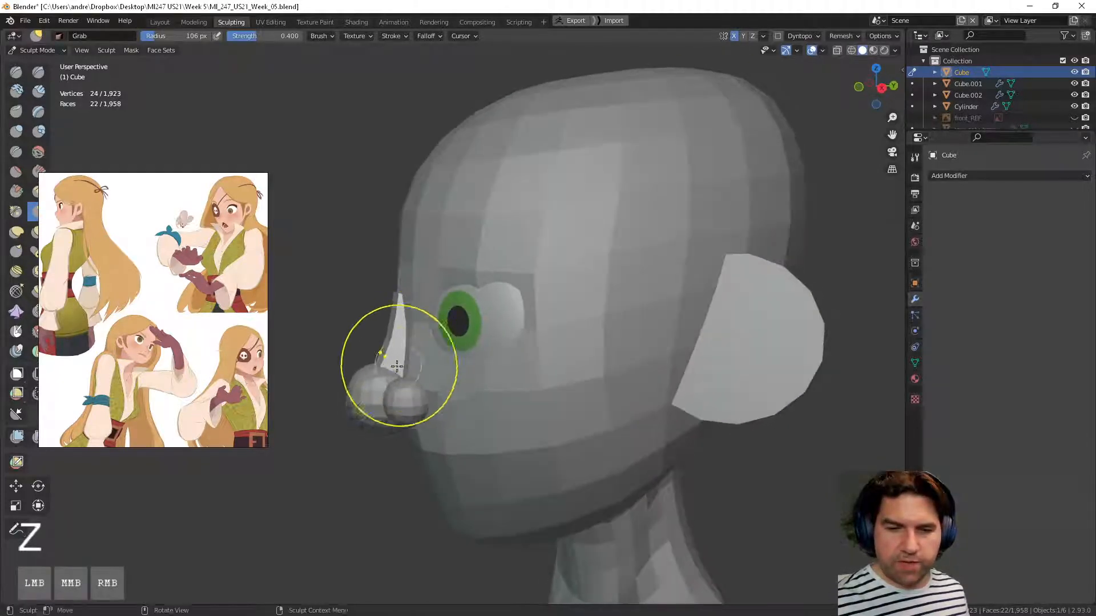
drag(398, 365, 368, 360)
middle_drag(395, 346, 374, 351)
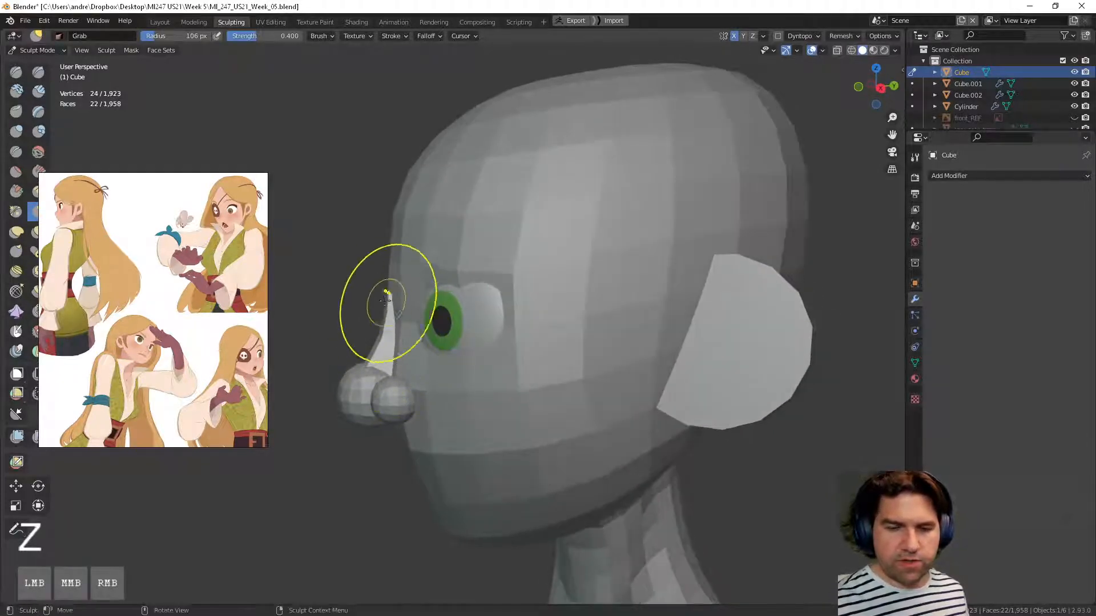
drag(389, 303, 392, 299)
middle_drag(367, 306, 383, 330)
drag(368, 326, 390, 320)
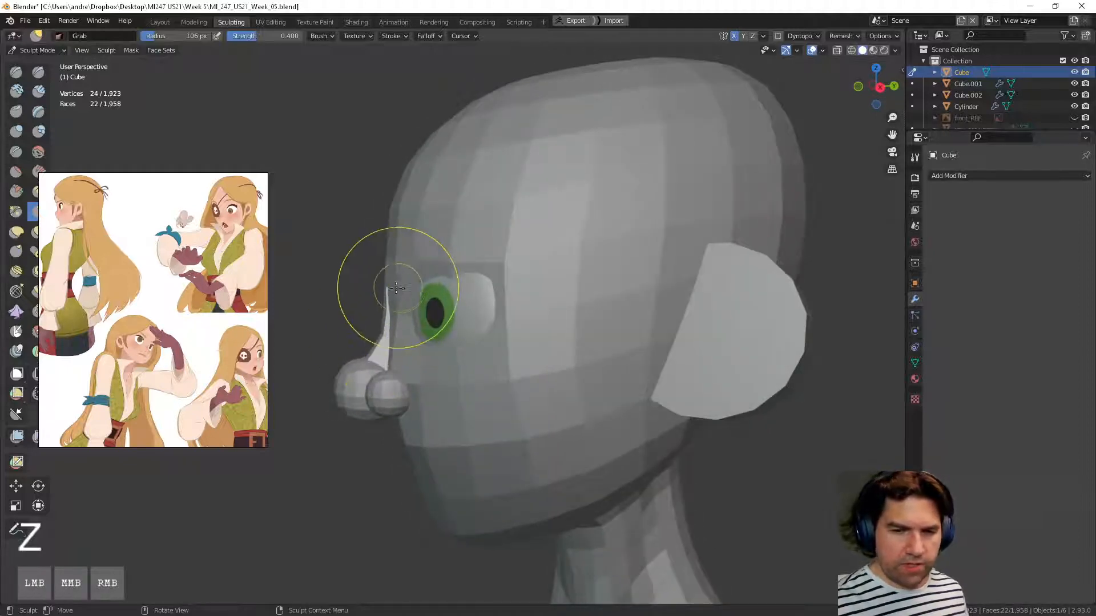
Step: Transfer sculpting to the head, set the Grab radius to 144 px, and reshape the area between the eyes behind the nose bridge
key(d)
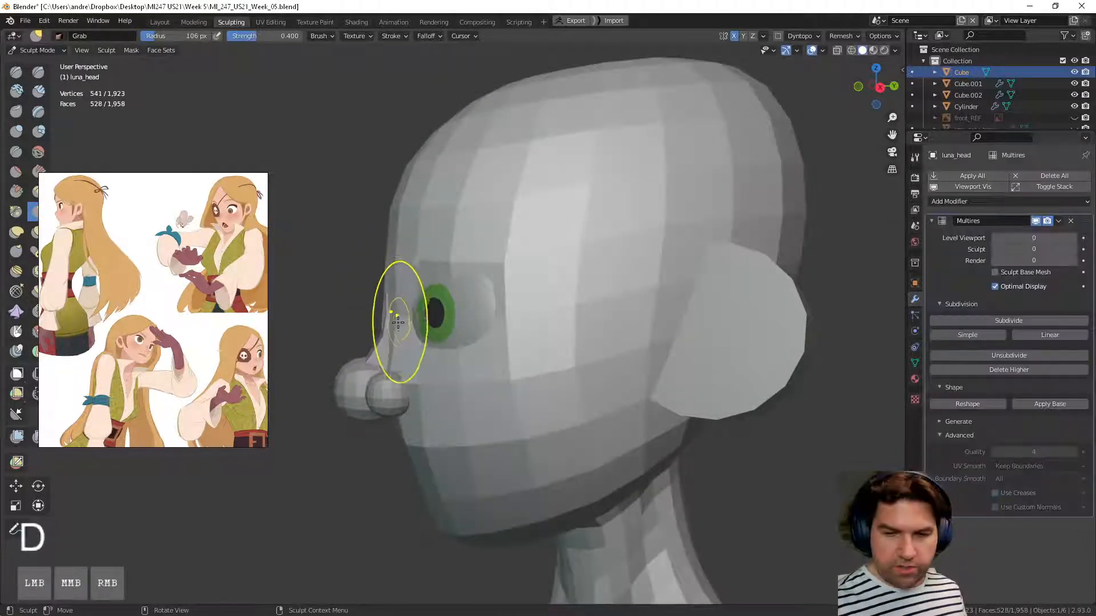
key(f)
click(489, 325)
drag(392, 313, 414, 316)
middle_drag(414, 317, 408, 314)
drag(396, 265, 392, 256)
middle_drag(392, 256, 456, 306)
drag(479, 349, 435, 336)
middle_drag(431, 335, 540, 332)
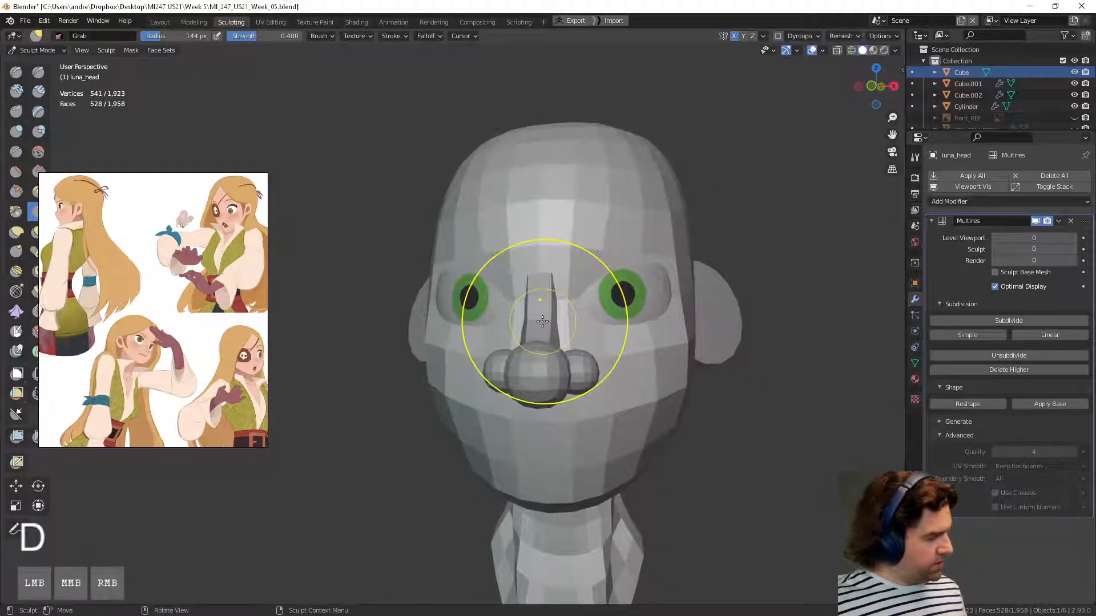
Step: Transfer sculpting to the nose bridge, set the Grab radius to 79 px, and flare its upper corners toward the brows
key(alt+q)
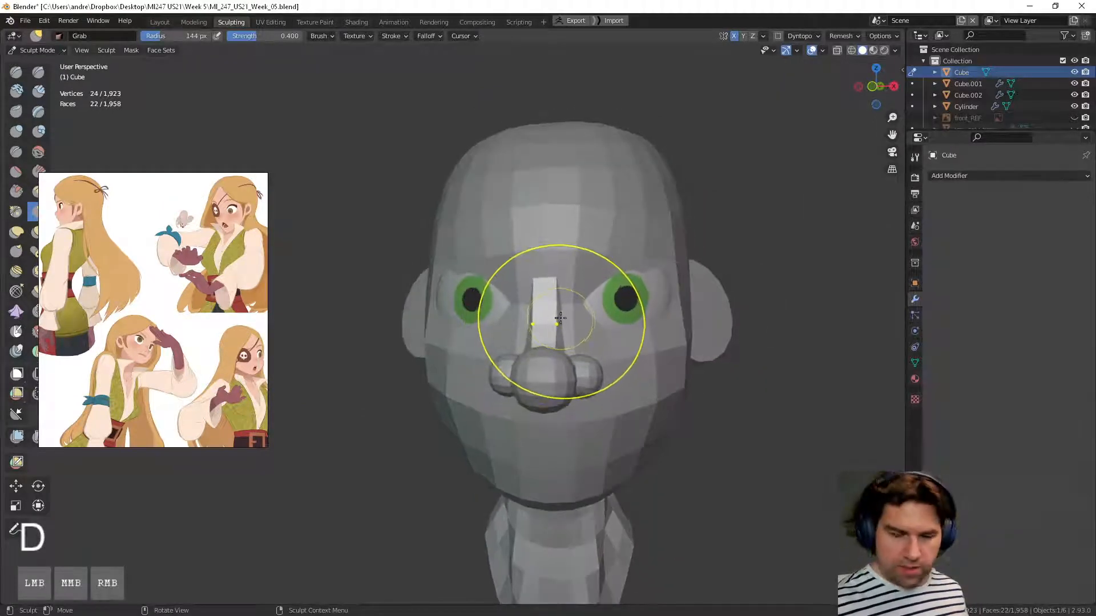
key(f)
click(527, 319)
drag(527, 319, 557, 322)
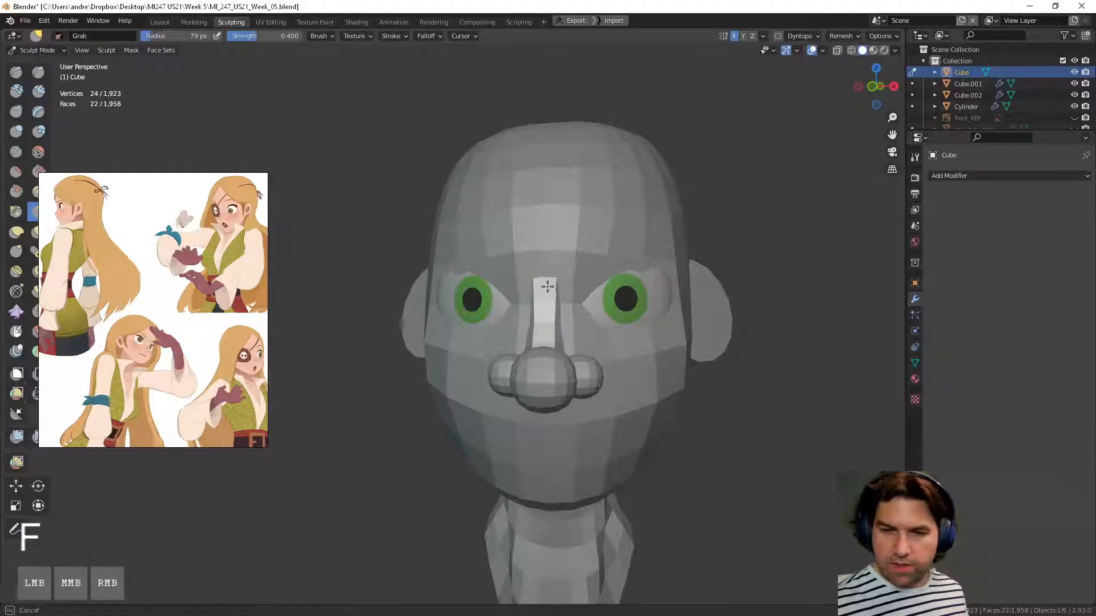
drag(566, 256, 566, 249)
key(ctrl+z)
middle_drag(601, 259, 533, 289)
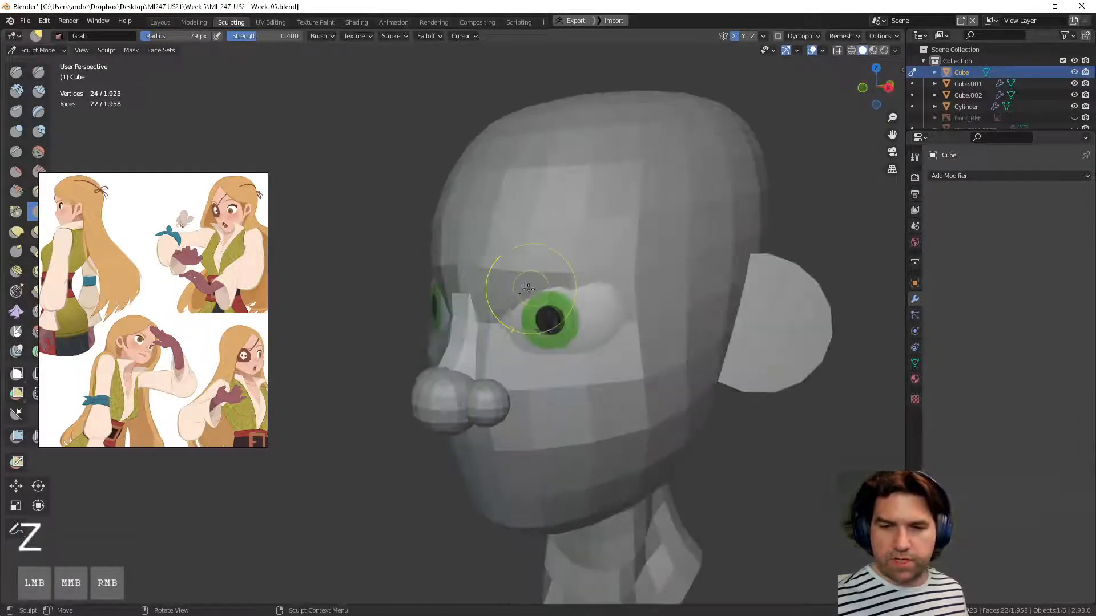
drag(473, 303, 444, 286)
middle_drag(443, 286, 577, 296)
drag(563, 308, 593, 296)
middle_drag(606, 289, 604, 274)
drag(551, 295, 546, 311)
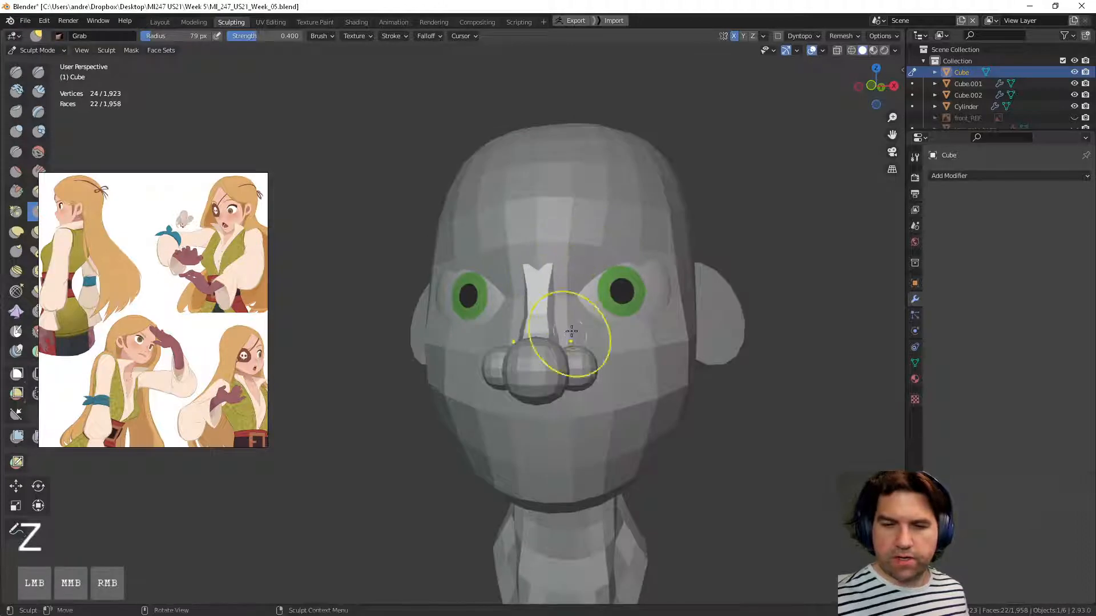
Step: Transfer sculpting to the nose tip, set the Grab radius to 105 px, and push its front and underside upward
middle_drag(571, 331, 526, 383)
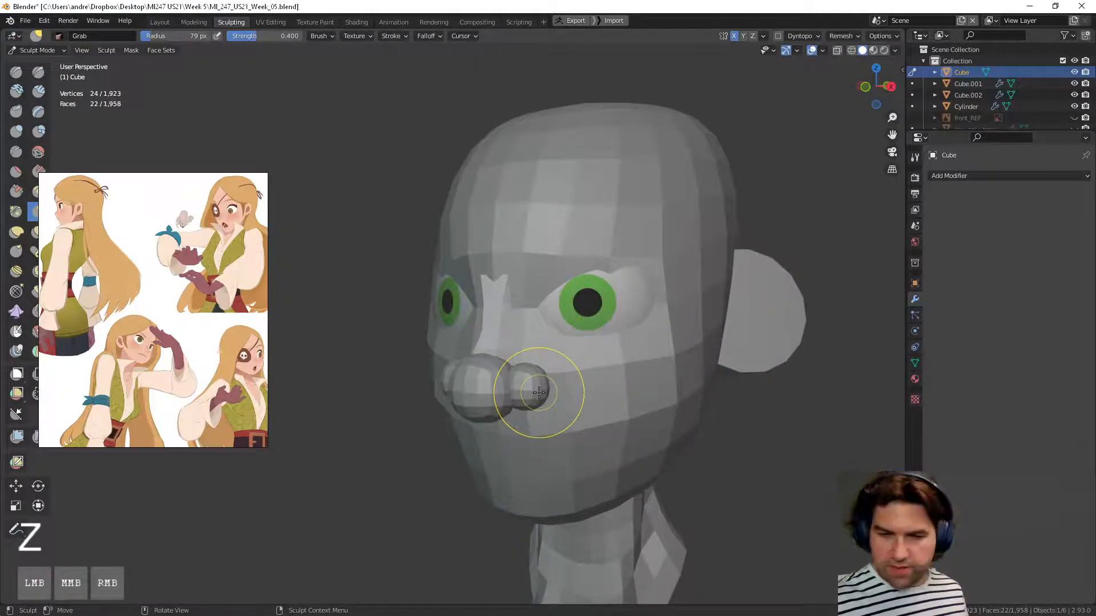
key(f)
click(535, 393)
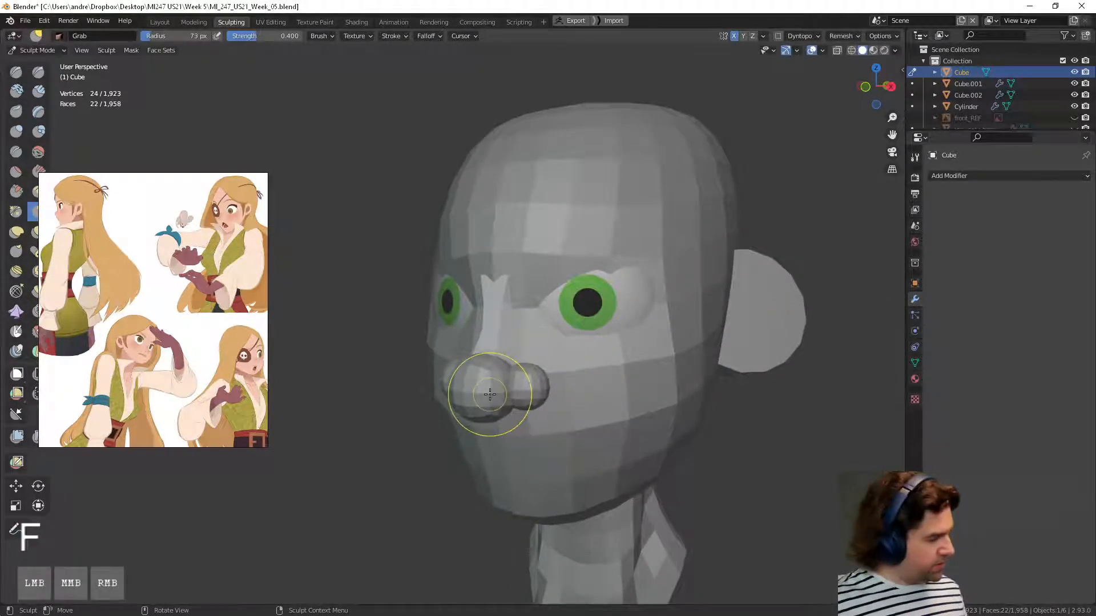
key(alt+q)
middle_drag(490, 394, 476, 389)
key(f)
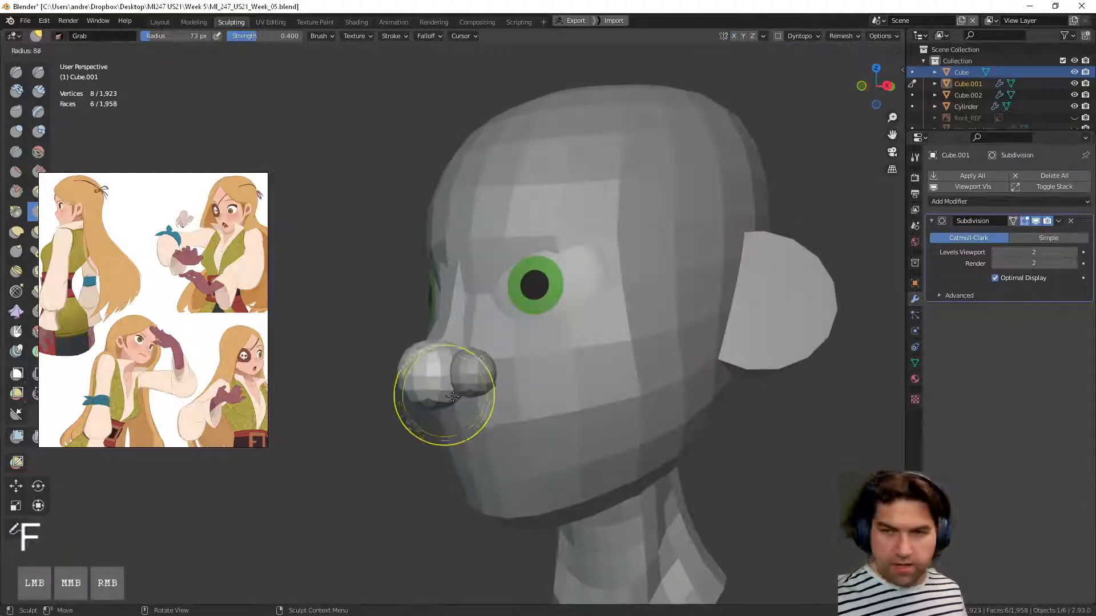
click(500, 396)
middle_drag(473, 348, 454, 354)
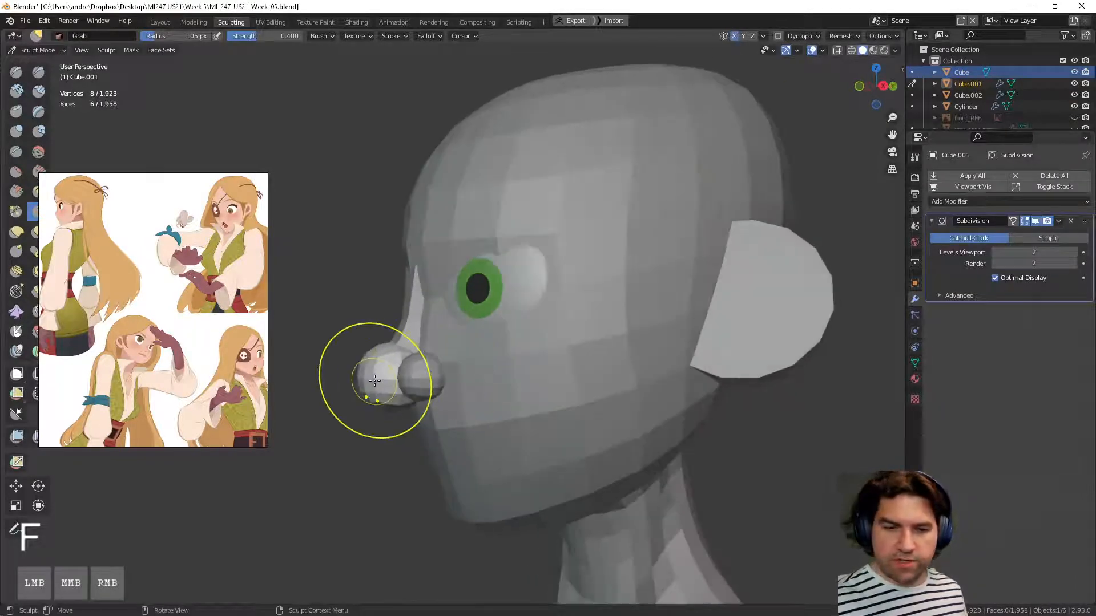
drag(364, 377, 367, 368)
drag(394, 374, 394, 350)
Step: Undo the last nose tip stroke and nudge the nose tip upward with Grab
middle_drag(394, 351, 540, 406)
drag(541, 407, 541, 406)
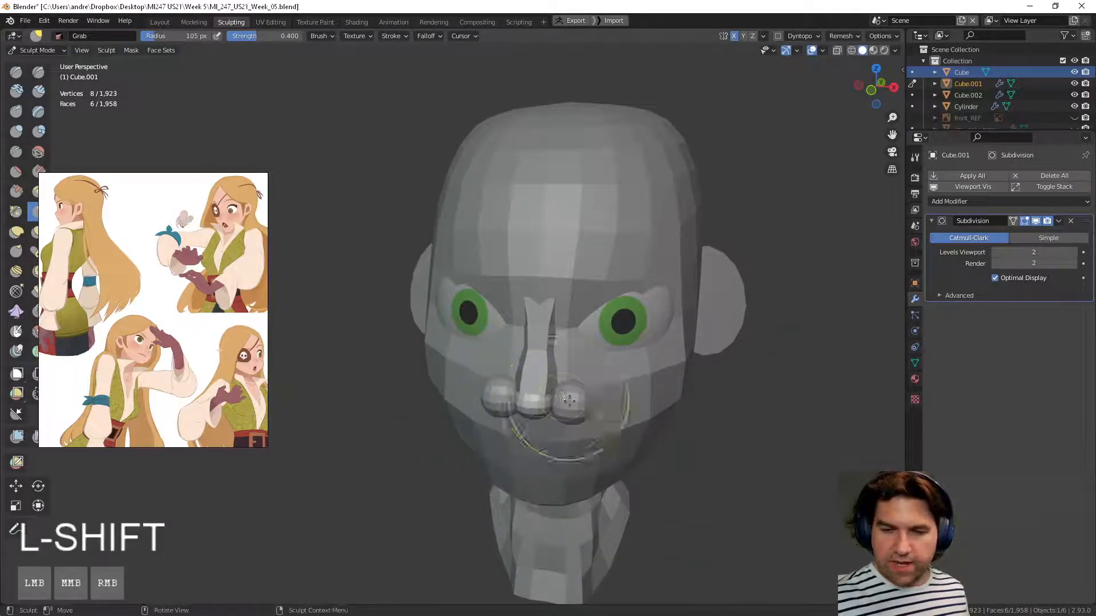
middle_drag(553, 411, 444, 388)
key(ctrl+z)
drag(435, 378, 440, 368)
middle_drag(451, 372, 414, 365)
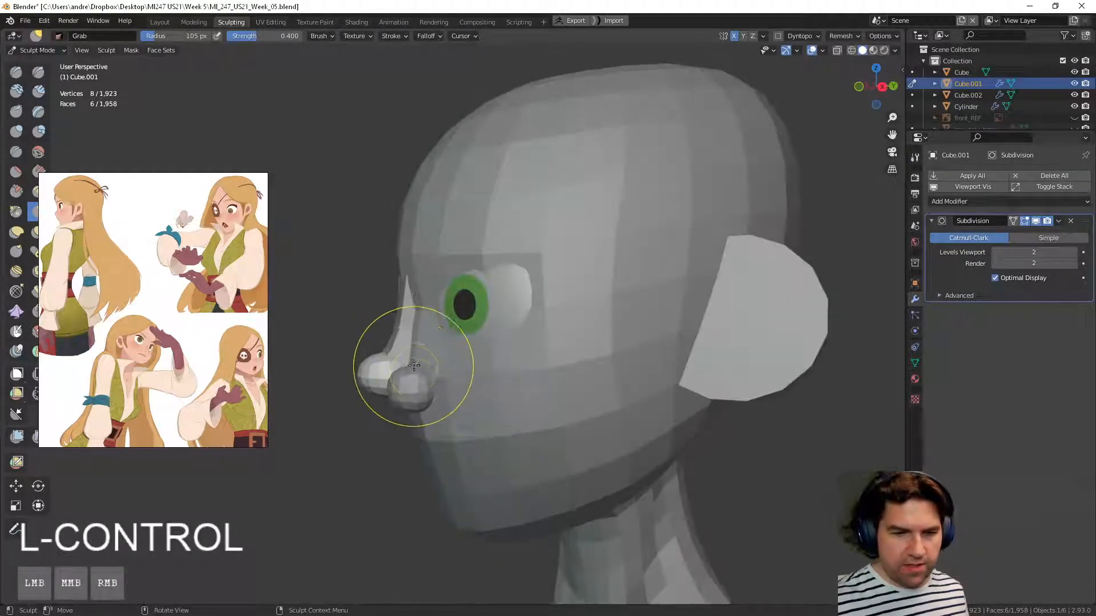
Step: Set the Grab radius to 71 px and apply the nose tip's Subdivision modifier
key(f)
click(403, 375)
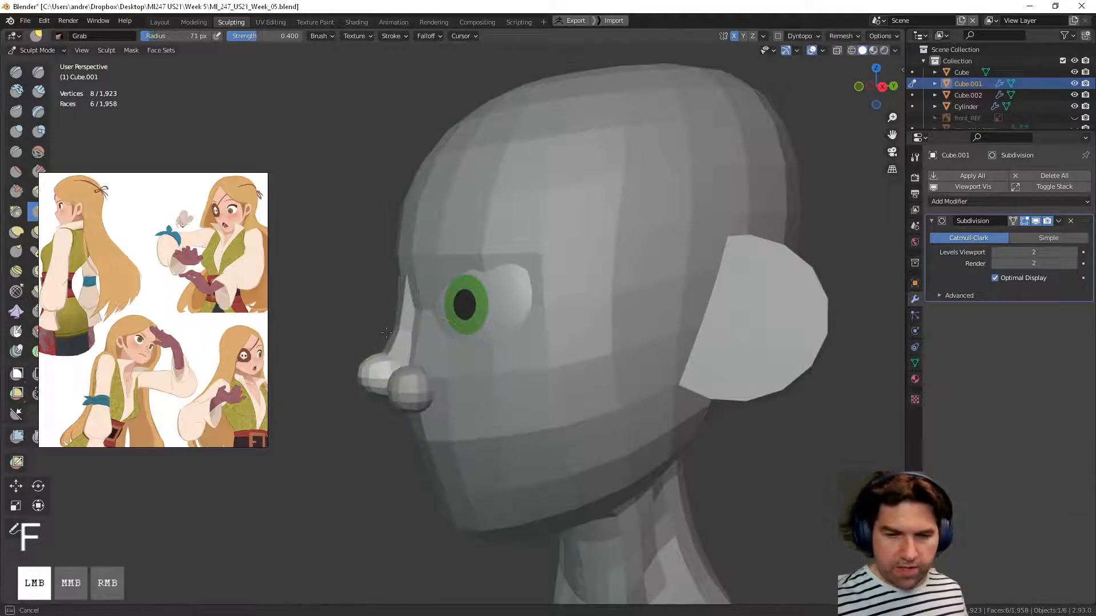
middle_drag(399, 336, 440, 368)
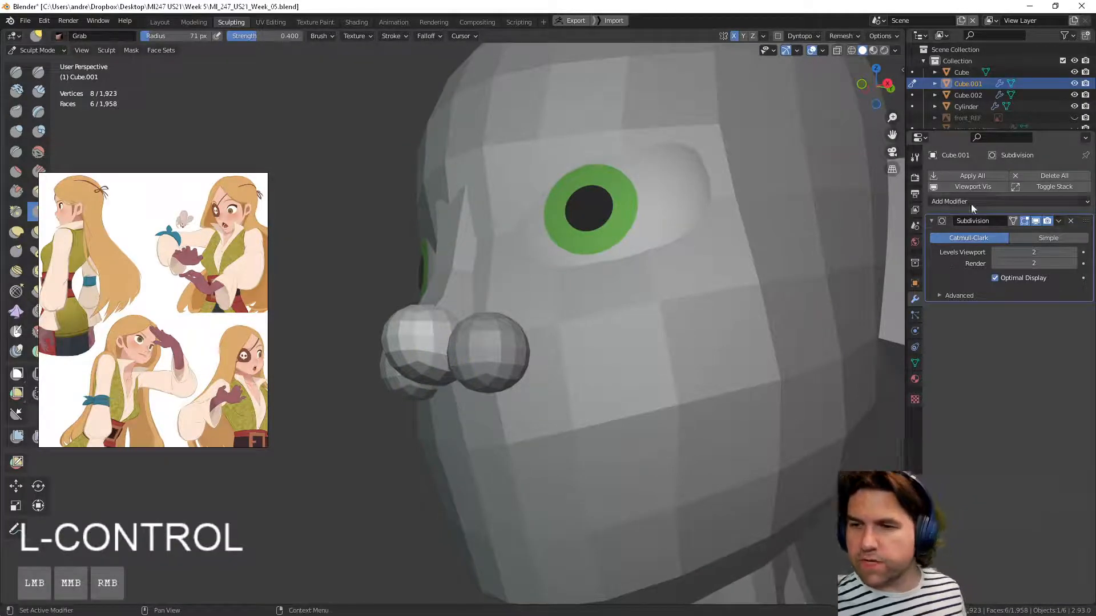
click(979, 176)
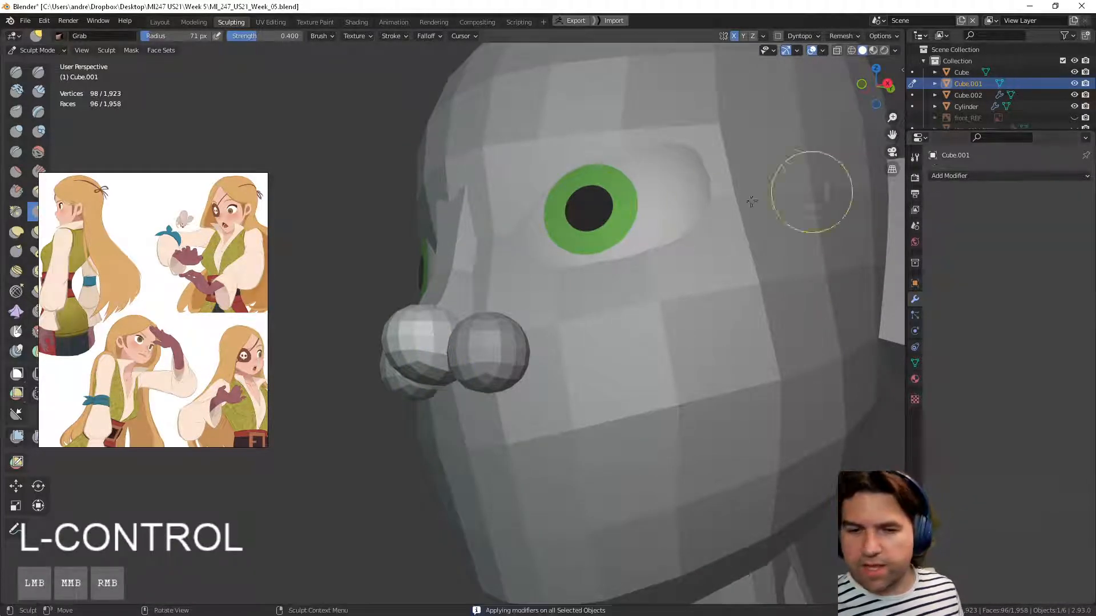
Step: Refine the nose tip's rounded shape with small Grab strokes on its front and upper side
mouse_move(807, 191)
middle_down()
mouse_move(421, 307)
mouse_move(372, 394)
mouse_move(395, 319)
middle_up()
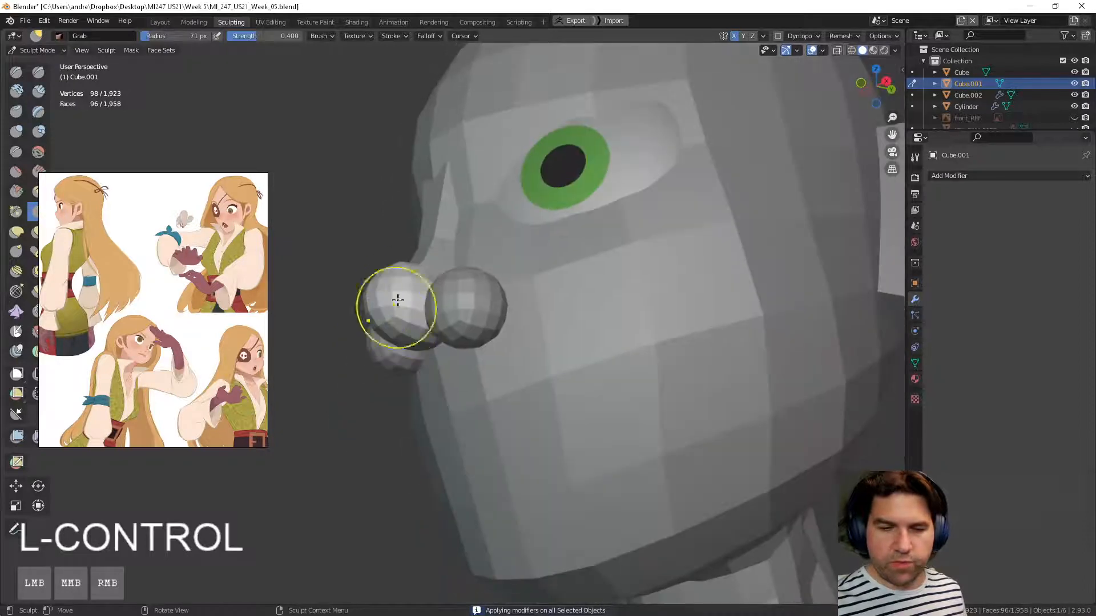
drag(403, 285, 402, 297)
middle_drag(401, 297, 396, 340)
mouse_move(369, 371)
mouse_down()
mouse_move(369, 387)
mouse_move(370, 368)
mouse_up()
middle_drag(371, 365, 367, 355)
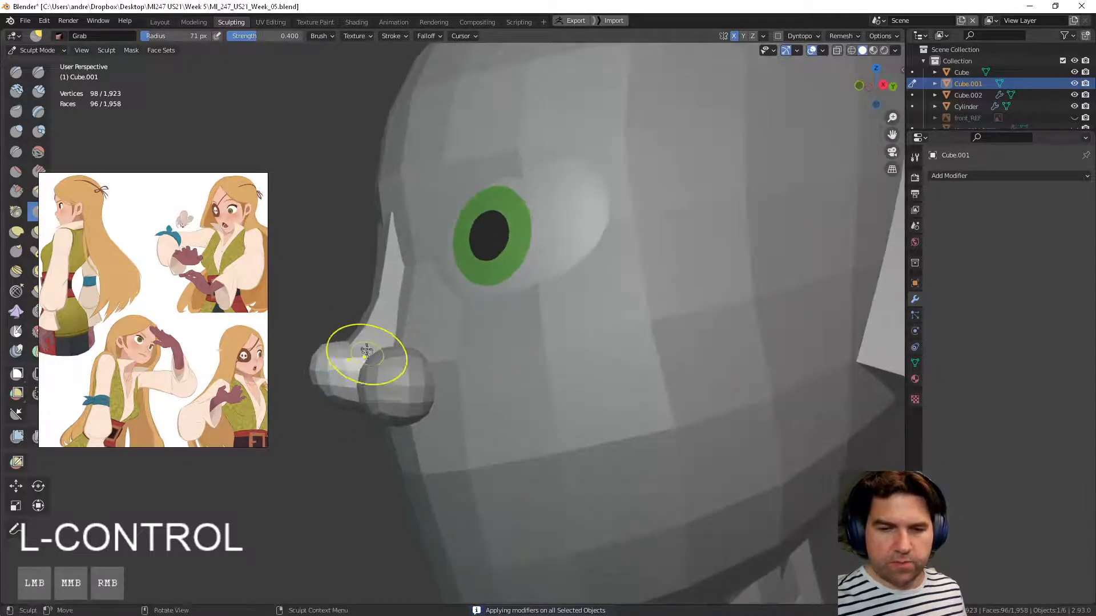
mouse_move(367, 355)
mouse_down()
mouse_move(329, 355)
mouse_move(355, 355)
mouse_up()
middle_drag(404, 348, 434, 320)
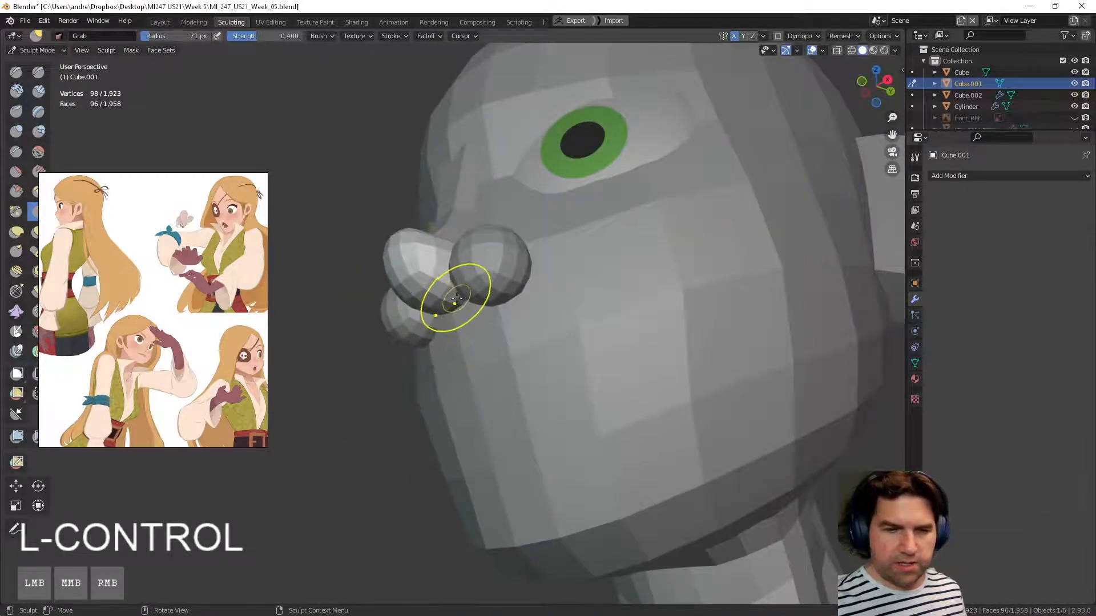
Step: Pull the nose tip's underside downward into a point and refine its shape with small Grab strokes
mouse_move(456, 298)
mouse_down()
mouse_move(464, 318)
mouse_move(452, 330)
mouse_up()
middle_drag(453, 330, 513, 232)
drag(513, 232, 504, 228)
middle_drag(505, 228, 556, 199)
drag(573, 194, 575, 181)
mouse_move(574, 211)
middle_down()
mouse_move(597, 248)
mouse_move(551, 335)
middle_up()
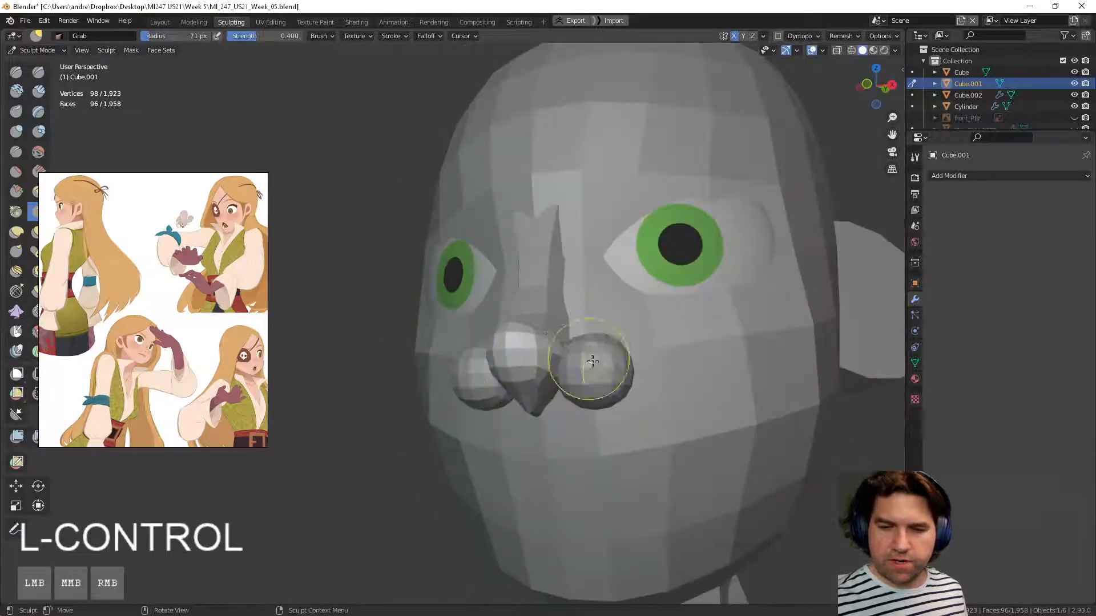
Step: Transfer sculpting to the nostrils and apply their Subdivision modifier, keeping the Mirror modifier
key(d)
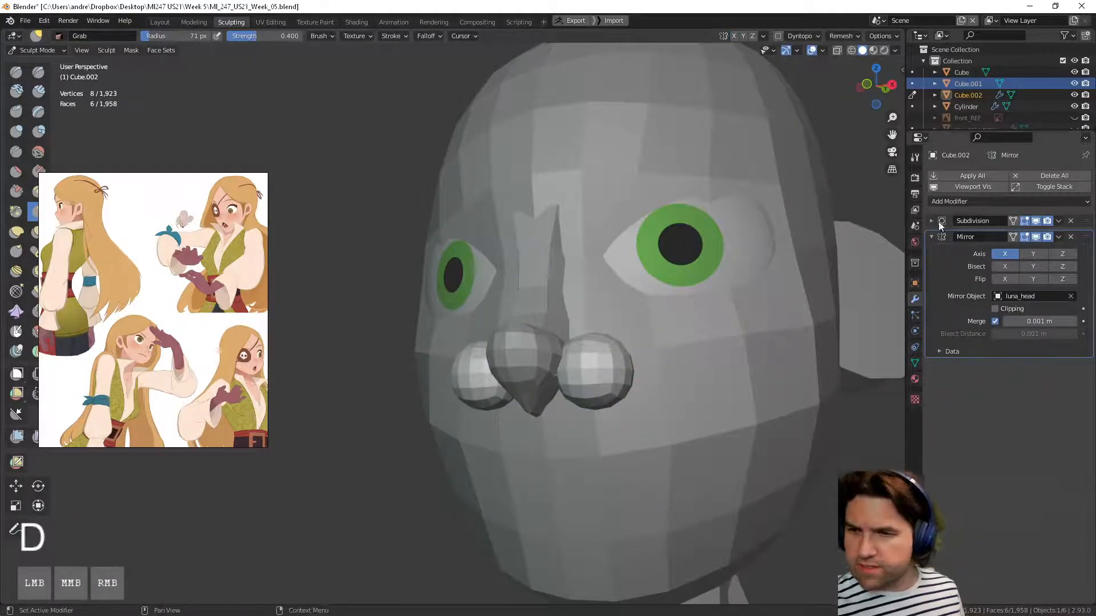
click(932, 221)
click(1059, 221)
click(1056, 231)
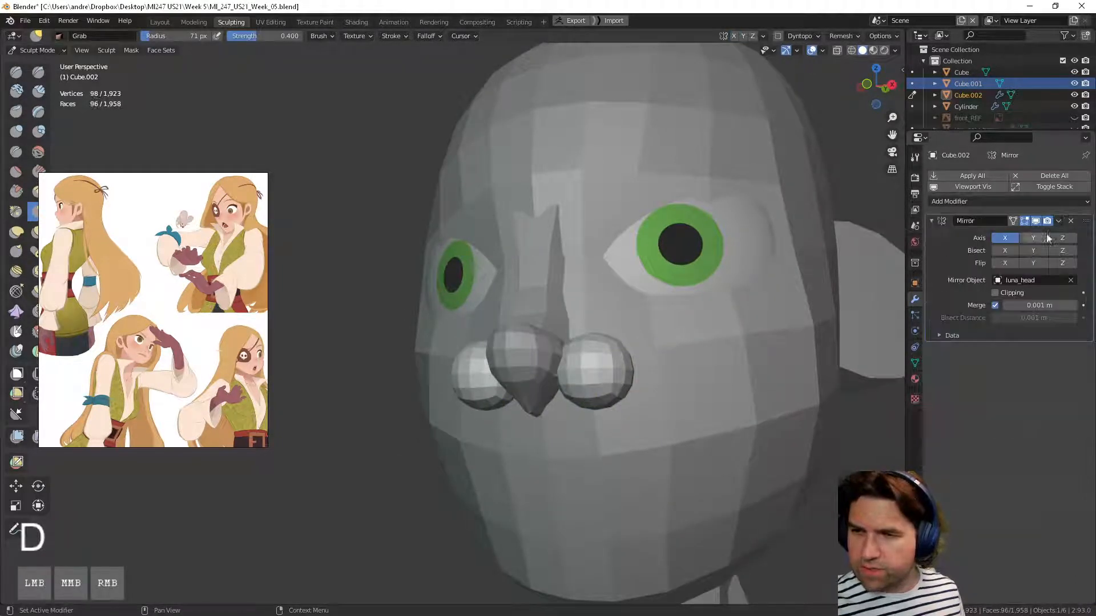
Step: Set the Grab radius to 117 px and push the nostril closer to the side of the nose
middle_drag(619, 365, 501, 428)
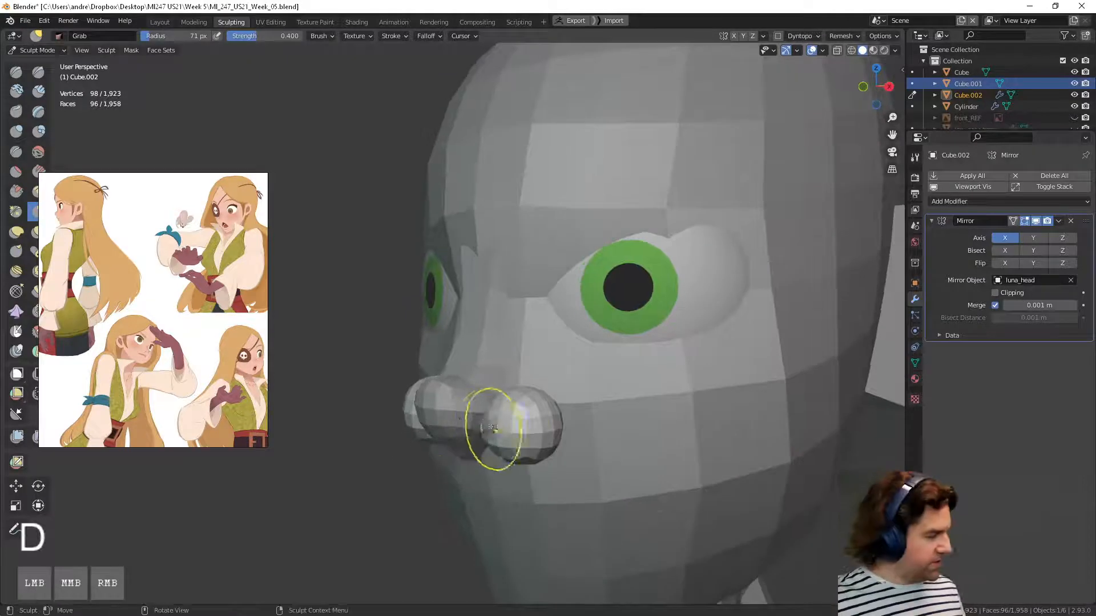
key(f)
click(519, 429)
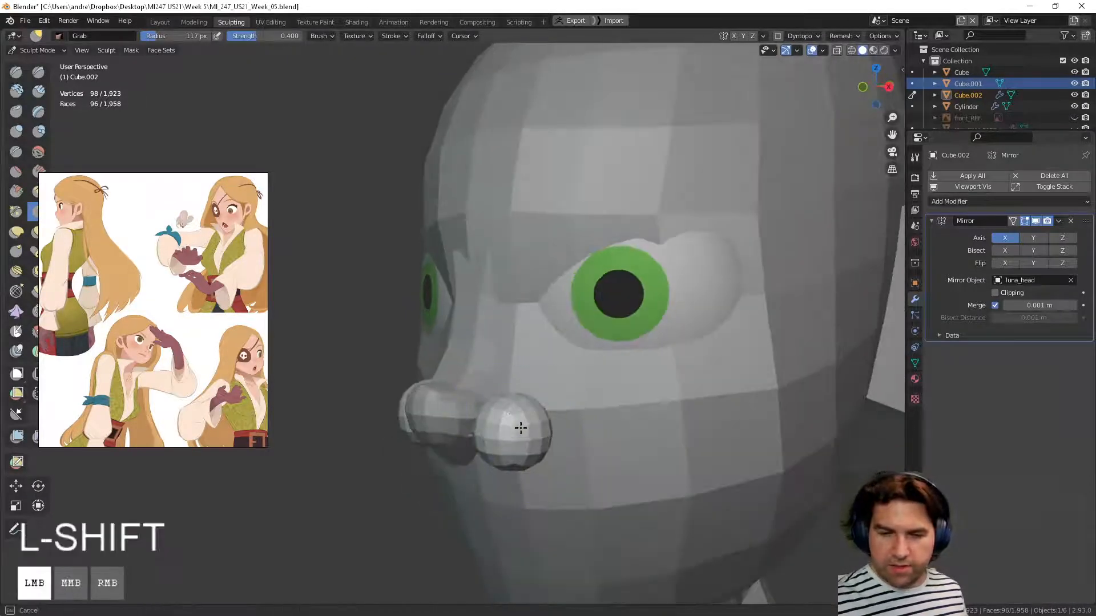
mouse_move(507, 426)
mouse_down()
mouse_move(516, 432)
mouse_move(522, 419)
mouse_up()
middle_drag(508, 408, 465, 394)
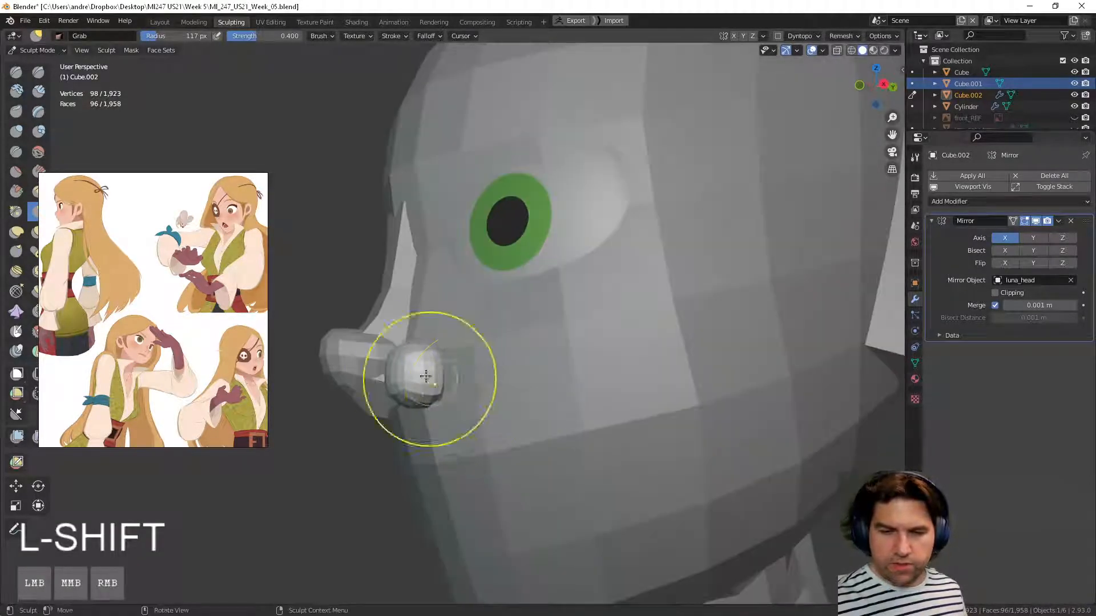
Step: Try to pull the nostril forward and up toward the nose tip with Grab
drag(430, 380, 388, 345)
middle_drag(396, 355, 520, 304)
key(ctrl+z)
key(ctrl+z)
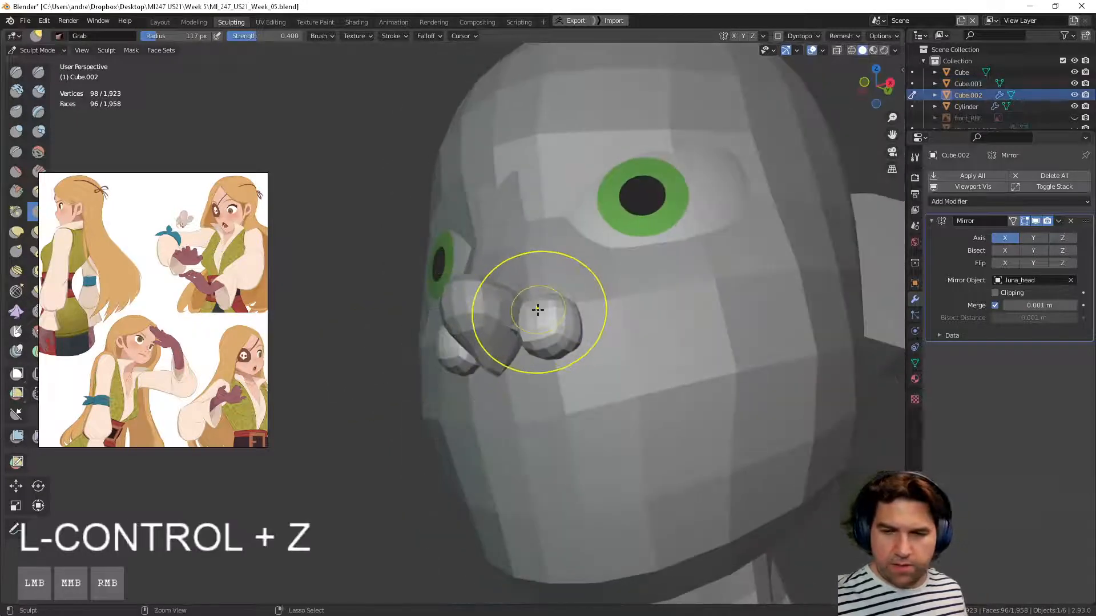
Step: Stretch the nostril up alongside the nose tip and lift its rear end to form a wing
mouse_move(538, 311)
mouse_down()
mouse_move(494, 253)
mouse_move(522, 246)
mouse_up()
middle_drag(523, 245, 433, 379)
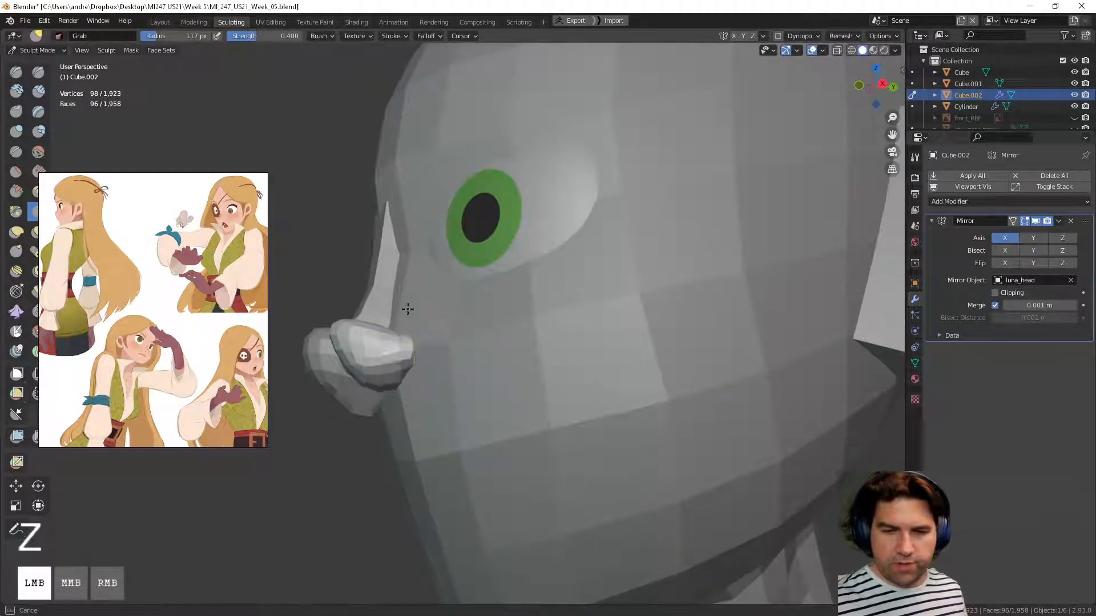
drag(386, 371, 415, 318)
middle_drag(414, 318, 416, 371)
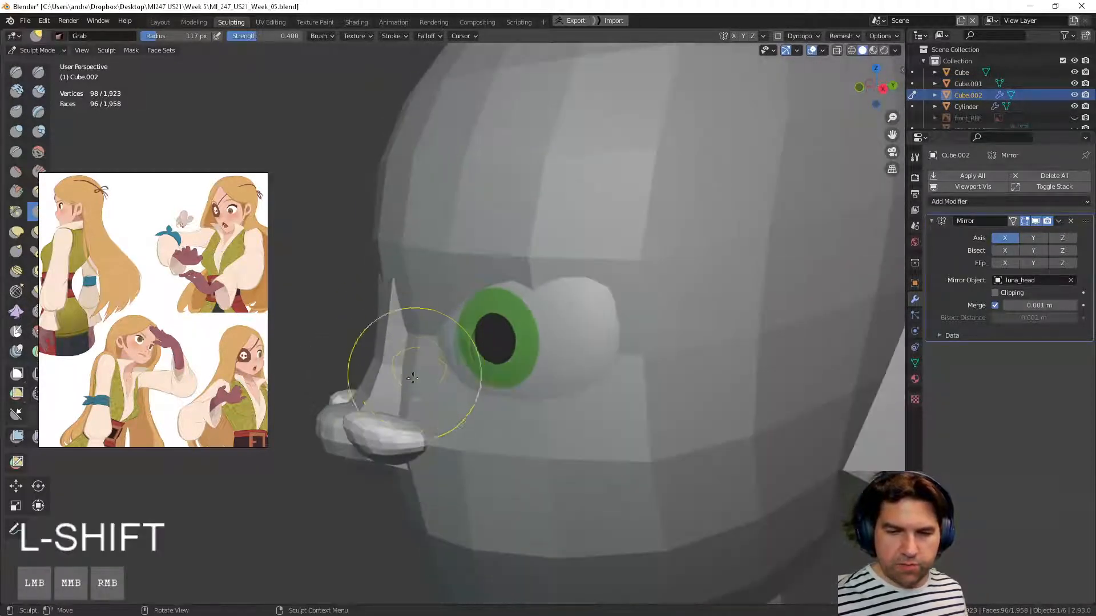
shift+drag(401, 426, 414, 391)
mouse_move(414, 391)
middle_down()
mouse_move(411, 369)
mouse_move(516, 336)
middle_up()
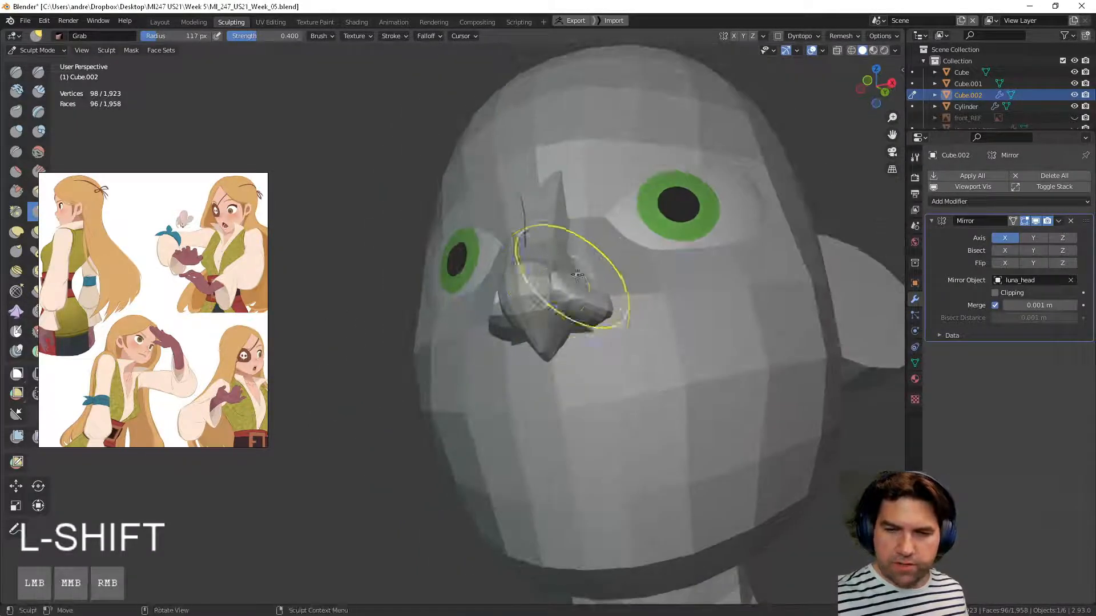
Step: Set the Grab radius to 84 px and refine the nostril wing, drawing its rear end downward
mouse_move(578, 274)
middle_down()
mouse_move(582, 343)
mouse_move(542, 410)
mouse_move(580, 406)
mouse_move(531, 365)
mouse_move(437, 344)
mouse_move(541, 253)
mouse_move(421, 257)
mouse_move(428, 318)
mouse_move(395, 383)
mouse_move(485, 306)
middle_up()
key(f)
click(536, 411)
shift+drag(436, 350, 437, 349)
middle_drag(453, 351, 449, 339)
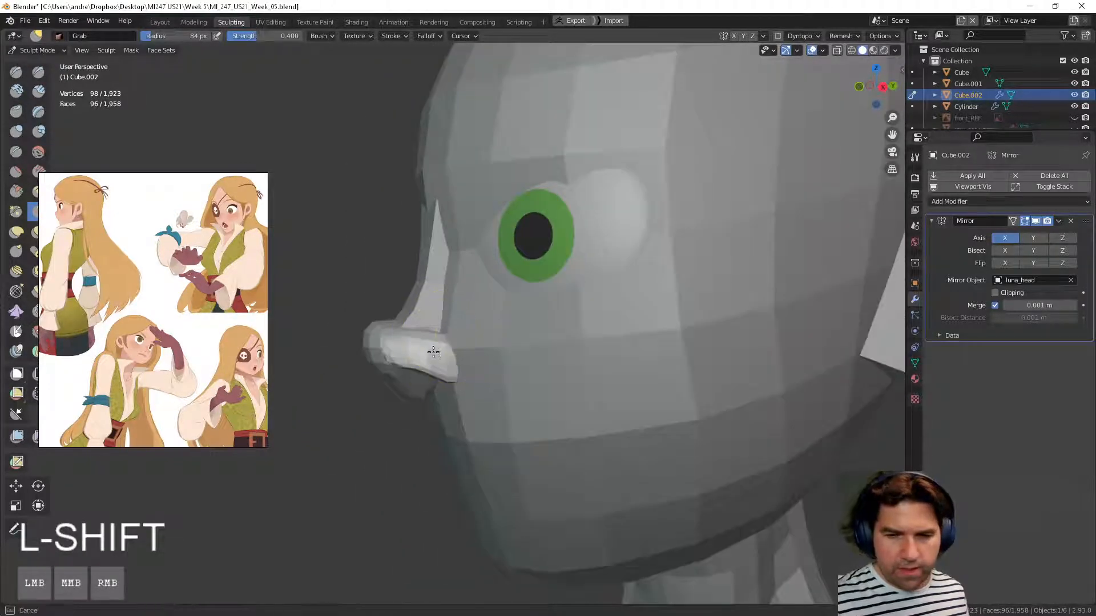
shift+drag(446, 340, 453, 375)
mouse_move(454, 376)
middle_down()
mouse_move(469, 330)
mouse_move(505, 292)
middle_up()
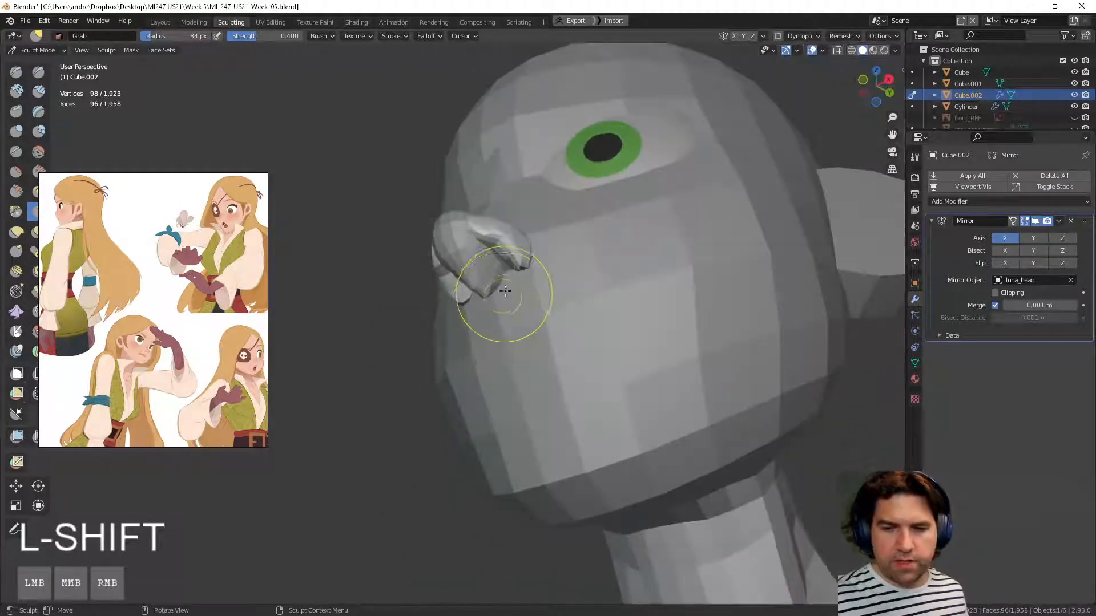
Step: Set the Grab radius to 83 px, transfer sculpting to the nose tip, and adjust its underside and front
key(f)
click(483, 269)
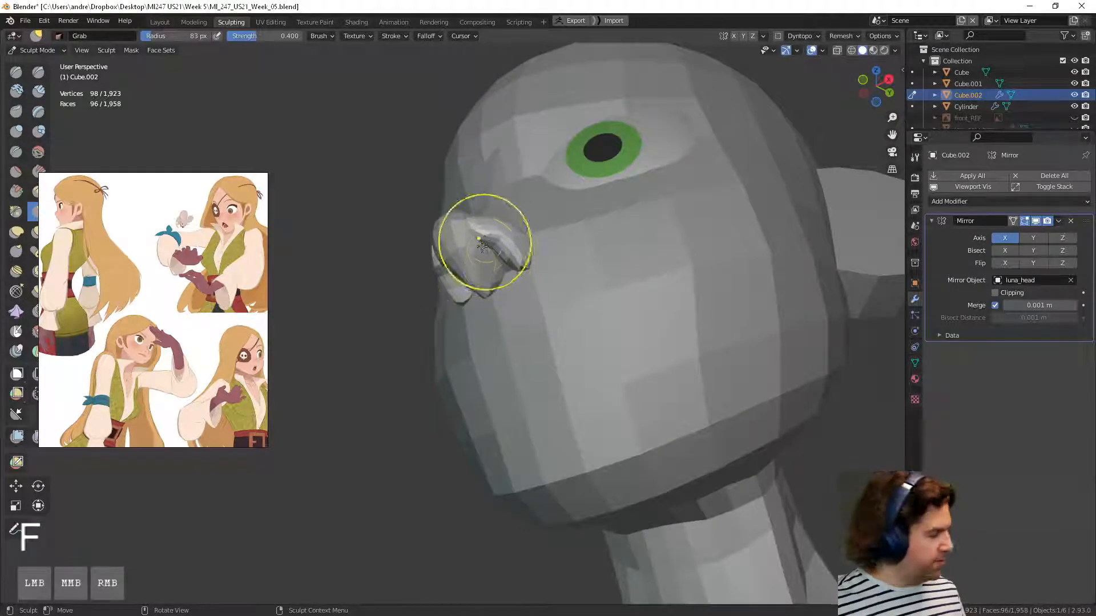
key(d)
middle_drag(479, 259, 529, 256)
drag(527, 254, 538, 290)
mouse_move(606, 266)
ctrl+middle_down()
mouse_move(599, 365)
mouse_move(491, 419)
ctrl+middle_up()
mouse_move(491, 420)
ctrl+middle_down()
mouse_move(486, 380)
mouse_move(416, 344)
ctrl+middle_up()
drag(416, 343, 401, 325)
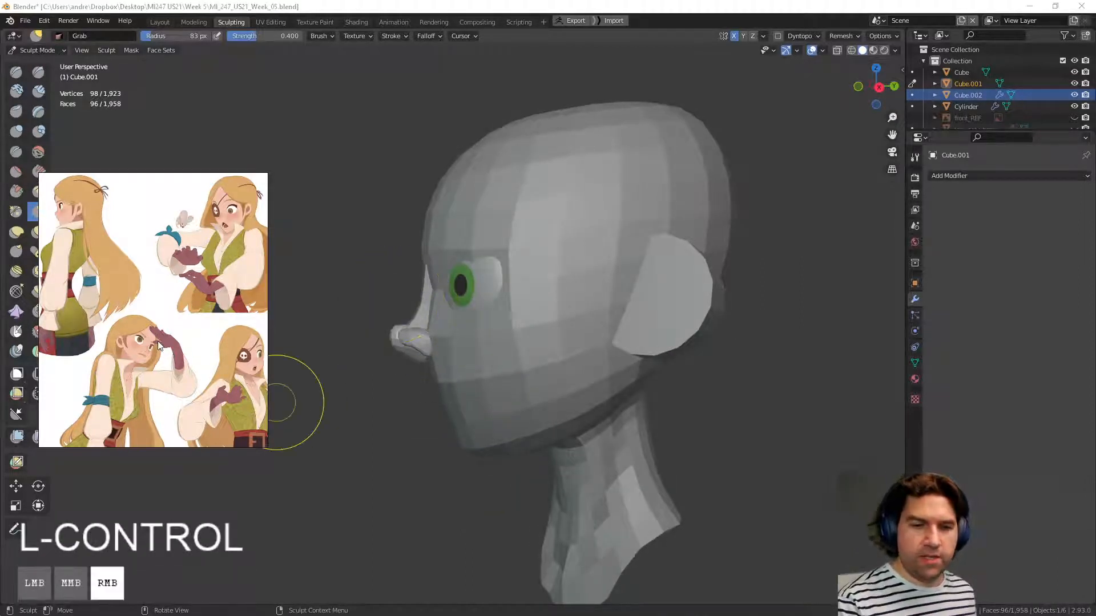
Step: Move the reference image aside, split off a narrow second 3D viewport, and set it to the Right orthographic view
right_drag(259, 399, 298, 547)
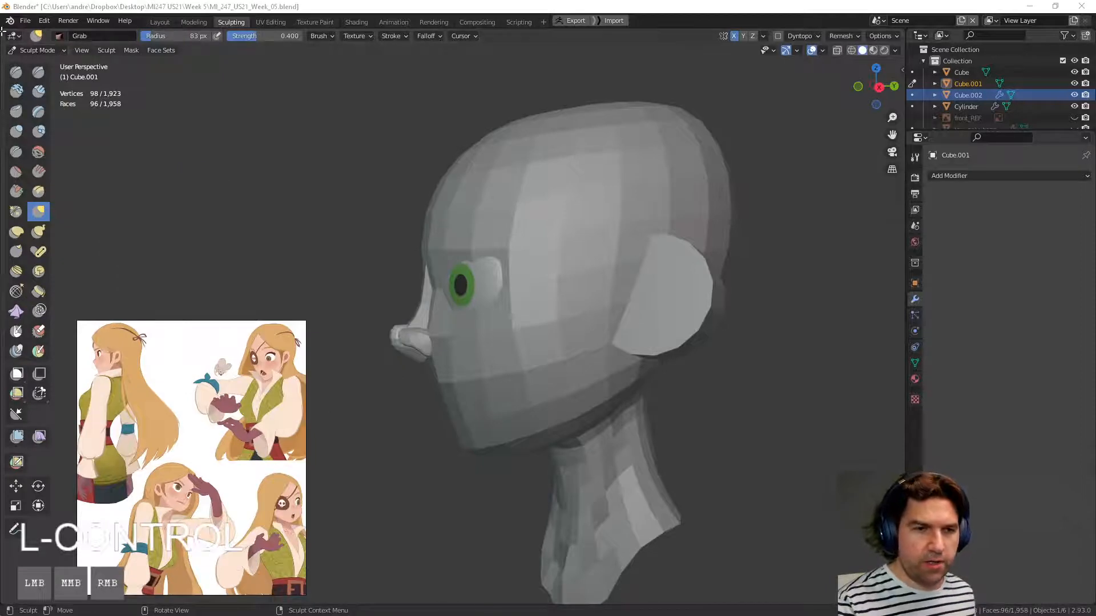
mouse_move(903, 32)
mouse_down()
mouse_move(847, 69)
mouse_move(200, 97)
mouse_move(230, 100)
mouse_up()
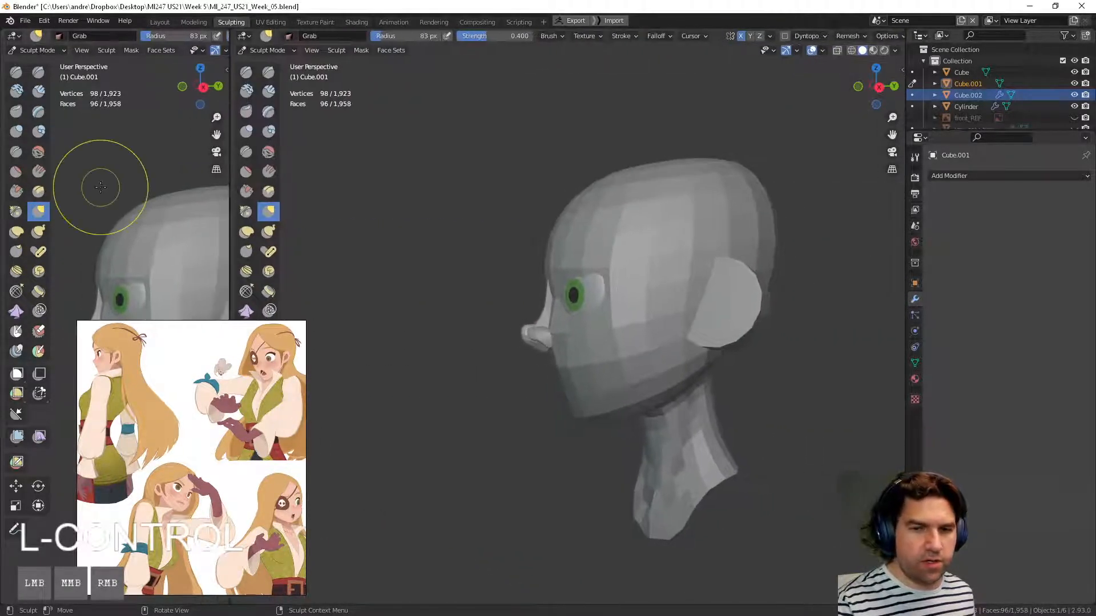
scroll(142, 237, down, 3)
shift+middle_drag(154, 258, 129, 85)
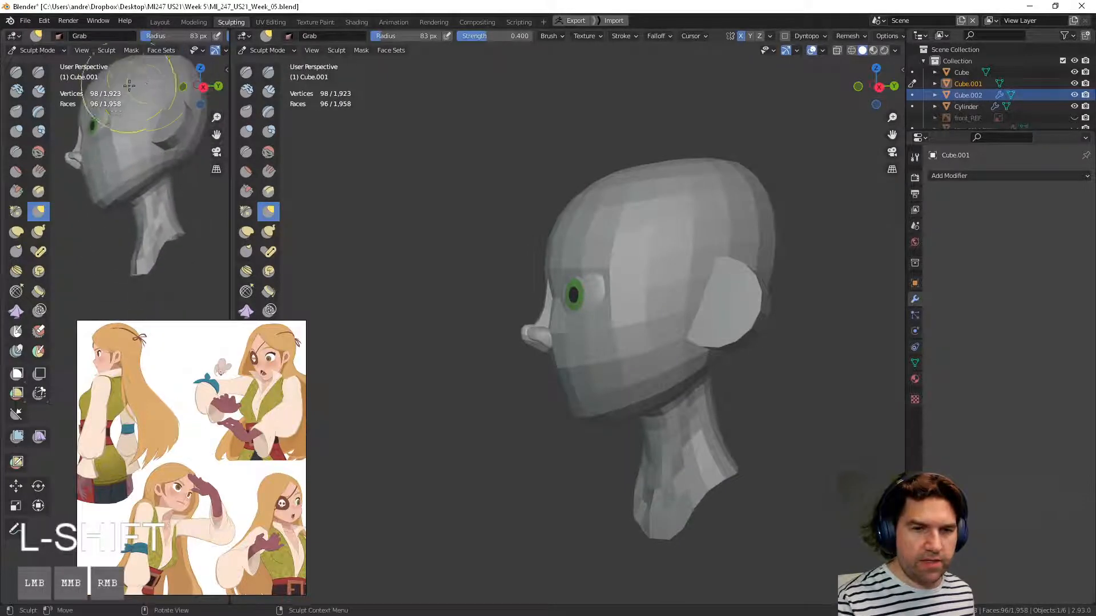
click(202, 86)
Step: Split the narrow viewport into two stacked views and set the upper one to Front orthographic, keeping the reference image clear of them
shift+right_drag(188, 435, 385, 420)
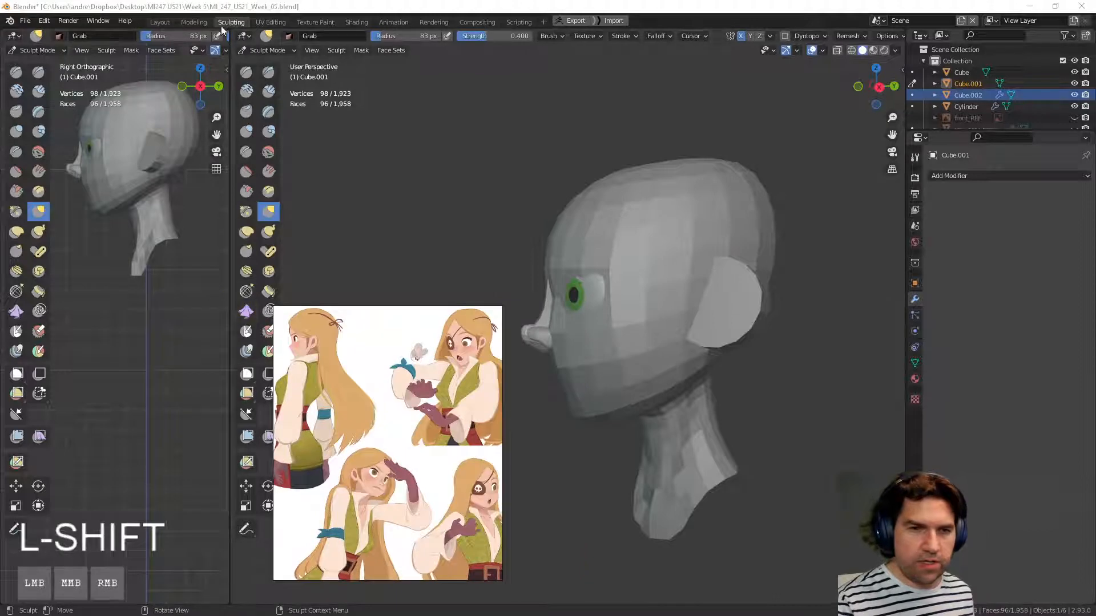
drag(227, 29, 188, 320)
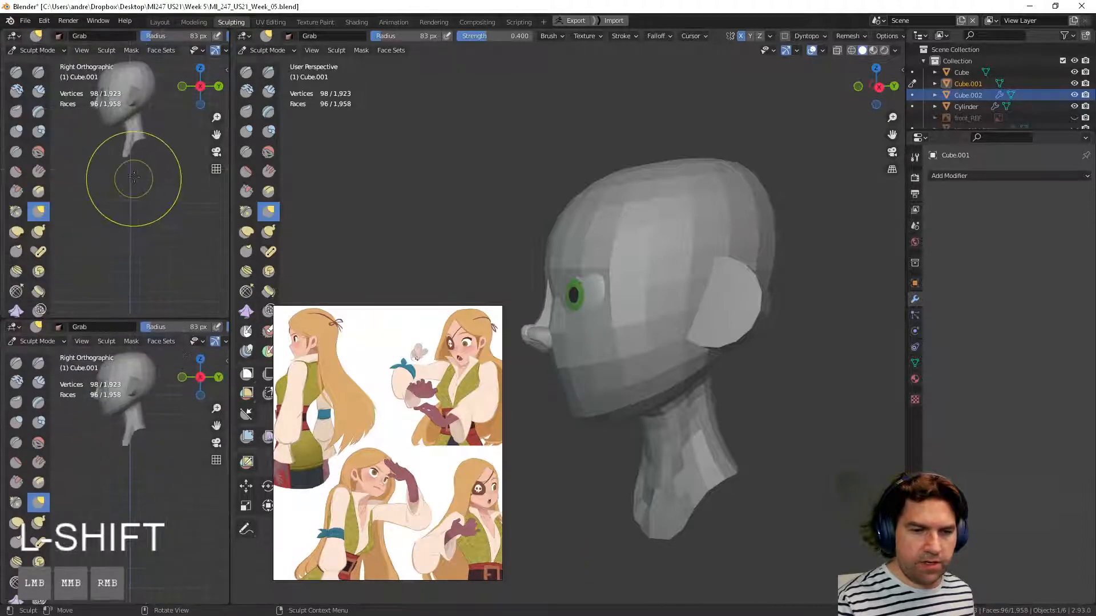
middle_drag(135, 183, 177, 204)
click(192, 87)
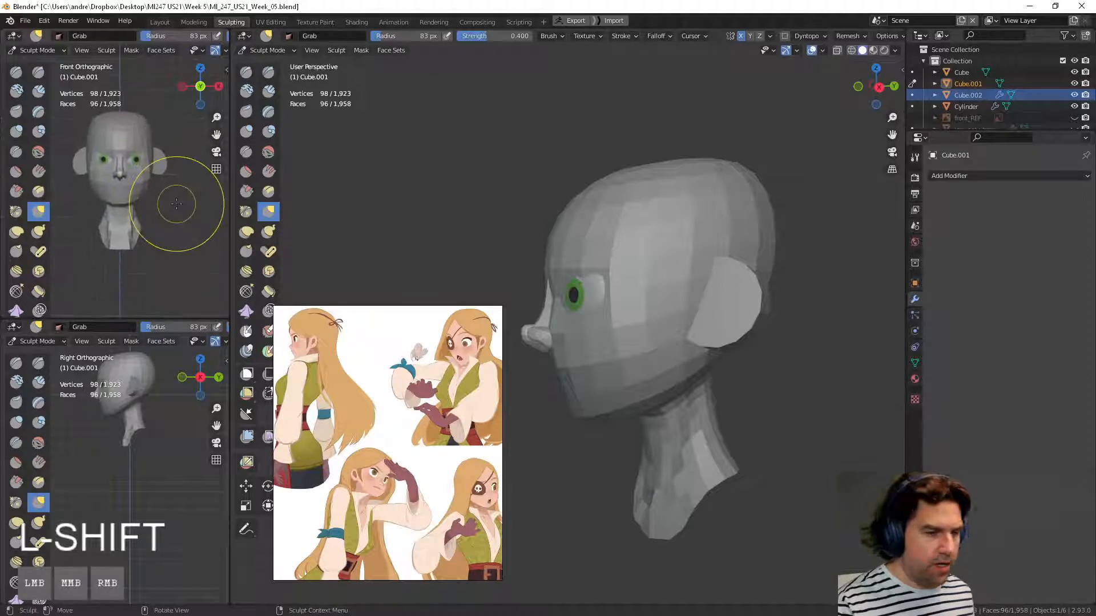
Step: Hide the toolbars, gizmos and overlays in both small viewports
key(t)
key(t)
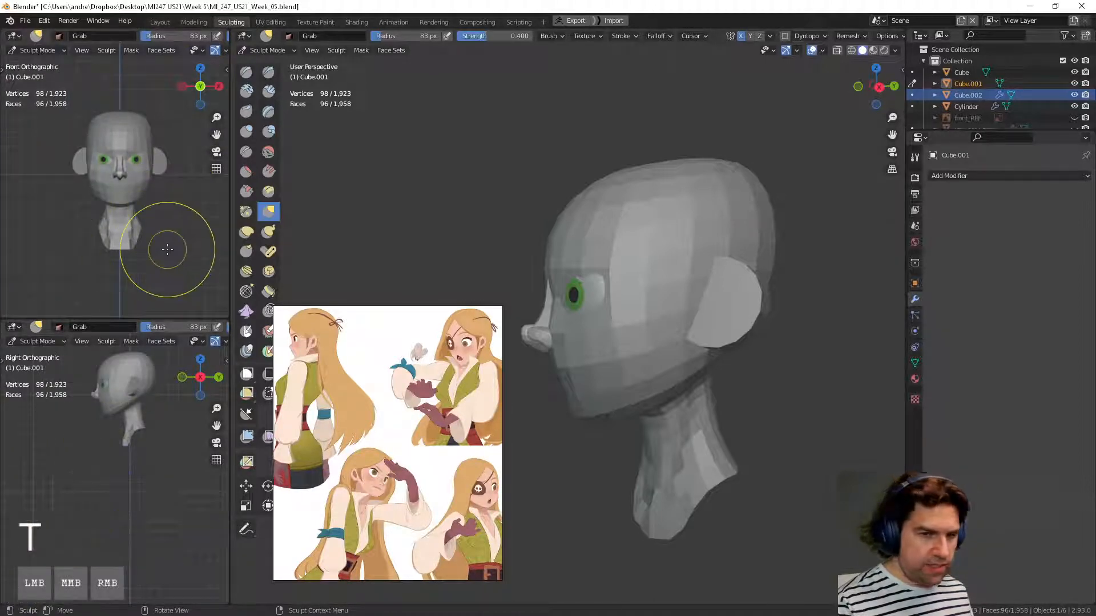
click(211, 49)
middle_drag(211, 49, 145, 57)
click(146, 53)
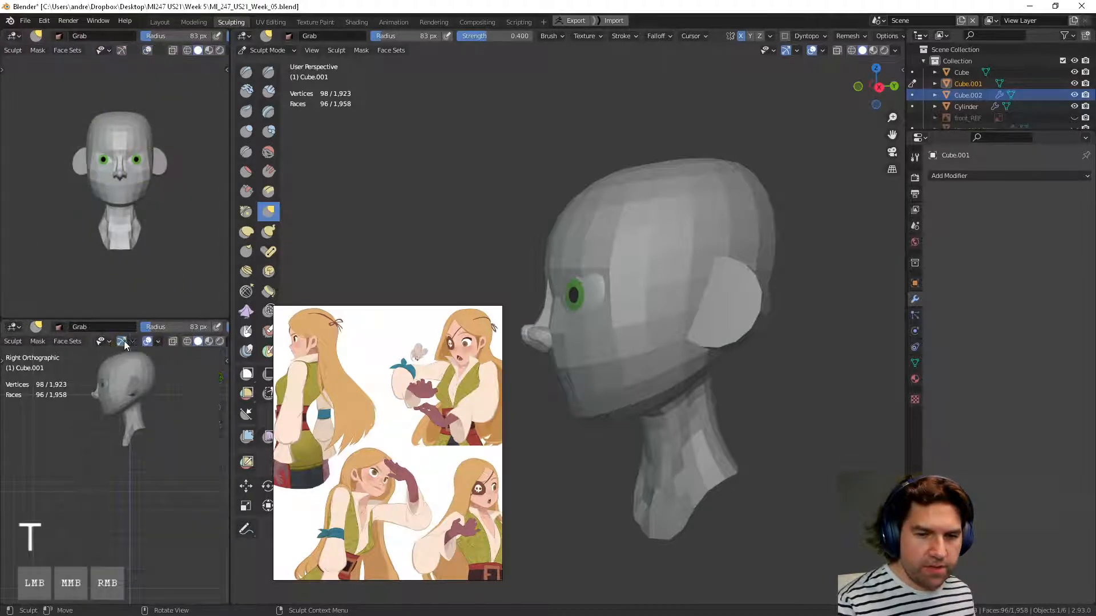
click(146, 342)
Step: Frame the head closely in the small front and side viewports
mouse_move(182, 237)
shift+middle_down()
mouse_move(168, 238)
mouse_move(178, 252)
shift+middle_up()
scroll(168, 241, up, 1)
scroll(156, 454, up, 1)
shift+middle_drag(156, 455, 137, 577)
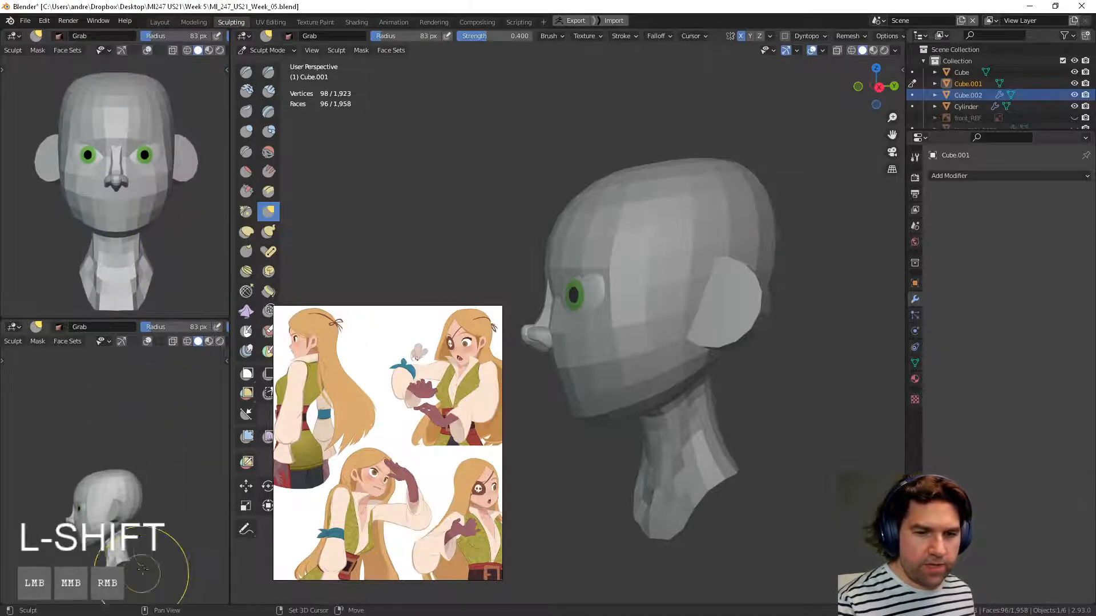
scroll(159, 543, up, 3)
shift+middle_drag(159, 542, 167, 457)
scroll(164, 451, up, 2)
scroll(164, 478, down, 1)
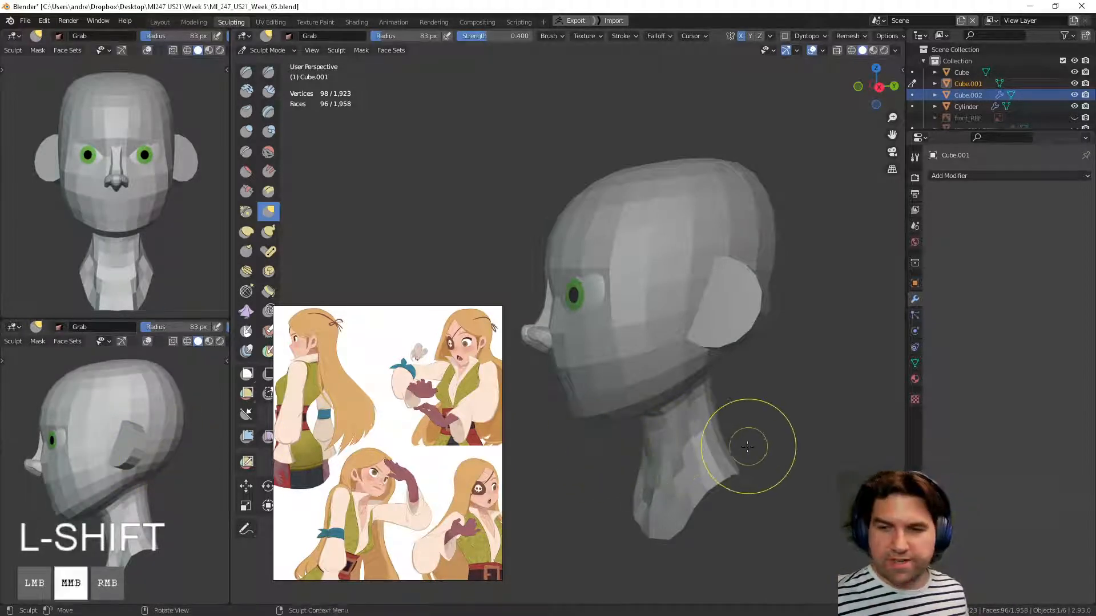
Step: Reframe the artwork in the reference window and compare the nose and face profile with it
middle_drag(749, 447, 740, 447)
shift+middle_drag(741, 448, 803, 430)
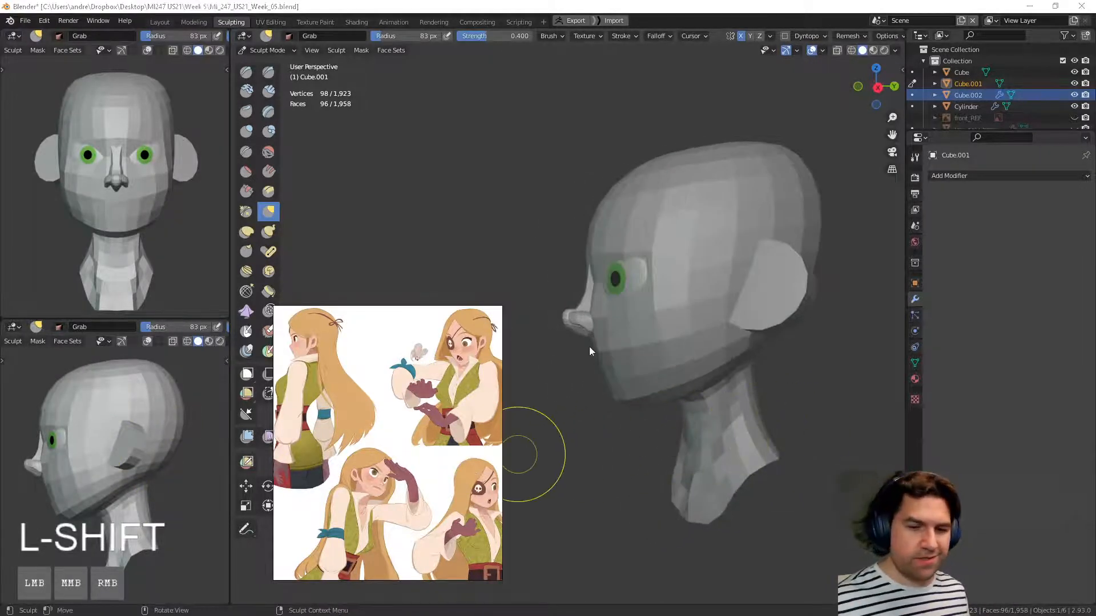
mouse_move(490, 483)
middle_down()
mouse_move(479, 484)
mouse_move(485, 472)
middle_up()
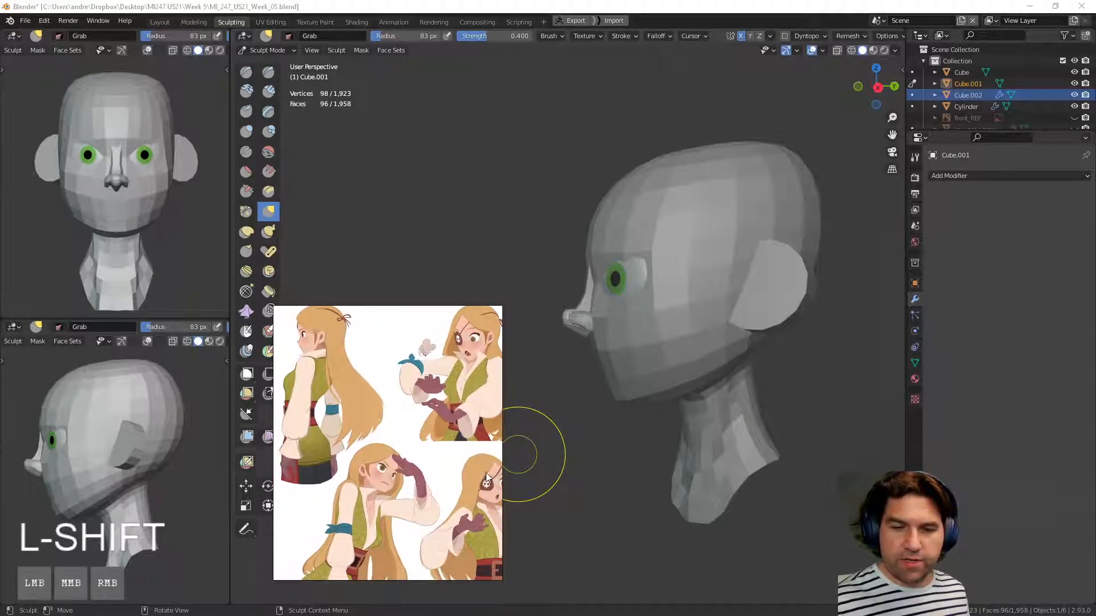
right_click(576, 477)
mouse_move(738, 404)
shift+middle_down()
mouse_move(673, 417)
mouse_move(692, 412)
shift+middle_up()
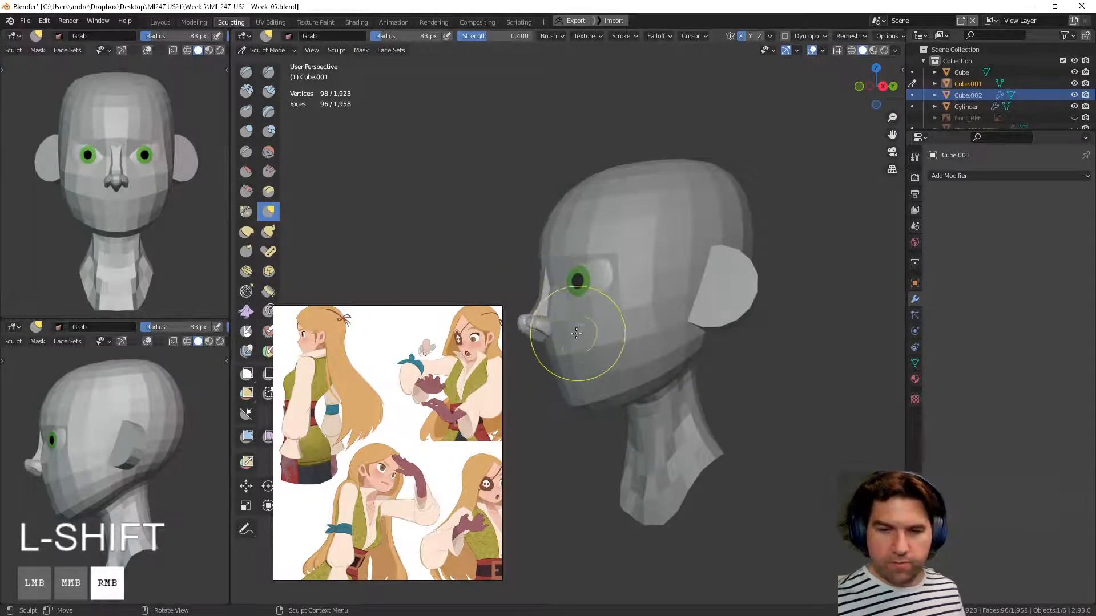
mouse_move(576, 333)
mouse_down()
mouse_move(541, 334)
mouse_move(536, 322)
mouse_up()
drag(536, 323, 533, 320)
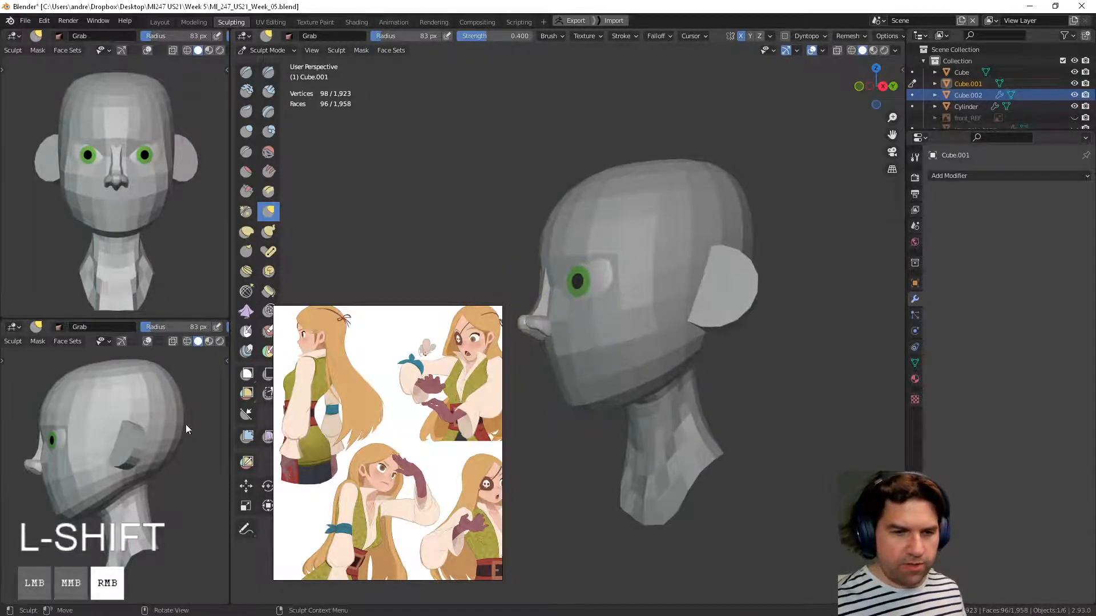
Step: Transfer sculpting to the ear, set the Grab radius to 136 px, and reshape its upper front and rear edges
middle_drag(500, 296, 669, 359)
key(d)
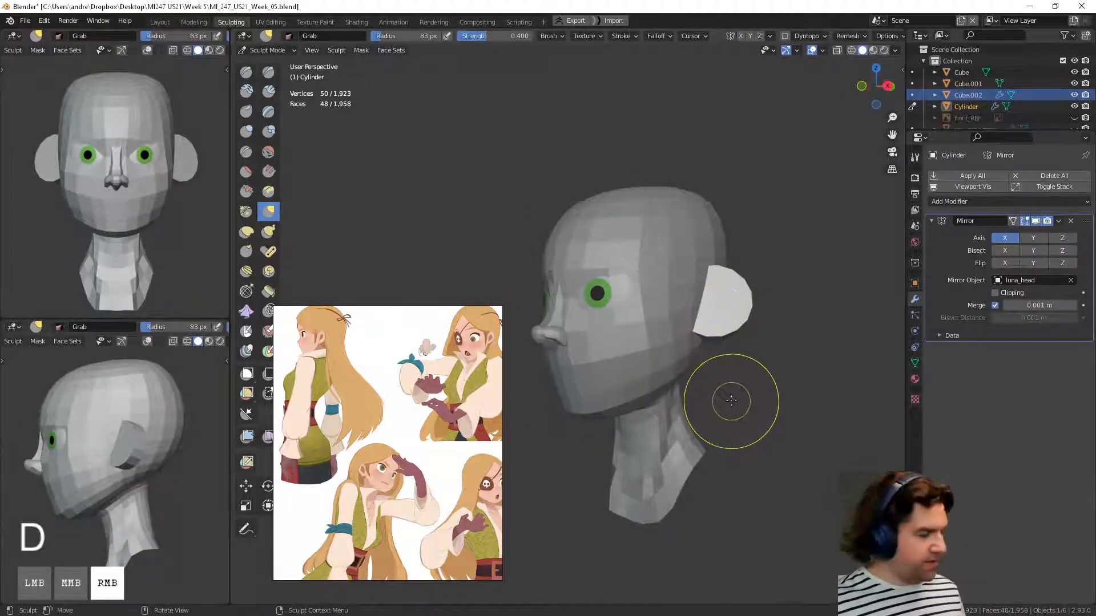
middle_drag(742, 399, 649, 374)
key(f)
drag(657, 360, 720, 299)
drag(683, 261, 701, 235)
middle_drag(693, 275, 718, 289)
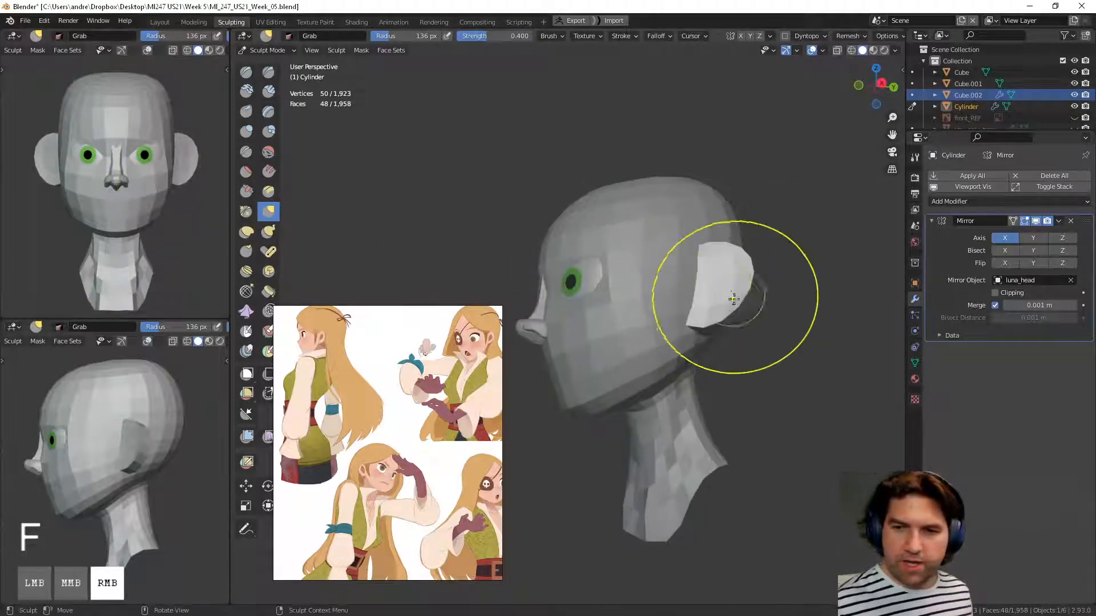
mouse_move(740, 303)
mouse_down()
mouse_move(717, 298)
mouse_move(736, 304)
mouse_up()
middle_drag(743, 306, 797, 315)
middle_drag(715, 322, 783, 343)
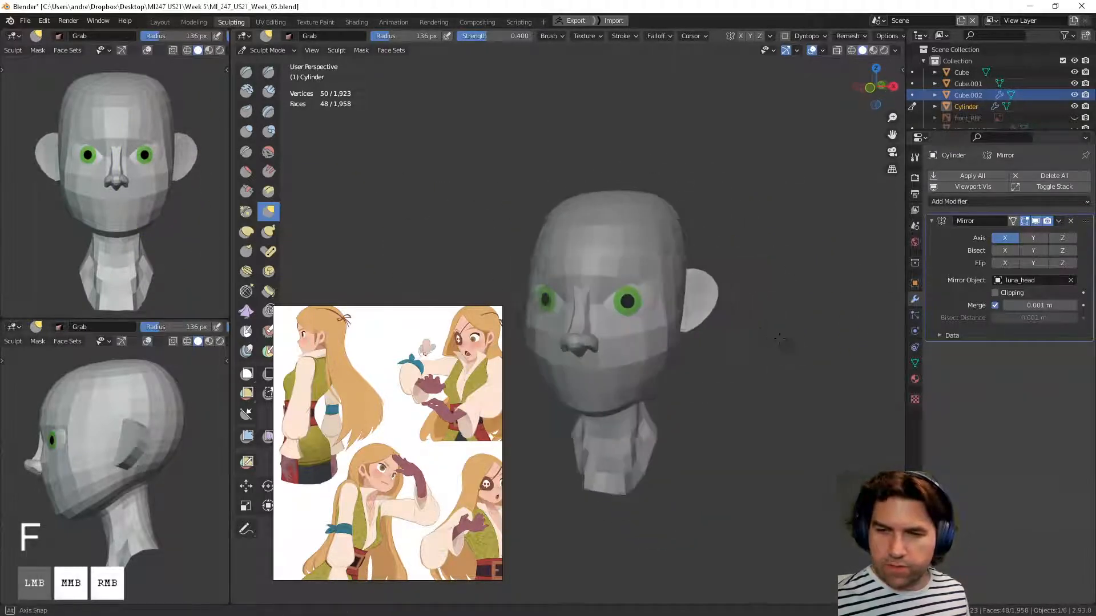
Step: Show the main viewport's view settings and set the focal length to 85 mm
middle_drag(688, 291, 739, 289)
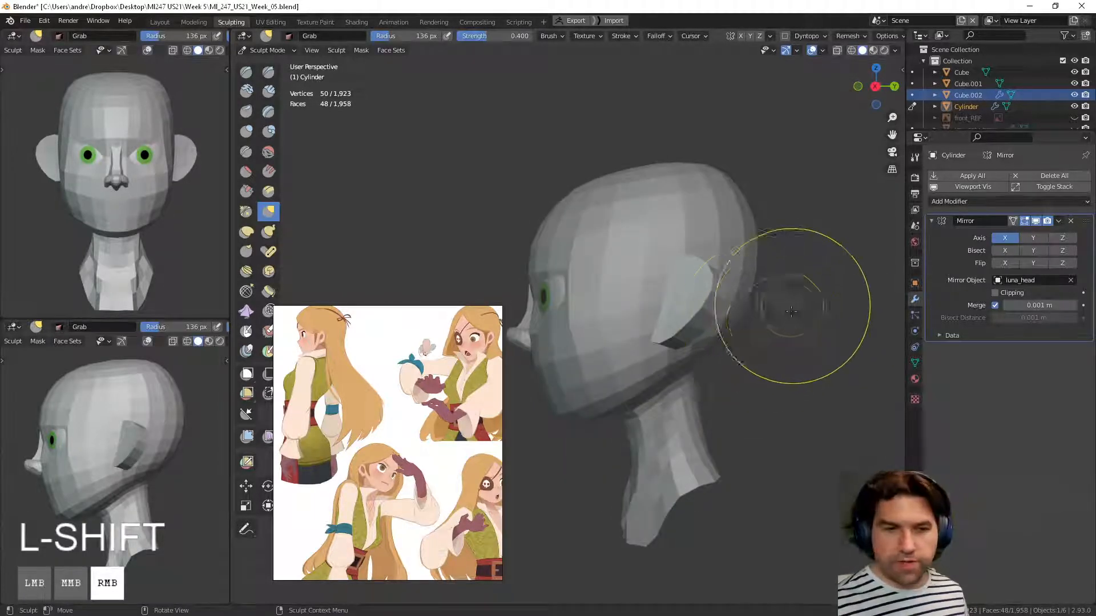
key(n)
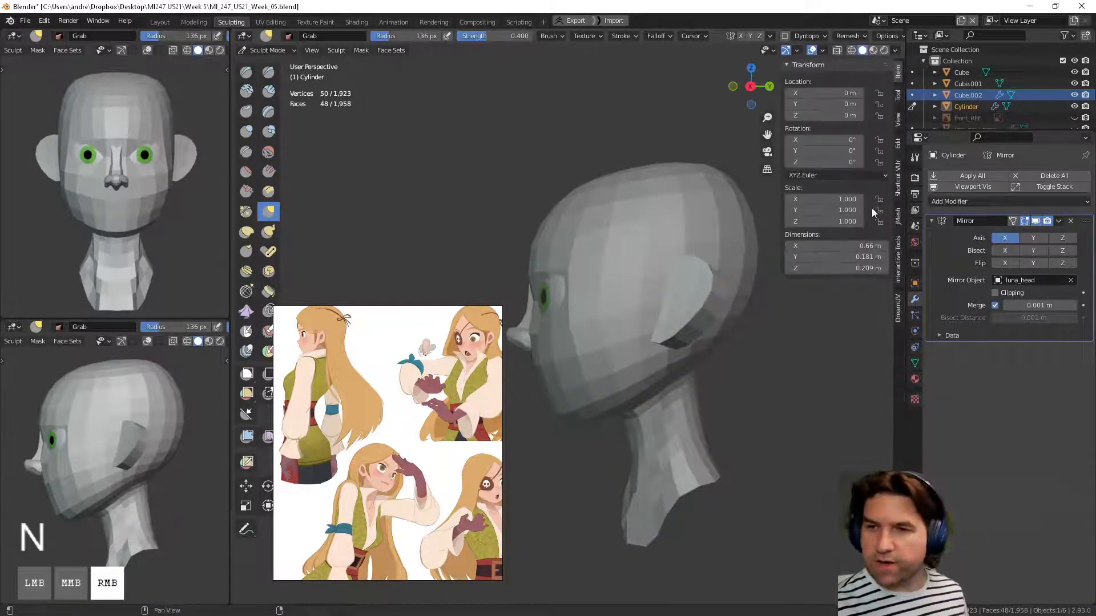
click(899, 119)
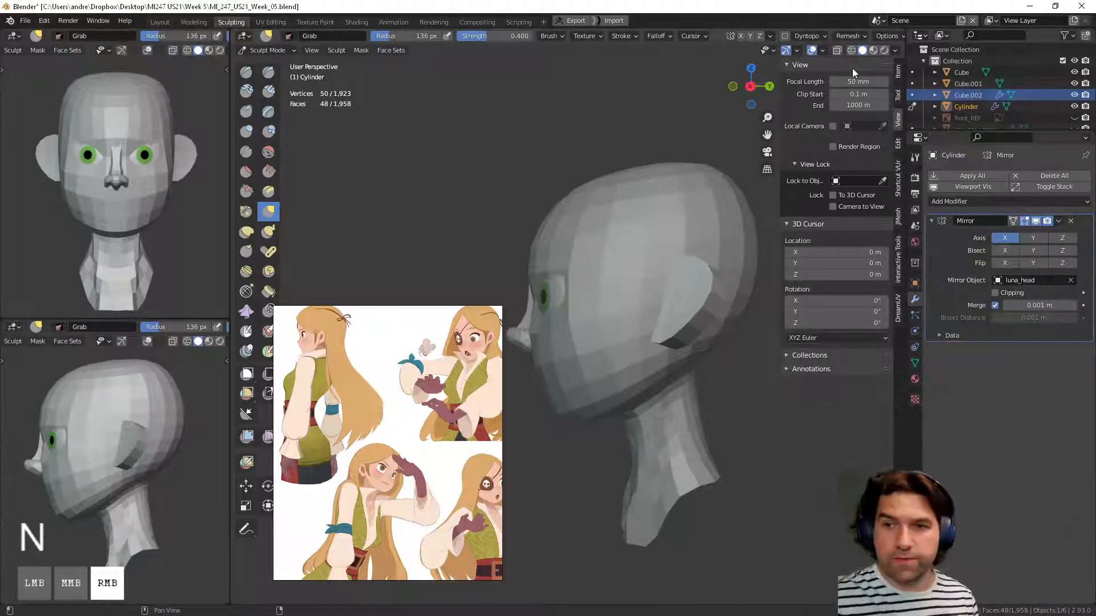
click(857, 82)
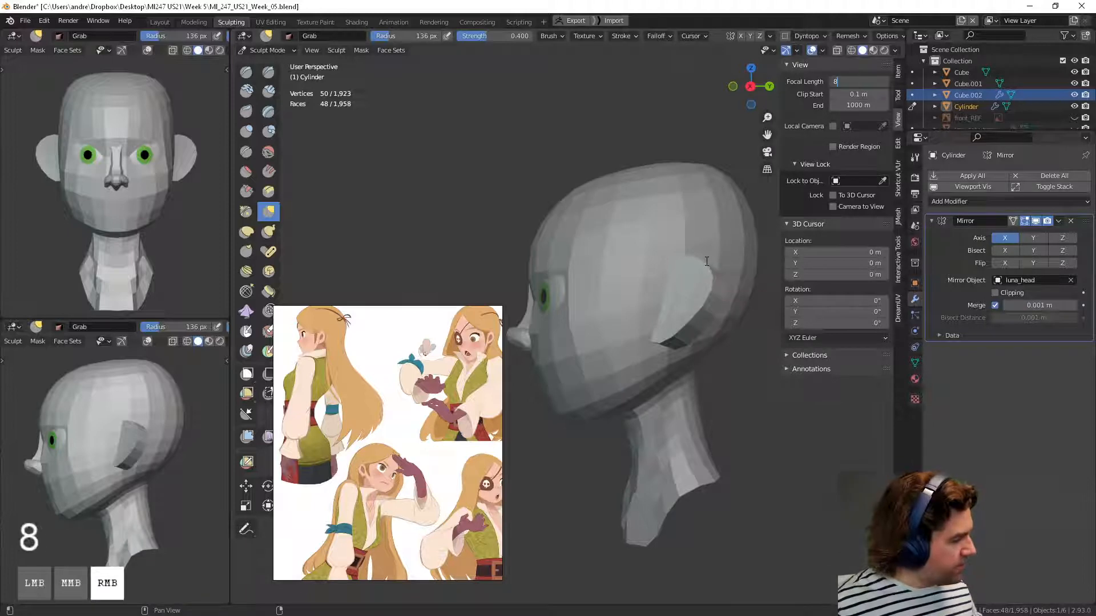
key(Return)
Step: Try viewport focal lengths of 101 mm, 20 mm and 50 mm and compare the head's perspective distortion
middle_drag(626, 370, 637, 398)
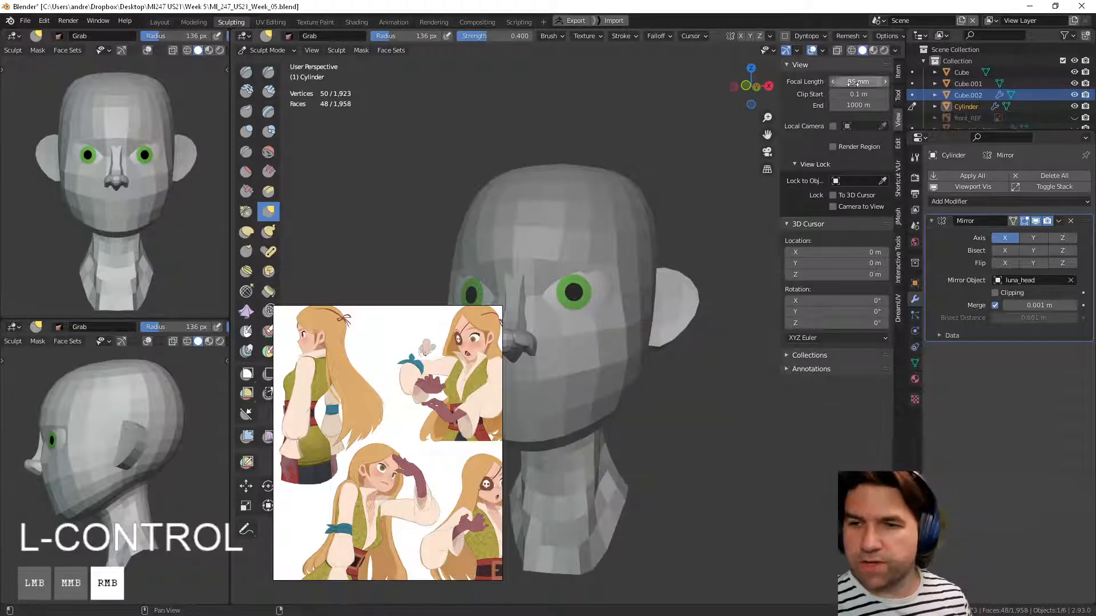
ctrl+drag(859, 82, 896, 78)
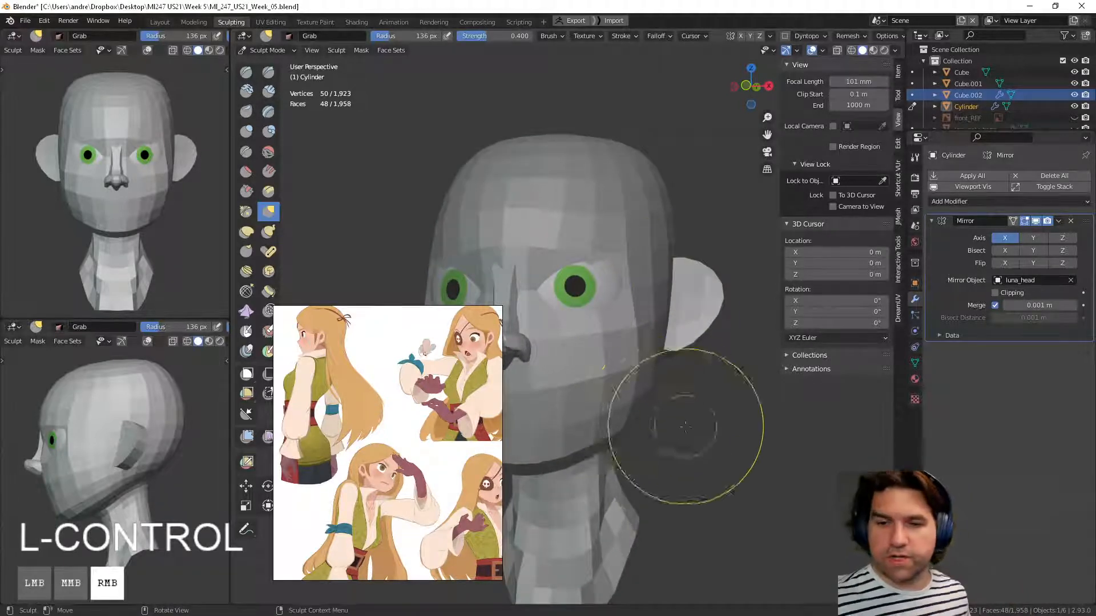
middle_drag(685, 426, 717, 427)
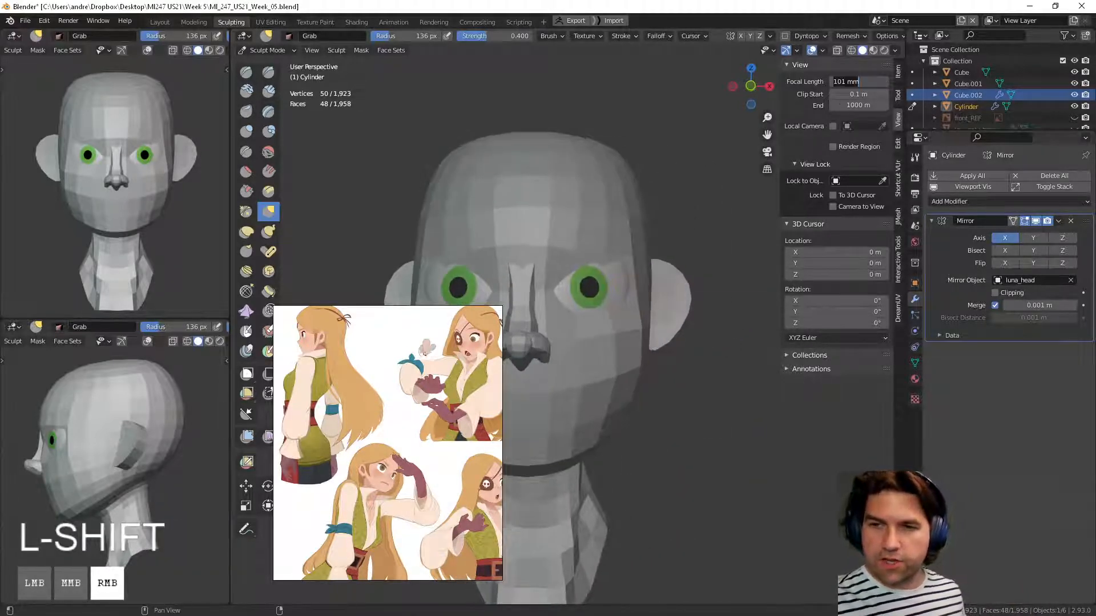
text(20)
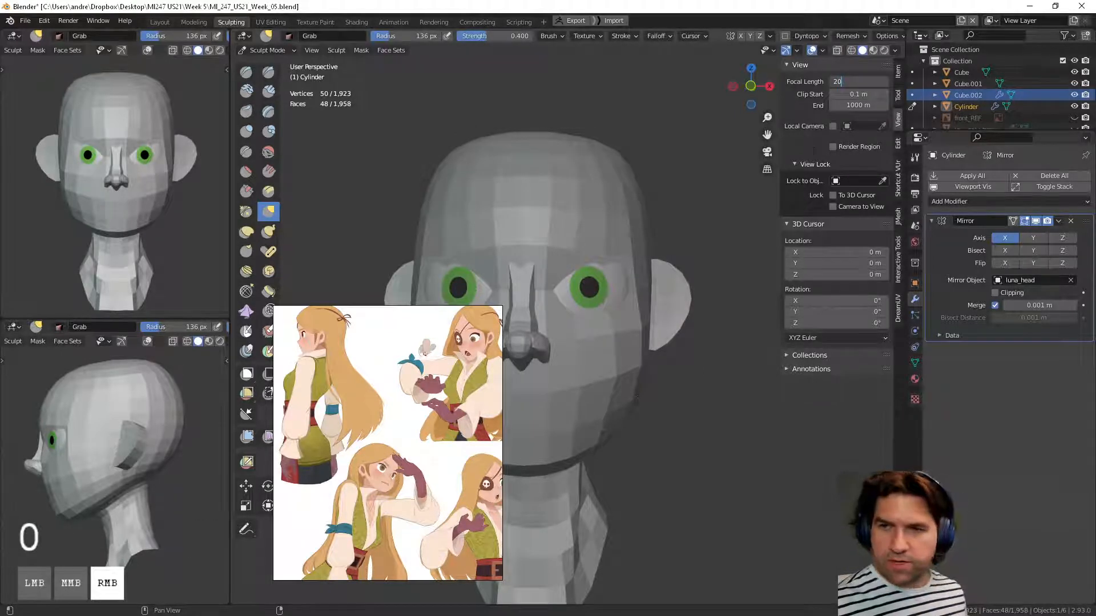
key(Return)
ctrl+middle_drag(629, 416, 604, 372)
middle_drag(723, 388, 634, 371)
ctrl+middle_drag(682, 333, 709, 402)
text(50)
key(Return)
ctrl+middle_drag(709, 402, 759, 228)
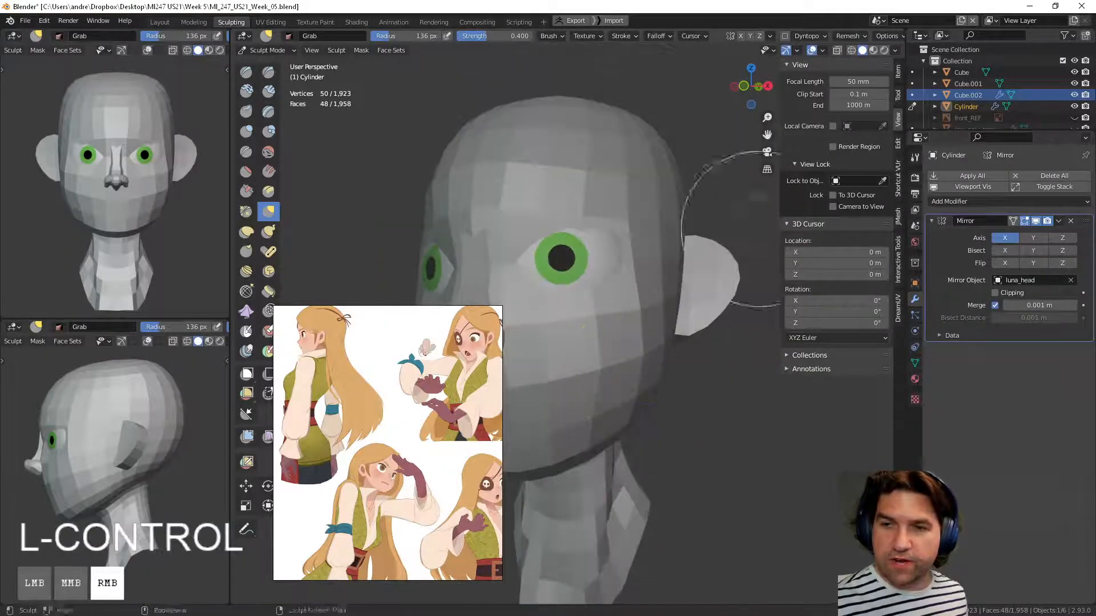
Step: Set the main viewport's focal length to 90 mm and frame the whole head in three-quarter view
text(90)
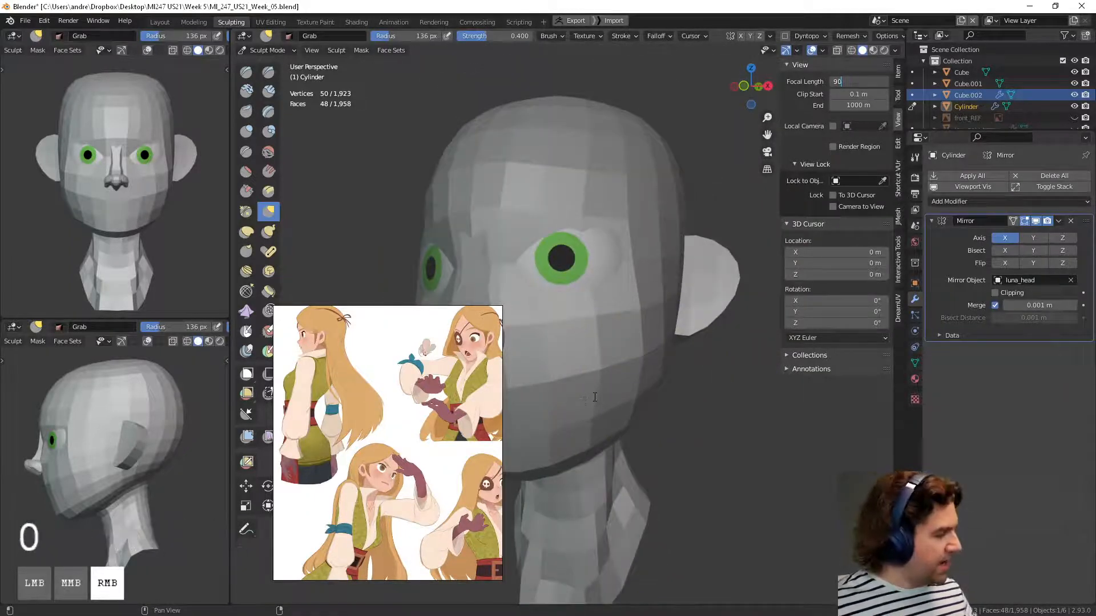
key(Return)
ctrl+middle_drag(594, 394, 678, 406)
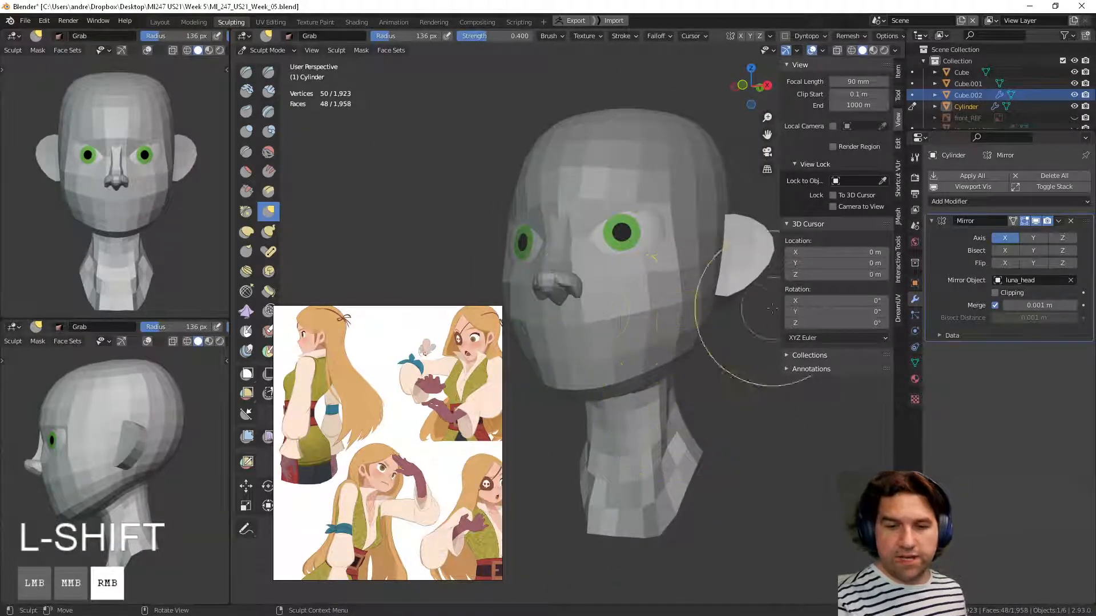
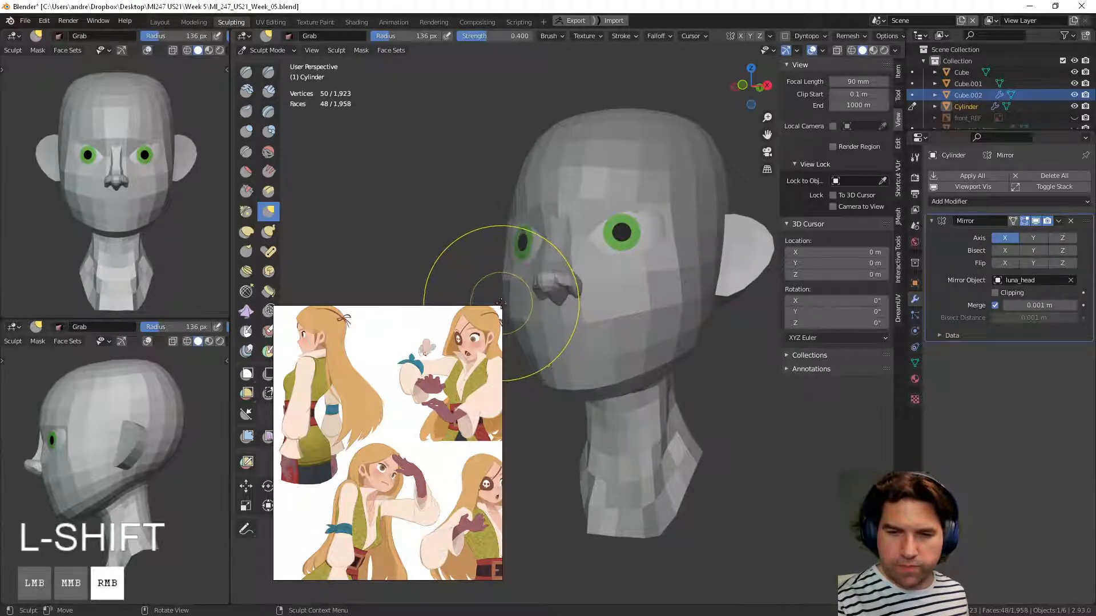
Step: Shrink the reference window, fit the four character poses inside it, and move it clear of the head
scroll(493, 328, up, 2)
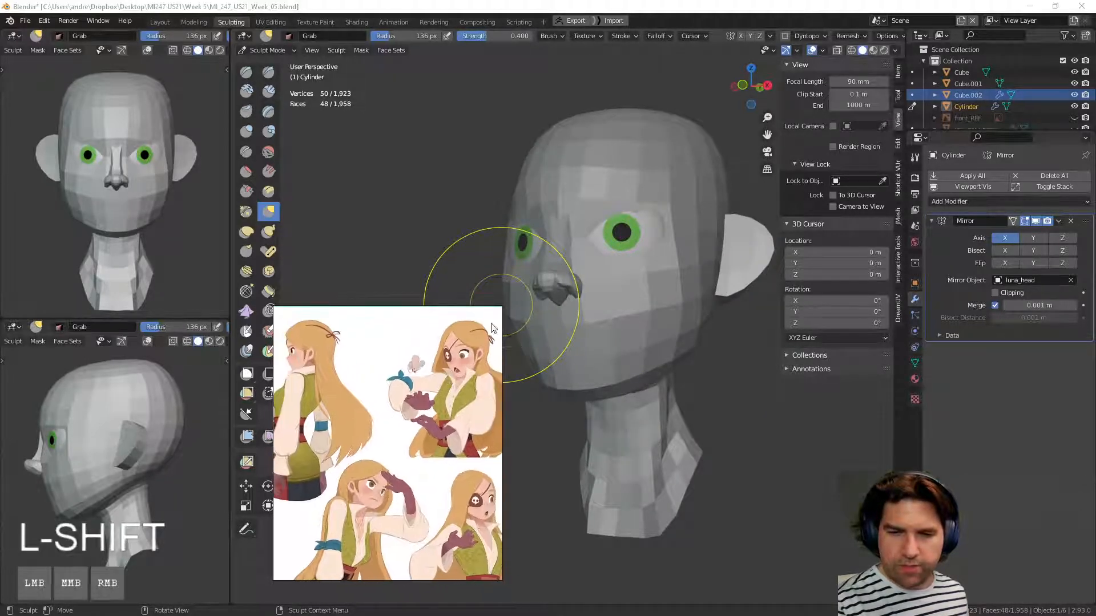
drag(500, 316, 440, 316)
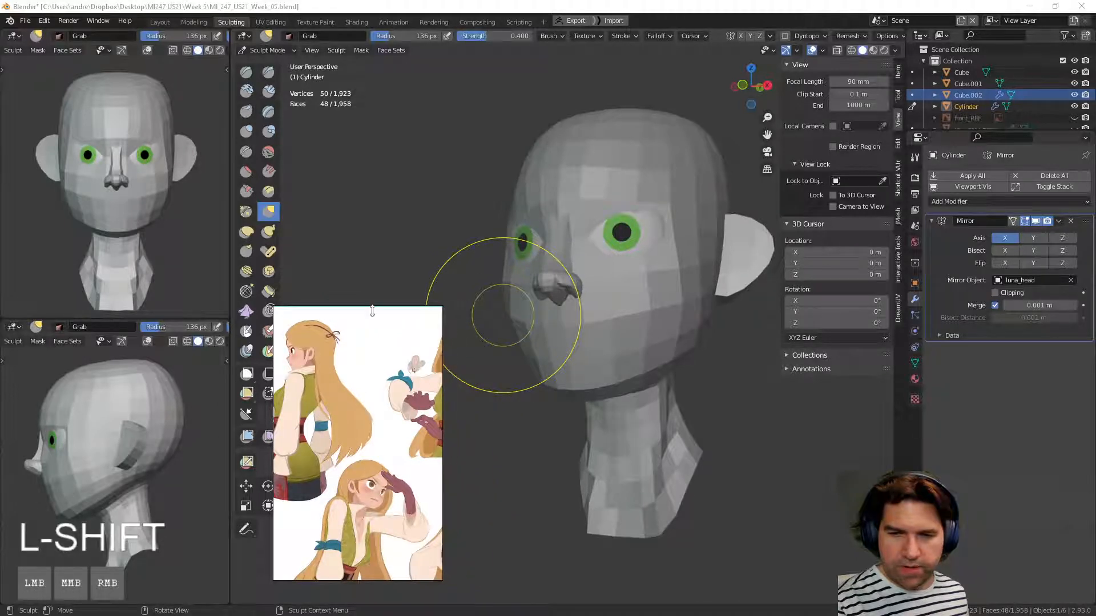
drag(365, 306, 365, 370)
scroll(350, 447, down, 4)
middle_drag(350, 446, 339, 491)
right_drag(339, 492, 365, 502)
Step: Try reshaping the ear's rear edge with a Grab stroke, and undo the stroke
mouse_move(719, 418)
middle_down()
mouse_move(765, 423)
mouse_move(755, 399)
mouse_move(707, 407)
middle_up()
middle_drag(708, 407, 522, 421)
click(650, 333)
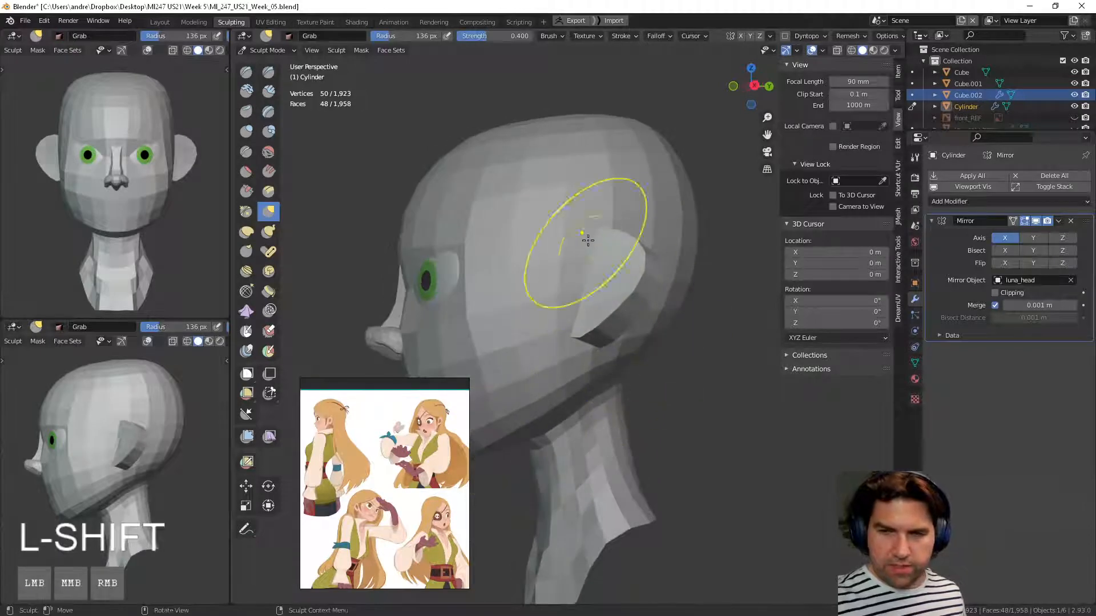
middle_drag(644, 302, 616, 293)
drag(618, 293, 608, 295)
middle_drag(608, 295, 513, 264)
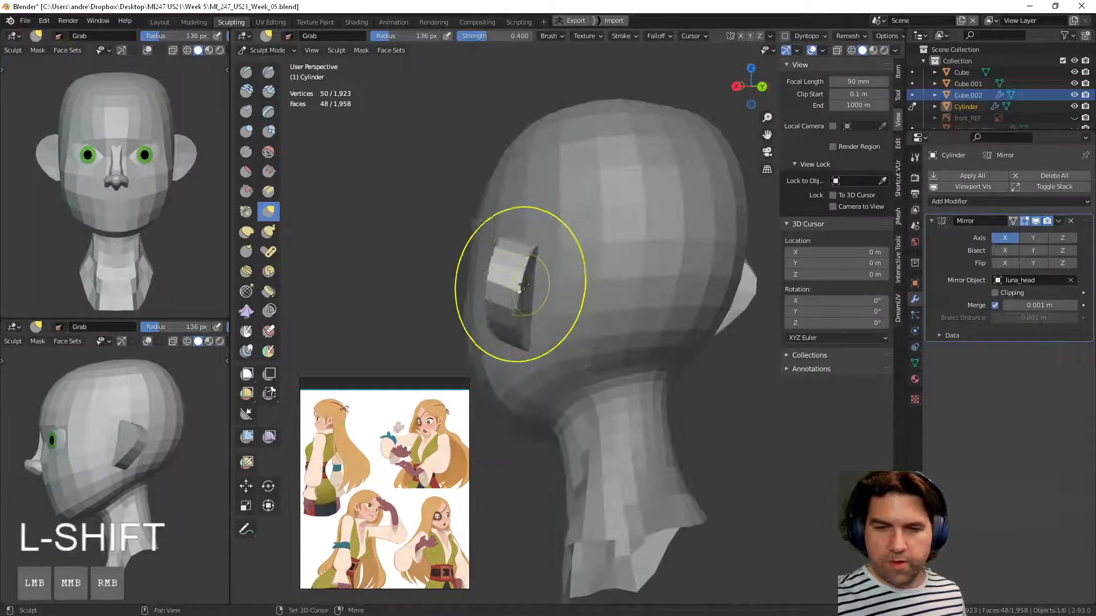
key(ctrl+z)
Step: Reshape the ear's back and lower edge with Grab strokes and check the ears from the front and below
drag(519, 268, 503, 264)
middle_drag(504, 263, 533, 303)
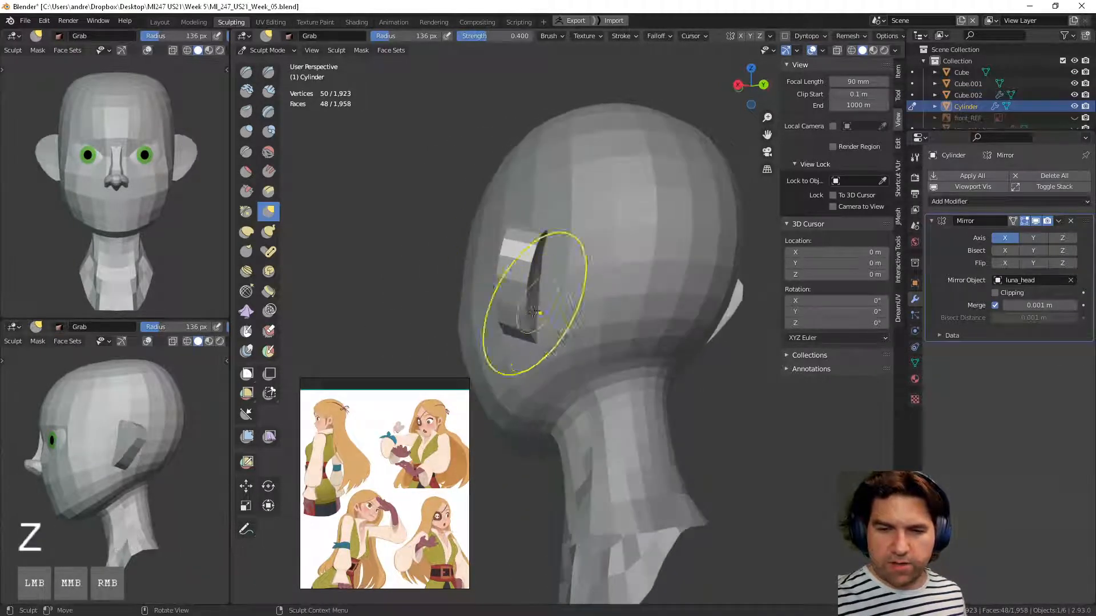
drag(533, 303, 541, 320)
mouse_move(541, 320)
middle_down()
mouse_move(560, 335)
mouse_move(591, 314)
middle_up()
drag(591, 314, 583, 306)
middle_drag(583, 306, 631, 336)
middle_drag(624, 373, 645, 378)
ctrl+middle_drag(645, 378, 611, 428)
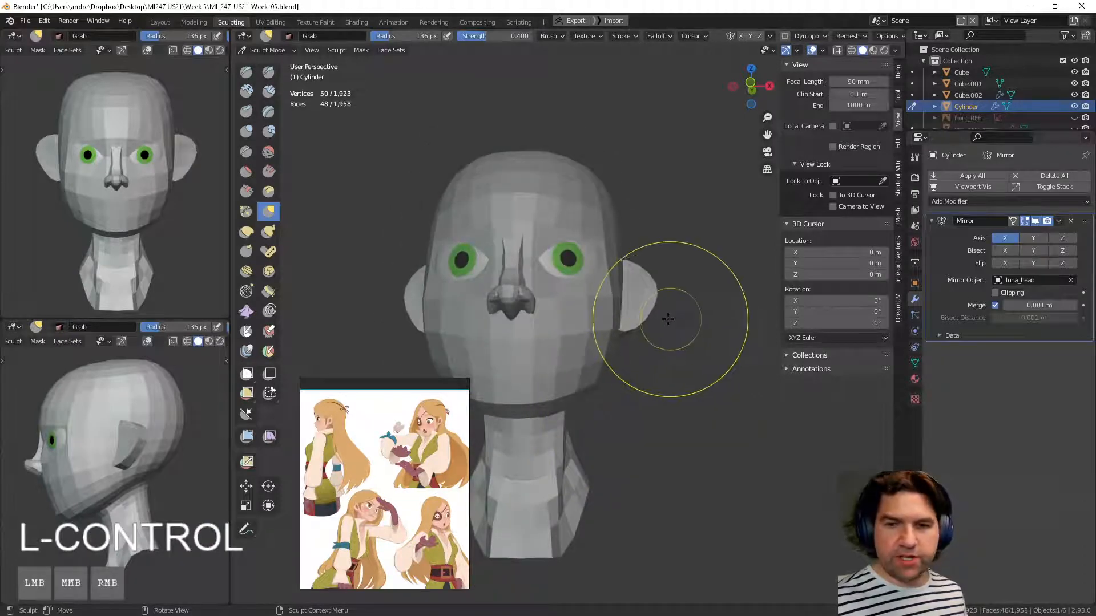
middle_drag(668, 318, 528, 362)
middle_drag(508, 276, 581, 301)
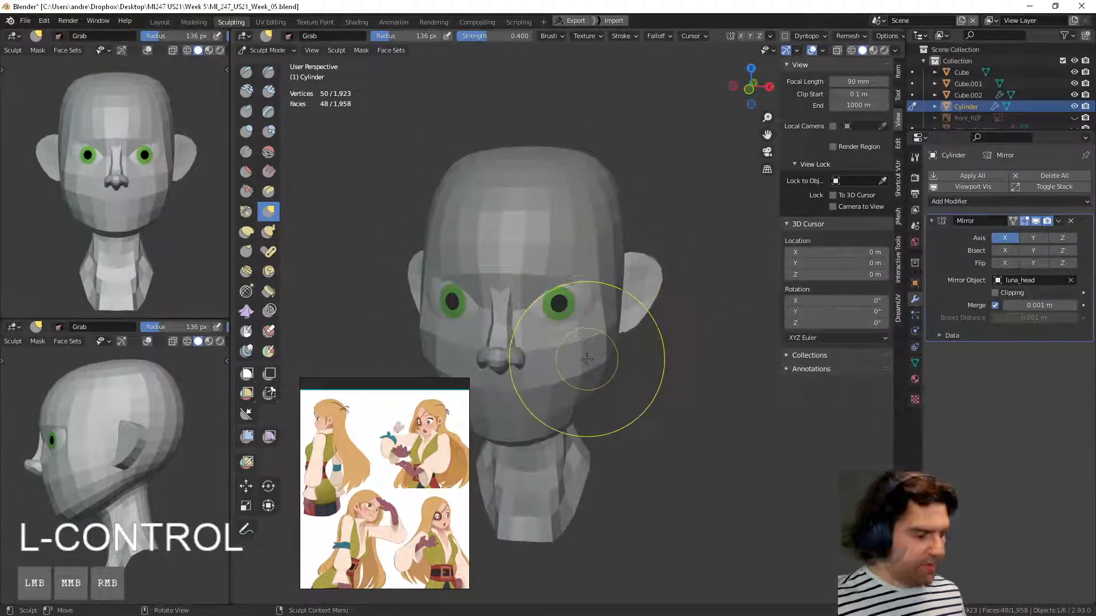
Step: Transfer sculpting to luna_head and remove its Multires modifier
key(d)
middle_drag(563, 343, 749, 322)
shift+middle_drag(647, 415, 683, 422)
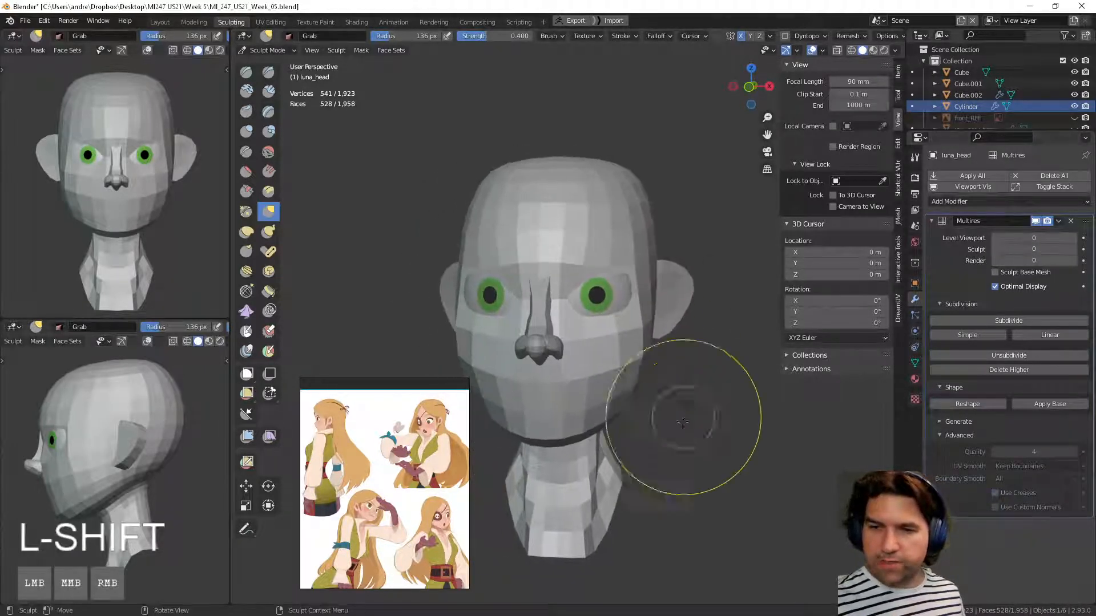
click(1070, 221)
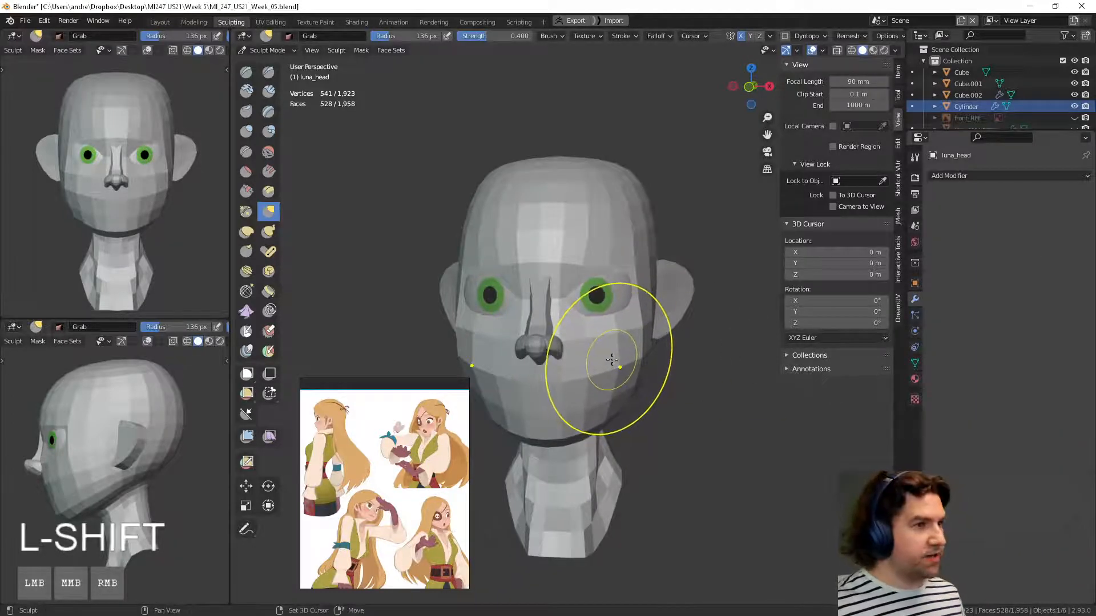
Step: Try voxel remeshing luna_head with a voxel size of about 0.046 m, and undo each remesh
key(r)
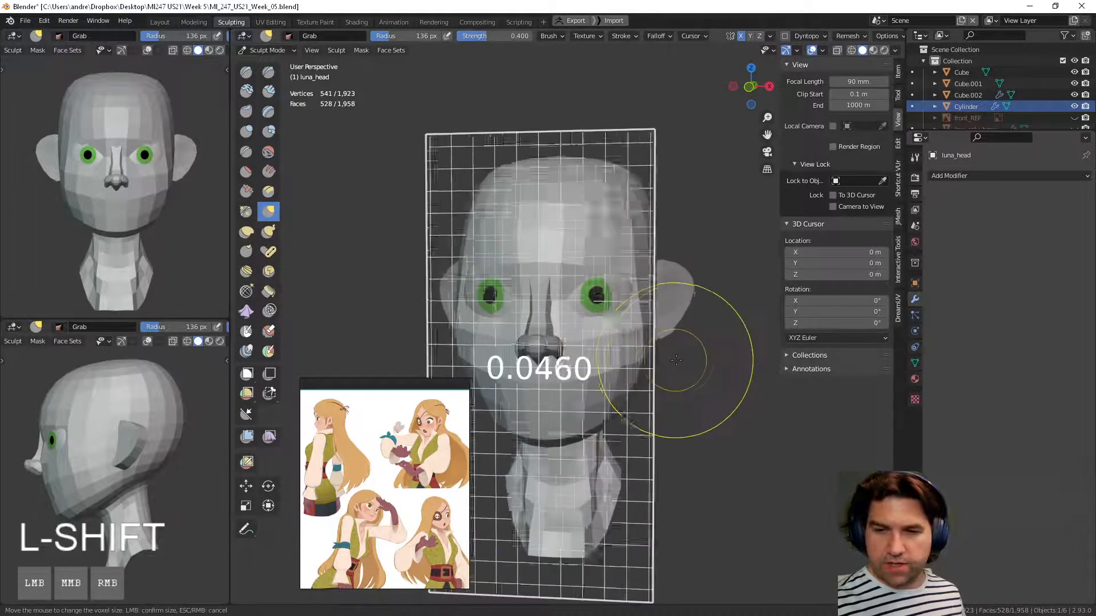
click(678, 360)
key(ctrl+r)
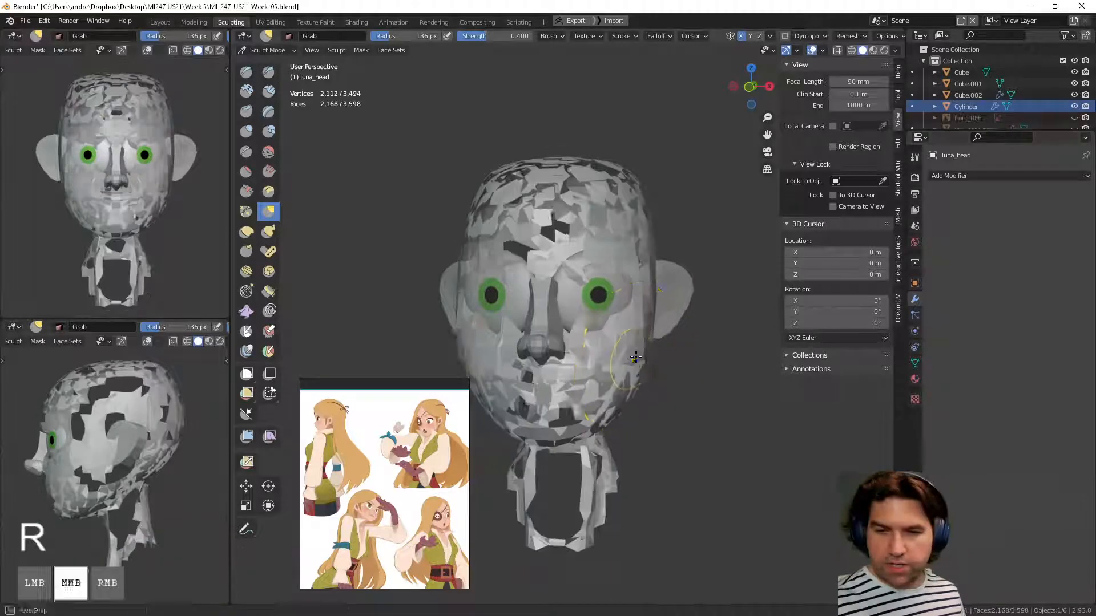
key(ctrl+z)
middle_drag(701, 438, 526, 416)
key(ctrl+r)
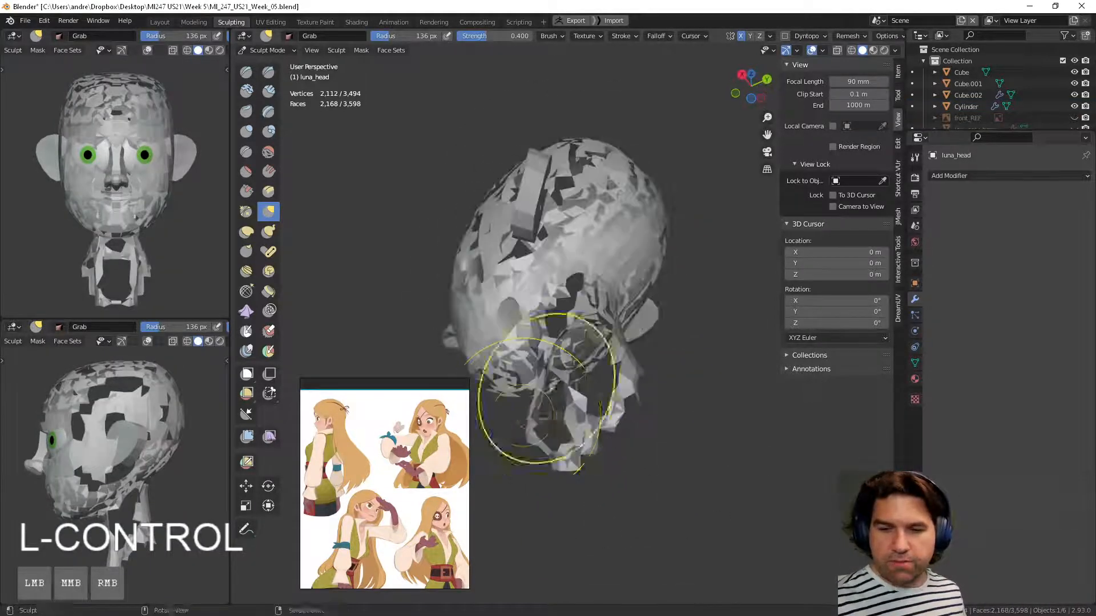
key(ctrl+z)
Step: Inspect the open neck, try a finer voxel remesh of about 0.035 m, and undo the remesh
middle_drag(550, 355, 571, 342)
middle_drag(653, 307, 442, 341)
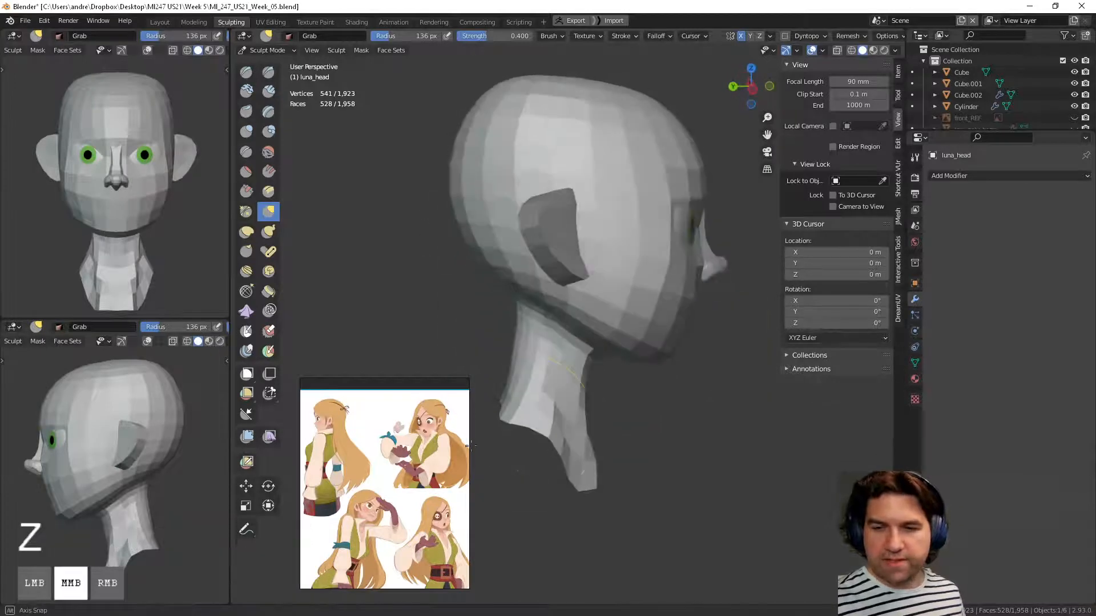
middle_drag(546, 381, 674, 356)
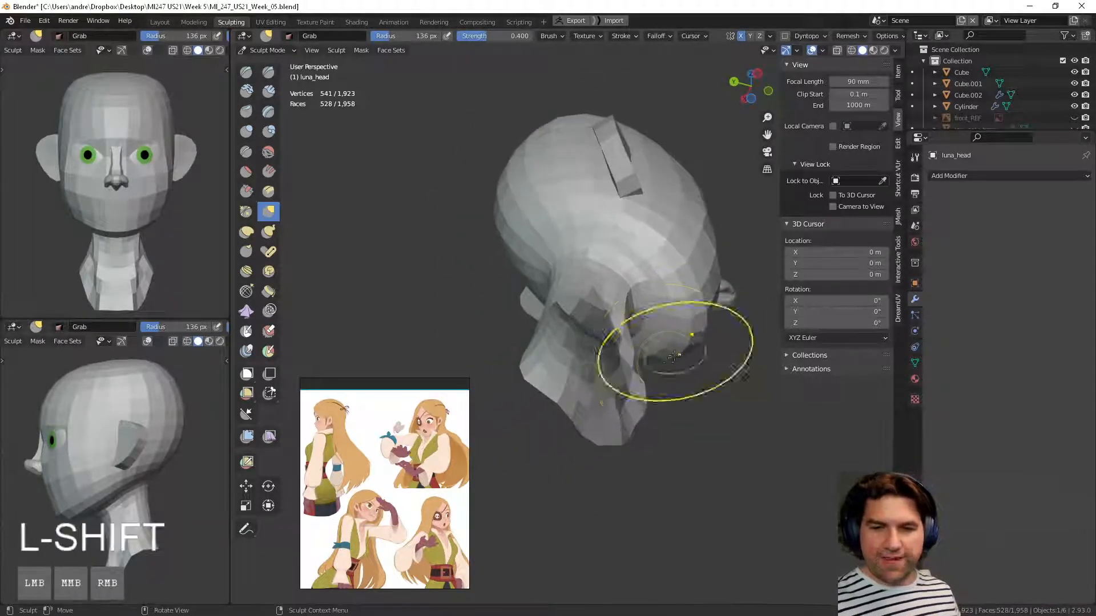
key(shift+r)
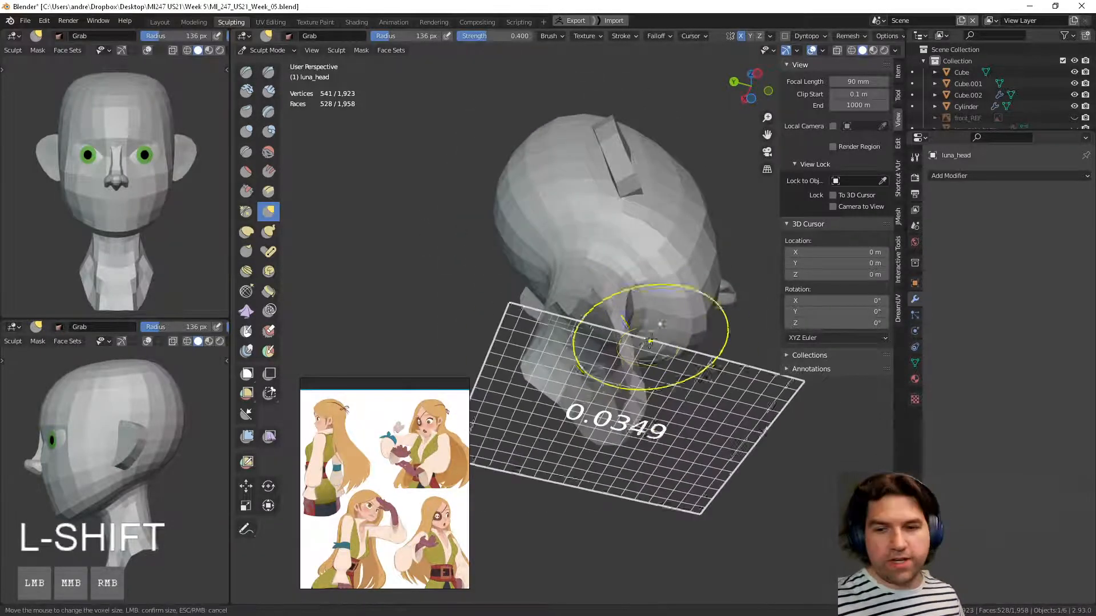
click(648, 368)
key(ctrl+r)
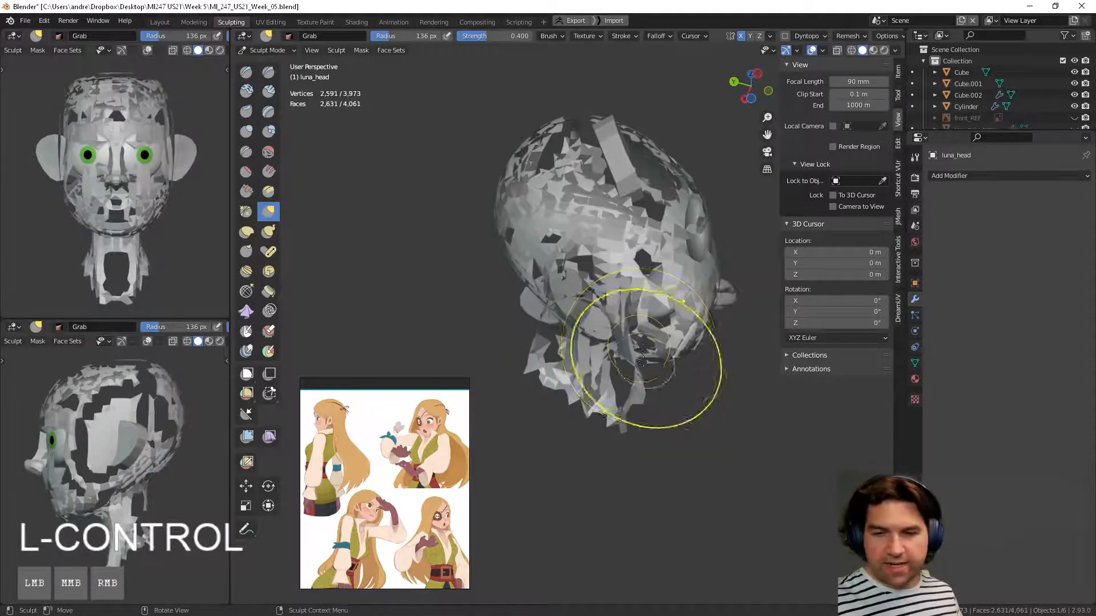
key(ctrl+z)
Step: Select the open boundary loop at the base of luna_head's neck in Edit Mode and close it with Grid Fill
mouse_move(646, 366)
middle_down()
mouse_move(675, 398)
mouse_move(529, 469)
mouse_move(672, 431)
middle_up()
key(Tab)
click(764, 398)
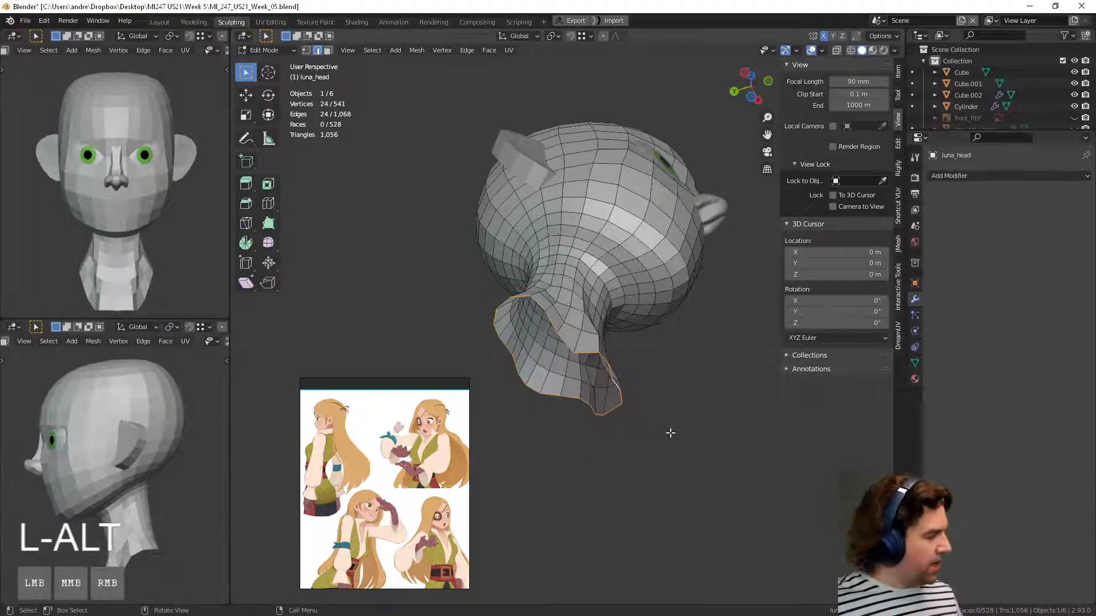
key(space)
click(753, 453)
middle_drag(714, 453, 706, 425)
right_click(416, 477)
click(416, 448)
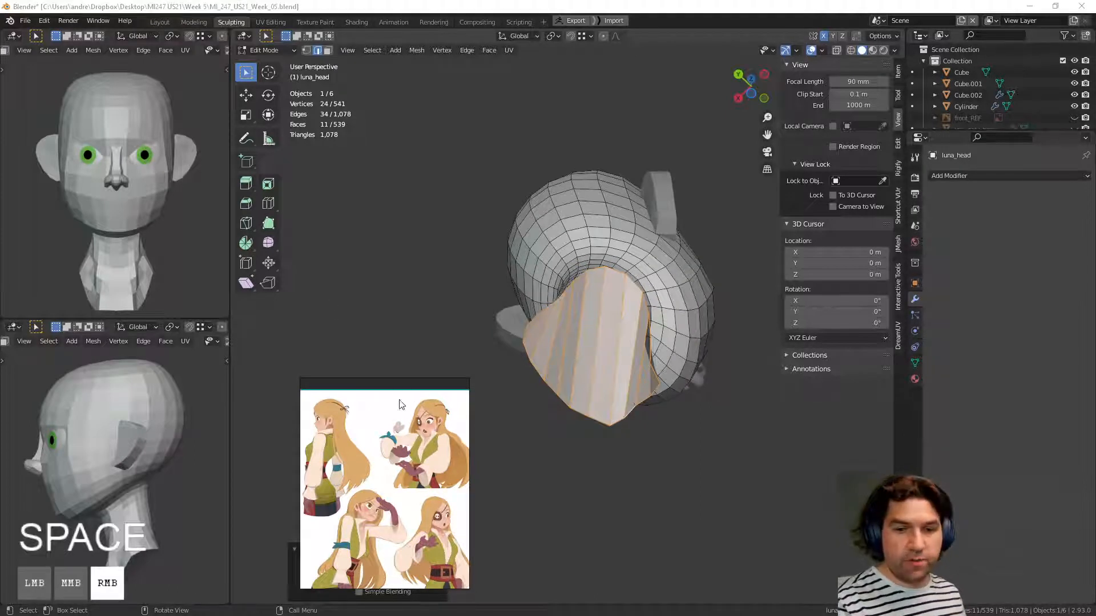
Step: Move the reference window off the Grid Fill options, set the span to 8, and deselect the filled neck faces
right_drag(400, 400, 391, 286)
click(441, 566)
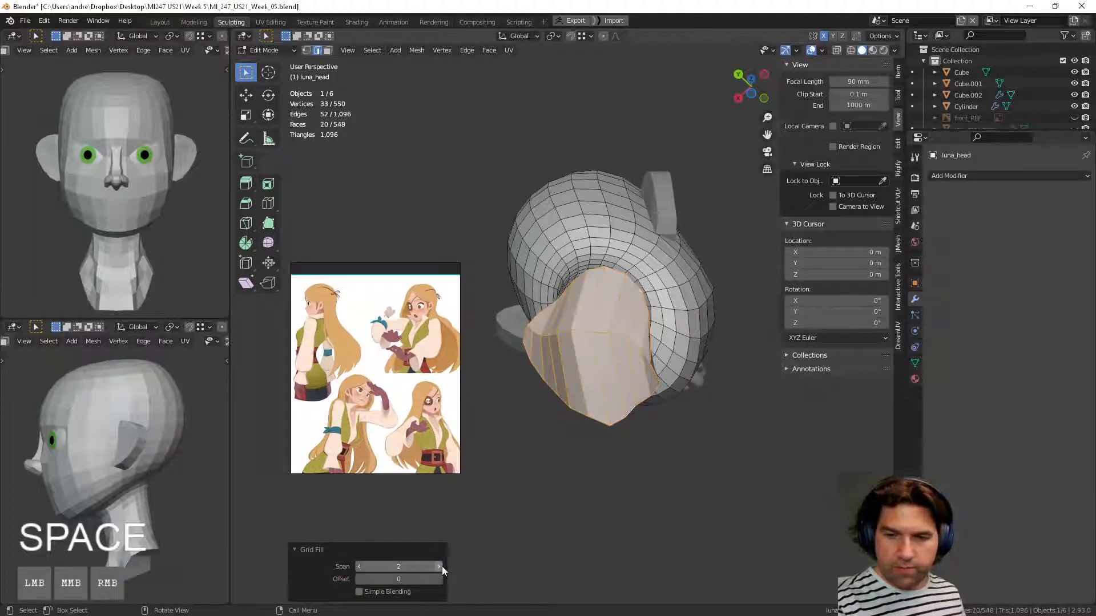
click(441, 566)
click(442, 566)
click(442, 566)
click(442, 566)
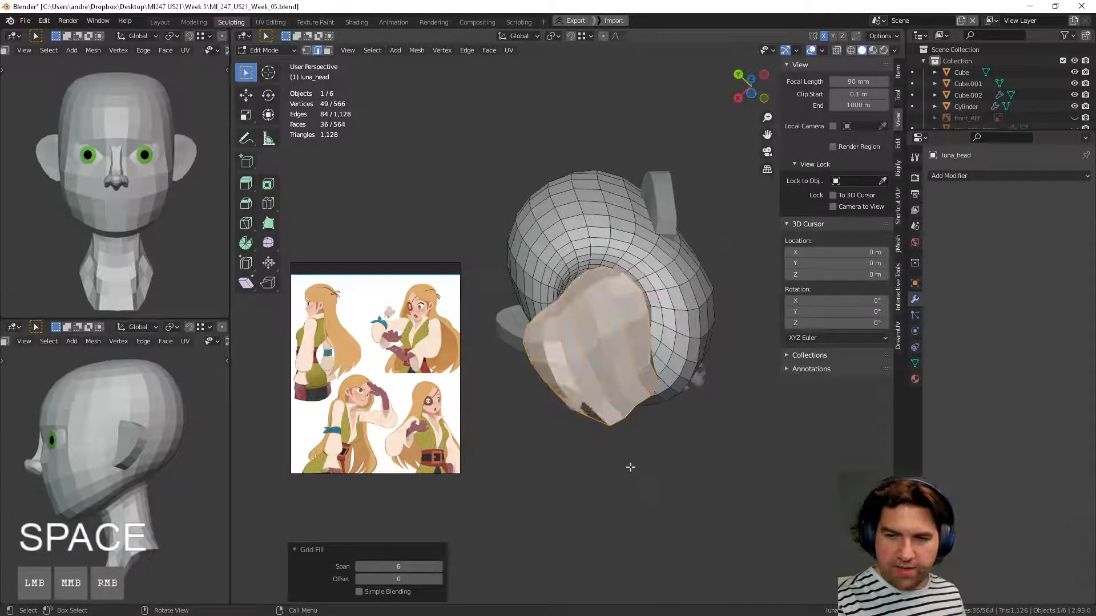
middle_drag(628, 462, 538, 556)
click(440, 567)
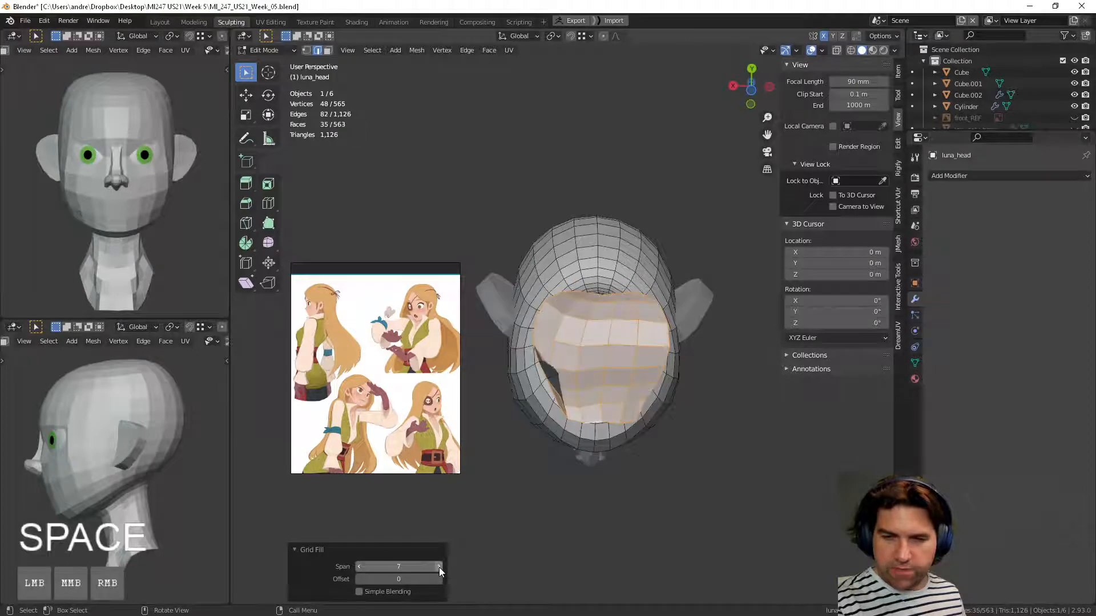
middle_drag(736, 426, 464, 507)
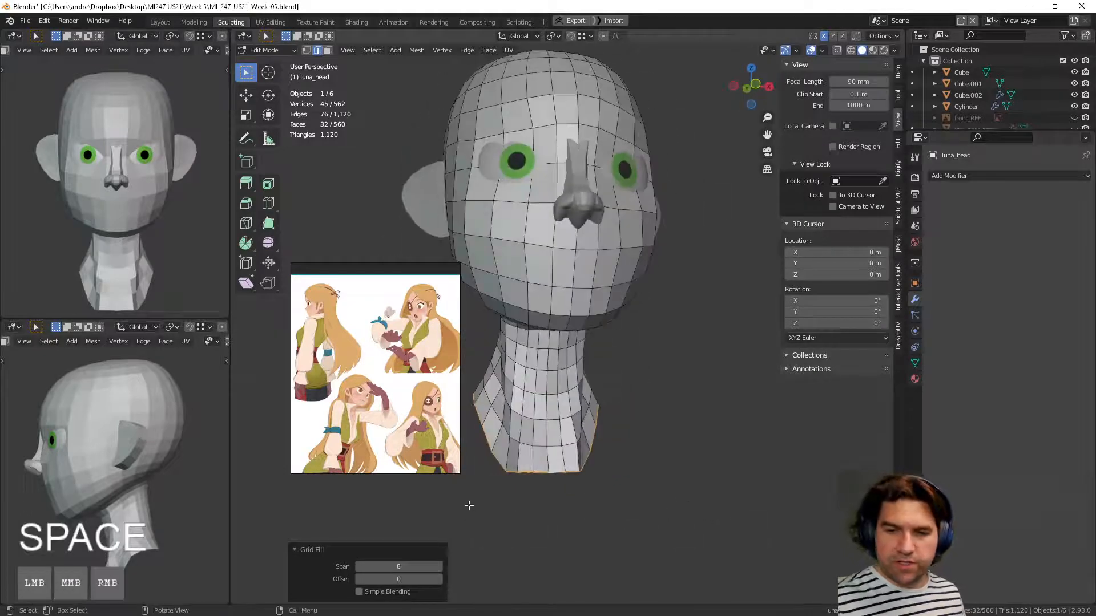
click(650, 384)
middle_drag(650, 384, 650, 418)
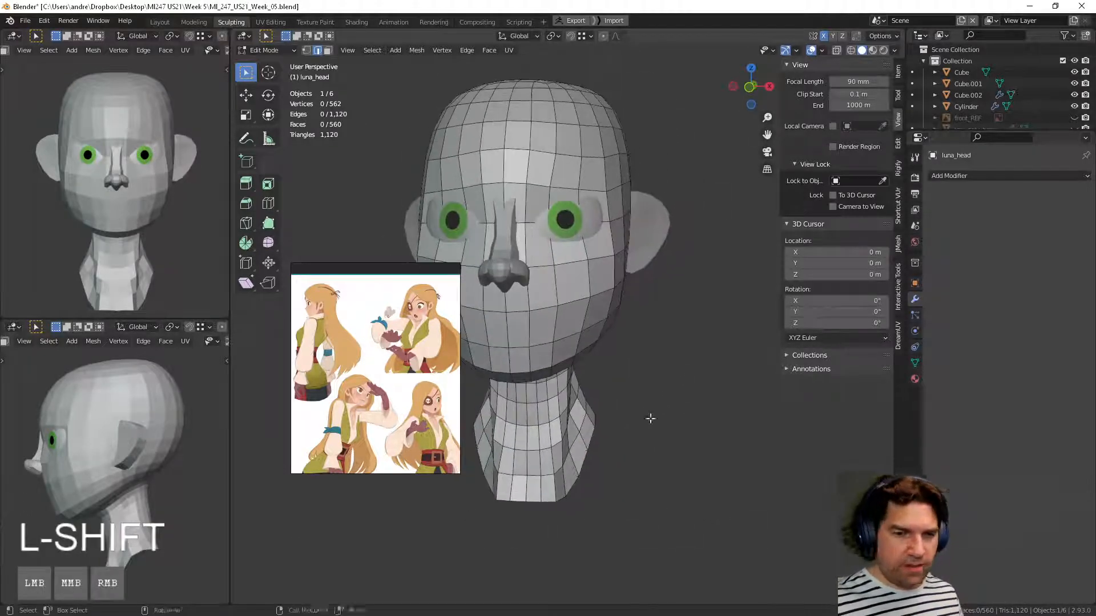
Step: Switch luna_head to Sculpt Mode and voxel remesh it with a voxel size of about 0.027 m
key(ctrl+Tab)
click(677, 464)
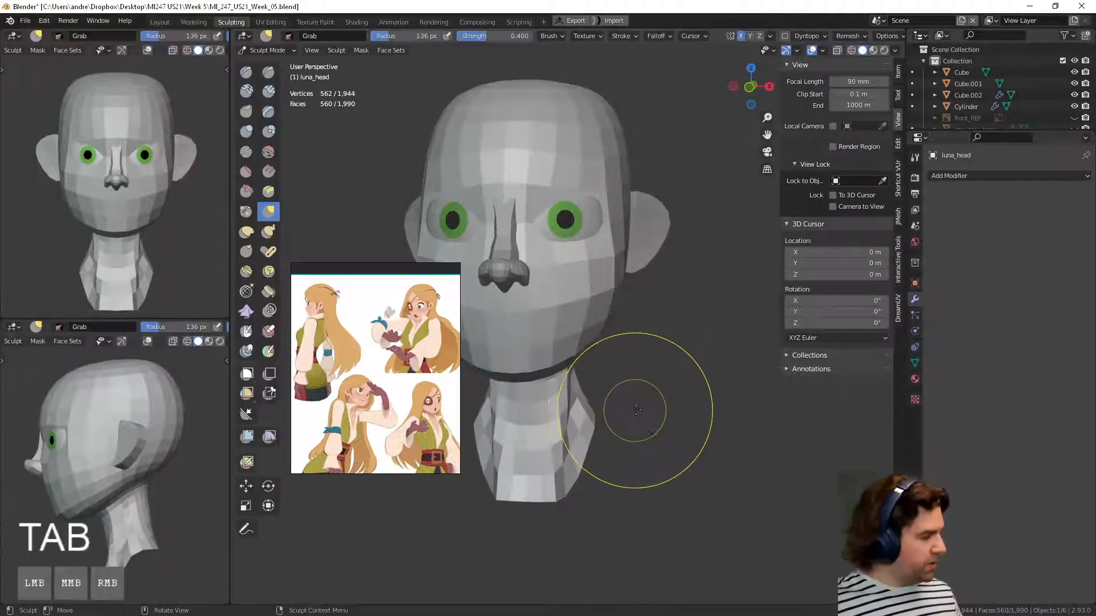
key(shift+r)
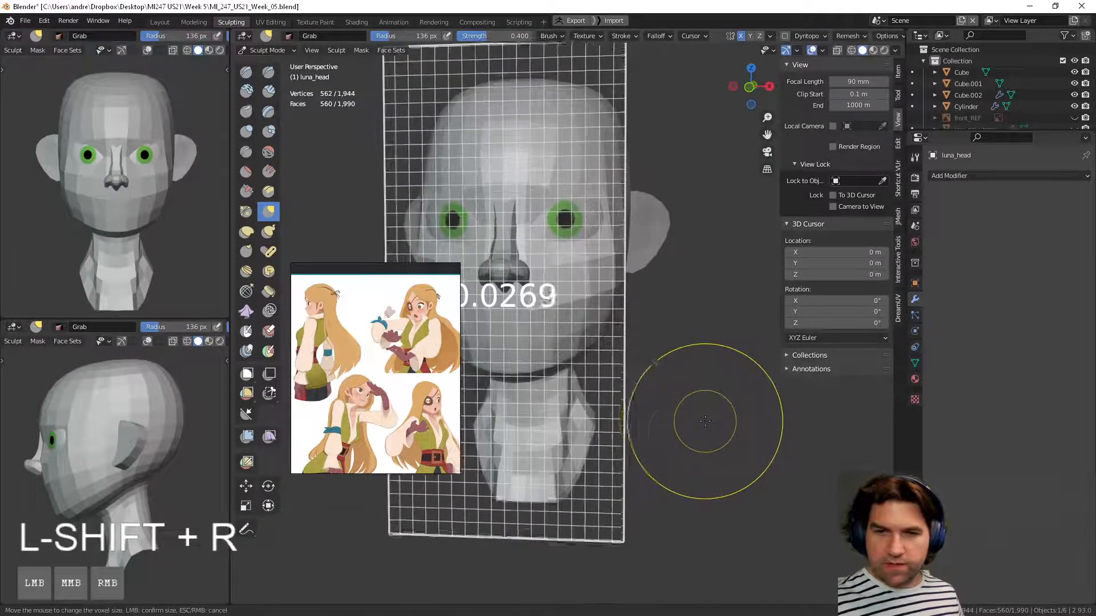
click(705, 421)
key(ctrl+r)
Step: Deflate the inner eye-socket area beside the nose bridge using the Inflate/Deflate brush with a radius of 77 px
mouse_move(673, 403)
middle_down()
mouse_move(564, 404)
mouse_move(600, 407)
mouse_move(610, 371)
middle_up()
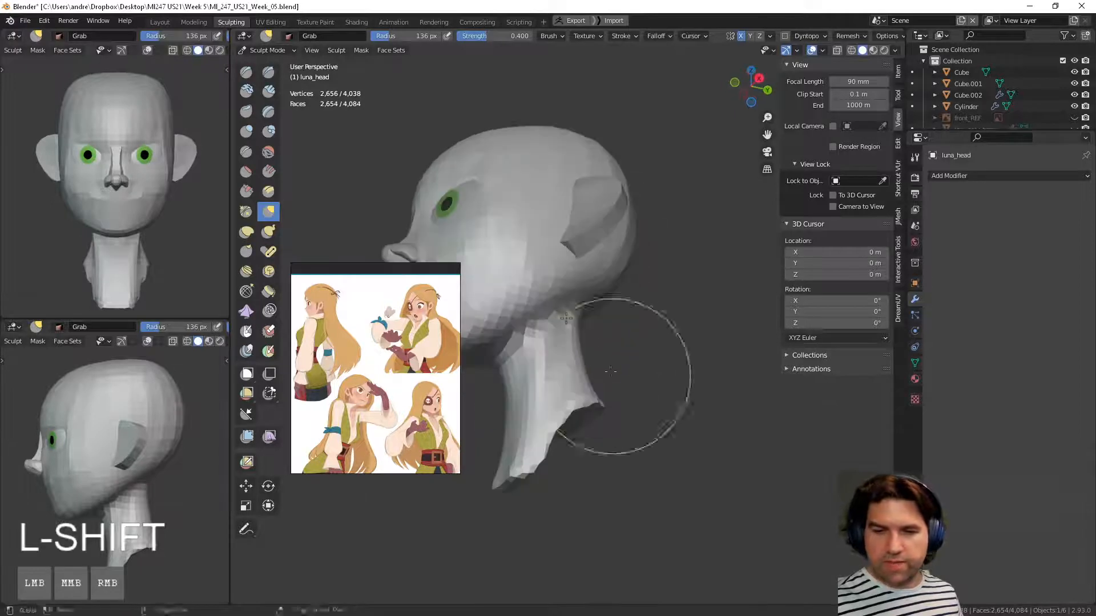
middle_drag(574, 309, 615, 394)
middle_drag(565, 274, 580, 354)
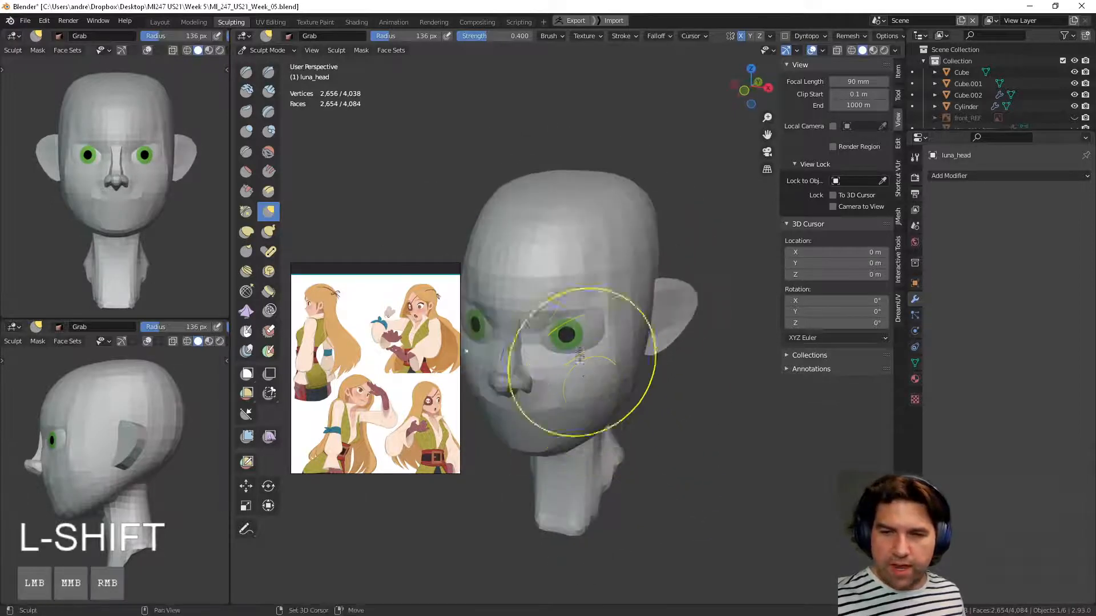
shift+drag(574, 256, 616, 215)
middle_drag(616, 216, 643, 432)
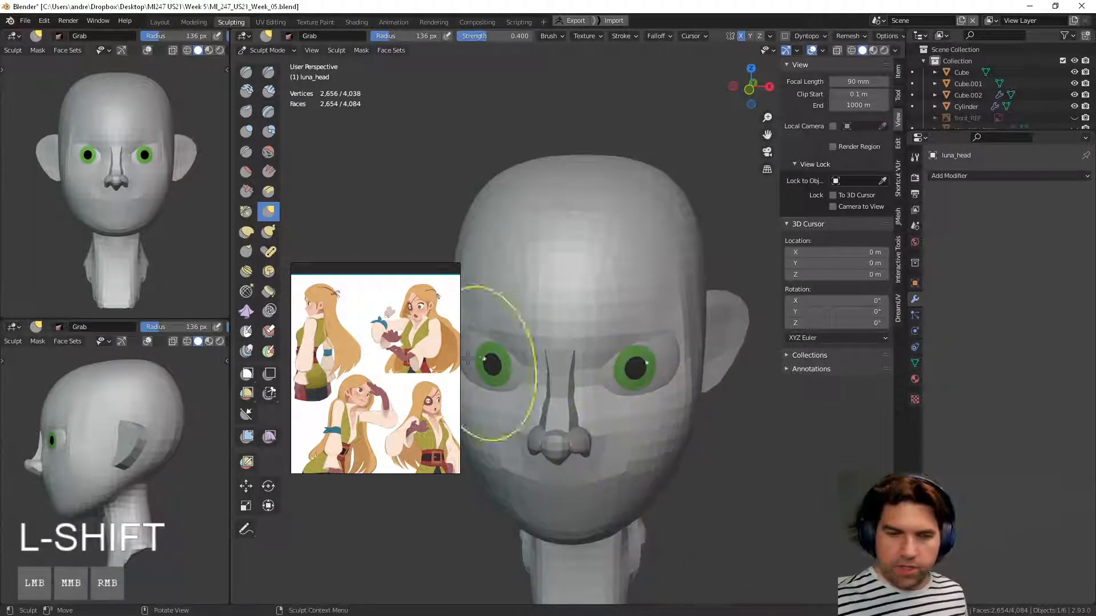
click(245, 132)
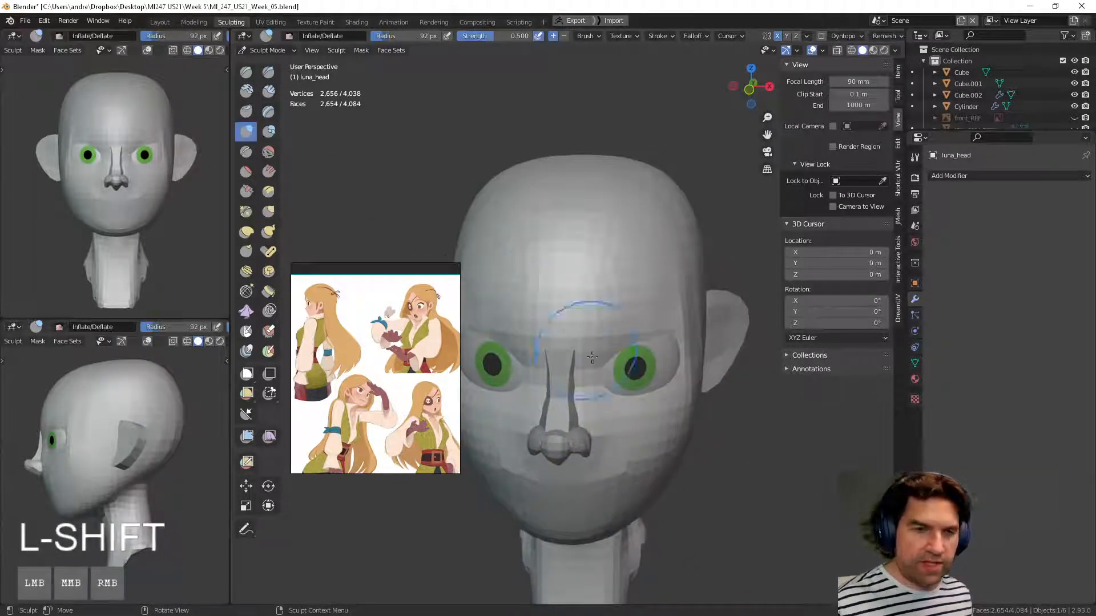
key(f)
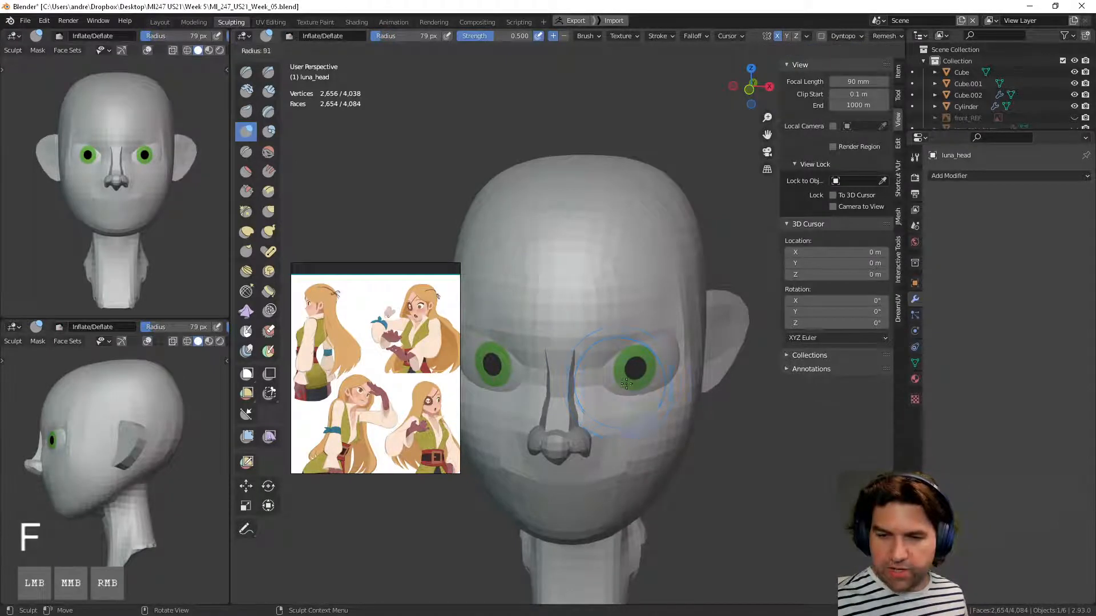
key(ctrl)
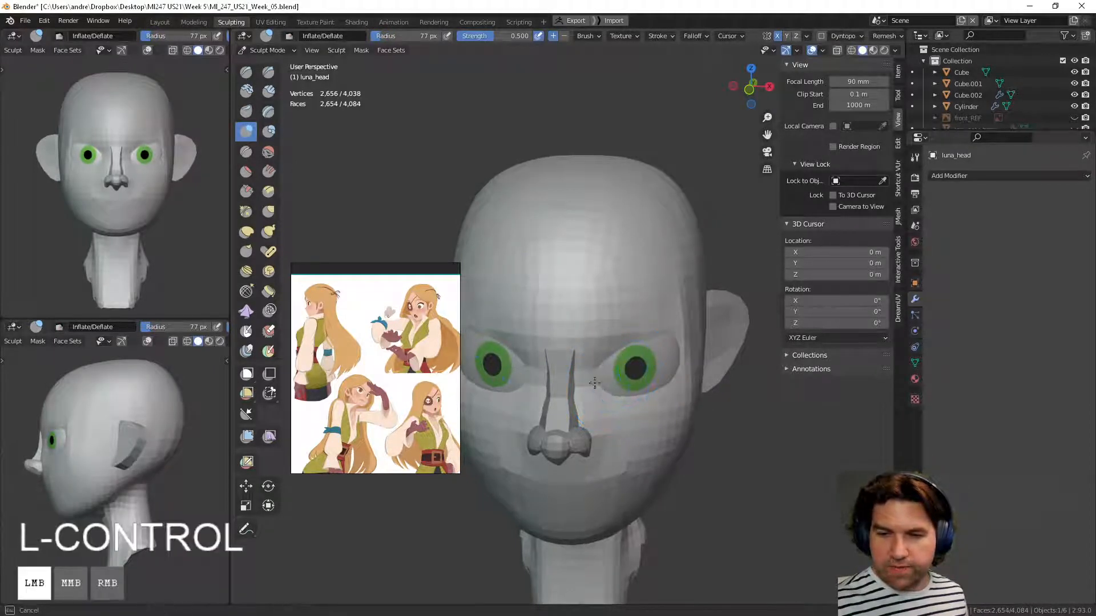
Step: Sculpt and smooth the brow and eye sockets of the head with the Inflate/Deflate brush
middle_drag(595, 383, 622, 356)
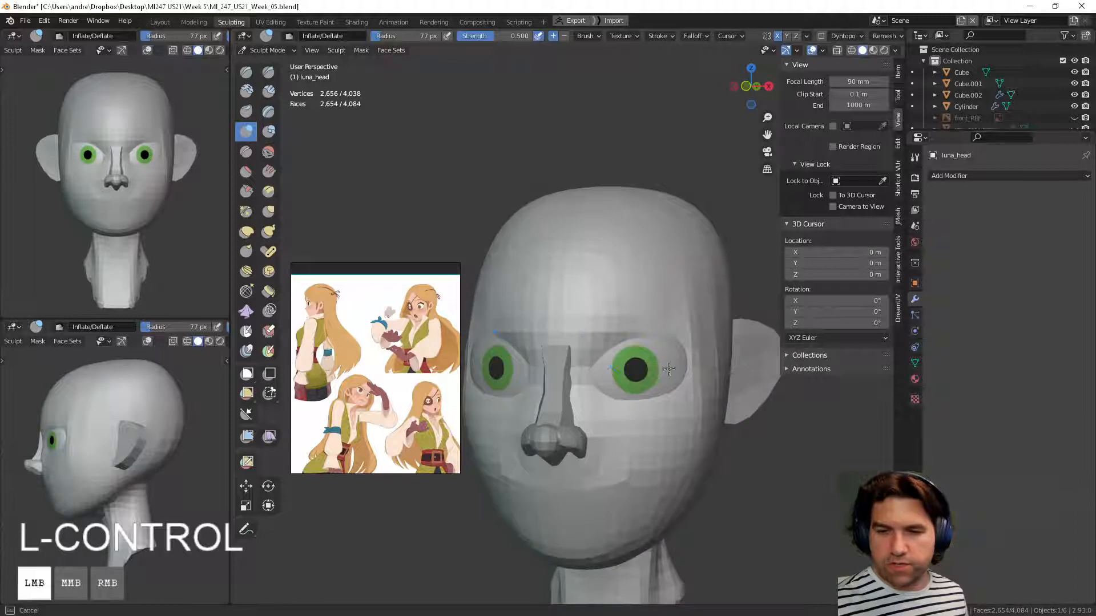
middle_drag(618, 320, 658, 371)
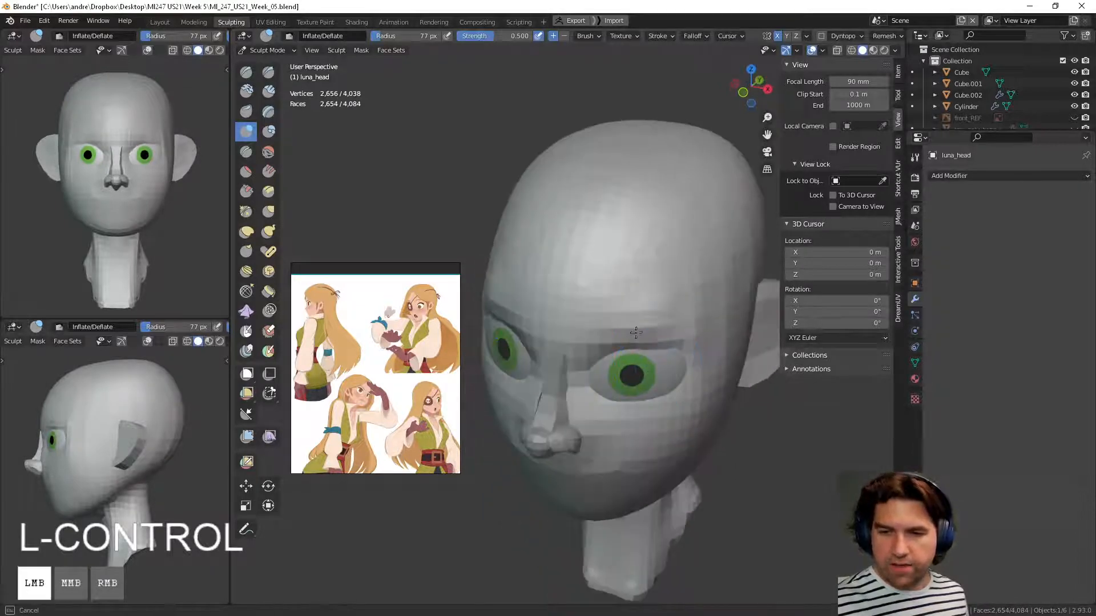
middle_drag(654, 323, 676, 334)
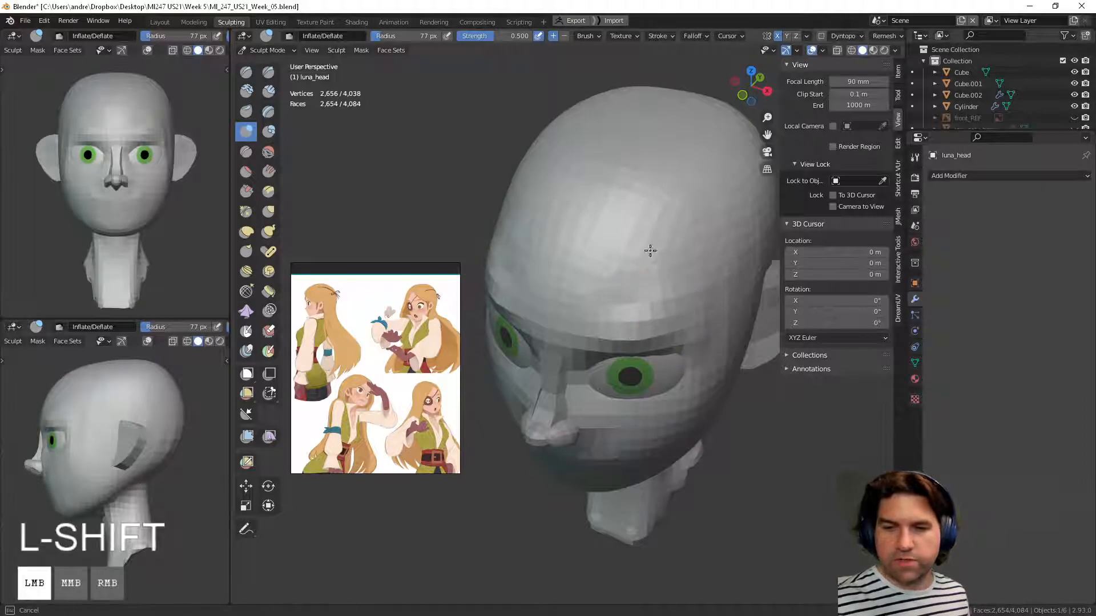
middle_drag(603, 398, 641, 374)
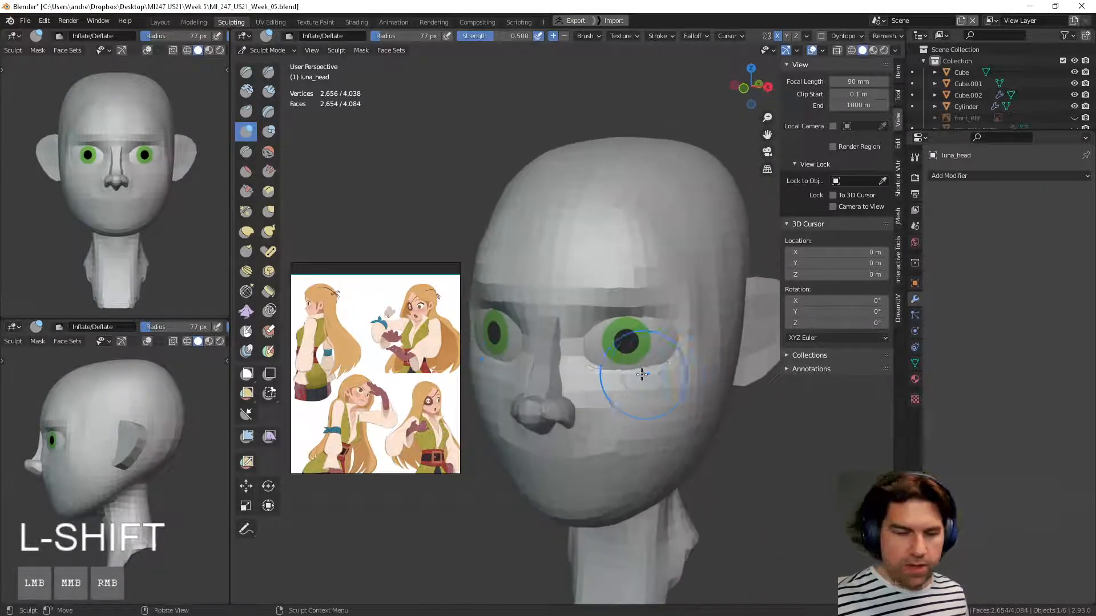
Step: Reshape the brow and eye-socket area with the Grab brush at a radius of 116 px
key(g)
key(f)
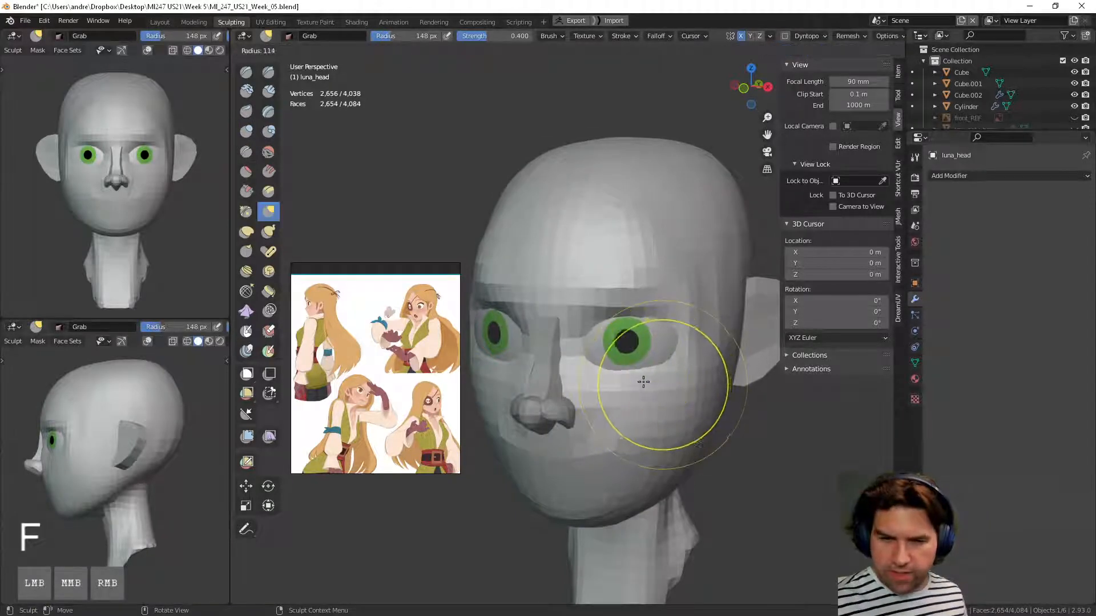
mouse_move(623, 311)
mouse_down()
mouse_move(620, 295)
mouse_move(584, 329)
mouse_up()
middle_drag(607, 344, 557, 345)
drag(591, 331, 585, 333)
middle_drag(593, 334, 569, 332)
drag(573, 334, 576, 343)
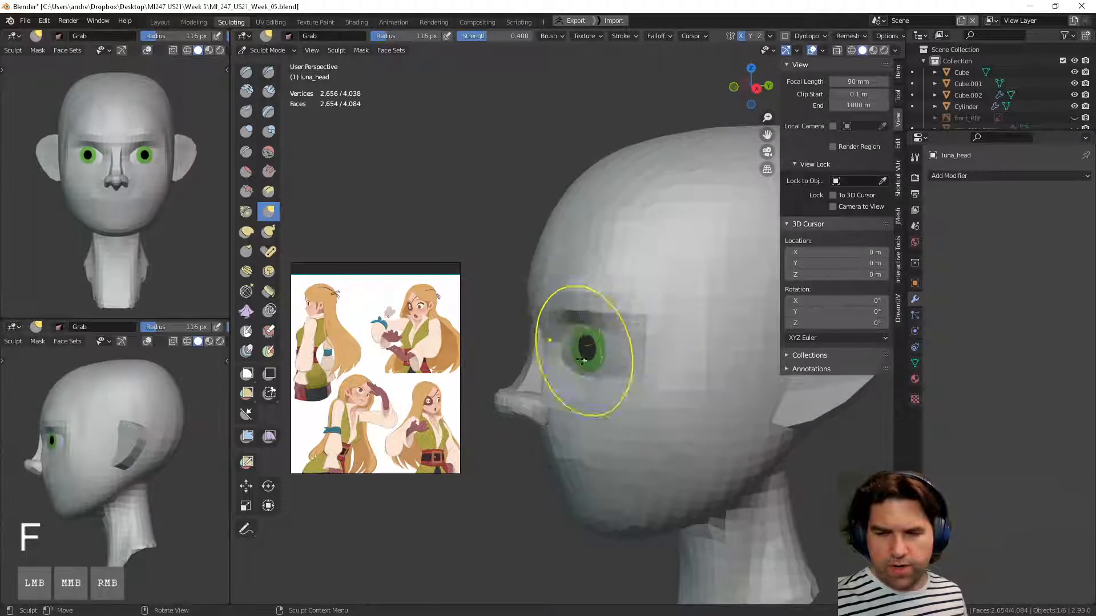
middle_drag(584, 355, 559, 365)
drag(564, 374, 565, 384)
mouse_move(565, 386)
middle_down()
mouse_move(614, 361)
mouse_move(660, 377)
middle_up()
mouse_move(611, 330)
middle_down()
mouse_move(661, 428)
mouse_move(655, 343)
mouse_move(664, 377)
mouse_move(575, 399)
mouse_move(631, 391)
mouse_move(614, 392)
middle_up()
middle_drag(570, 327, 641, 464)
Step: Switch the head from Sculpt Mode to Object Mode and clear the selection
key(ctrl+Tab)
click(601, 456)
click(728, 433)
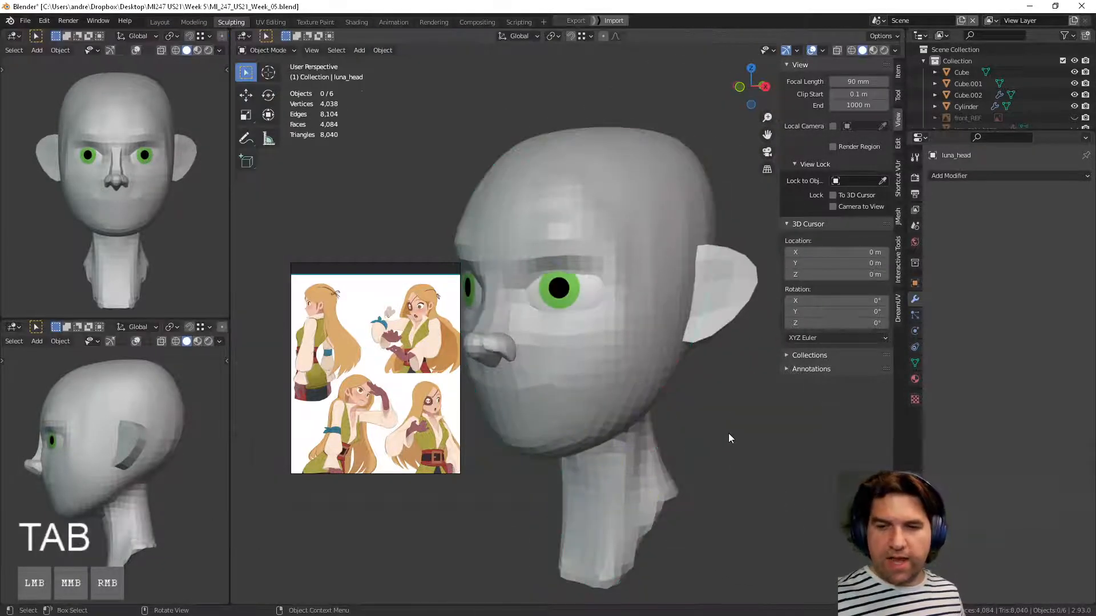
middle_drag(728, 433, 642, 446)
ctrl+middle_drag(642, 445, 637, 477)
Step: Select the ears, nose bridge, nostrils and nose tip, and apply all their modifiers
click(659, 327)
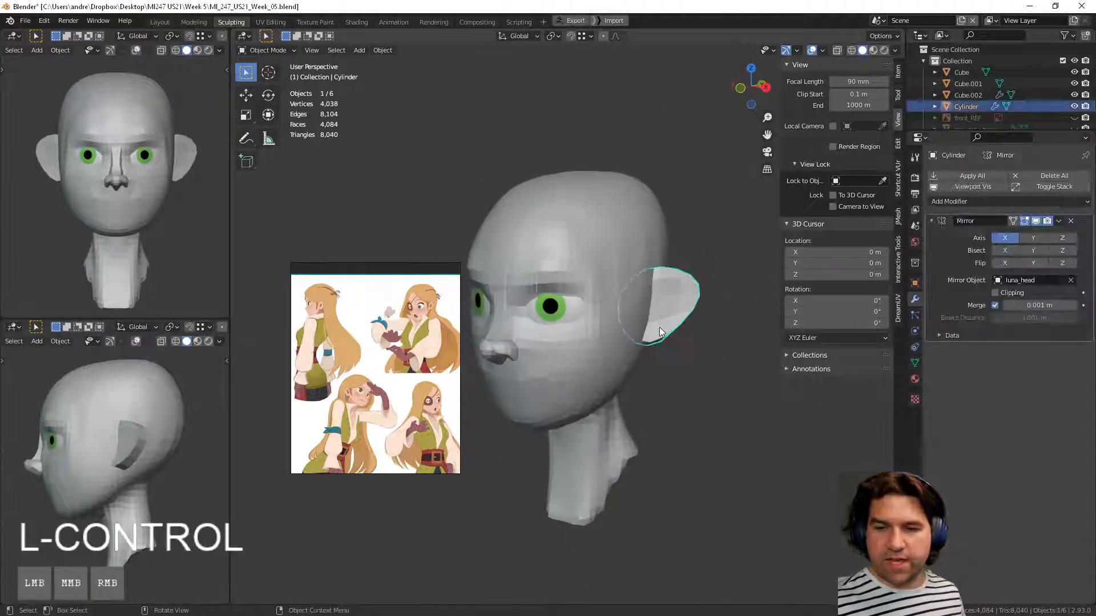
shift+click(495, 327)
shift+click(502, 358)
shift+middle_drag(543, 403, 607, 410)
middle_drag(564, 370, 588, 351)
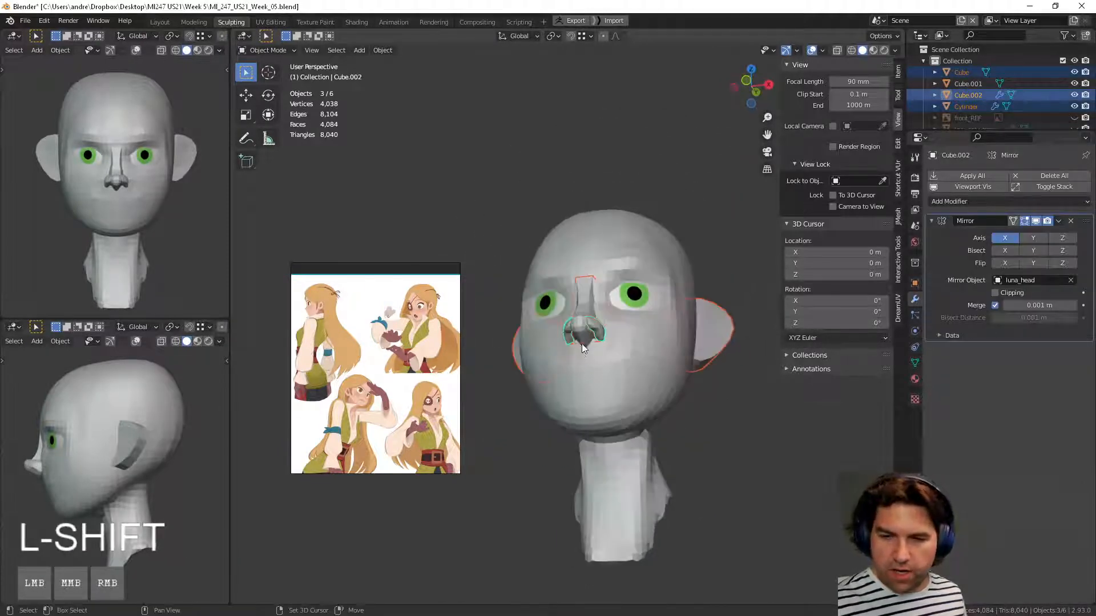
shift+click(593, 348)
mouse_move(635, 436)
ctrl+middle_down()
mouse_move(615, 485)
mouse_move(616, 428)
ctrl+middle_up()
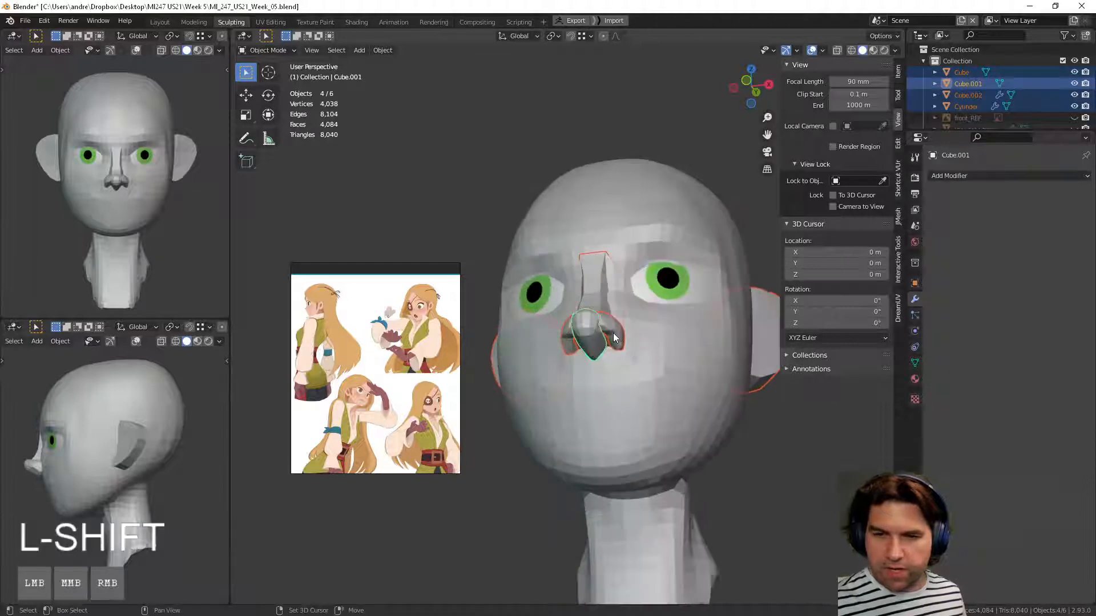
shift+click(617, 345)
click(973, 175)
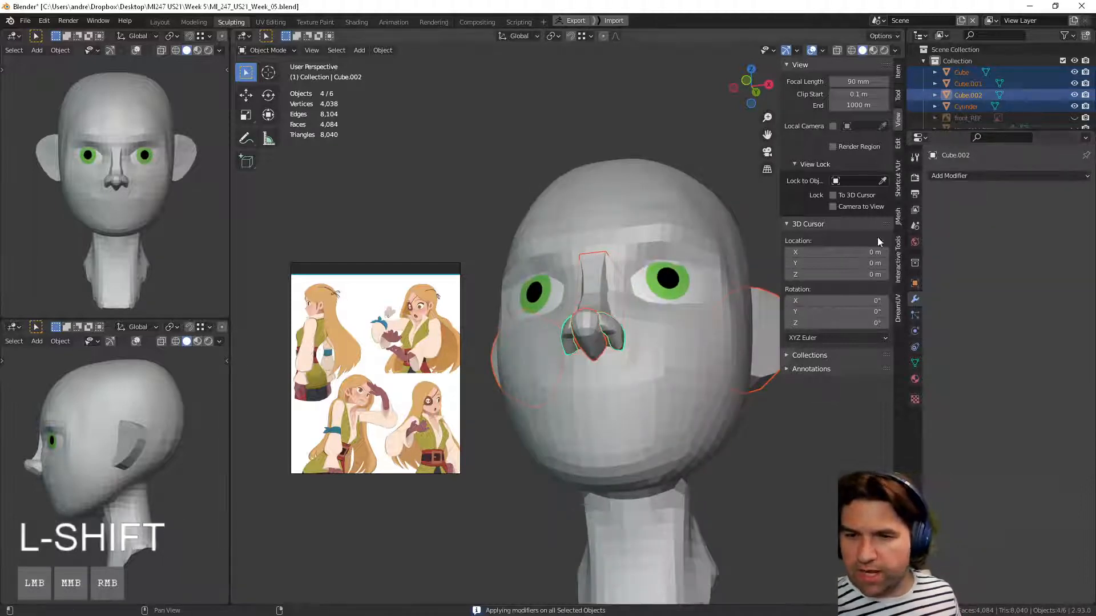
Step: Add the head to the selection as the active object and join the ears and nose parts into it
shift+click(683, 441)
middle_drag(734, 455, 621, 343)
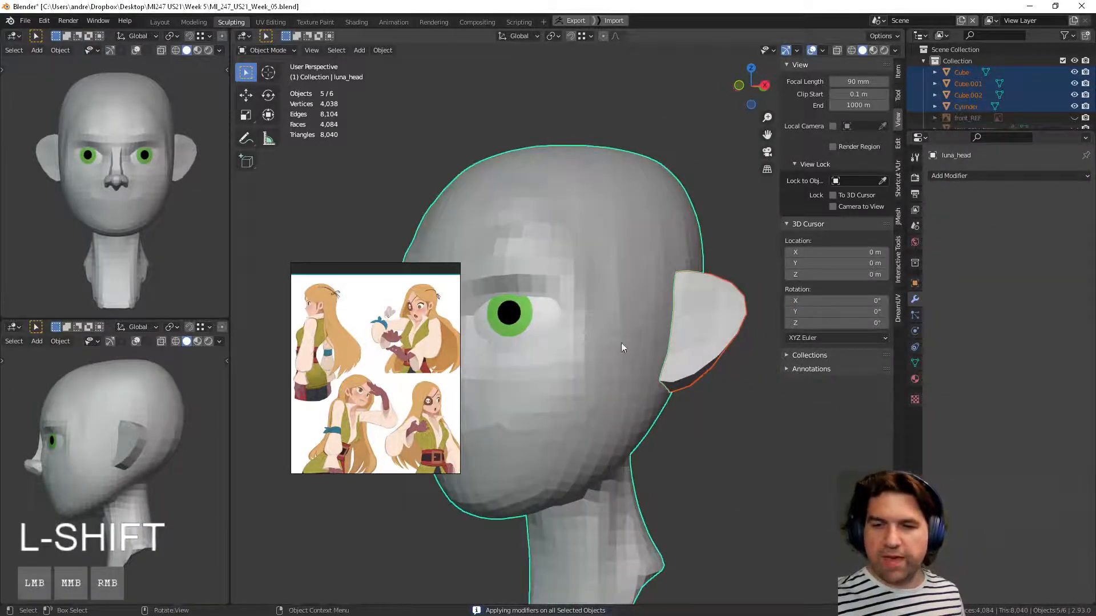
middle_drag(517, 362, 628, 354)
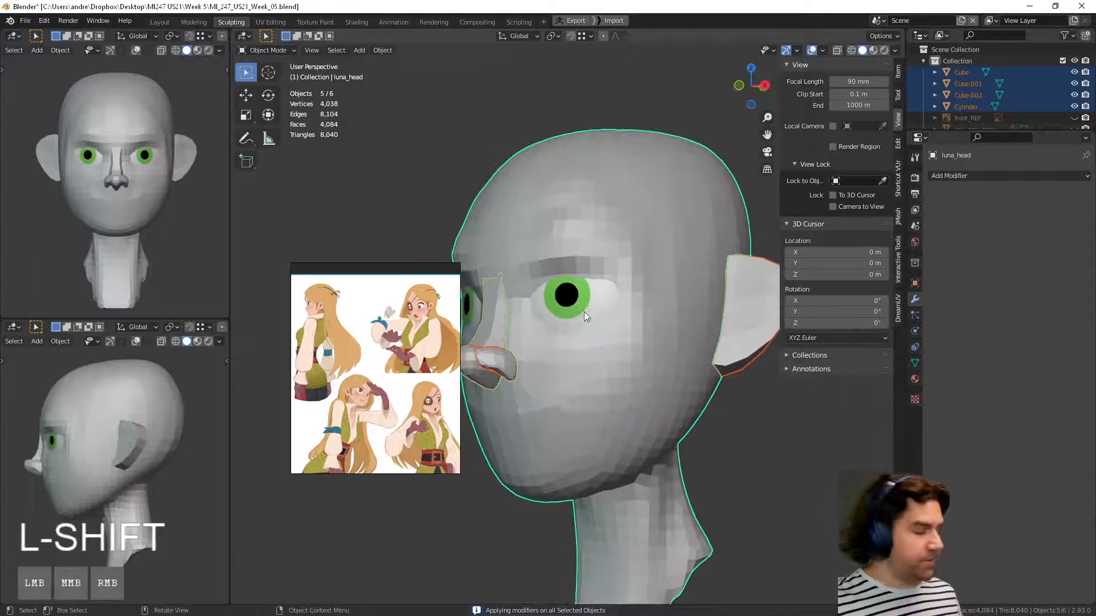
key(ctrl)
key(ctrl+j)
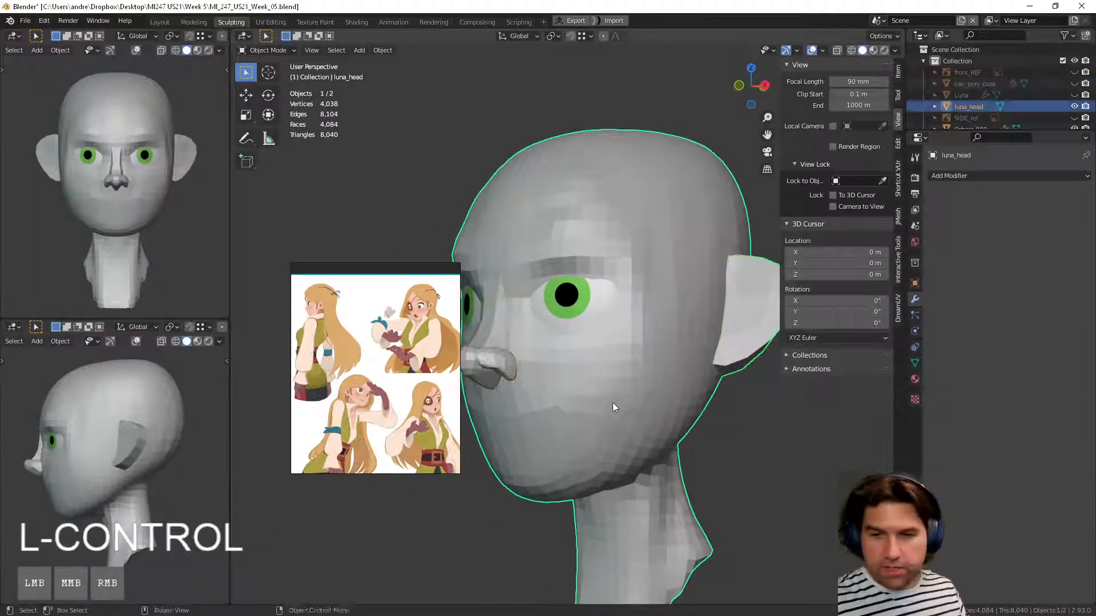
middle_drag(612, 402, 658, 441)
Step: Return the joined head to Sculpt Mode and turn off the Face Sets overlay
click(706, 446)
key(ctrl+Tab)
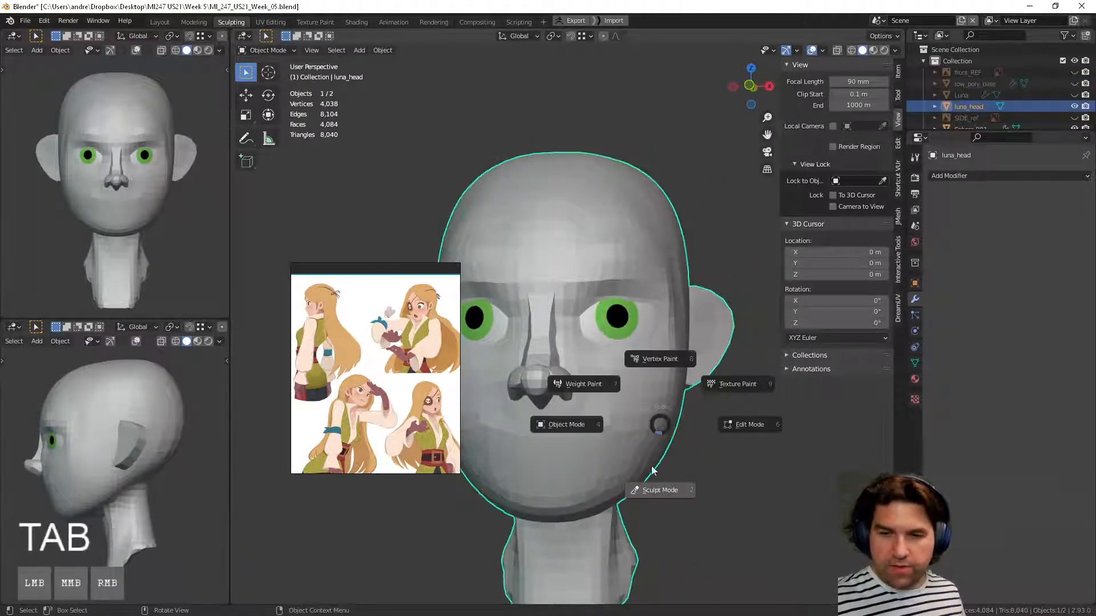
click(661, 490)
middle_drag(661, 490, 676, 411)
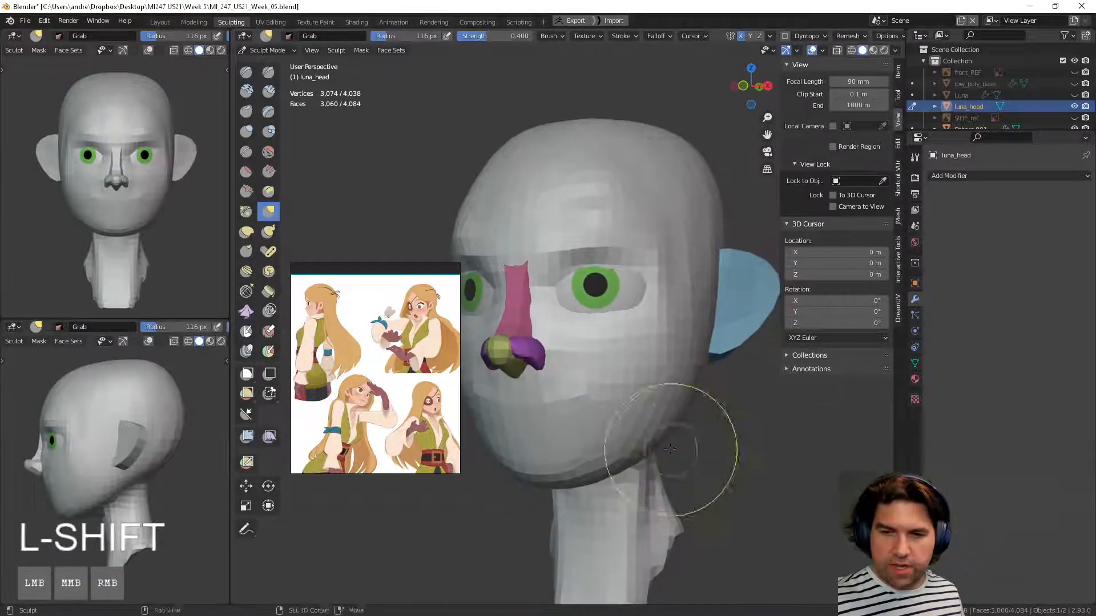
click(823, 50)
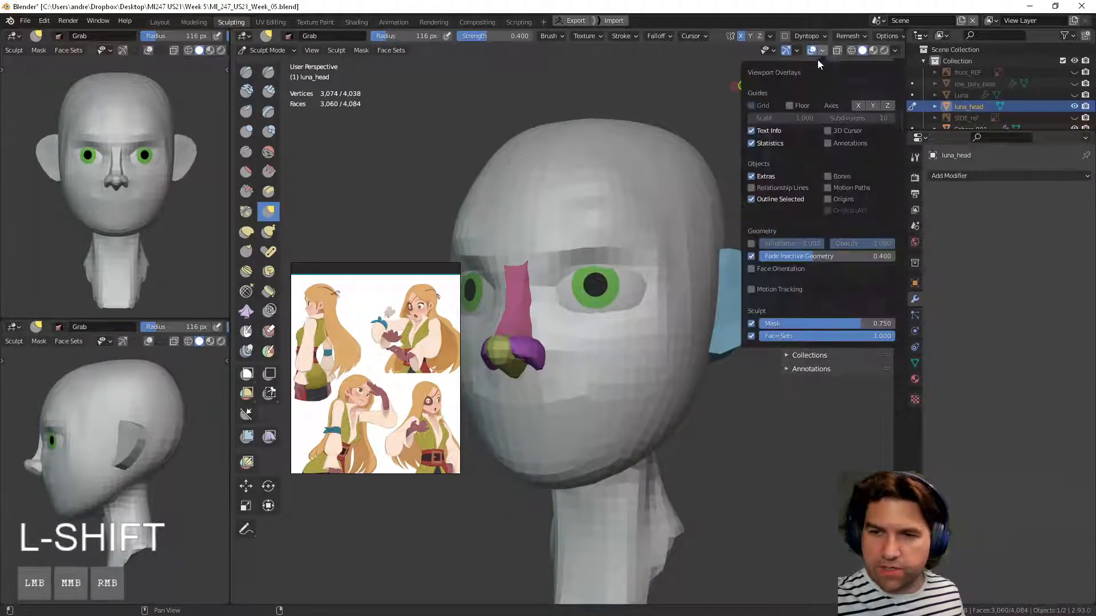
click(751, 337)
mouse_move(706, 460)
ctrl+middle_down()
mouse_move(702, 473)
mouse_move(684, 473)
mouse_move(734, 441)
ctrl+middle_up()
Step: Try a coarse voxel remesh of the joined head, then undo it
key(shift+r)
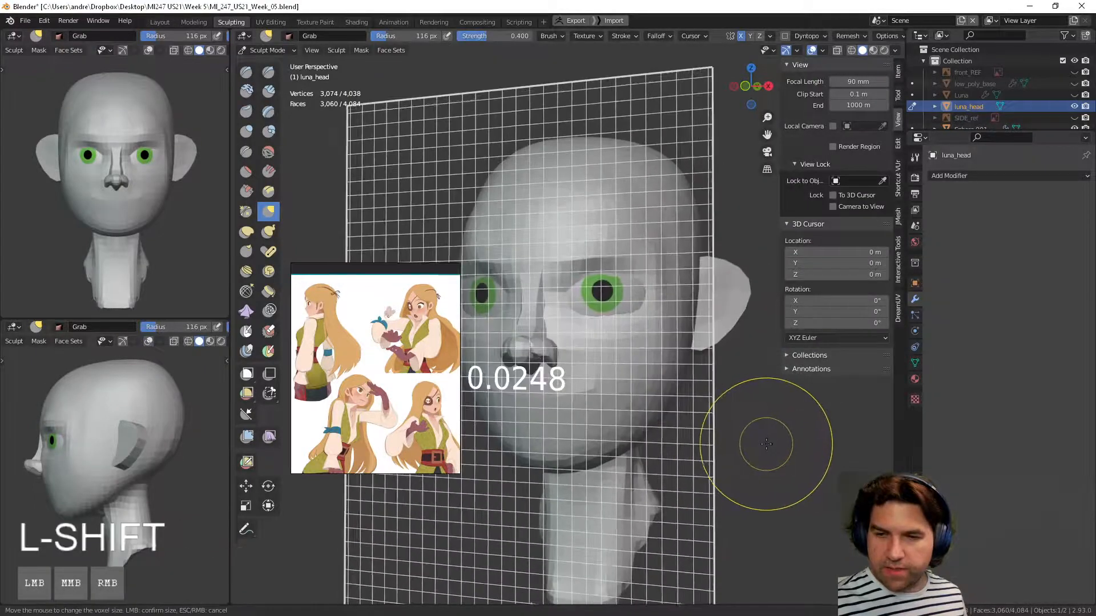
click(752, 444)
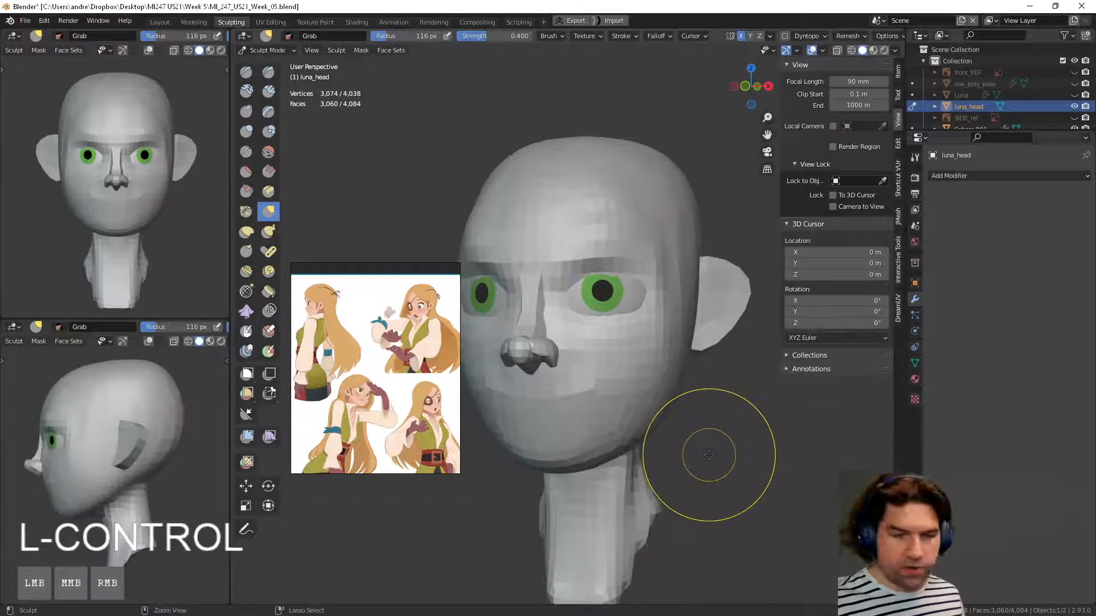
key(ctrl+r)
middle_drag(709, 453, 690, 453)
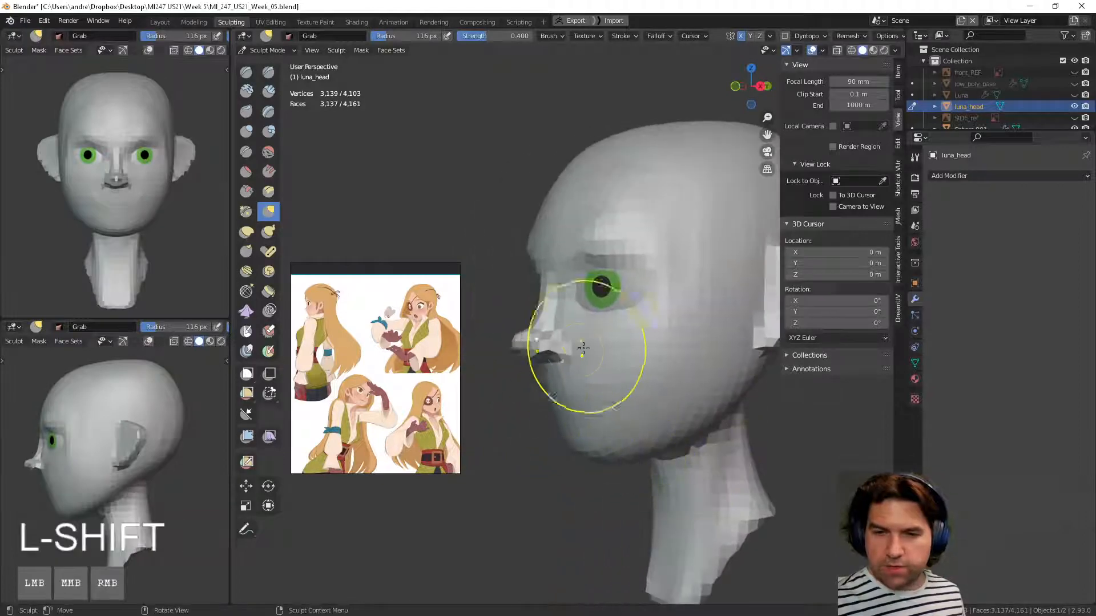
middle_drag(582, 349, 634, 313)
key(ctrl+z)
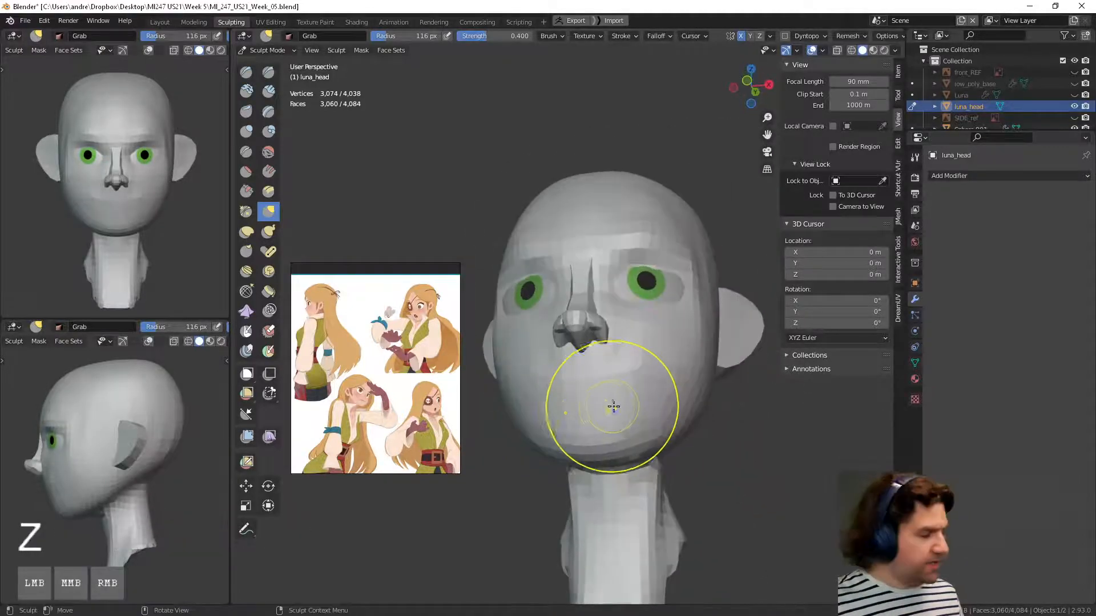
Step: Try a voxel remesh of the head with an adjusted voxel size and undo it
key(shift+r)
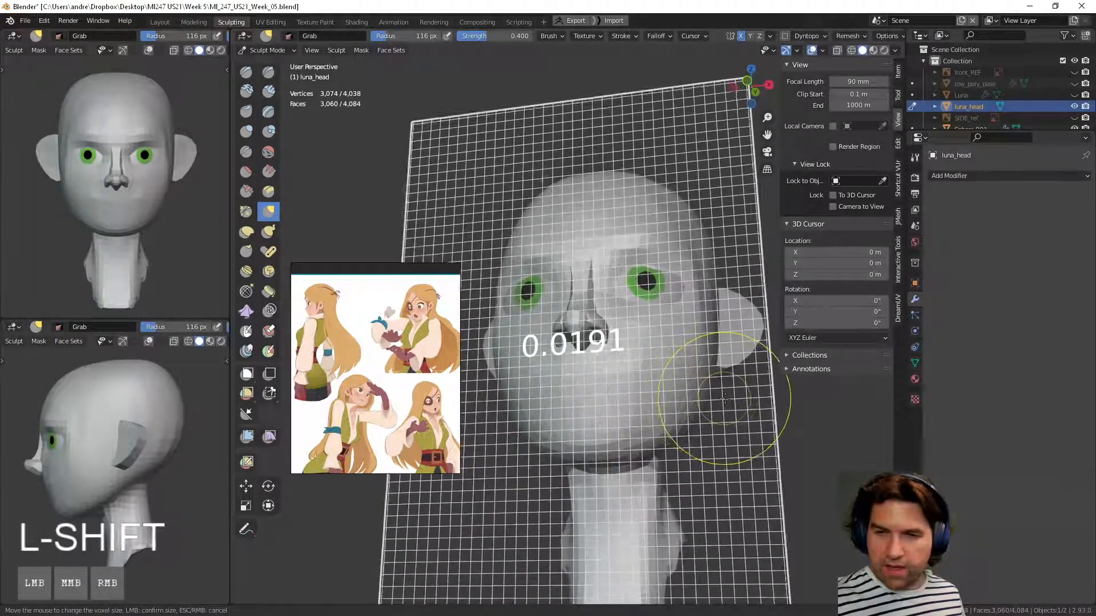
click(669, 377)
key(ctrl+r)
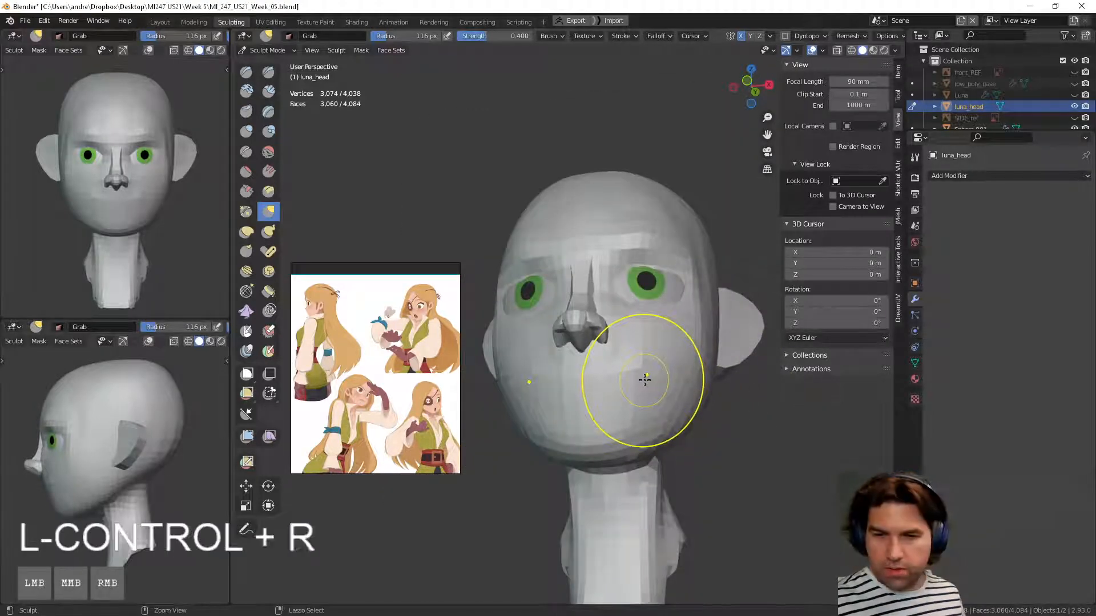
middle_drag(643, 379, 634, 398)
key(ctrl+z)
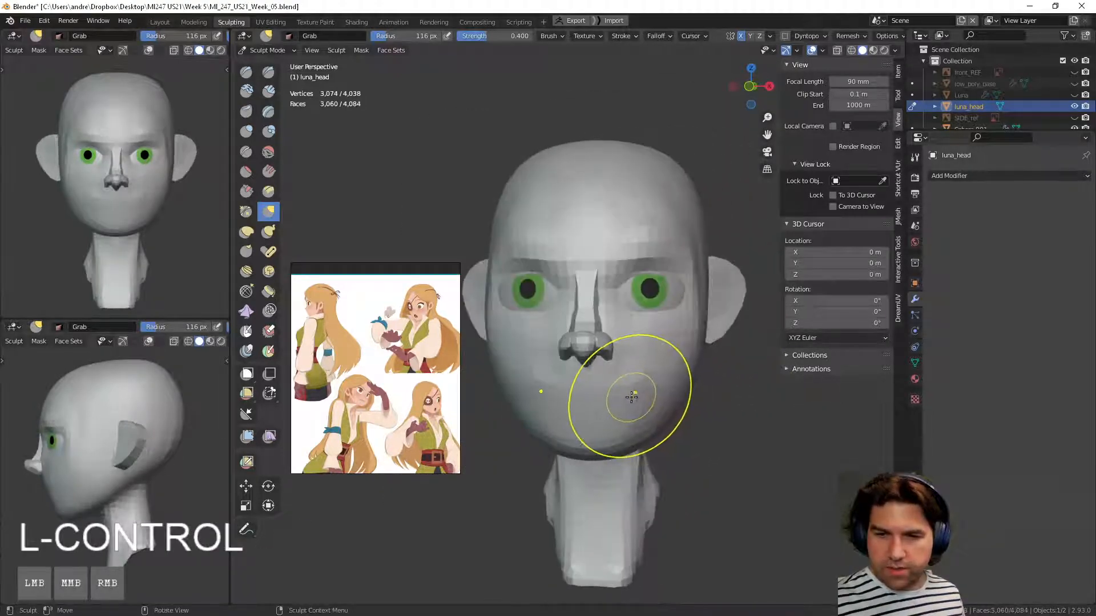
Step: Reduce the voxel size further and remesh the head into one denser surface
key(shift+r)
click(727, 390)
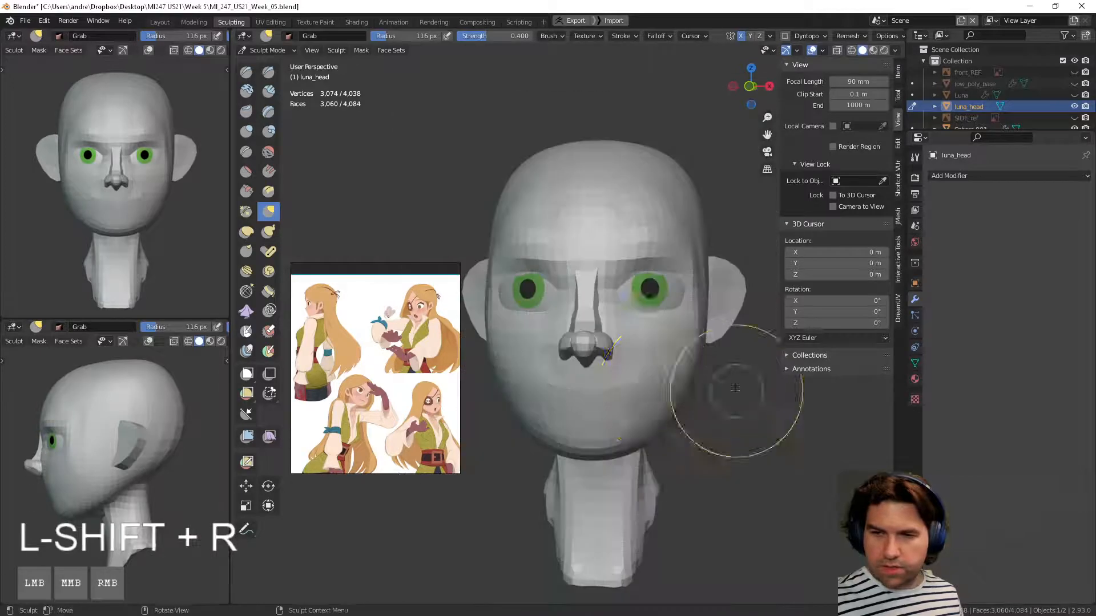
key(ctrl)
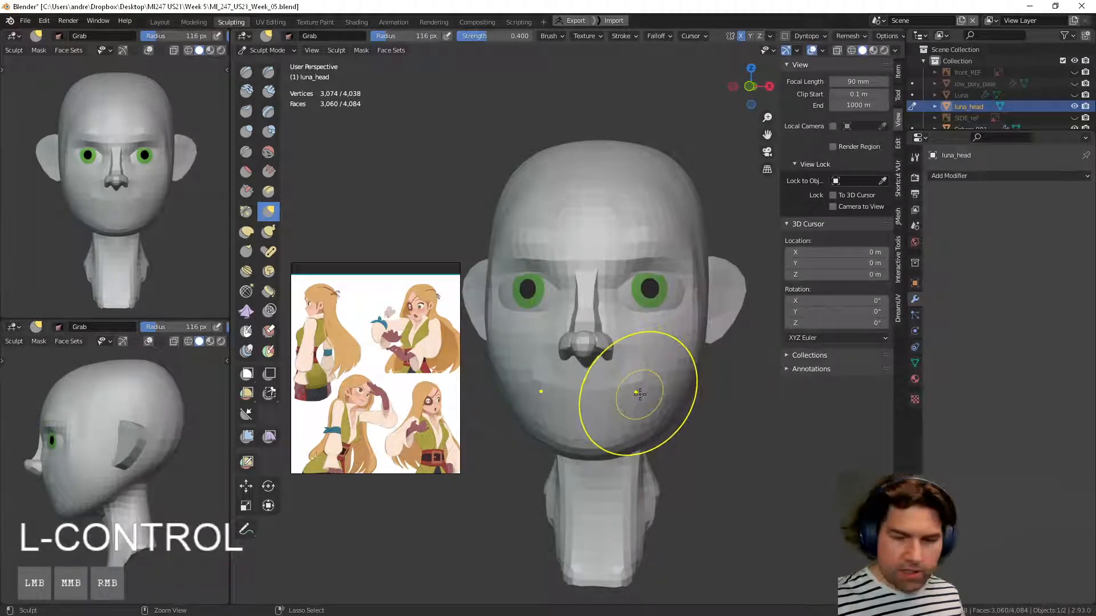
middle_drag(640, 394, 561, 323)
Step: Smooth the seams where the nose and ears meet the remeshed head, undoing an unwanted stroke
key(shift)
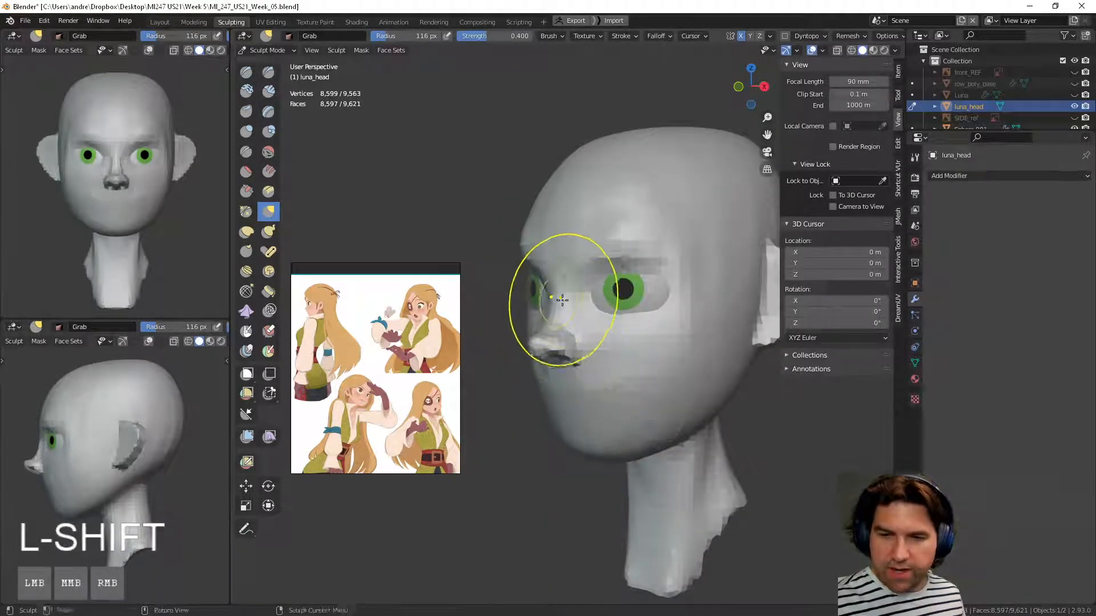
key(ctrl+z)
key(shift)
mouse_move(633, 268)
middle_down()
mouse_move(675, 354)
mouse_move(594, 405)
mouse_move(568, 405)
middle_up()
shift+drag(679, 308, 687, 308)
mouse_move(688, 308)
middle_down()
mouse_move(658, 346)
mouse_move(716, 303)
middle_up()
Step: Enlarge the Grab brush to 147 px, adjust the head's broader forms and undo the last unwanted change
mouse_move(594, 428)
ctrl+middle_down()
mouse_move(594, 484)
mouse_move(633, 486)
ctrl+middle_up()
shift+middle_drag(634, 487, 662, 495)
mouse_move(662, 494)
ctrl+middle_down()
mouse_move(664, 459)
mouse_move(563, 452)
mouse_move(514, 410)
mouse_move(562, 398)
mouse_move(564, 423)
ctrl+middle_up()
key(f)
mouse_move(562, 476)
ctrl+middle_down()
mouse_move(558, 445)
mouse_move(586, 402)
ctrl+middle_up()
key(f)
click(631, 428)
middle_drag(633, 443, 525, 508)
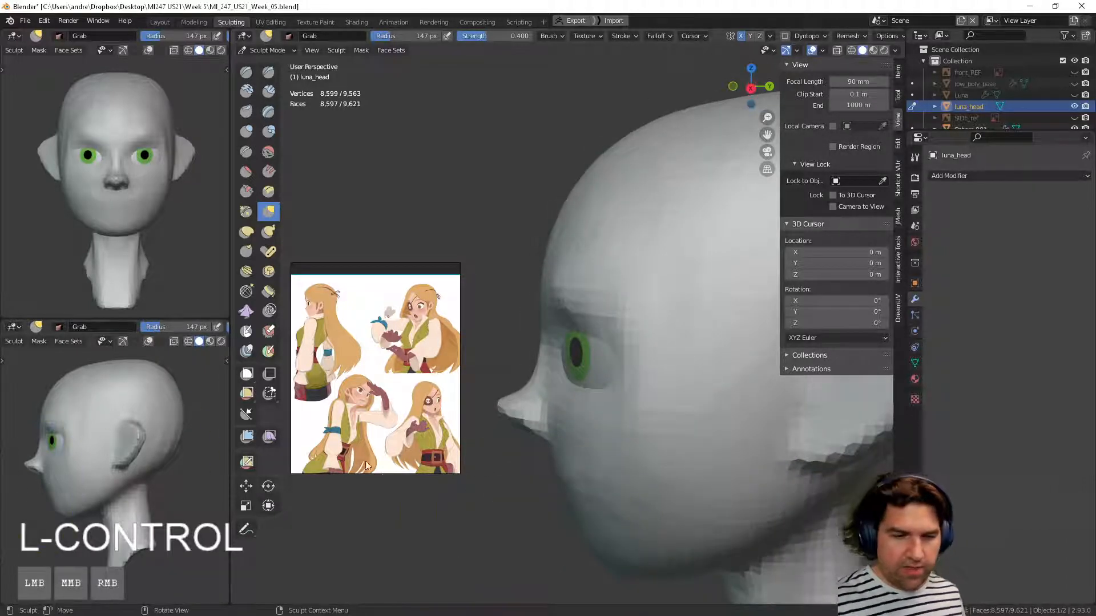
mouse_move(532, 427)
middle_down()
mouse_move(571, 379)
mouse_move(555, 373)
middle_up()
key(ctrl+z)
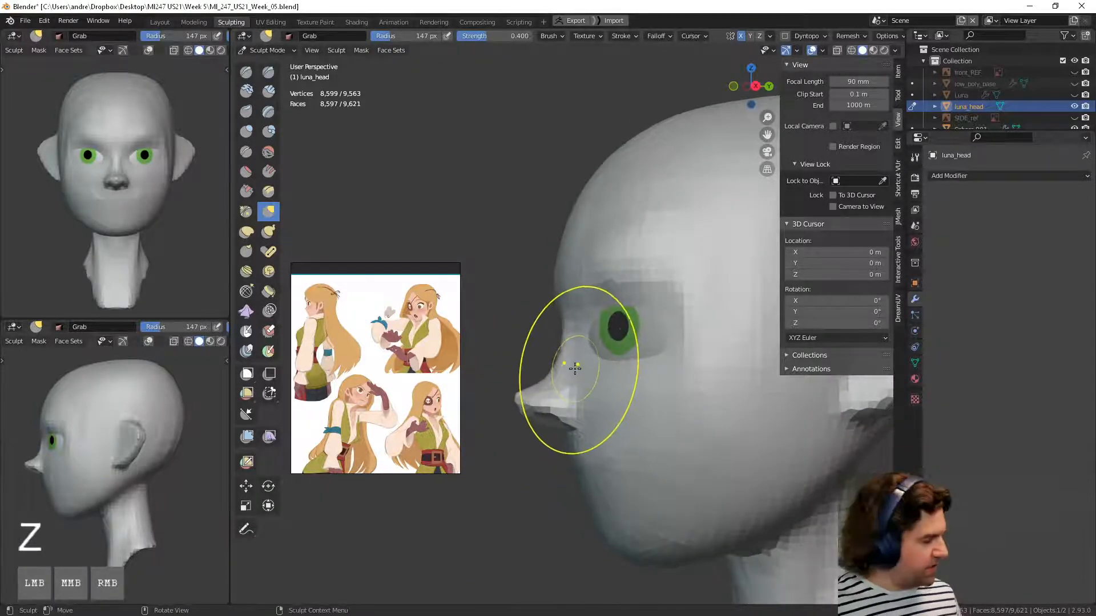
Step: Refine the nose profile and underside with the Grab brush at 104 px, smoothing the surface
key(f)
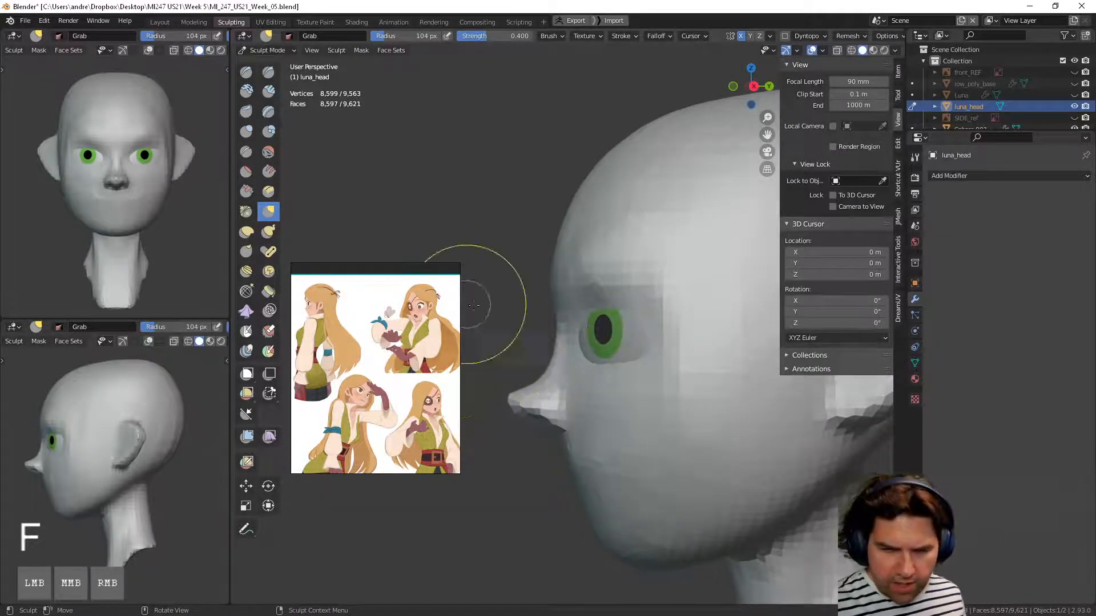
mouse_move(563, 346)
middle_down()
mouse_move(549, 343)
mouse_move(639, 365)
mouse_move(655, 303)
middle_up()
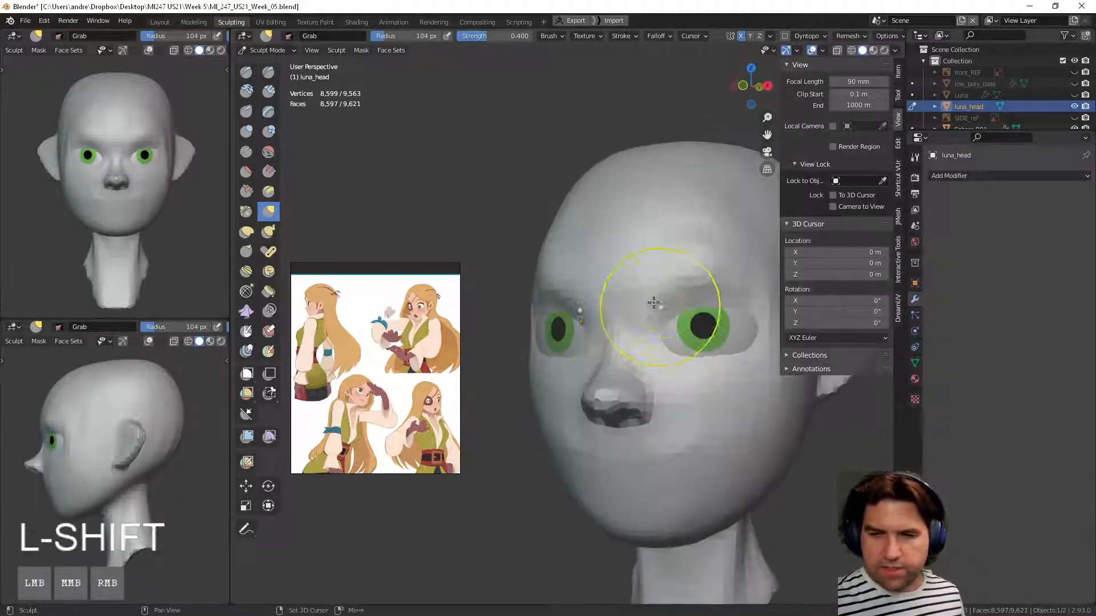
mouse_move(724, 291)
shift+middle_down()
mouse_move(615, 301)
mouse_move(694, 298)
mouse_move(616, 318)
mouse_move(543, 367)
shift+middle_up()
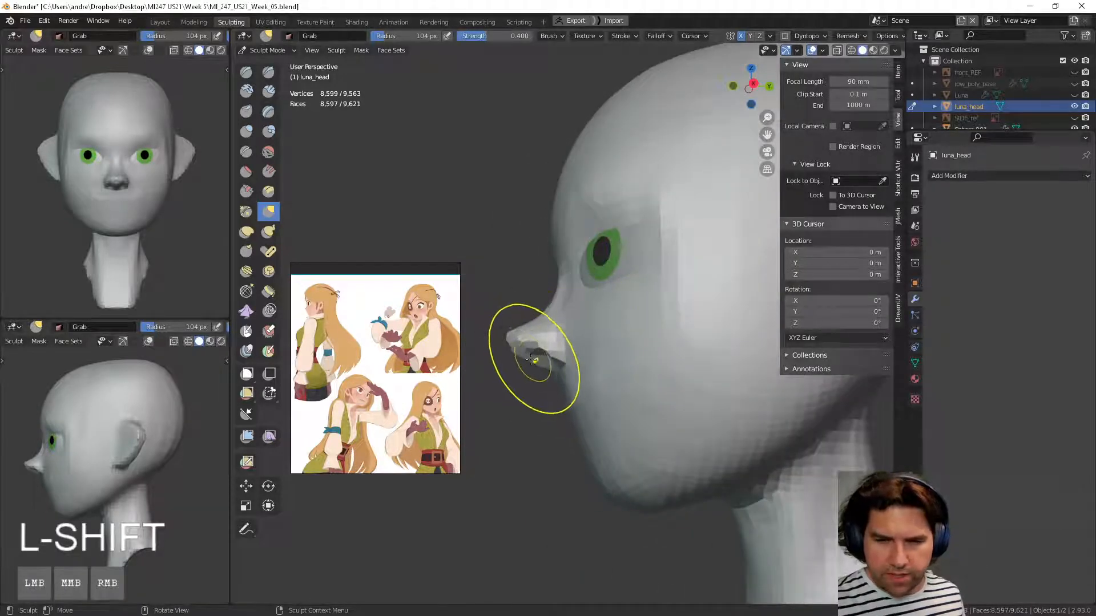
mouse_move(539, 329)
middle_down()
mouse_move(599, 354)
mouse_move(684, 342)
mouse_move(609, 350)
mouse_move(567, 331)
mouse_move(650, 355)
middle_up()
shift+drag(604, 324, 606, 337)
middle_drag(614, 385, 622, 352)
mouse_move(622, 405)
middle_down()
mouse_move(614, 352)
mouse_move(646, 371)
middle_up()
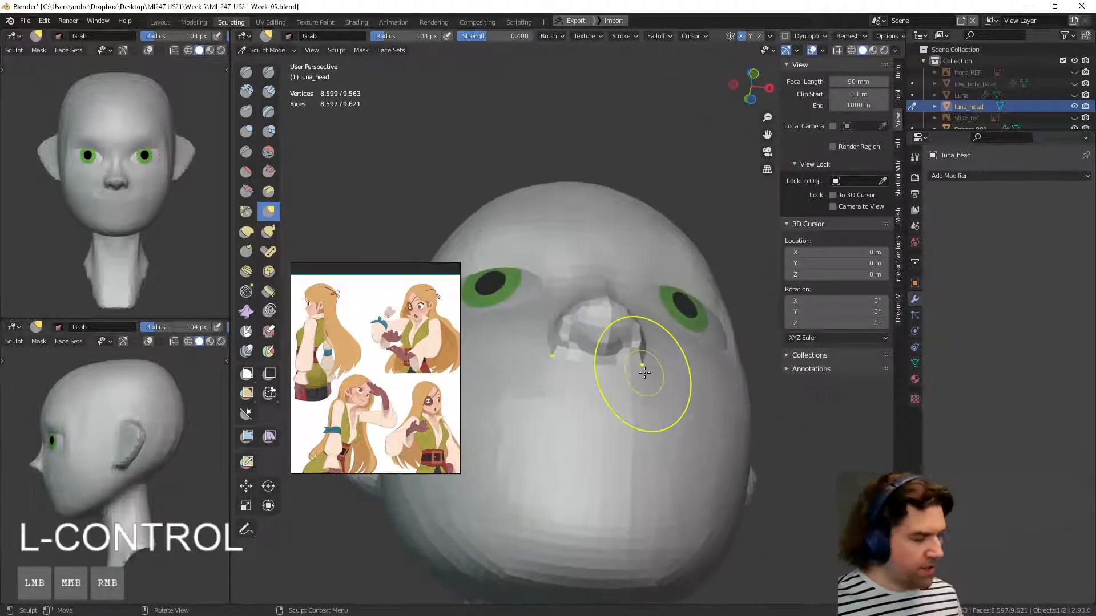
Step: Carve the nostril on the underside of the nose with the Draw Sharp brush at 25 px
key(f)
click(284, 84)
click(269, 72)
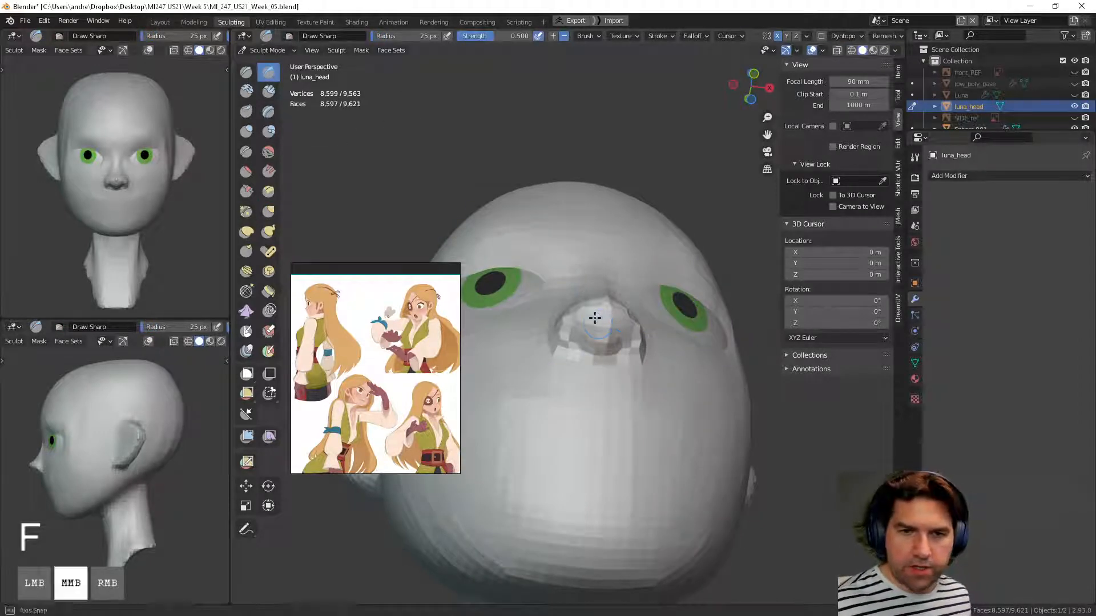
middle_drag(595, 318, 585, 316)
drag(610, 330, 620, 331)
middle_drag(620, 331, 622, 306)
drag(618, 310, 613, 309)
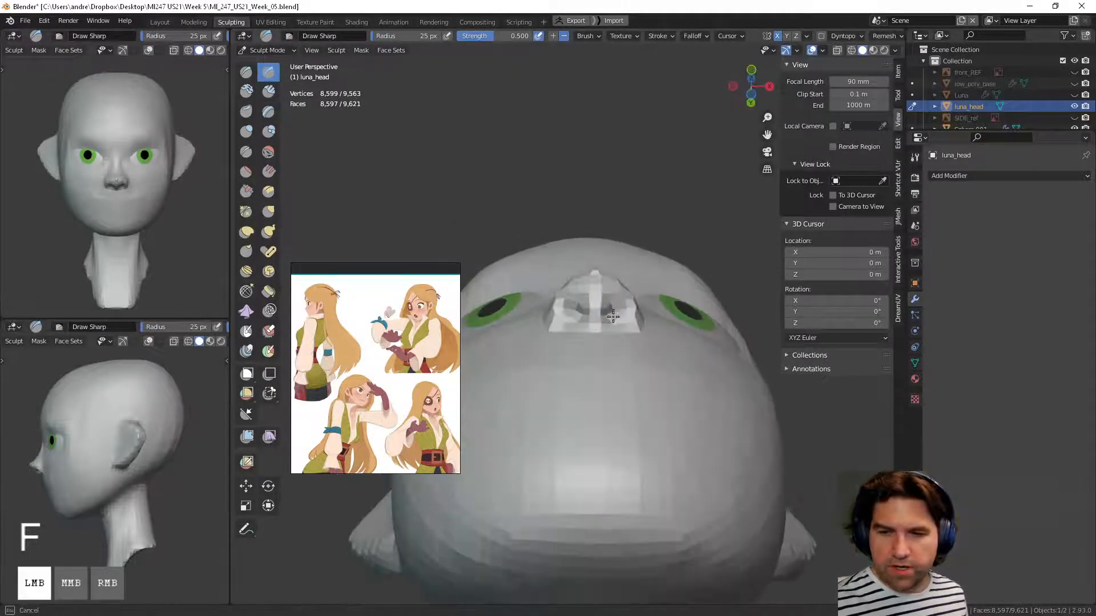
Step: Reshape the nose's underside around the nostrils with the Grab brush at 97 px, and undo the unwanted stroke on the head
mouse_move(636, 320)
middle_down()
mouse_move(567, 375)
mouse_move(560, 303)
mouse_move(611, 309)
mouse_move(637, 282)
middle_up()
key(g)
key(f)
click(631, 309)
drag(623, 288, 605, 284)
mouse_move(606, 285)
middle_down()
mouse_move(591, 377)
mouse_move(620, 428)
mouse_move(670, 443)
mouse_move(656, 456)
mouse_move(565, 415)
mouse_move(616, 458)
middle_up()
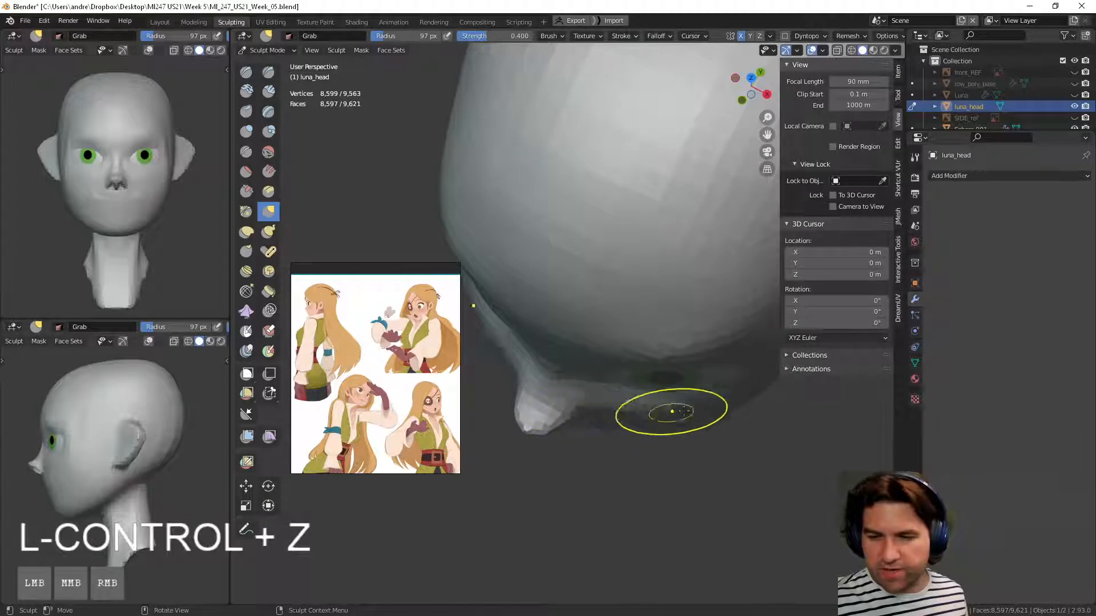
key(ctrl+z)
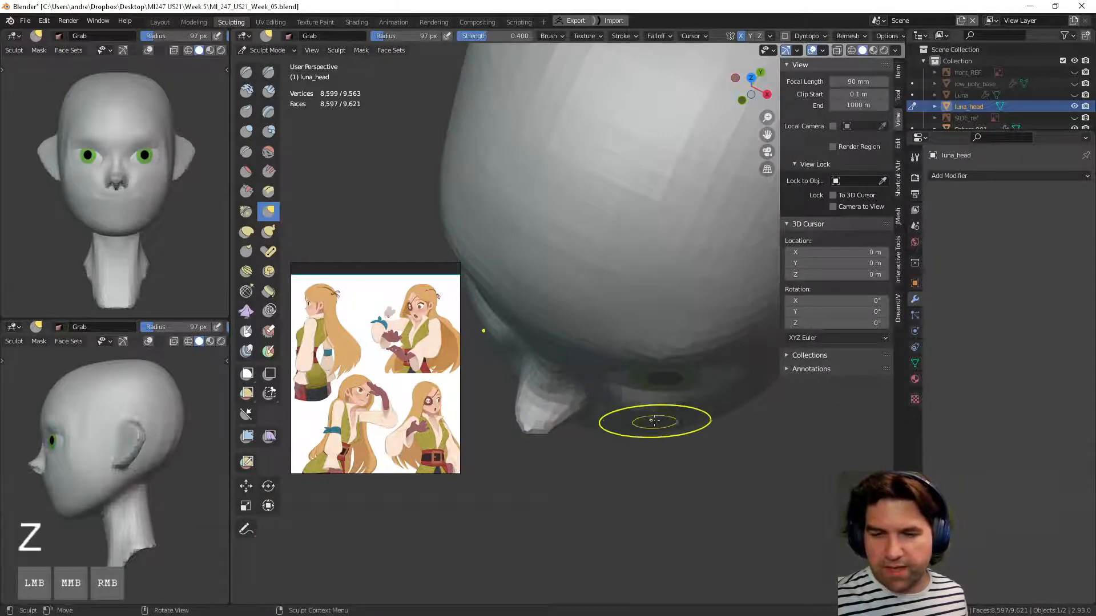
click(655, 422)
Step: Enlarge the Grab brush to 148 px and adjust the broader forms of the face and cheeks
mouse_move(655, 426)
middle_down()
mouse_move(702, 350)
mouse_move(695, 443)
middle_up()
key(f)
click(727, 408)
drag(712, 360, 742, 357)
middle_drag(742, 357, 687, 377)
mouse_move(688, 377)
ctrl+middle_down()
mouse_move(674, 408)
mouse_move(645, 428)
ctrl+middle_up()
mouse_move(645, 428)
middle_down()
mouse_move(693, 428)
mouse_move(691, 451)
middle_up()
shift+middle_drag(692, 451, 727, 445)
shift+middle_drag(679, 394, 699, 388)
drag(699, 388, 707, 389)
mouse_move(707, 388)
middle_down()
mouse_move(668, 370)
mouse_move(625, 371)
mouse_move(677, 393)
middle_up()
shift+middle_drag(677, 393, 677, 369)
Step: Try out strokes for the mouth below the nose from the front and undo them
click(356, 188)
click(268, 69)
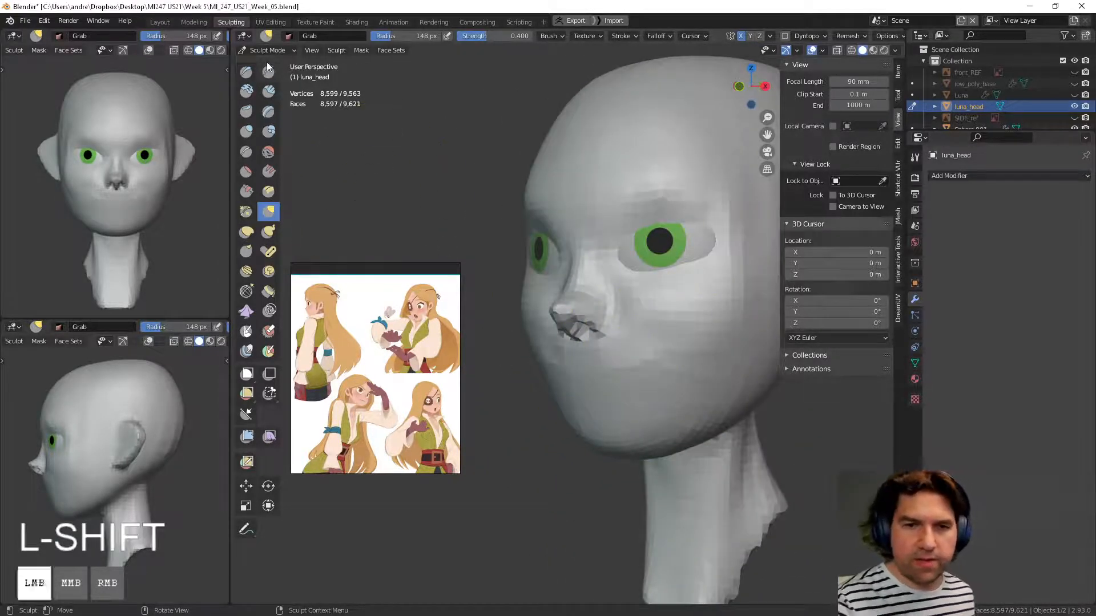
key(KP_1)
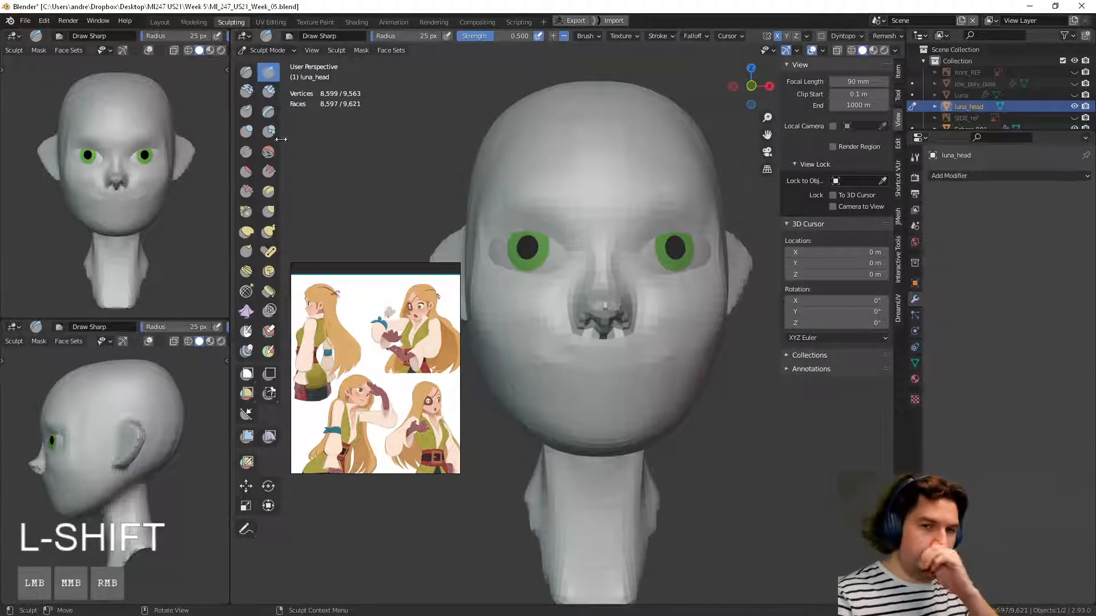
key(ctrl+z)
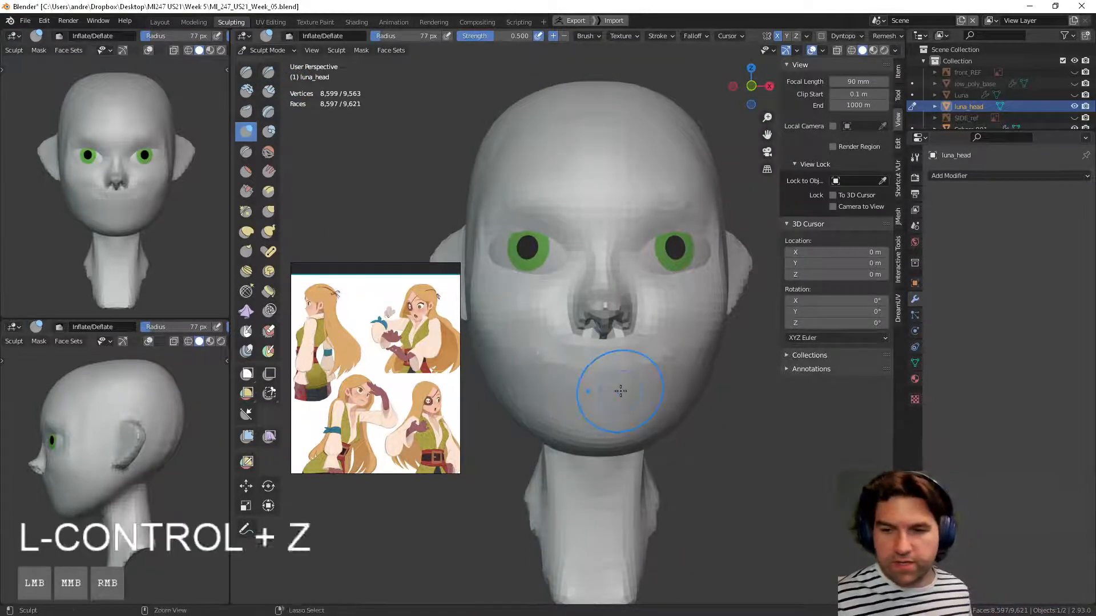
key(f)
click(605, 387)
mouse_move(605, 386)
ctrl+mouse_down()
mouse_move(617, 375)
mouse_move(693, 390)
mouse_move(634, 379)
ctrl+mouse_up()
key(ctrl+z)
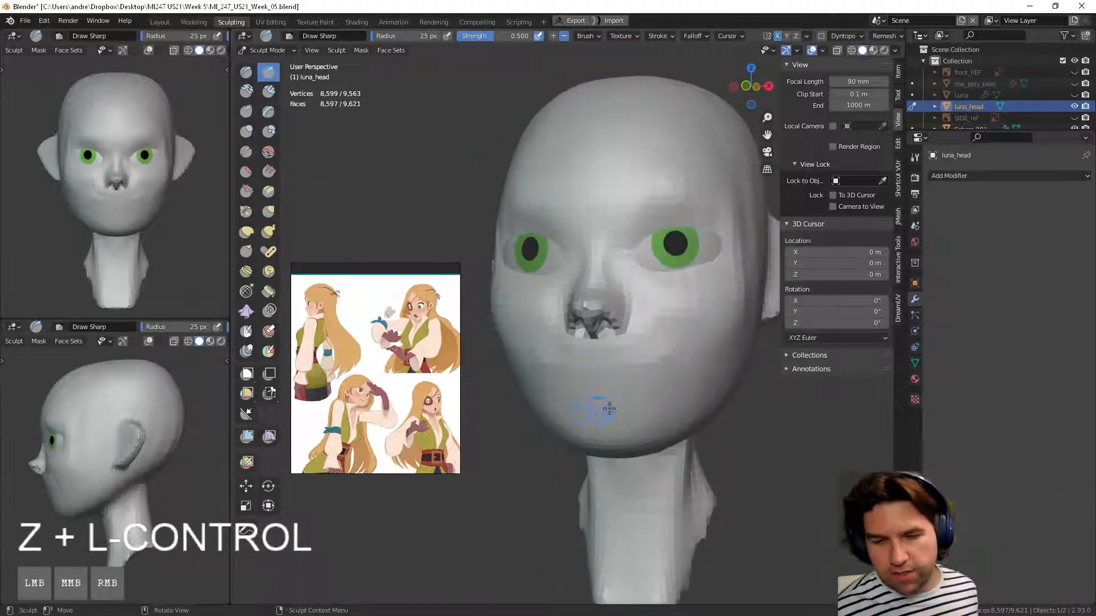
Step: Carve the mouth line across the lower face with the Draw Sharp brush at 25 px
ctrl+drag(622, 385, 647, 382)
middle_drag(656, 383, 612, 371)
ctrl+drag(621, 368, 630, 368)
mouse_move(630, 369)
middle_down()
mouse_move(665, 369)
mouse_move(583, 369)
mouse_move(601, 369)
middle_up()
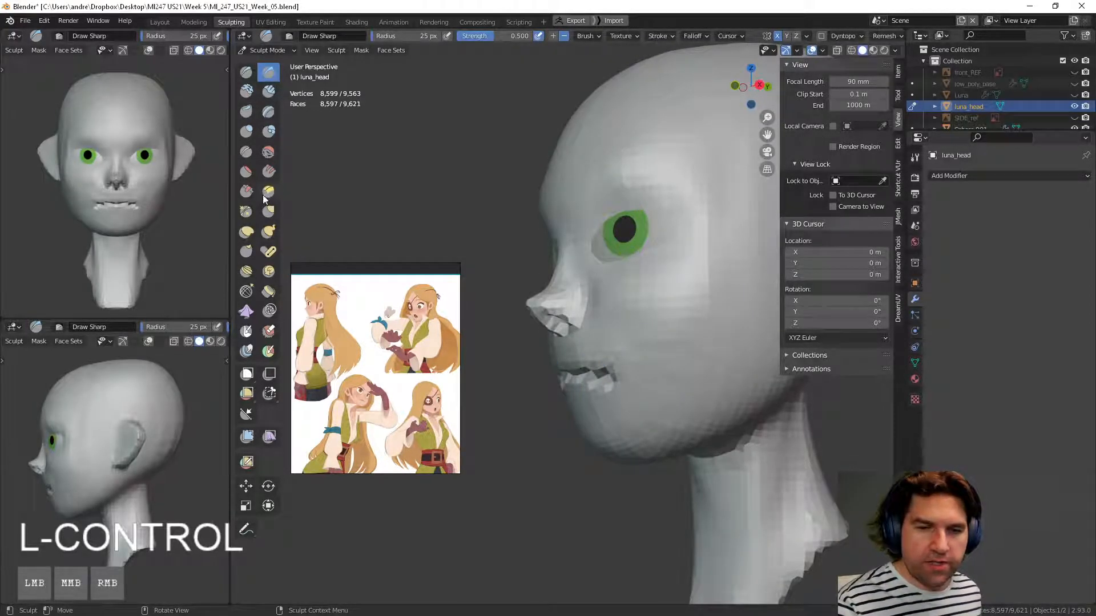
Step: Shape the upper lip in a side view with the Grab brush at 73 px
key(g)
mouse_move(587, 416)
middle_down()
mouse_move(624, 391)
mouse_move(592, 378)
mouse_move(629, 382)
mouse_move(563, 375)
middle_up()
key(f)
click(571, 378)
middle_drag(568, 328, 567, 364)
drag(567, 364, 567, 364)
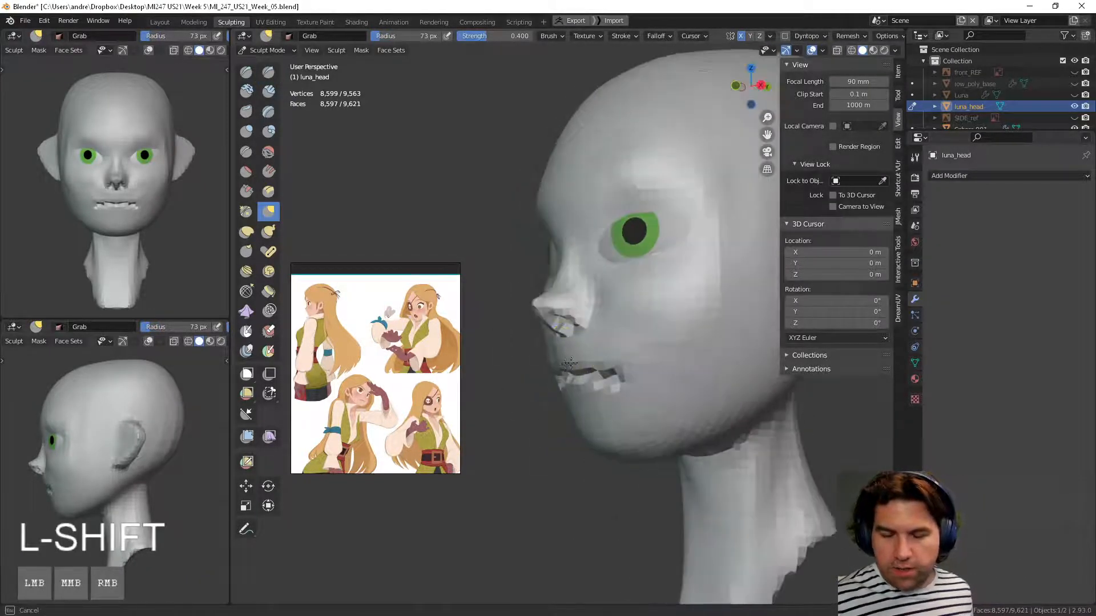
middle_drag(588, 363, 611, 379)
right_click(541, 387)
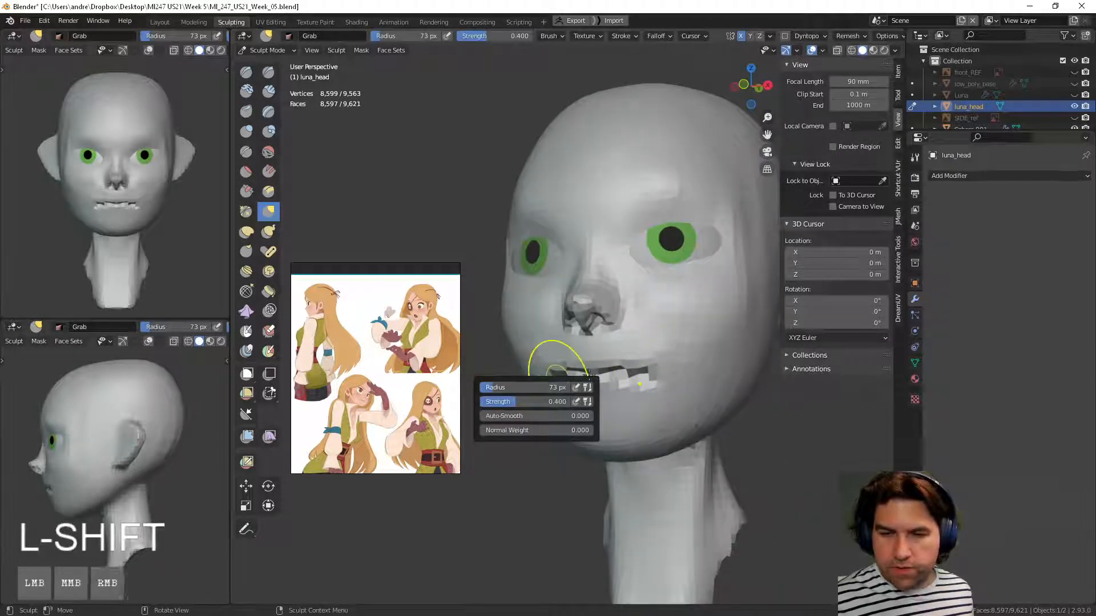
mouse_move(528, 382)
ctrl+right_down()
mouse_move(594, 379)
mouse_move(708, 407)
mouse_move(497, 470)
mouse_move(514, 403)
mouse_move(587, 379)
mouse_move(736, 451)
mouse_move(490, 465)
mouse_move(680, 464)
ctrl+right_up()
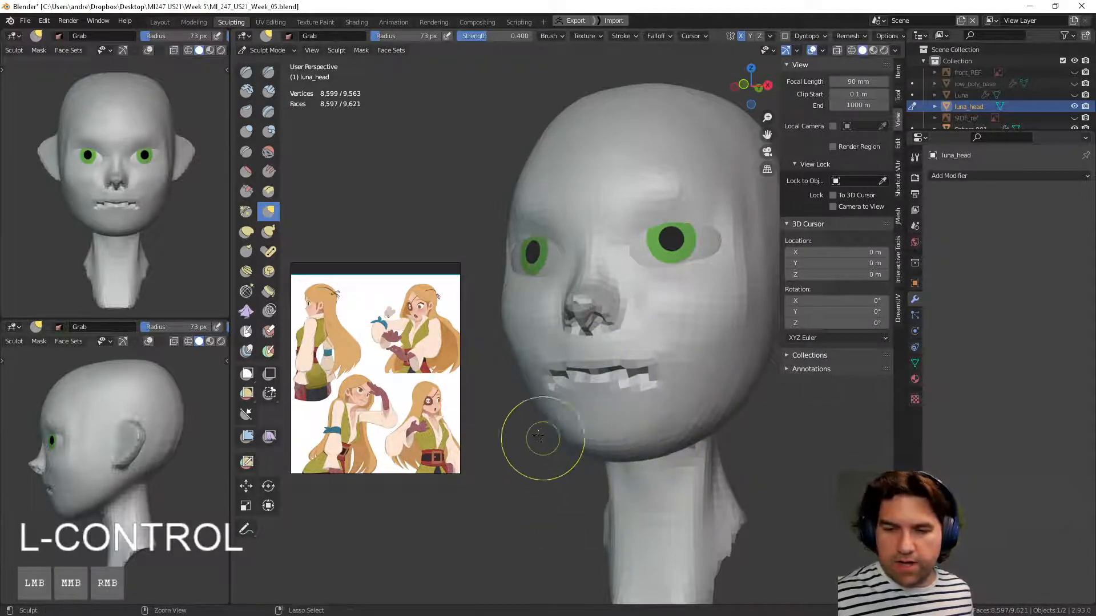
mouse_move(491, 398)
ctrl+right_down()
mouse_move(671, 440)
mouse_move(548, 456)
mouse_move(646, 375)
mouse_move(671, 411)
ctrl+right_up()
mouse_move(554, 404)
shift+right_down()
mouse_move(673, 392)
mouse_move(562, 472)
shift+right_up()
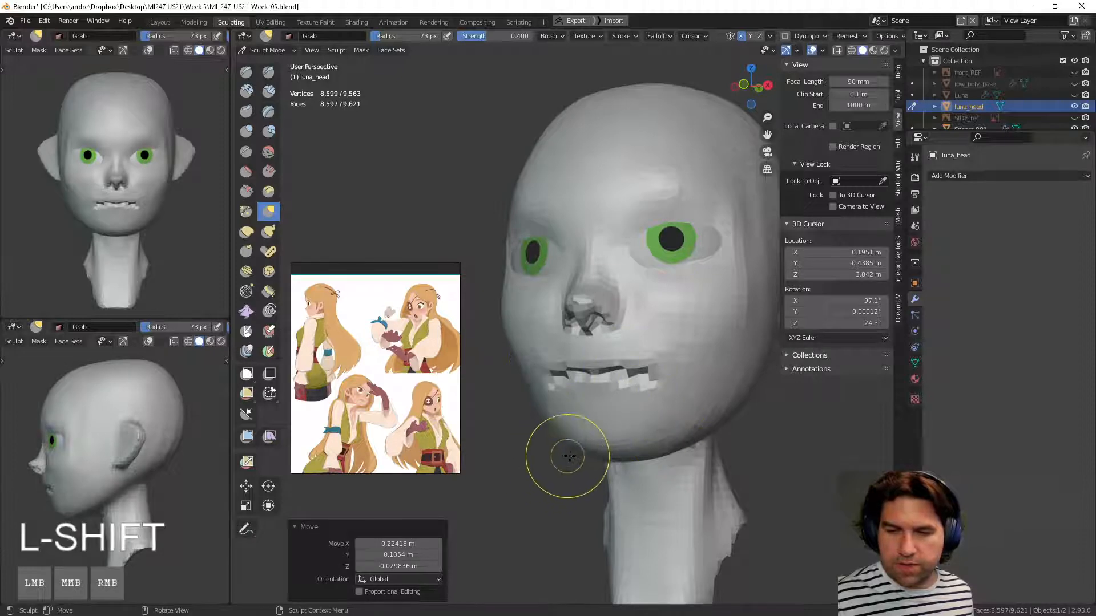
mouse_move(504, 392)
ctrl+shift+right_down()
mouse_move(607, 477)
mouse_move(490, 465)
ctrl+shift+right_up()
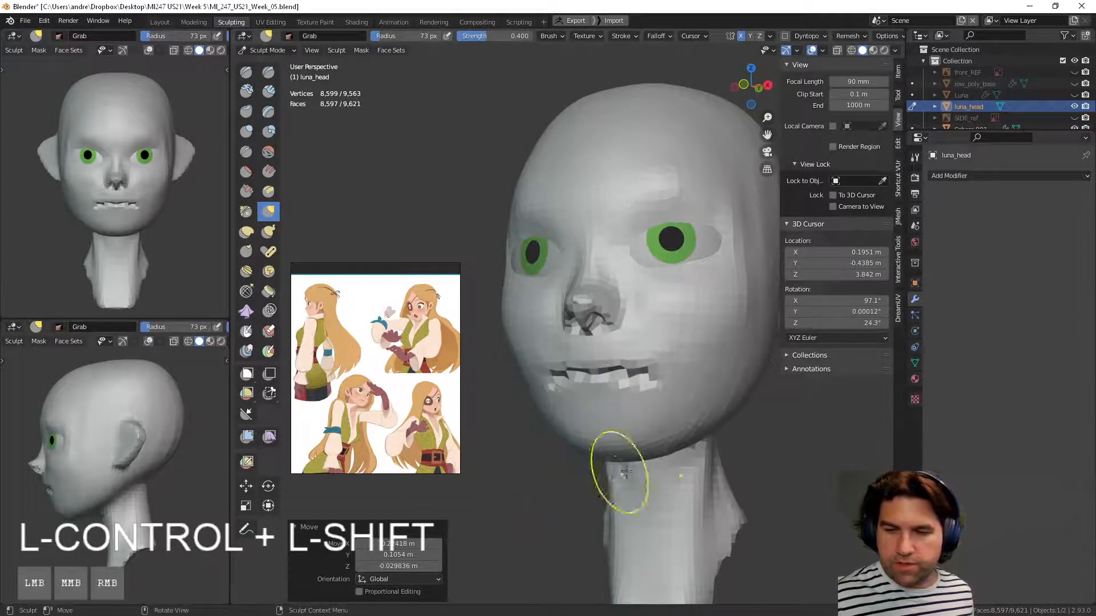
mouse_move(786, 451)
shift+middle_down()
mouse_move(790, 439)
mouse_move(786, 448)
shift+middle_up()
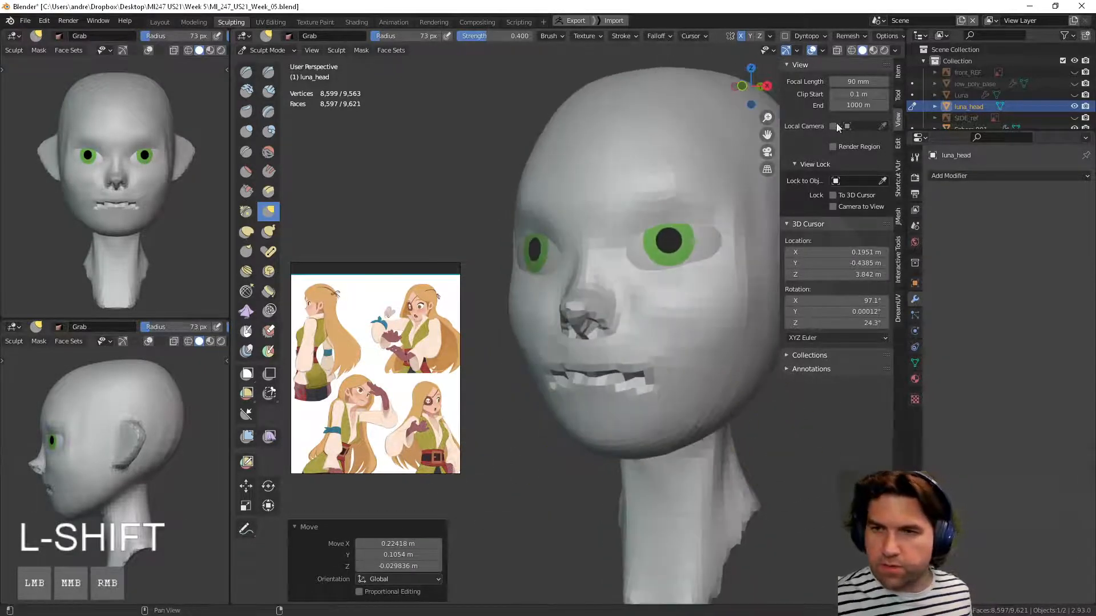
click(822, 50)
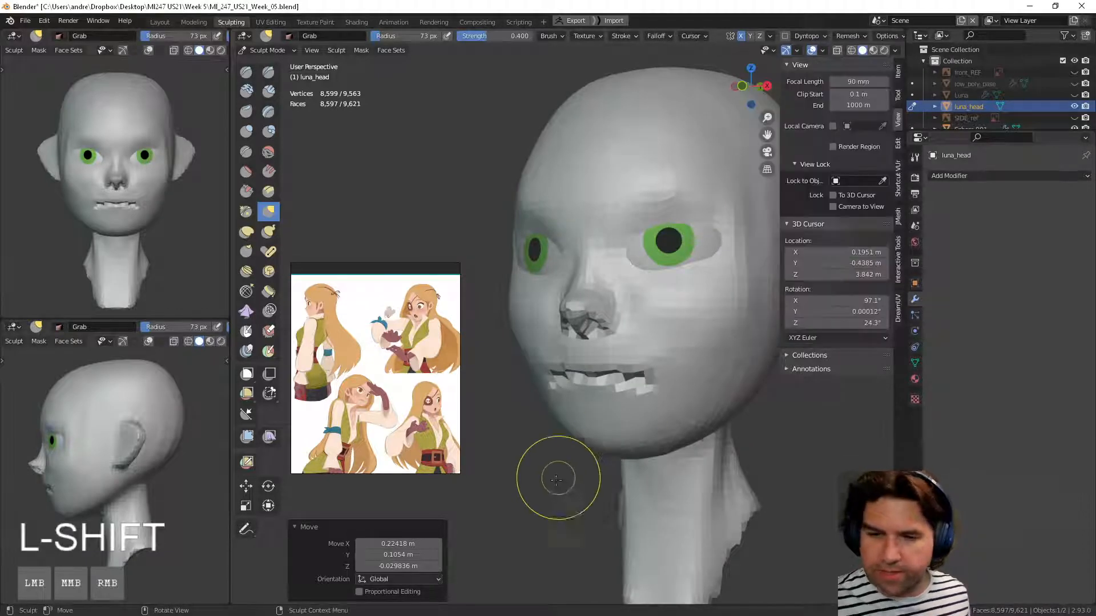
click(269, 393)
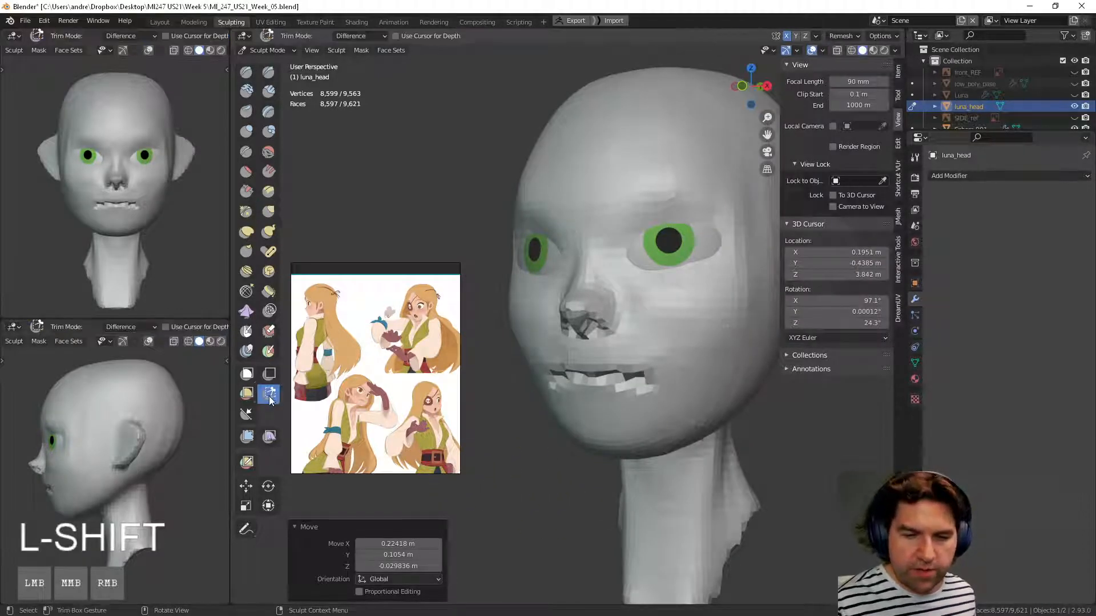
Step: Paint a mask over the lower lip and the area above the chin with the Mask brush at 35 px
click(246, 332)
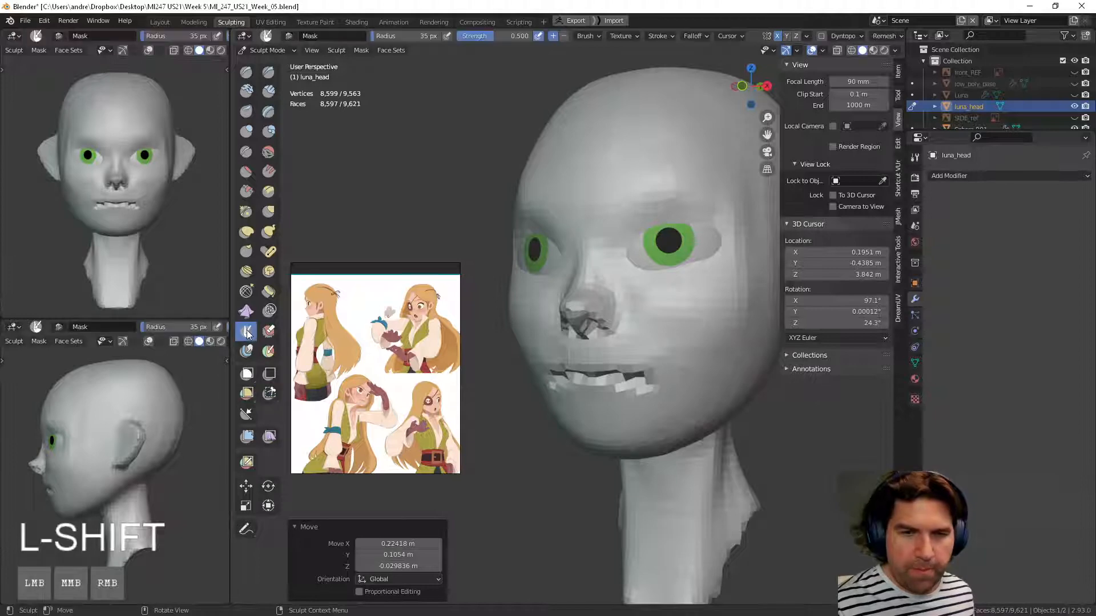
drag(614, 389, 585, 407)
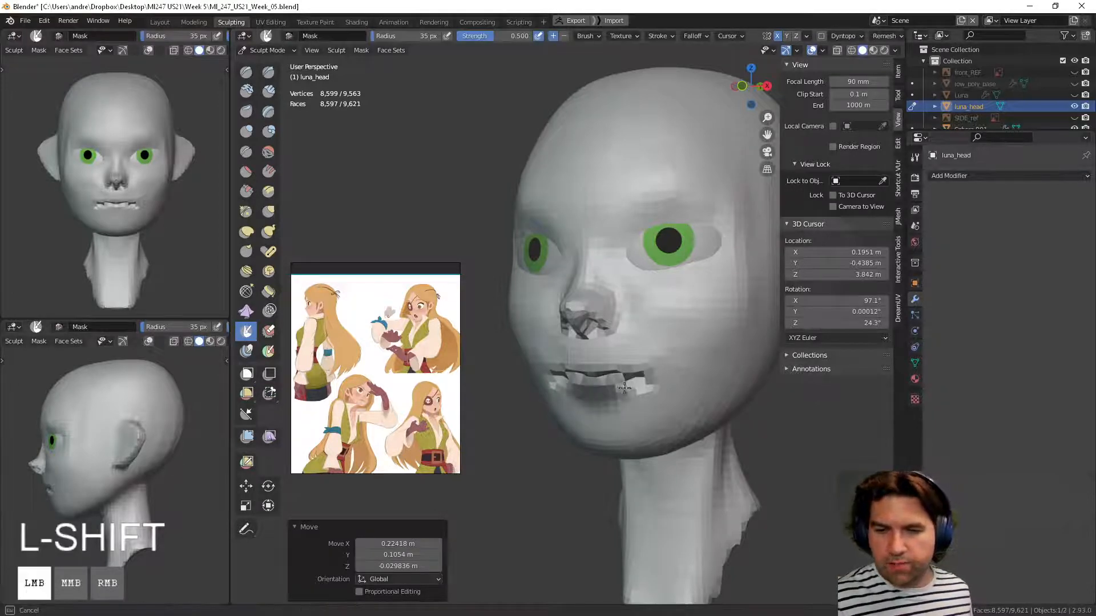
drag(652, 394, 641, 393)
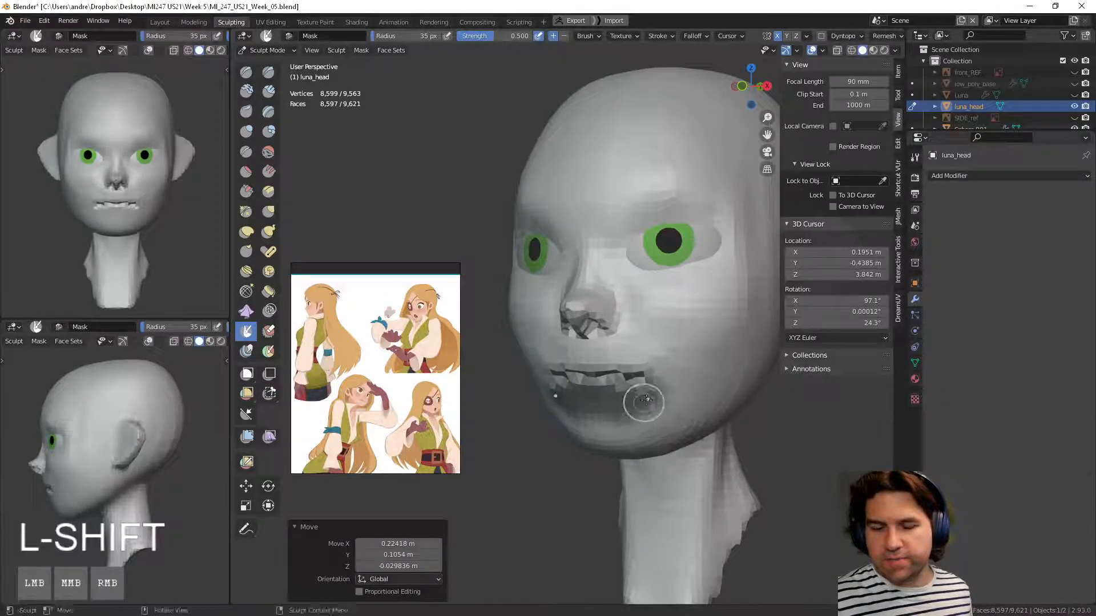
middle_drag(640, 394, 593, 389)
drag(594, 389, 588, 388)
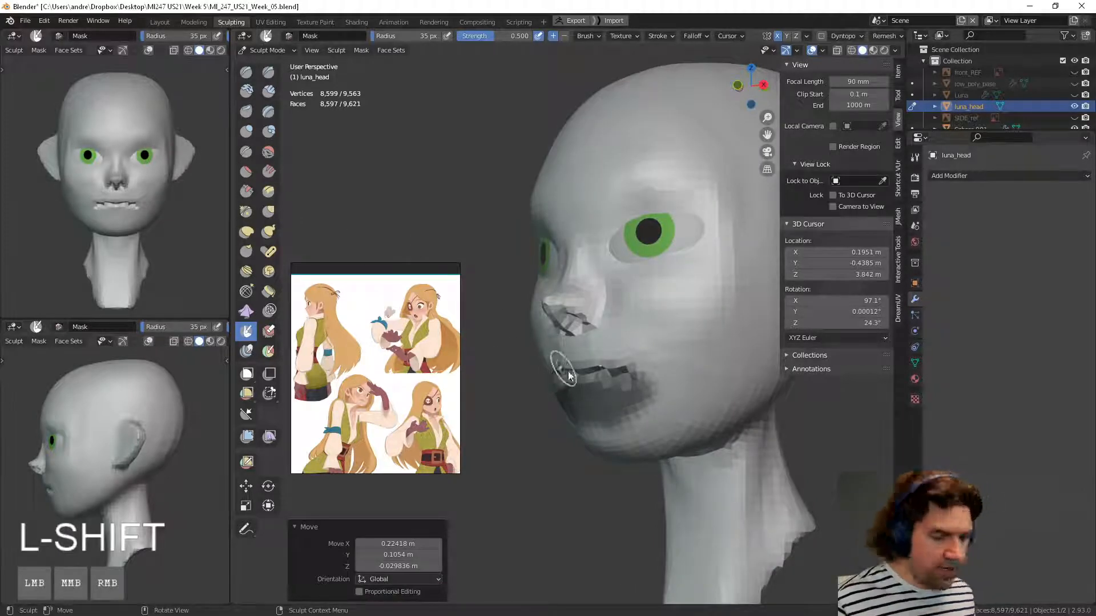
Step: Pull the upper lip forward over the masked lower lip with the Grab brush at 73 px
key(g)
middle_drag(589, 386, 565, 359)
drag(565, 357, 577, 368)
middle_drag(578, 368, 565, 371)
drag(565, 371, 564, 363)
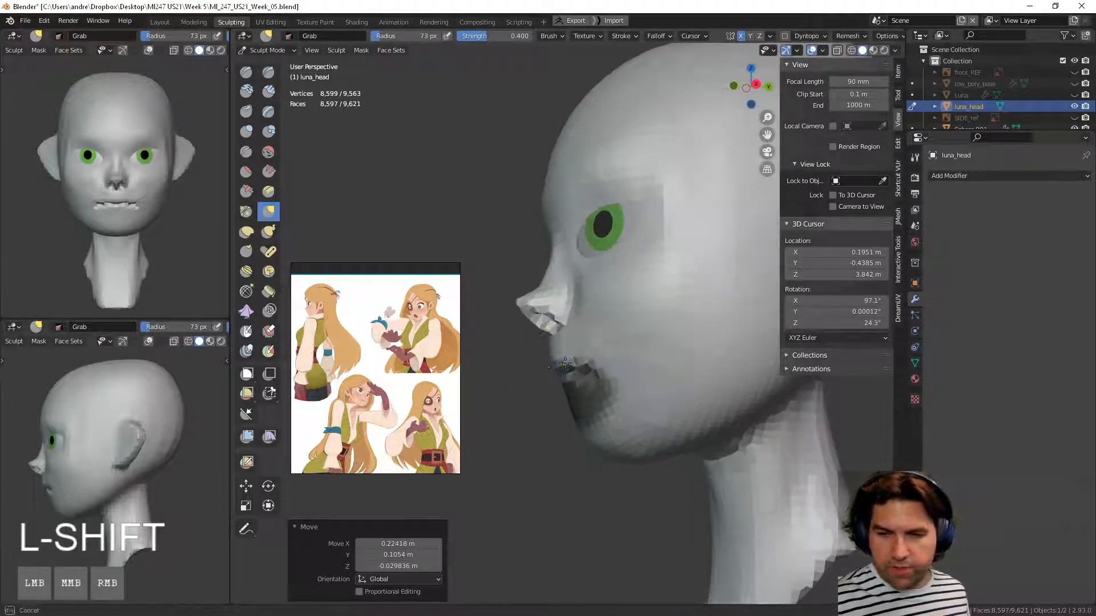
Step: Smooth the upper lip along the mouth line from the side and from below
middle_drag(565, 363, 549, 360)
shift+drag(549, 359, 559, 360)
shift+drag(562, 360, 557, 361)
middle_drag(557, 361, 599, 281)
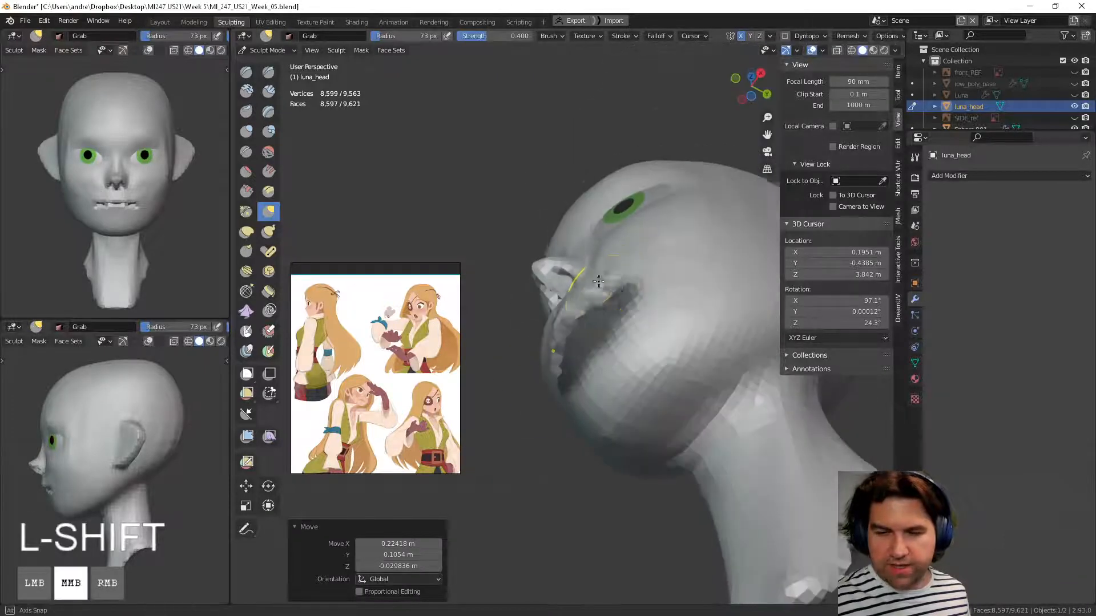
shift+drag(601, 289, 594, 296)
mouse_move(587, 313)
middle_down()
mouse_move(577, 337)
mouse_move(624, 392)
mouse_move(716, 365)
middle_up()
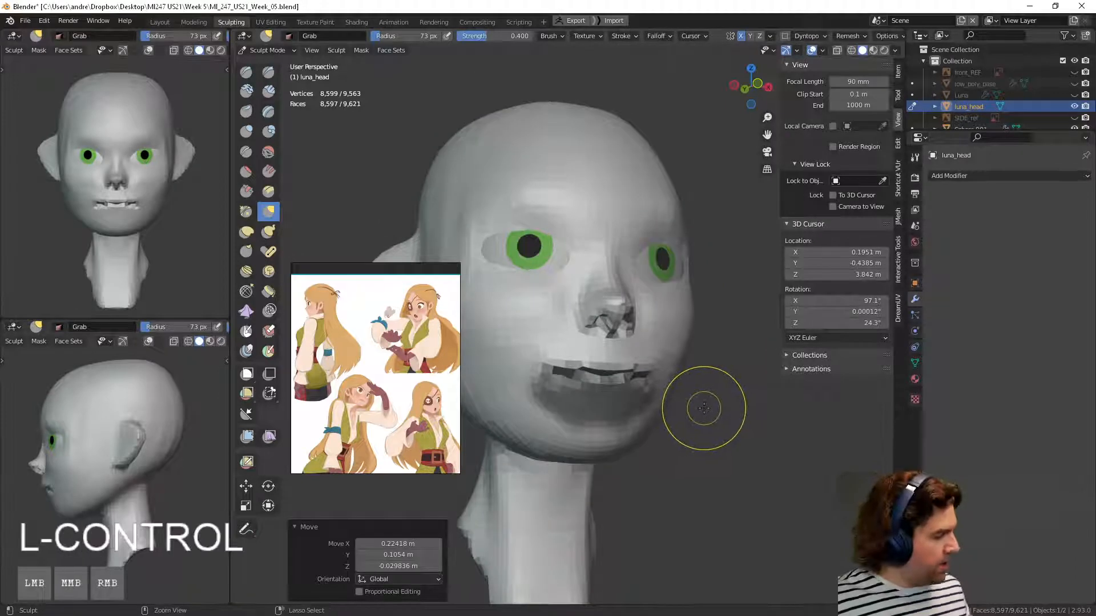
Step: Finish shaping the lower lip with the rest of the head masked and clear the mask
mouse_move(703, 406)
middle_down()
mouse_move(636, 403)
mouse_move(553, 422)
mouse_move(623, 389)
mouse_move(646, 407)
mouse_move(609, 403)
mouse_move(673, 408)
middle_up()
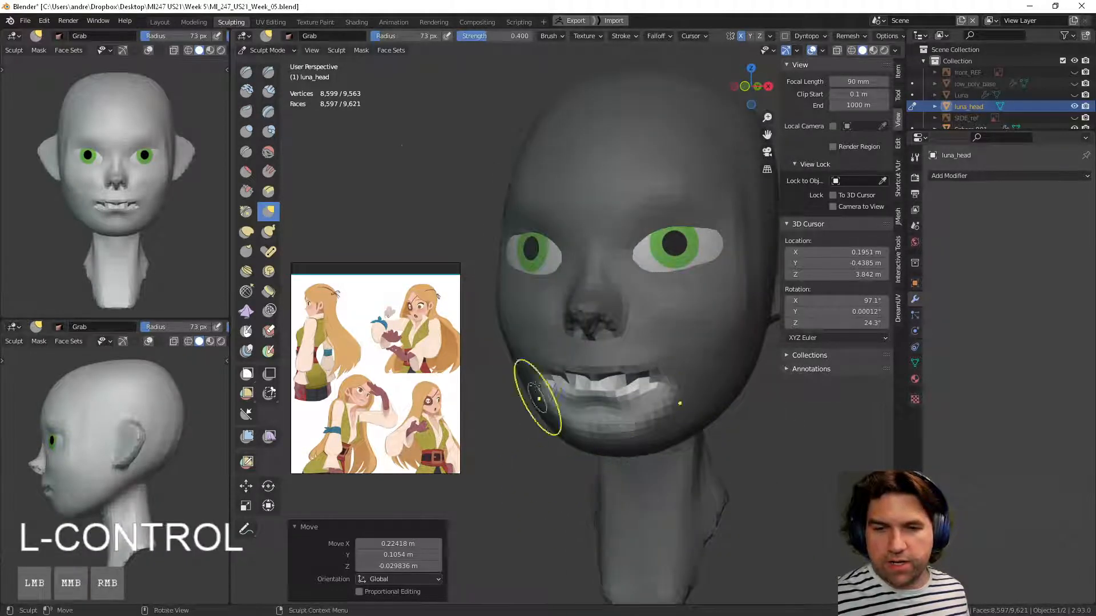
click(363, 50)
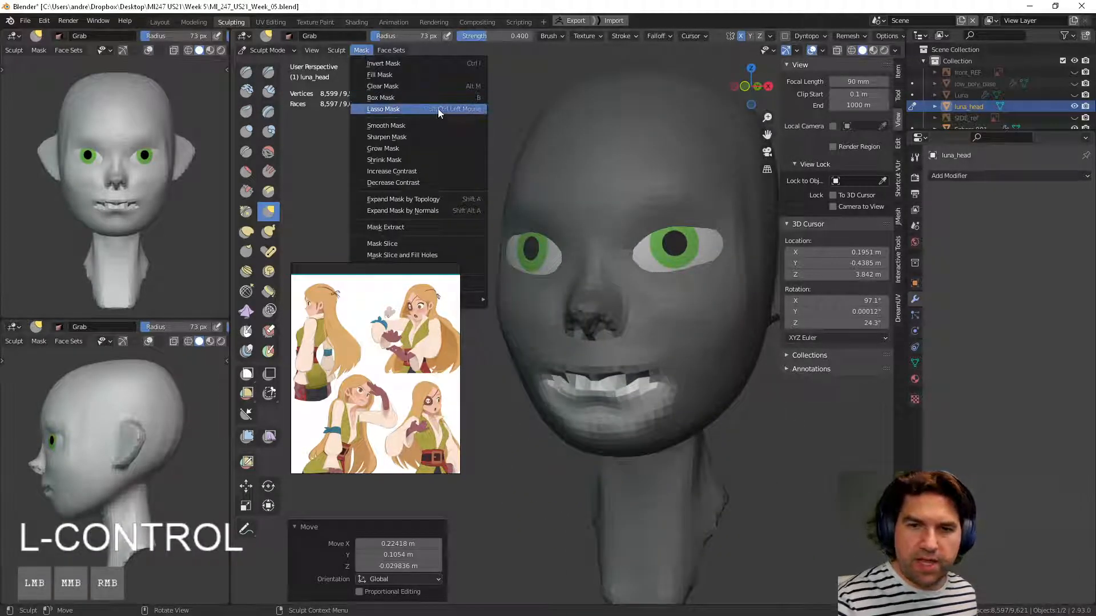
click(464, 86)
Step: Undo the first remesh, reduce the voxel size and remesh the head into a denser surface
middle_drag(501, 93, 692, 464)
key(ctrl+r)
key(ctrl+z)
key(shift+r)
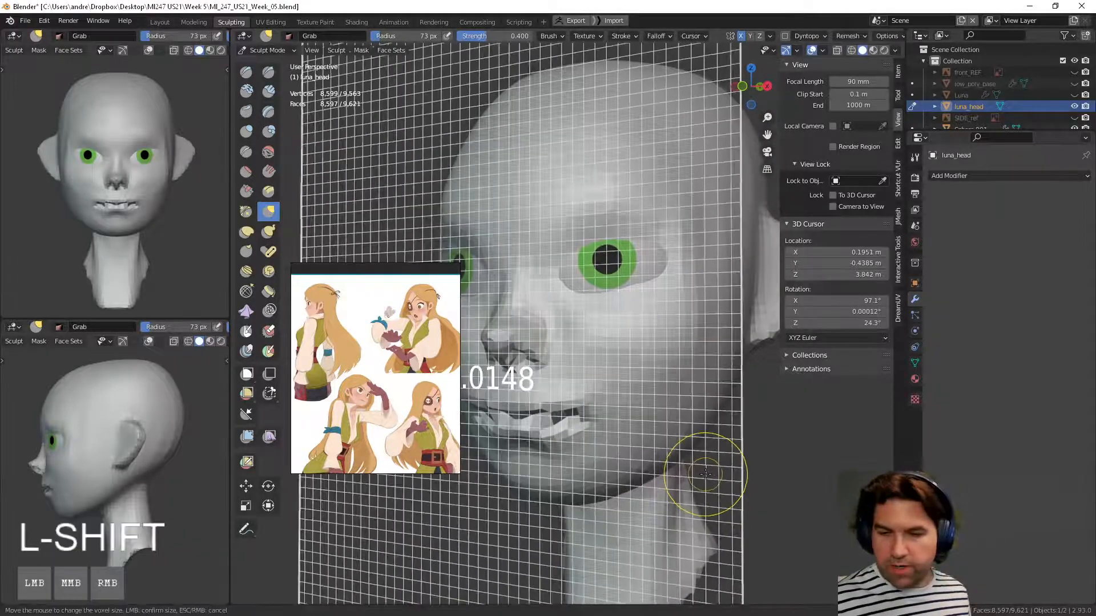
click(753, 460)
key(ctrl+r)
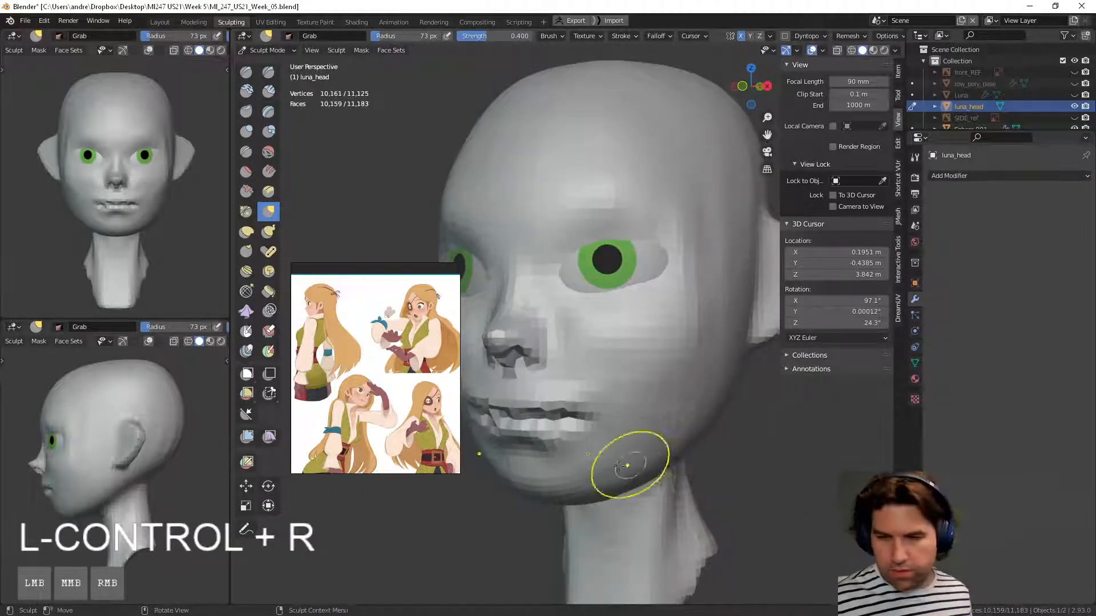
Step: Sharpen the mouth line and lip edges with the Draw Sharp brush at 25 px, undoing the last unwanted stroke
middle_drag(619, 466, 689, 458)
click(268, 72)
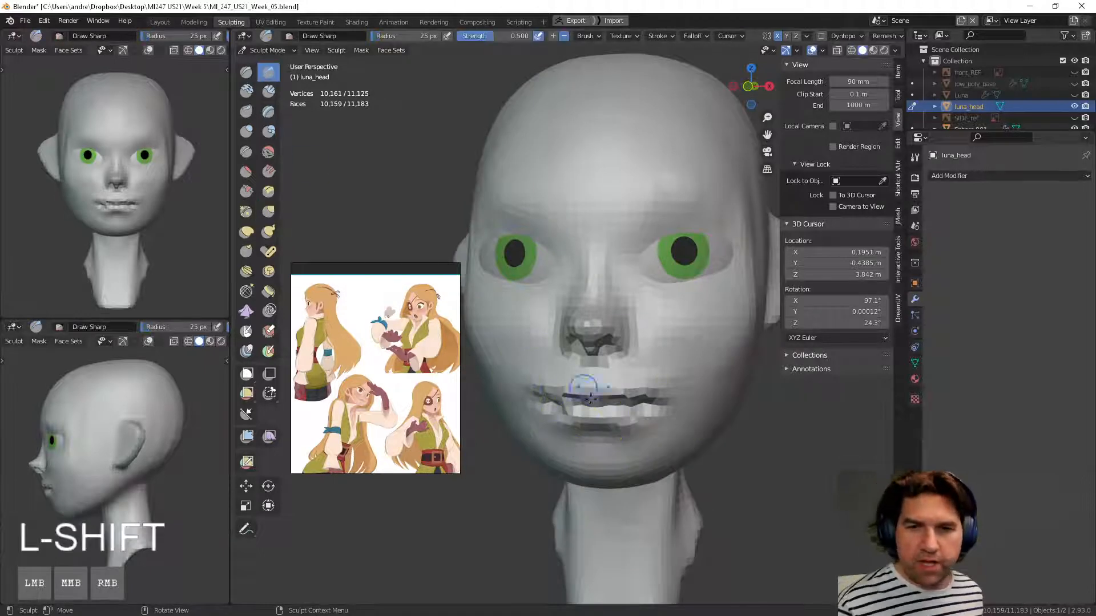
middle_drag(642, 405, 576, 405)
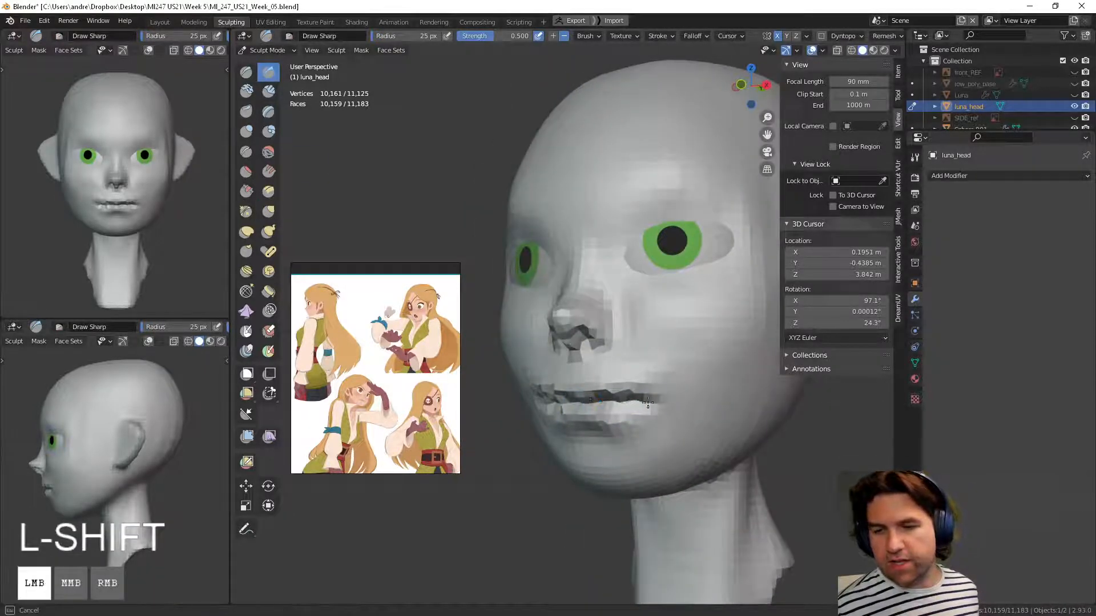
middle_drag(648, 402, 552, 387)
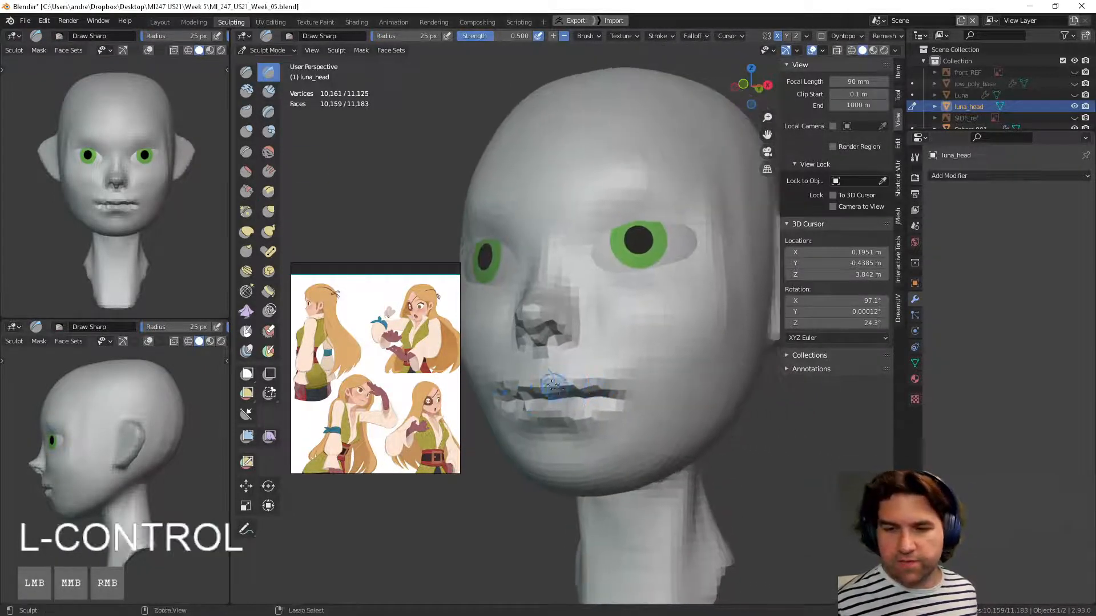
middle_drag(632, 398, 527, 474)
key(ctrl+z)
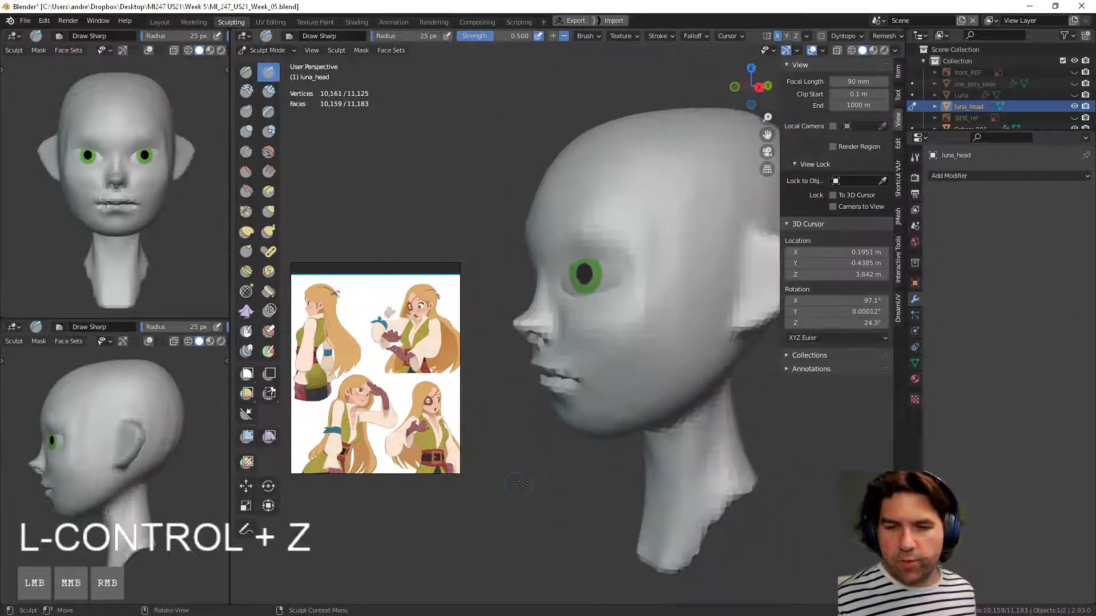
Step: Sharpen the upper and lower eyelid edges around the eye with the Draw Sharp brush at 25 px
ctrl+middle_drag(593, 423, 588, 456)
mouse_move(573, 450)
middle_down()
mouse_move(640, 444)
mouse_move(630, 385)
middle_up()
drag(577, 350, 621, 330)
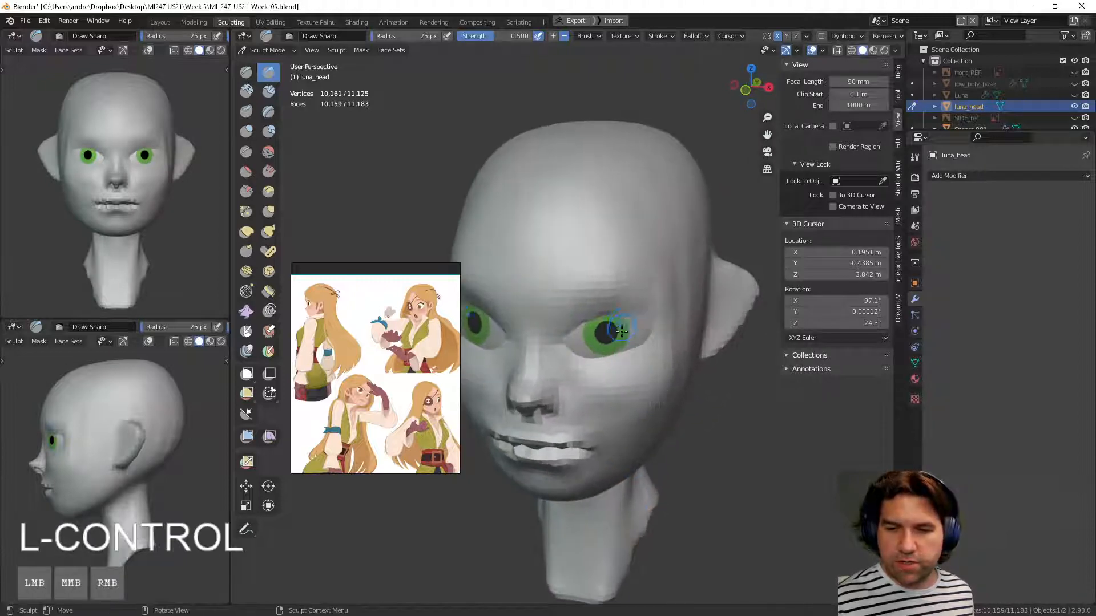
middle_drag(623, 322, 600, 321)
mouse_move(557, 337)
mouse_down()
mouse_move(642, 308)
mouse_move(655, 334)
mouse_up()
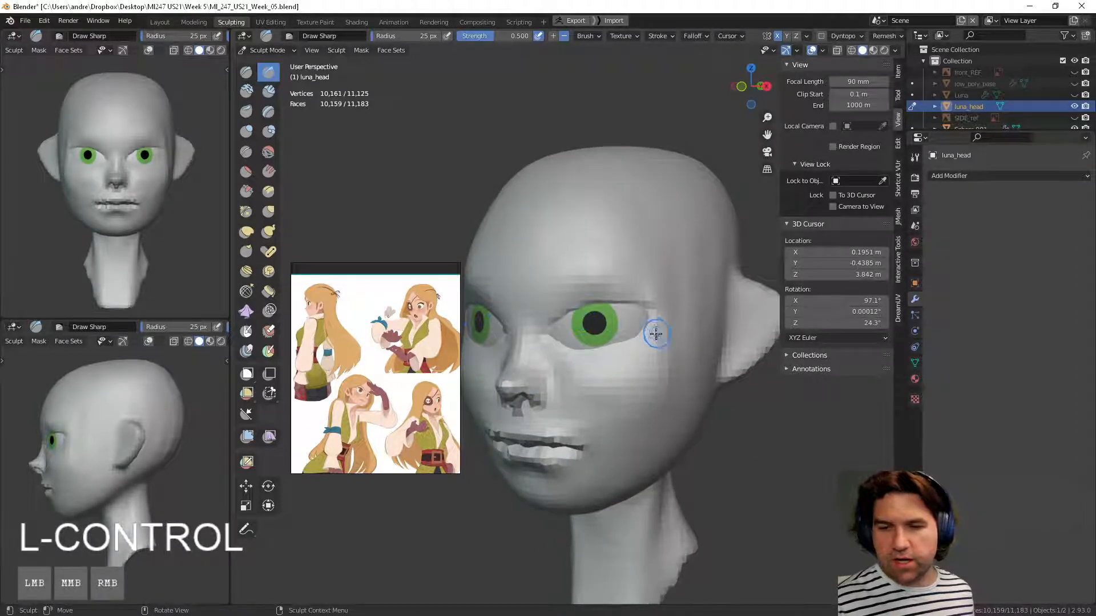
ctrl+drag(582, 343, 631, 338)
middle_drag(631, 338, 594, 365)
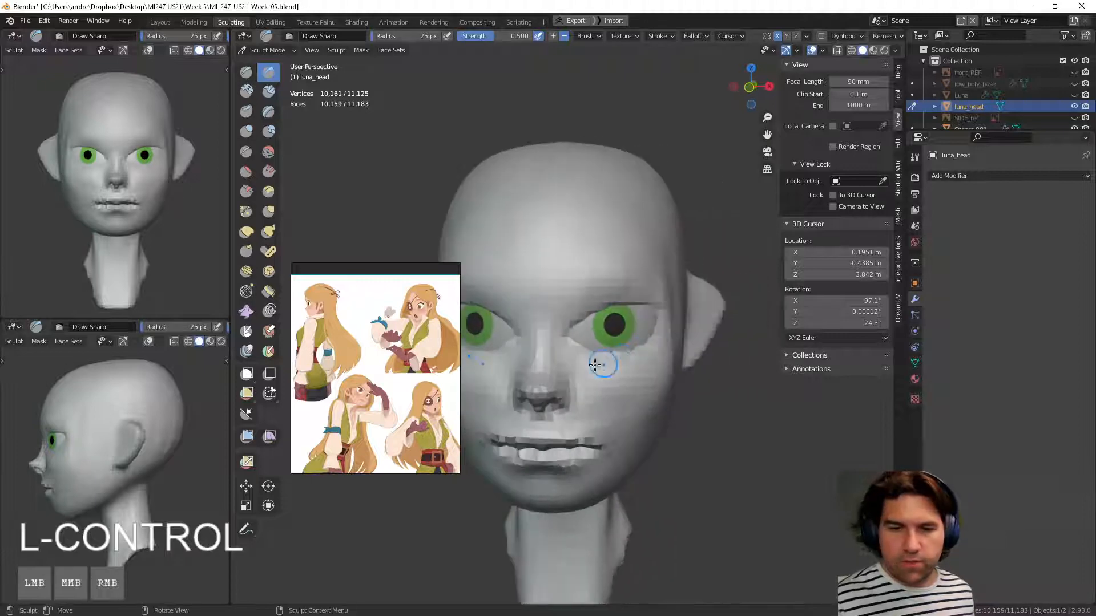
Step: Pull the upper front of the ear down and forward in the right side view with the Grab brush at 73 px
middle_drag(529, 300, 626, 414)
key(f)
click(626, 390)
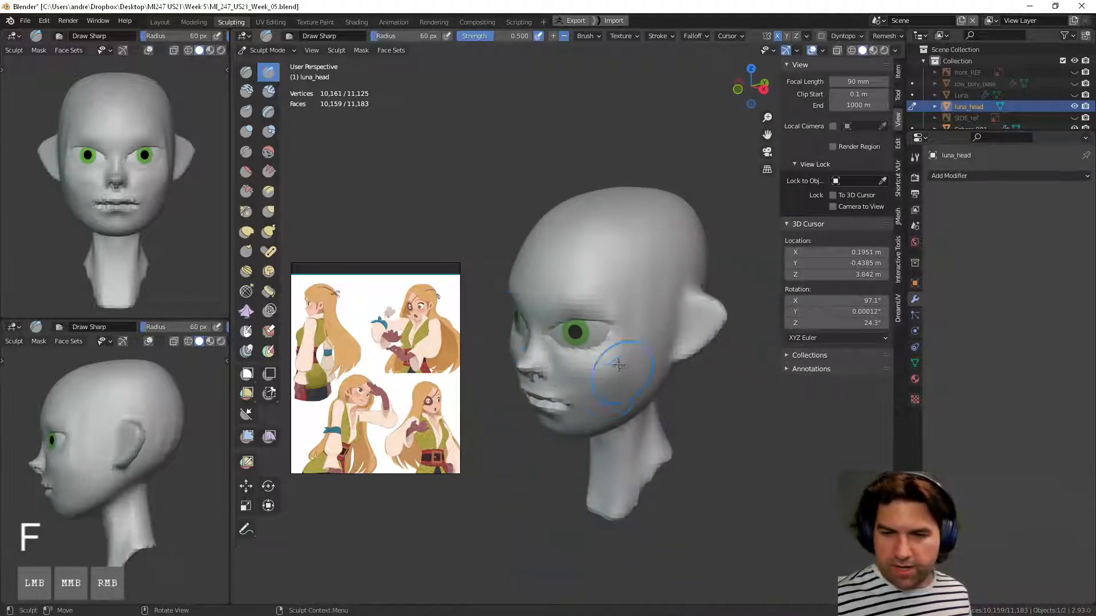
middle_drag(696, 342, 638, 335)
ctrl+middle_drag(640, 335, 653, 289)
shift+middle_drag(678, 355, 658, 425)
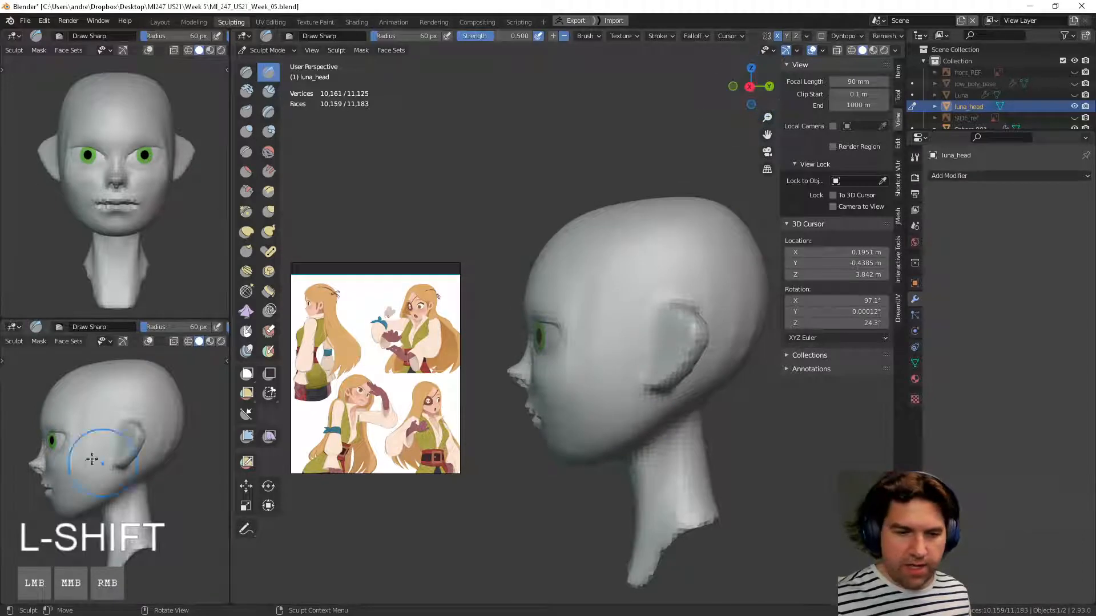
click(748, 87)
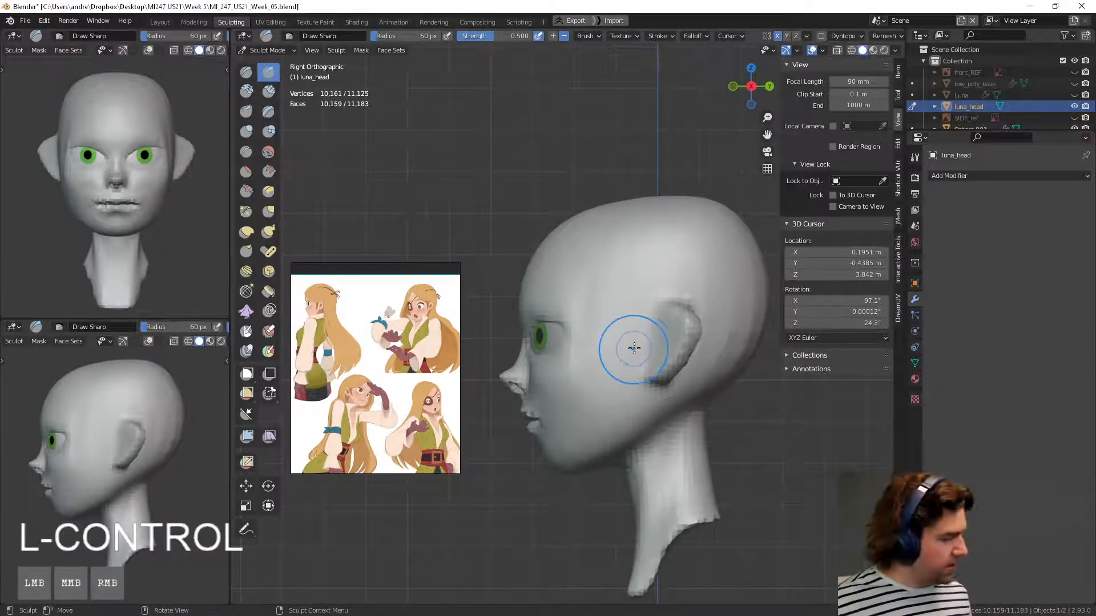
key(f)
click(653, 348)
key(g)
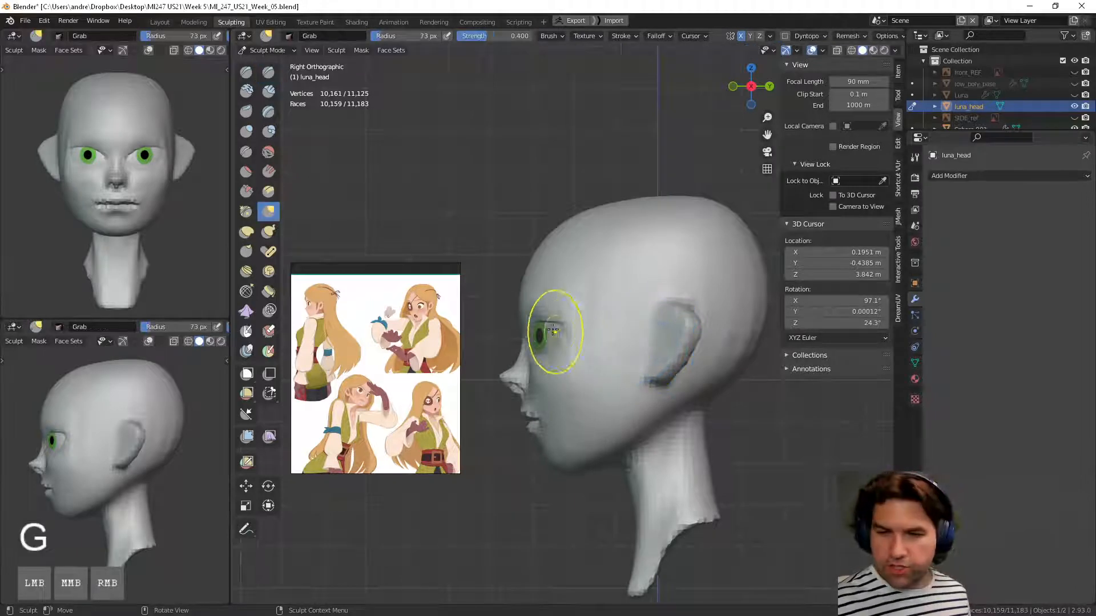
drag(678, 312, 650, 341)
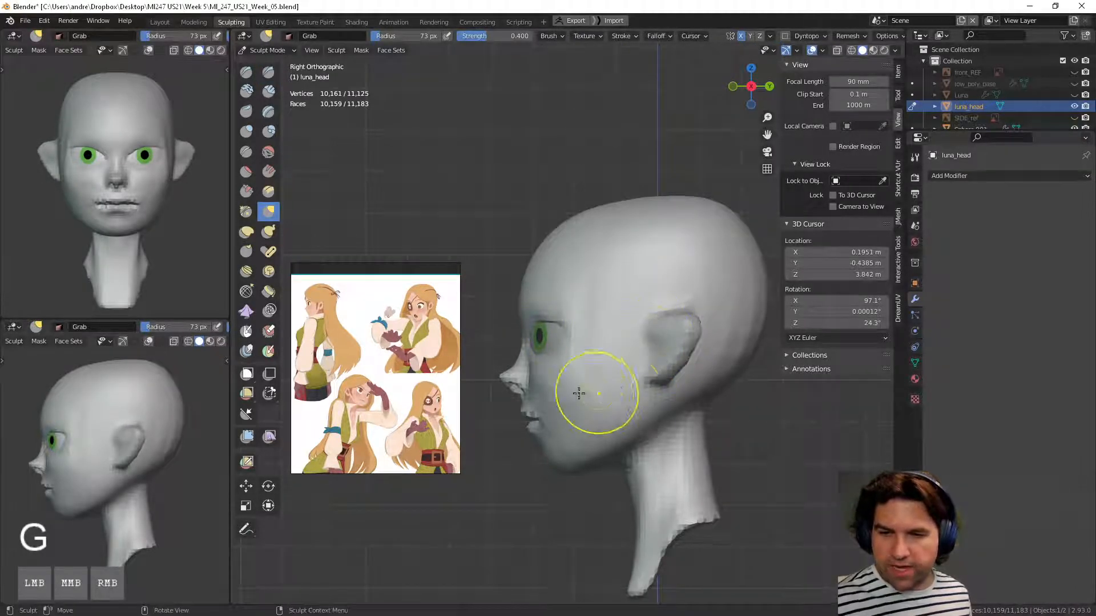
Step: Adjust how the ear projects from the head with Grab strokes from a three-quarter front view
middle_drag(681, 359, 714, 359)
drag(714, 360, 704, 357)
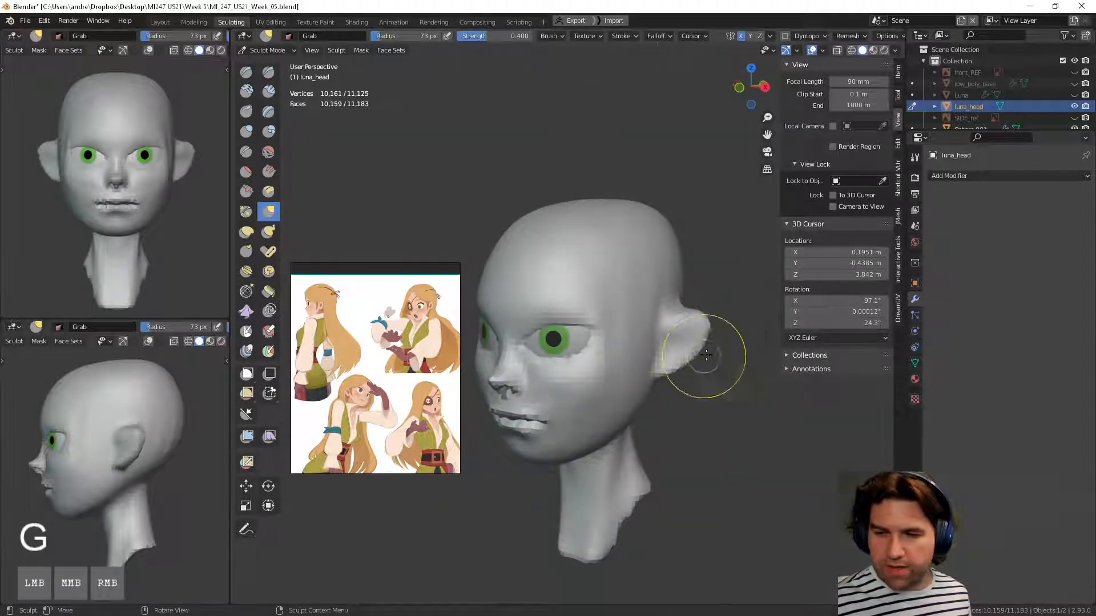
middle_drag(705, 357, 684, 360)
drag(678, 347, 670, 324)
Step: Smooth the back of the ear where it meets the skull, using a 61 px brush radius
key(f)
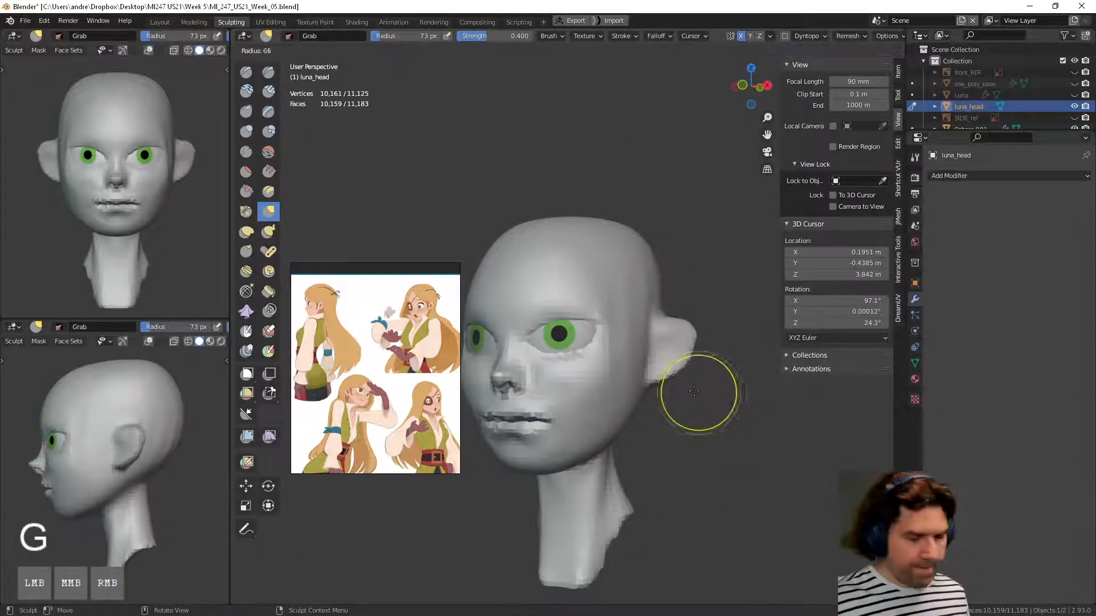
click(696, 393)
mouse_move(673, 348)
middle_down()
mouse_move(716, 323)
mouse_move(696, 341)
mouse_move(548, 331)
middle_up()
shift+drag(573, 369, 570, 348)
middle_drag(569, 365, 599, 367)
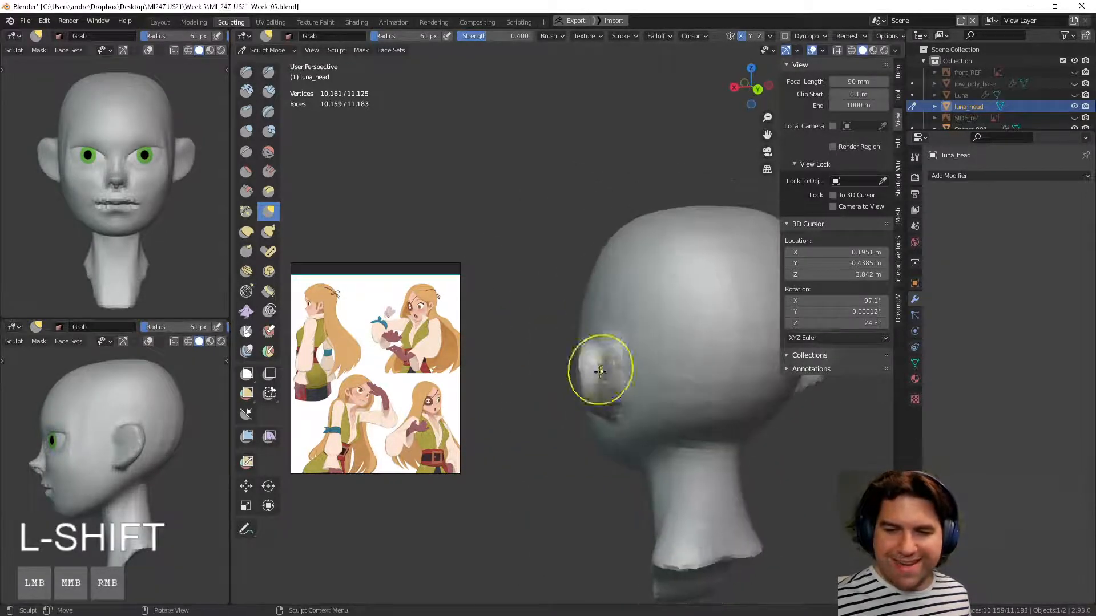
shift+drag(604, 392, 623, 399)
mouse_move(627, 394)
shift+middle_down()
mouse_move(645, 382)
mouse_move(631, 359)
mouse_move(619, 362)
shift+middle_up()
Step: Carve the crease behind the ear with the Draw Sharp brush at 37 px and smooth its edges
click(268, 72)
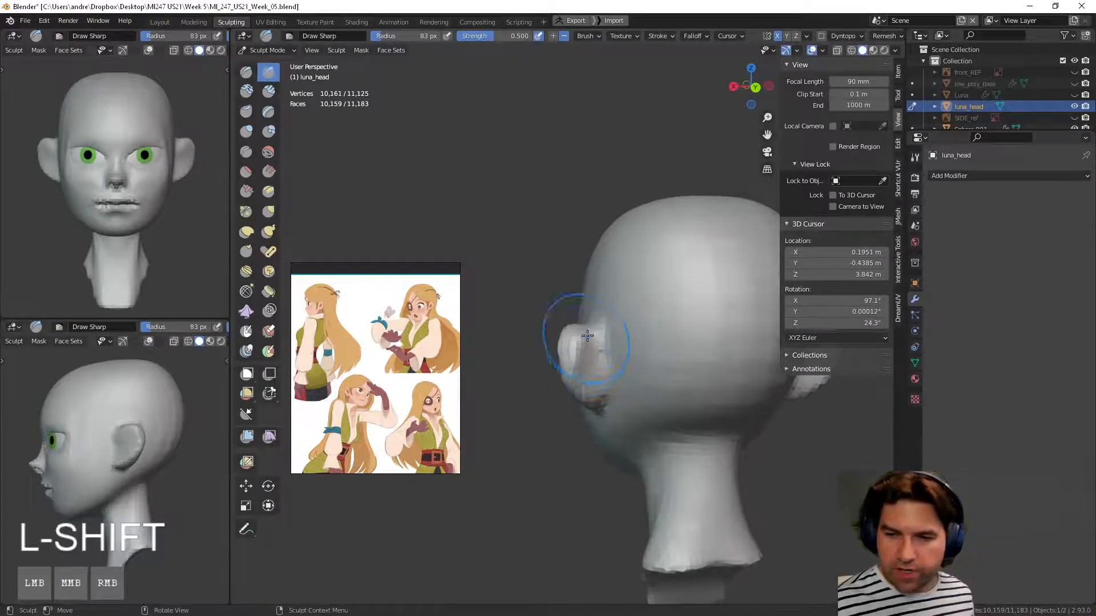
shift+drag(585, 345, 596, 359)
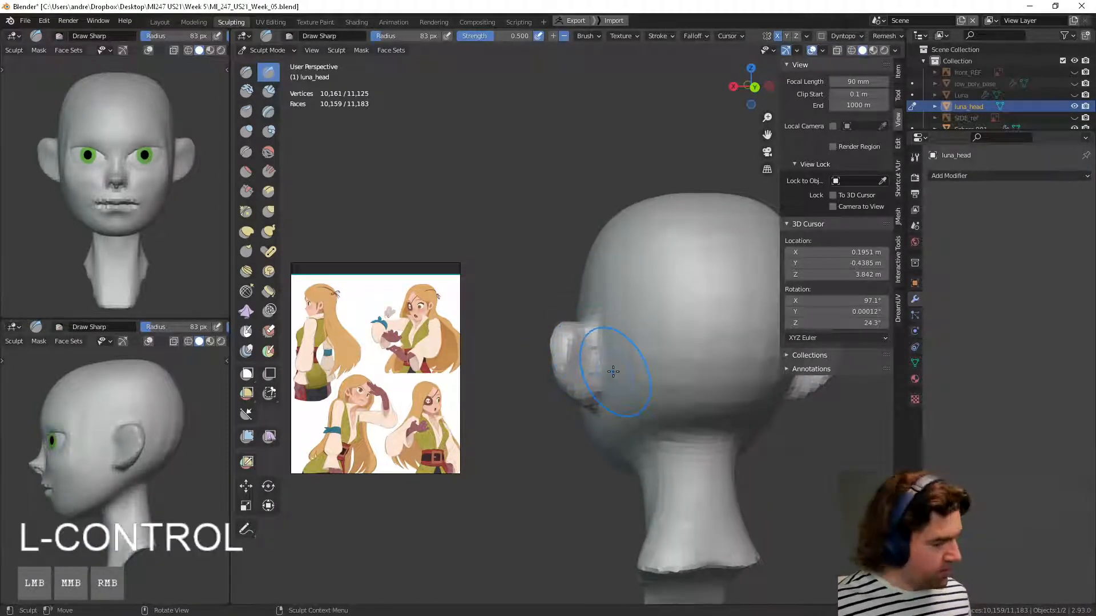
key(f)
click(587, 371)
middle_drag(587, 371, 583, 431)
drag(579, 415, 570, 441)
middle_drag(572, 469, 571, 350)
drag(585, 330, 583, 312)
middle_drag(585, 320, 522, 360)
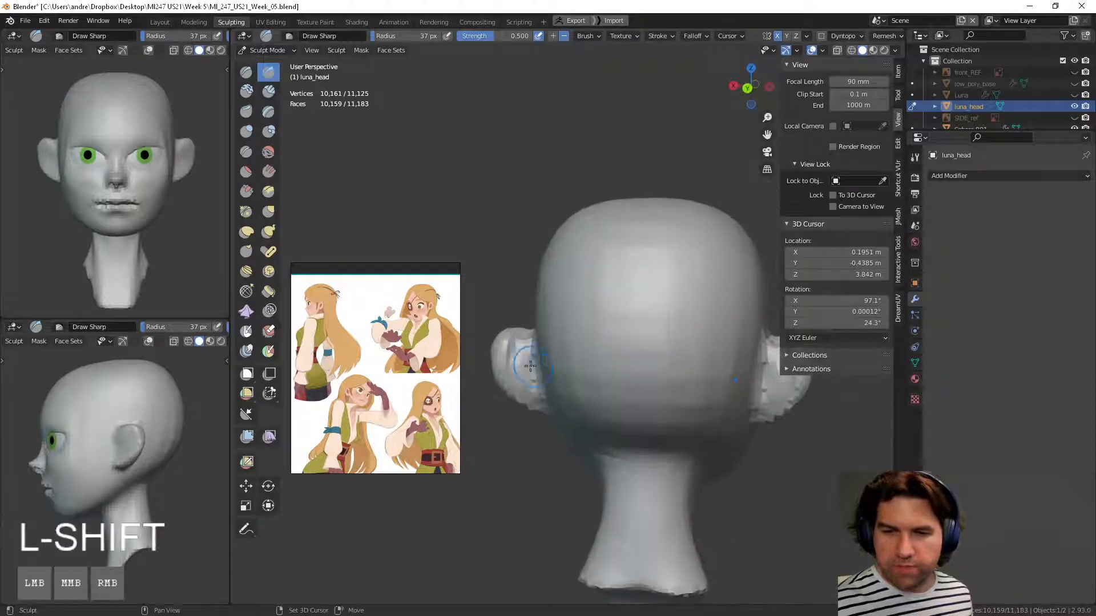
shift+drag(522, 360, 519, 346)
middle_drag(519, 346, 599, 386)
shift+drag(599, 386, 528, 337)
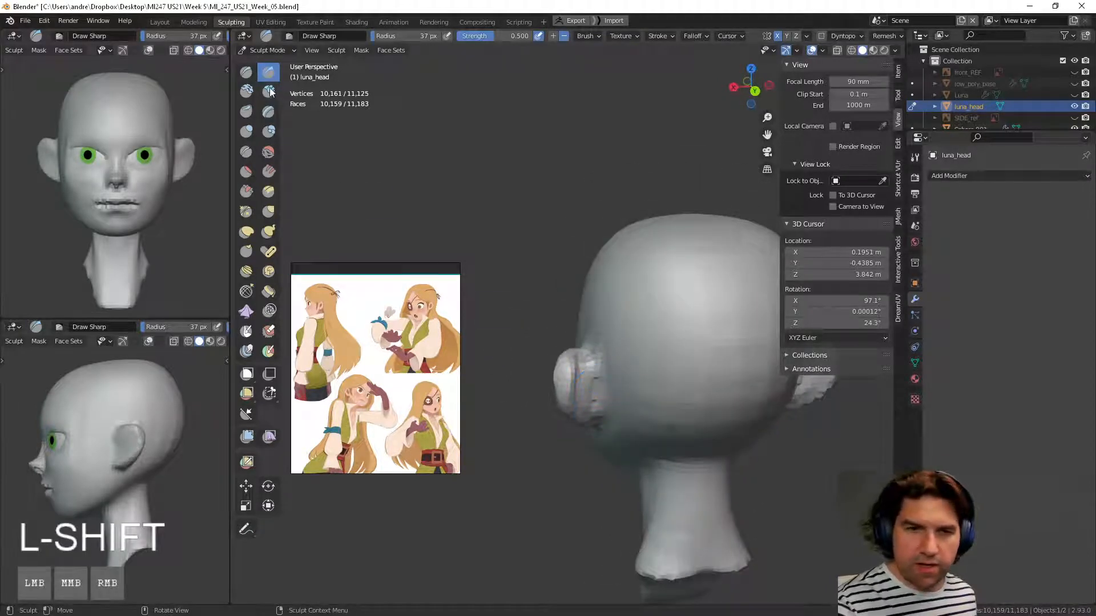
Step: Build up the back of the ear with the Clay Strips brush and smooth the added volume
click(269, 91)
drag(599, 374, 600, 399)
drag(598, 377, 605, 400)
mouse_move(608, 399)
middle_down()
mouse_move(625, 358)
mouse_move(682, 337)
middle_up()
shift+drag(682, 336, 711, 327)
mouse_move(711, 327)
middle_down()
mouse_move(673, 352)
mouse_move(746, 379)
mouse_move(641, 402)
middle_up()
Step: Hollow out the inner ear with inverted Clay Strips and define the upper inner fold with Draw Sharp at 37 px
ctrl+middle_drag(641, 401, 636, 361)
ctrl+drag(636, 362, 630, 383)
middle_drag(630, 383, 685, 377)
mouse_move(626, 393)
ctrl+mouse_down()
mouse_move(631, 372)
mouse_move(617, 405)
ctrl+mouse_up()
middle_drag(645, 387, 626, 360)
click(268, 72)
mouse_move(601, 344)
ctrl+mouse_down()
mouse_move(616, 422)
mouse_move(618, 380)
ctrl+mouse_up()
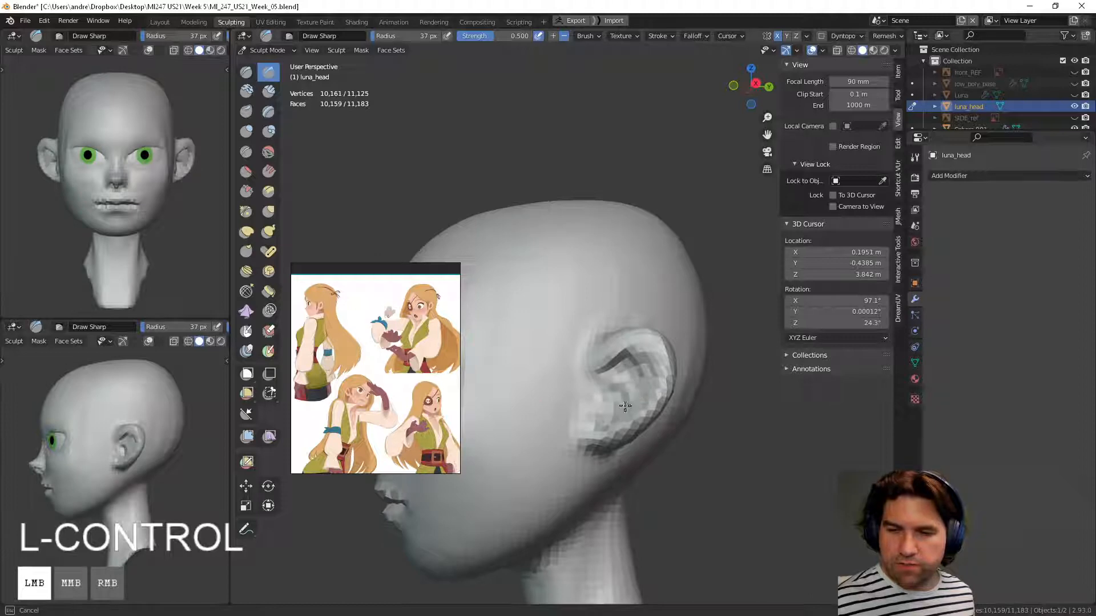
Step: Reshape the lower jaw beside the chin from the front with the Grab brush at 95 px
mouse_move(625, 406)
middle_down()
mouse_move(422, 451)
mouse_move(268, 506)
middle_up()
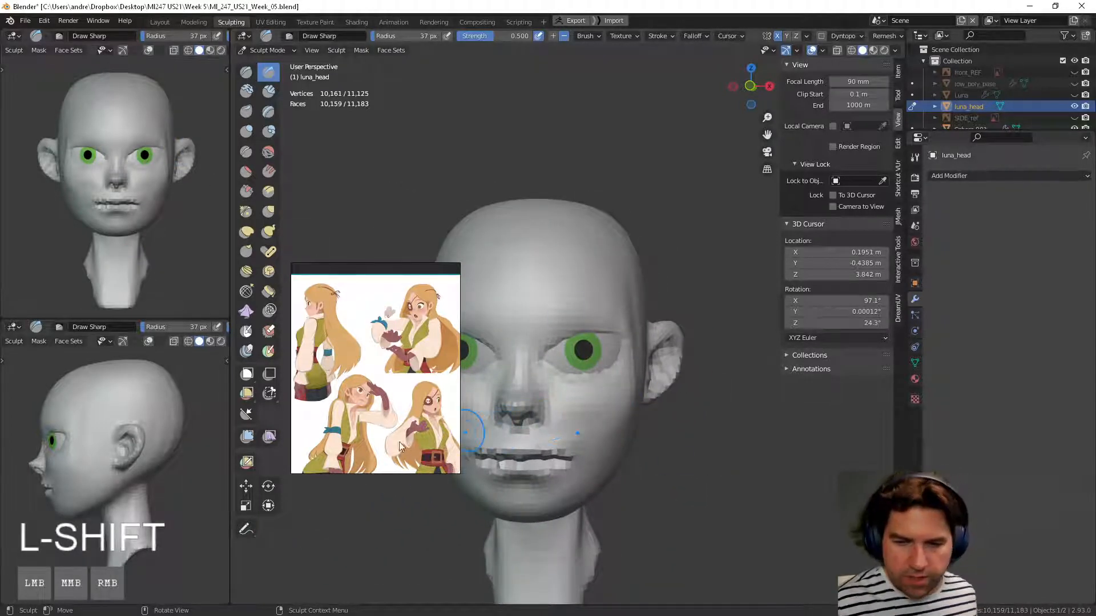
ctrl+middle_drag(631, 439, 565, 281)
key(g)
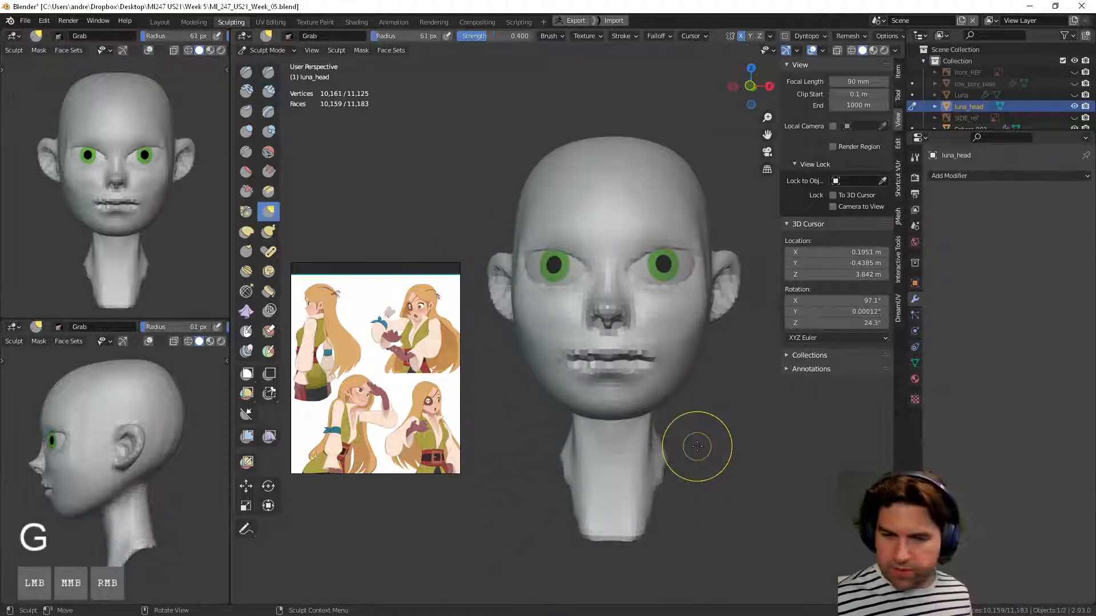
key(f)
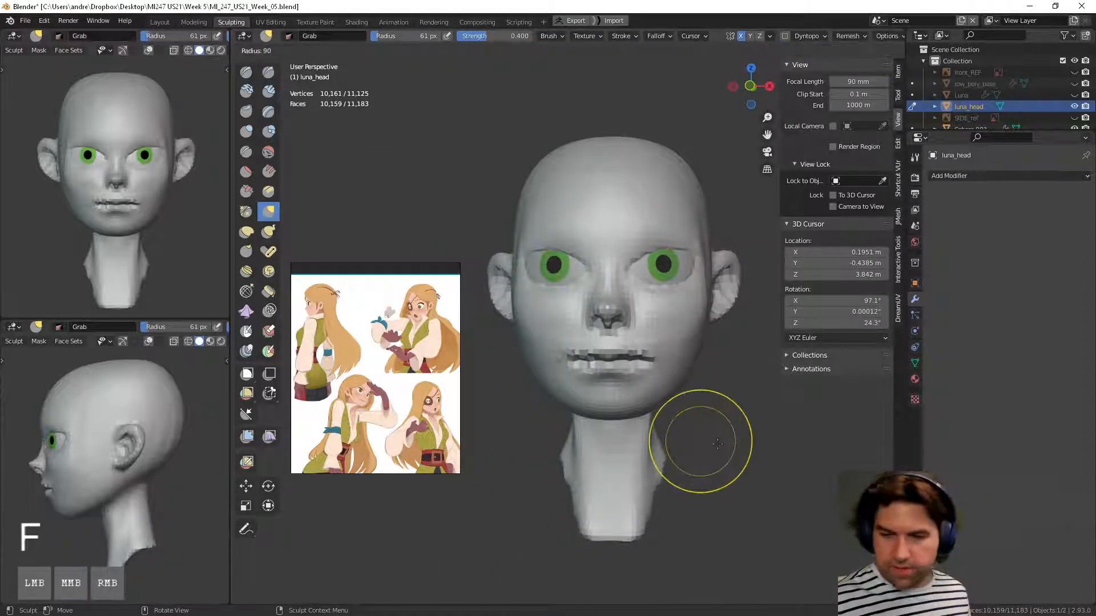
click(752, 441)
middle_drag(736, 441, 696, 422)
drag(654, 410, 640, 403)
middle_drag(640, 403, 641, 403)
drag(641, 404, 638, 408)
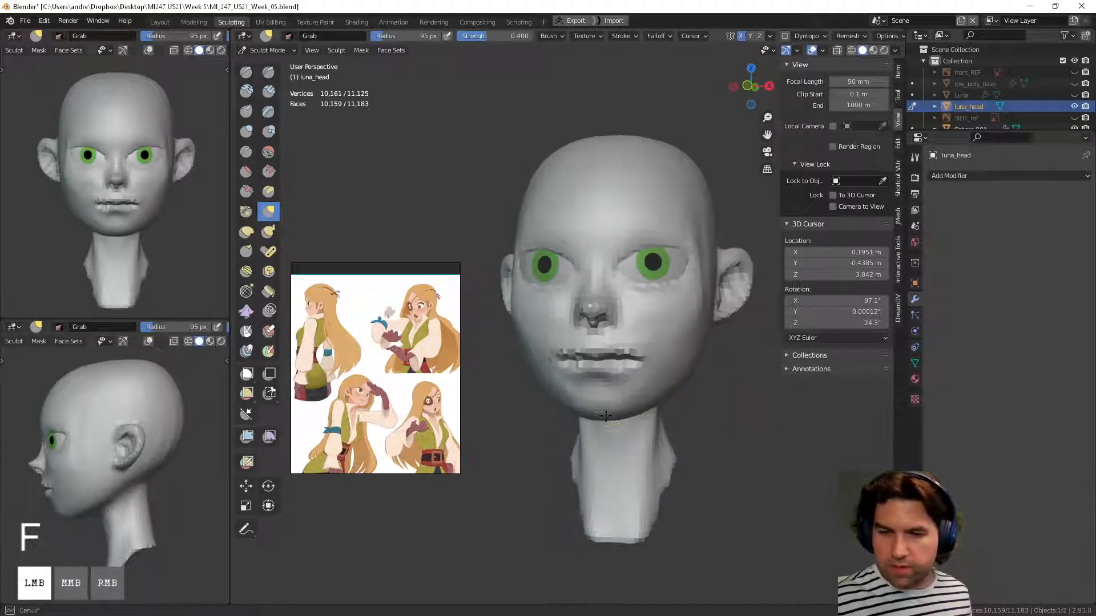
Step: Refine the side contour of the jaw and the chin profile with small Grab strokes
mouse_move(638, 408)
middle_down()
mouse_move(594, 414)
mouse_move(688, 393)
middle_up()
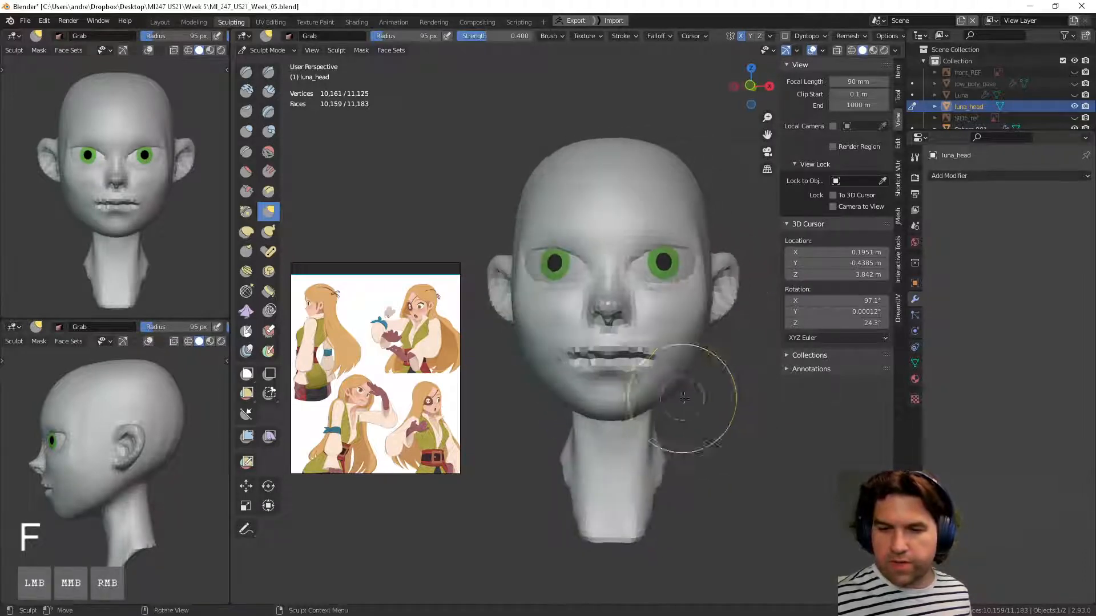
drag(696, 381, 699, 384)
middle_drag(699, 384, 670, 395)
drag(682, 394, 679, 394)
middle_drag(679, 395, 551, 416)
drag(550, 416, 549, 418)
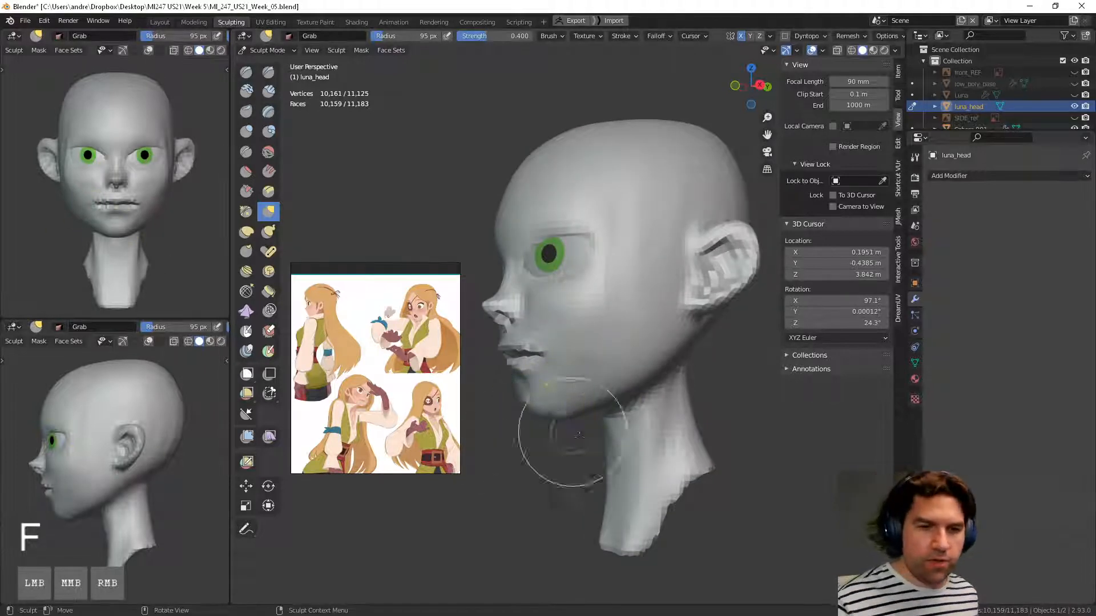
middle_drag(579, 434, 597, 400)
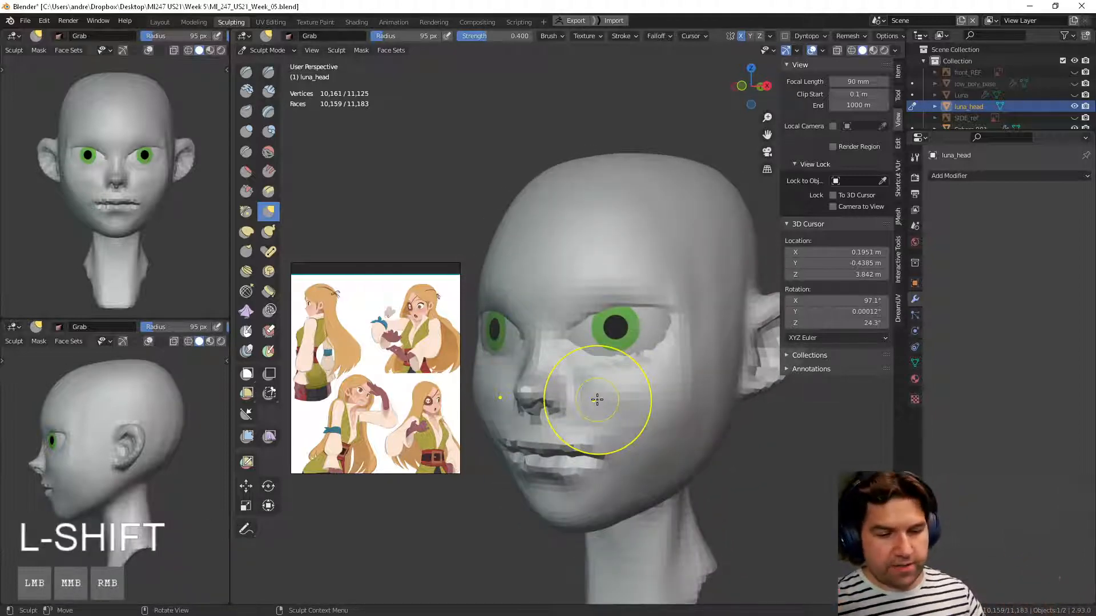
Step: Smooth the back of the skull and the nape with the brush radius set to 139 px
middle_drag(571, 457, 638, 410)
key(f)
click(689, 409)
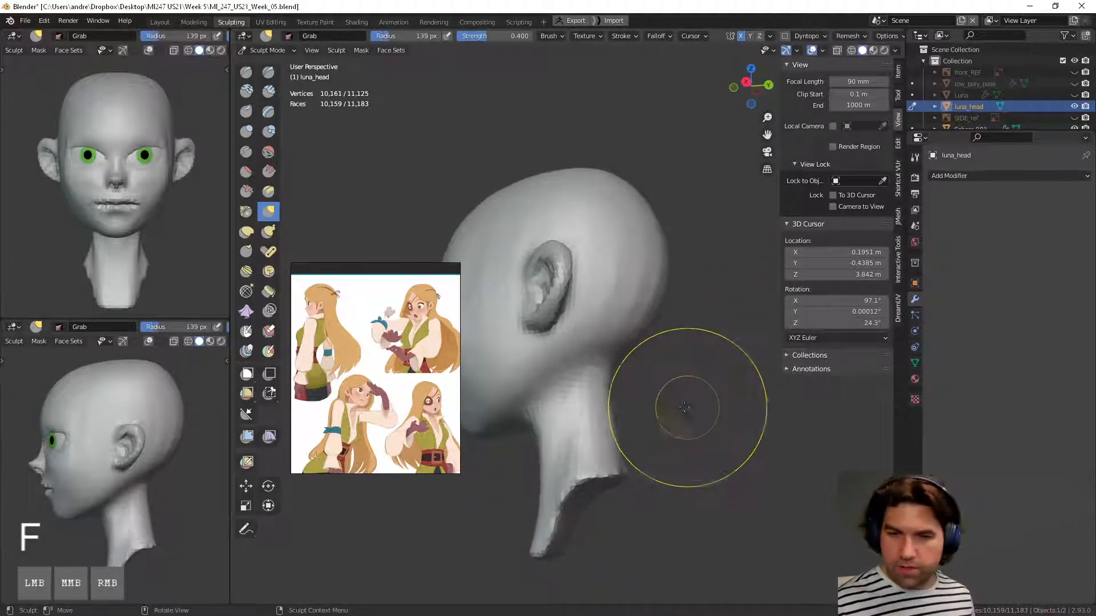
mouse_move(654, 350)
middle_down()
mouse_move(675, 379)
mouse_move(666, 344)
middle_up()
click(674, 361)
mouse_move(659, 228)
shift+mouse_down()
mouse_move(634, 202)
mouse_move(634, 234)
shift+mouse_up()
shift+drag(636, 240, 633, 353)
Step: Smooth the neck and the throat area under the jaw from several angles
mouse_move(632, 469)
middle_down()
mouse_move(621, 447)
mouse_move(646, 427)
middle_up()
shift+drag(657, 452, 663, 425)
mouse_move(651, 419)
shift+mouse_down()
mouse_move(628, 410)
mouse_move(643, 413)
shift+mouse_up()
shift+middle_drag(639, 404, 711, 364)
mouse_move(662, 378)
shift+mouse_down()
mouse_move(640, 459)
mouse_move(630, 409)
mouse_move(624, 440)
mouse_move(643, 402)
shift+mouse_up()
middle_drag(644, 403, 685, 394)
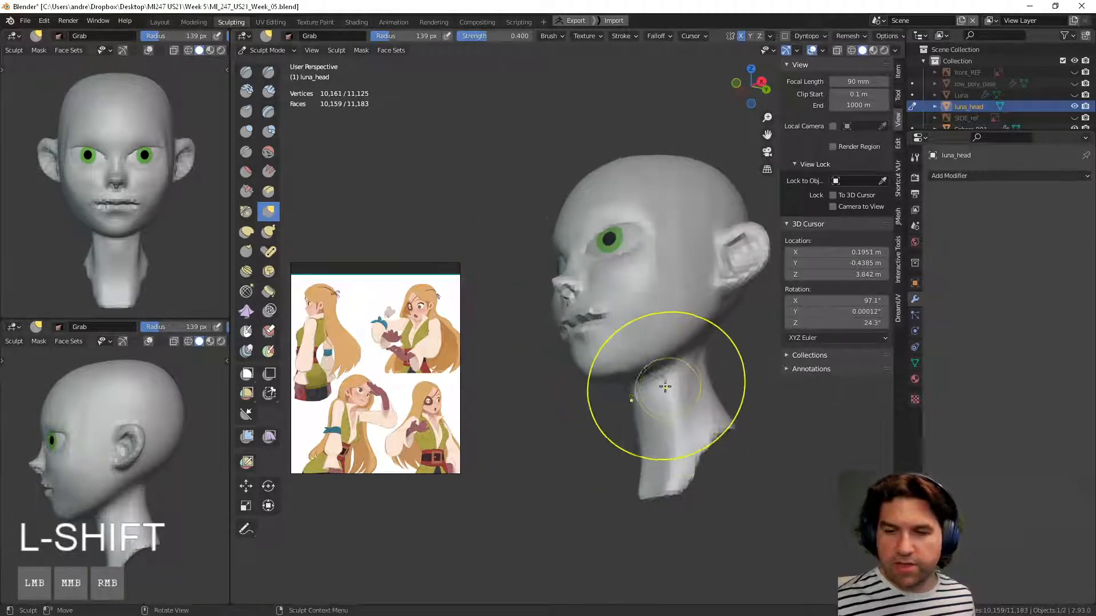
shift+drag(665, 386, 684, 415)
mouse_move(687, 421)
middle_down()
mouse_move(635, 368)
mouse_move(660, 391)
mouse_move(668, 376)
middle_up()
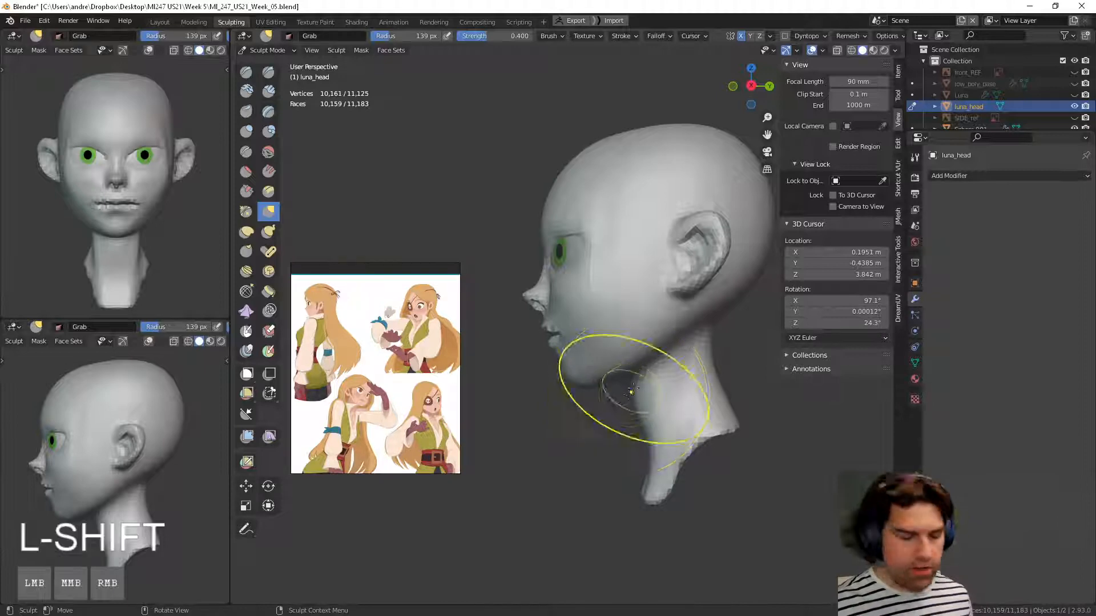
Step: Reshape the underside of the jaw and chin in profile with the Grab brush at 94 px
key(f)
middle_drag(617, 375, 624, 369)
drag(629, 379, 624, 378)
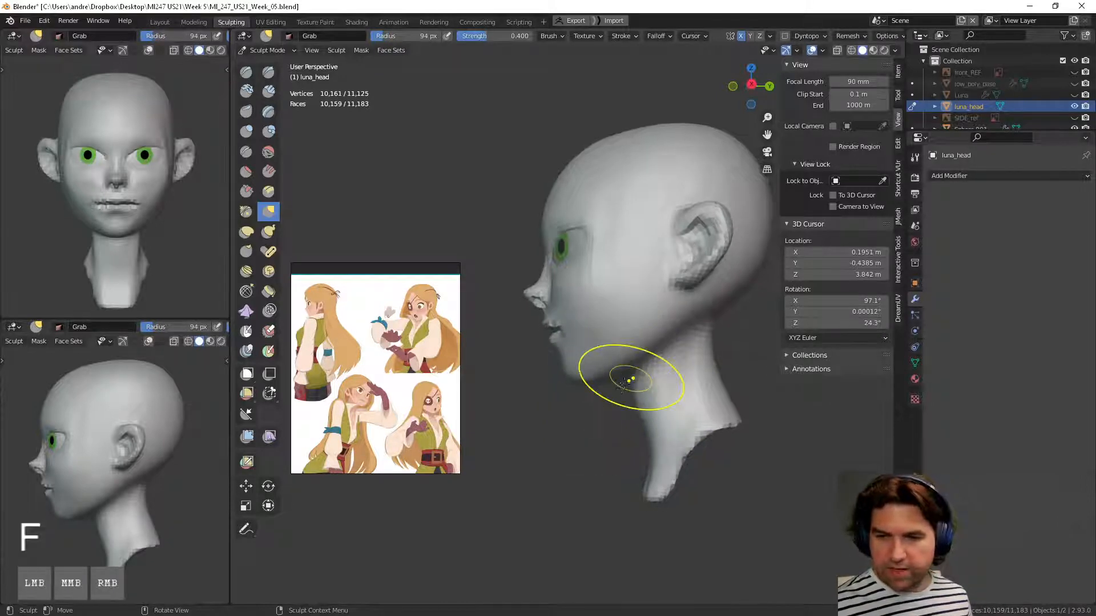
middle_drag(623, 382, 628, 378)
drag(627, 378, 633, 374)
middle_drag(630, 388, 596, 385)
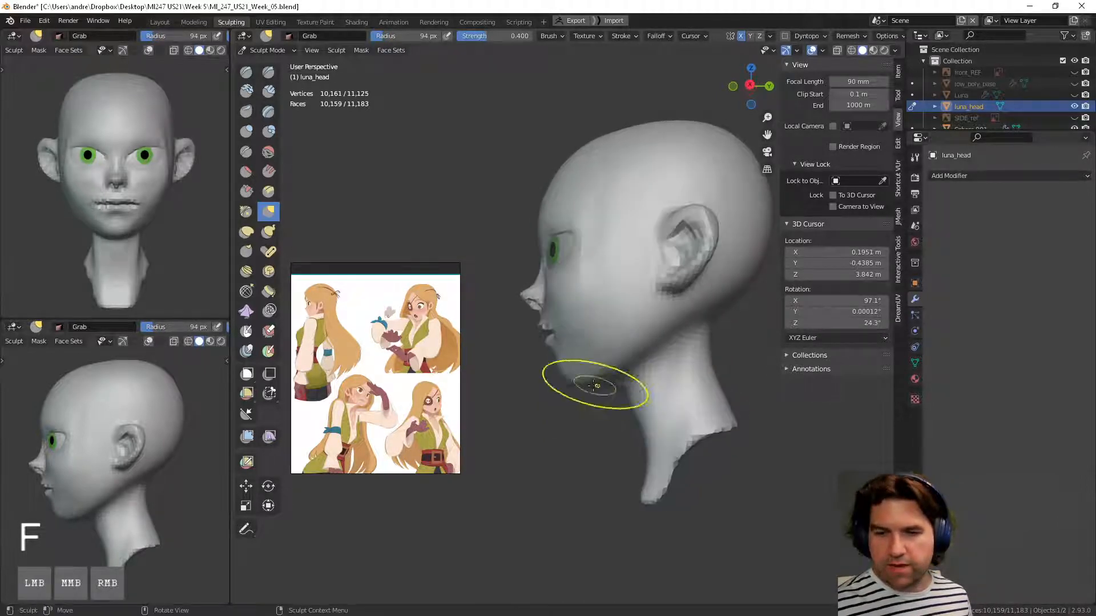
mouse_move(583, 384)
mouse_down()
mouse_move(568, 395)
mouse_move(552, 378)
mouse_move(576, 381)
mouse_up()
Step: Set the Grab brush radius to 74 px
key(f)
click(549, 418)
key(f)
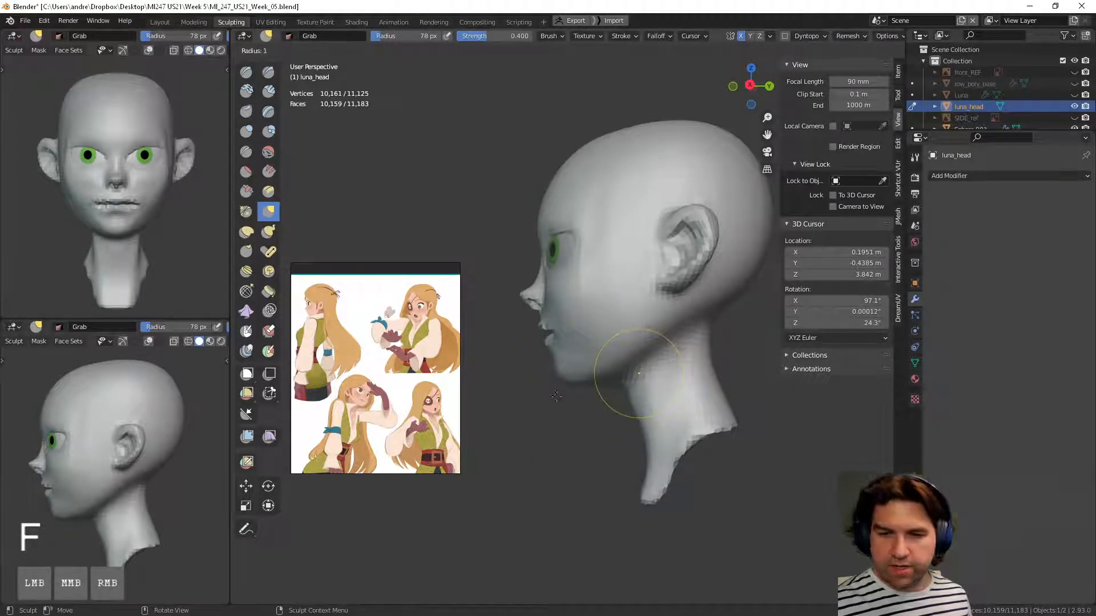
click(556, 423)
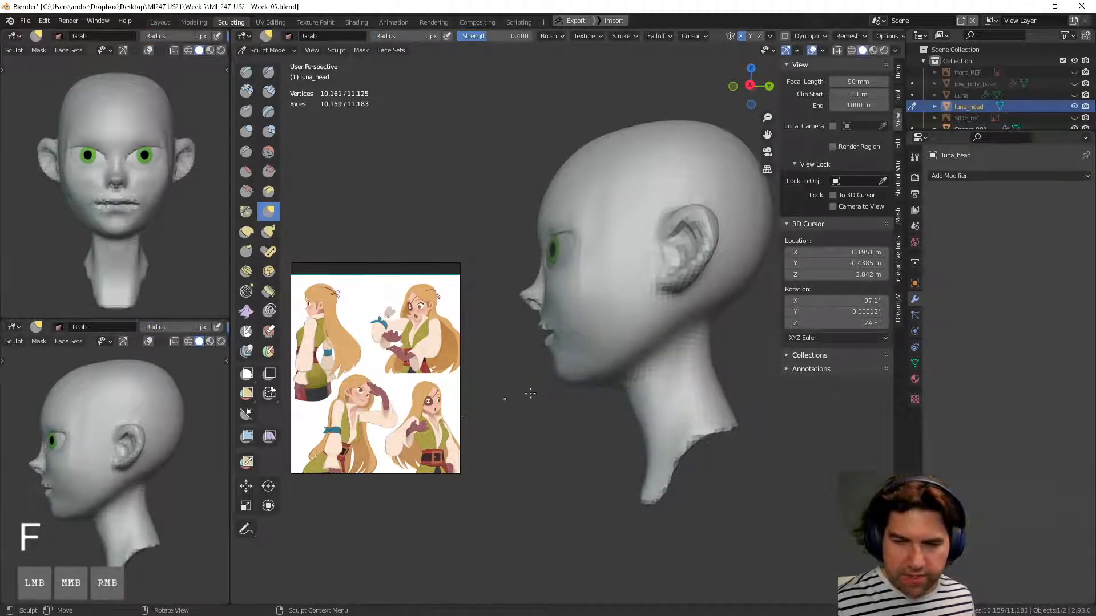
key(f)
click(663, 379)
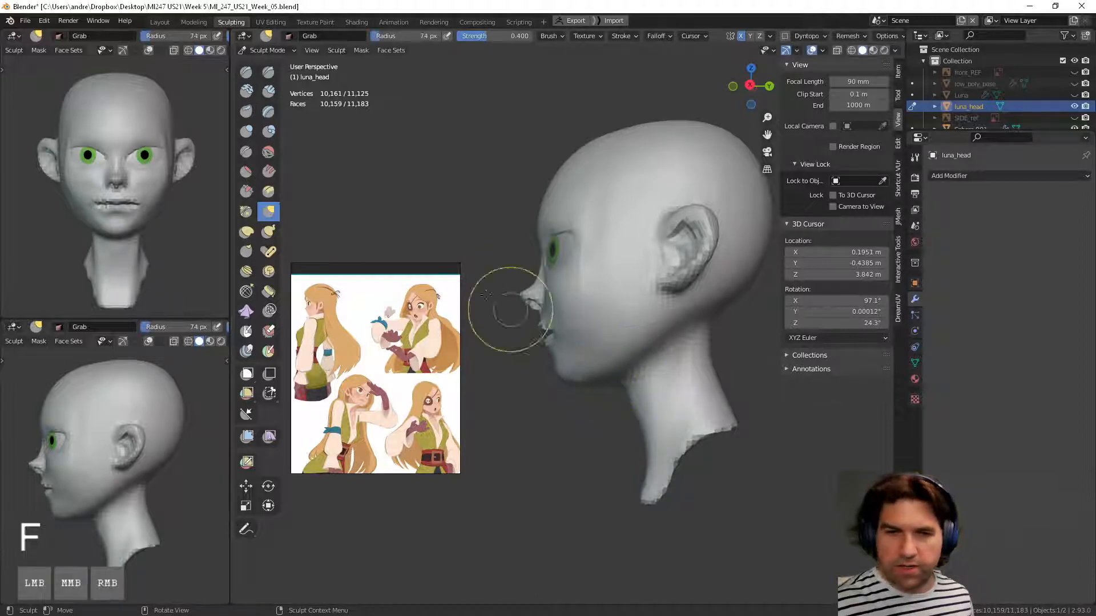
Step: Carve the area below and behind the ear at the jaw corner with inverted Clay Strips at 42 px
click(268, 91)
ctrl+drag(677, 308, 683, 306)
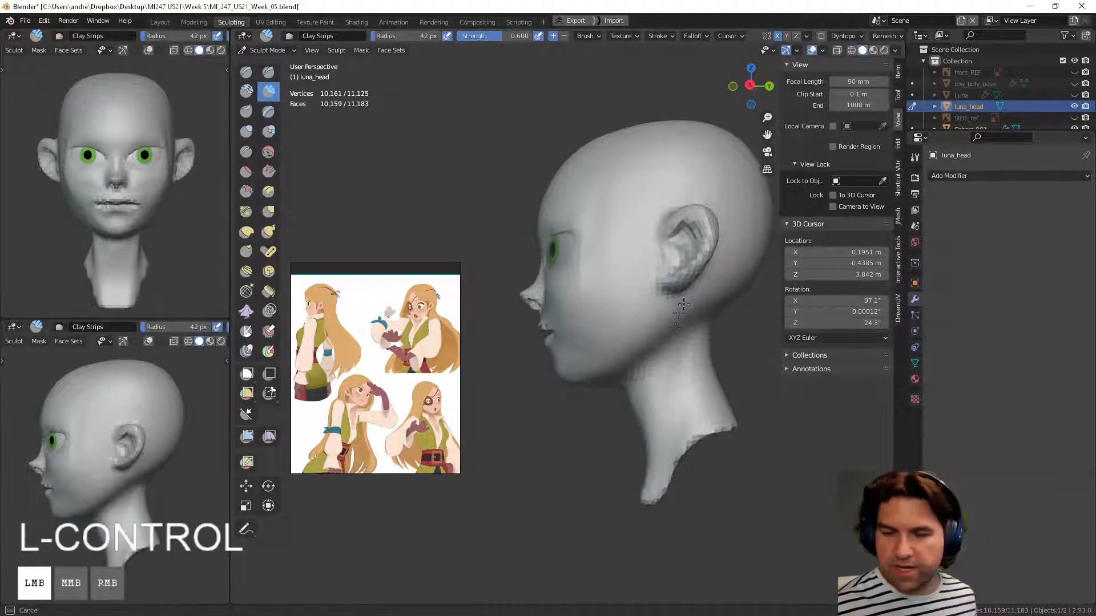
middle_drag(700, 315, 619, 358)
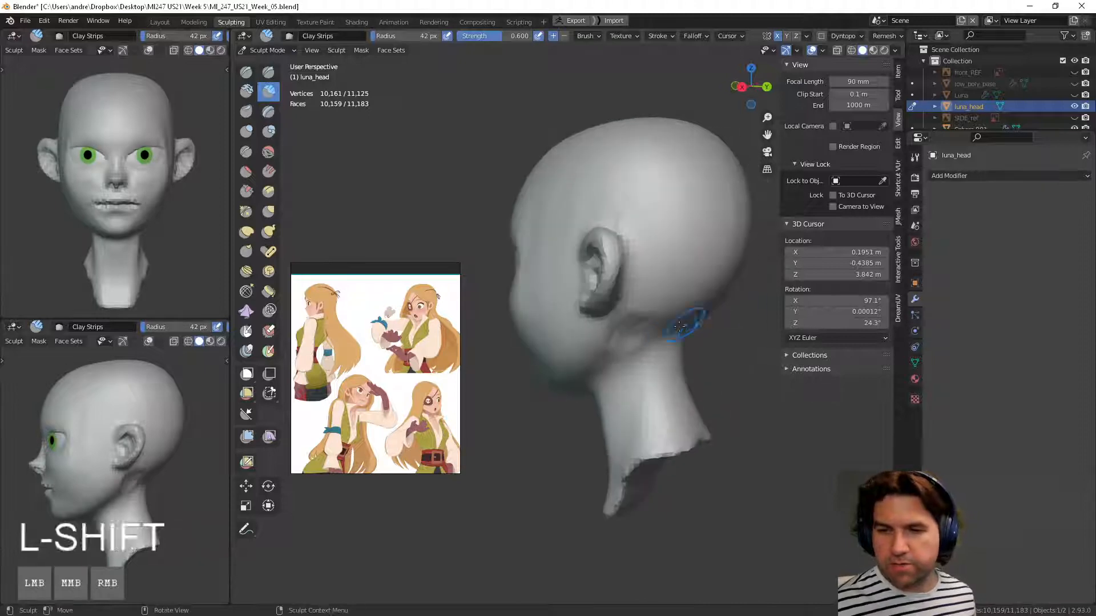
middle_drag(622, 312, 666, 316)
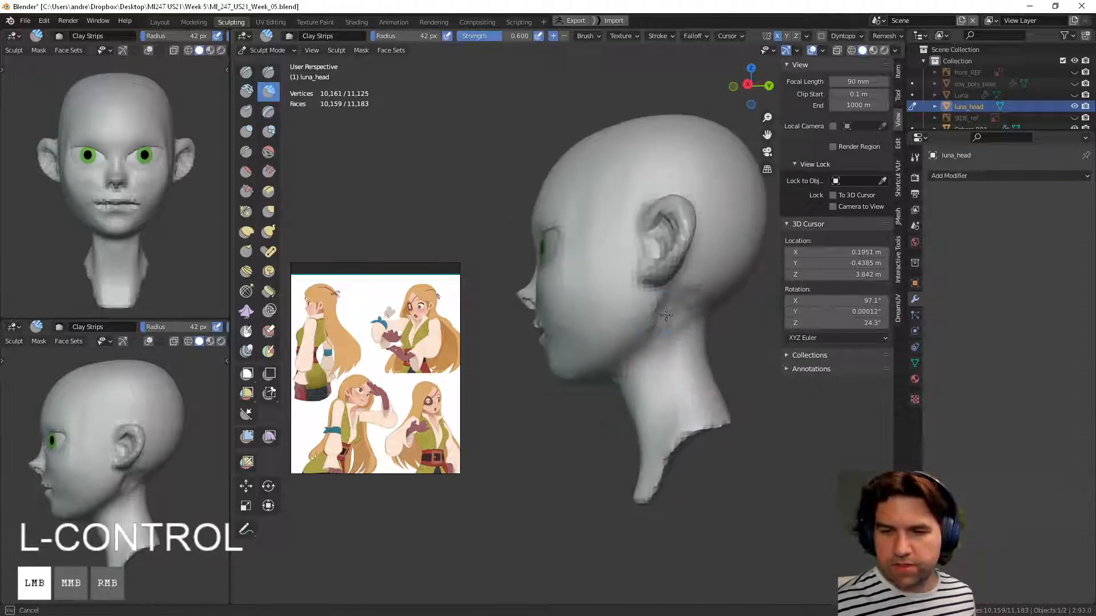
ctrl+drag(674, 297, 663, 315)
middle_drag(669, 323, 716, 357)
click(750, 85)
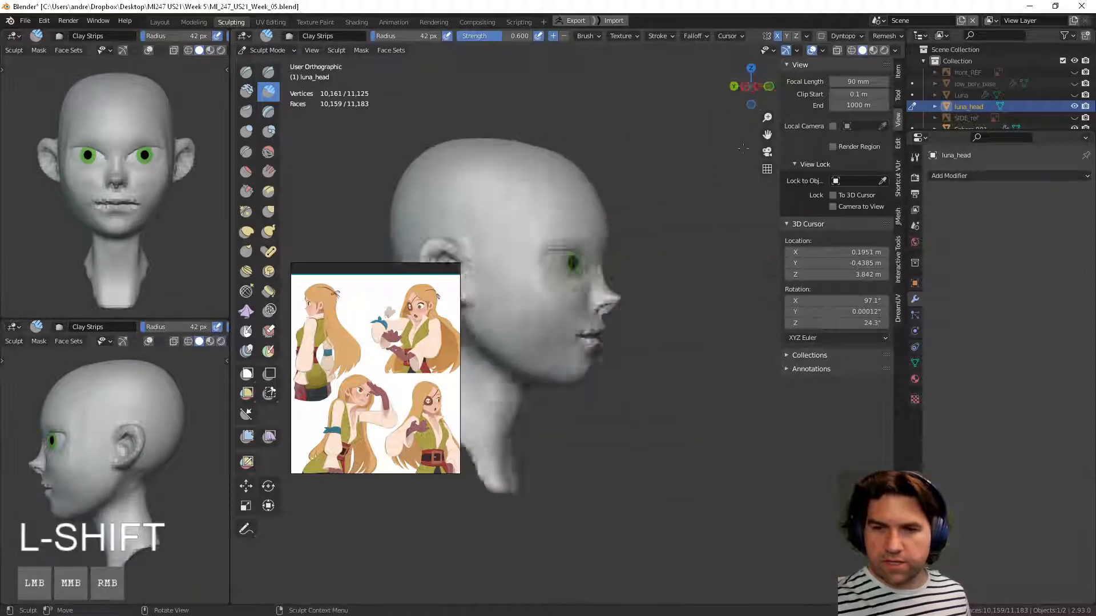
Step: Shift the ear slightly toward the back of the head in the right side view with the Grab brush
click(751, 86)
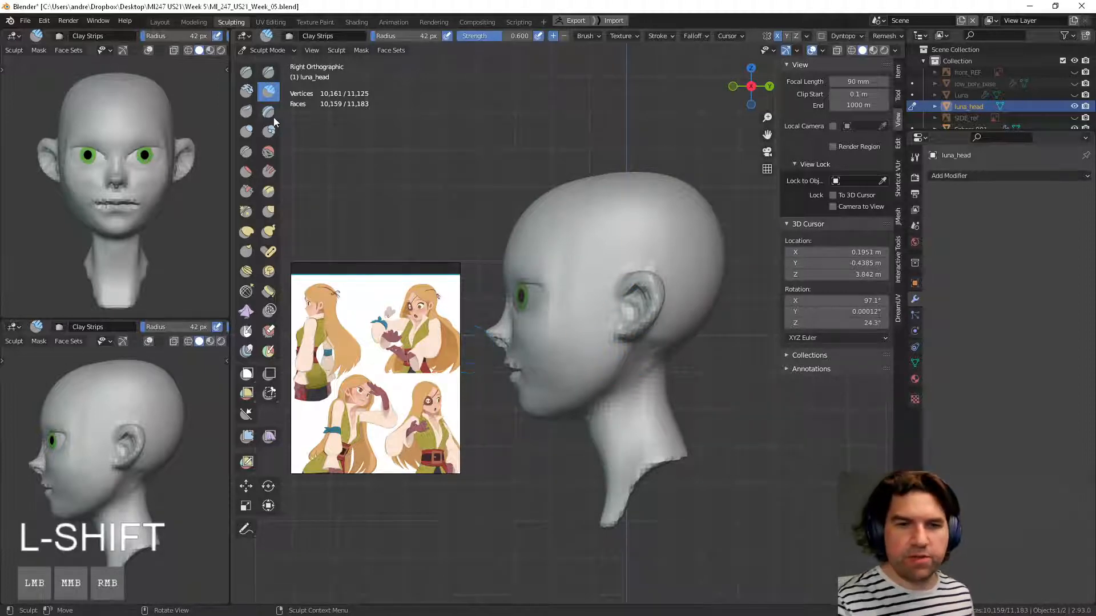
key(g)
shift+drag(619, 333, 640, 292)
key(ctrl+z)
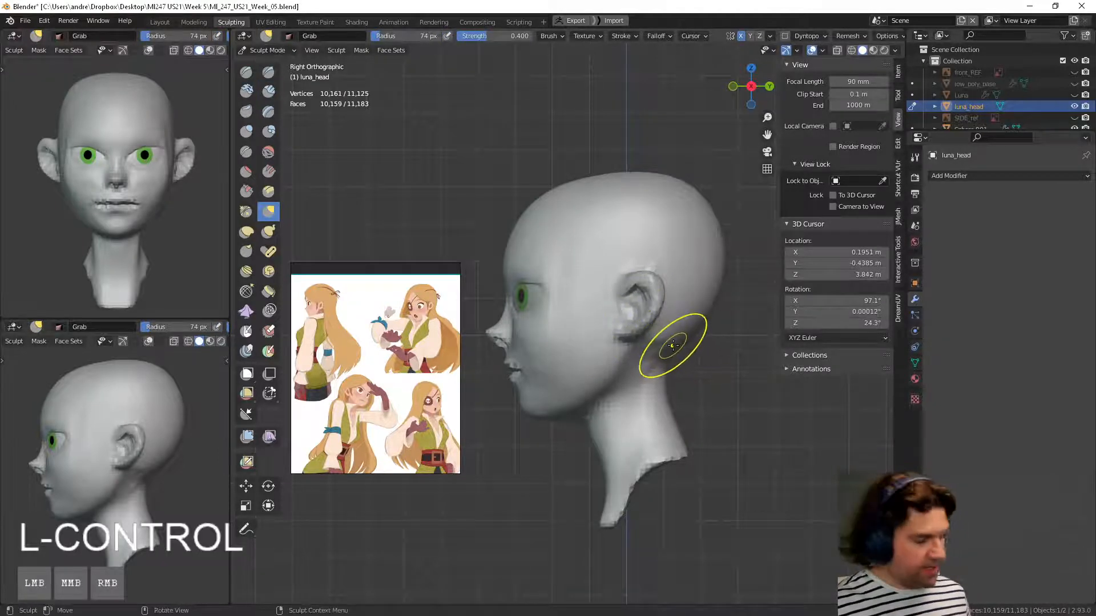
key(f)
click(753, 345)
drag(641, 327, 648, 325)
drag(645, 294, 657, 294)
Step: Pull the jaw corner below the ear downward and forward with the Grab brush at 73 px
key(f)
click(709, 313)
mouse_move(681, 309)
middle_down()
mouse_move(631, 379)
mouse_move(619, 365)
mouse_move(647, 328)
mouse_move(631, 318)
mouse_move(642, 339)
middle_up()
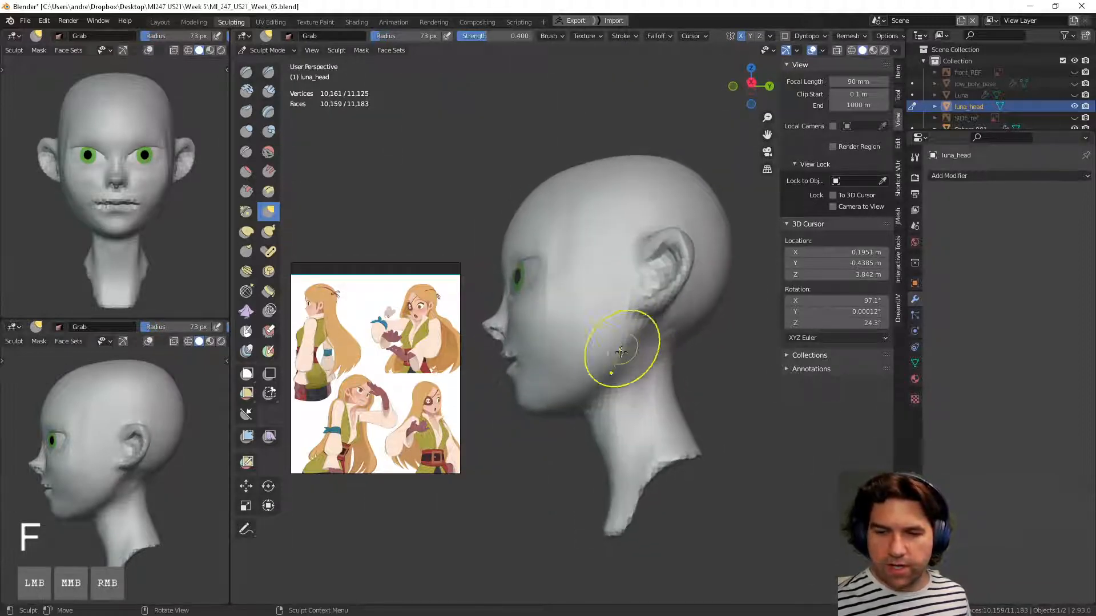
drag(620, 348, 602, 361)
middle_drag(668, 299, 677, 311)
click(751, 85)
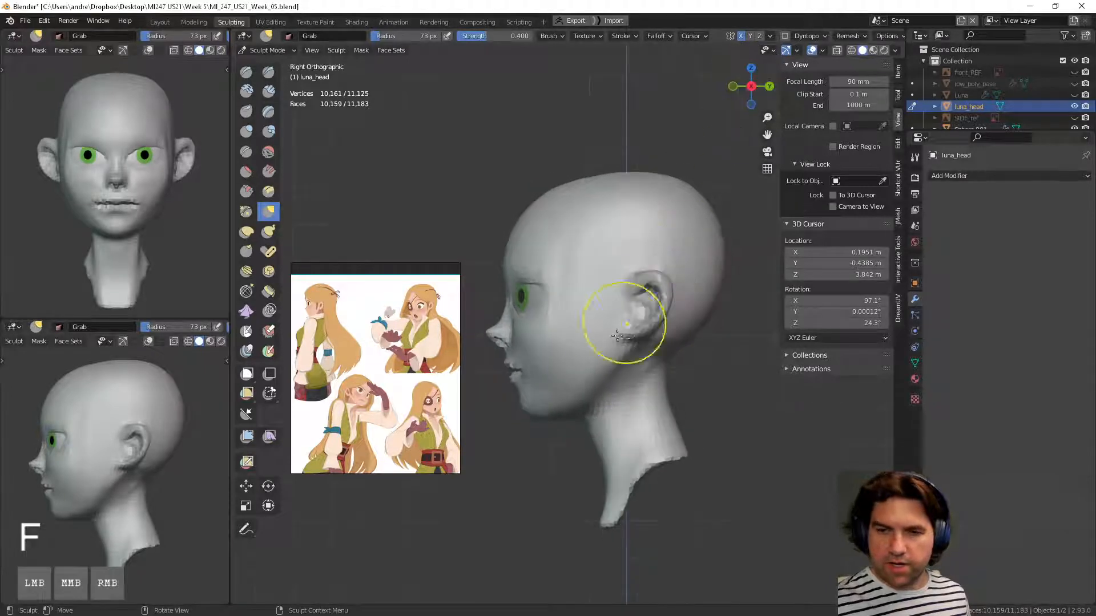
mouse_move(621, 331)
mouse_down()
mouse_move(584, 402)
mouse_move(592, 393)
mouse_up()
Step: Carve the jawline from below the ear toward the chin with the Draw Sharp brush at 37 px
click(268, 72)
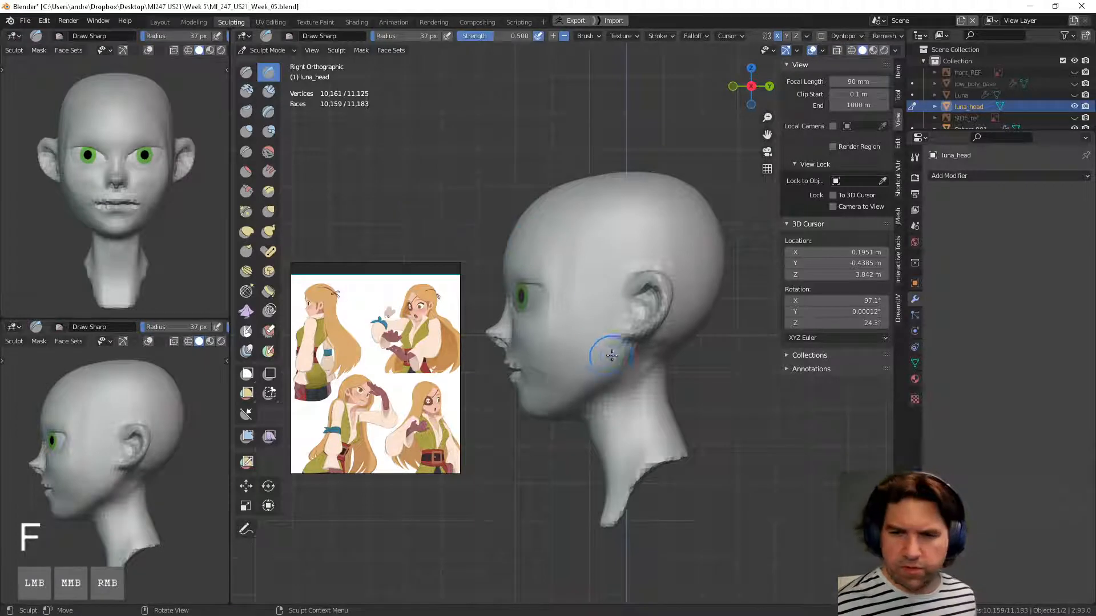
drag(612, 355, 618, 352)
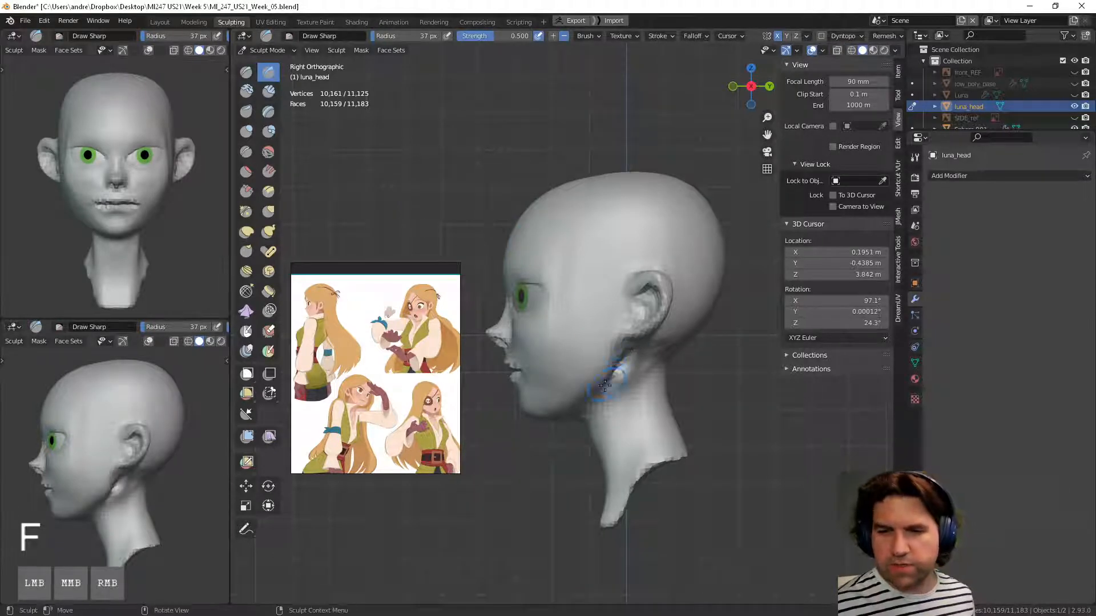
middle_drag(615, 372, 646, 315)
middle_drag(605, 349, 613, 281)
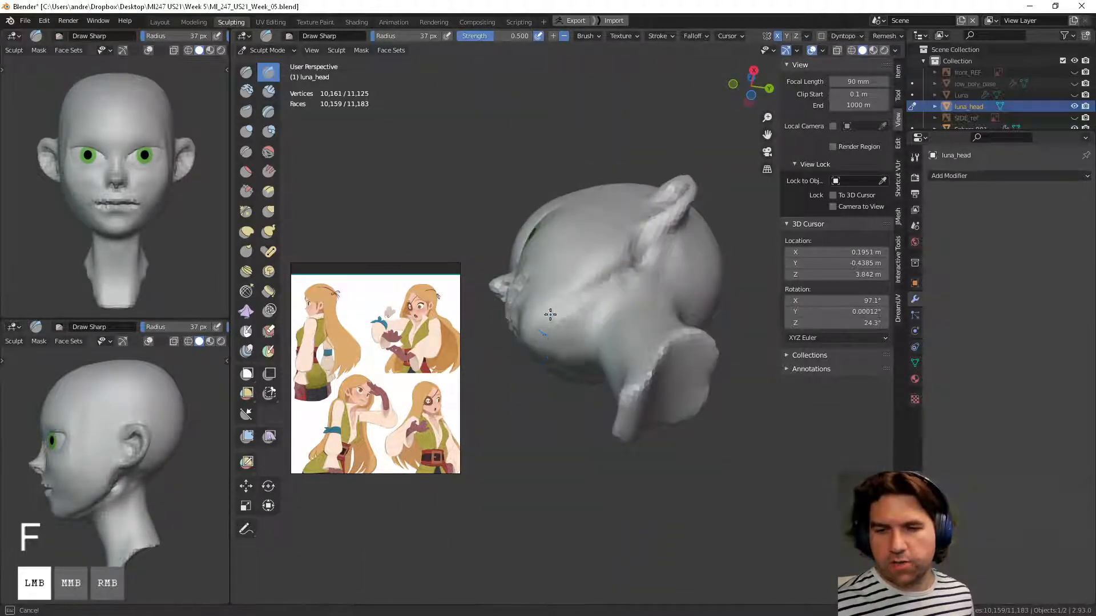
drag(550, 315, 550, 335)
middle_drag(578, 303, 561, 362)
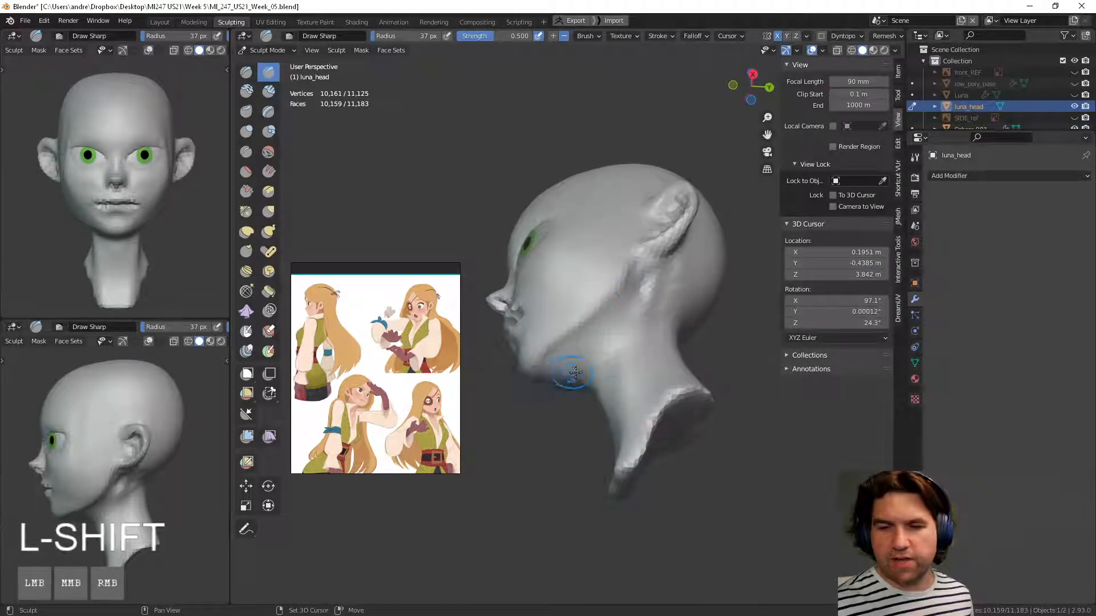
mouse_move(574, 372)
middle_down()
mouse_move(641, 417)
mouse_move(567, 391)
middle_up()
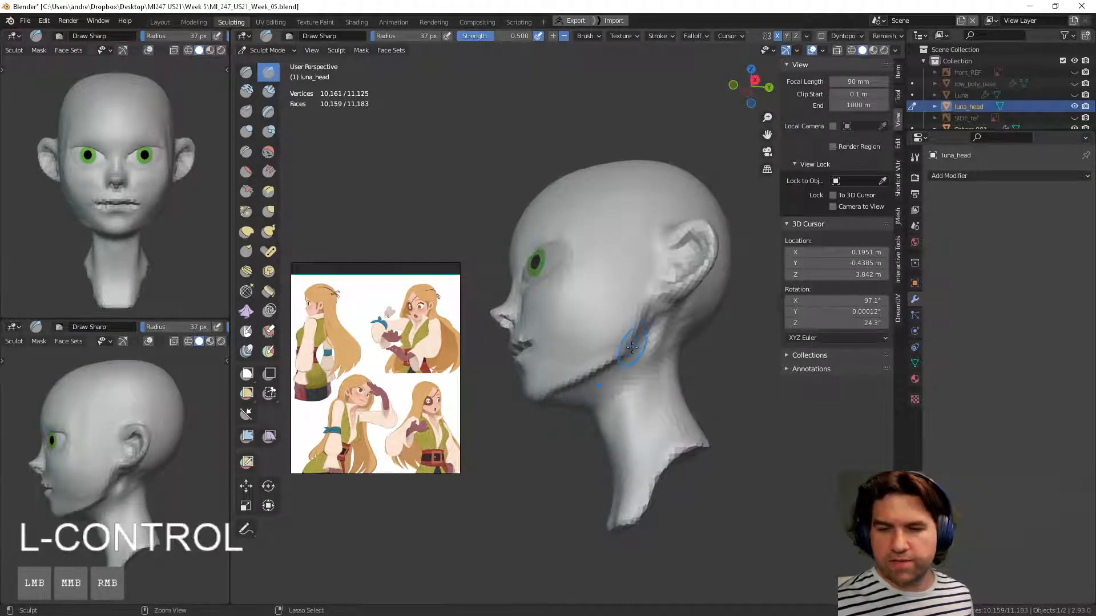
Step: Smooth the carved jaw edge from the chin back to the area beneath the ear
shift+drag(546, 400, 562, 394)
middle_drag(562, 395, 582, 361)
shift+drag(581, 360, 642, 371)
middle_drag(651, 372, 628, 417)
shift+drag(630, 415, 654, 357)
middle_drag(654, 357, 634, 418)
shift+drag(634, 416, 662, 353)
Step: Smooth the underside of the jaw and the jaw edge near the chin from below and in profile
mouse_move(662, 352)
middle_down()
mouse_move(579, 365)
mouse_move(588, 294)
middle_up()
shift+drag(568, 325, 582, 277)
middle_drag(582, 277, 548, 327)
shift+drag(548, 328, 542, 308)
mouse_move(542, 308)
middle_down()
mouse_move(544, 358)
mouse_move(567, 306)
middle_up()
shift+drag(567, 306, 571, 291)
mouse_move(571, 291)
middle_down()
mouse_move(609, 394)
mouse_move(628, 382)
mouse_move(572, 356)
middle_up()
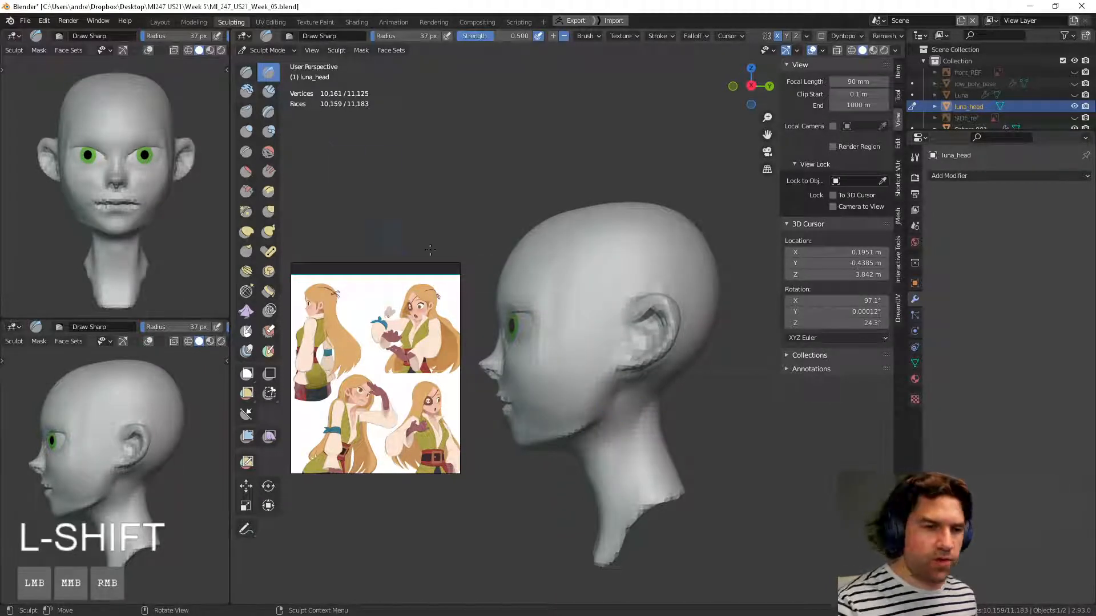
key(g)
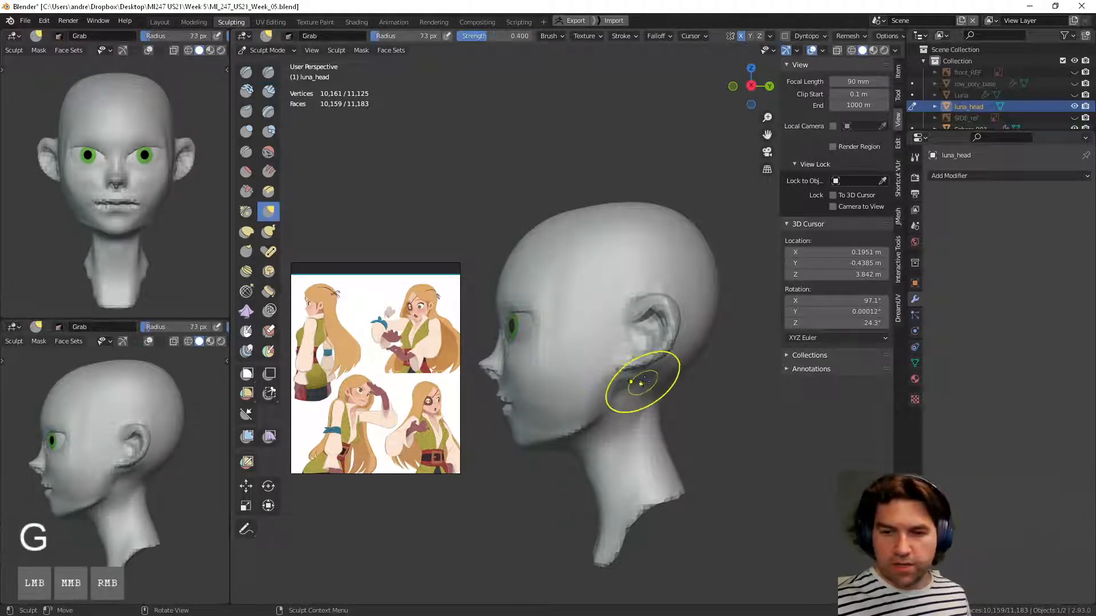
shift+drag(559, 438, 585, 427)
middle_drag(605, 401, 670, 389)
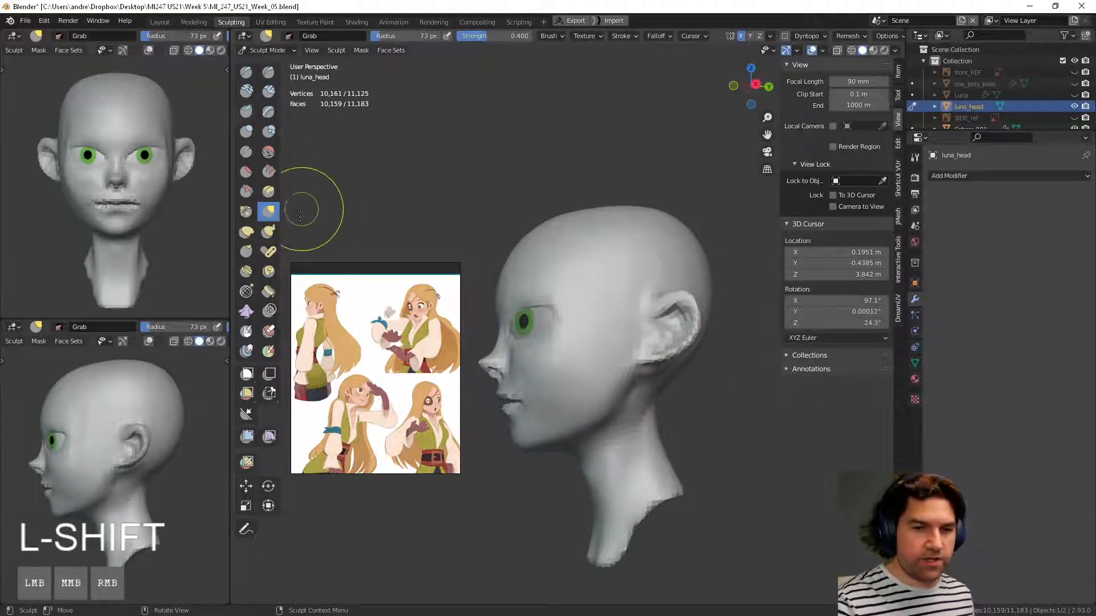
Step: Pull the jaw corner and rear jawline downward with the Grab brush at 96 px
key(g)
key(f)
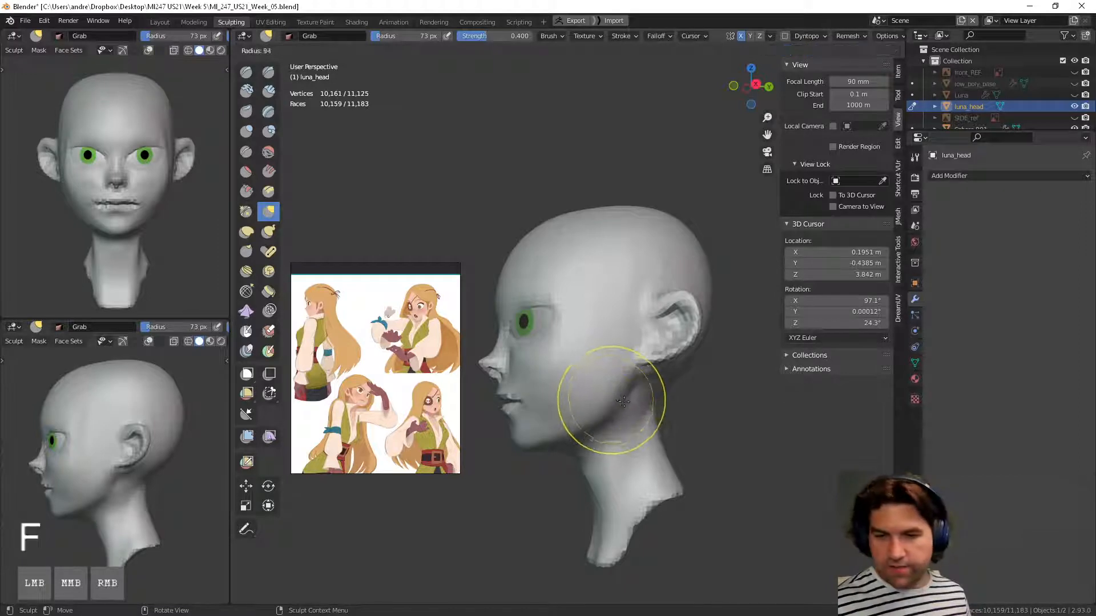
click(605, 407)
middle_drag(605, 403, 609, 394)
drag(609, 376, 599, 400)
middle_drag(599, 400, 616, 398)
drag(613, 409, 605, 416)
mouse_move(605, 415)
middle_down()
mouse_move(709, 465)
mouse_move(692, 421)
mouse_move(631, 386)
mouse_move(641, 315)
mouse_move(573, 394)
mouse_move(641, 440)
mouse_move(612, 453)
mouse_move(647, 432)
mouse_move(639, 491)
mouse_move(552, 358)
mouse_move(531, 354)
mouse_move(588, 366)
mouse_move(616, 355)
middle_up()
Step: Nudge the lower eyelid area with the Grab brush at 53 px
click(552, 358)
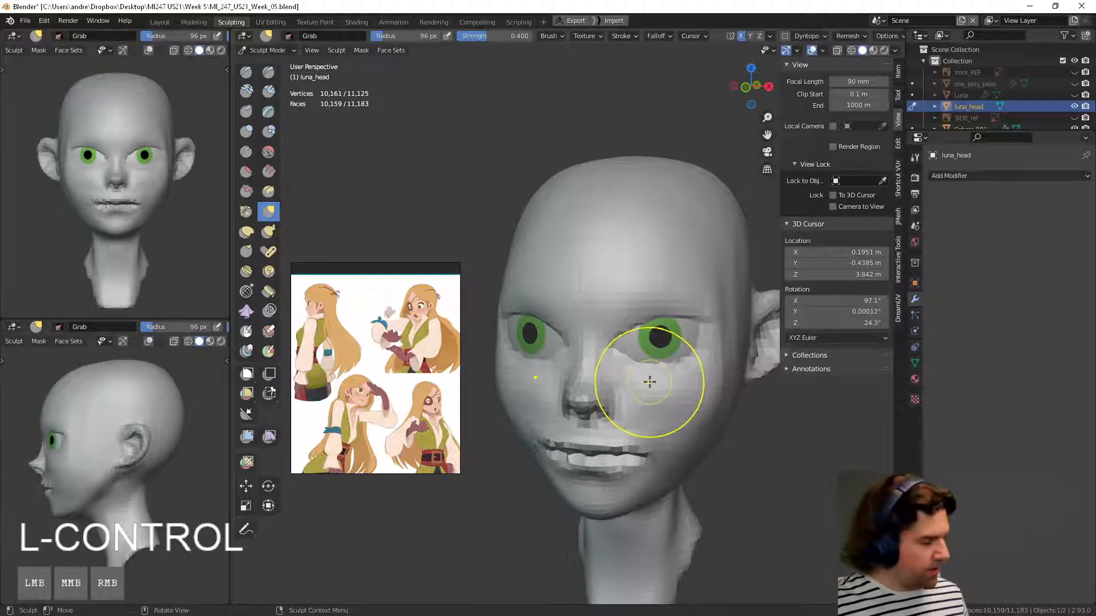
key(f)
click(605, 371)
drag(626, 350, 633, 347)
mouse_move(632, 347)
middle_down()
mouse_move(656, 339)
mouse_move(616, 346)
middle_up()
Step: Adjust the side of the forehead from above with the Grab brush at 95 px
key(f)
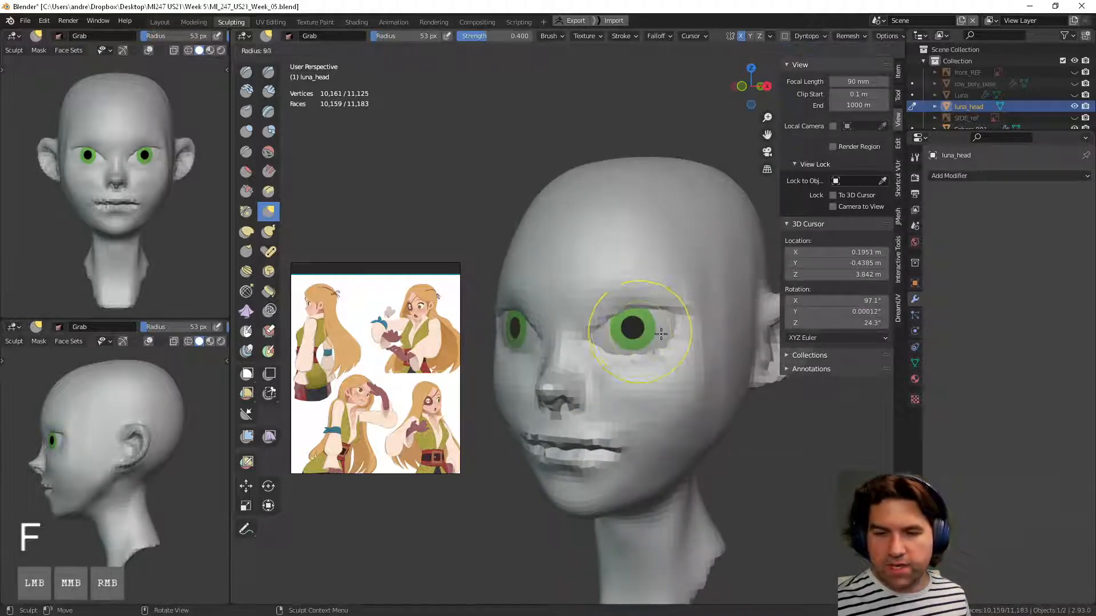
click(687, 333)
mouse_move(622, 294)
middle_down()
mouse_move(584, 228)
mouse_move(594, 262)
mouse_move(536, 325)
mouse_move(620, 329)
mouse_move(617, 437)
middle_up()
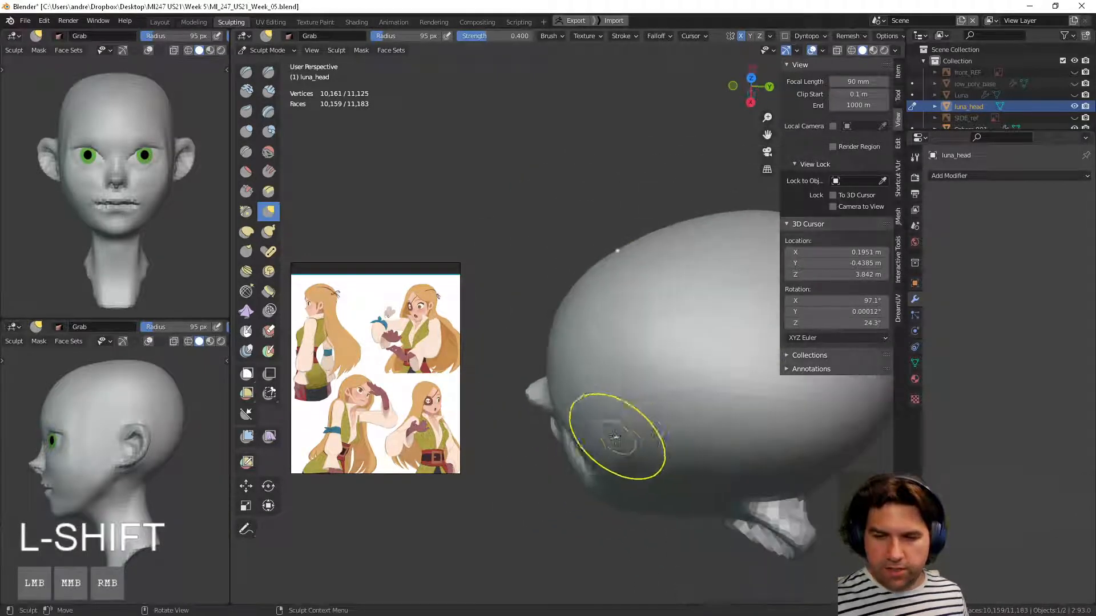
drag(618, 437, 611, 443)
mouse_move(614, 437)
middle_down()
mouse_move(618, 346)
mouse_move(625, 433)
mouse_move(634, 394)
mouse_move(727, 472)
mouse_move(720, 516)
middle_up()
Step: Try to reshape the cheek from a high angle with an enlarged Grab brush
key(f)
click(601, 469)
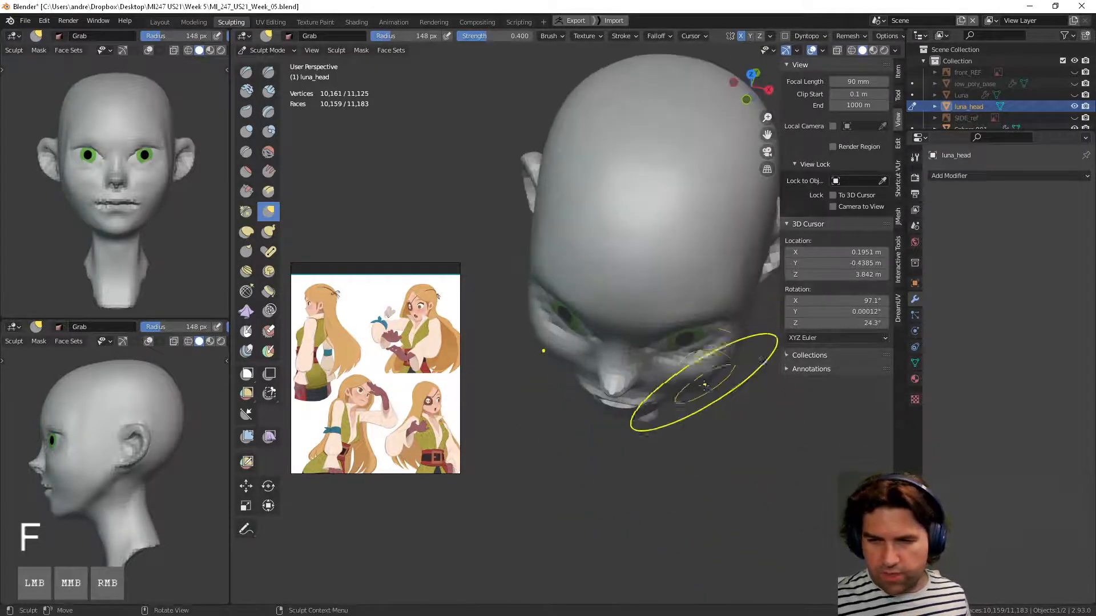
key(f)
click(748, 416)
middle_drag(693, 418, 650, 416)
drag(641, 394, 655, 386)
middle_drag(651, 368, 685, 418)
key(ctrl+z)
Step: Resize the Grab brush and pull the side of the cheek inward from a high angle
key(f)
click(754, 419)
mouse_move(753, 419)
middle_down()
mouse_move(769, 420)
mouse_move(771, 402)
middle_up()
drag(772, 402, 754, 377)
shift+middle_drag(755, 376, 731, 374)
middle_drag(719, 377, 601, 416)
Step: Define the cheekbone beneath the eye and the temple line beside the forehead with the Draw Sharp brush at 37 px
click(269, 73)
ctrl+drag(561, 388, 671, 365)
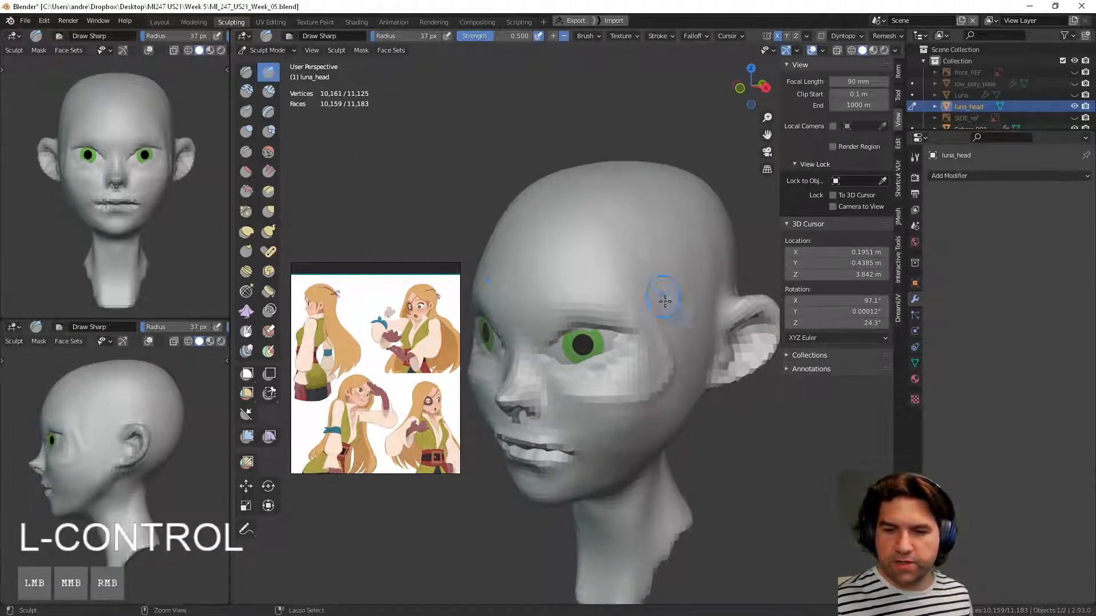
key(ctrl+z)
mouse_move(579, 386)
ctrl+mouse_down()
mouse_move(654, 378)
mouse_move(665, 347)
ctrl+mouse_up()
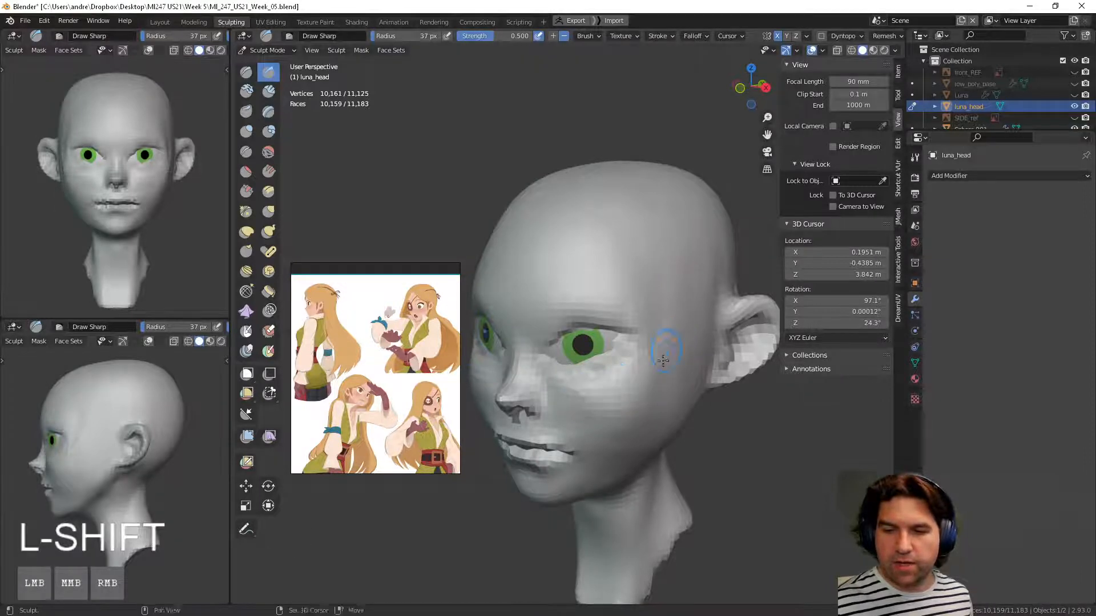
middle_drag(666, 346, 648, 347)
shift+drag(611, 325, 631, 254)
shift+drag(646, 333, 654, 305)
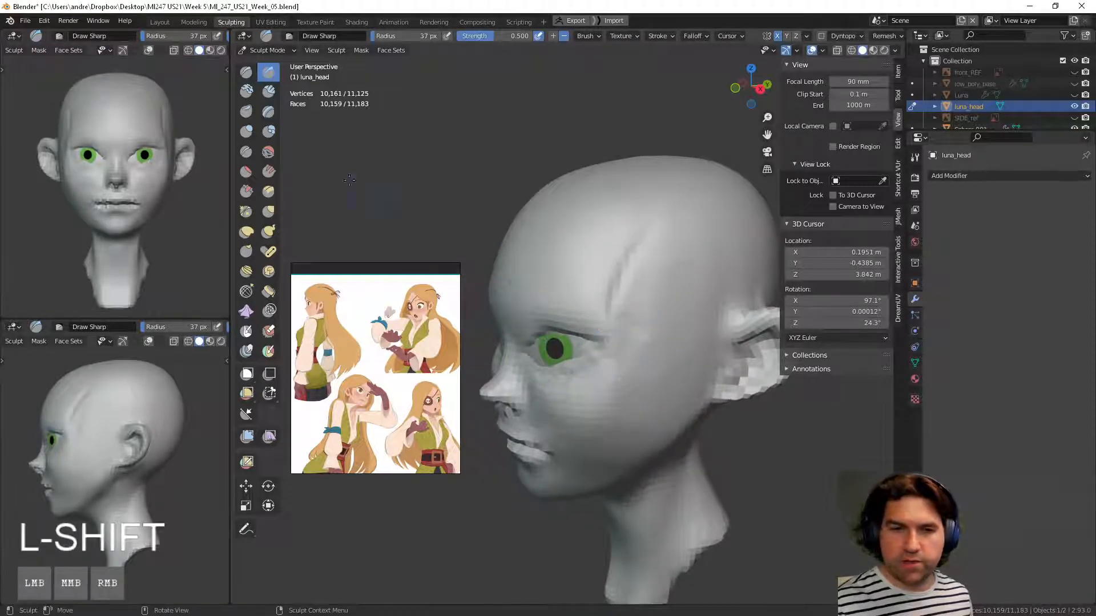
Step: Carve the temple with inverted Clay Strips and enlarge the brush radius to 70 px
click(270, 93)
middle_drag(634, 293, 608, 300)
mouse_move(595, 287)
ctrl+mouse_down()
mouse_move(582, 300)
mouse_move(611, 276)
mouse_move(631, 284)
ctrl+mouse_up()
key(f)
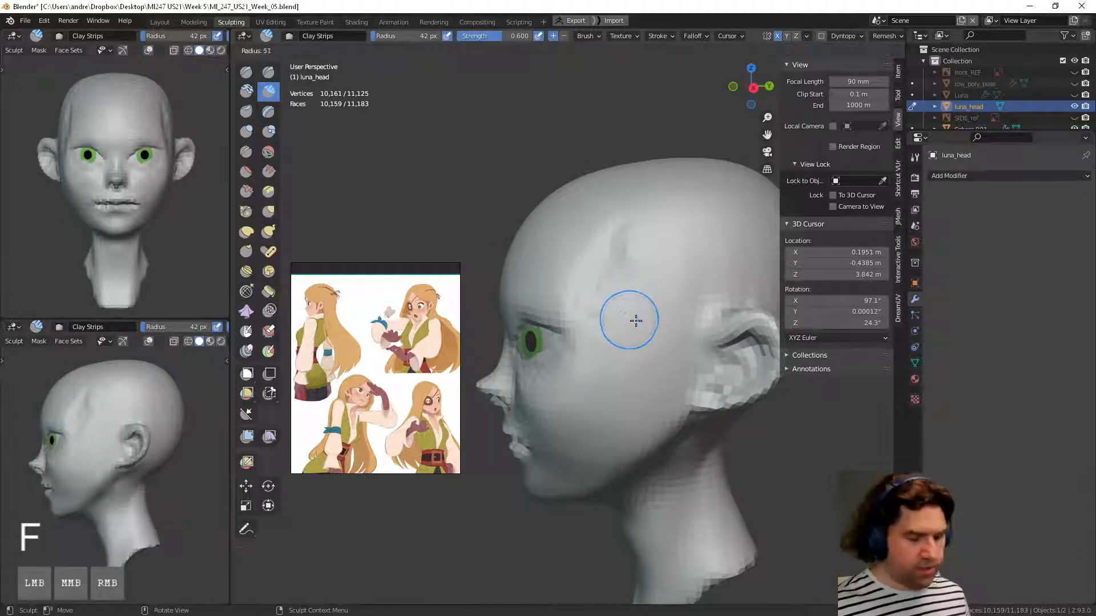
click(648, 274)
middle_drag(648, 273, 723, 326)
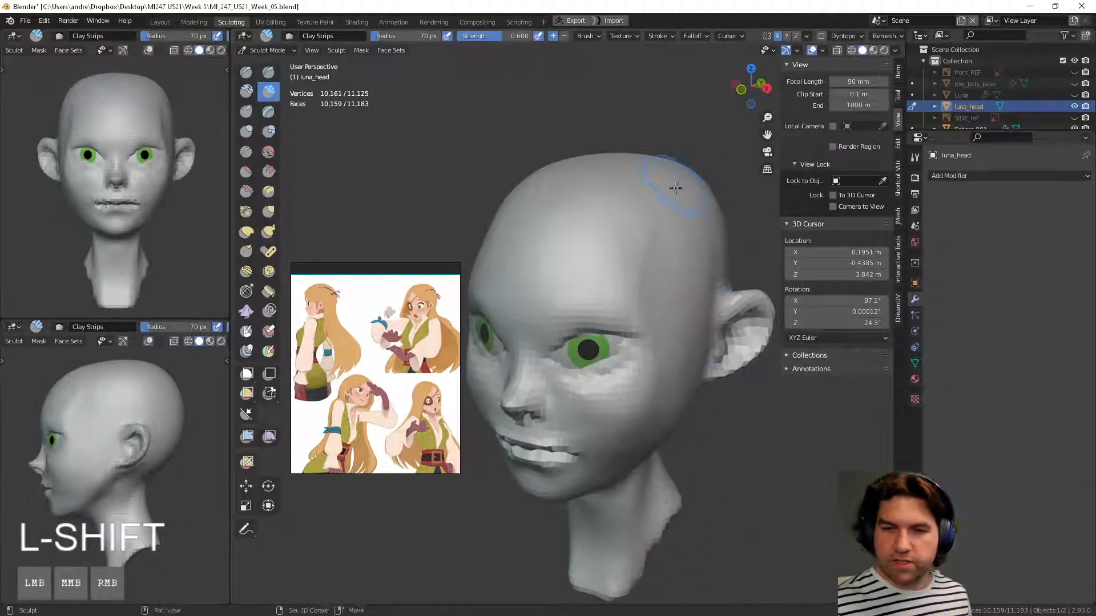
middle_drag(588, 347, 604, 341)
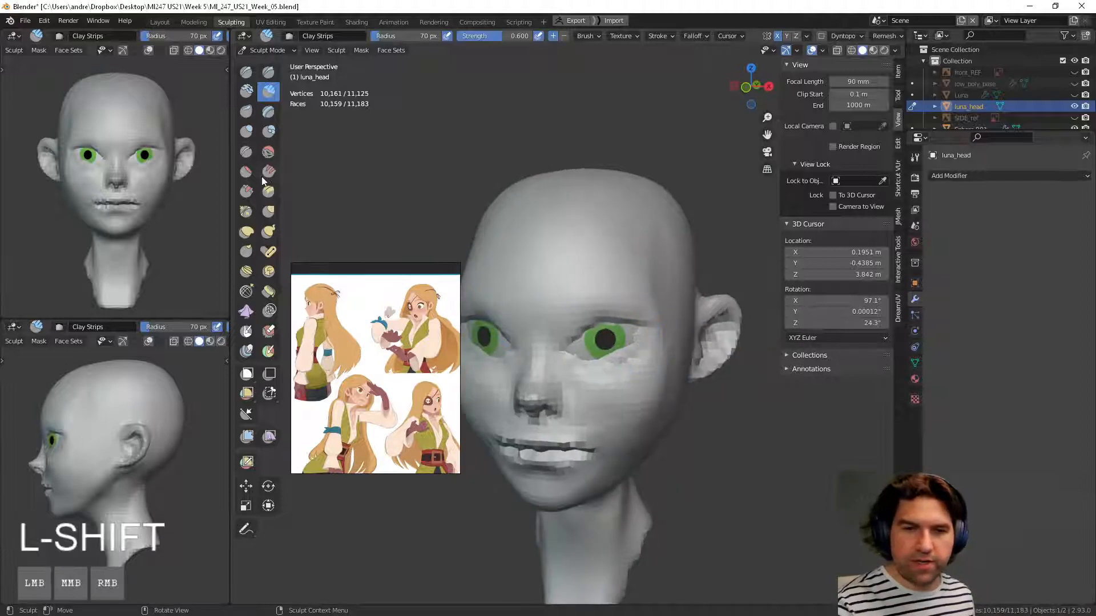
Step: Switch to the Scrape/Peaks brush at 66 px and smooth the forehead above the eye
click(246, 192)
shift+drag(538, 314, 555, 251)
mouse_move(606, 278)
shift+mouse_down()
mouse_move(637, 254)
mouse_move(633, 272)
shift+mouse_up()
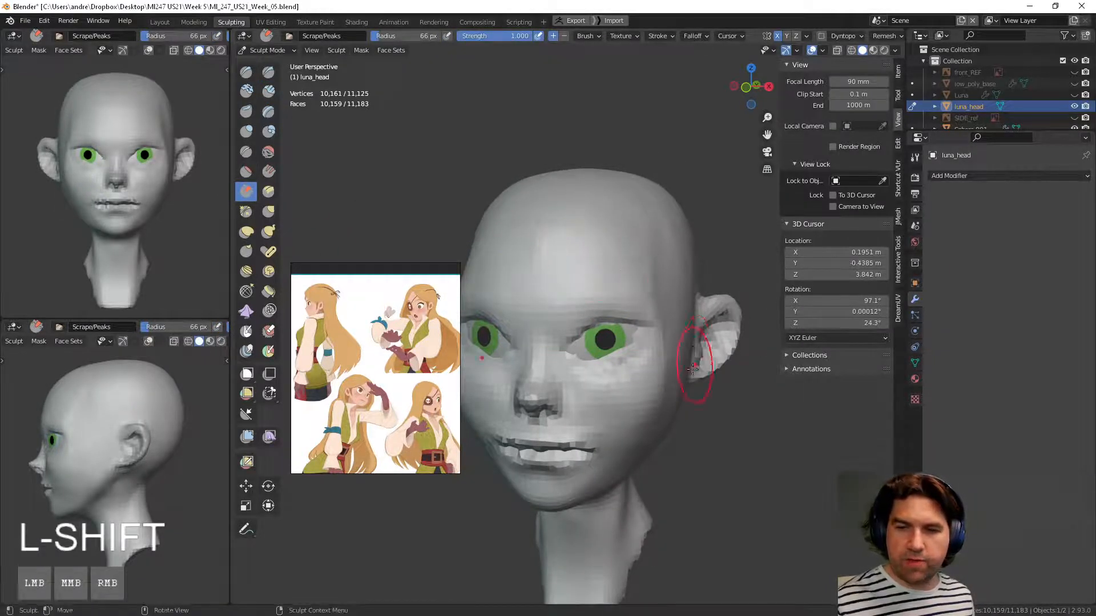
Step: Flatten the cheek and the side of the face with the Scrape/Peaks brush at 117 px
middle_drag(694, 366, 639, 348)
key(f)
click(637, 422)
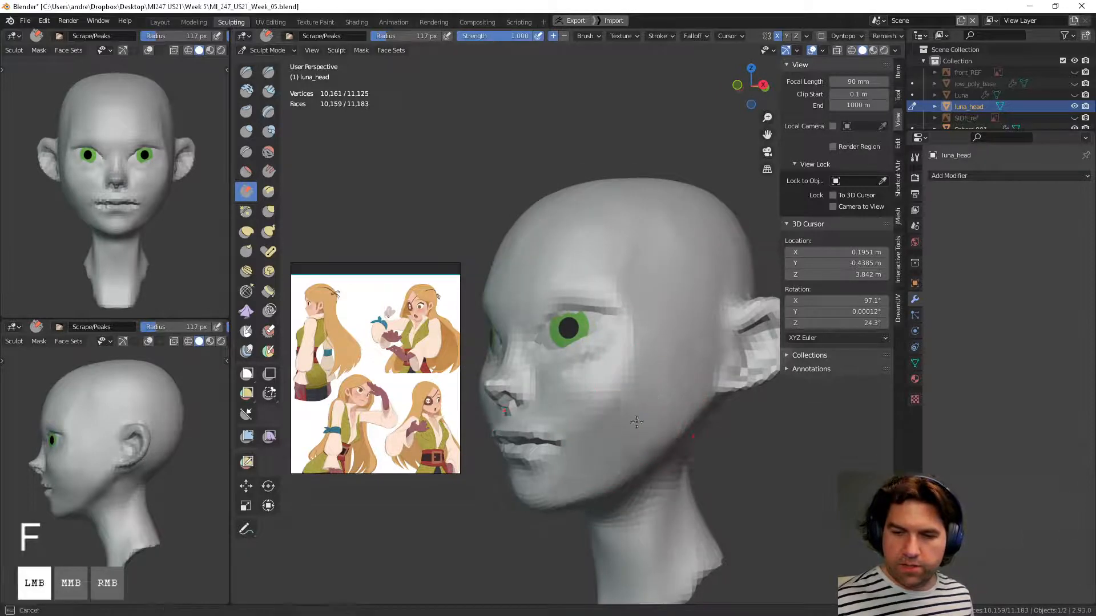
mouse_move(649, 428)
middle_down()
mouse_move(666, 384)
mouse_move(656, 403)
mouse_move(696, 367)
mouse_move(637, 401)
middle_up()
shift+drag(637, 400, 668, 374)
key(ctrl+z)
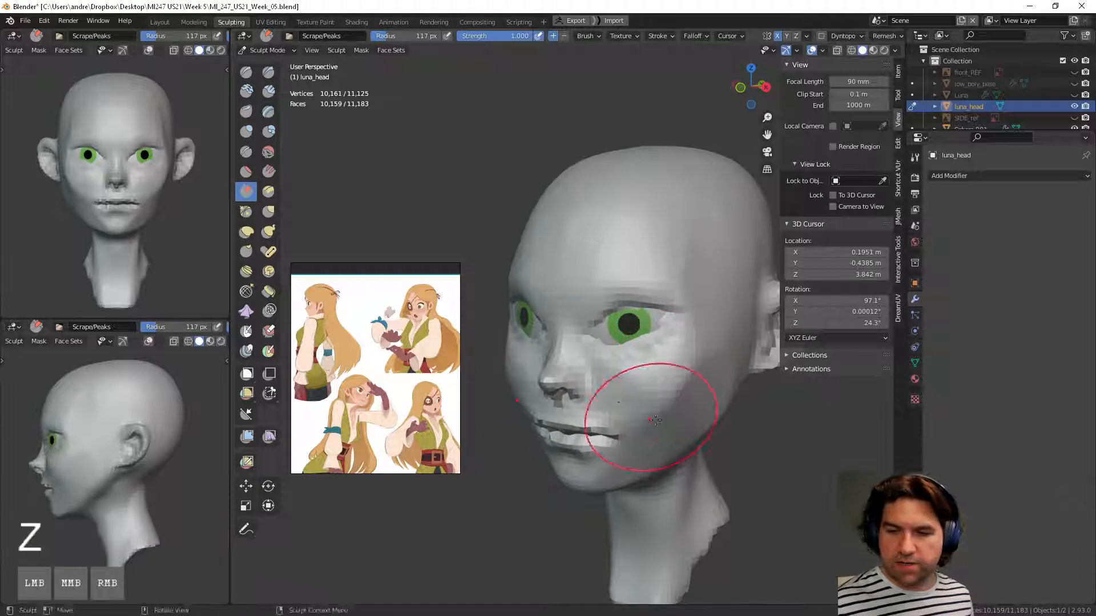
middle_drag(648, 416, 694, 372)
mouse_move(694, 372)
mouse_down()
mouse_move(687, 257)
mouse_move(694, 265)
mouse_up()
Step: Smooth the lower cheek along the jaw from a low angle
shift+middle_drag(732, 359, 690, 357)
mouse_move(663, 459)
middle_down()
mouse_move(673, 409)
mouse_move(650, 335)
middle_up()
mouse_move(682, 389)
shift+mouse_down()
mouse_move(699, 399)
mouse_move(709, 428)
shift+mouse_up()
right_click(716, 439)
middle_drag(636, 318, 609, 395)
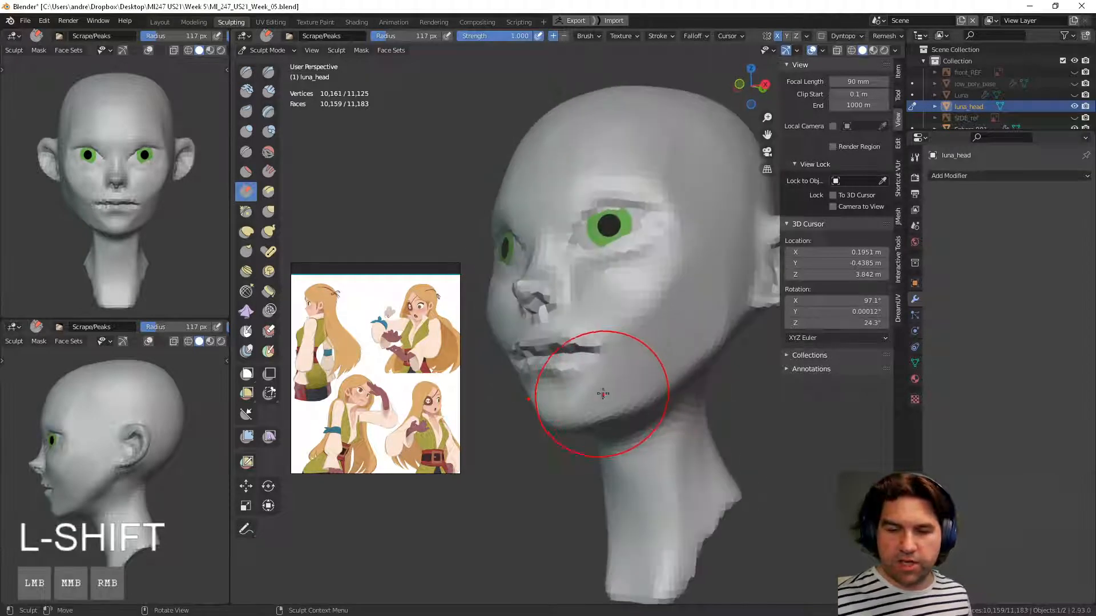
Step: Smooth the forehead, the temple and the side of the head from several angles
shift+middle_drag(652, 333, 592, 434)
shift+drag(651, 288, 693, 232)
middle_drag(670, 240, 609, 299)
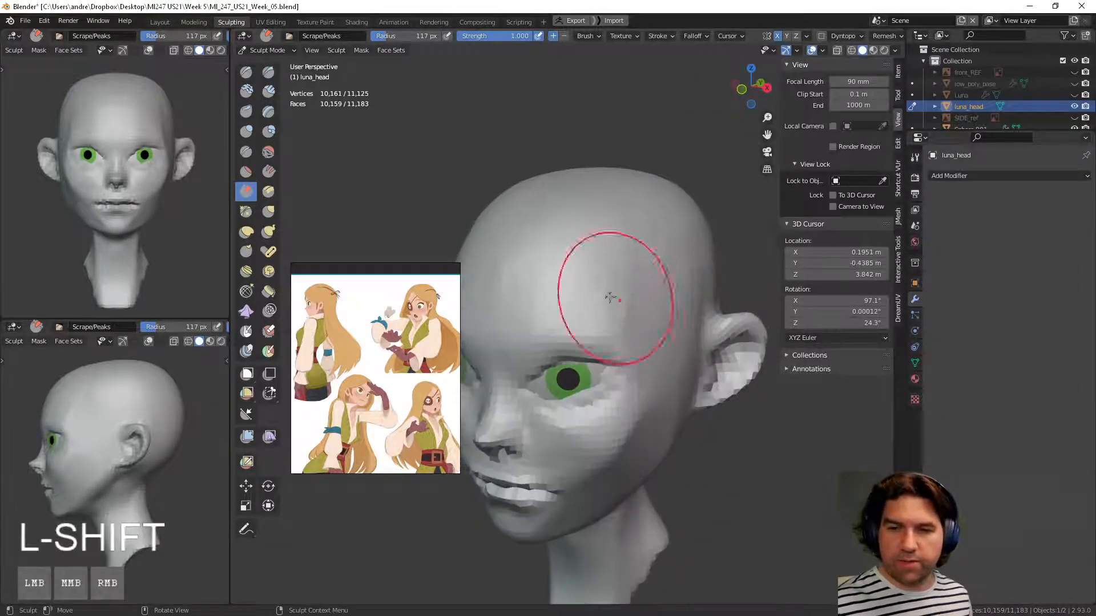
shift+drag(609, 299, 577, 316)
middle_drag(577, 316, 669, 275)
mouse_move(626, 302)
shift+mouse_down()
mouse_move(606, 272)
mouse_move(660, 252)
shift+mouse_up()
mouse_move(660, 252)
middle_down()
mouse_move(626, 355)
mouse_move(696, 350)
mouse_move(694, 337)
middle_up()
shift+drag(714, 268, 721, 312)
ctrl+middle_drag(687, 408, 709, 381)
shift+middle_drag(701, 400, 647, 393)
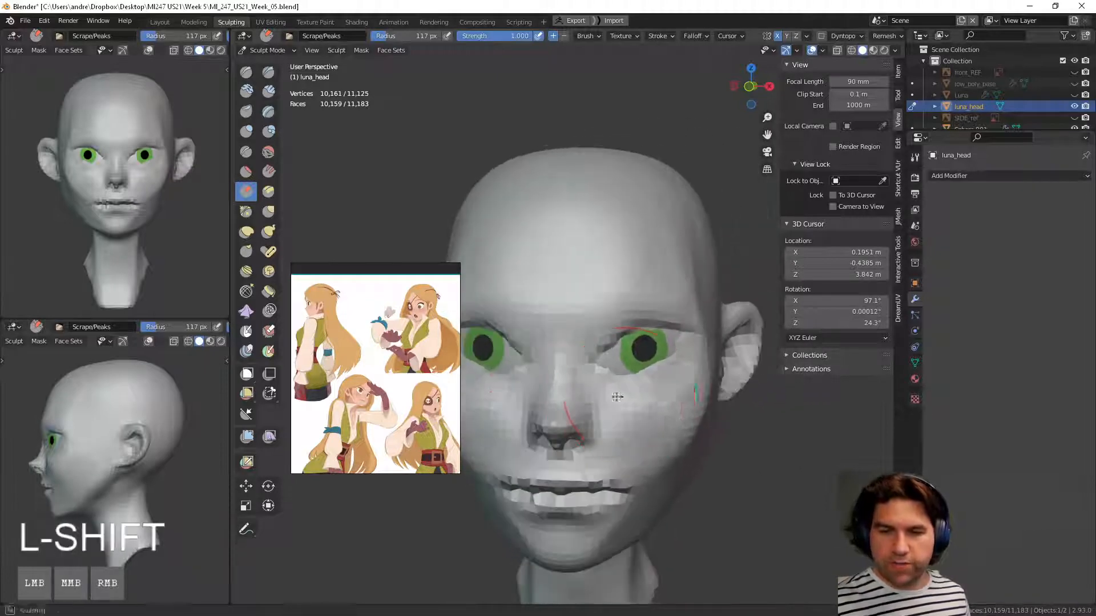
Step: Switch to the Draw Sharp brush and smooth the lower eyelid and the skin around the eye, undoing the last stroke
click(268, 73)
shift+drag(634, 373, 665, 368)
middle_drag(665, 371, 651, 367)
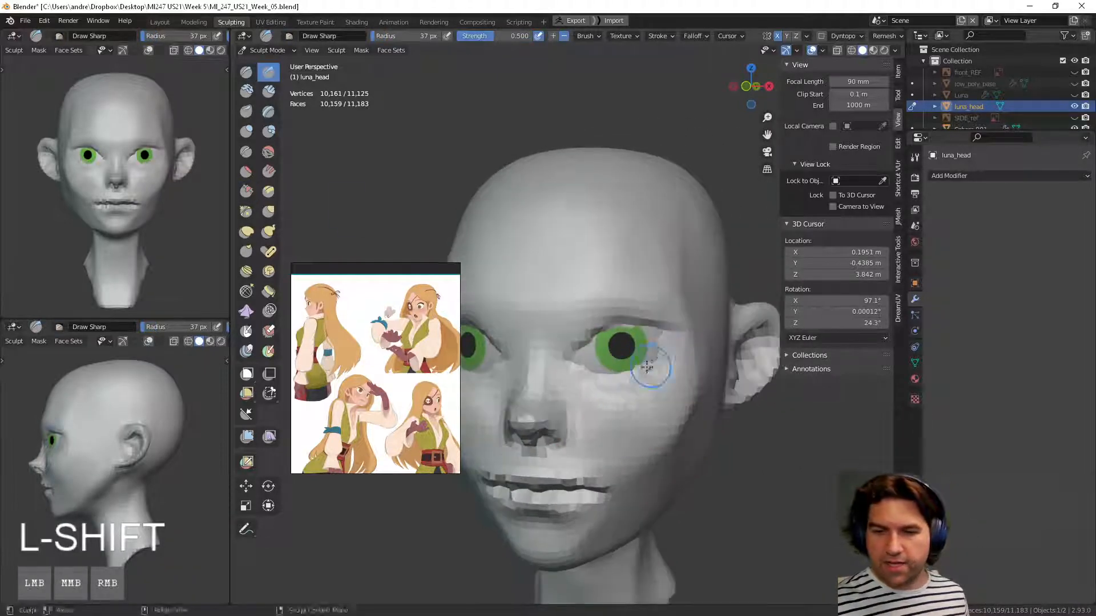
mouse_move(651, 367)
shift+mouse_down()
mouse_move(630, 374)
mouse_move(642, 365)
shift+mouse_up()
middle_drag(635, 370, 621, 354)
shift+drag(621, 354, 644, 335)
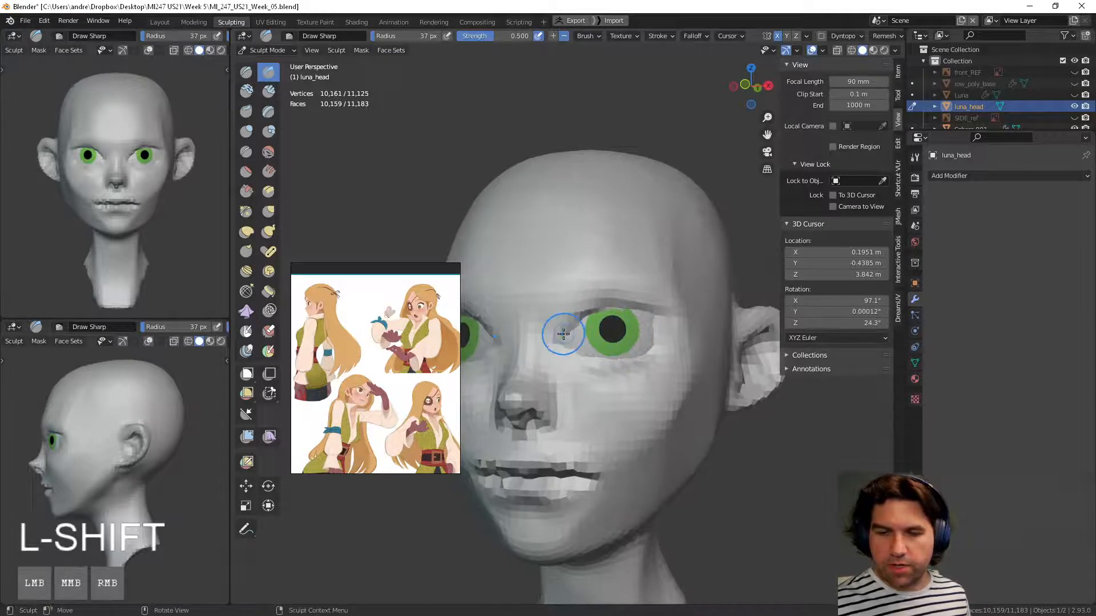
mouse_move(588, 330)
shift+middle_down()
mouse_move(629, 358)
mouse_move(586, 379)
mouse_move(616, 379)
mouse_move(643, 359)
shift+middle_up()
key(ctrl+z)
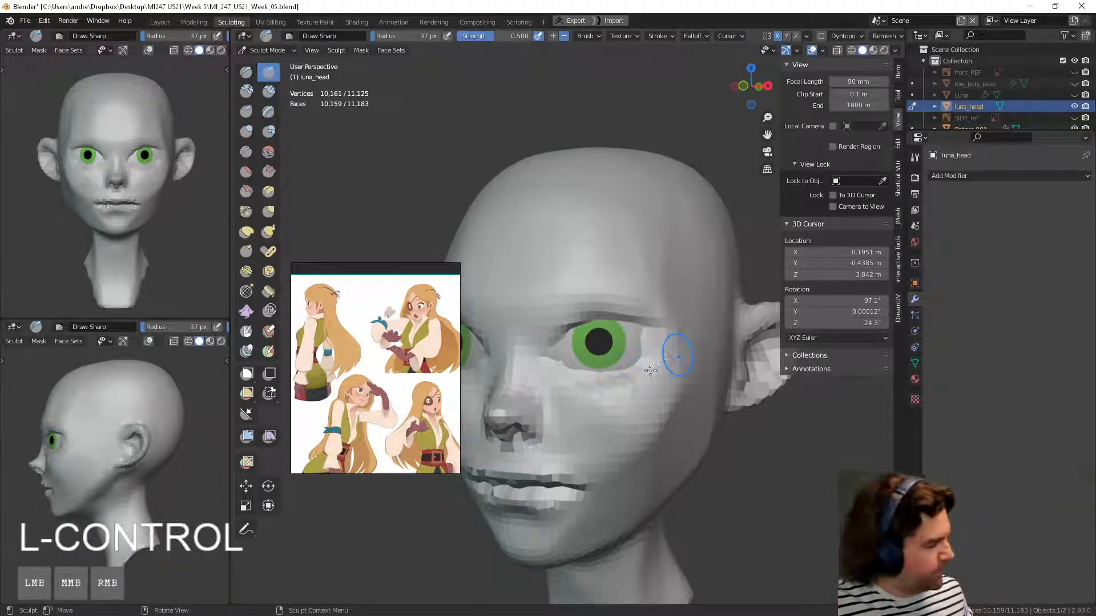
Step: Leave Sculpt Mode, select the eyeball Sphere.001 and duplicate it in place
key(Tab)
click(526, 382)
click(625, 355)
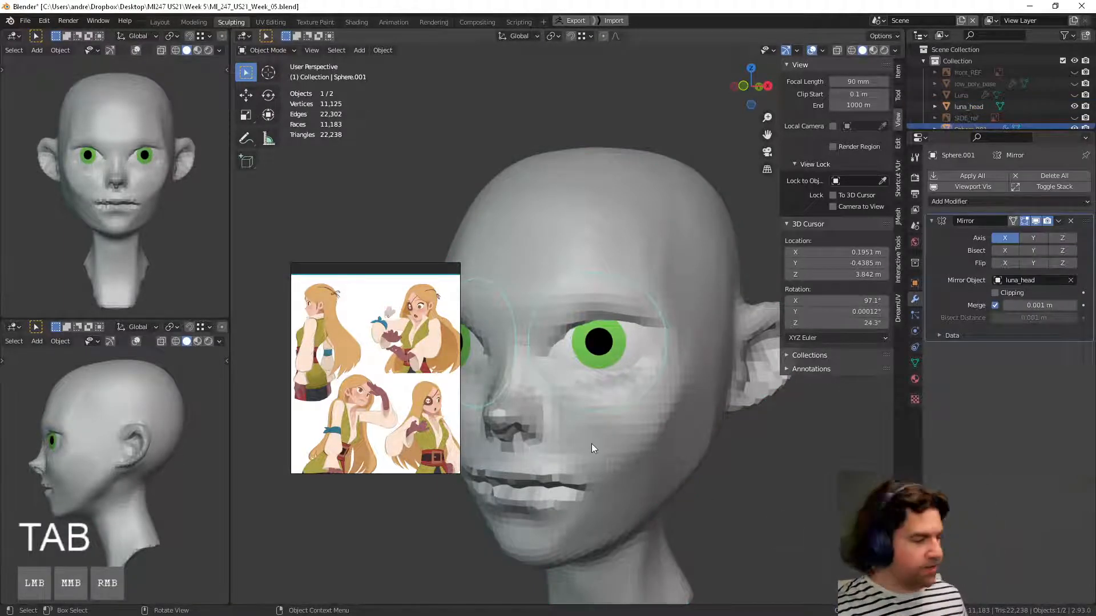
middle_drag(591, 443, 567, 444)
key(shift+d)
right_click(592, 425)
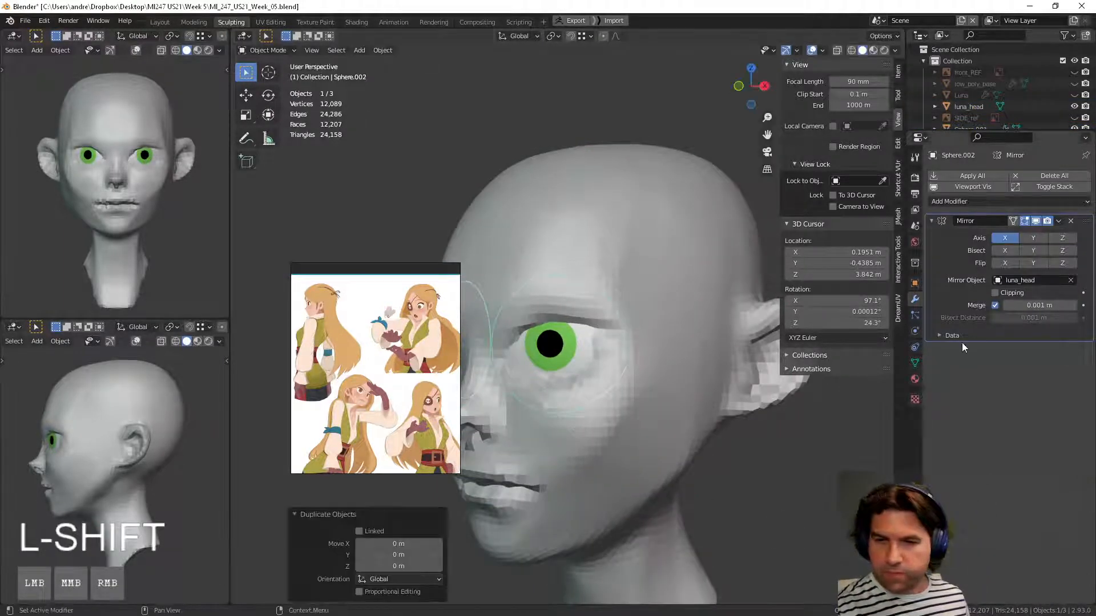
Step: Remove all material slots from the duplicated eyeball Sphere.002
click(916, 380)
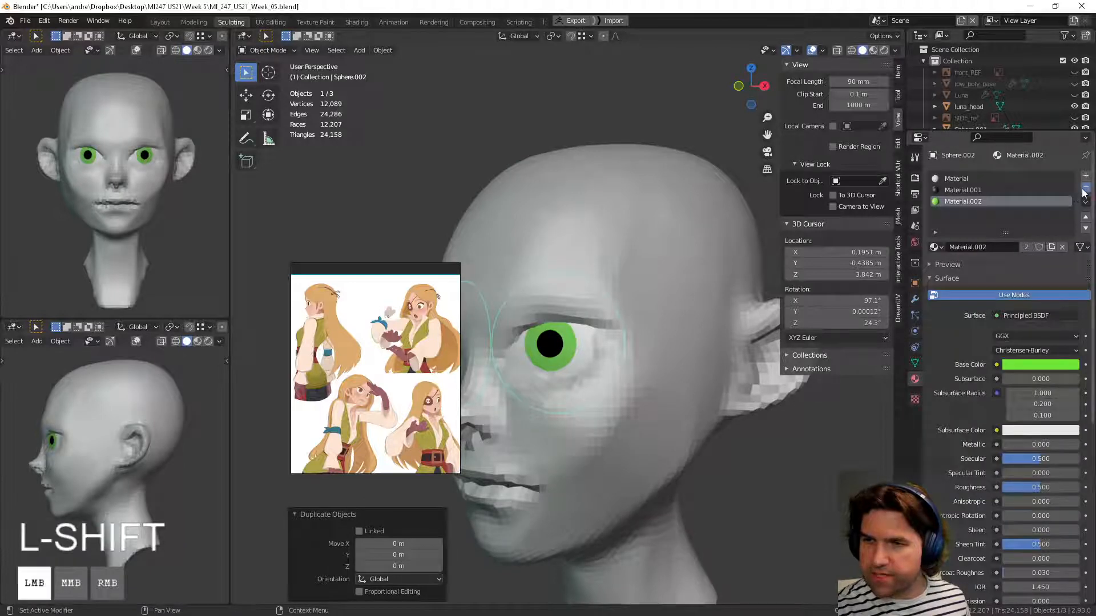
click(1085, 188)
middle_drag(581, 434, 684, 416)
Step: Add a Solidify modifier to the duplicated eyeball with a thickness of 0.003 m and an offset of 1
click(914, 299)
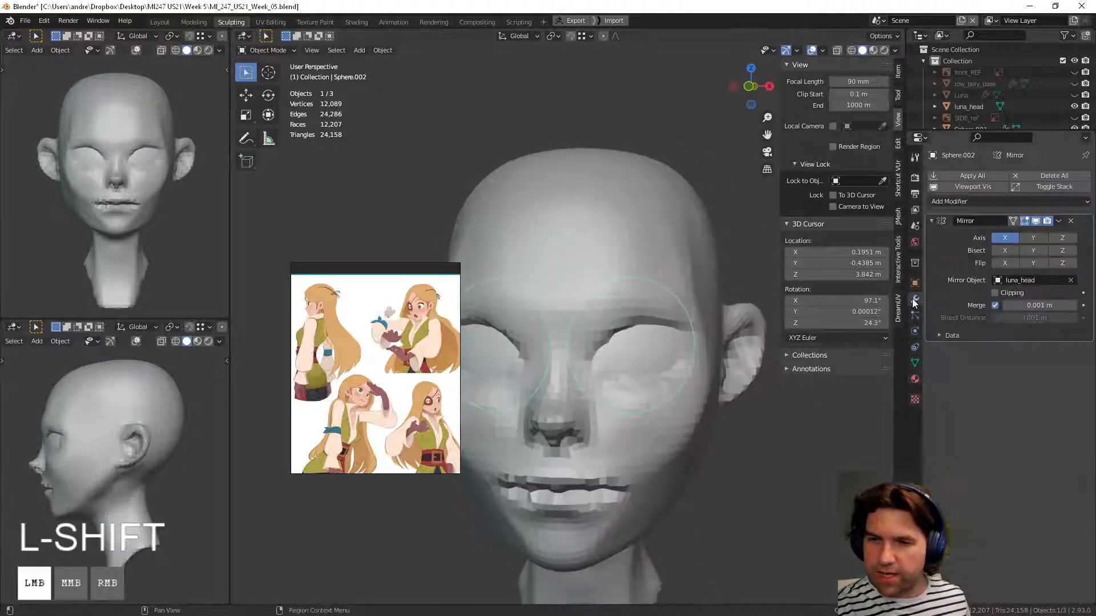
click(959, 201)
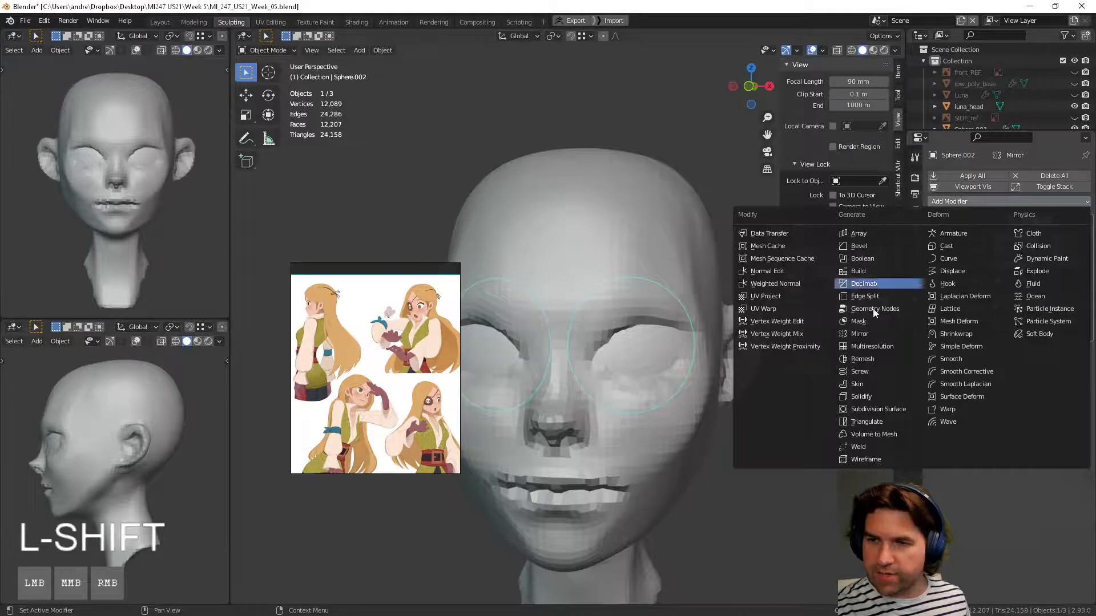
click(875, 394)
middle_drag(819, 436, 957, 417)
click(1004, 383)
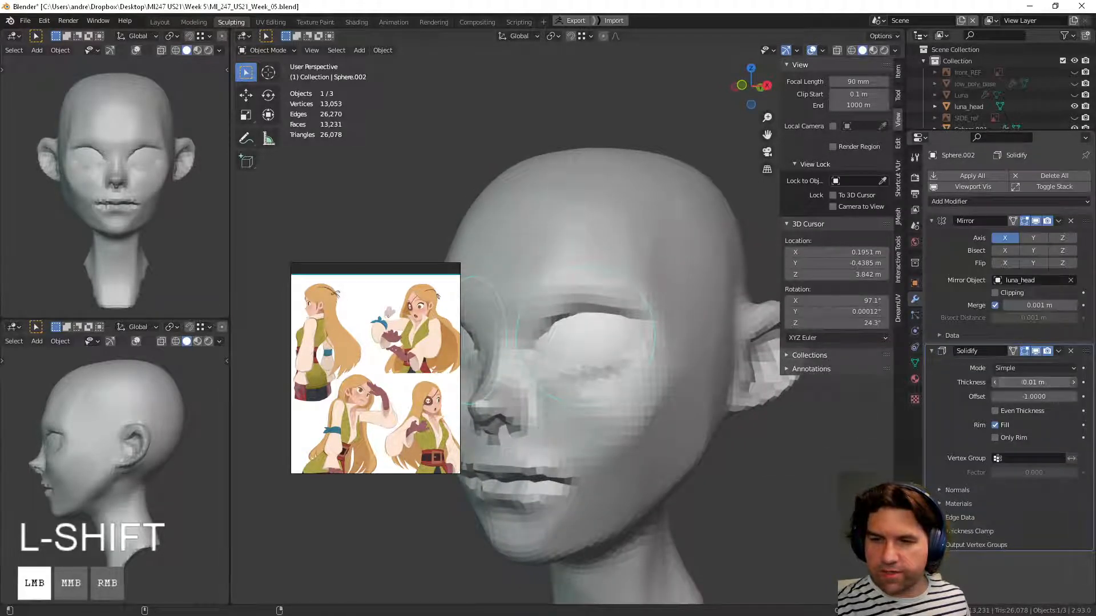
shift+drag(1034, 382, 1077, 396)
click(1036, 382)
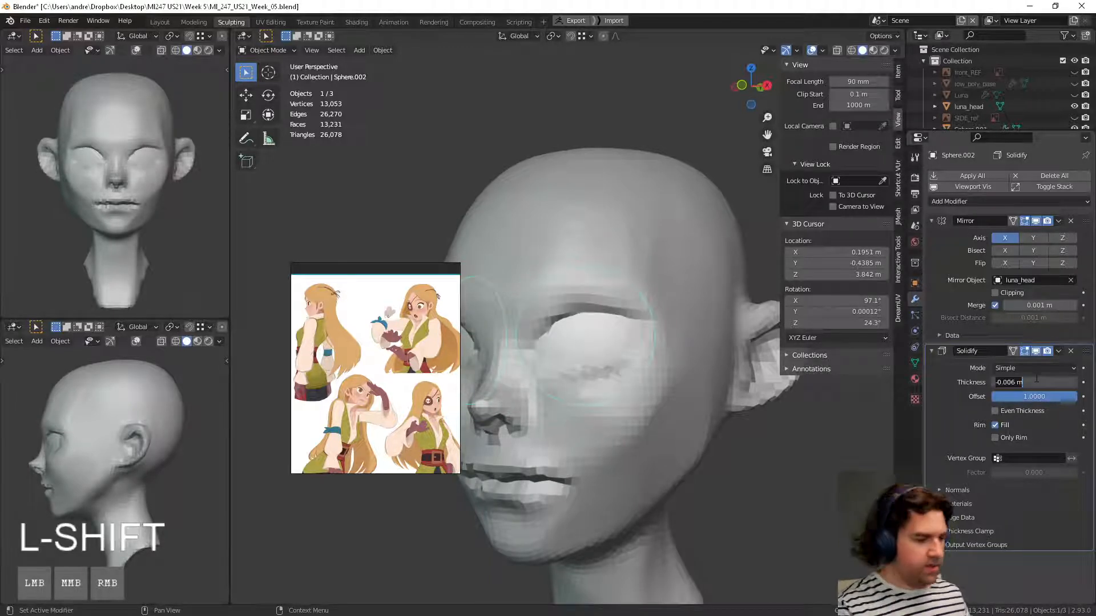
key(BackSpace)
key(Return)
shift+drag(1036, 382, 1055, 382)
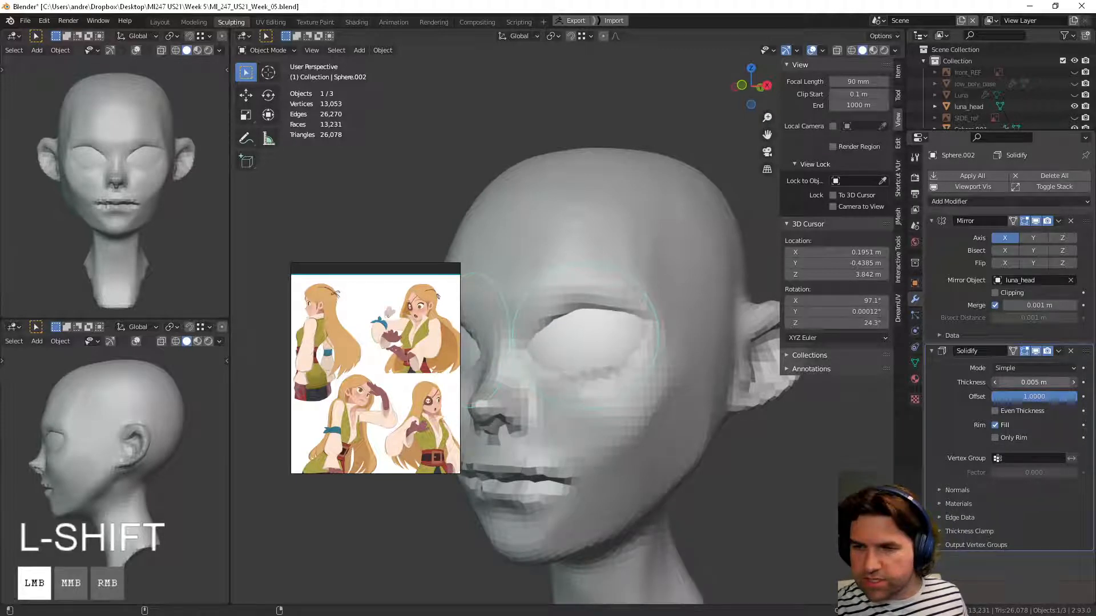
Step: Inspect the thickened eye shell inside the head in wireframe, and return to solid shading
middle_drag(824, 469, 824, 87)
click(850, 50)
scroll(729, 379, up, 3)
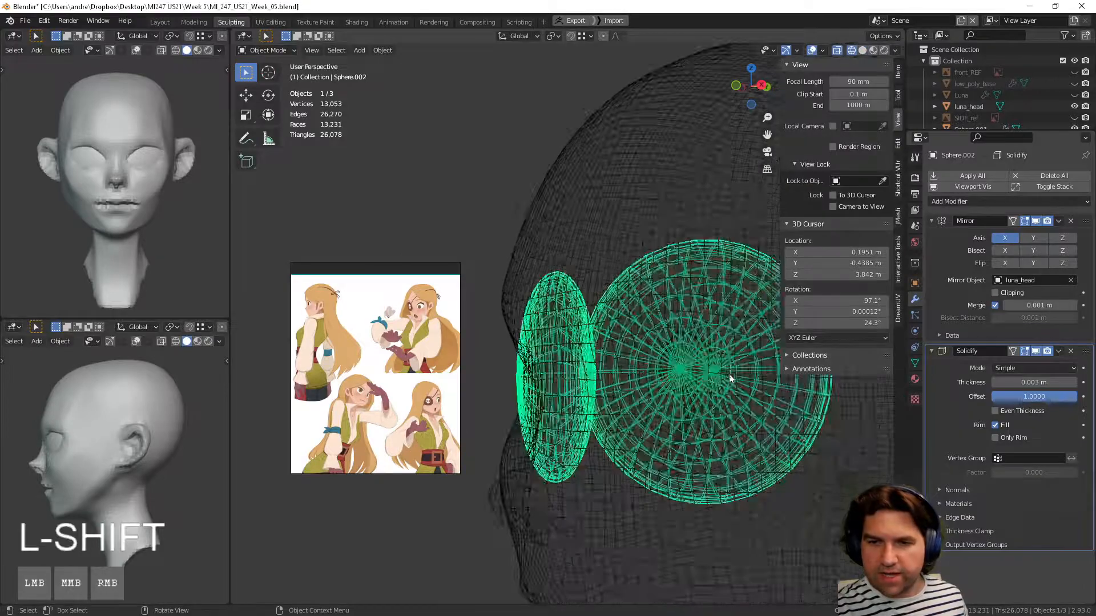
mouse_move(729, 379)
middle_down()
mouse_move(673, 396)
mouse_move(728, 381)
middle_up()
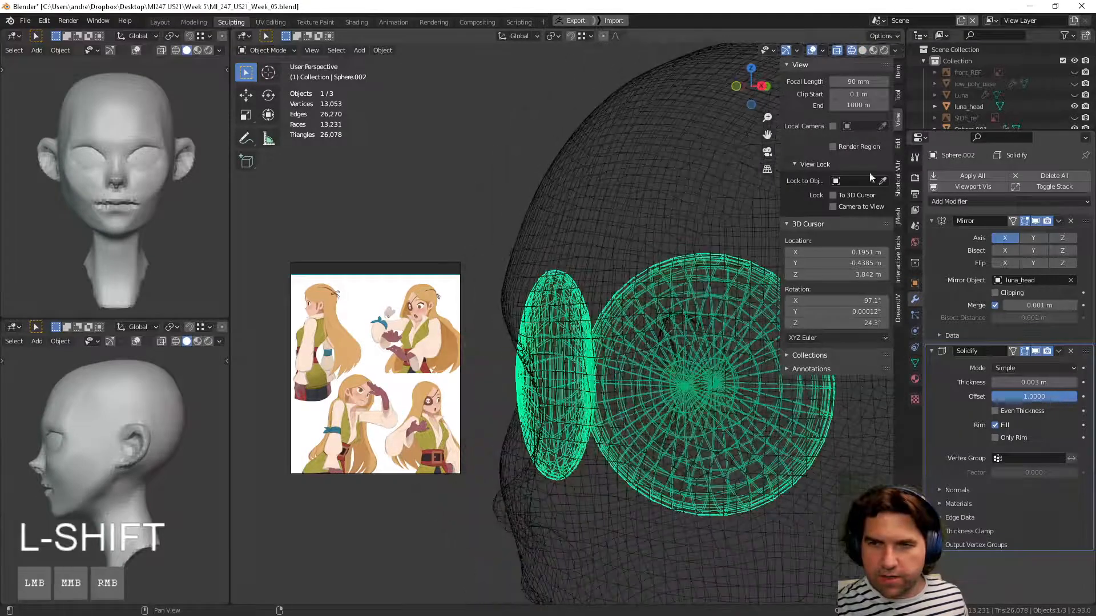
shift+middle_drag(809, 158, 820, 169)
click(862, 50)
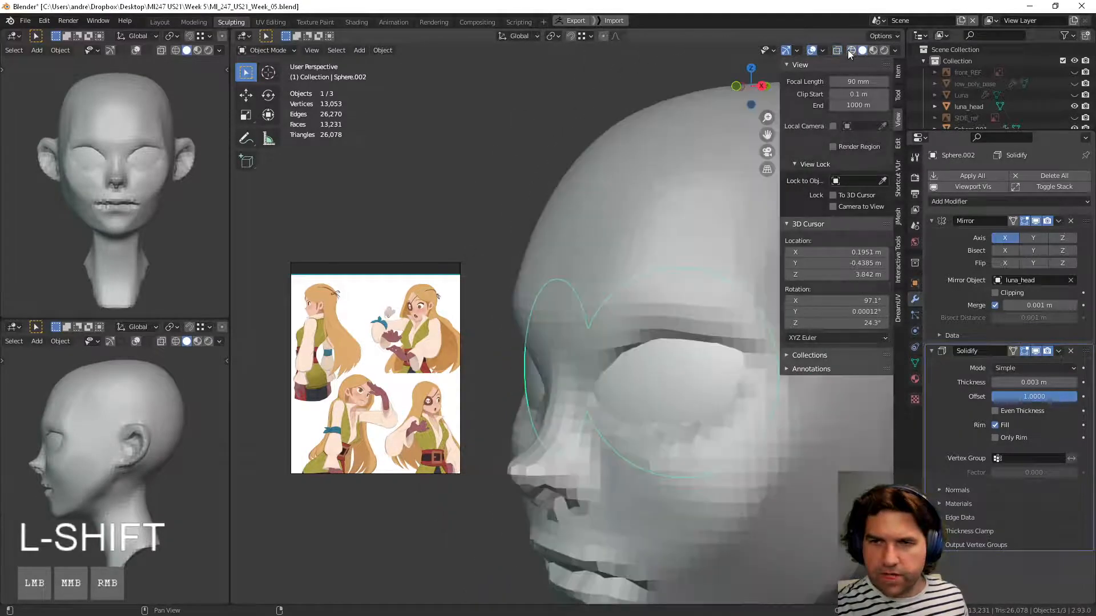
mouse_move(719, 319)
middle_down()
mouse_move(684, 372)
mouse_move(710, 379)
mouse_move(628, 319)
middle_up()
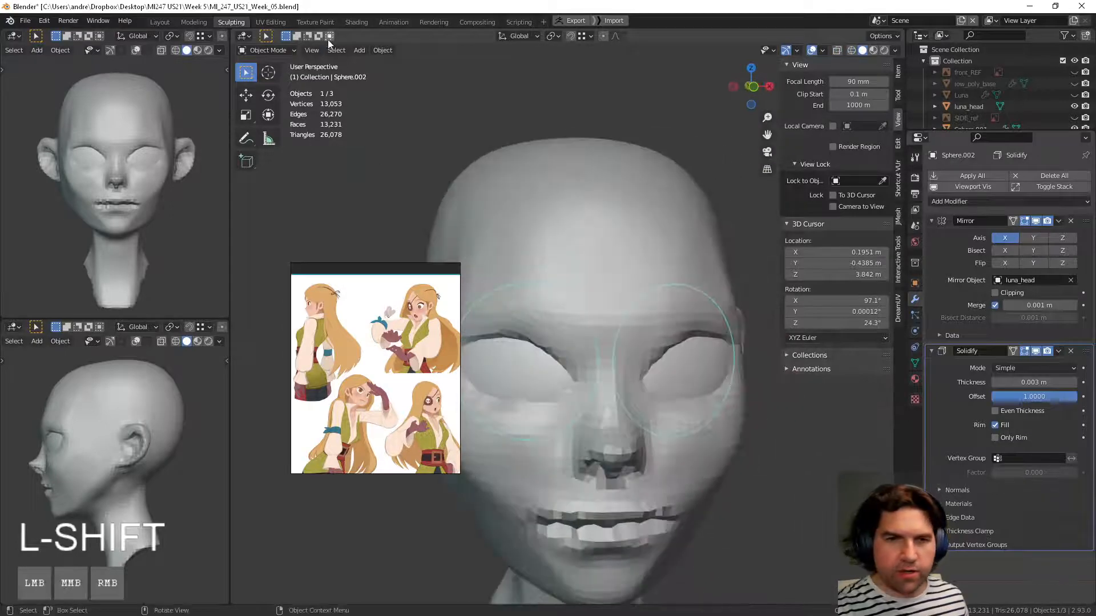
Step: Isolate the duplicated eyeball in local view and enter Edit Mode on it
click(311, 50)
mouse_move(423, 149)
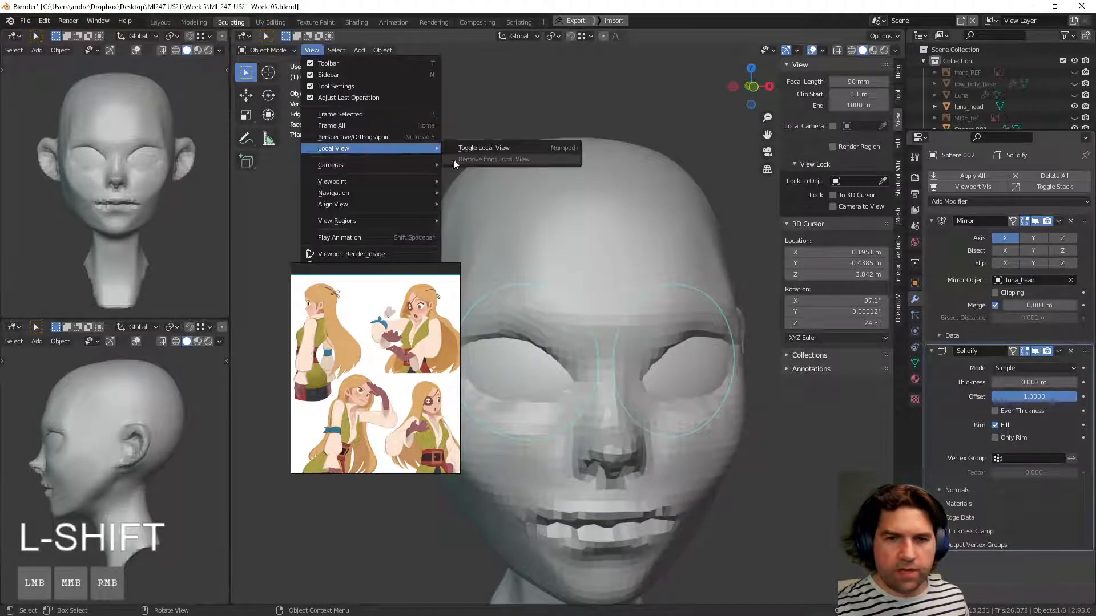
click(502, 149)
middle_drag(697, 385, 753, 334)
key(Tab)
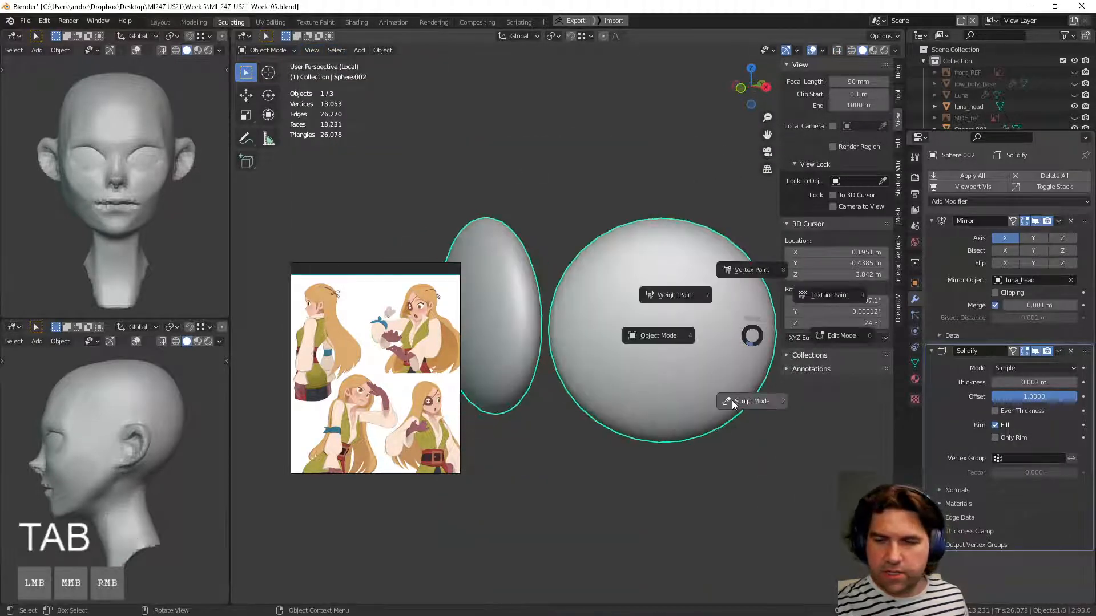
click(820, 320)
middle_drag(742, 399, 687, 368)
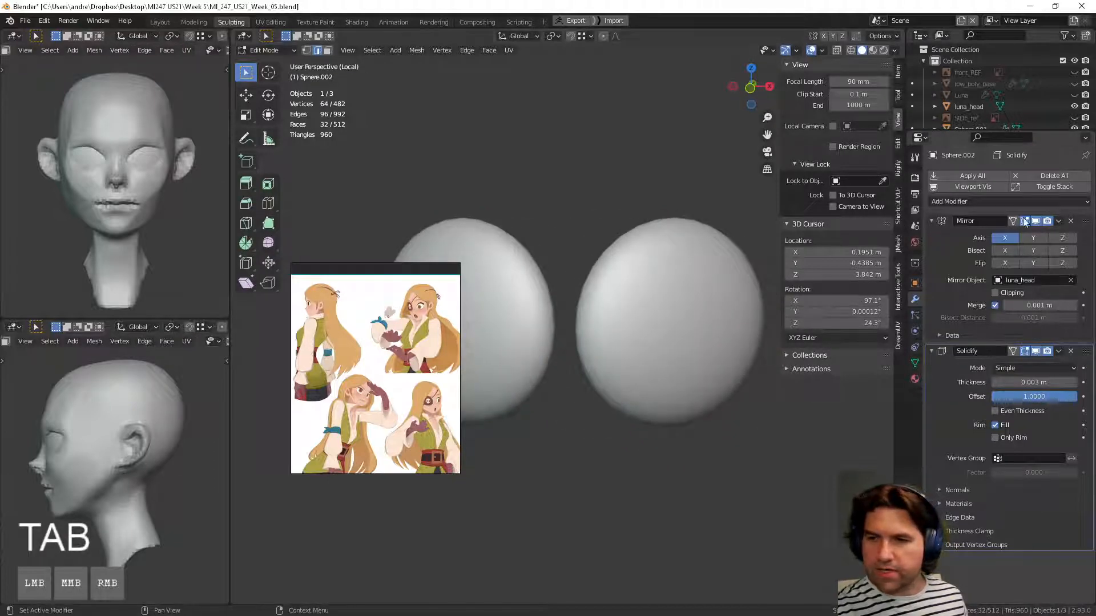
Step: Place the mirroring after Solidify by duplicating the Mirror modifier and deleting the original one
click(1058, 221)
drag(1086, 222, 1082, 474)
key(ctrl+z)
click(1072, 222)
Step: Return to Object Mode and apply the Solidify modifier
click(1060, 221)
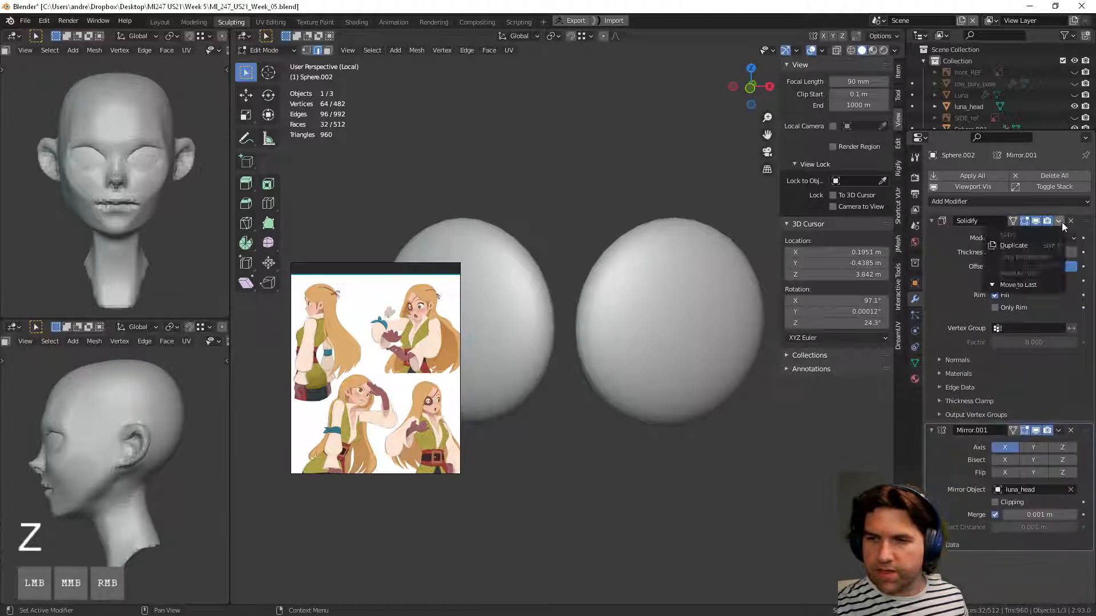
key(Tab)
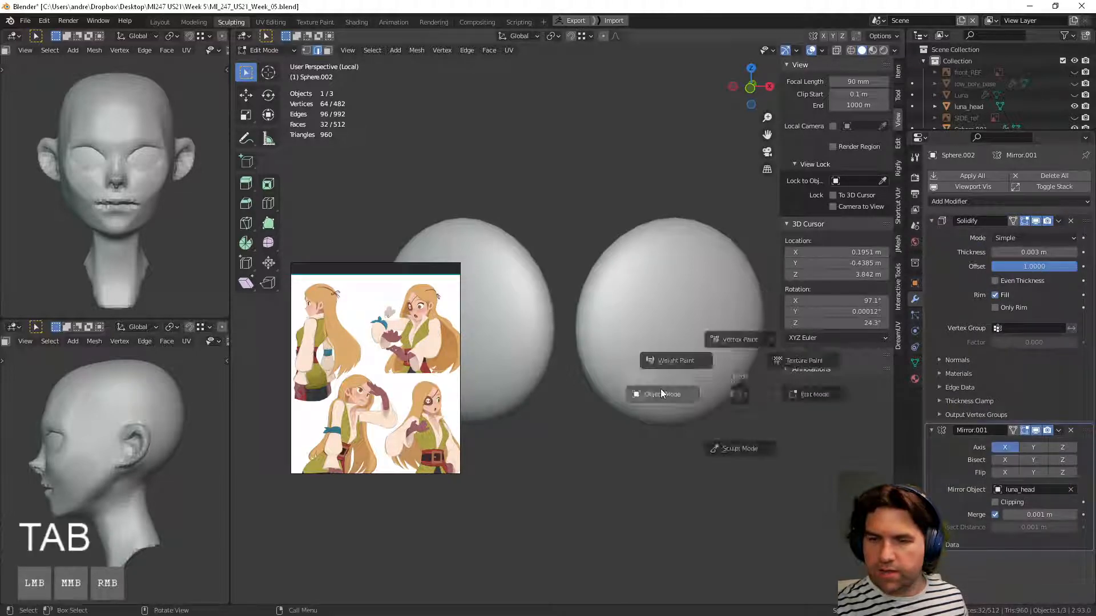
click(1059, 222)
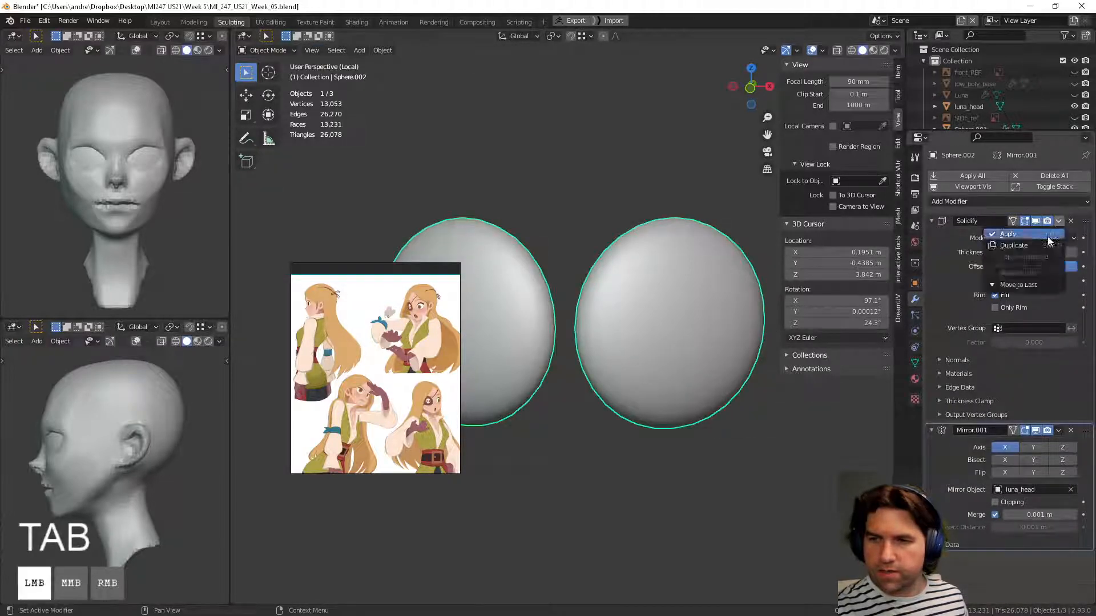
click(1046, 235)
Step: In Edit Mode, select the horizontal edge loop running through the sphere's front pole and split the mesh along it
key(Tab)
scroll(677, 331, up, 5)
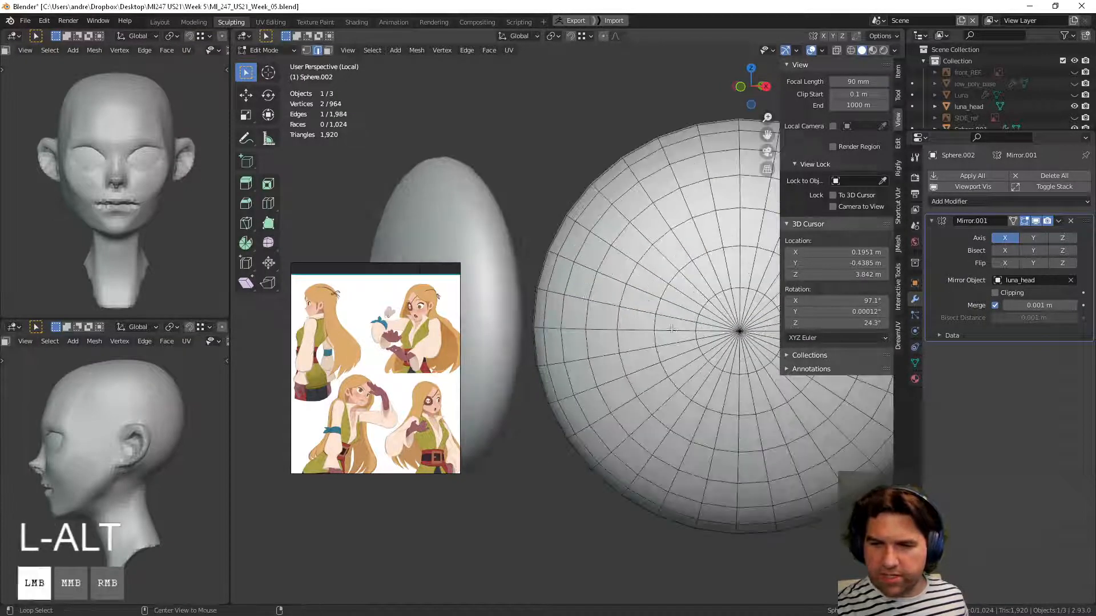
alt+click(671, 329)
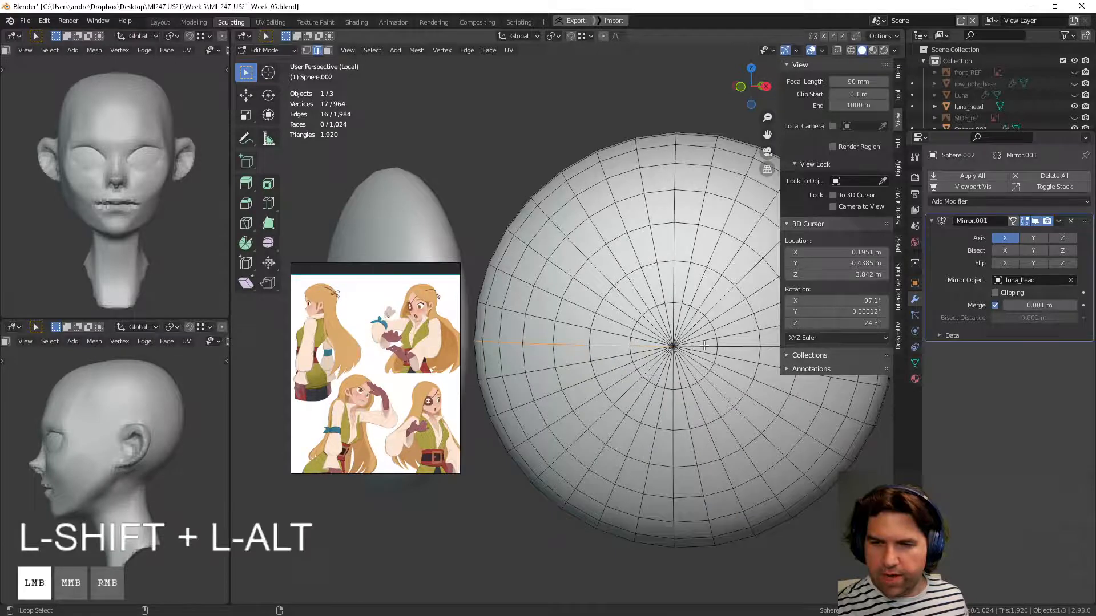
alt+shift+click(704, 345)
scroll(704, 346, down, 1)
middle_drag(703, 346, 650, 338)
scroll(640, 413, down, 3)
right_click(570, 354)
click(542, 353)
key(Tab)
key(Tab)
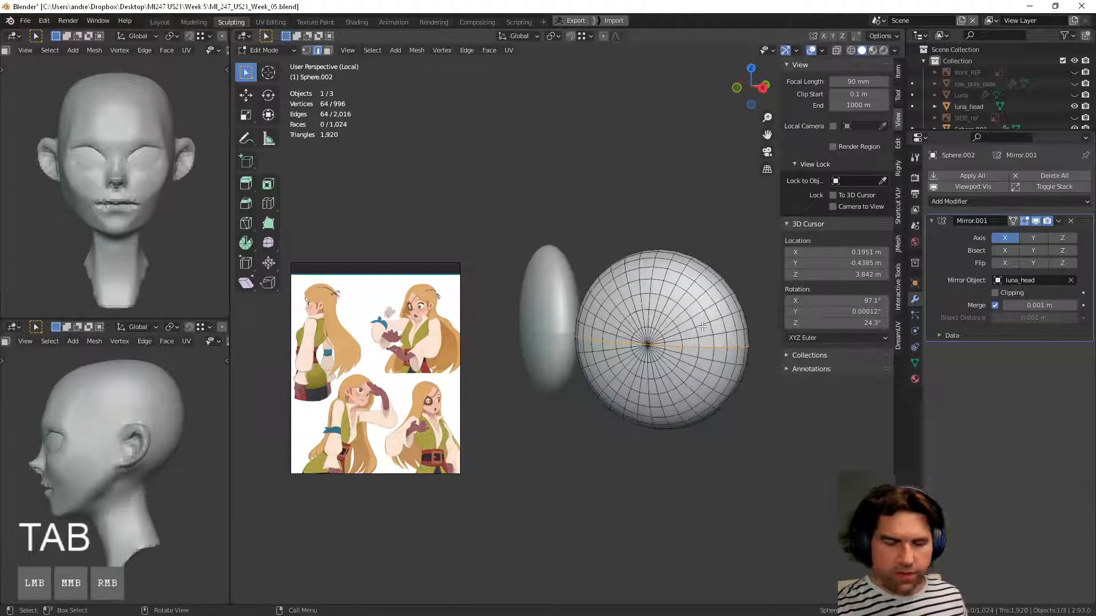
Step: Separate the whole split sphere mesh by loose parts and return to Object Mode
key(a)
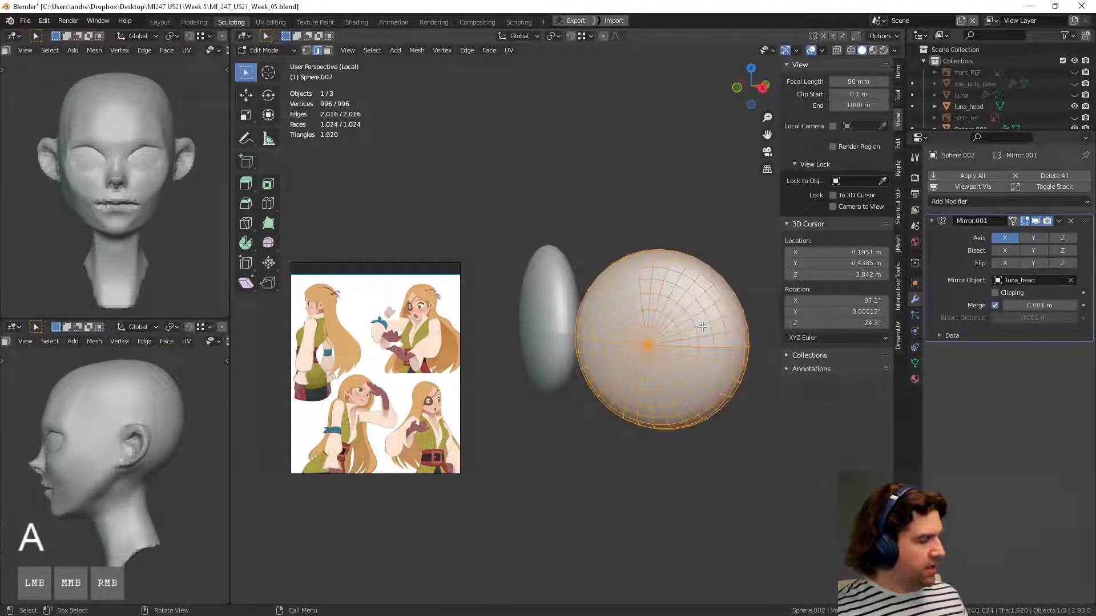
key(p)
click(690, 354)
key(Tab)
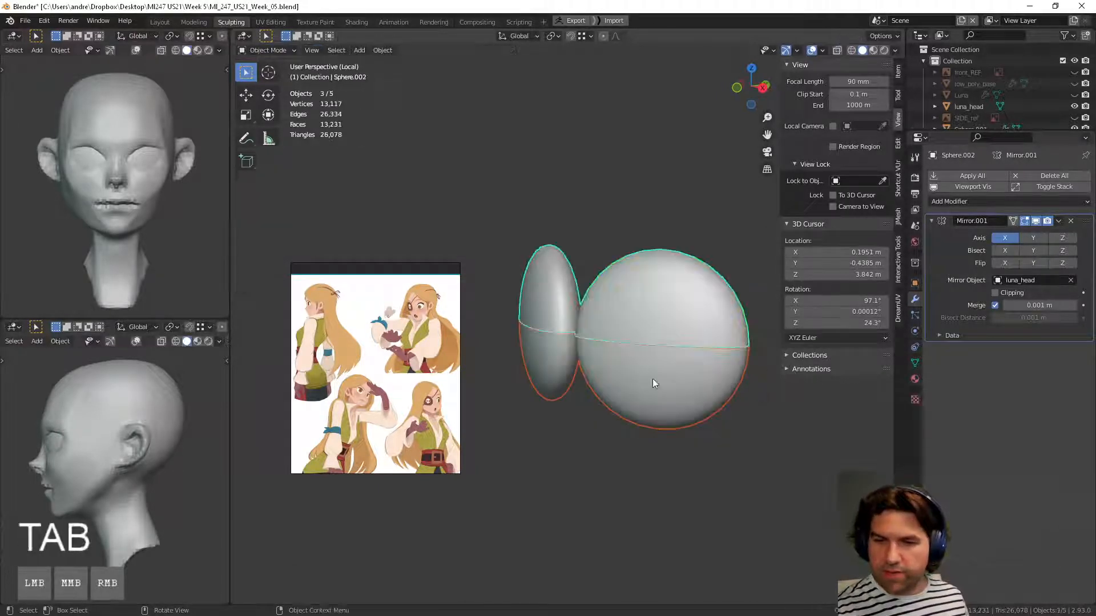
Step: Select the lower half shell Sphere.003, select its open rim in Edit Mode and close it with Grid Fill
click(740, 421)
click(701, 396)
middle_drag(701, 395, 654, 430)
scroll(655, 429, up, 2)
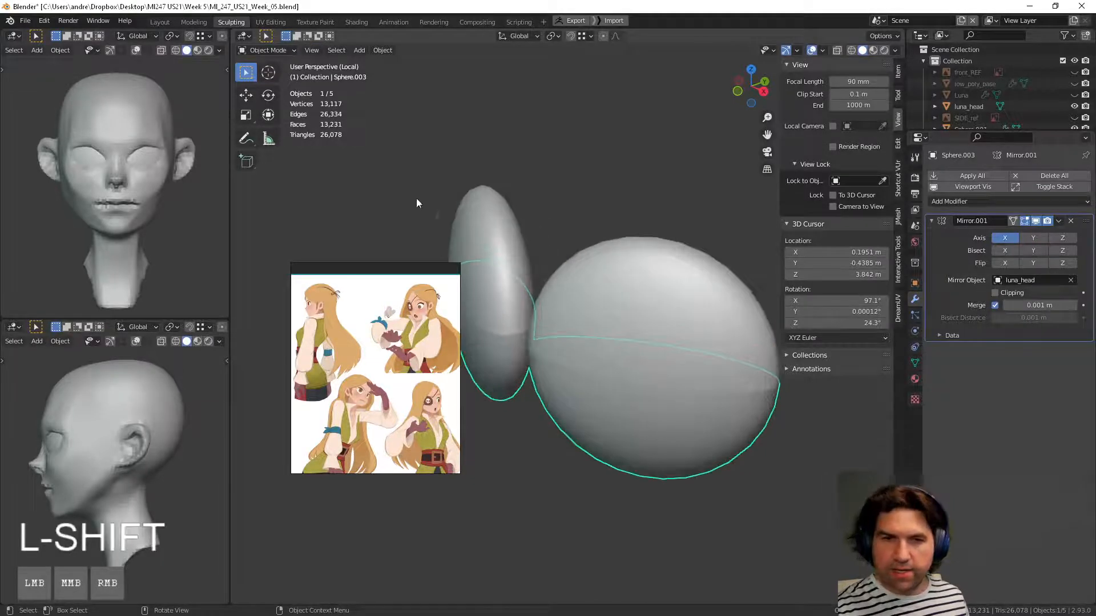
middle_drag(460, 225, 653, 332)
shift+middle_drag(683, 317, 618, 337)
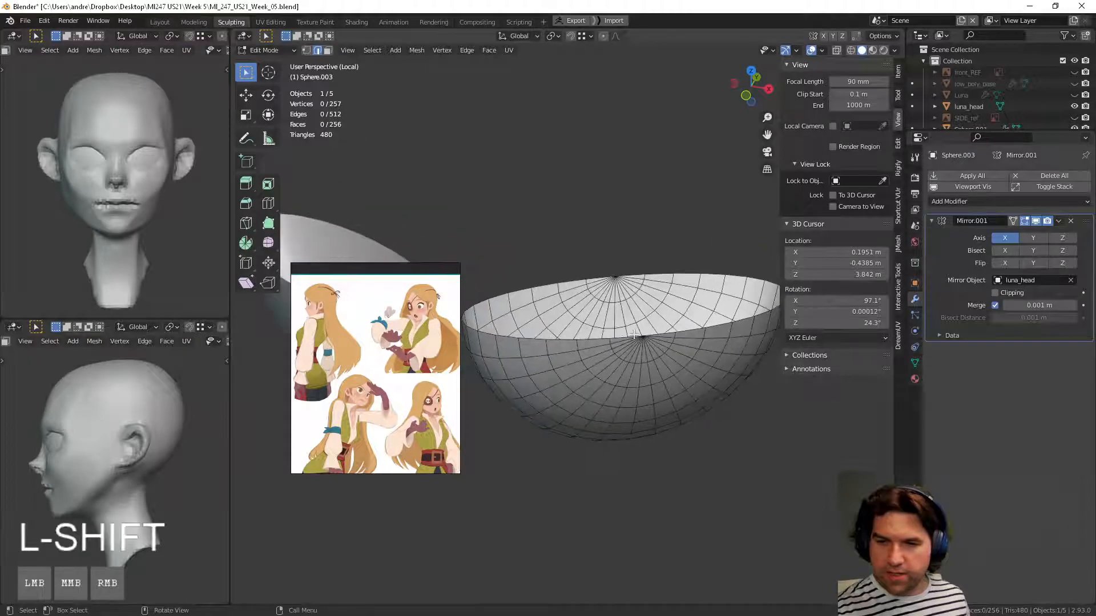
key(space)
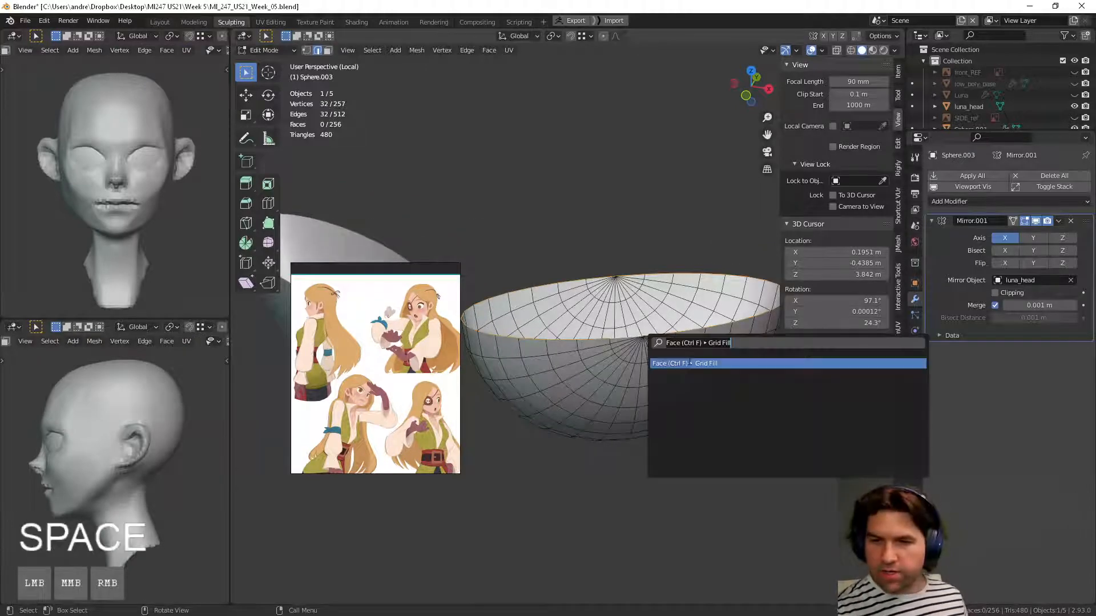
click(690, 363)
middle_drag(689, 363, 673, 380)
Step: Raise the lower half's grid fill offset to 4 and its span to 5
click(440, 579)
click(440, 579)
click(440, 579)
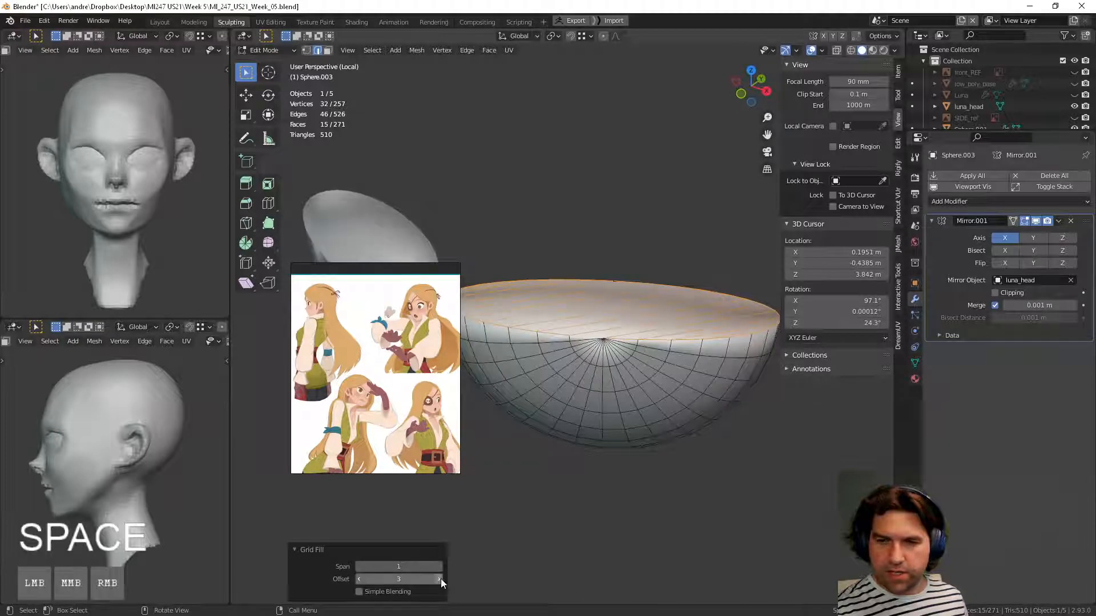
click(441, 567)
click(440, 567)
click(441, 567)
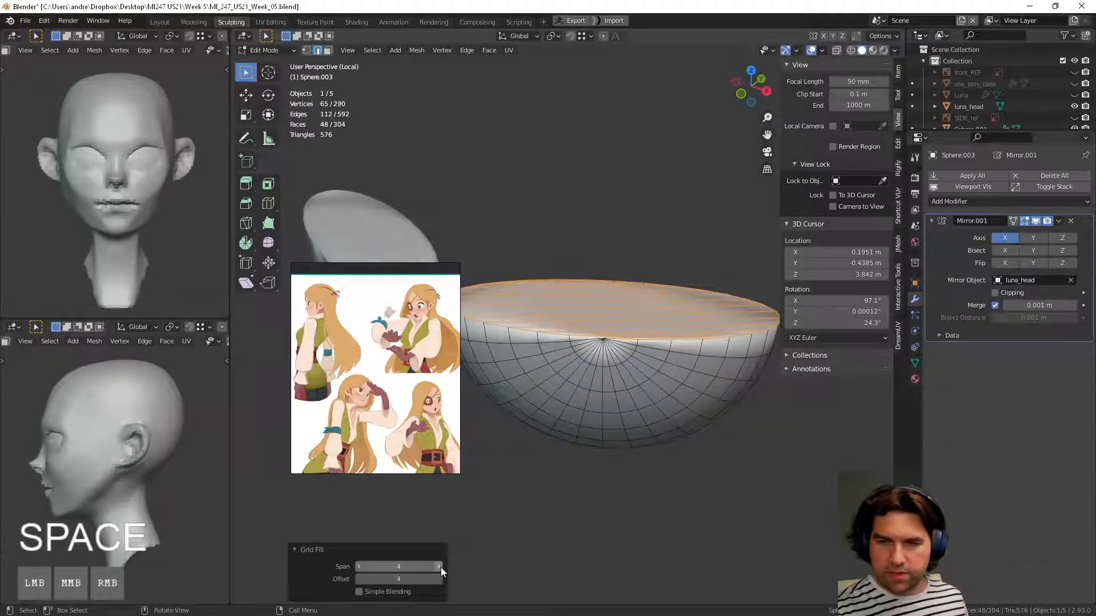
click(441, 568)
Step: Reset the grid fill offset to 0, set the span to 8 and raise the offset again to align the grid
click(404, 578)
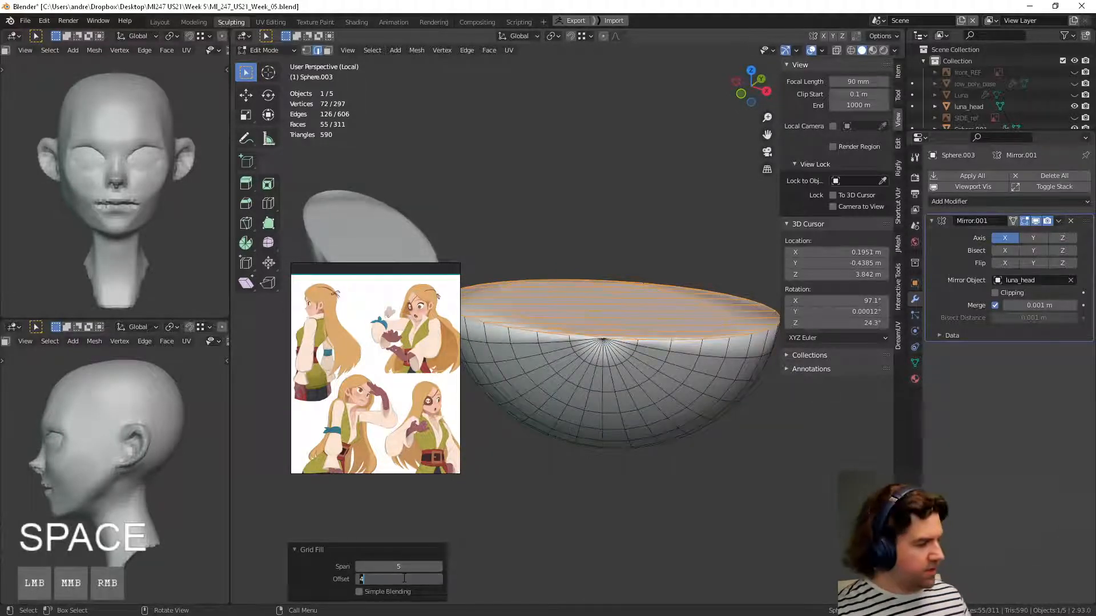
text(0)
key(Return)
click(437, 565)
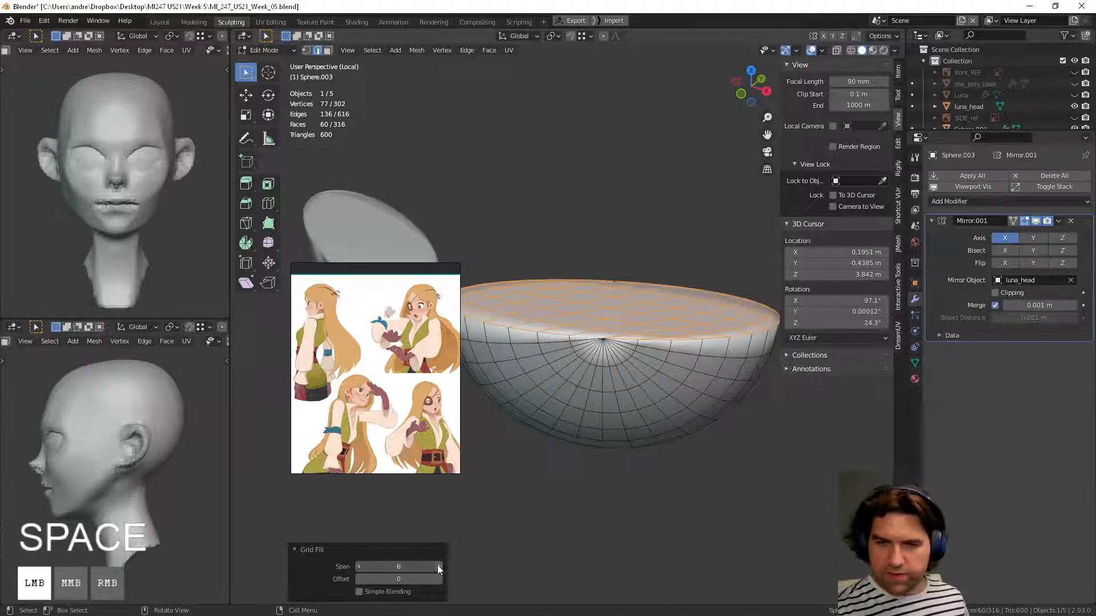
click(438, 565)
middle_drag(599, 452, 563, 532)
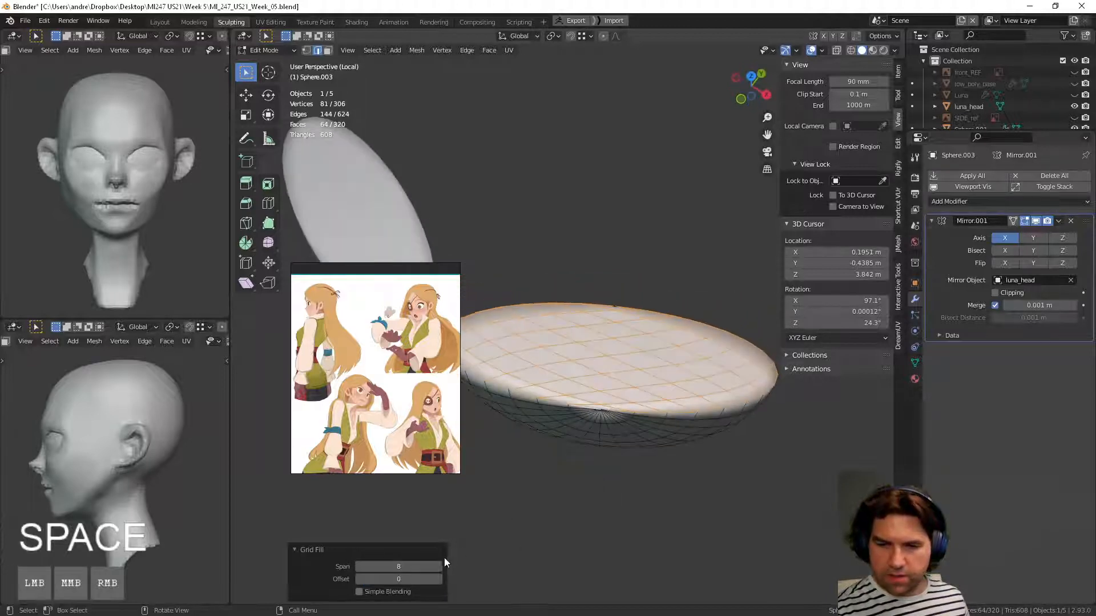
click(440, 580)
click(439, 579)
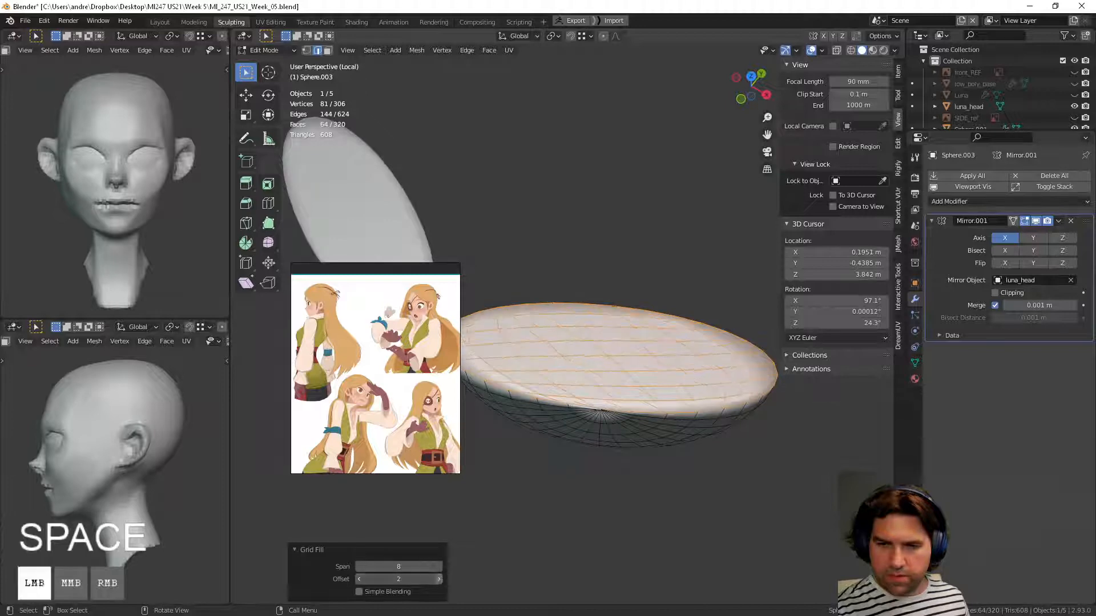
click(439, 579)
click(440, 579)
Step: Leave Edit Mode, select the upper half shell Sphere.002, and take it out of local view and back in
middle_drag(650, 465, 716, 358)
key(Tab)
scroll(630, 454, down, 2)
key(KP_Divide)
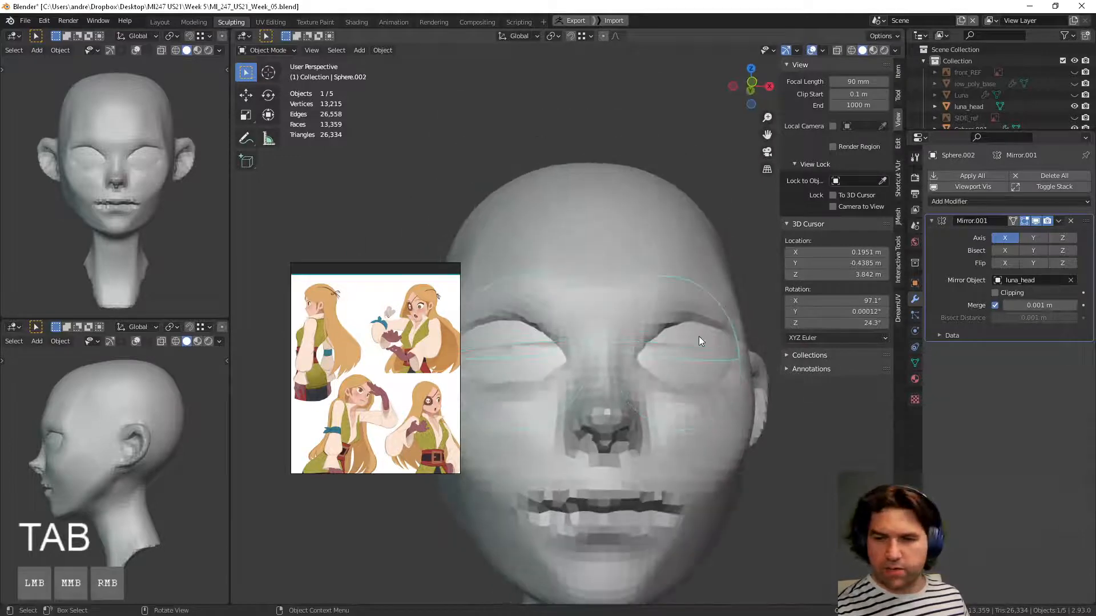
key(KP_Divide)
Step: Enter Edit Mode on the upper half shell Sphere.002 and close its open rim with Grid Fill
key(Tab)
middle_drag(690, 324, 679, 321)
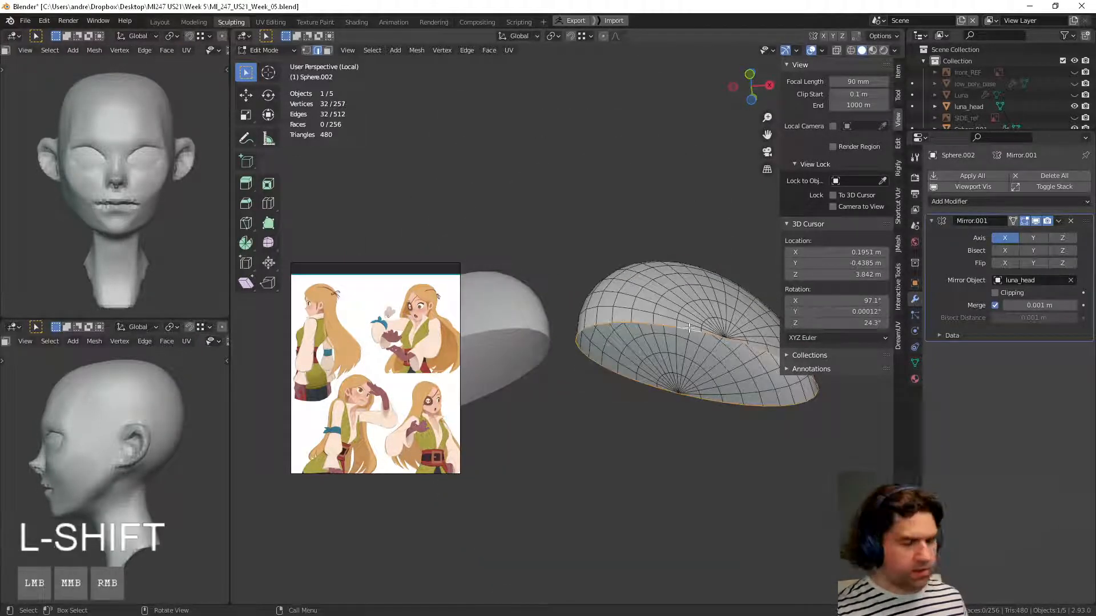
key(space)
click(759, 349)
shift+middle_drag(570, 530, 461, 551)
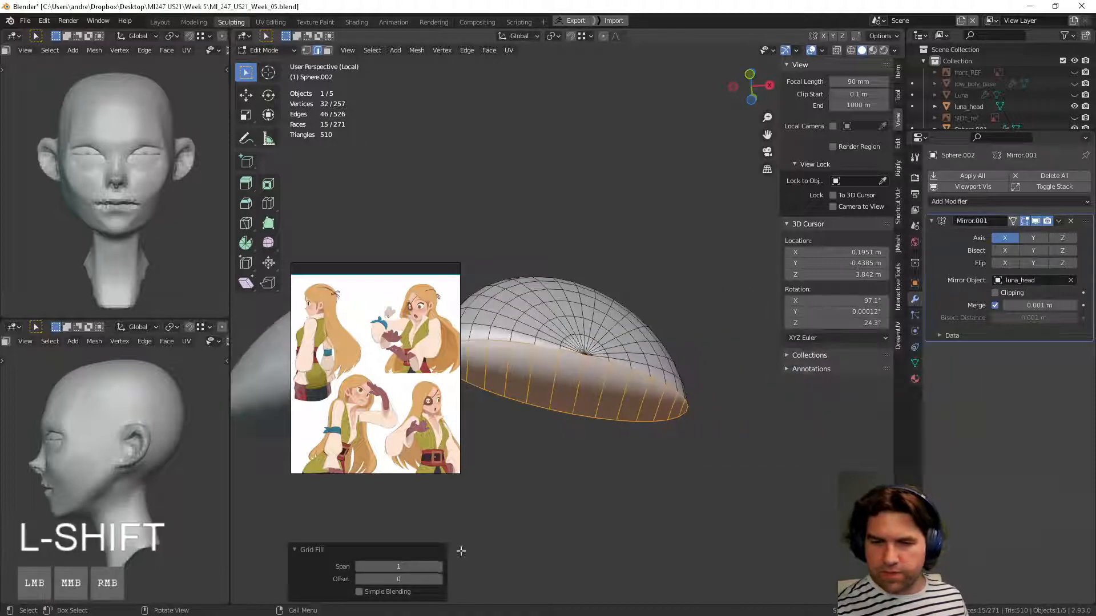
middle_drag(531, 528, 531, 493)
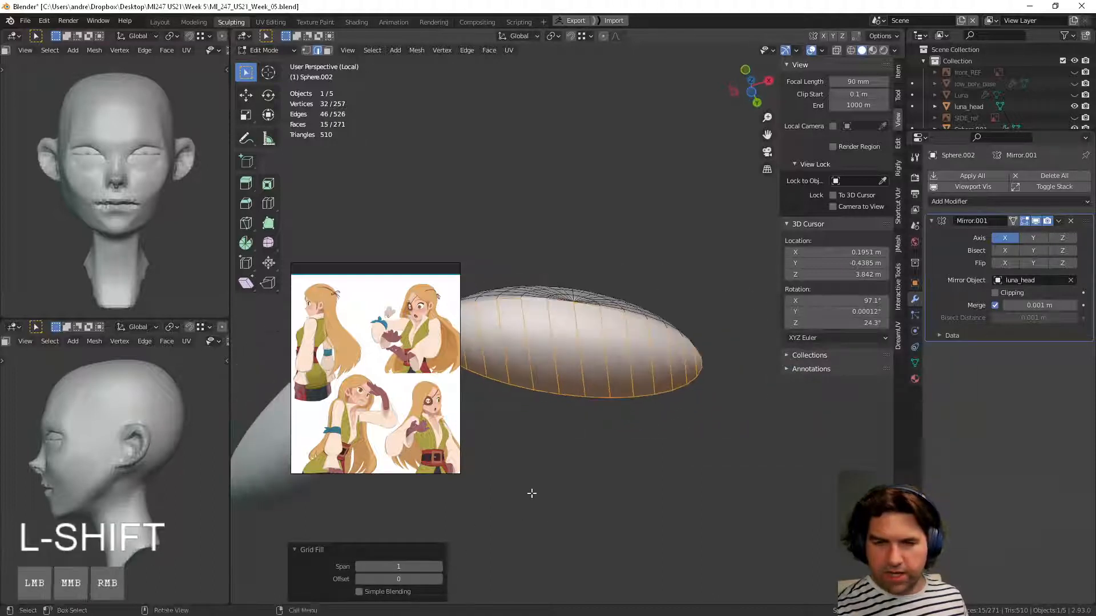
Step: Try grid fill offsets of 3 and -1 on the upper half's cap, then return the offset to 0
click(439, 579)
click(438, 579)
click(438, 579)
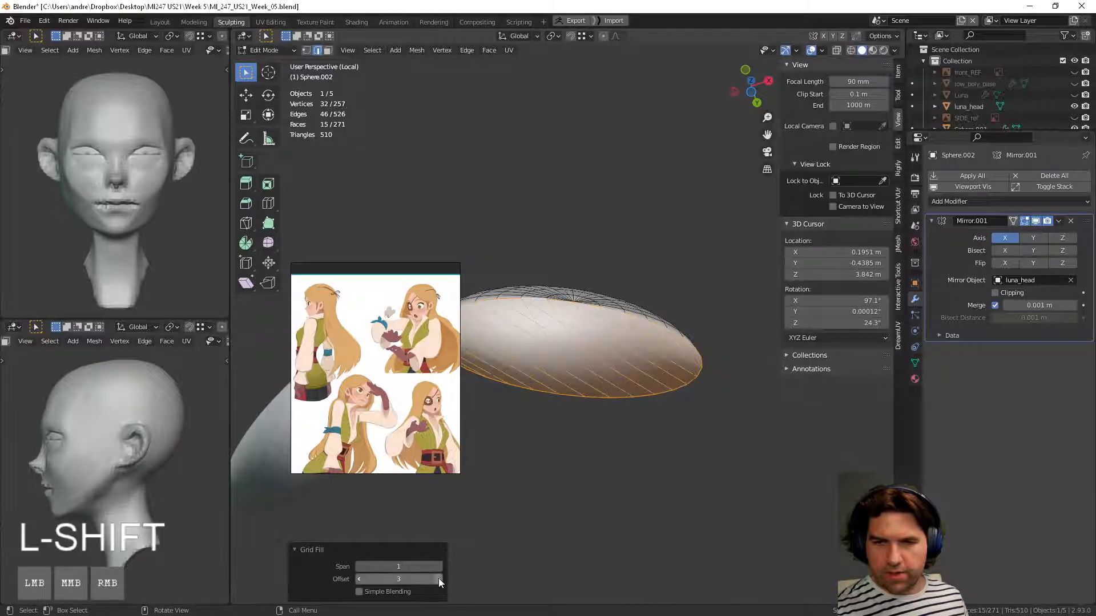
click(360, 579)
click(359, 579)
click(359, 579)
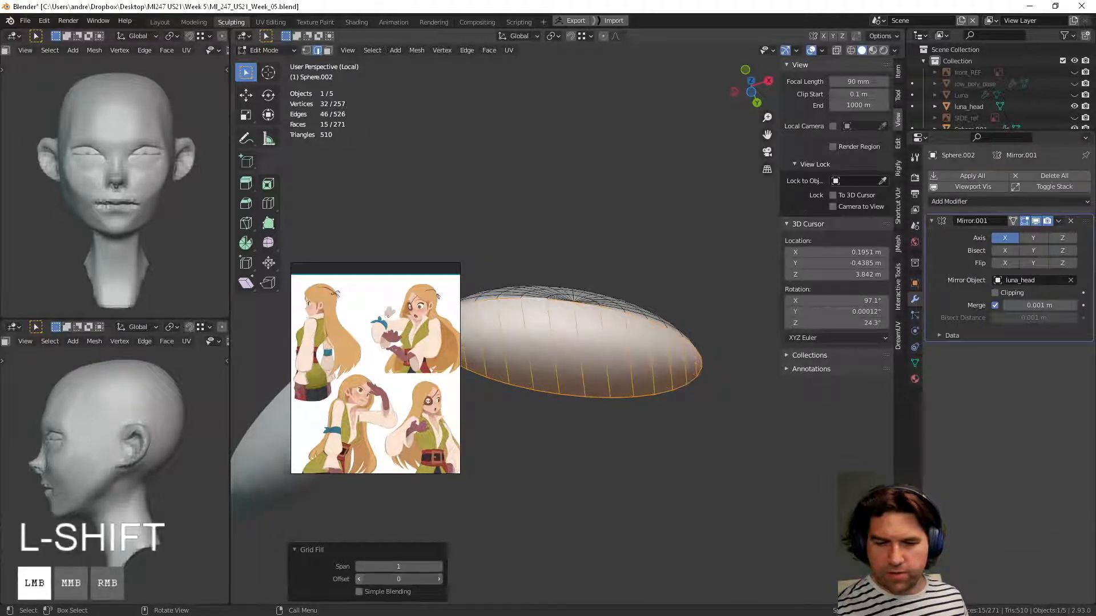
click(360, 580)
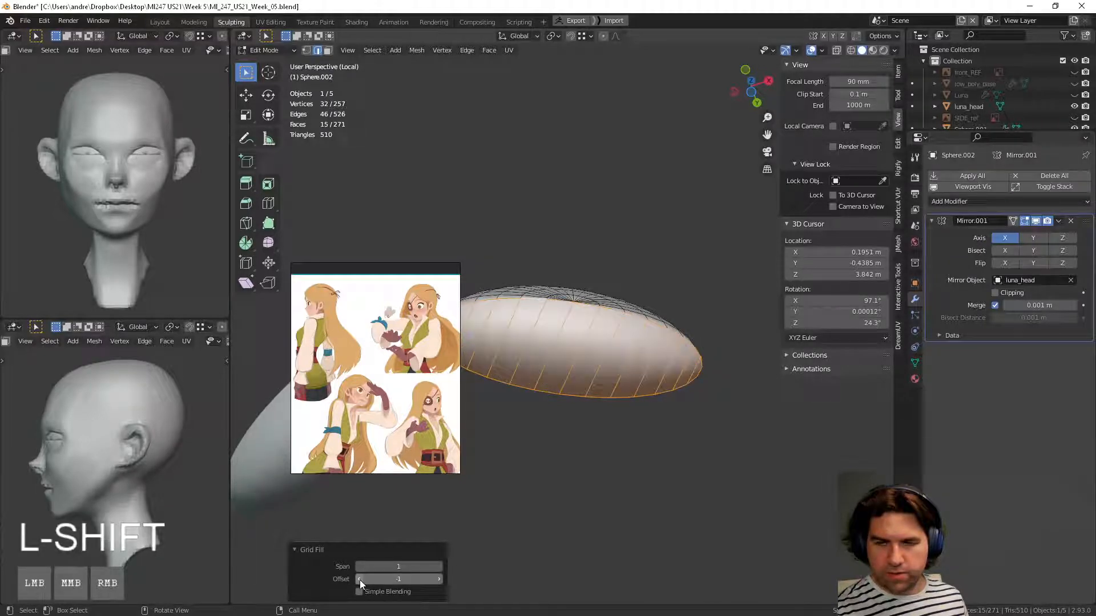
click(438, 579)
Step: Set the grid fill span to 3 and raise the offset to 7 on the upper half's cap
middle_drag(491, 519, 504, 498)
click(438, 566)
click(438, 566)
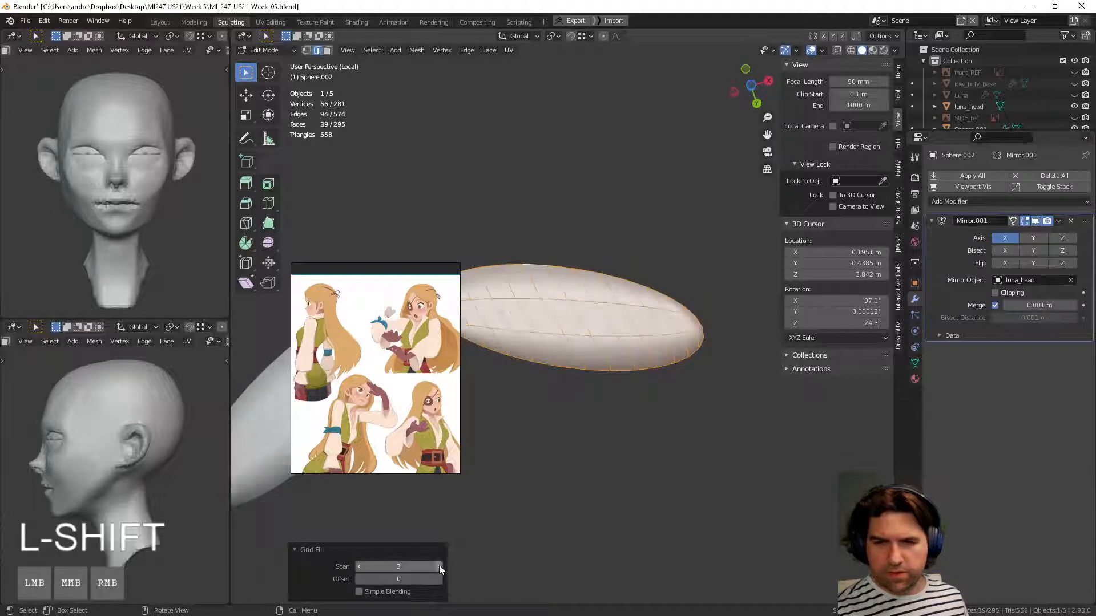
click(439, 579)
click(440, 579)
click(439, 580)
click(440, 579)
click(440, 580)
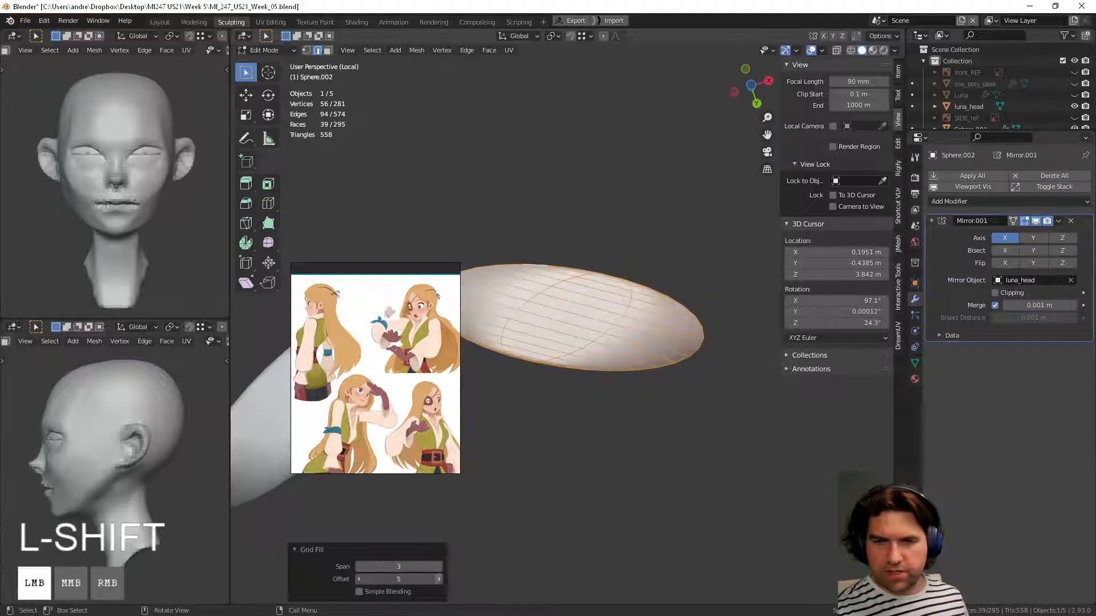
click(440, 579)
click(440, 579)
middle_drag(450, 556, 560, 500)
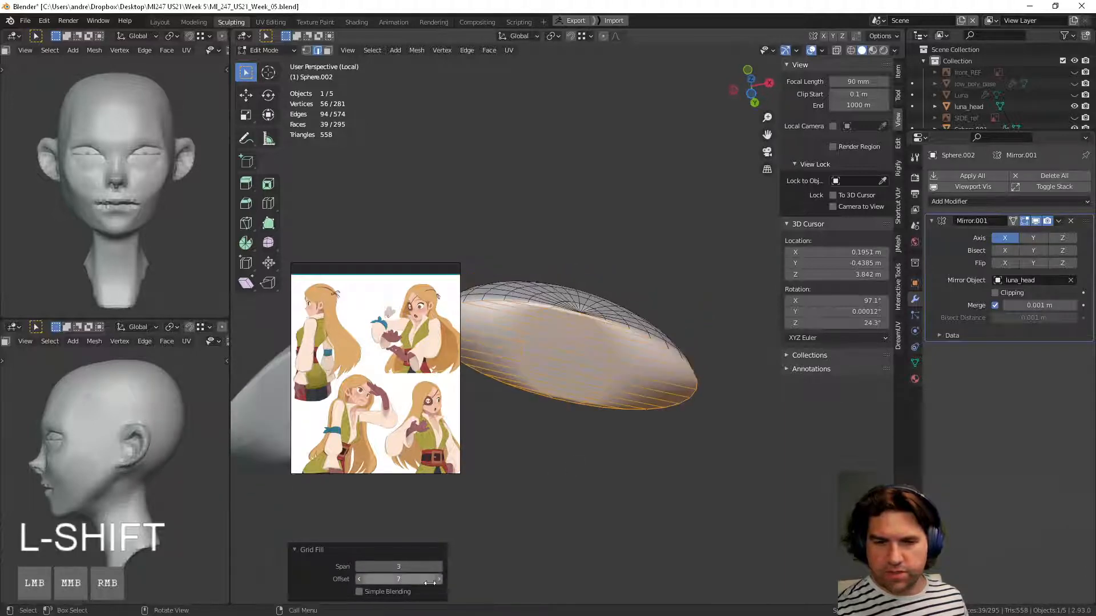
Step: Raise the grid fill span to 8, lower the offset to align the grid with the rim, and leave Edit Mode
click(439, 567)
click(439, 566)
click(440, 567)
click(439, 566)
click(440, 567)
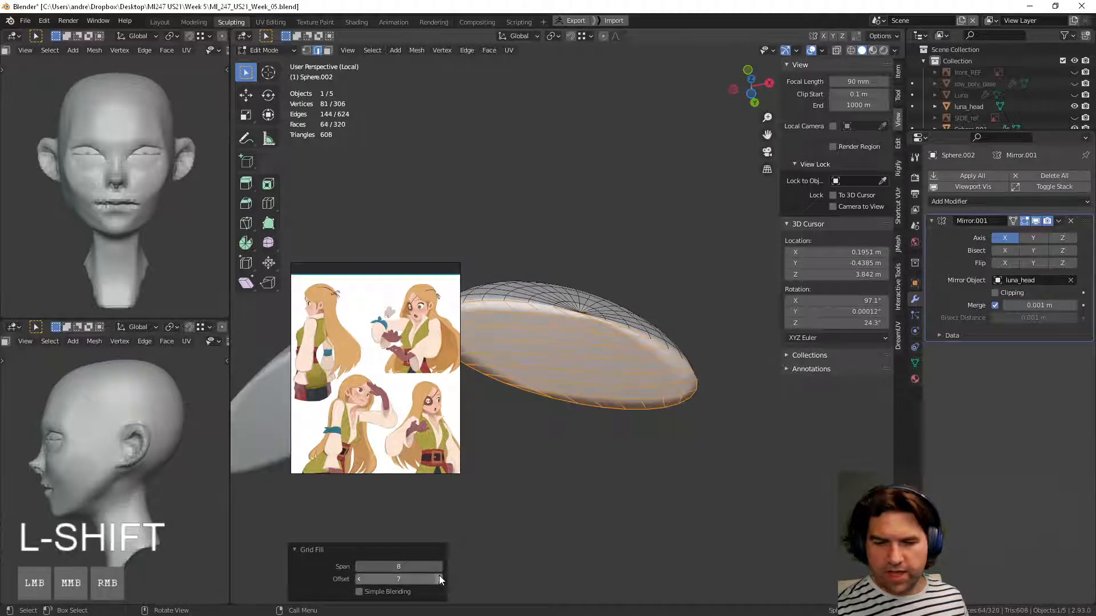
click(358, 579)
click(358, 579)
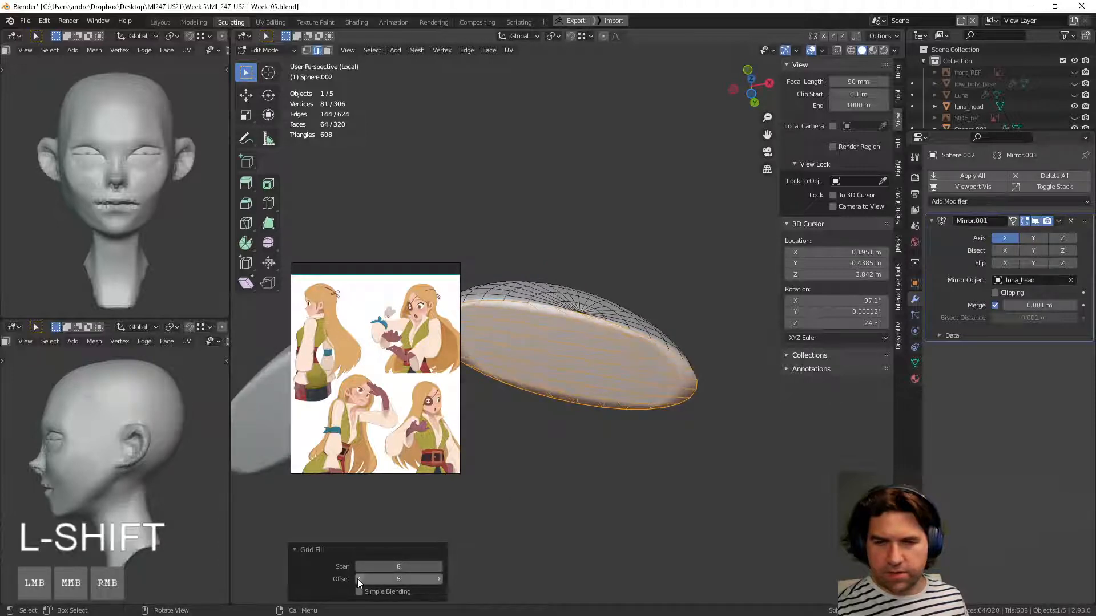
click(358, 580)
middle_drag(516, 511, 654, 496)
key(Tab)
Step: Leave local view to show the whole head and select the upper eyelid shell Sphere.002
click(520, 484)
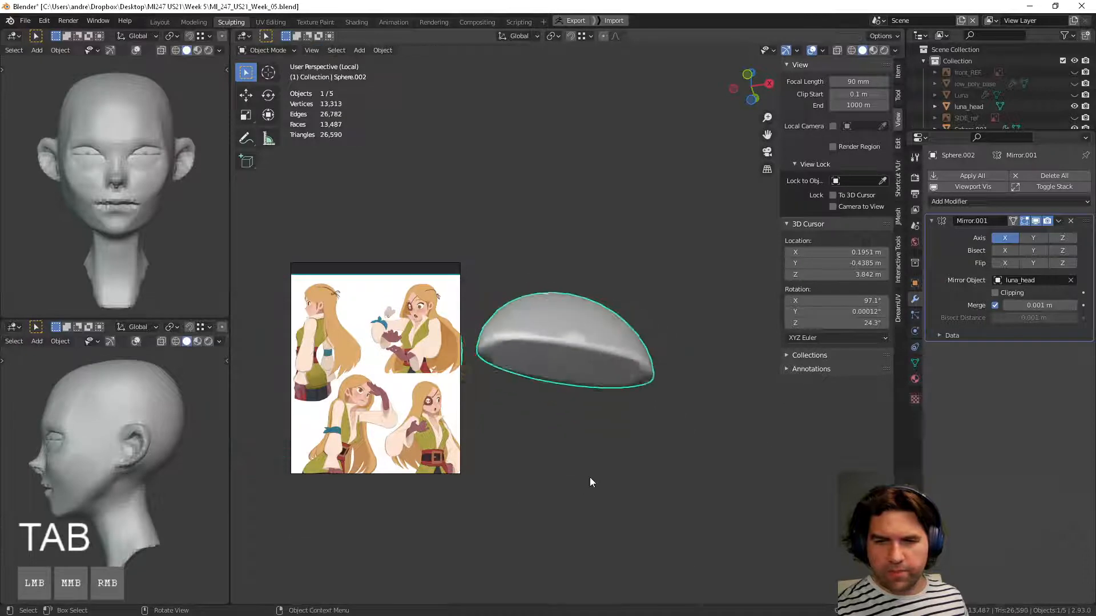
middle_drag(590, 477, 597, 526)
key(KP_Divide)
middle_drag(674, 472, 628, 496)
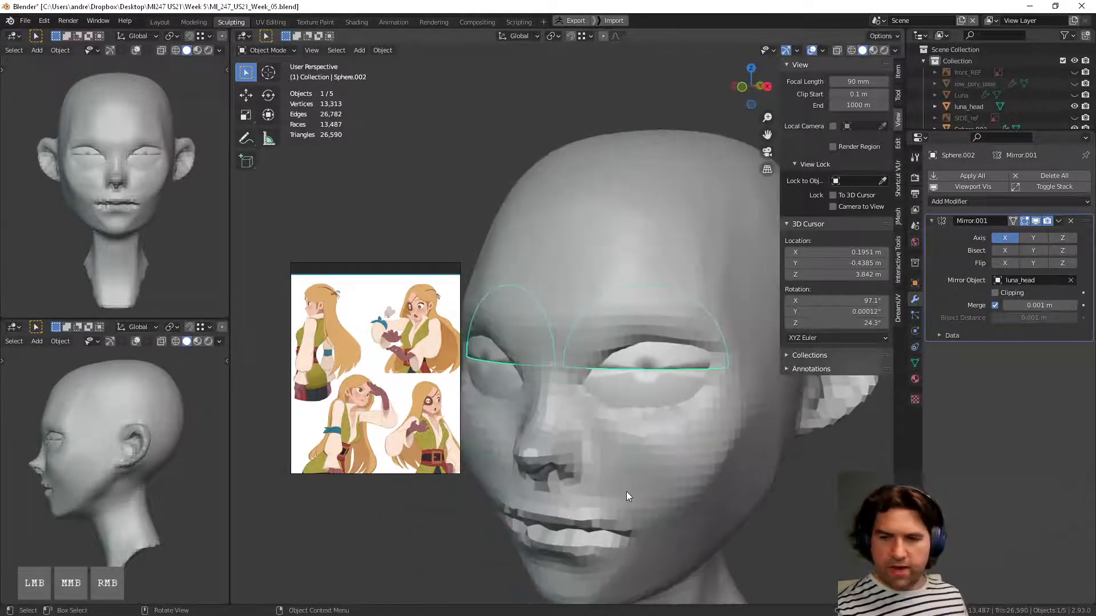
click(656, 337)
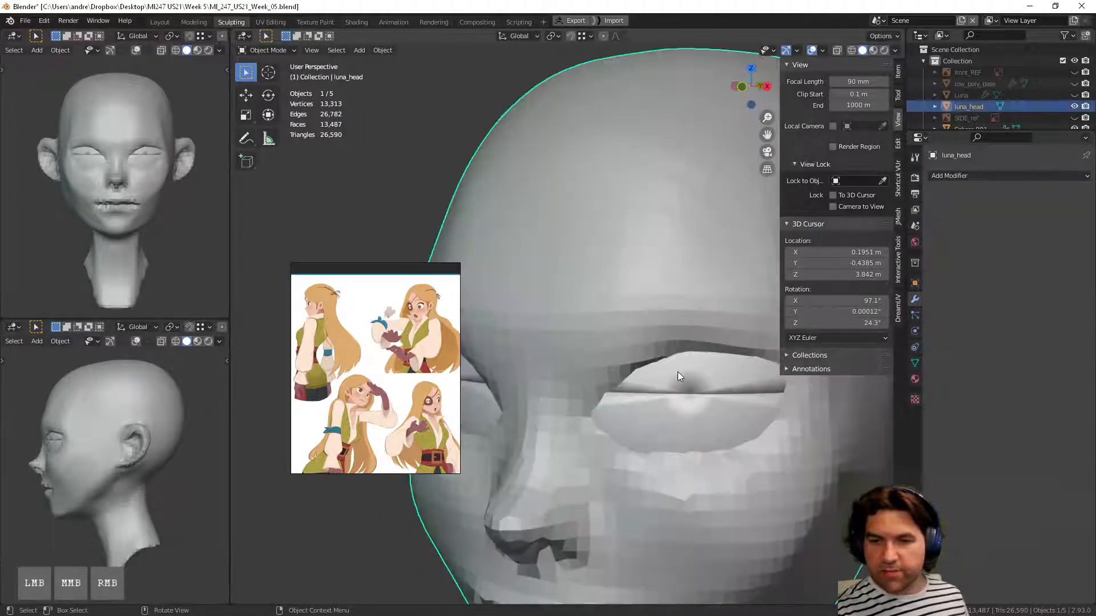
click(677, 372)
key(Tab)
key(Tab)
middle_drag(672, 379, 600, 358)
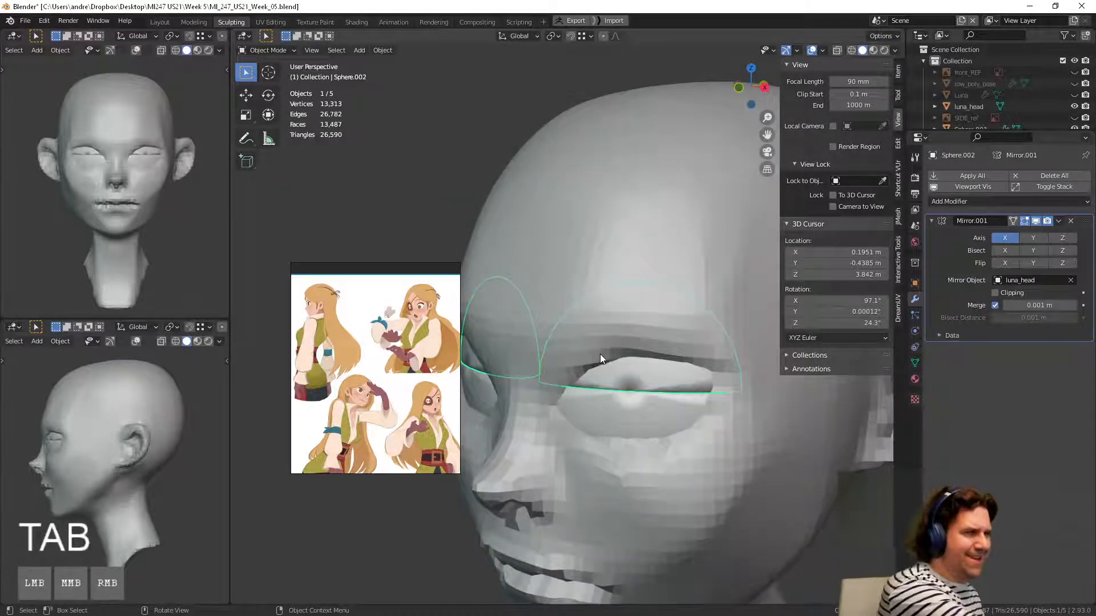
middle_drag(651, 436, 648, 404)
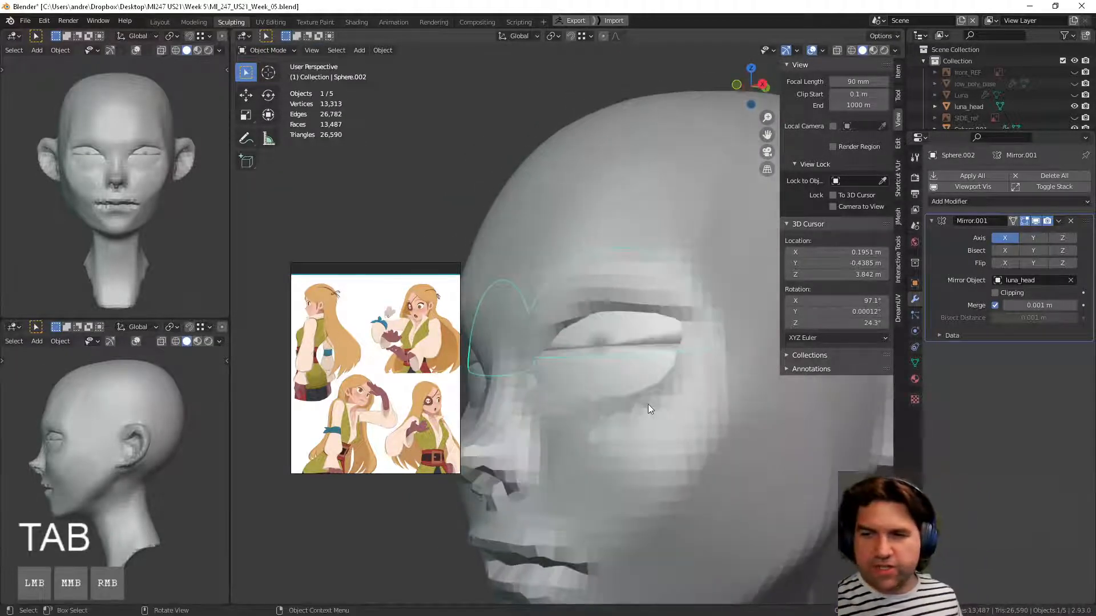
Step: Switch Sphere.002 to Sculpt Mode and use the Grab brush at 116 px to pull the lid's lower edge up into an arch
key(ctrl+Tab)
click(643, 442)
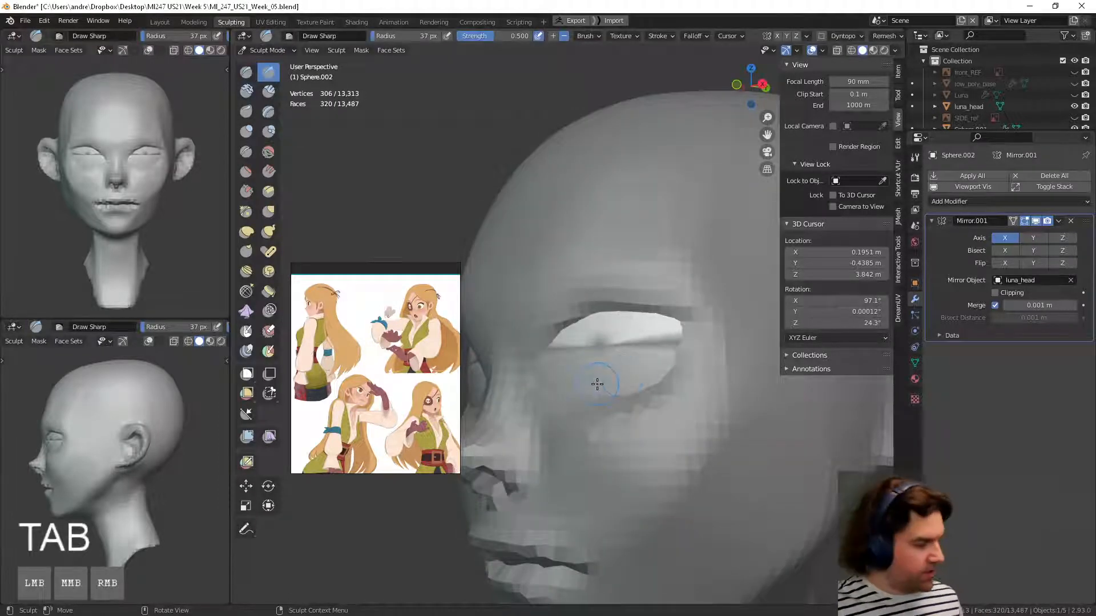
key(f)
click(648, 371)
key(g)
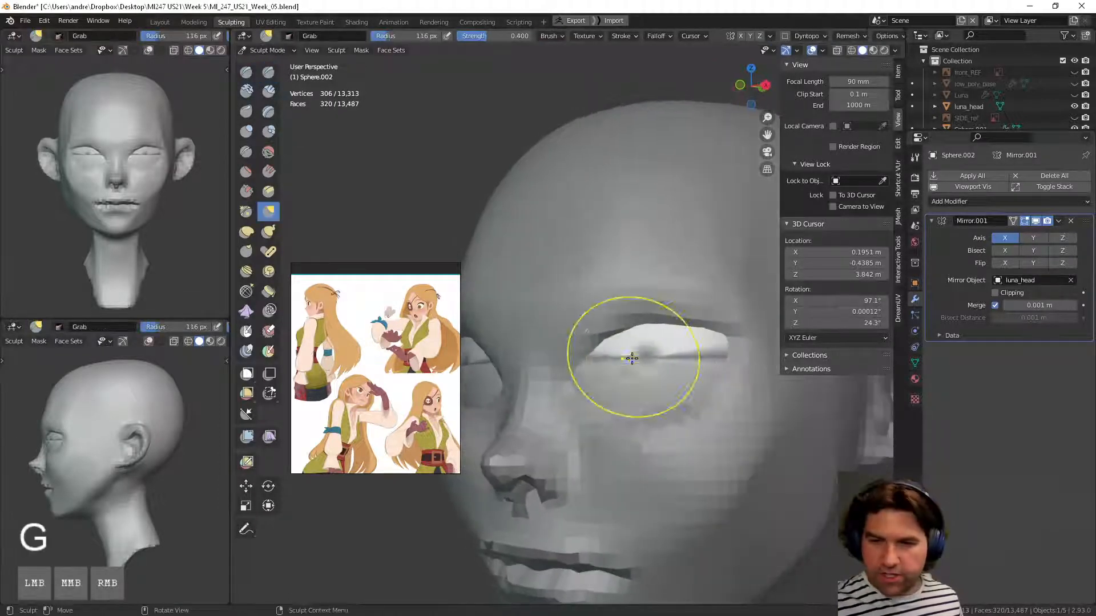
drag(631, 358, 634, 329)
drag(635, 330, 671, 339)
mouse_move(673, 330)
middle_down()
mouse_move(604, 316)
mouse_move(592, 295)
mouse_move(623, 318)
middle_up()
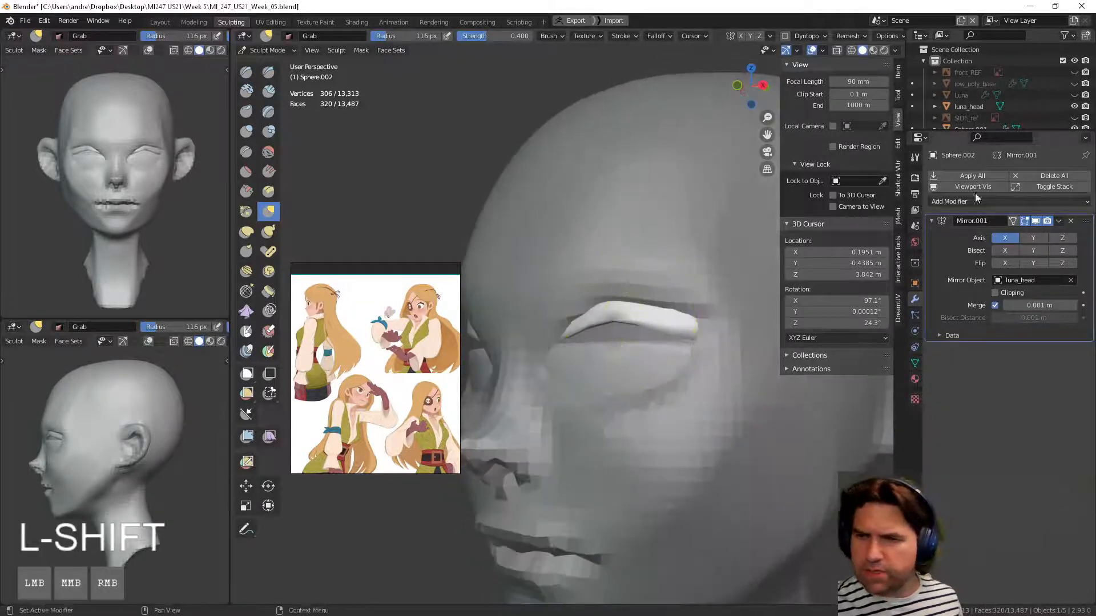
Step: Enlarge the Outliner so that all the Sphere objects are listed
click(1005, 137)
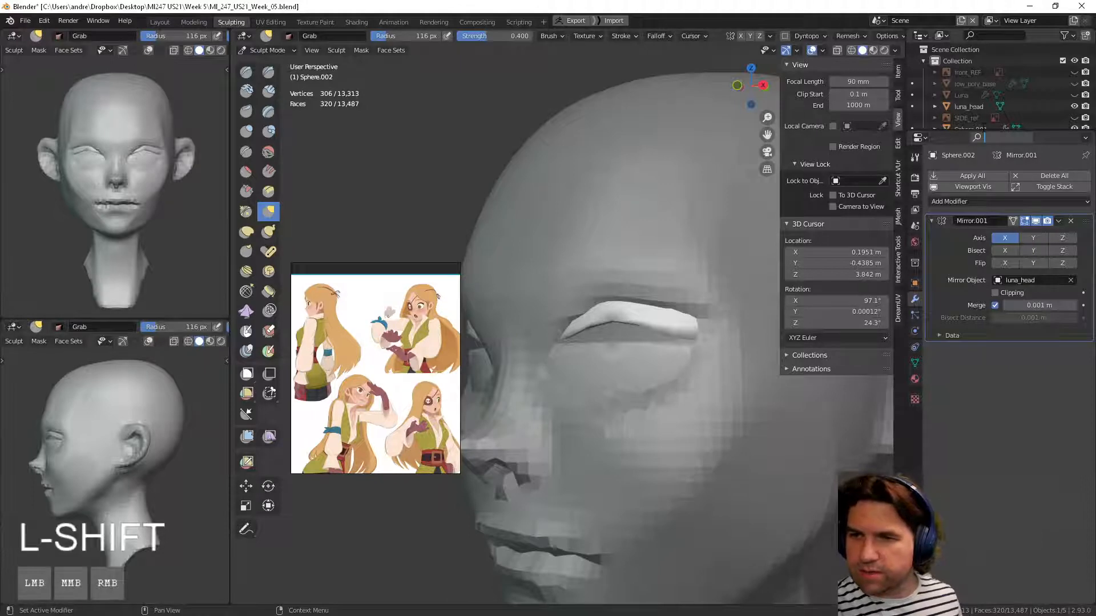
click(954, 126)
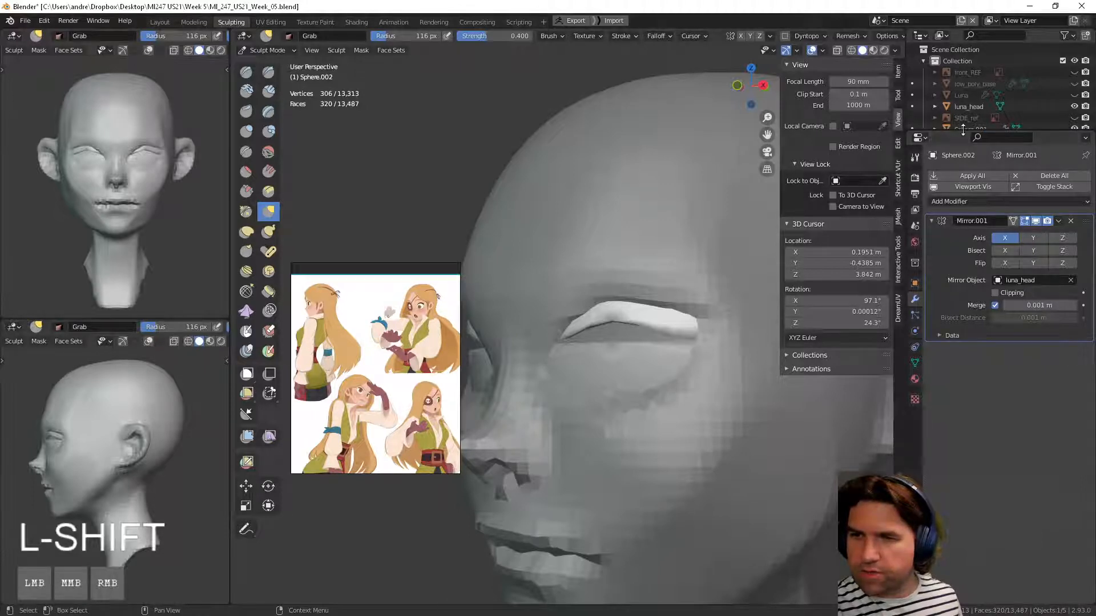
drag(961, 133, 961, 271)
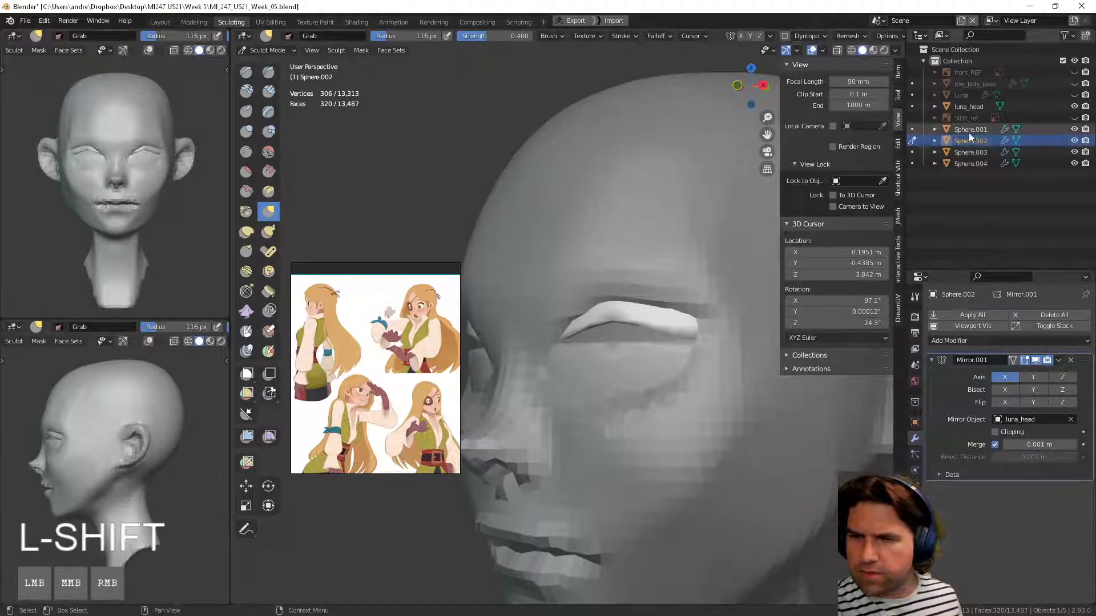
Step: Refine the upper eyelid shell with another Grab stroke and return to Object Mode
middle_drag(709, 207, 690, 241)
key(slash)
key(KP_Divide)
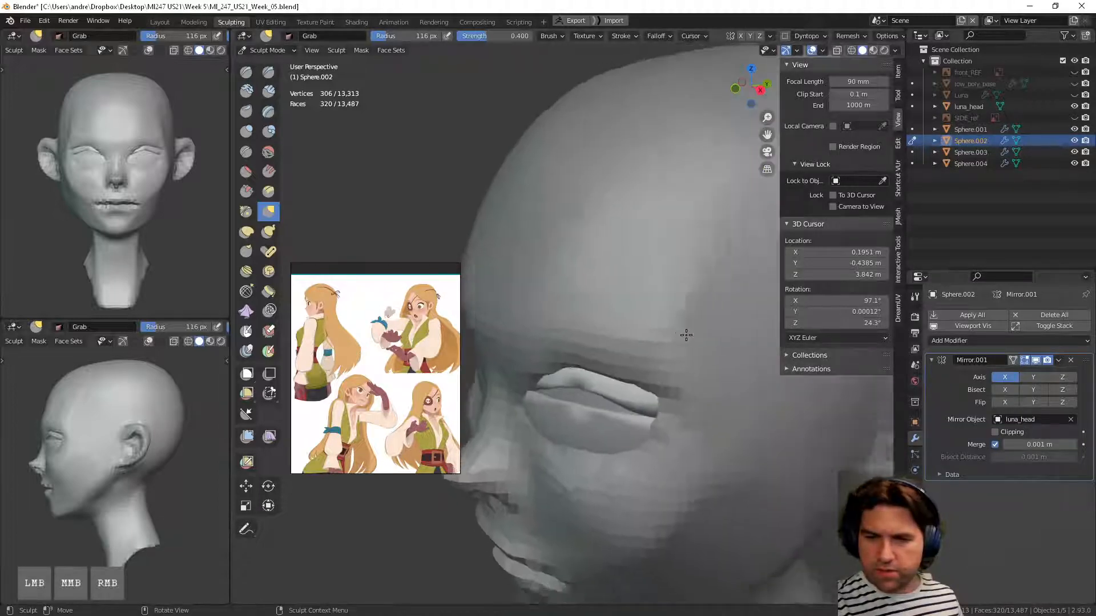
mouse_move(665, 345)
mouse_down()
mouse_move(656, 343)
mouse_move(656, 371)
mouse_up()
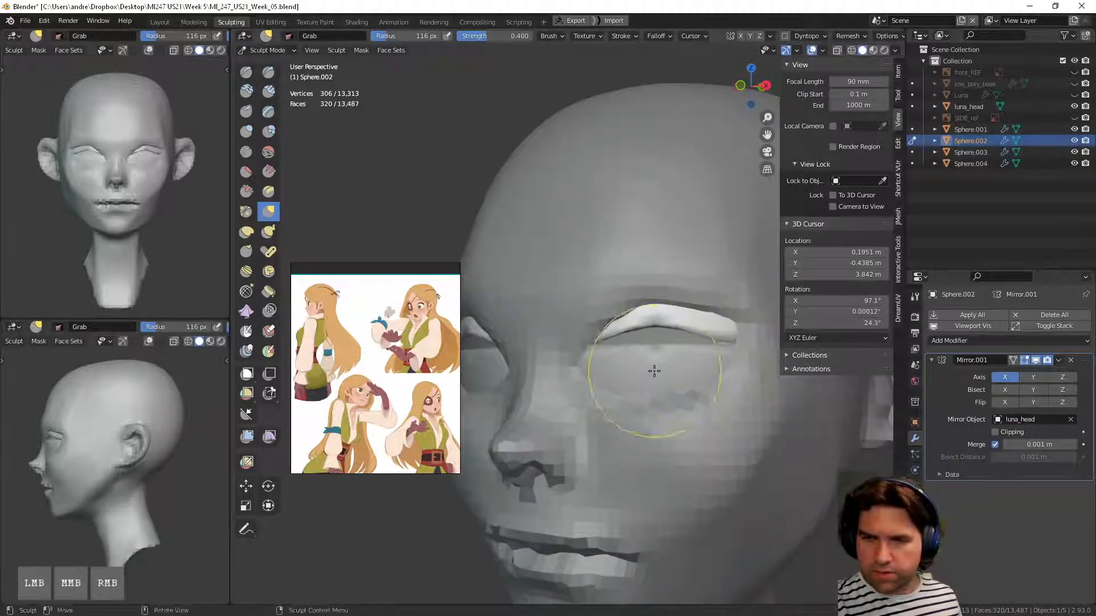
key(Tab)
middle_drag(586, 279, 713, 383)
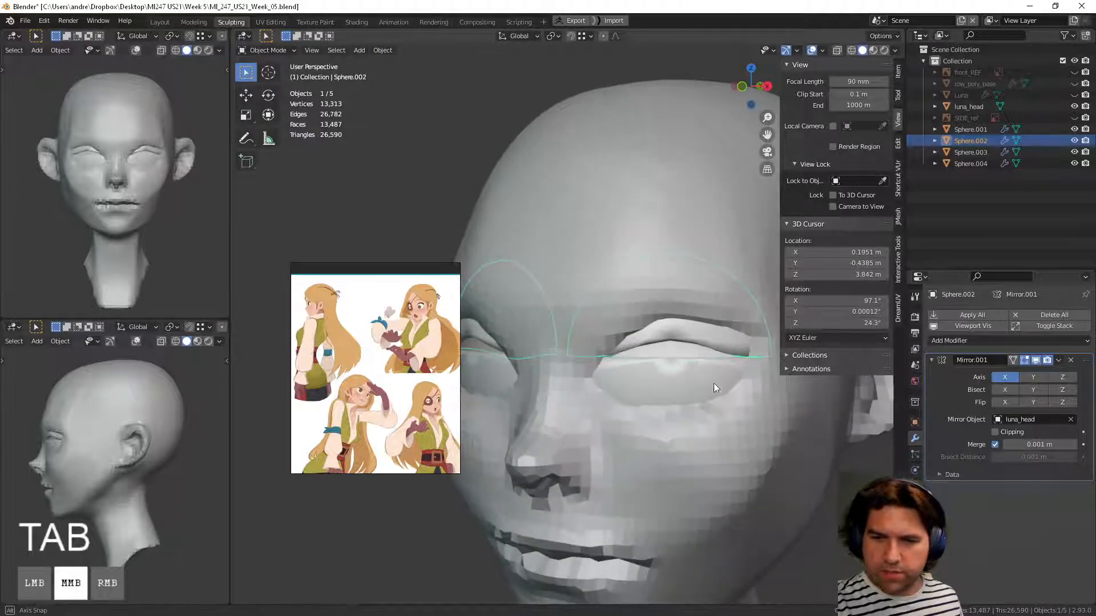
Step: Select the eyeball Sphere.001, open its material properties and check the viewport shading options, ending in Solid shading
click(676, 348)
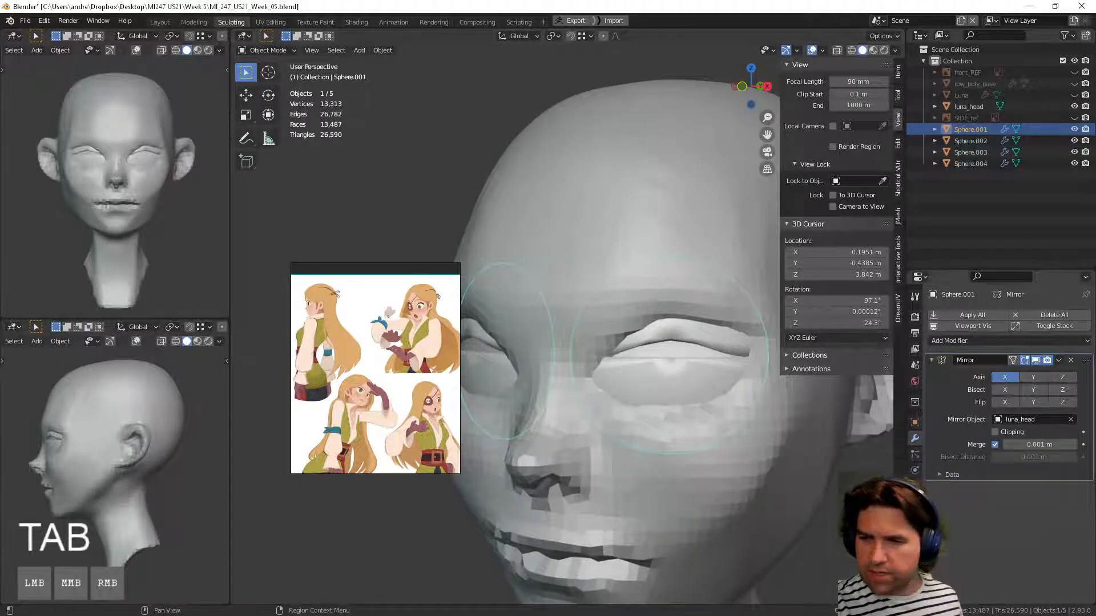
click(914, 381)
middle_drag(734, 430, 725, 354)
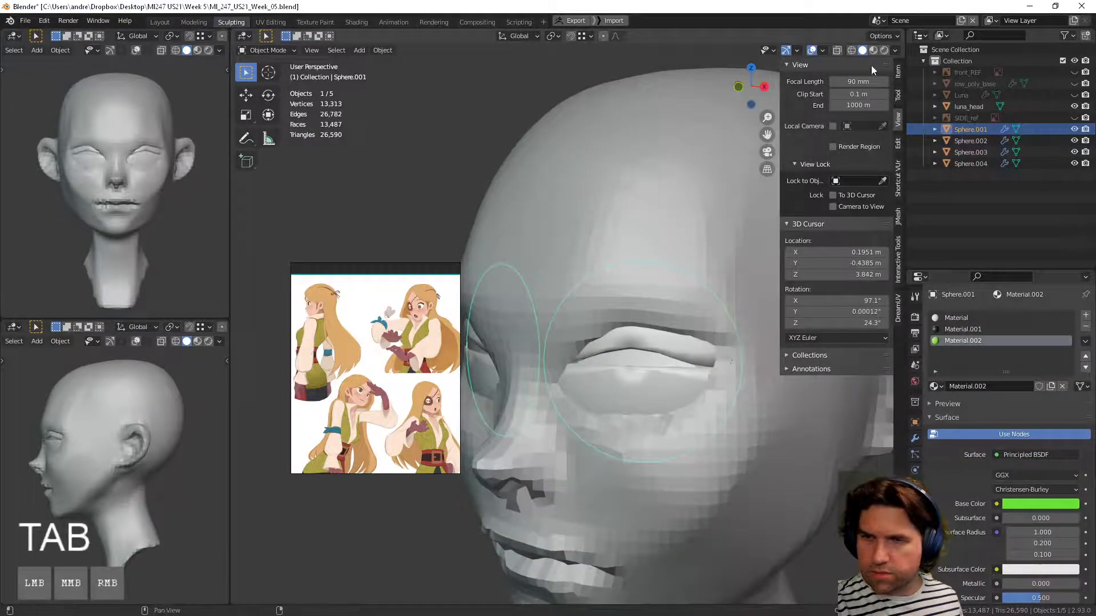
click(894, 50)
click(893, 51)
click(811, 51)
click(810, 51)
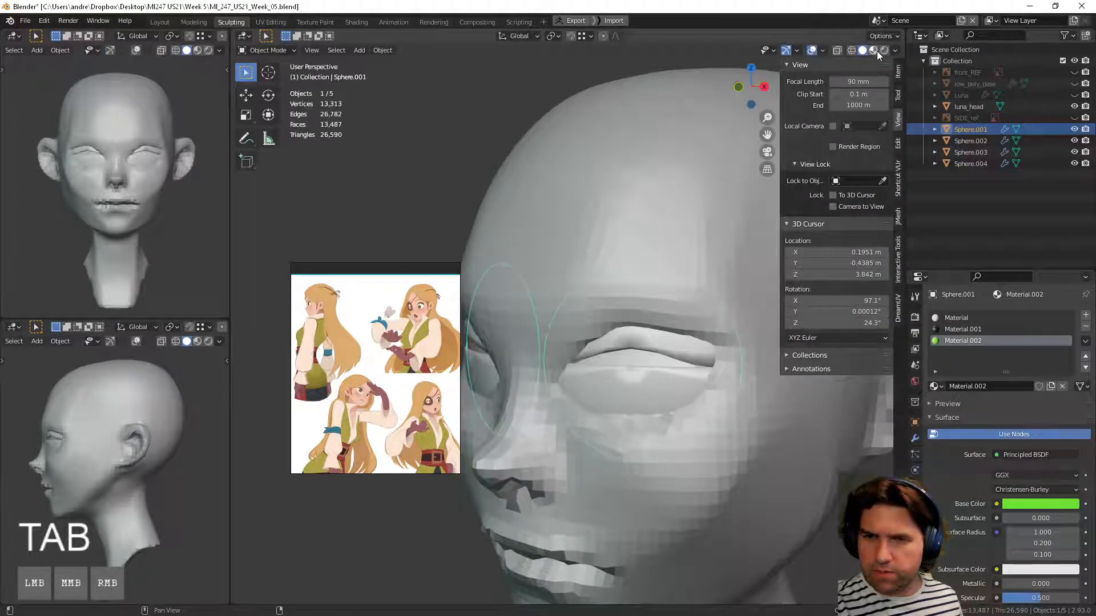
click(876, 50)
click(861, 51)
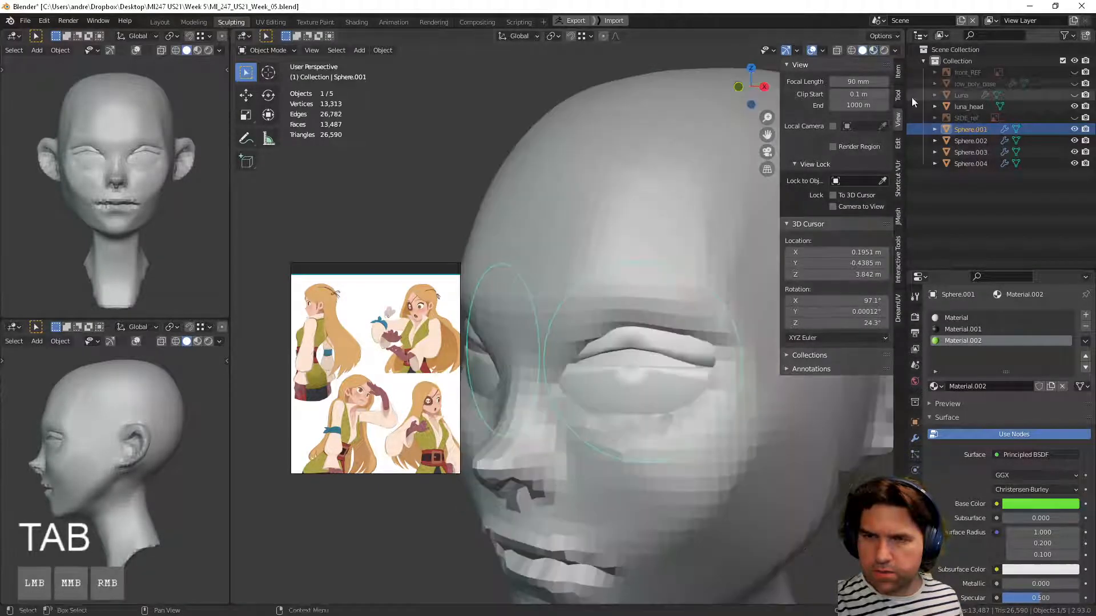
Step: Select Sphere.004 and then the eyeball Sphere.001, try moving the eyeball and cancel the move
click(969, 164)
middle_drag(711, 296, 639, 348)
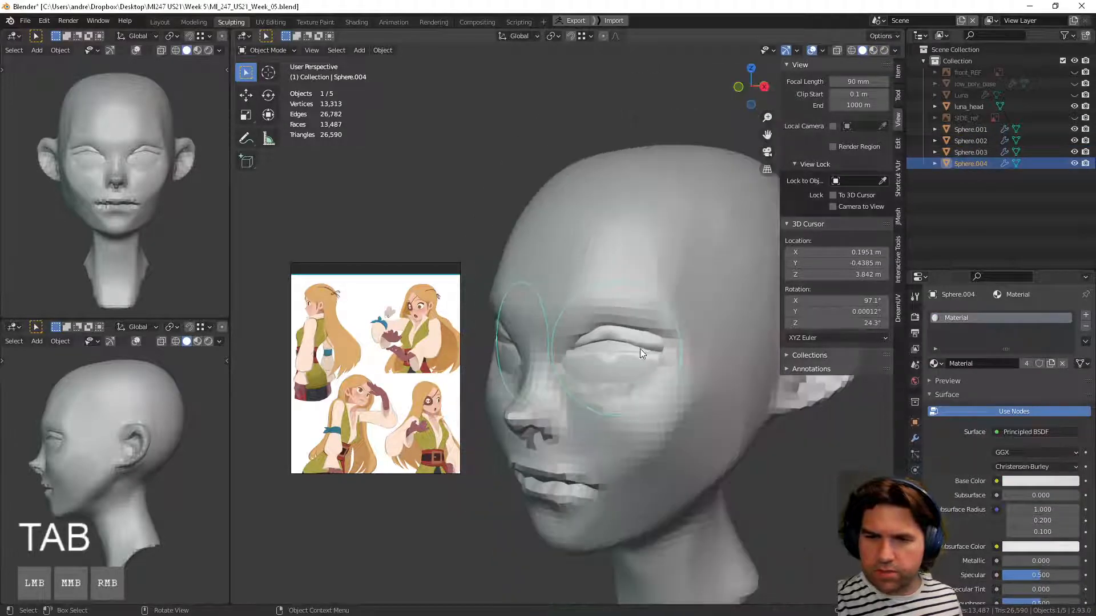
click(616, 351)
click(614, 344)
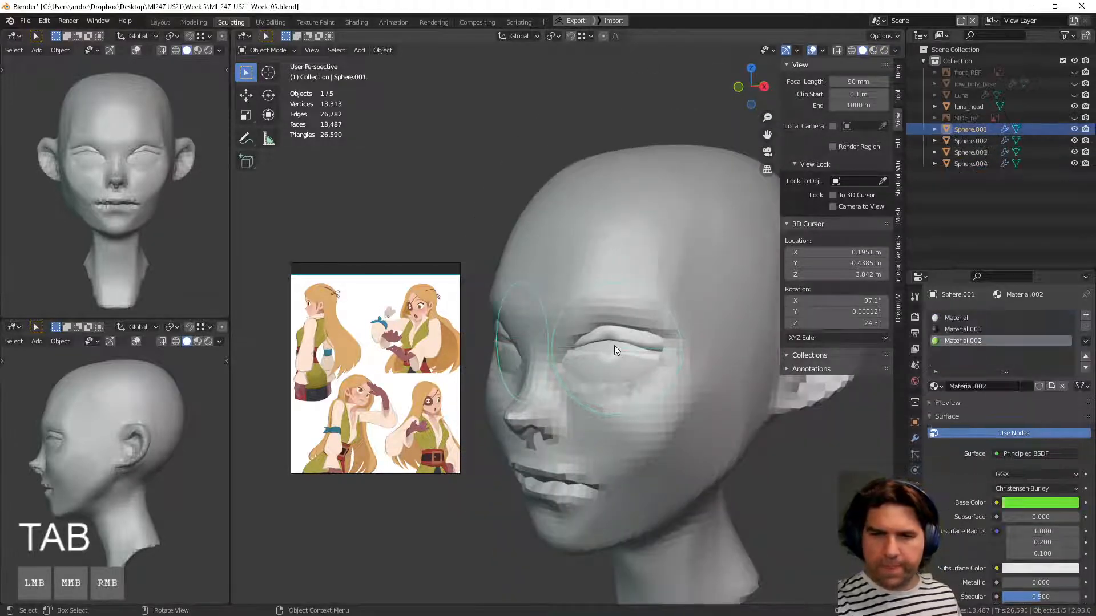
key(g)
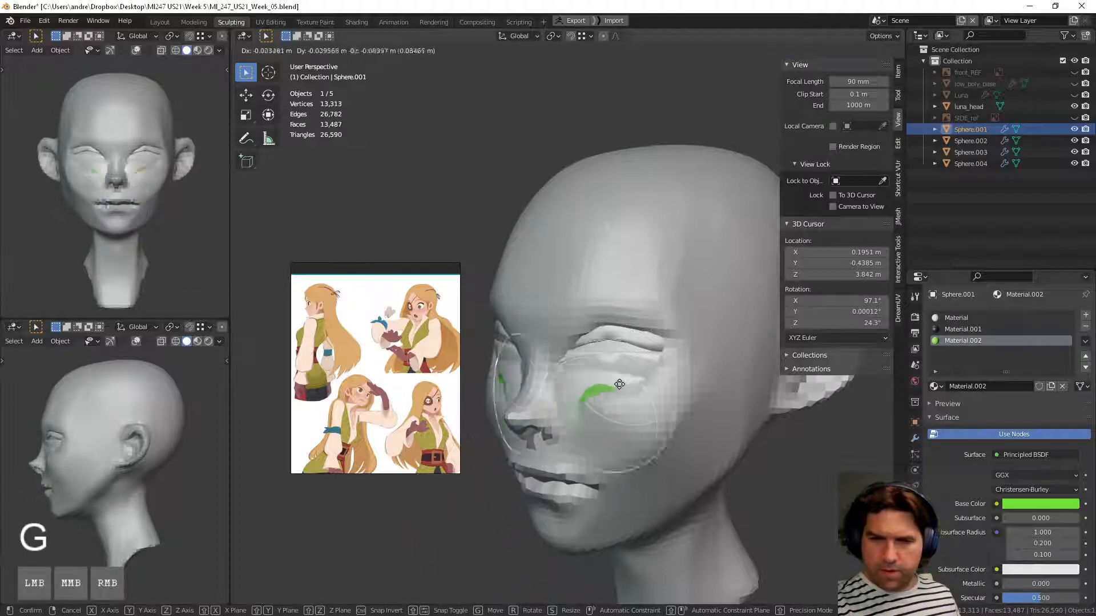
right_click(629, 354)
Step: Select the lower eyelid shell Sphere.003 and, in Sculpt Mode, pull its upper edge down with the Grab brush to open the eye
middle_drag(679, 327, 693, 319)
scroll(701, 365, up, 2)
shift+click(666, 366)
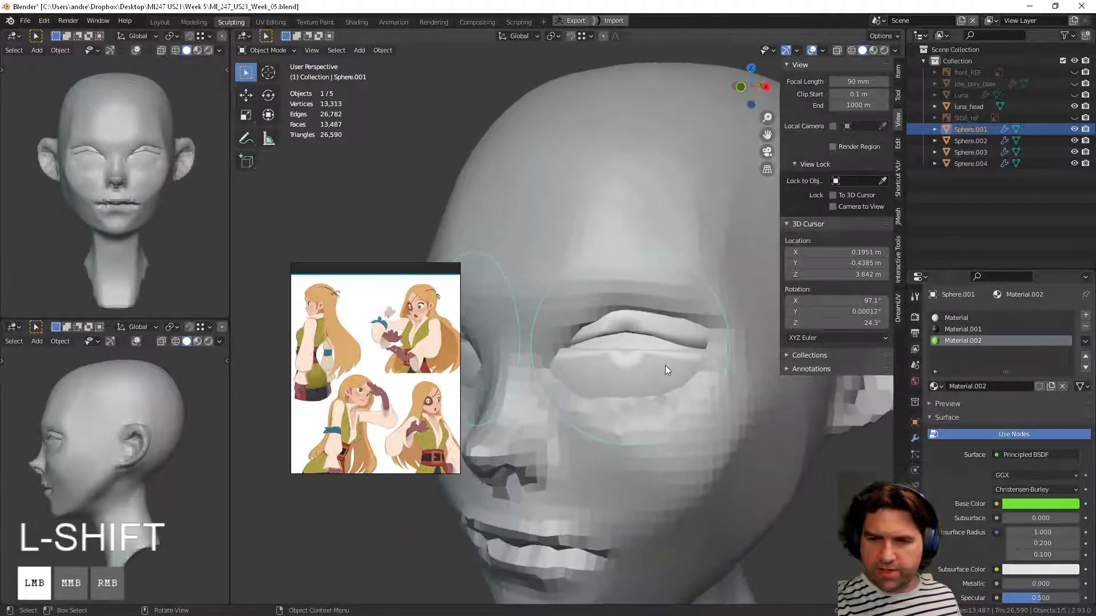
shift+middle_drag(655, 398, 704, 393)
key(Tab)
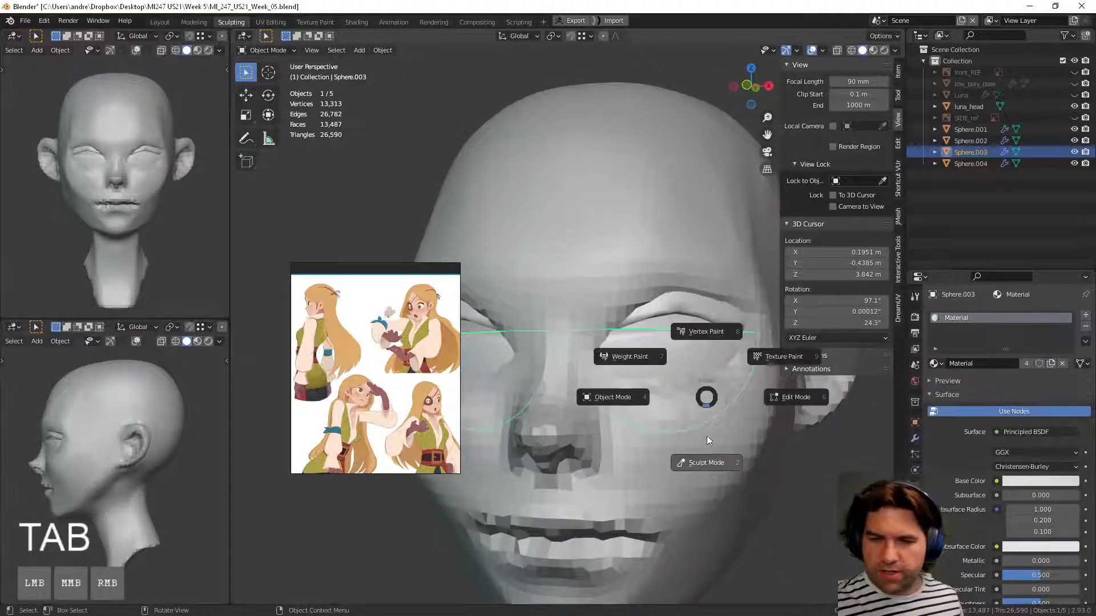
click(706, 461)
drag(665, 348, 668, 396)
drag(685, 366, 673, 382)
drag(690, 358, 622, 365)
Step: Try deleting the eyeball Sphere.001 in Object Mode, and undo the deletion
key(Tab)
click(675, 329)
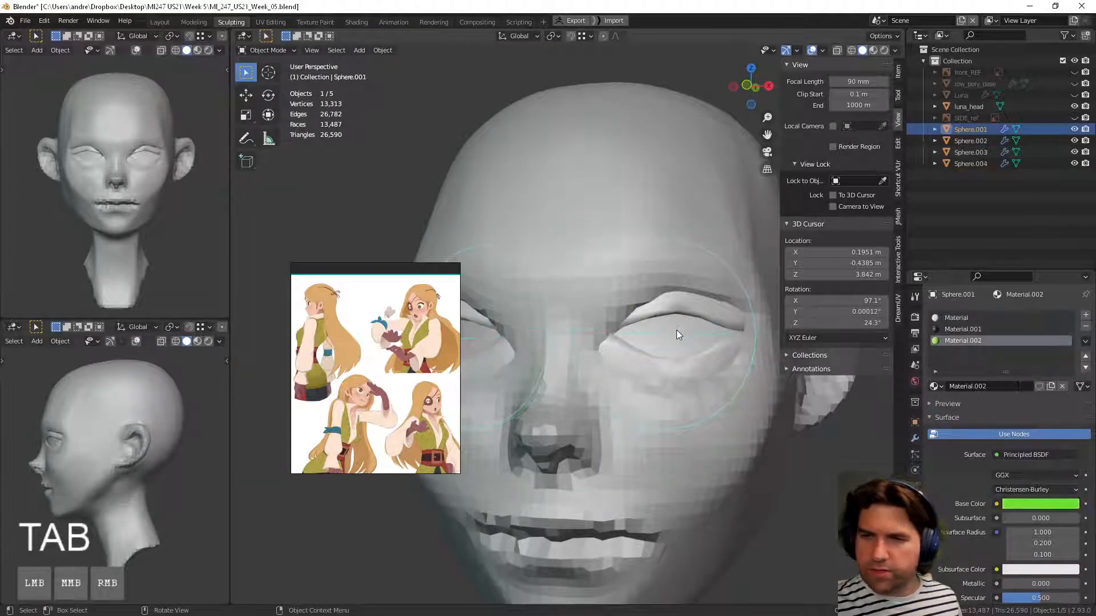
key(Delete)
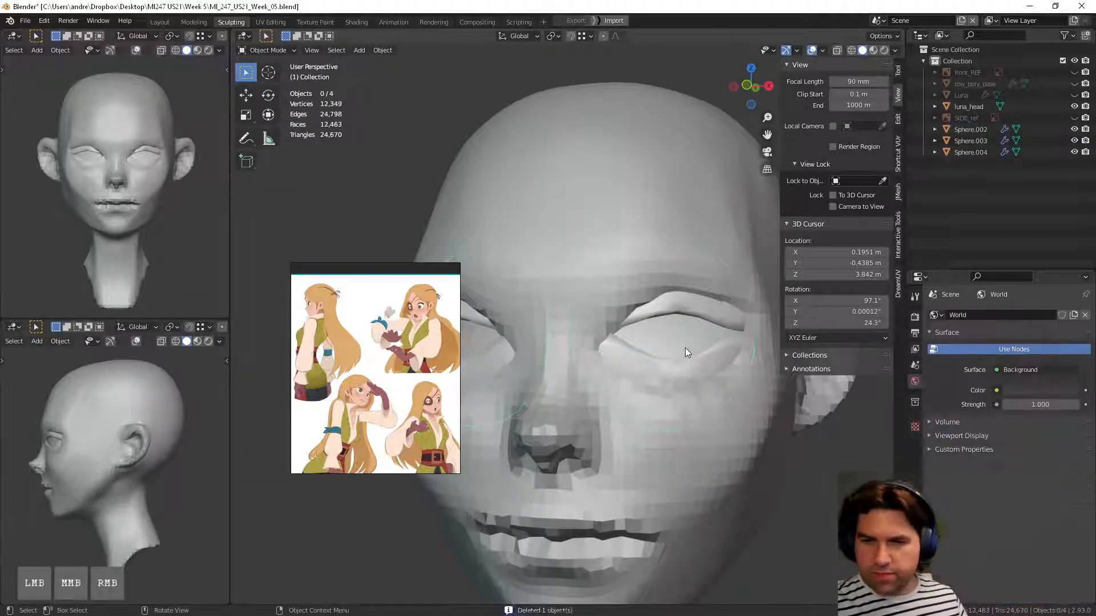
key(ctrl+z)
Step: Move the eyeball shell Sphere.004 off the green eyeball to above the head, and delete it
middle_drag(690, 353, 661, 470)
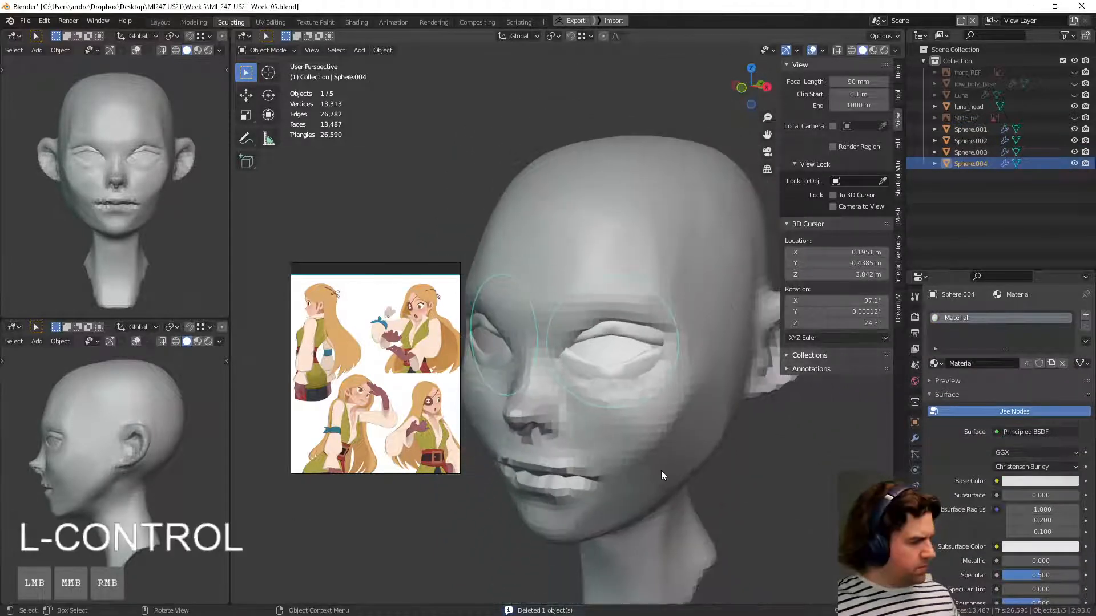
key(g)
click(657, 288)
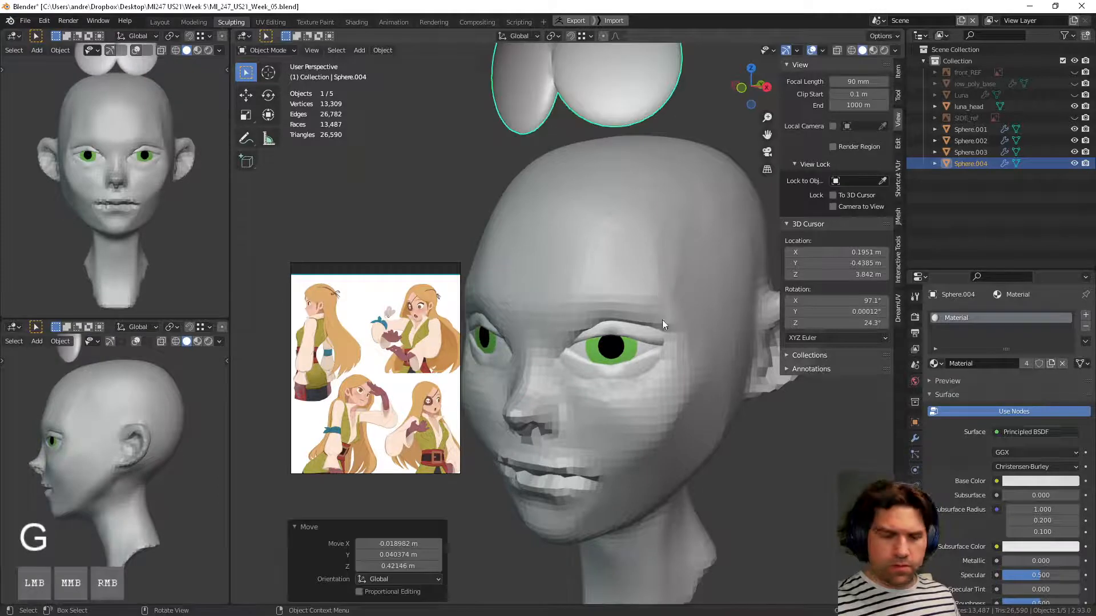
key(x)
click(666, 338)
Step: Select the lower eyelid Sphere.003 and reshape it around the eyeball in Sculpt Mode with several Grab strokes
ctrl+middle_drag(666, 339, 660, 373)
click(648, 375)
key(Tab)
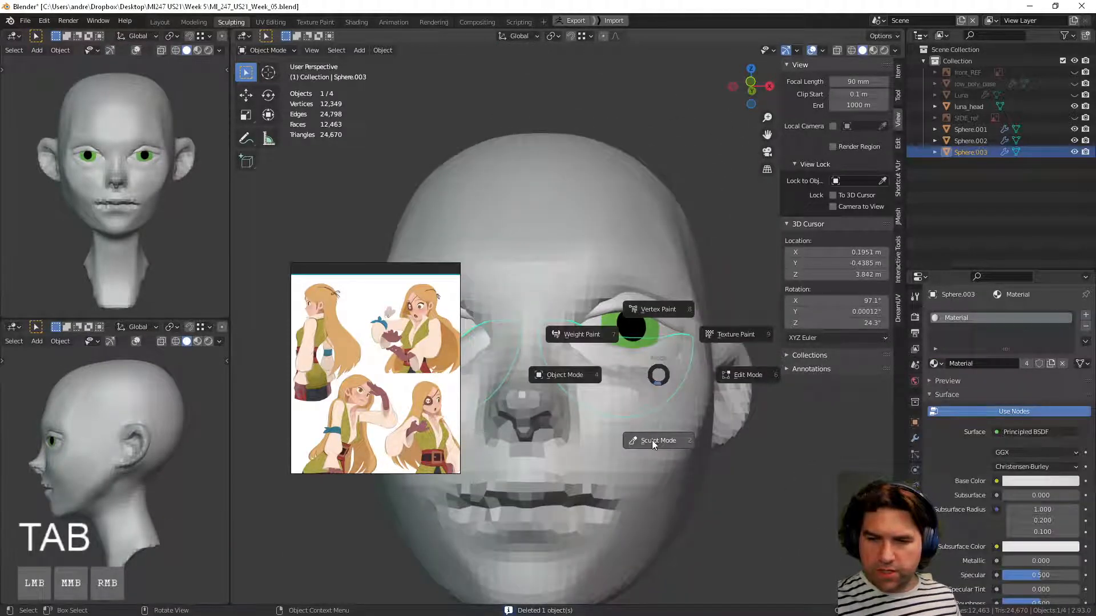
click(652, 440)
mouse_move(631, 428)
mouse_down()
mouse_move(557, 397)
mouse_move(656, 381)
mouse_up()
middle_drag(656, 382, 631, 383)
drag(542, 373, 528, 385)
mouse_move(562, 399)
middle_down()
mouse_move(533, 404)
mouse_move(608, 394)
mouse_move(621, 373)
middle_up()
drag(583, 385, 571, 370)
middle_drag(601, 372, 634, 362)
Step: Switch sculpting to the upper eyelid Sphere.002 and fit its edge around the eyeball with Grab strokes
key(d)
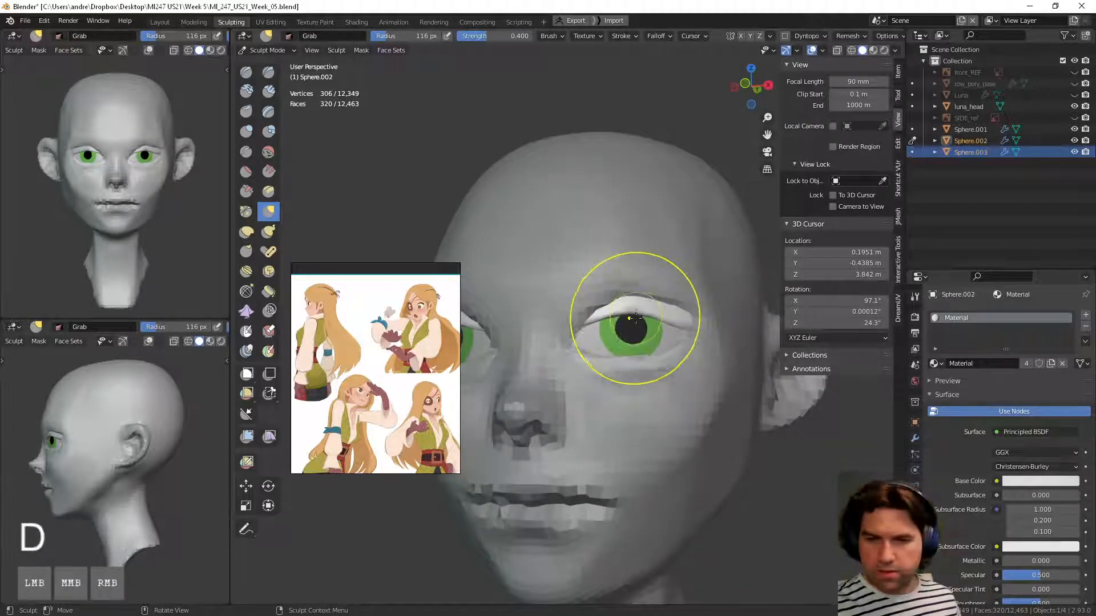
middle_drag(633, 323, 603, 306)
drag(565, 299, 554, 319)
middle_drag(593, 301, 577, 295)
drag(577, 295, 565, 306)
middle_drag(565, 305, 558, 291)
drag(545, 313, 532, 332)
mouse_move(587, 292)
middle_down()
mouse_move(630, 310)
mouse_move(616, 302)
middle_up()
drag(618, 305, 620, 313)
Step: Refine the upper eyelid's arch and corners with more Grab strokes from front and side angles
middle_drag(621, 313, 640, 266)
mouse_move(659, 263)
mouse_down()
mouse_move(655, 252)
mouse_move(658, 260)
mouse_up()
mouse_move(681, 241)
middle_down()
mouse_move(732, 298)
mouse_move(700, 296)
middle_up()
drag(700, 297, 691, 300)
mouse_move(708, 294)
middle_down()
mouse_move(682, 304)
mouse_move(601, 283)
mouse_move(543, 294)
mouse_move(720, 336)
middle_up()
drag(668, 330, 663, 327)
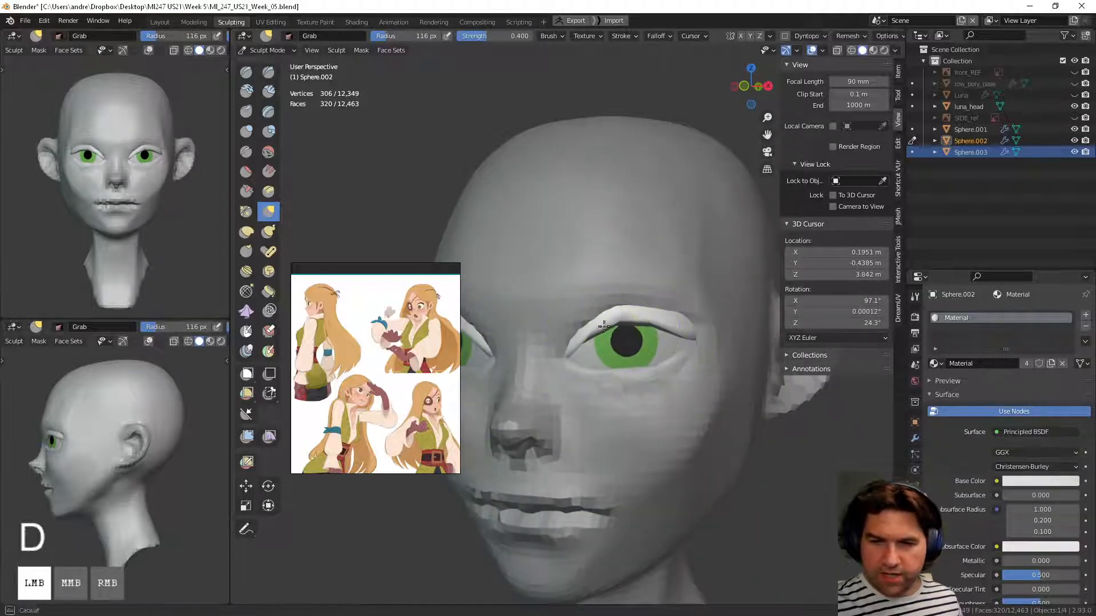
mouse_move(657, 328)
middle_down()
mouse_move(537, 332)
mouse_move(518, 304)
mouse_move(606, 323)
mouse_move(679, 318)
middle_up()
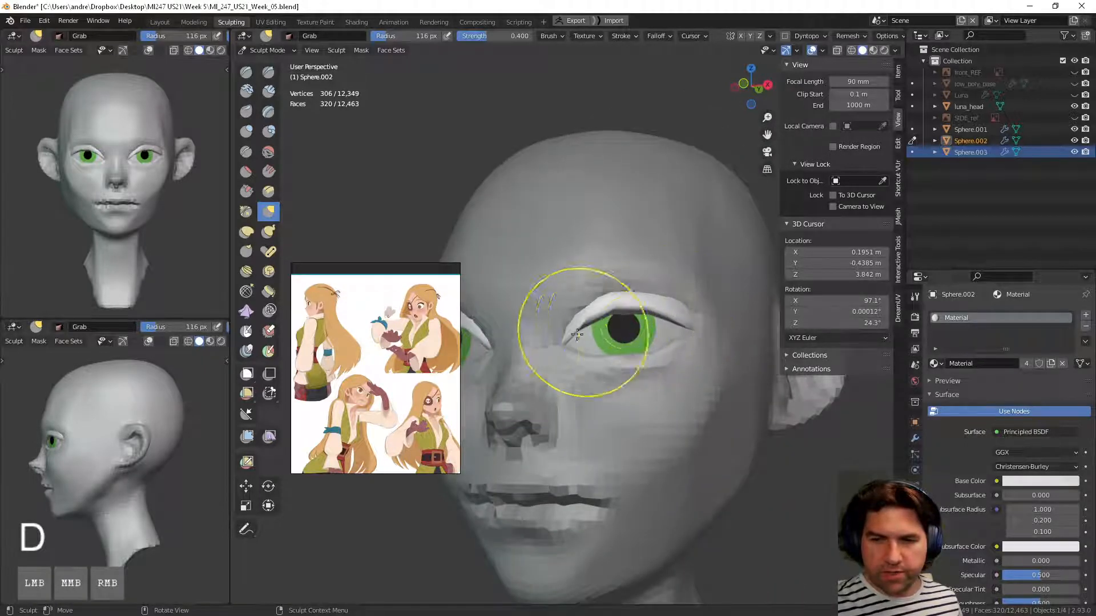
middle_drag(603, 357, 505, 378)
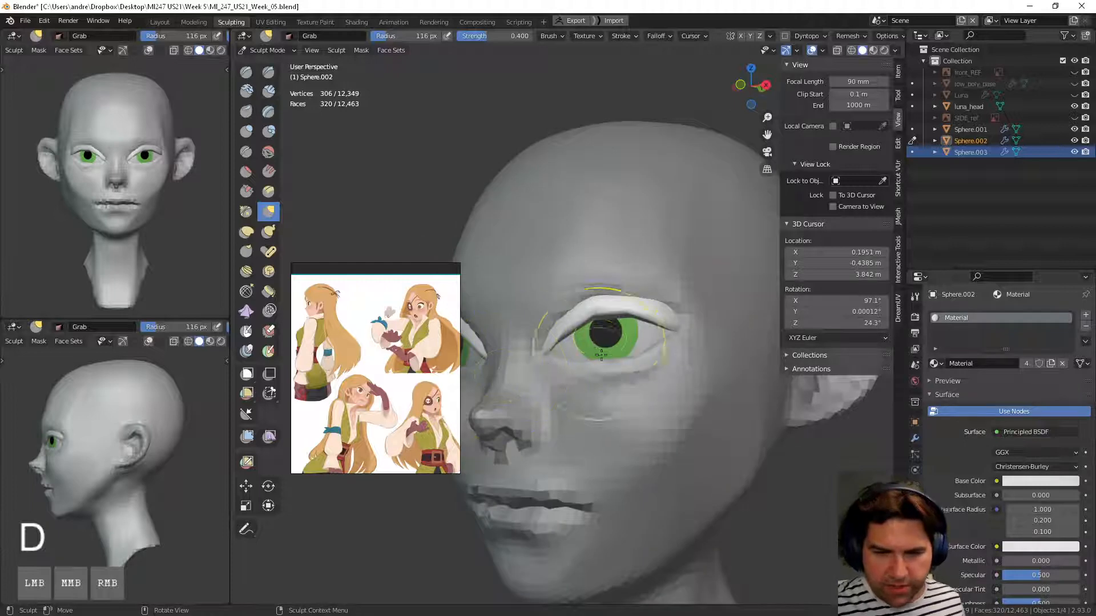
middle_drag(603, 326, 560, 308)
drag(549, 293, 544, 288)
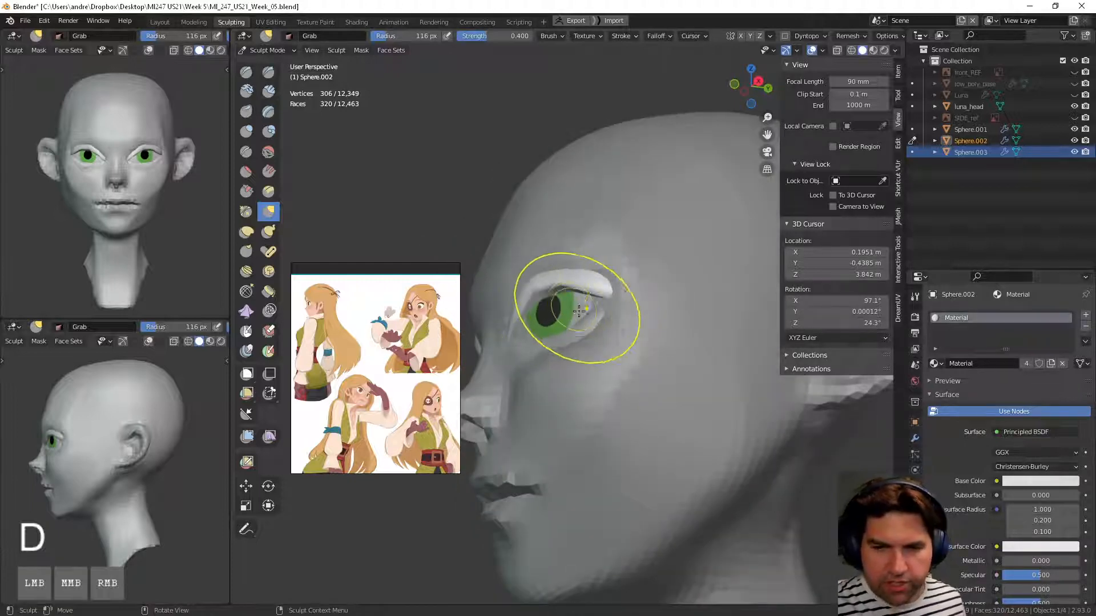
middle_drag(578, 311, 594, 320)
drag(562, 294, 554, 287)
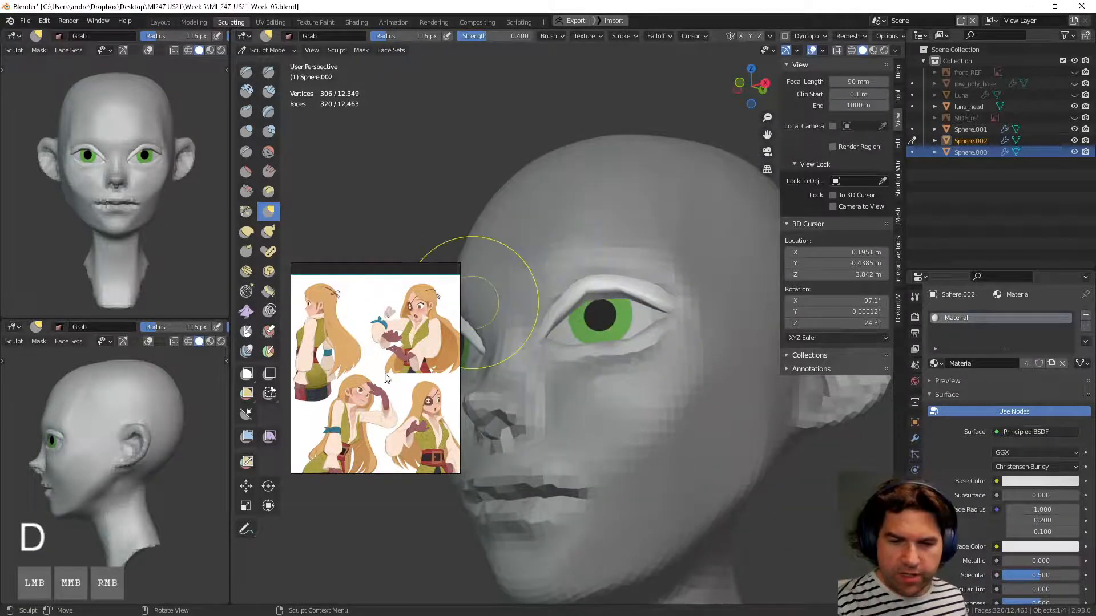
Step: Zoom the reference image in on the eye-patch portrait and adjust the upper eyelid with small Grab strokes to match
middle_drag(385, 378, 280, 376)
scroll(400, 342, up, 4)
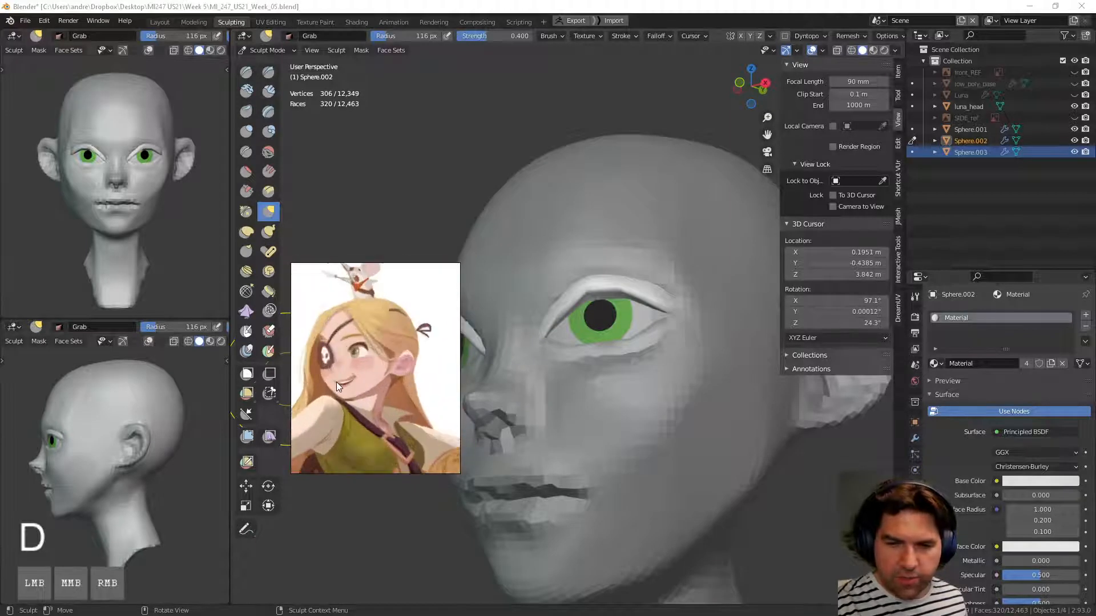
right_click(614, 355)
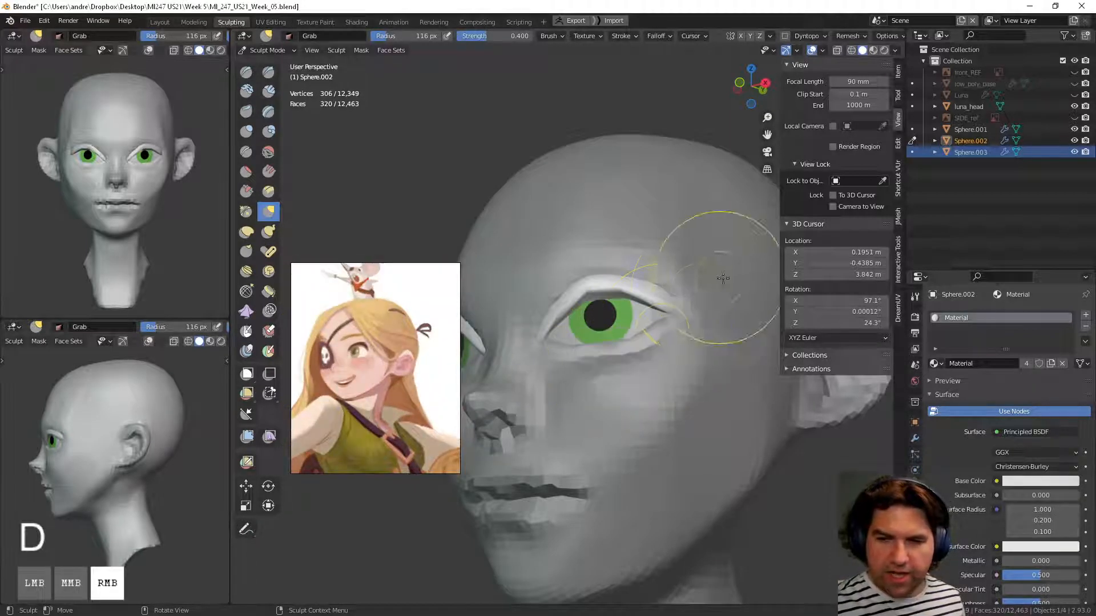
middle_drag(657, 333, 701, 349)
drag(599, 341, 603, 335)
drag(597, 346, 600, 341)
middle_drag(676, 323, 648, 315)
drag(659, 324, 670, 332)
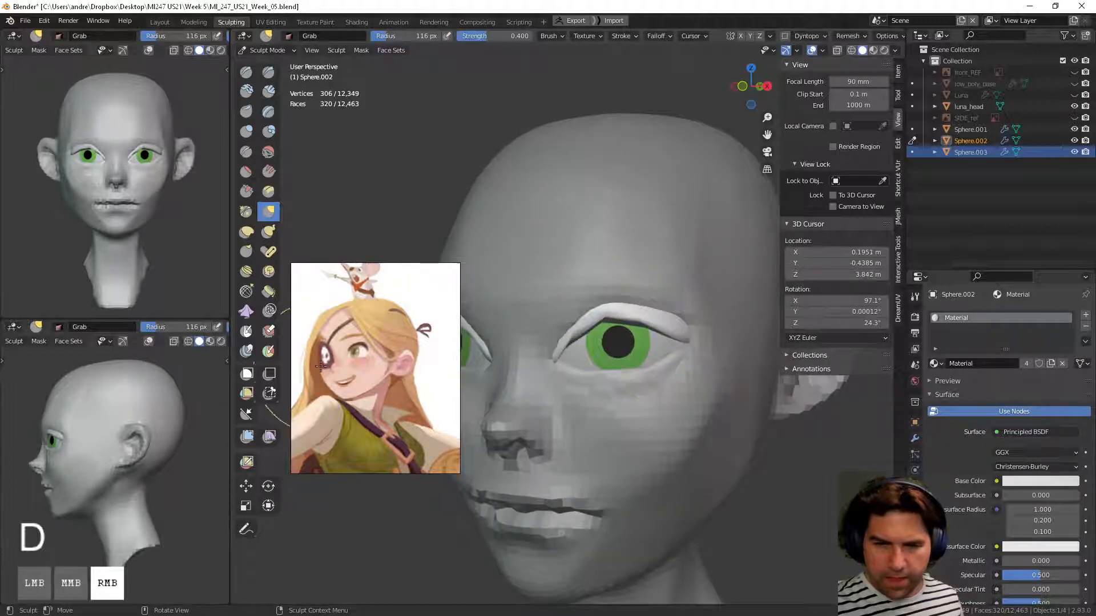
mouse_move(687, 330)
middle_down()
mouse_move(651, 320)
mouse_move(672, 306)
middle_up()
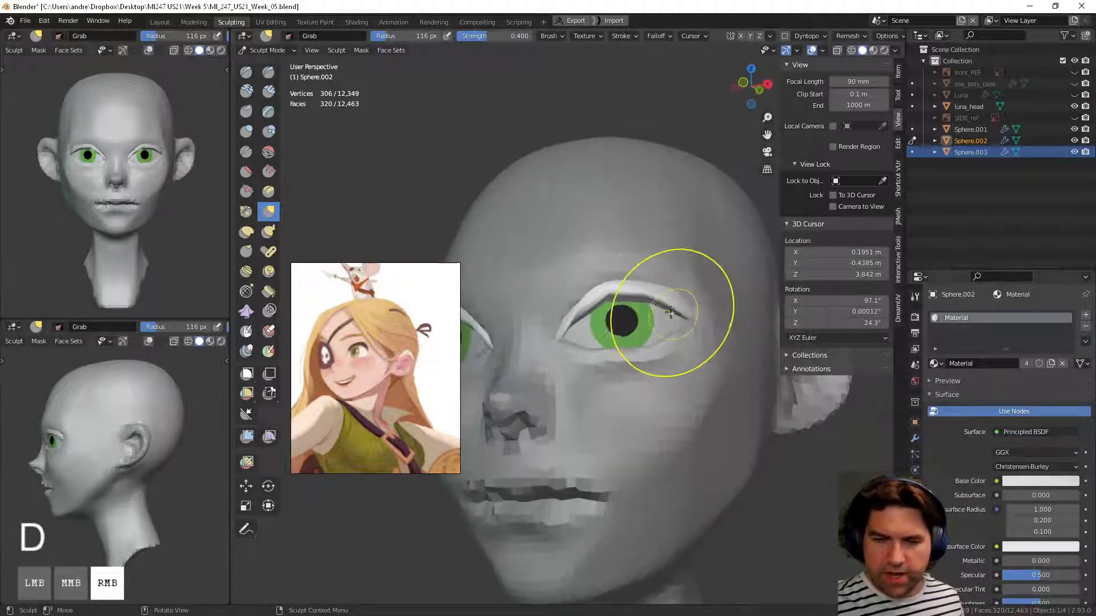
Step: Set the Grab brush radius to 123 px and switch sculpting to the lower eyelid Sphere.003
key(d)
key(f)
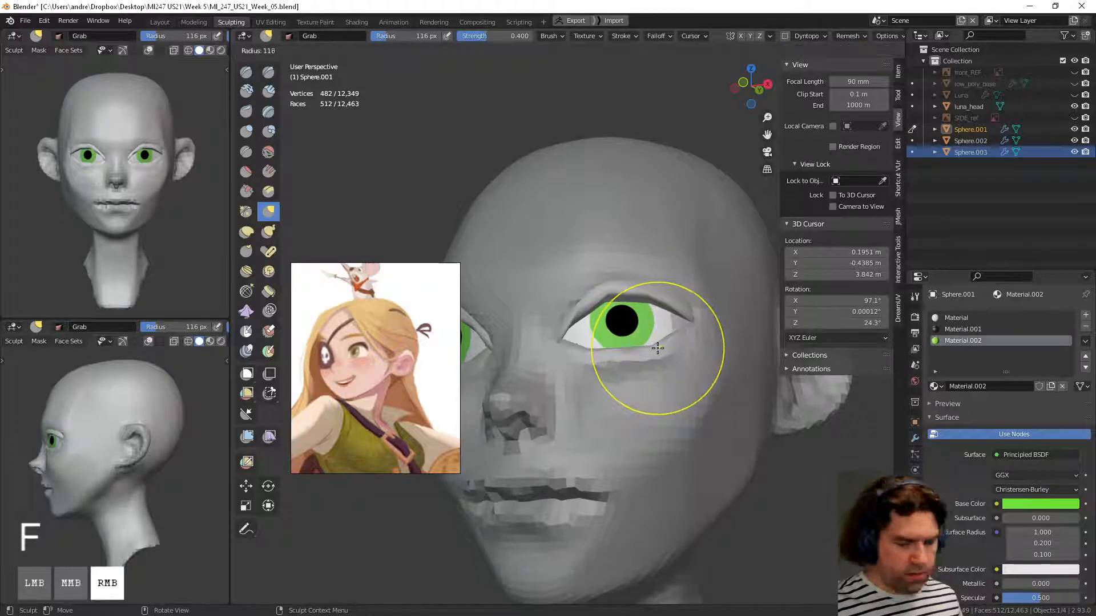
click(666, 378)
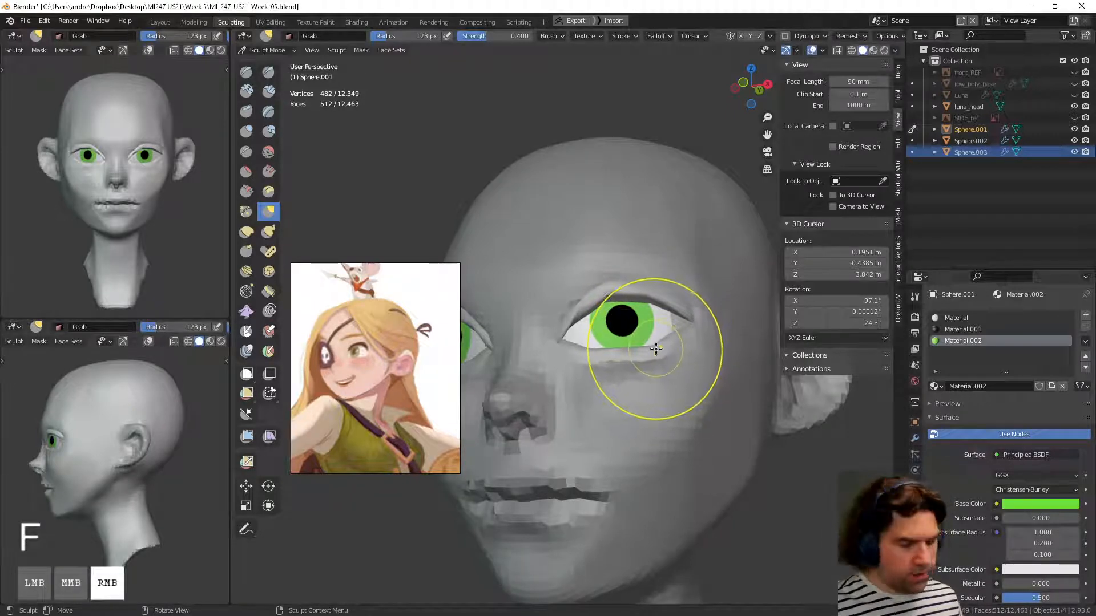
key(d)
mouse_move(660, 357)
middle_down()
mouse_move(663, 378)
mouse_move(656, 365)
mouse_move(588, 367)
mouse_move(667, 291)
middle_up()
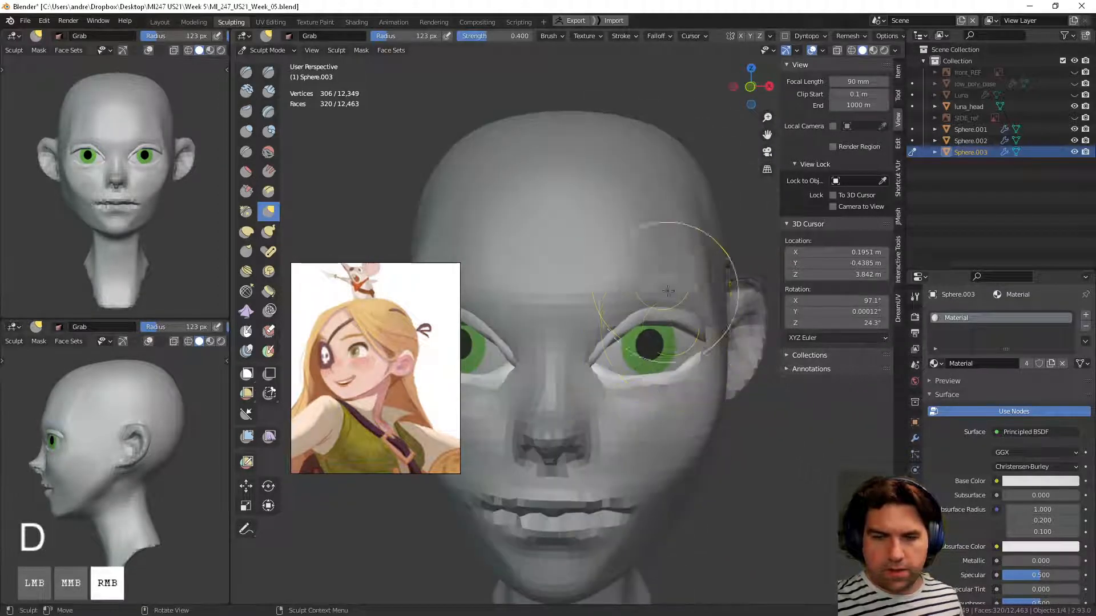
Step: Switch sculpting to luna_head, set the Grab radius to 167 px, and reshape the brow area above the eyes
key(d)
key(f)
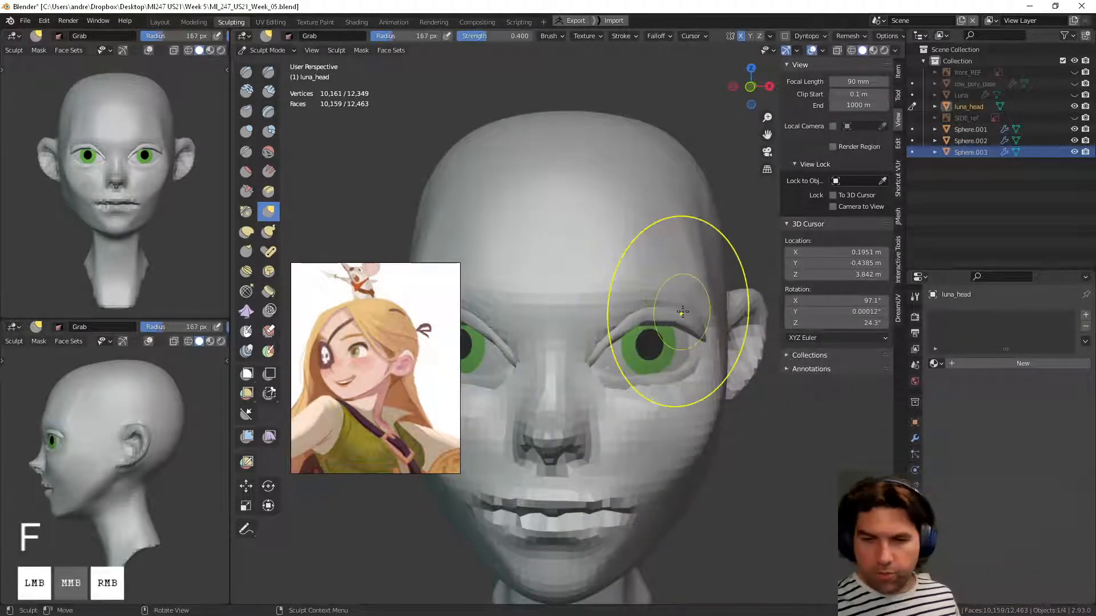
click(559, 320)
middle_drag(598, 293, 599, 306)
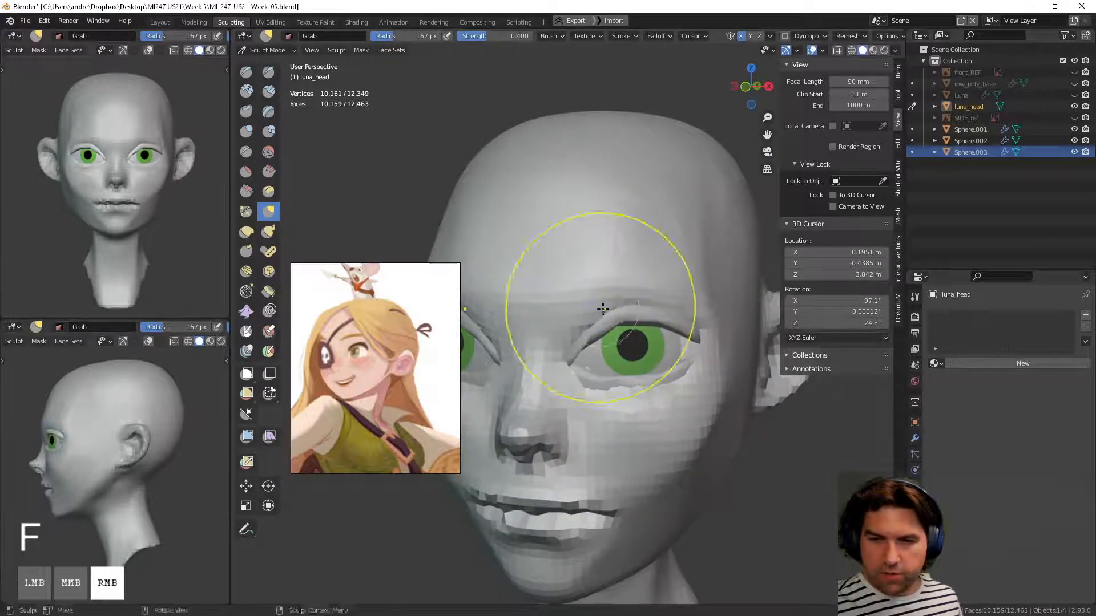
middle_drag(685, 295, 553, 245)
drag(554, 246, 519, 246)
middle_drag(519, 245, 599, 270)
drag(599, 270, 611, 279)
middle_drag(618, 285, 696, 302)
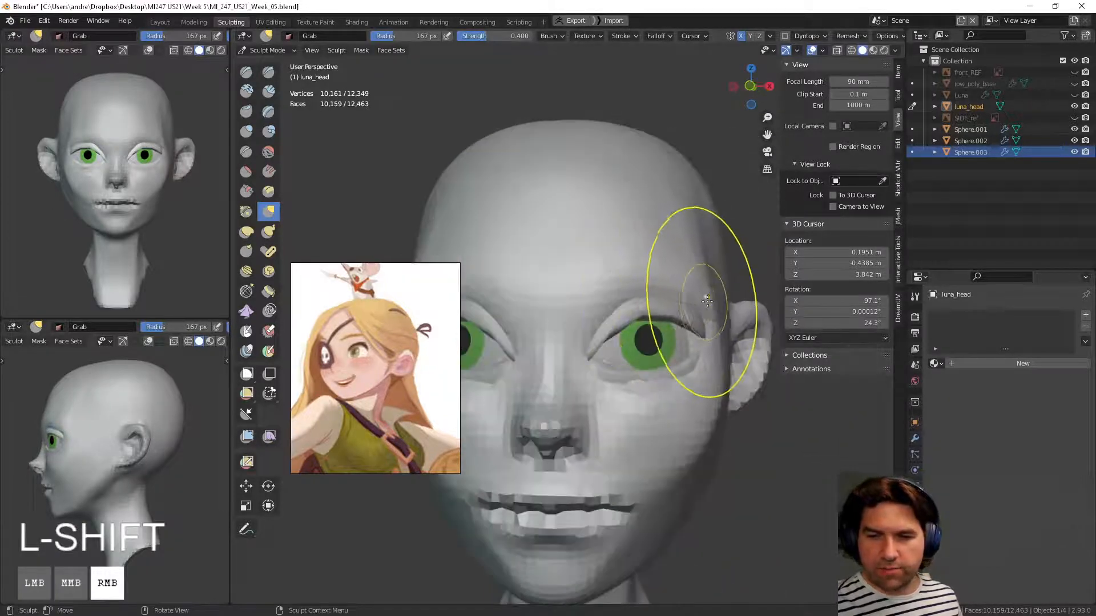
Step: Switch to the upper eyelid Sphere.002, lift its outer part with the Grab brush and check the whole face
key(d)
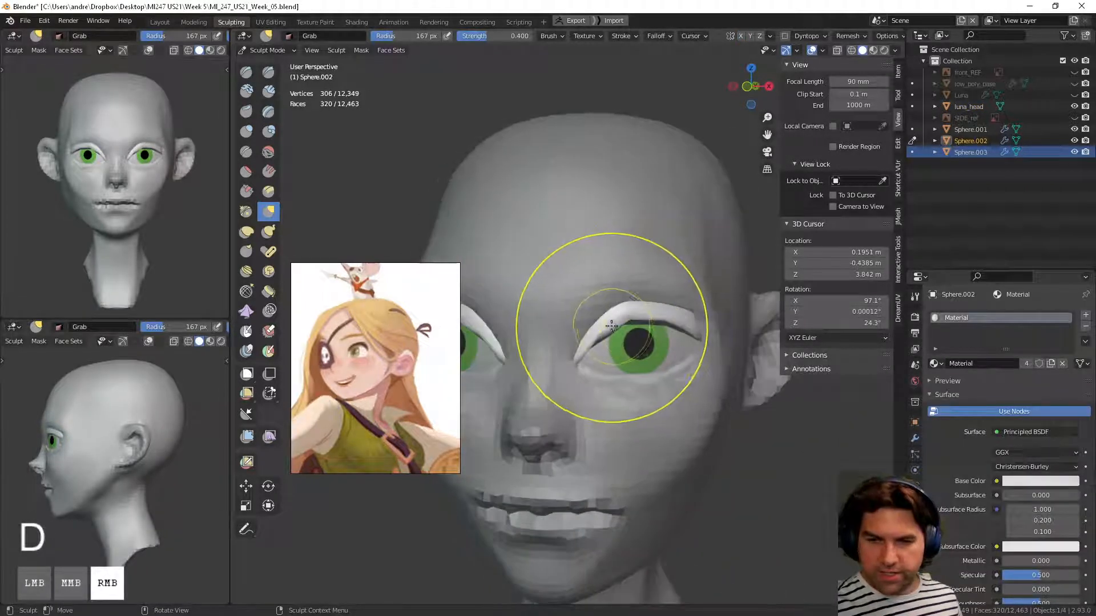
mouse_move(617, 326)
mouse_down()
mouse_move(608, 311)
mouse_move(676, 313)
mouse_up()
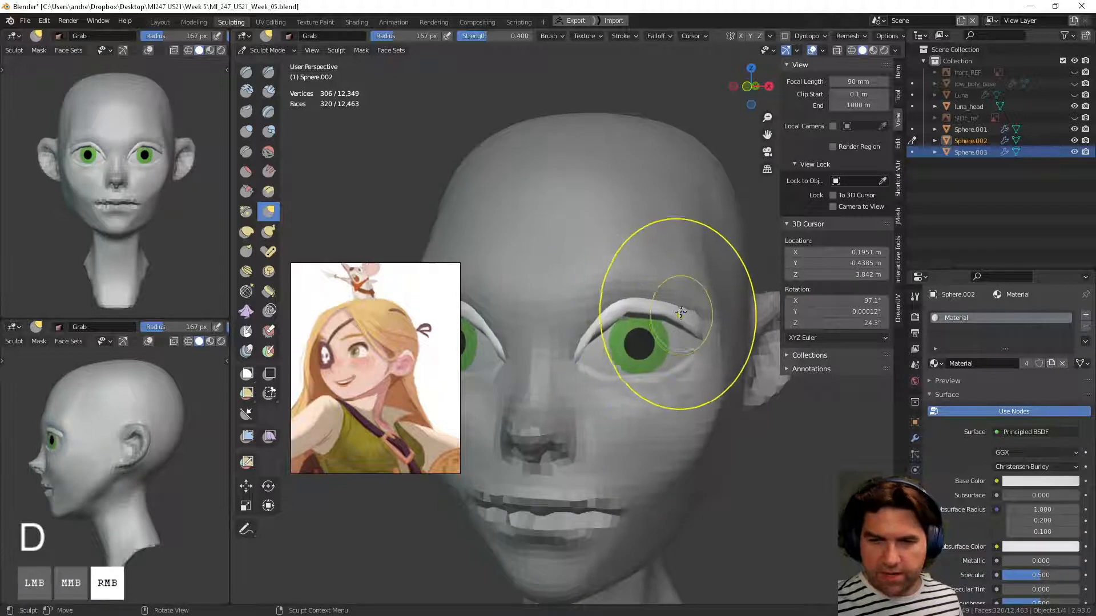
mouse_move(637, 314)
middle_down()
mouse_move(568, 279)
mouse_move(514, 294)
mouse_move(681, 328)
mouse_move(671, 501)
mouse_move(679, 492)
middle_up()
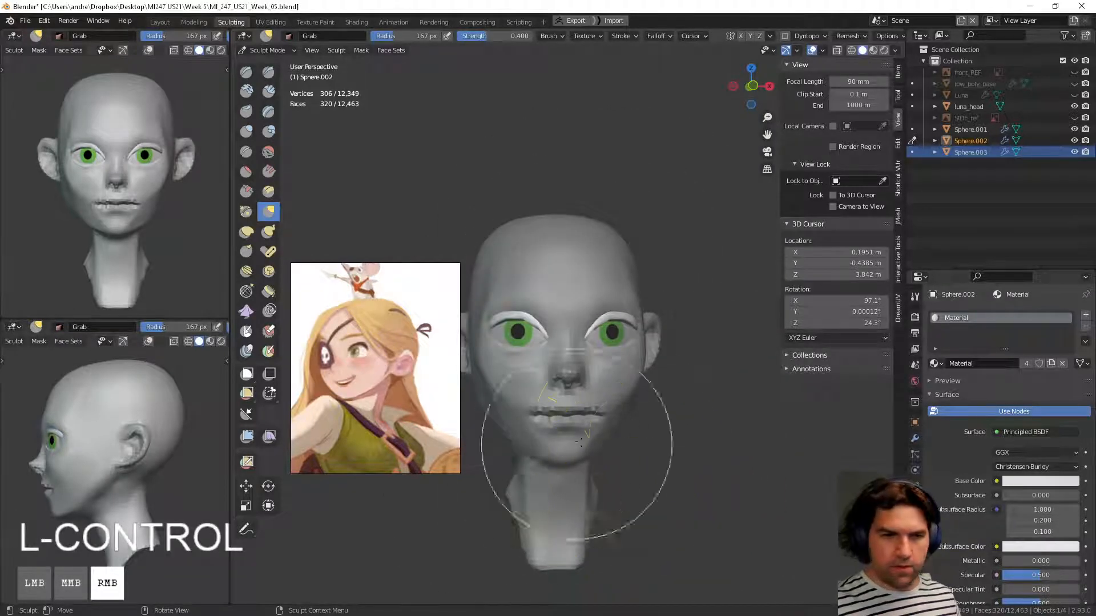
mouse_move(609, 379)
middle_down()
mouse_move(592, 428)
mouse_move(622, 360)
mouse_move(535, 354)
mouse_move(566, 314)
mouse_move(661, 333)
mouse_move(678, 364)
middle_up()
key(d)
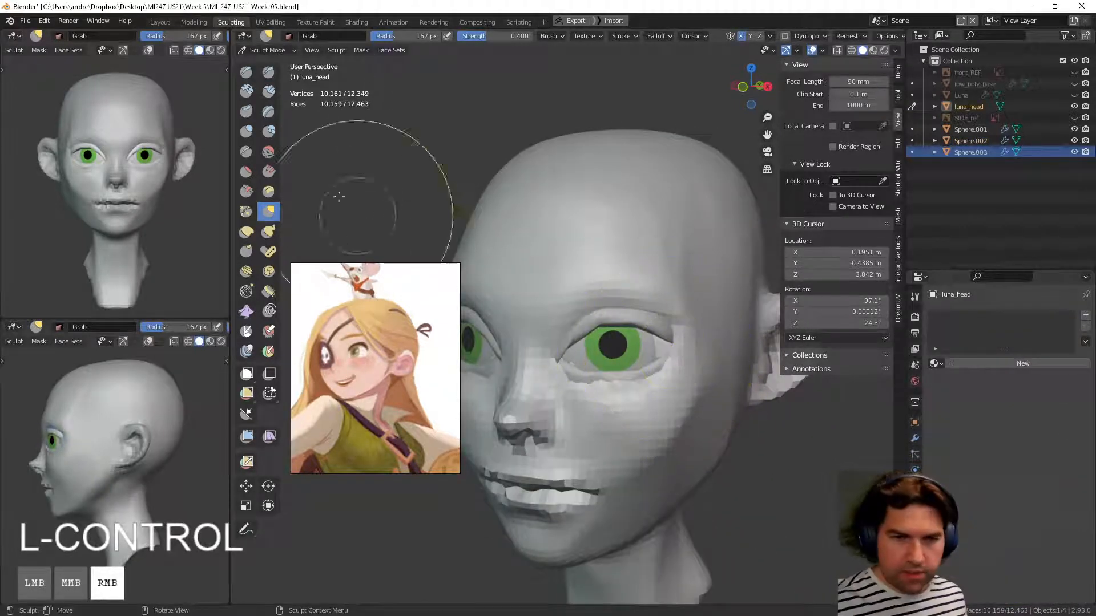
click(268, 72)
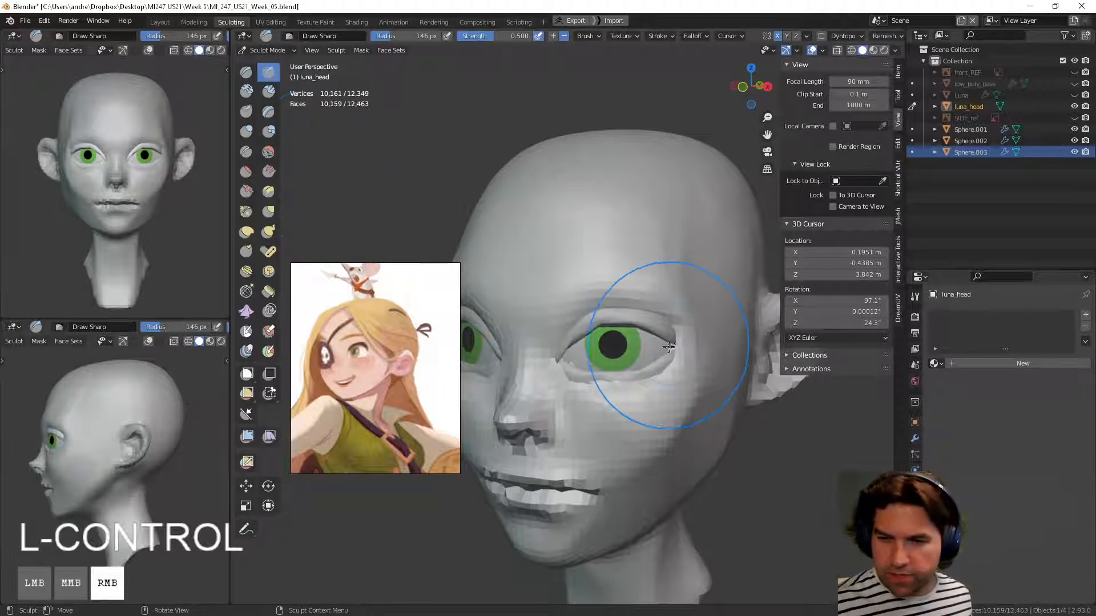
middle_drag(668, 346, 658, 340)
middle_drag(679, 337, 640, 392)
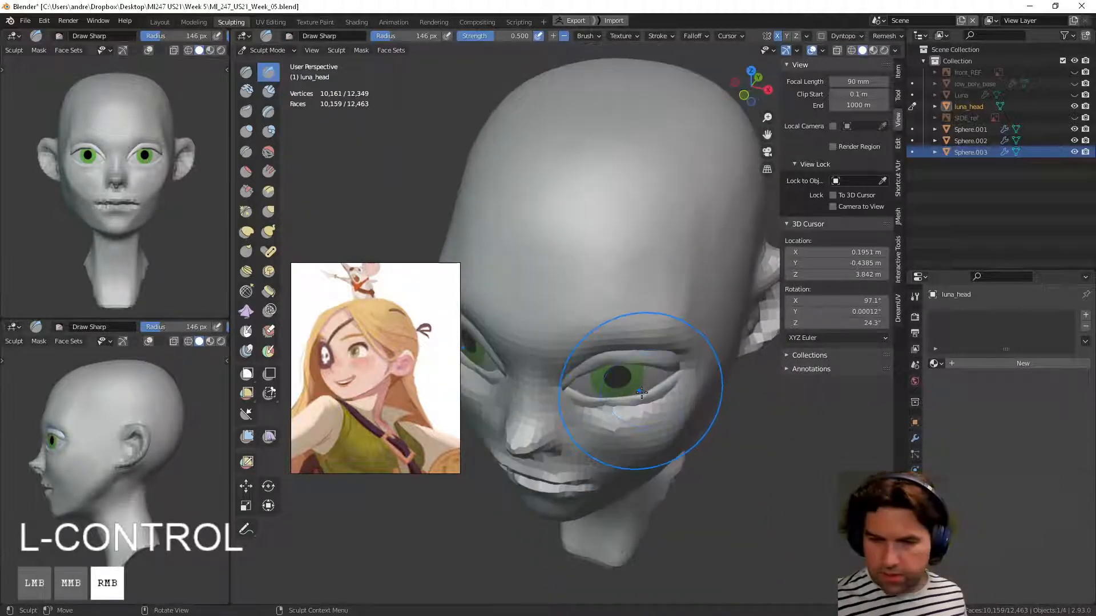
key(d)
key(f)
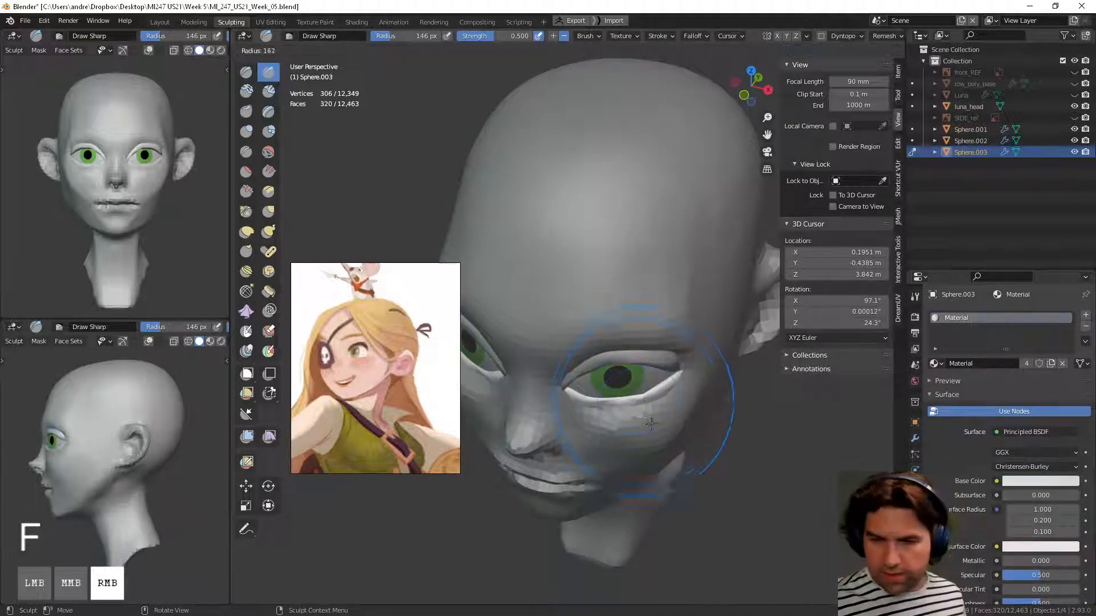
click(636, 415)
key(g)
Step: In Object Mode, select both eyelid shells and luna_head, leaving out the eyeball, and join them into luna_head
mouse_move(626, 400)
middle_down()
mouse_move(673, 408)
mouse_move(699, 371)
mouse_move(598, 322)
mouse_move(590, 376)
mouse_move(611, 421)
middle_up()
key(ctrl+Tab)
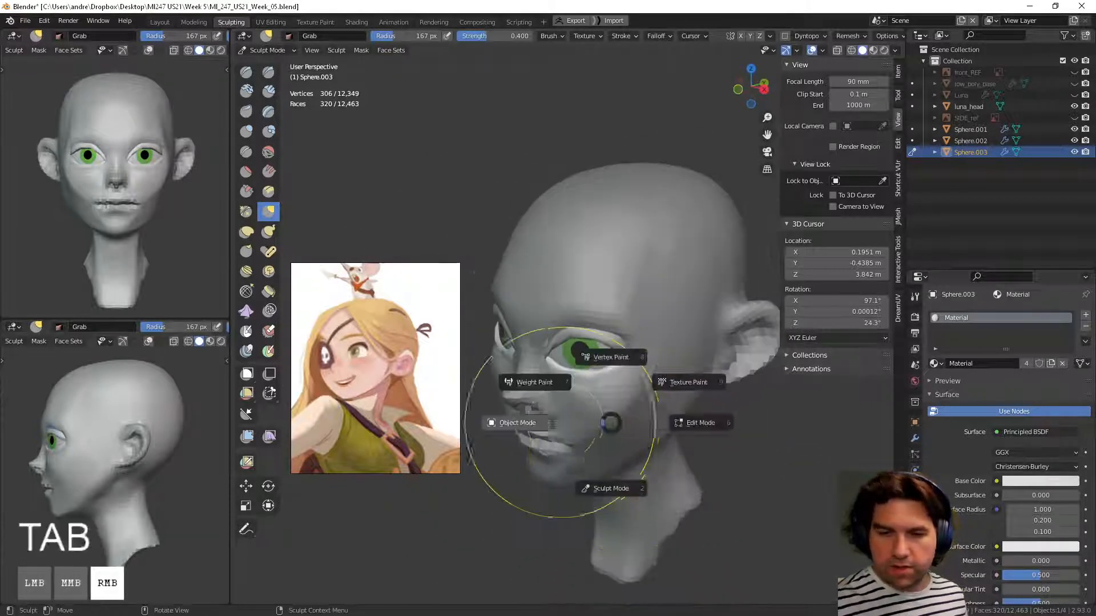
click(519, 421)
middle_drag(519, 422, 597, 410)
shift+click(624, 320)
shift+click(660, 403)
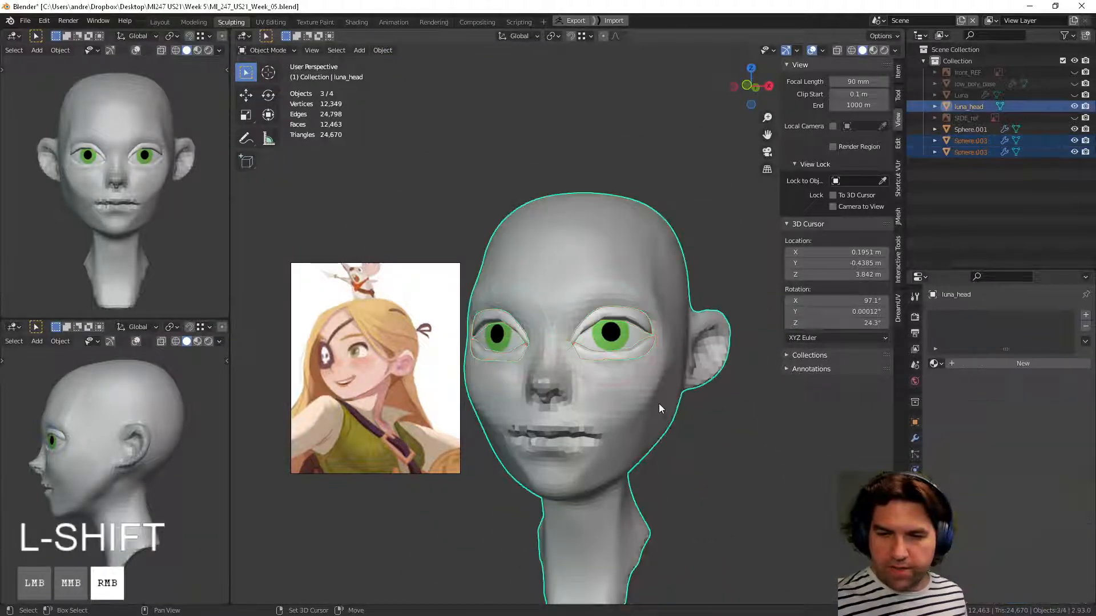
click(1074, 130)
click(1074, 129)
middle_drag(710, 435, 619, 413)
key(ctrl+j)
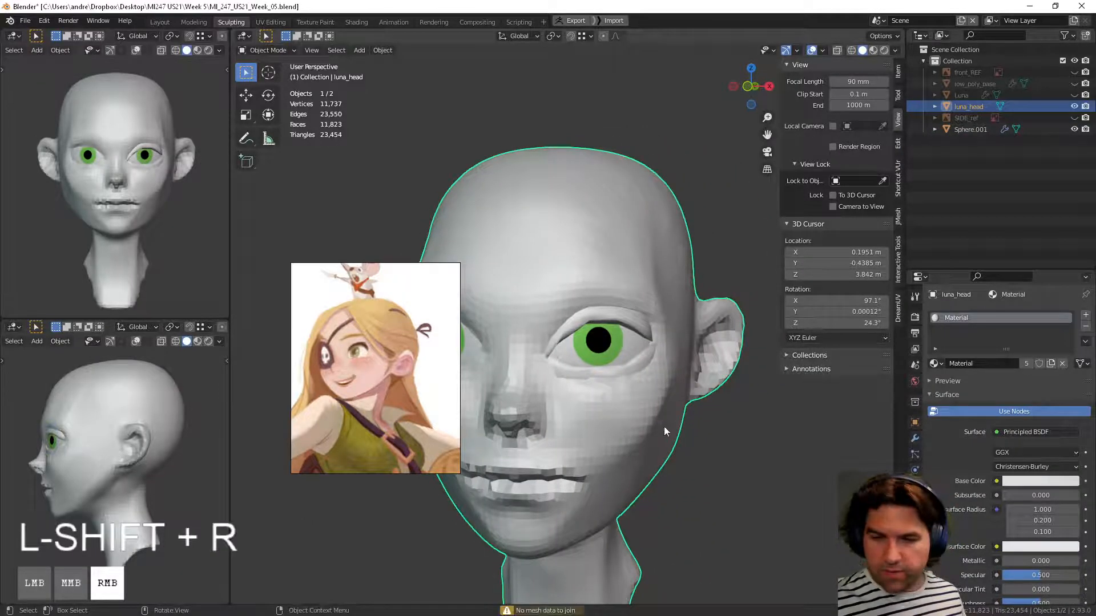
Step: Enter Sculpt Mode on luna_head, set the voxel size to about 0.0105 and voxel-remesh the joined head
key(Tab)
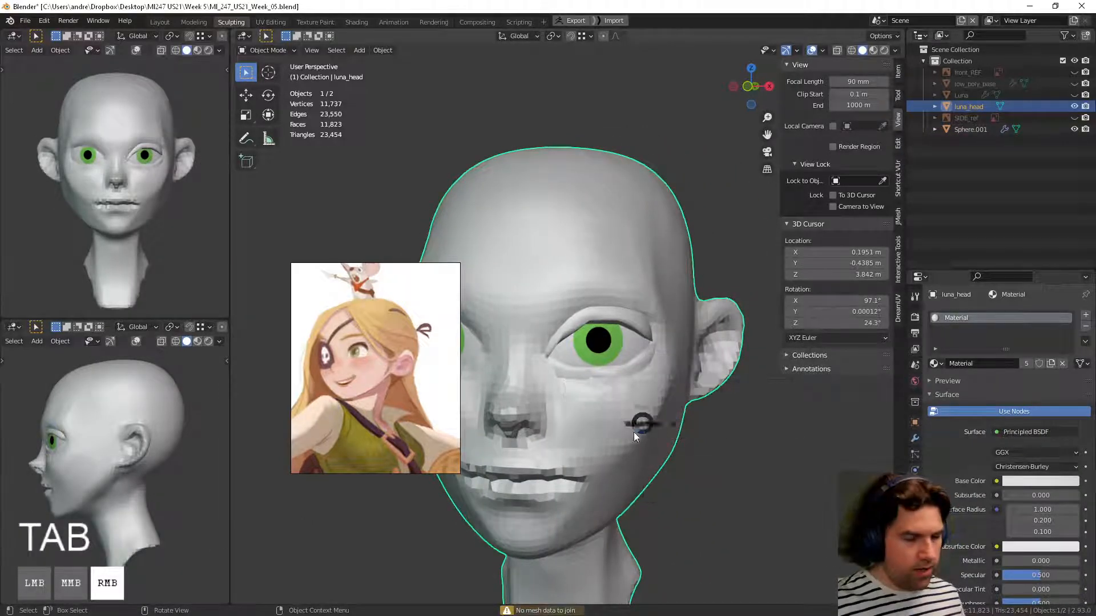
key(Tab)
click(645, 499)
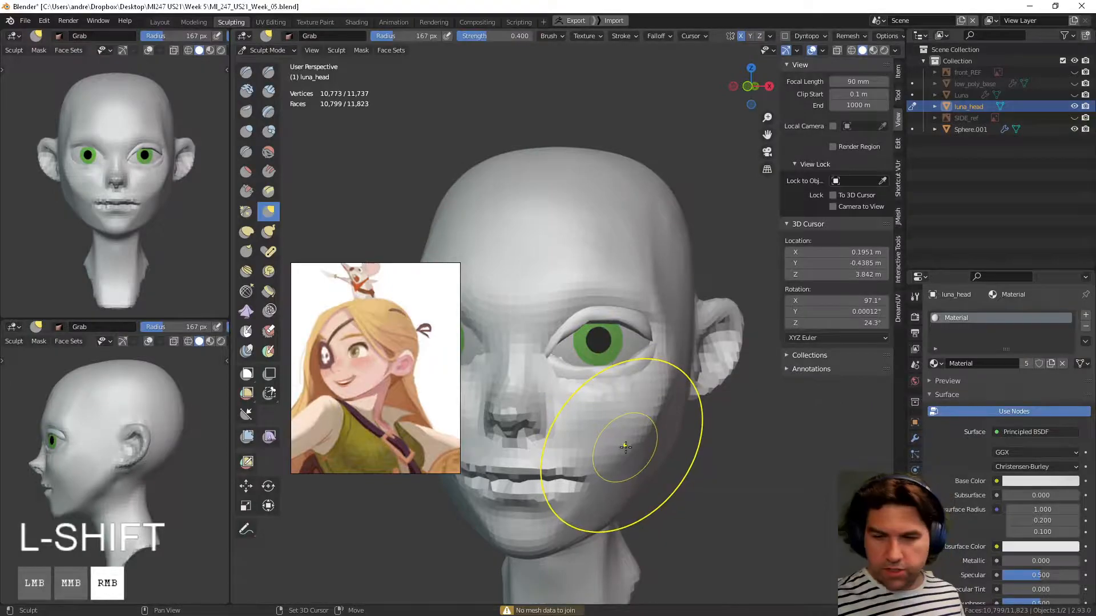
key(r)
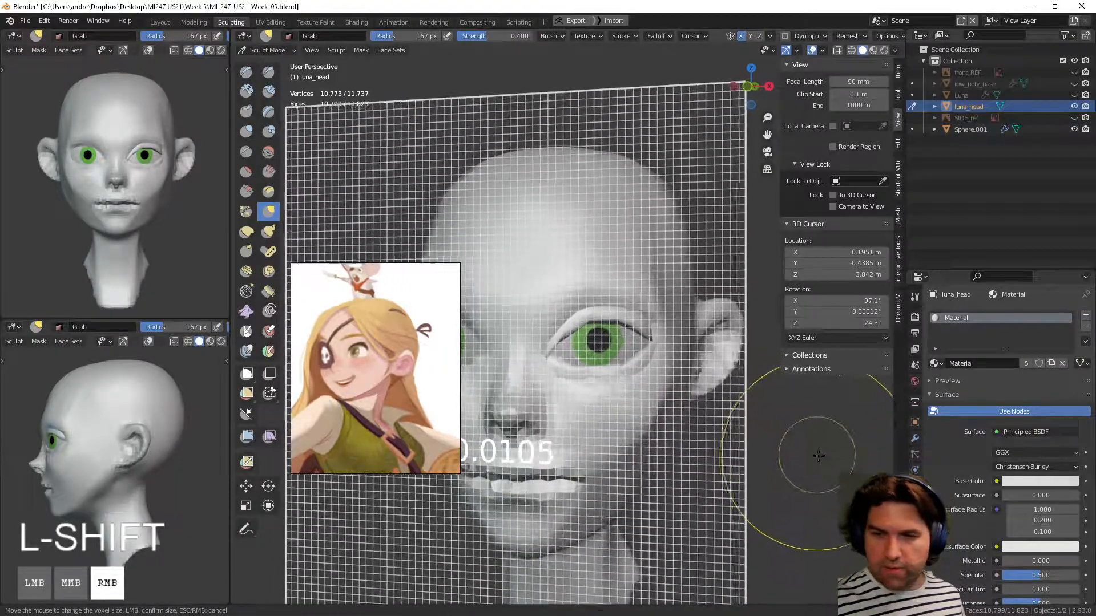
click(818, 456)
key(ctrl+r)
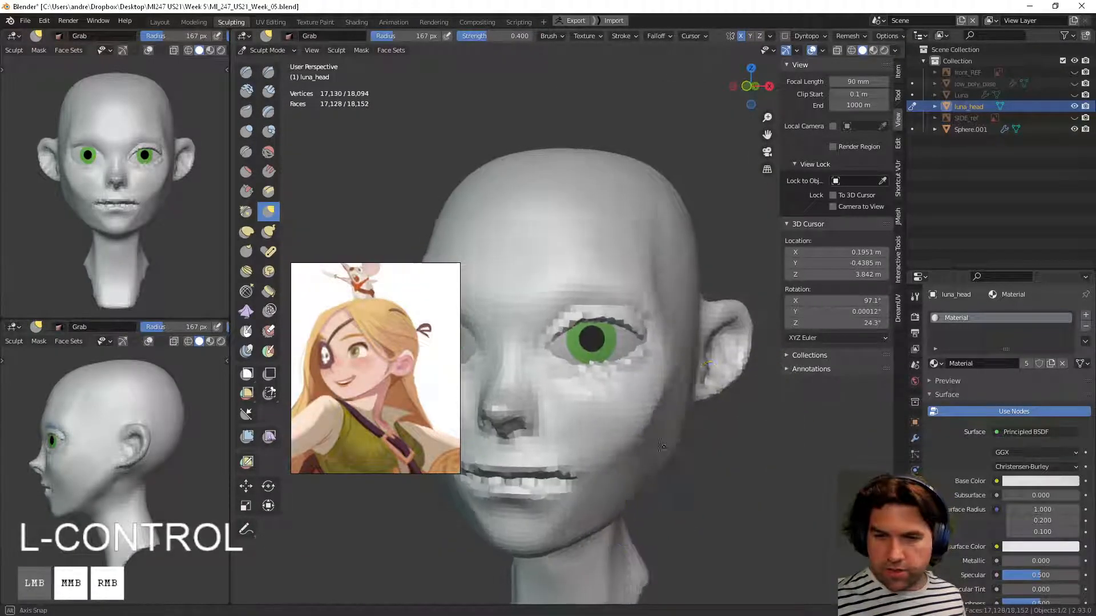
Step: Undo the last voxel remesh, choose a finer voxel size and remesh luna_head again
mouse_move(661, 447)
middle_down()
mouse_move(604, 440)
mouse_move(678, 443)
middle_up()
key(ctrl+z)
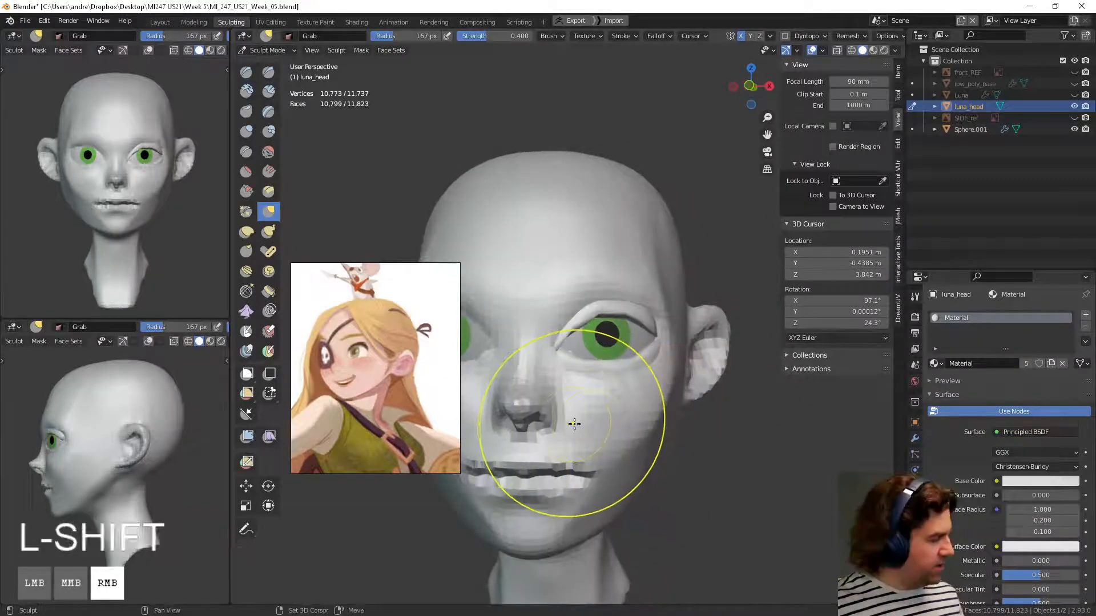
key(shift+r)
click(795, 461)
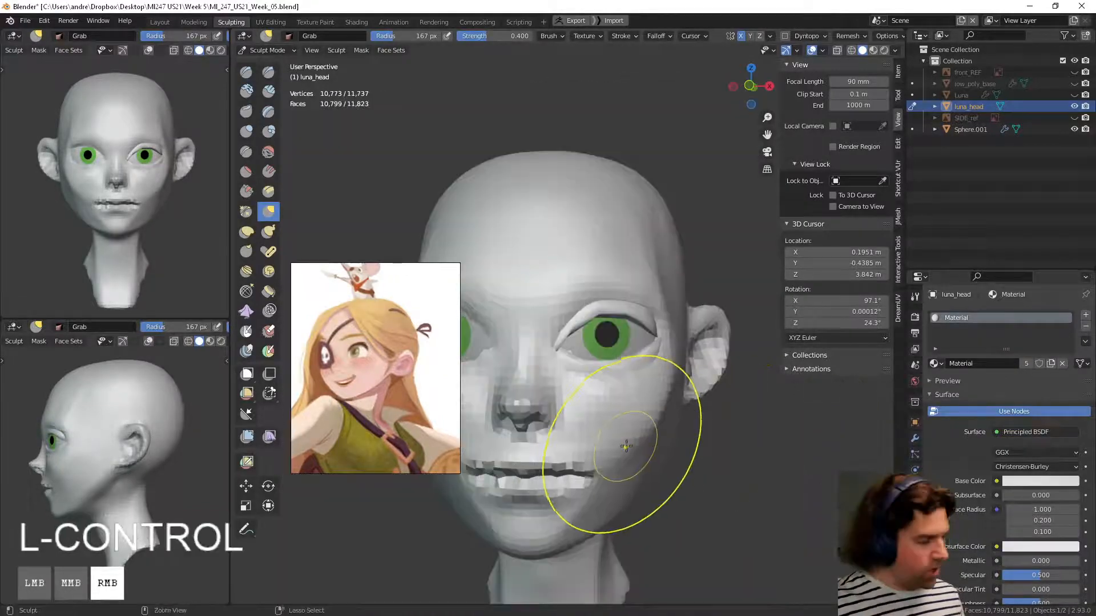
key(ctrl+r)
mouse_move(626, 445)
middle_down()
mouse_move(661, 440)
mouse_move(634, 428)
mouse_move(672, 402)
mouse_move(642, 448)
mouse_move(645, 419)
mouse_move(620, 408)
middle_up()
ctrl+middle_drag(656, 414, 695, 487)
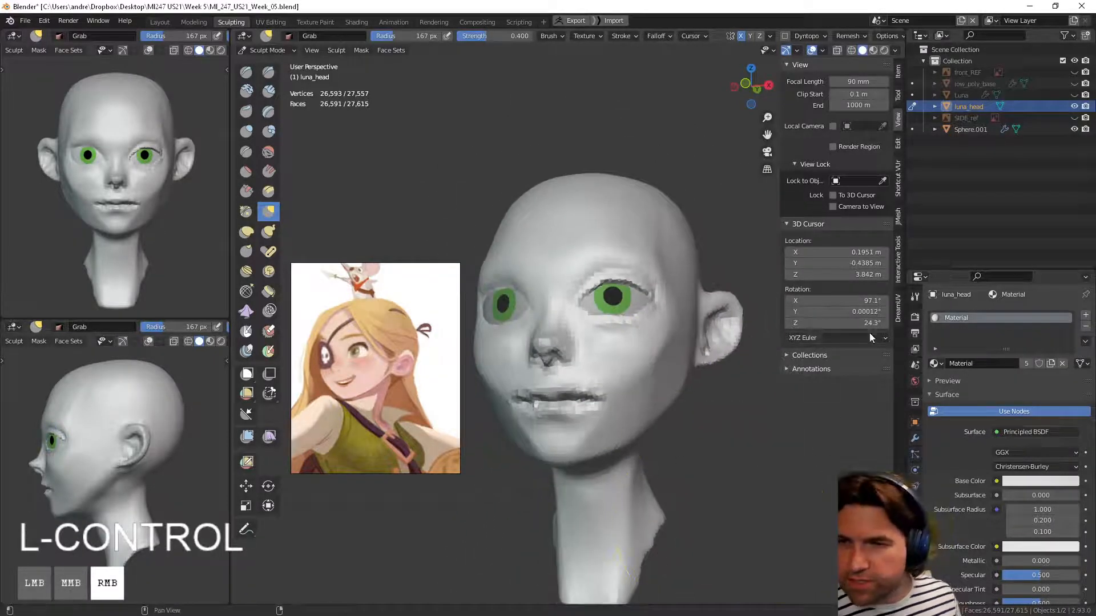
Step: Symmetrize the luna_head sculpt in the +X to -X direction and check the mirrored face
click(915, 441)
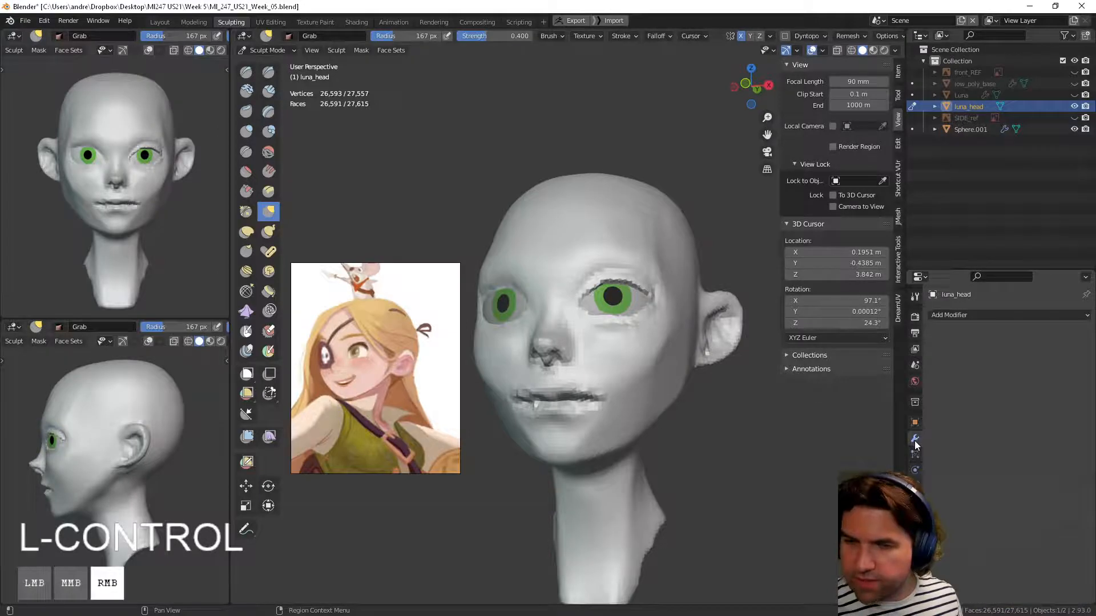
click(897, 97)
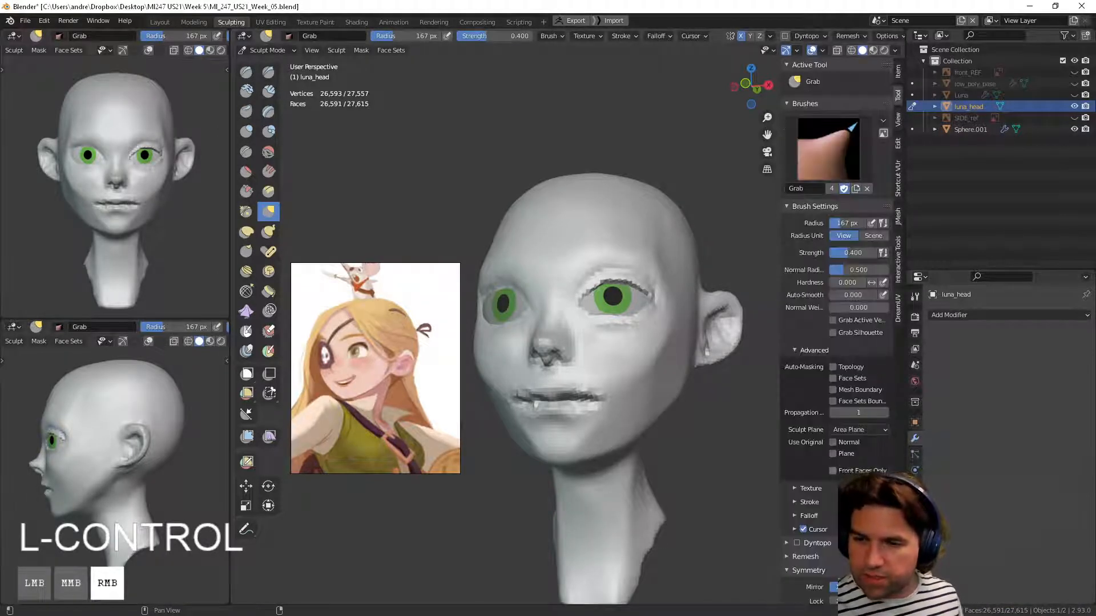
scroll(842, 388, down, 4)
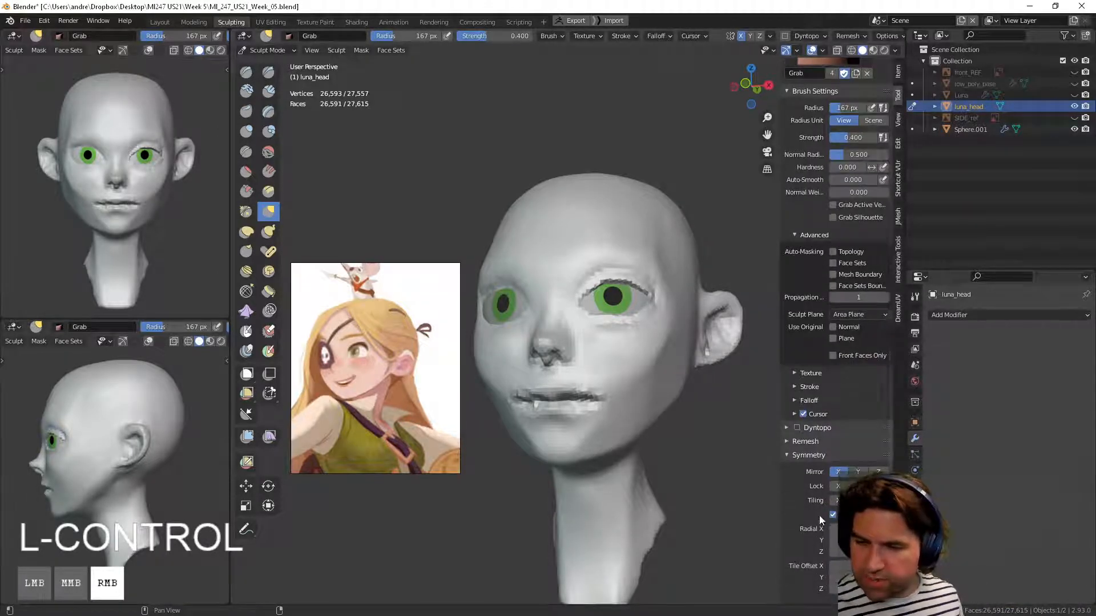
scroll(820, 520, down, 4)
click(828, 521)
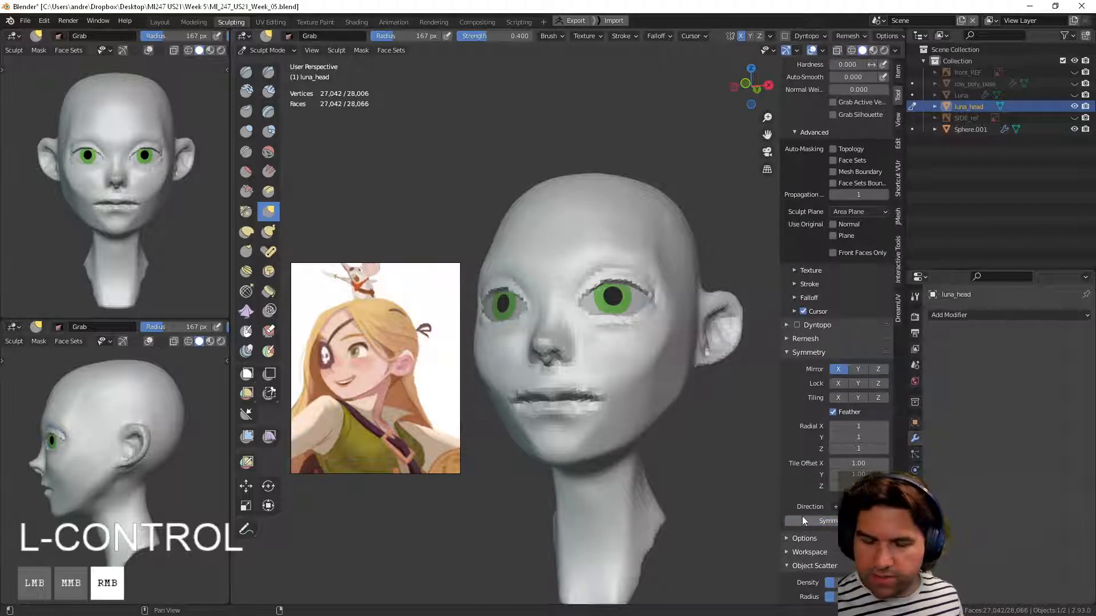
middle_drag(639, 513, 663, 509)
ctrl+middle_drag(666, 448, 651, 416)
ctrl+middle_drag(650, 416, 662, 365)
shift+middle_drag(662, 365, 689, 410)
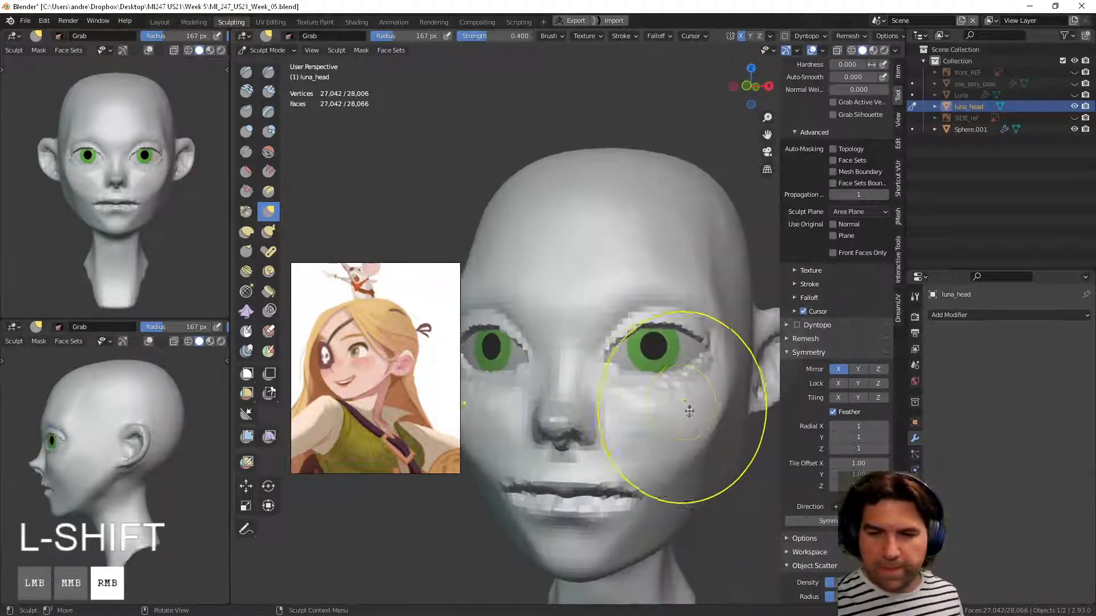
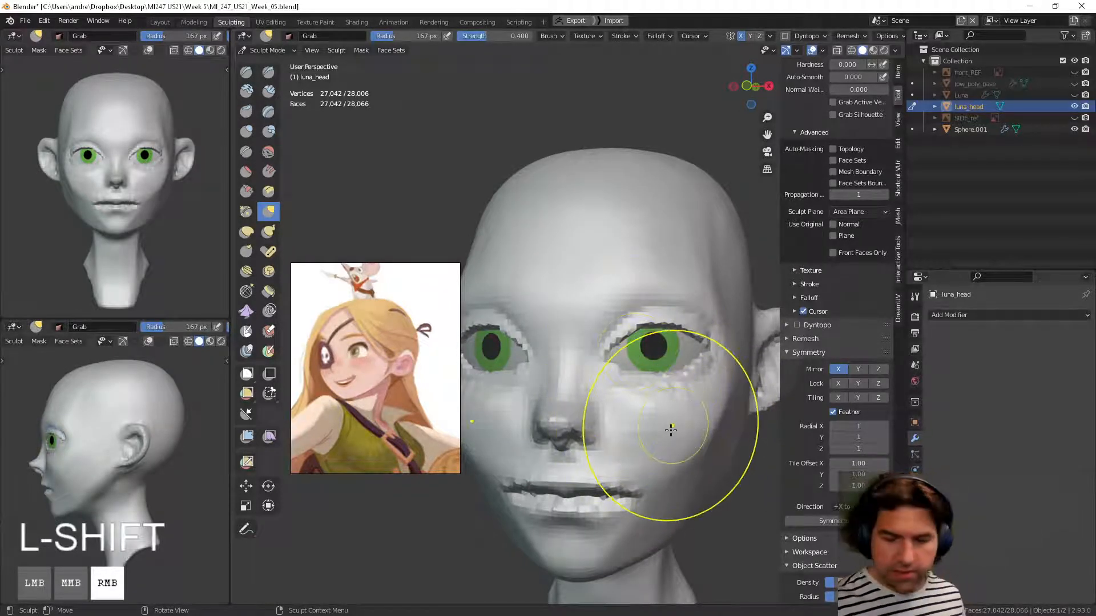
Step: Reduce the Grab brush radius to 73 px for work around the eye
key(f)
click(655, 426)
middle_drag(687, 423, 675, 428)
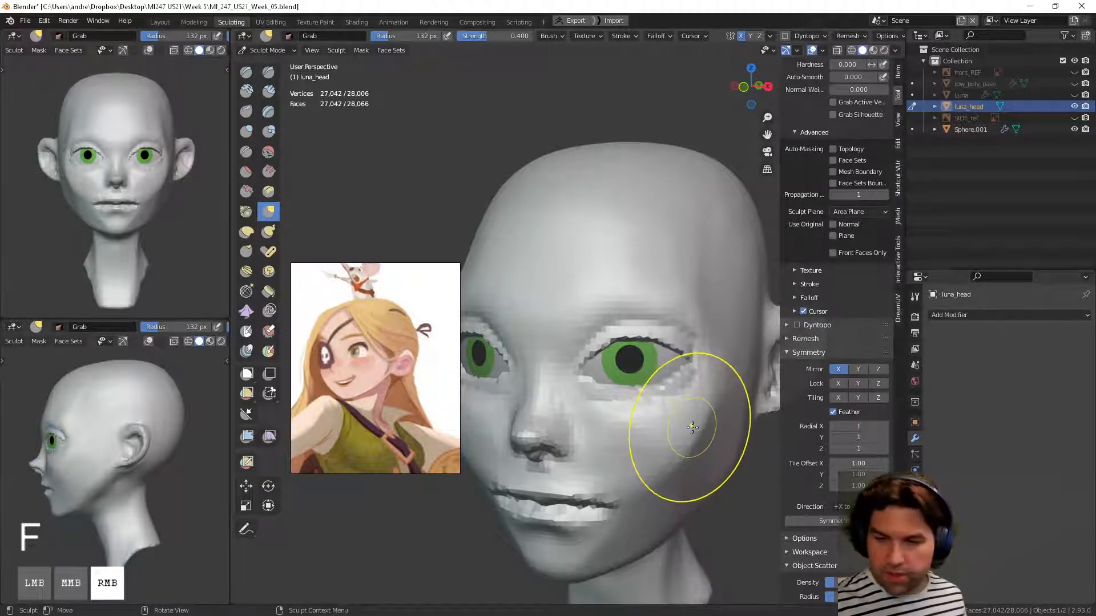
key(f)
click(656, 428)
click(668, 430)
middle_drag(628, 365, 611, 338)
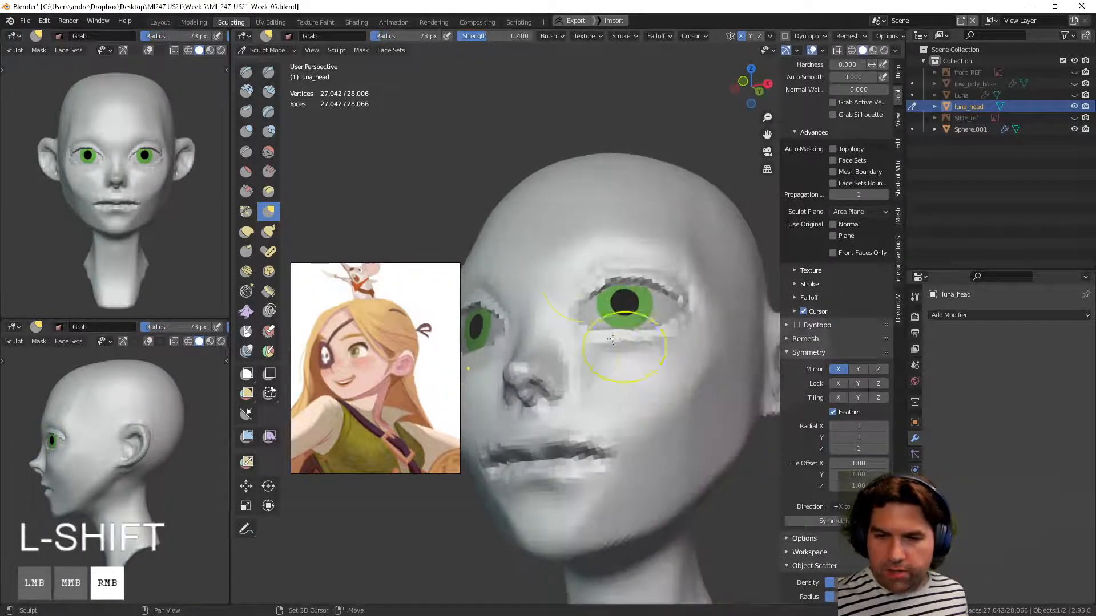
Step: Try smoothing the blocky eyelid edges around the eye, undoing the strokes
mouse_move(582, 288)
shift+mouse_down()
mouse_move(631, 264)
mouse_move(679, 271)
shift+mouse_up()
key(ctrl+z)
mouse_move(673, 354)
middle_down()
mouse_move(662, 370)
mouse_move(678, 379)
middle_up()
key(ctrl+z)
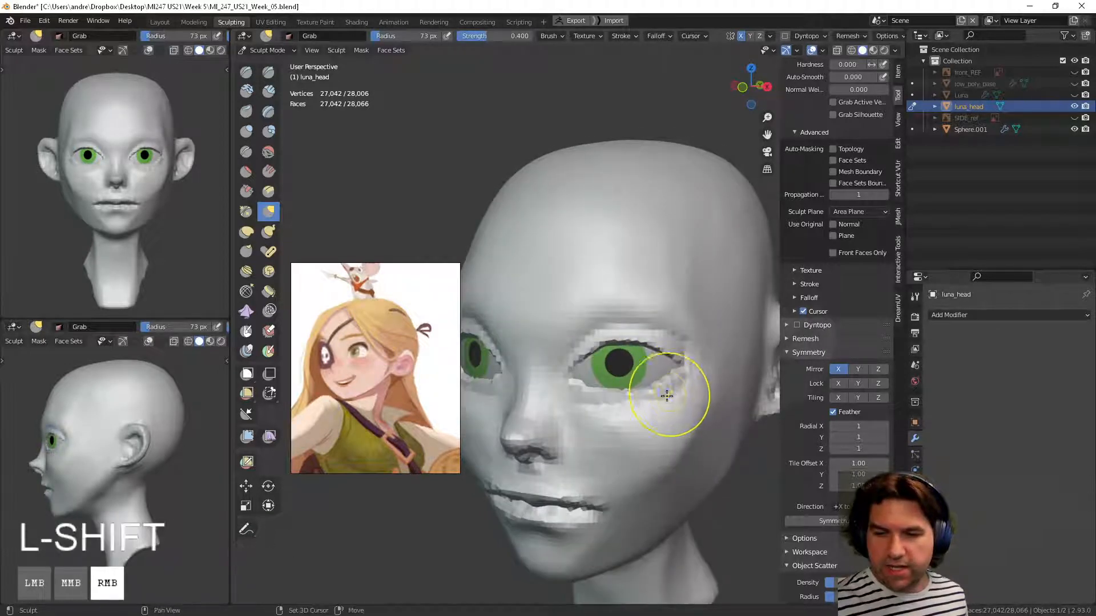
middle_drag(565, 442, 686, 426)
key(ctrl+z)
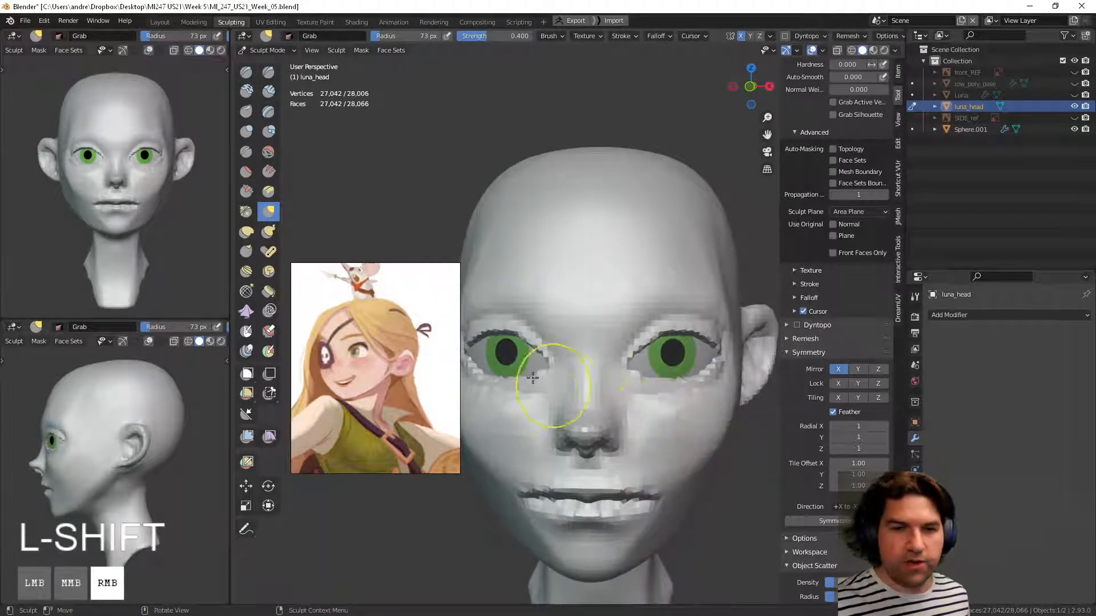
mouse_move(481, 259)
middle_down()
mouse_move(643, 391)
mouse_move(618, 391)
mouse_move(618, 369)
middle_up()
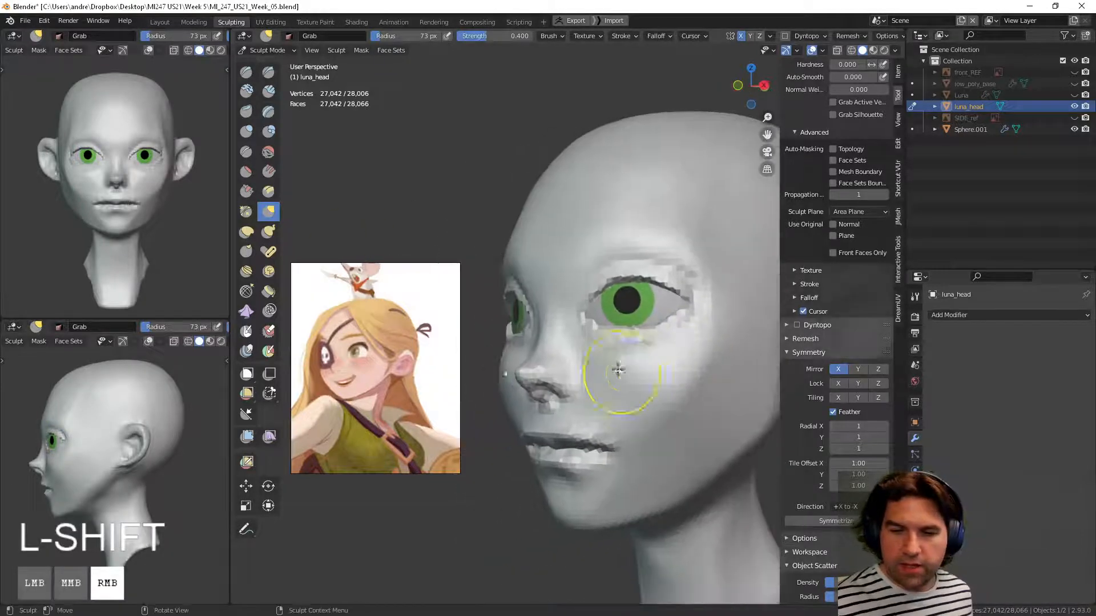
Step: Switch to the Draw Sharp brush and set its radius to 62 px
click(268, 91)
middle_drag(575, 293, 572, 333)
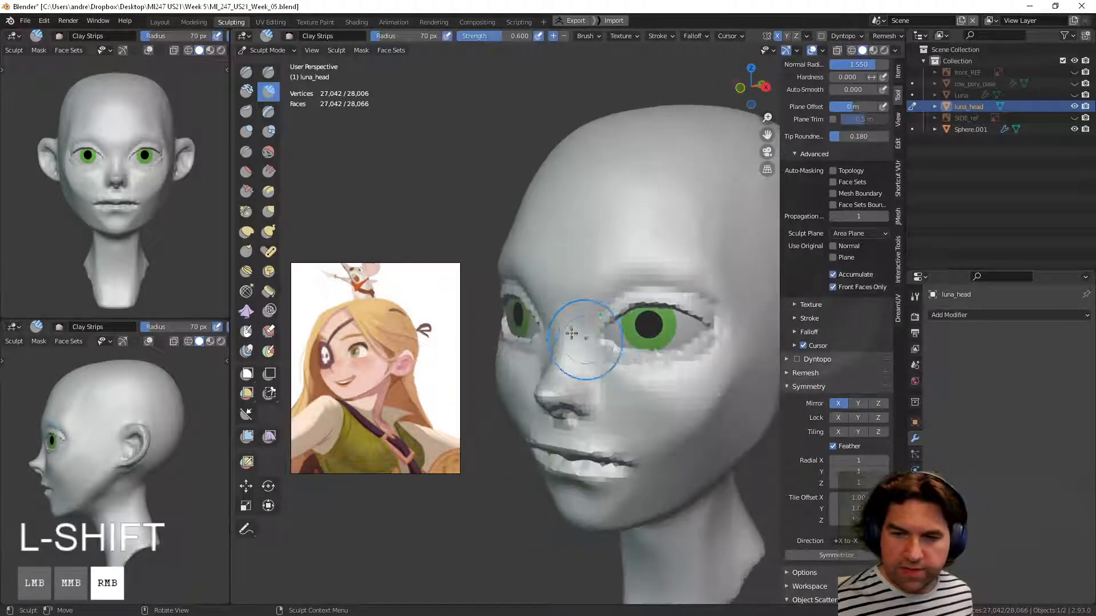
click(267, 75)
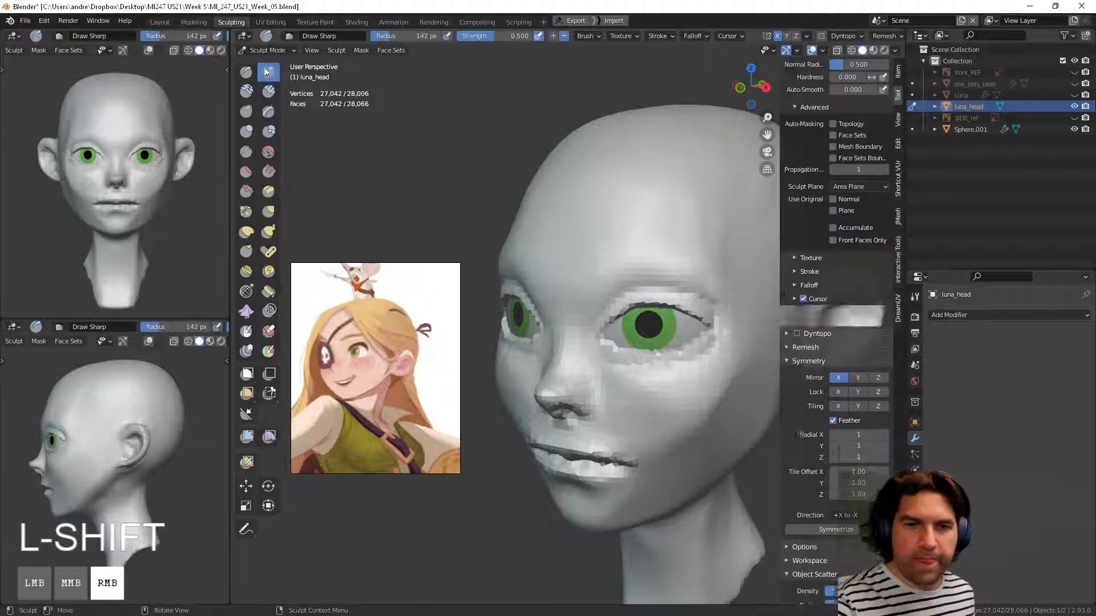
key(f)
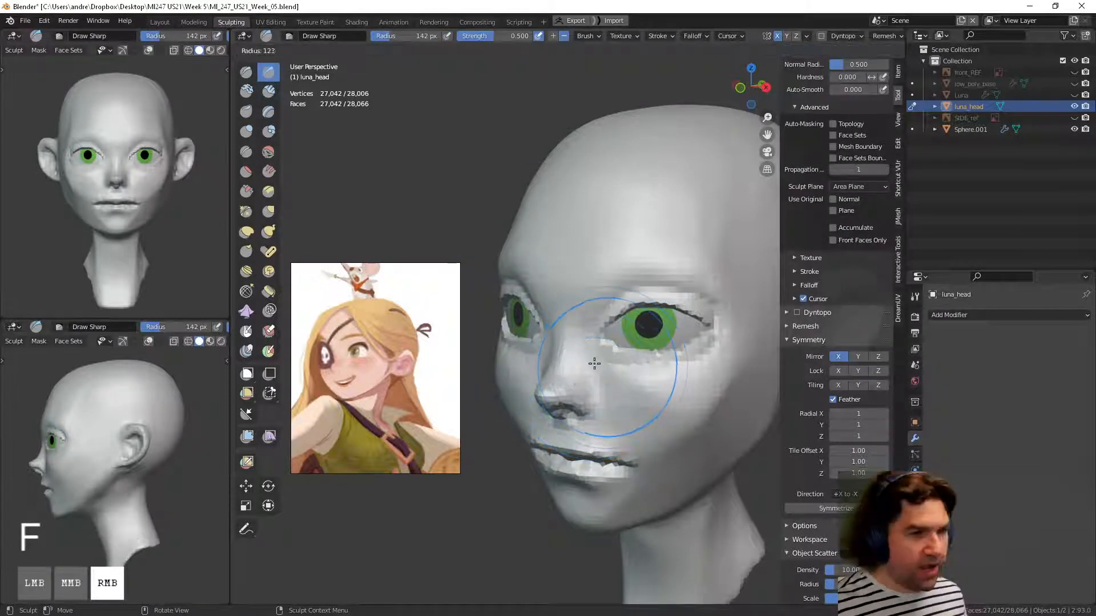
click(571, 358)
middle_drag(572, 360, 596, 386)
Step: Carve beside the inner eye corner with Draw Sharp and apply inverted strokes along the upper eyelid crease
drag(605, 308, 608, 365)
middle_drag(608, 369, 656, 379)
middle_drag(628, 302, 641, 296)
mouse_move(638, 299)
ctrl+mouse_down()
mouse_move(679, 252)
mouse_move(693, 265)
ctrl+mouse_up()
middle_drag(711, 294, 683, 306)
ctrl+drag(609, 308, 674, 275)
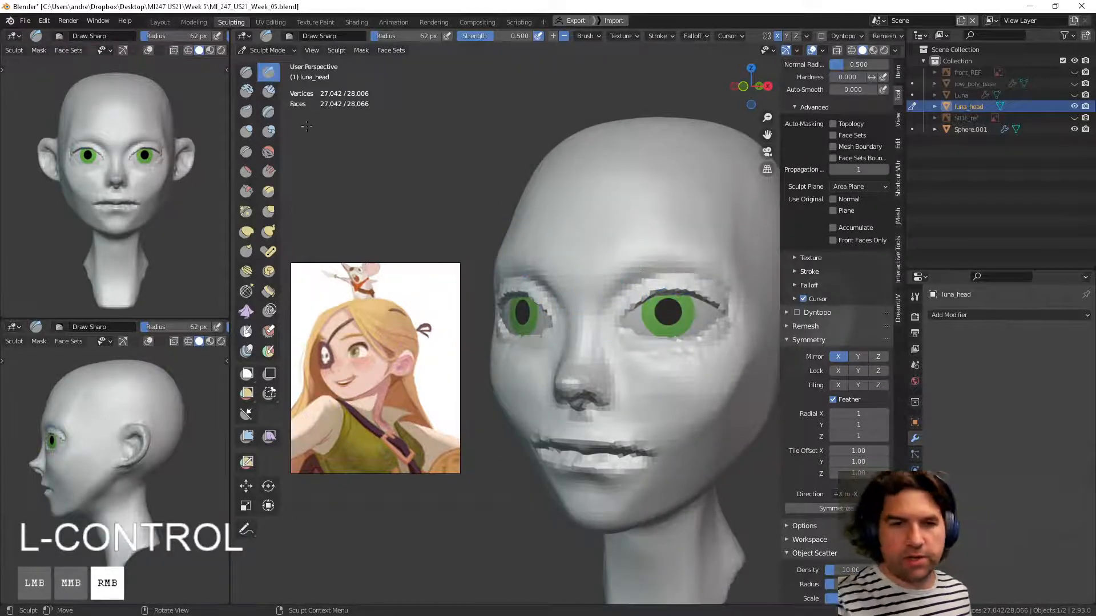
Step: Try flattening the forehead above the eye with the Scrape/Peaks brush at 117 px radius
click(268, 92)
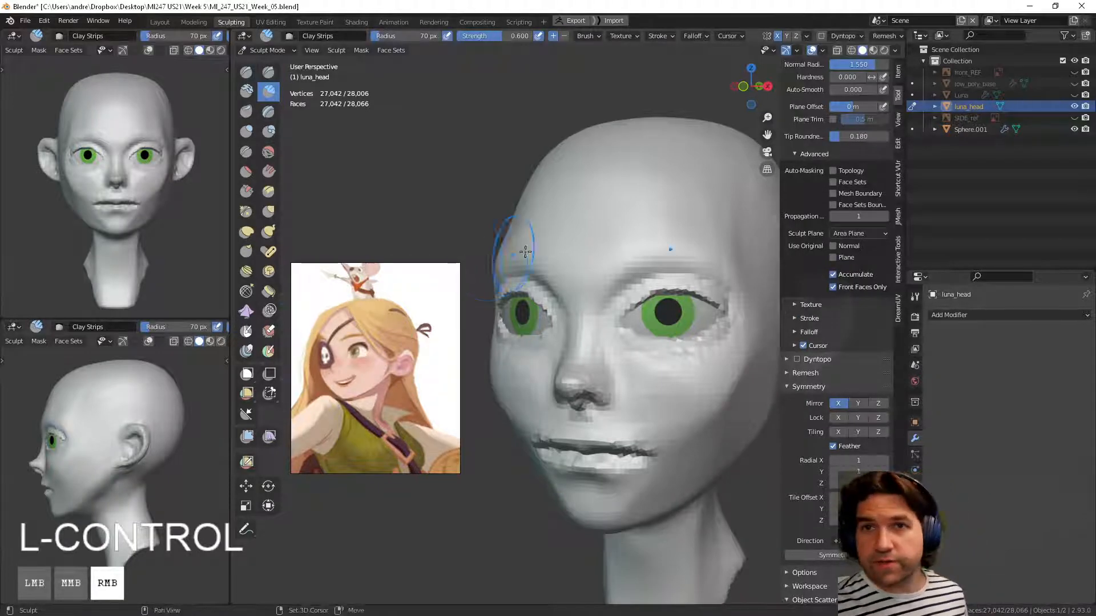
shift+middle_drag(525, 251, 489, 266)
click(244, 195)
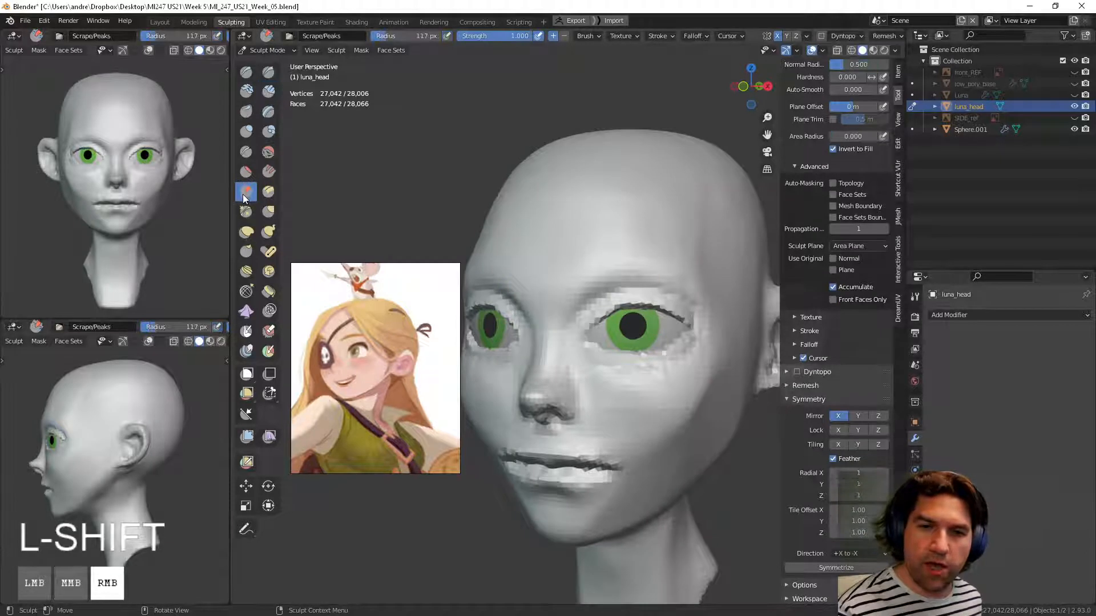
mouse_move(675, 235)
mouse_down()
mouse_move(679, 222)
mouse_move(673, 249)
mouse_up()
key(ctrl+z)
click(268, 171)
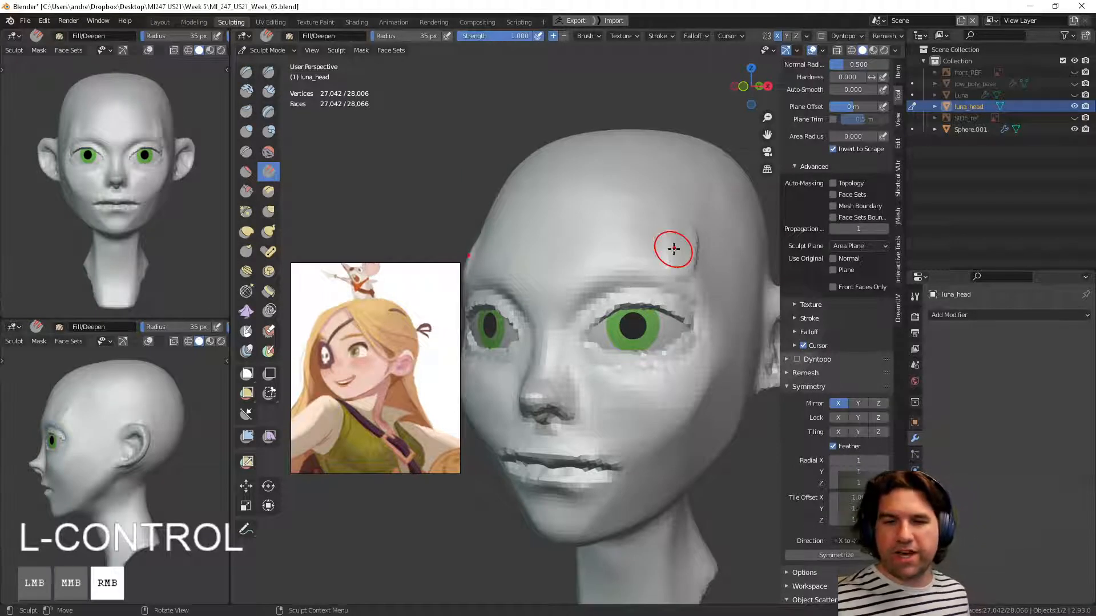
click(246, 190)
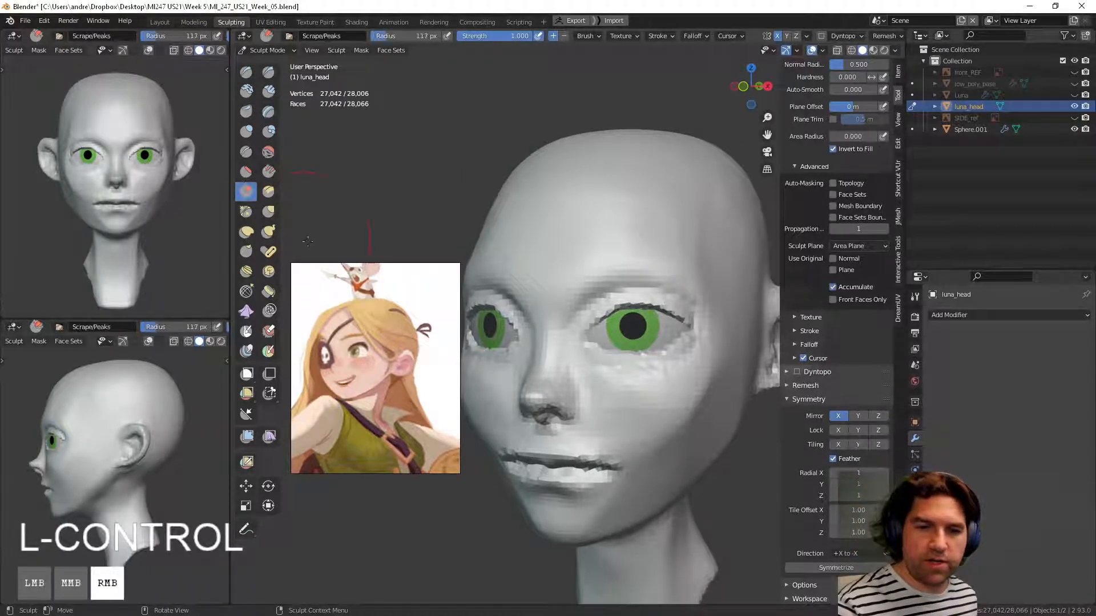
mouse_move(673, 222)
mouse_down()
mouse_move(662, 253)
mouse_move(680, 231)
mouse_move(655, 230)
mouse_move(662, 257)
mouse_up()
Step: Undo the scraping and try inflating and deflating the forehead with the Inflate/Deflate brush at 105 px radius, undoing those strokes too
click(249, 131)
key(ctrl+z)
key(f)
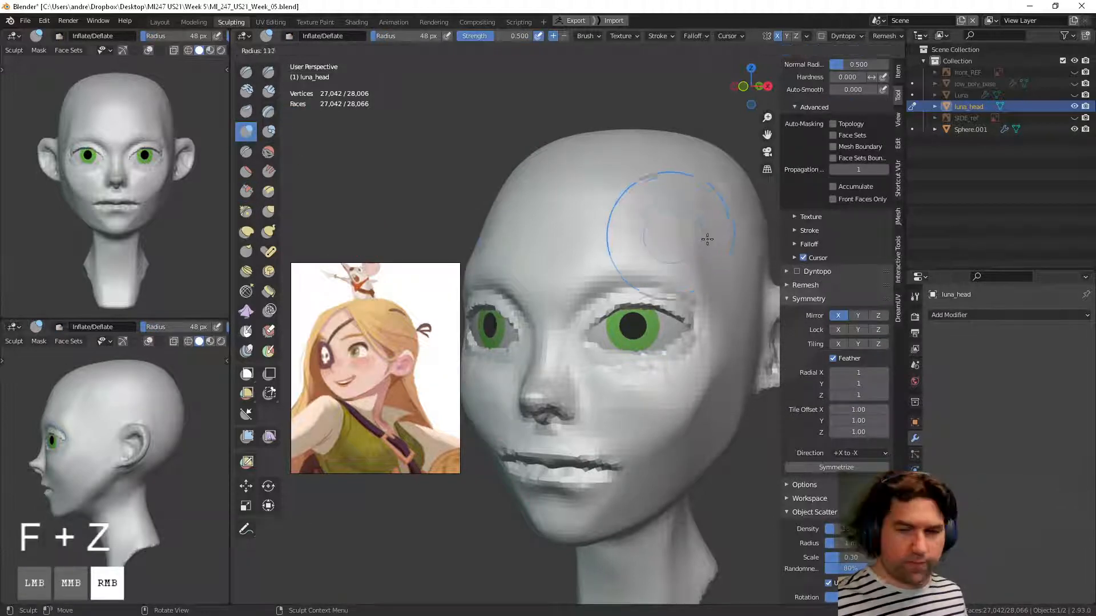
click(648, 215)
key(ctrl+z)
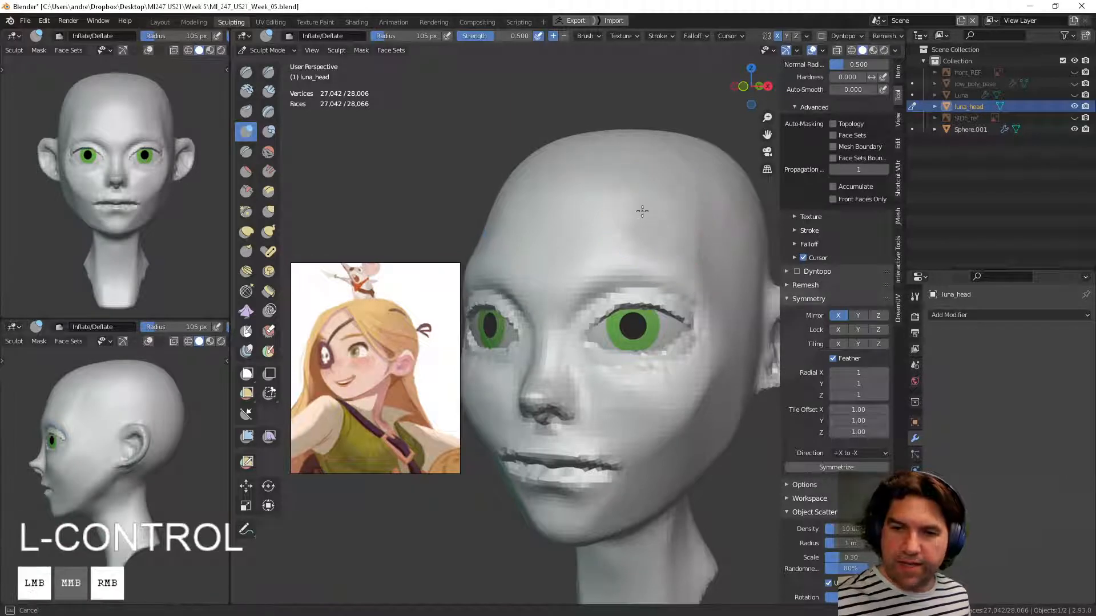
ctrl+drag(668, 229, 722, 246)
key(ctrl+z)
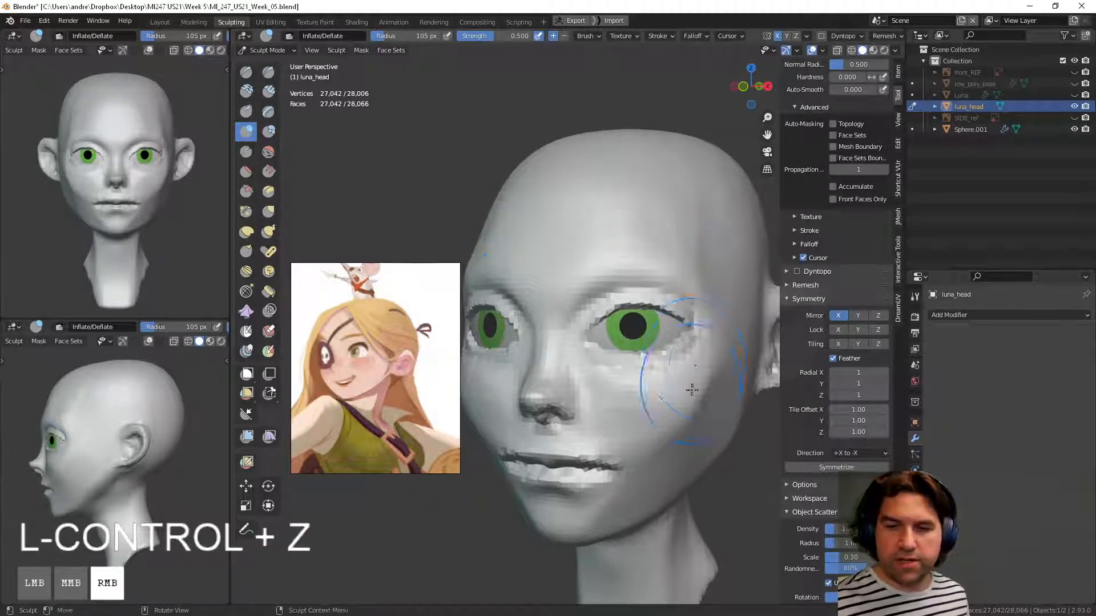
Step: Try hollowing the cheek with an inverted Inflate/Deflate stroke, check the whole head and undo it
middle_drag(692, 384, 675, 418)
mouse_move(675, 419)
ctrl+mouse_down()
mouse_move(664, 423)
mouse_move(687, 408)
ctrl+mouse_up()
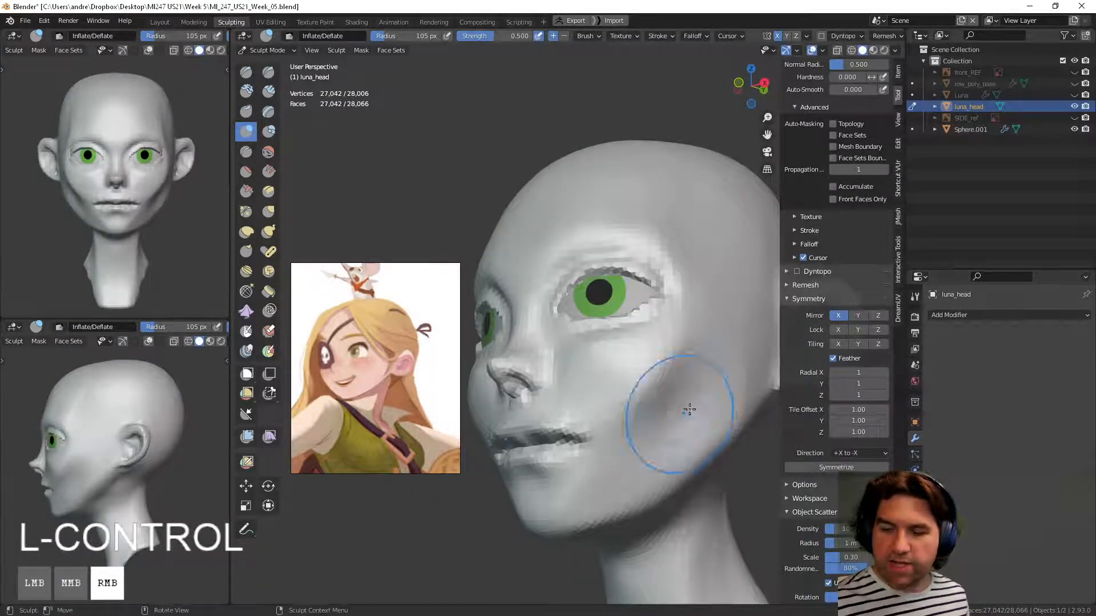
mouse_move(687, 408)
middle_down()
mouse_move(727, 412)
mouse_move(723, 387)
middle_up()
ctrl+middle_drag(723, 387, 707, 481)
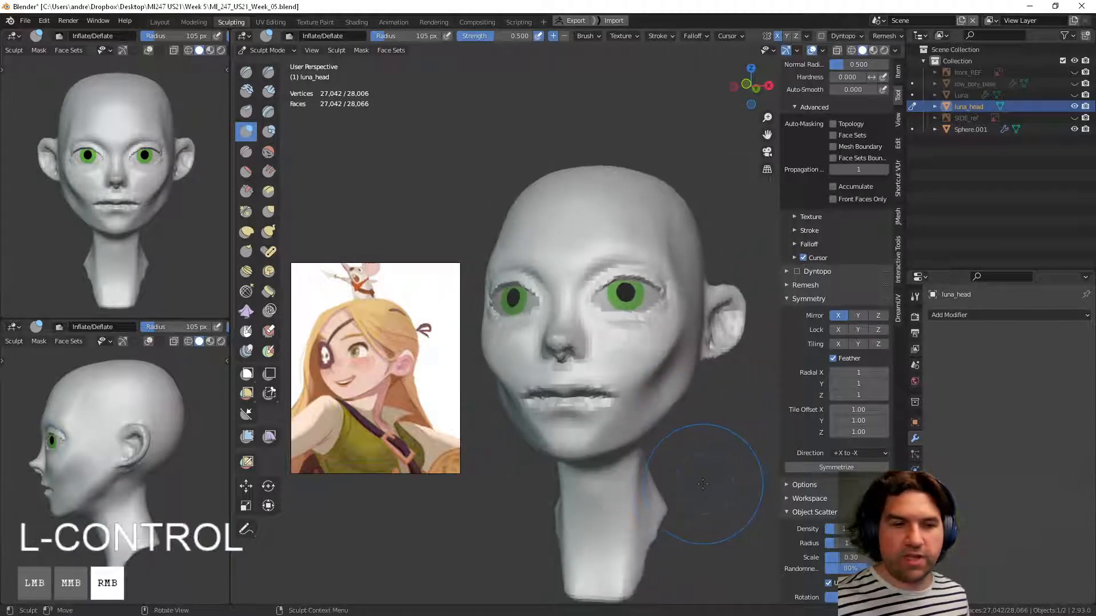
key(ctrl+z)
Step: Try inflating and deflating the cheekbone below the eye, undoing the strokes
middle_drag(639, 365, 616, 362)
drag(616, 362, 652, 353)
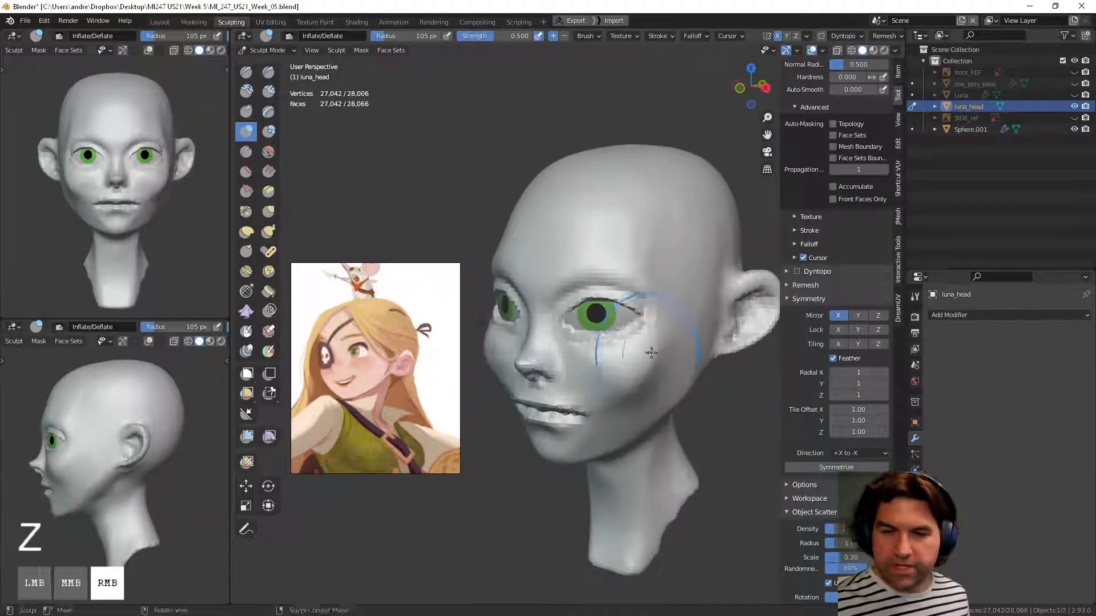
middle_drag(652, 353, 656, 363)
key(ctrl+z)
drag(600, 375, 627, 359)
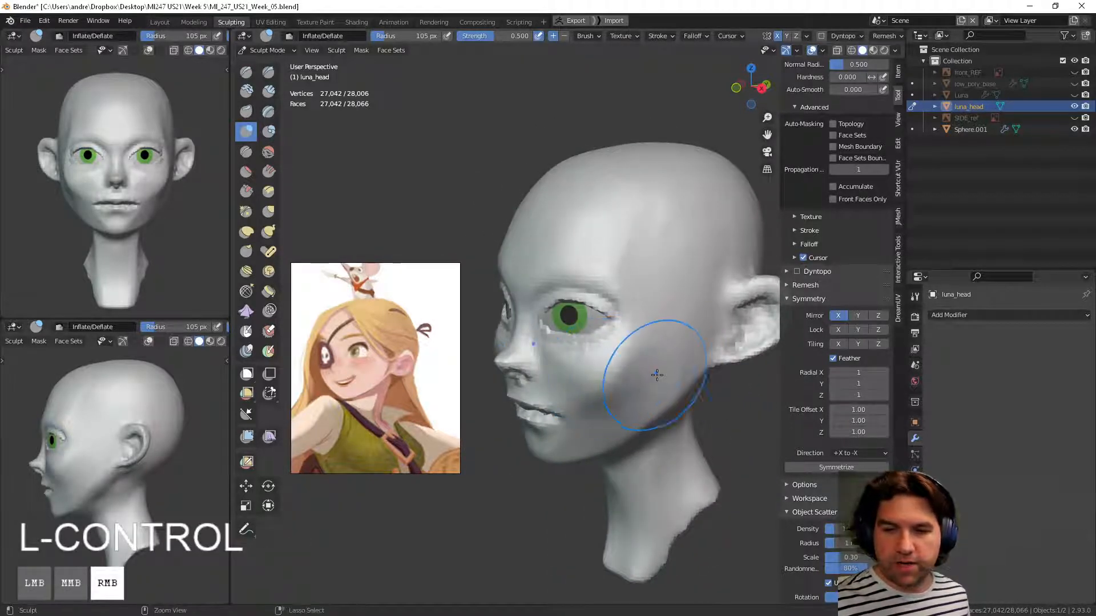
mouse_move(657, 374)
middle_down()
mouse_move(739, 346)
mouse_move(577, 357)
mouse_move(494, 343)
middle_up()
key(ctrl+z)
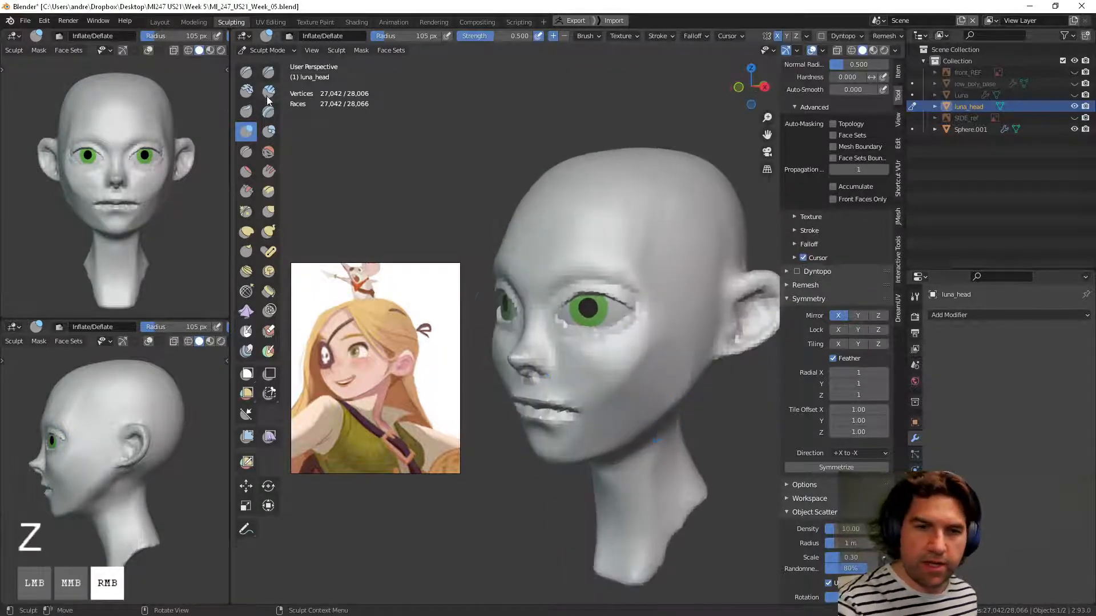
Step: Switch to Clay Strips at 70 px radius, build up the temple and undo the last stroke down the cheek
click(267, 95)
middle_drag(579, 318, 568, 360)
key(ctrl+z)
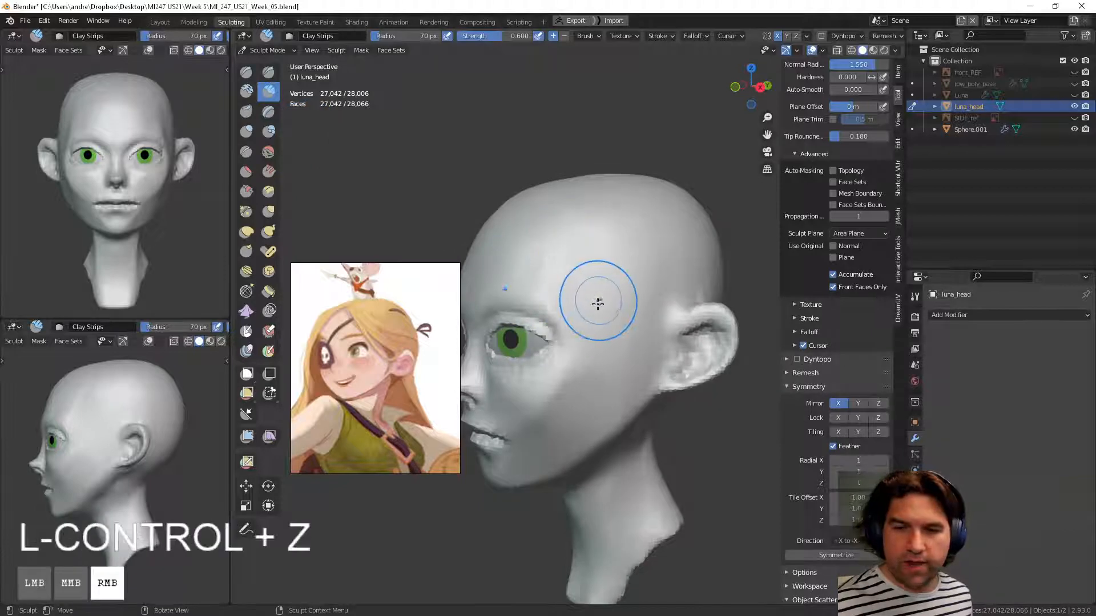
middle_drag(598, 303, 586, 262)
drag(607, 286, 622, 280)
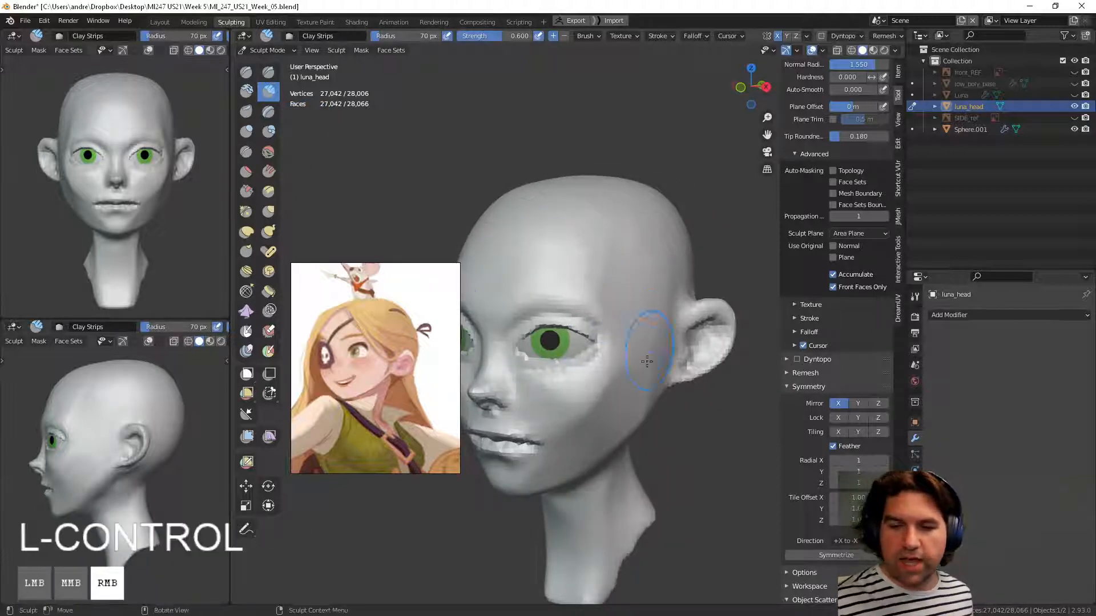
drag(640, 346, 623, 396)
key(ctrl+z)
mouse_move(569, 384)
middle_down()
mouse_move(564, 364)
mouse_move(605, 388)
mouse_move(673, 369)
mouse_move(602, 407)
mouse_move(656, 384)
mouse_move(596, 437)
middle_up()
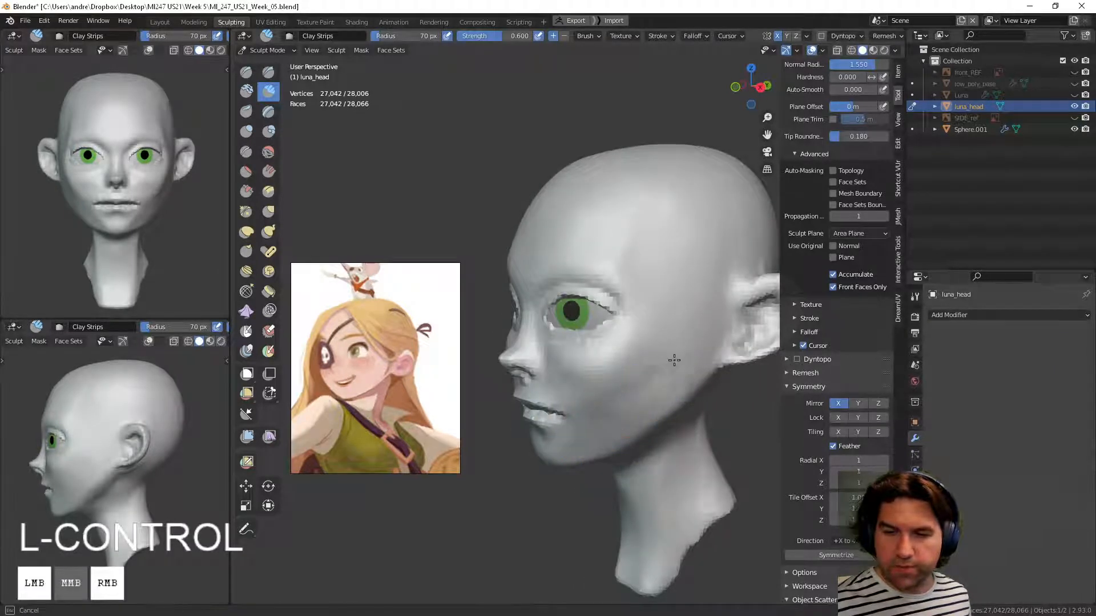
shift+middle_drag(668, 355, 673, 361)
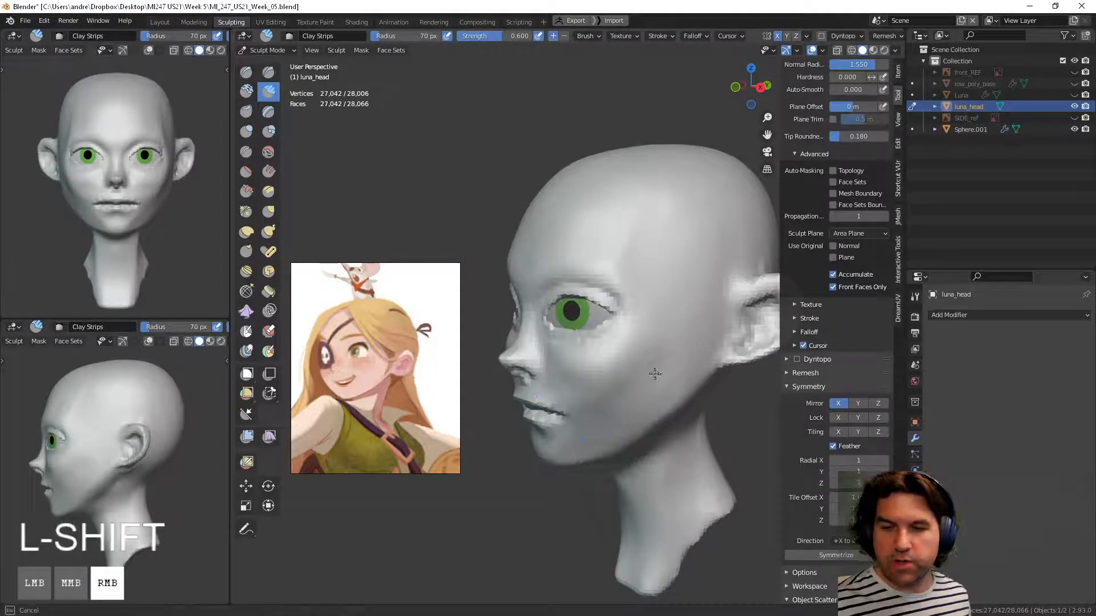
middle_drag(577, 386, 657, 394)
mouse_move(665, 394)
ctrl+middle_down()
mouse_move(668, 363)
mouse_move(582, 396)
mouse_move(619, 360)
mouse_move(631, 374)
mouse_move(617, 416)
mouse_move(662, 294)
mouse_move(677, 448)
mouse_move(634, 440)
mouse_move(698, 416)
mouse_move(673, 269)
mouse_move(649, 257)
mouse_move(594, 264)
ctrl+middle_up()
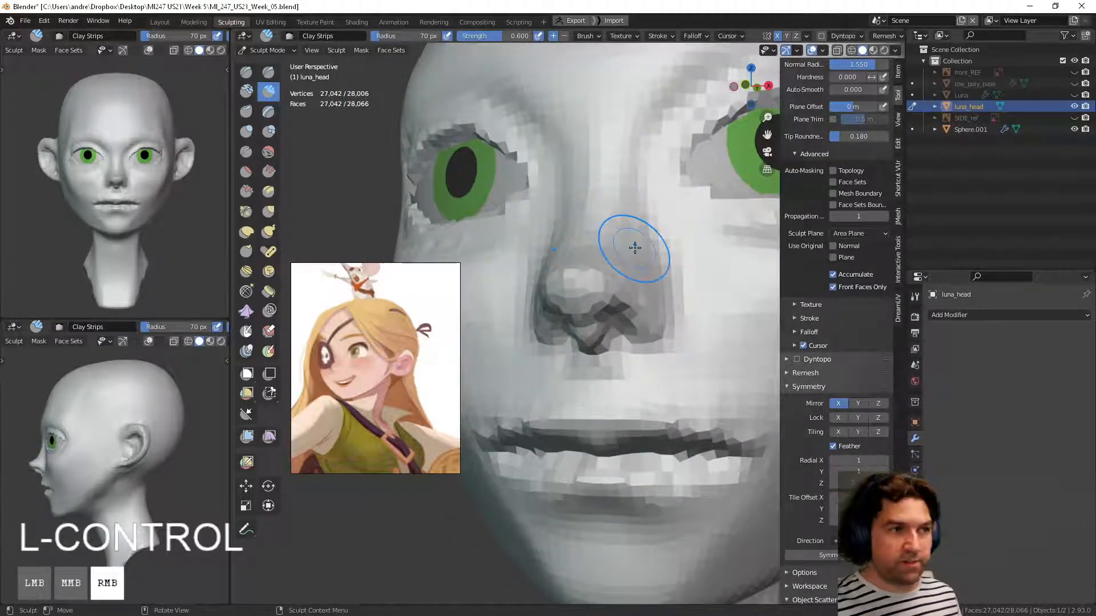
mouse_move(680, 343)
ctrl+middle_down()
mouse_move(674, 410)
mouse_move(628, 489)
mouse_move(705, 469)
mouse_move(626, 430)
mouse_move(641, 403)
mouse_move(599, 398)
mouse_move(575, 368)
ctrl+middle_up()
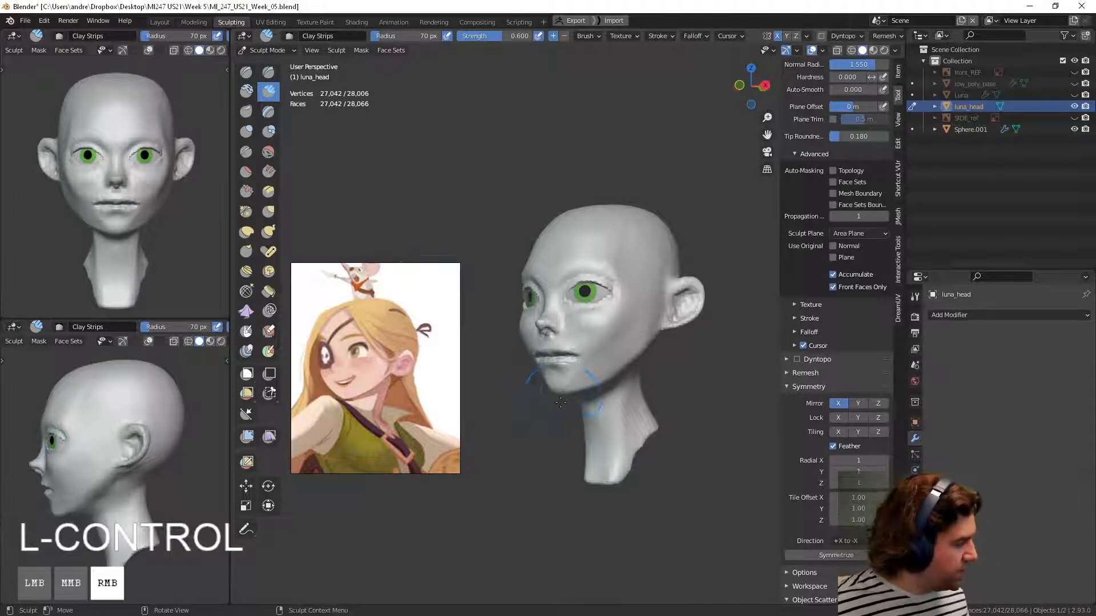
Step: Set the Grab brush to 62 px radius and try adjusting the nose and mouth area, undoing the last change
key(g)
key(f)
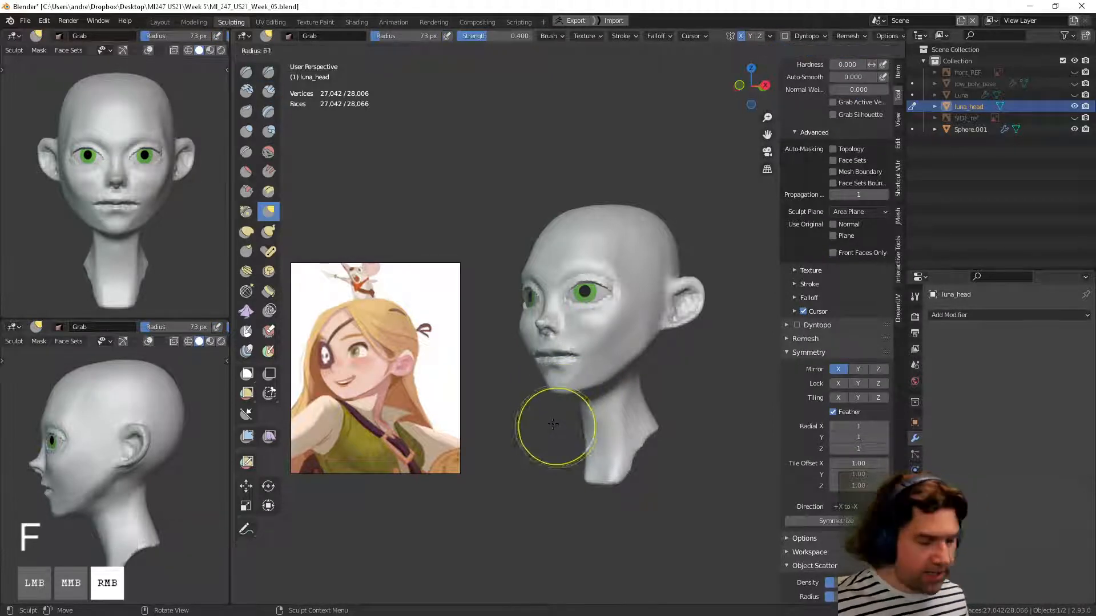
click(538, 423)
ctrl+middle_drag(538, 422, 541, 292)
mouse_move(540, 330)
middle_down()
mouse_move(560, 299)
mouse_move(547, 311)
middle_up()
shift+drag(547, 311, 556, 306)
mouse_move(576, 308)
middle_down()
mouse_move(560, 296)
mouse_move(538, 335)
mouse_move(502, 324)
mouse_move(516, 325)
mouse_move(505, 327)
mouse_move(519, 331)
mouse_move(515, 341)
mouse_move(579, 362)
mouse_move(608, 356)
middle_up()
key(shift)
key(f)
click(552, 337)
key(ctrl+z)
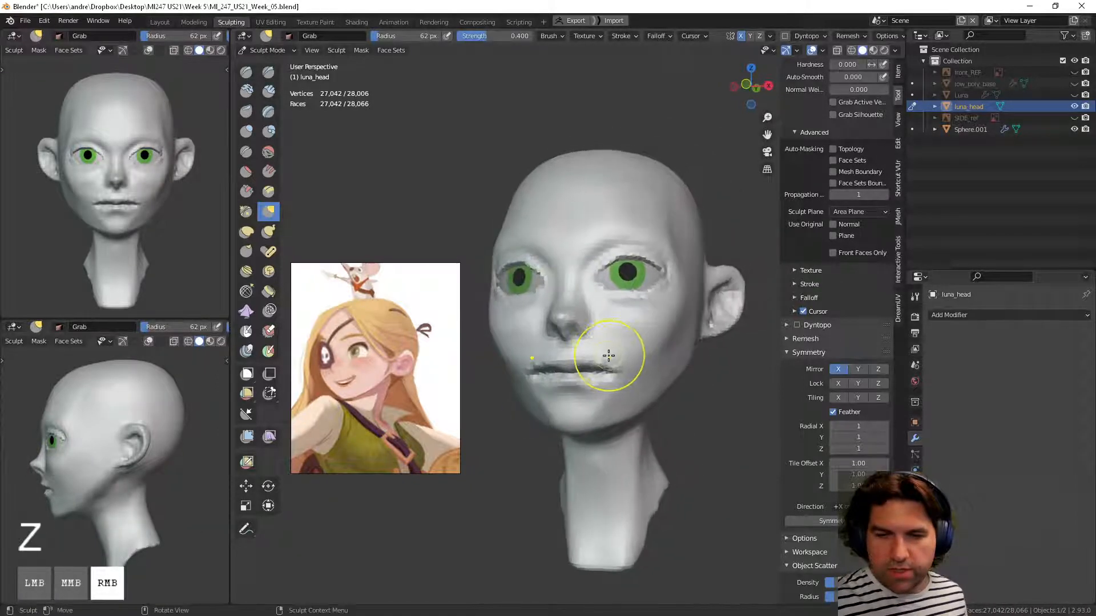
Step: Mask the lips with the Mask brush at 35 px radius
click(246, 331)
drag(594, 371, 574, 370)
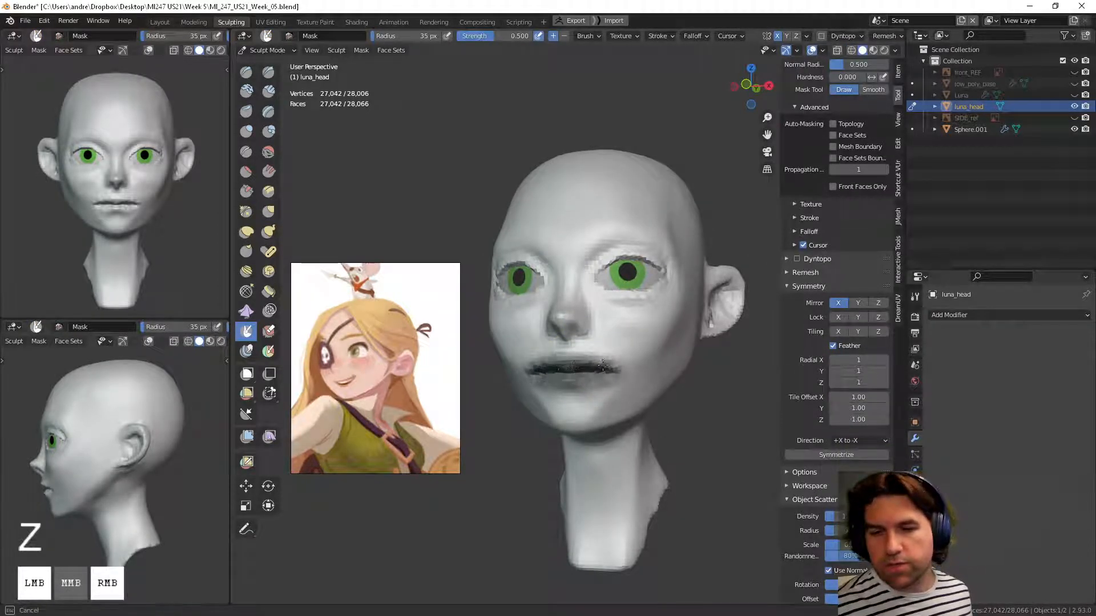
middle_drag(602, 365, 541, 368)
Step: Reshape the nose and the area above the masked upper lip in profile with the Grab brush at 94 px radius
key(g)
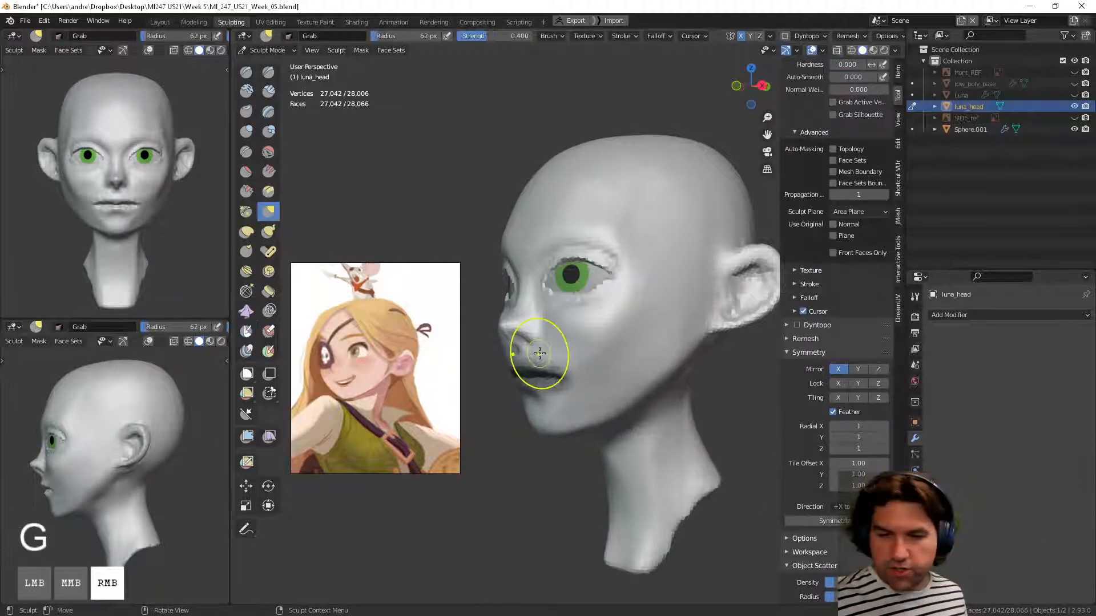
key(f)
click(555, 342)
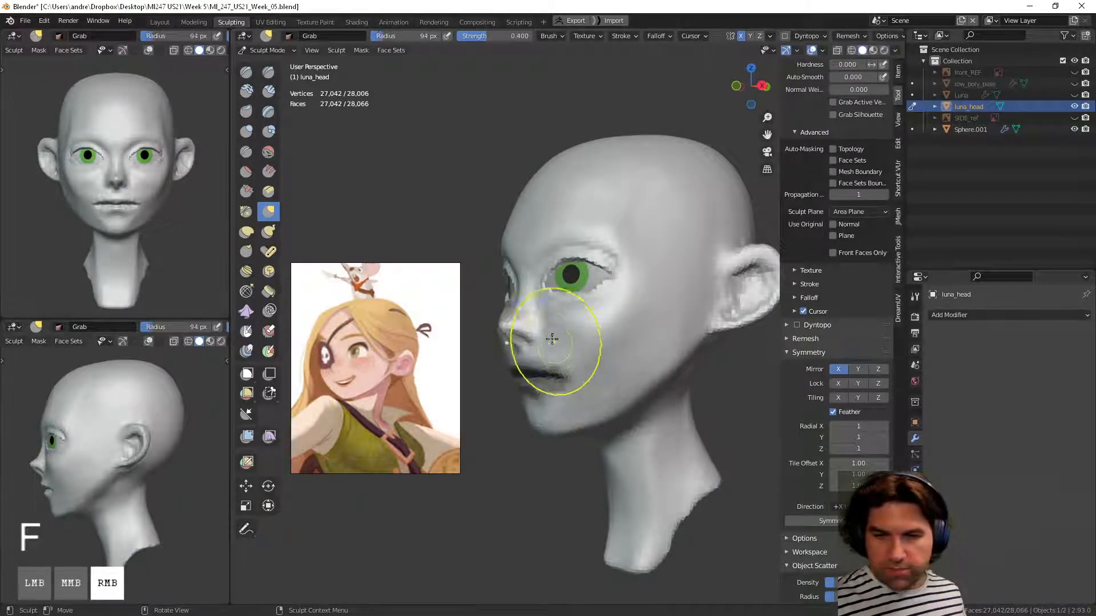
middle_drag(551, 337, 524, 336)
drag(506, 314, 515, 340)
middle_drag(524, 330, 507, 330)
drag(505, 337, 503, 333)
drag(501, 325, 501, 324)
drag(500, 325, 504, 349)
Step: Adjust the area beneath the nose with Grab at 49 px radius, clear the lip mask and set the radius to 72 px
key(f)
click(491, 343)
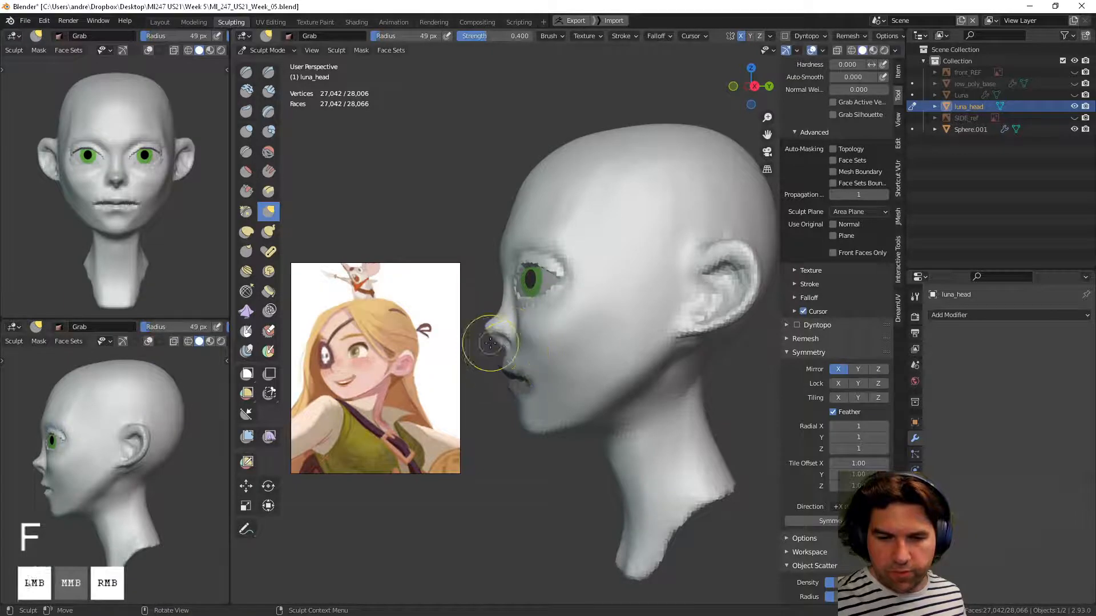
middle_drag(498, 338, 499, 332)
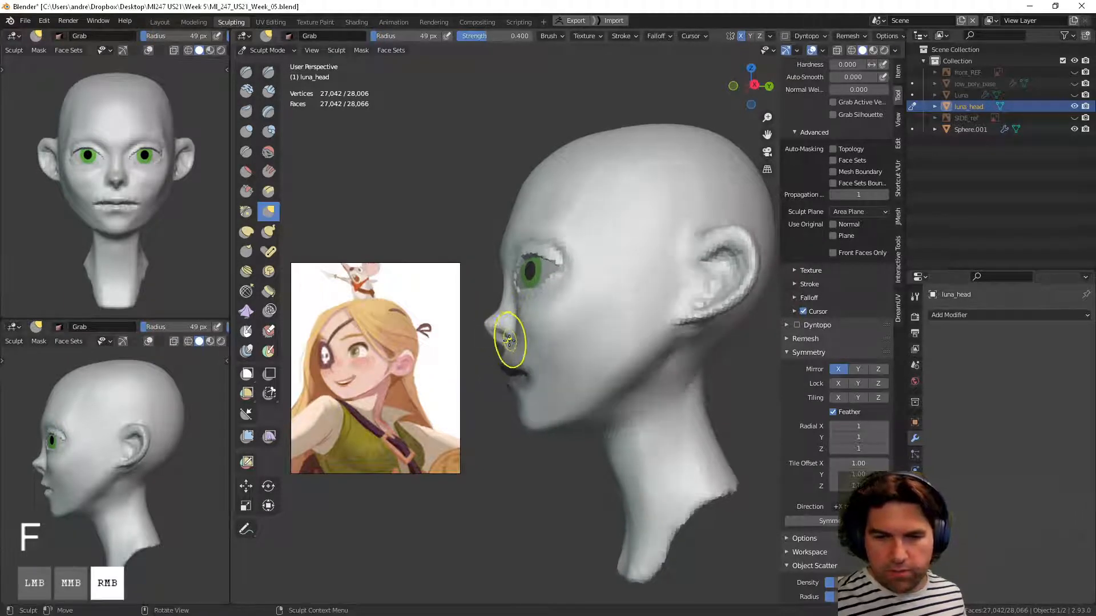
drag(512, 345, 509, 337)
mouse_move(508, 337)
middle_down()
mouse_move(521, 335)
mouse_move(496, 331)
mouse_move(585, 263)
mouse_move(571, 288)
mouse_move(519, 319)
mouse_move(508, 294)
mouse_move(636, 335)
mouse_move(652, 314)
mouse_move(682, 384)
middle_up()
key(f)
click(636, 337)
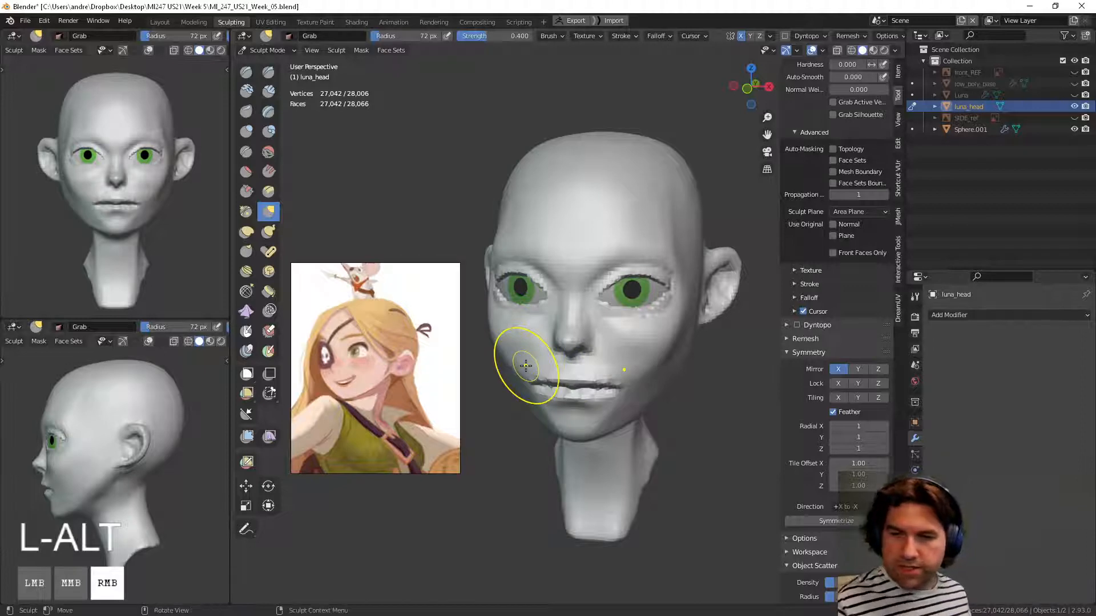
Step: Carve the line between the lips with the Draw Sharp brush at 39 px radius
mouse_move(526, 366)
middle_down()
mouse_move(612, 362)
mouse_move(536, 313)
mouse_move(521, 358)
mouse_move(590, 344)
mouse_move(607, 358)
mouse_move(643, 341)
middle_up()
click(269, 72)
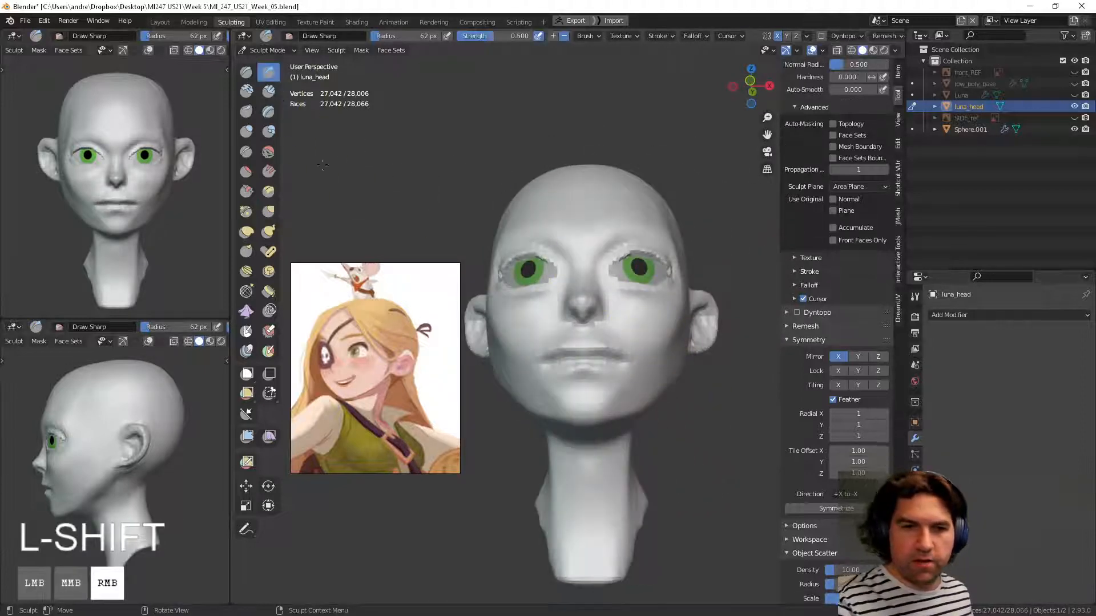
key(f)
click(607, 360)
middle_drag(606, 359, 601, 381)
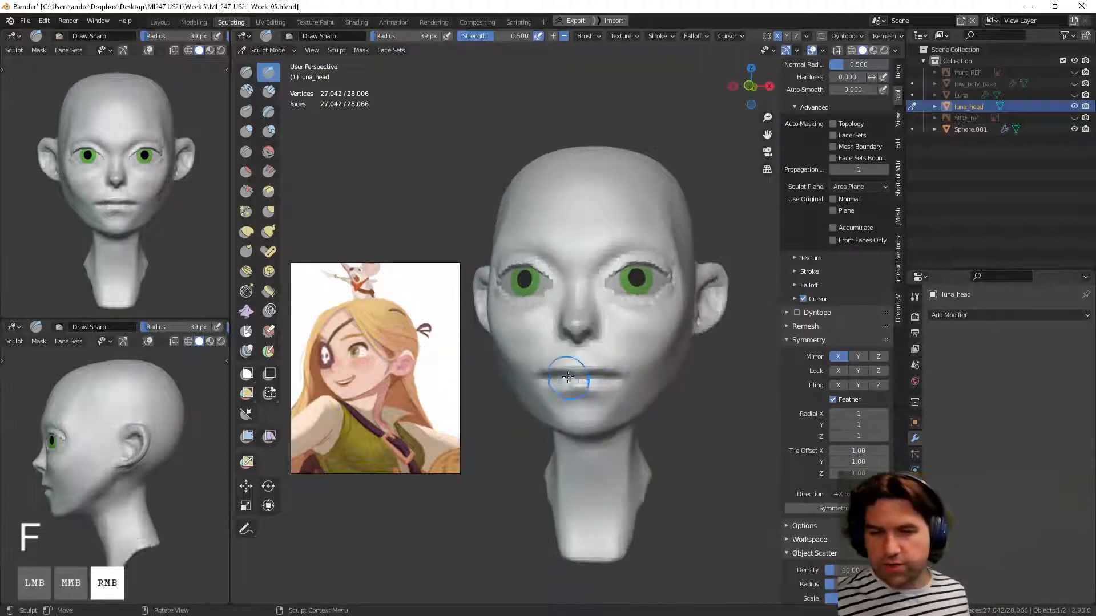
drag(570, 376, 624, 381)
Step: Sharpen the crease at the corner of the mouth and smooth the skin just below it
middle_drag(624, 381, 537, 368)
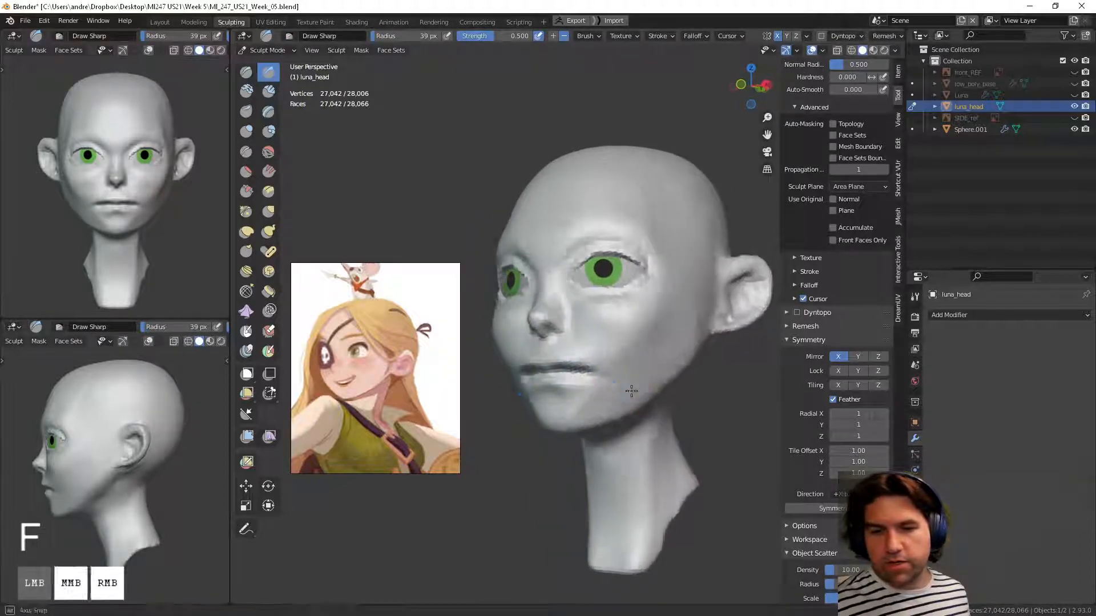
middle_drag(603, 345, 650, 346)
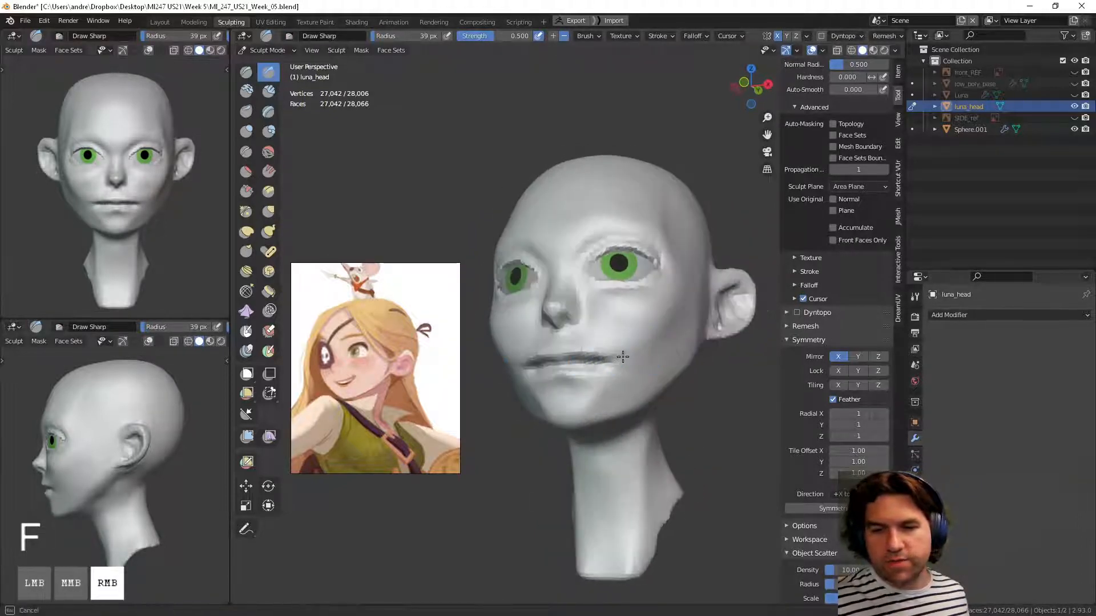
drag(623, 357, 597, 359)
middle_drag(648, 355, 653, 361)
shift+drag(616, 370, 612, 373)
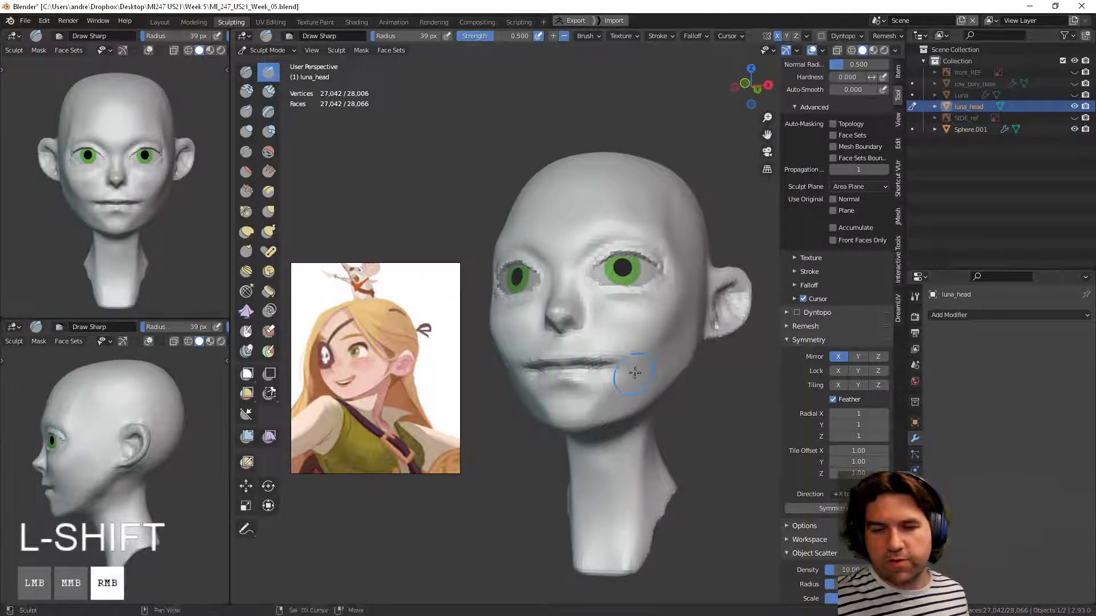
Step: Switch to Clay Strips at 58 px radius and build up the area between the chin and the mouth corner
middle_drag(635, 373, 680, 353)
click(268, 92)
ctrl+middle_drag(593, 365, 592, 309)
shift+middle_drag(592, 437, 599, 396)
key(f)
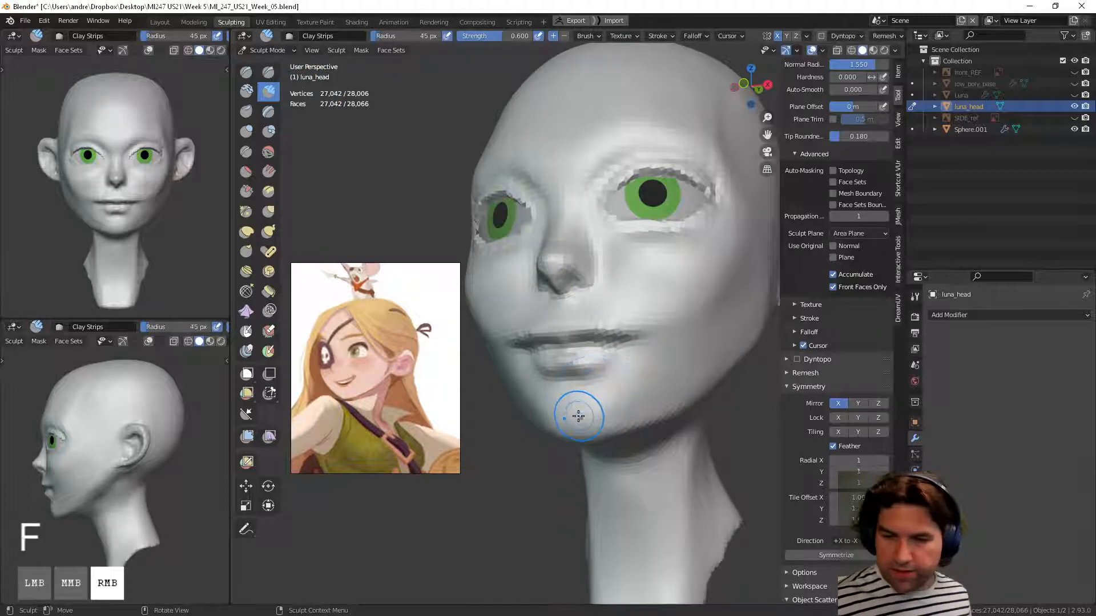
click(575, 414)
key(f)
click(605, 420)
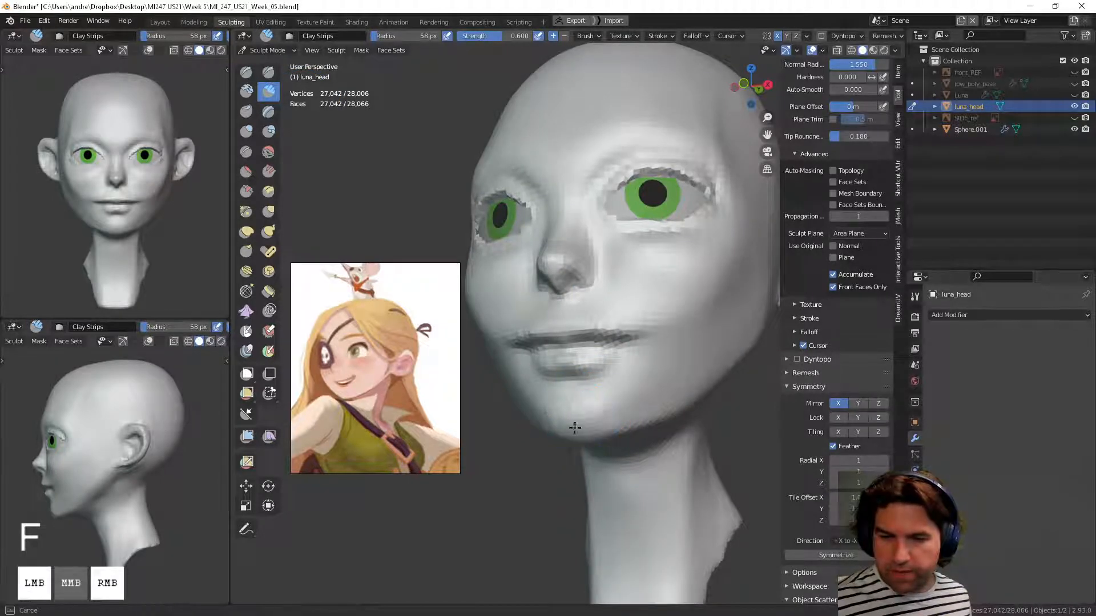
middle_drag(611, 403, 607, 396)
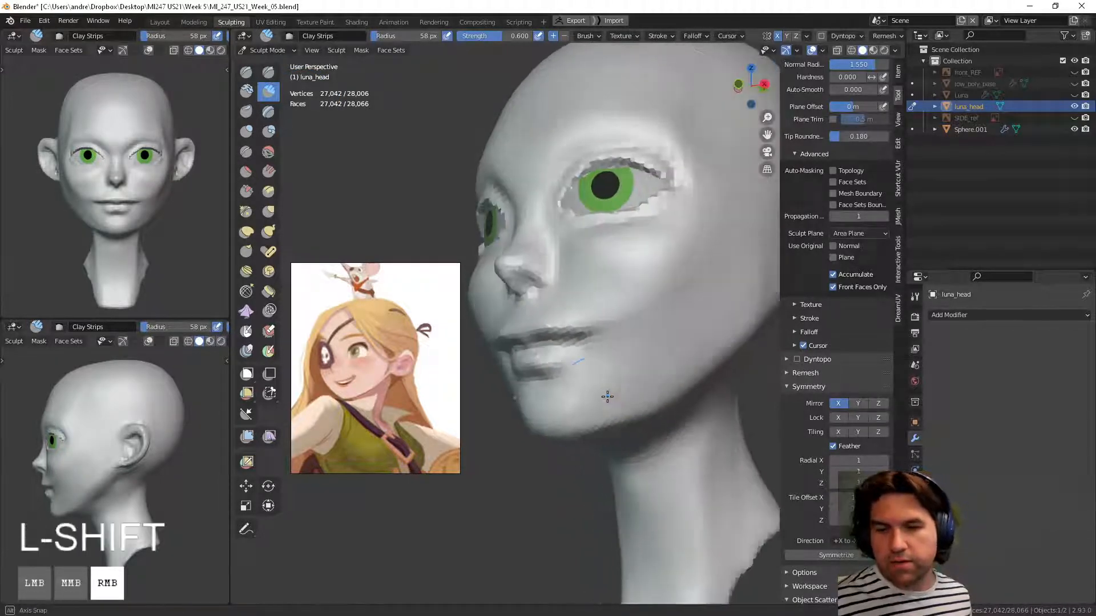
drag(608, 397, 557, 362)
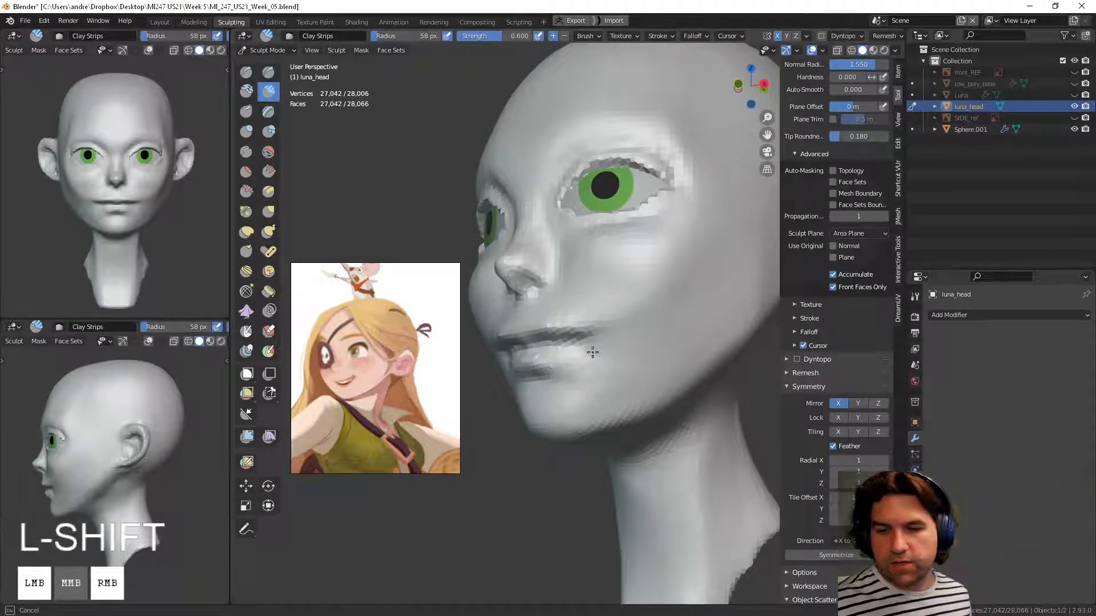
Step: Try carving the smile fold from the nostril towards the mouth corner with Draw Sharp at 39 px radius, redoing the first stroke
mouse_move(575, 362)
middle_down()
mouse_move(673, 370)
mouse_move(609, 319)
middle_up()
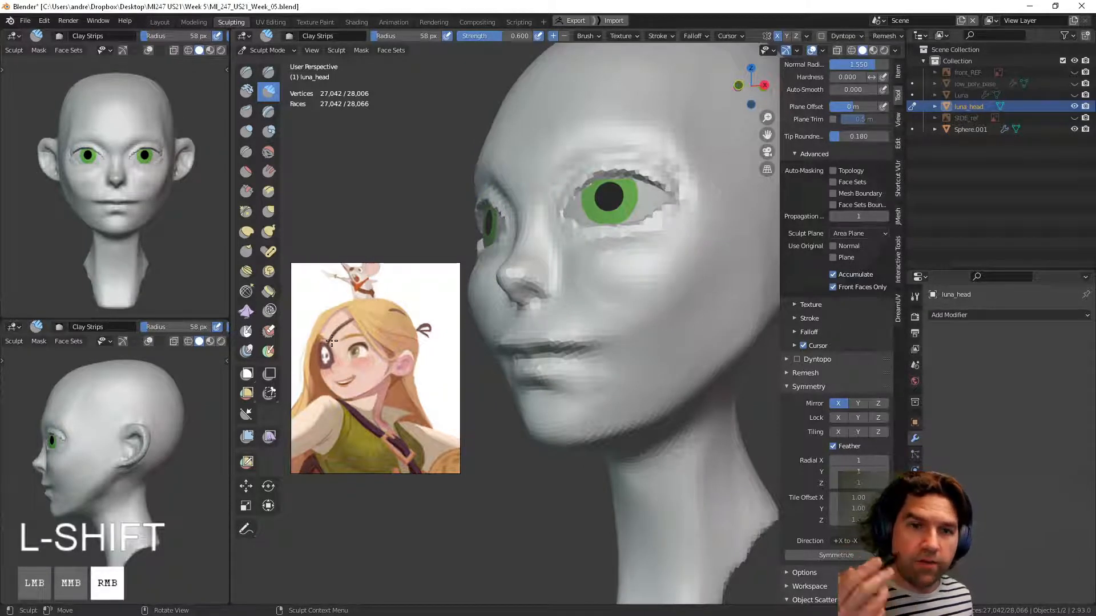
click(268, 71)
shift+drag(563, 271, 612, 314)
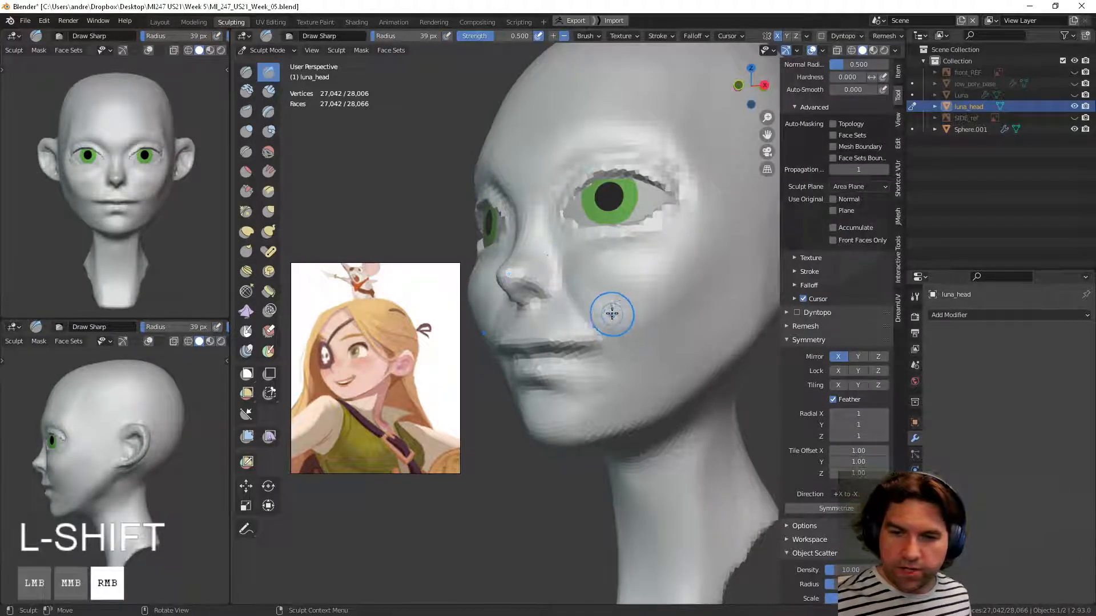
middle_drag(611, 313, 648, 310)
key(ctrl+z)
mouse_move(623, 287)
mouse_down()
mouse_move(679, 330)
mouse_move(617, 270)
mouse_up()
middle_drag(673, 339, 656, 347)
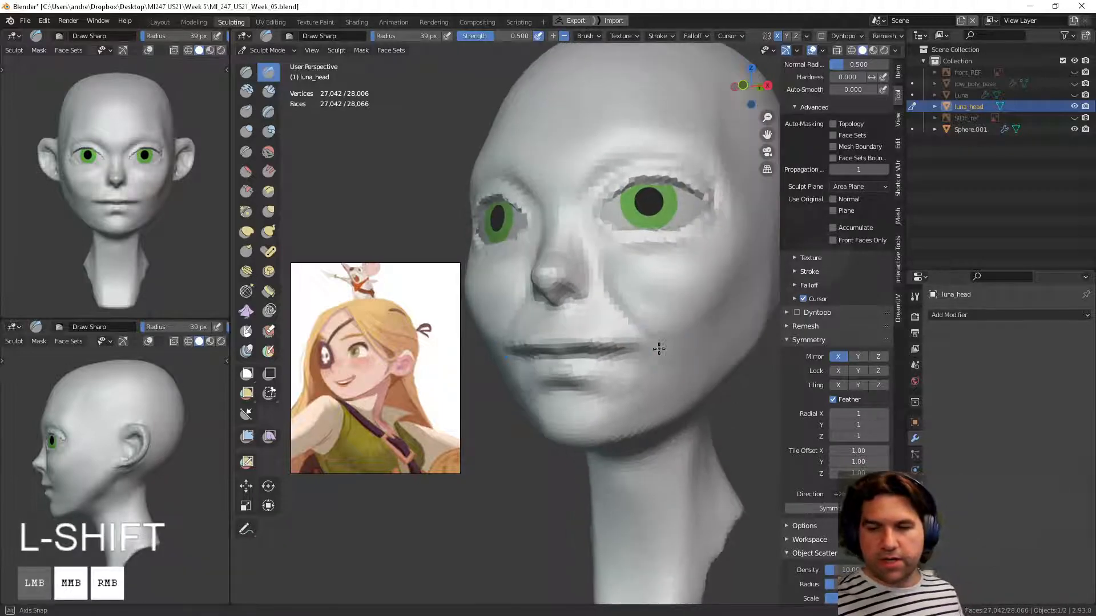
Step: Try building up the cheek beside the smile fold with Clay Strips at 58 px radius and undo it
key(f)
click(643, 318)
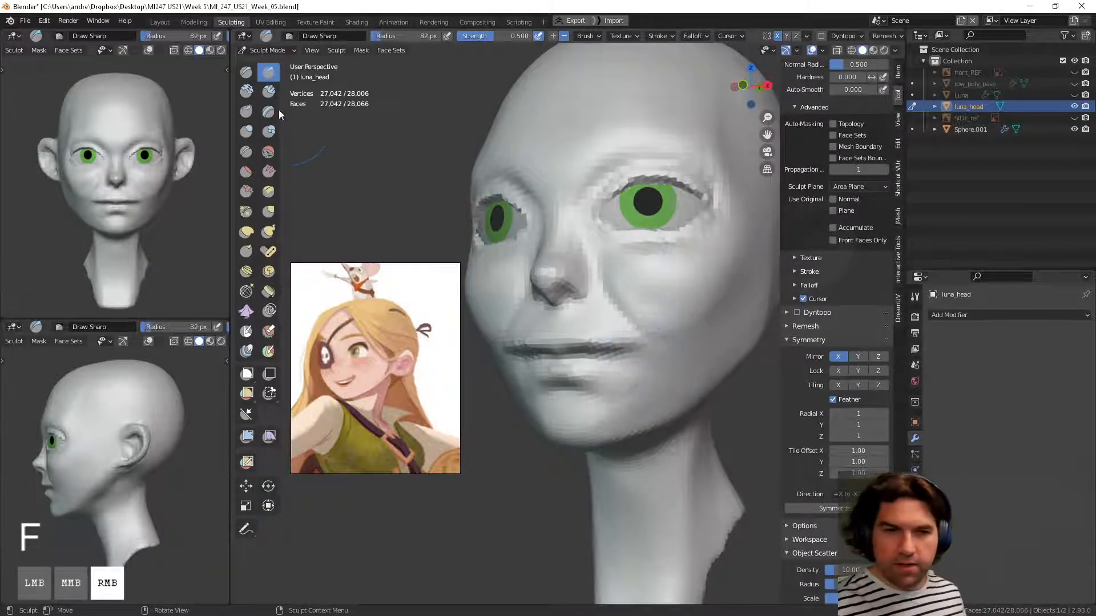
click(268, 90)
middle_drag(621, 281, 557, 245)
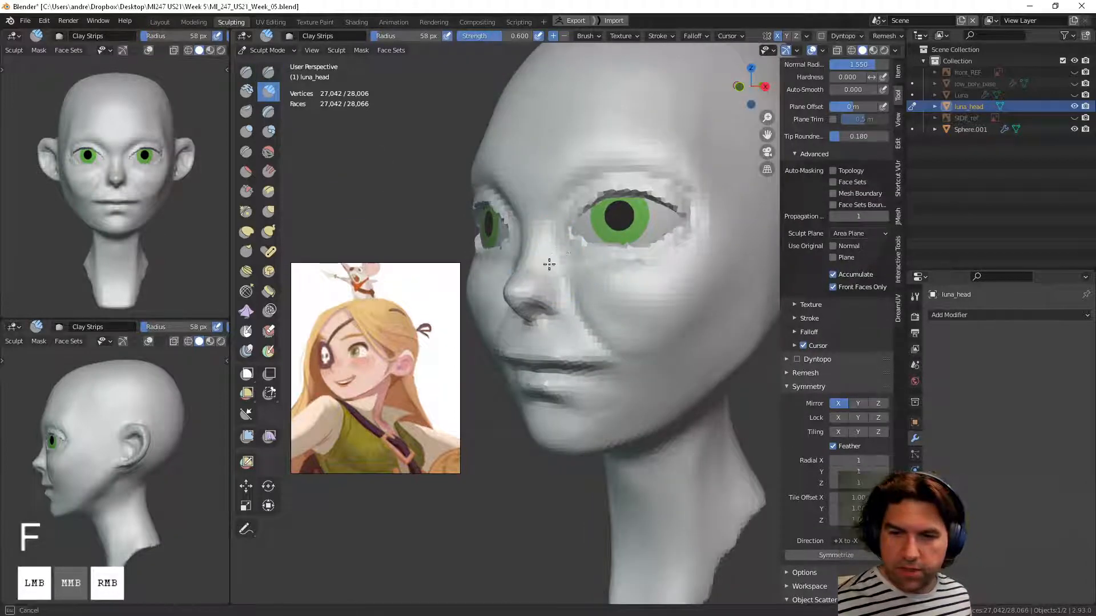
drag(565, 284, 595, 290)
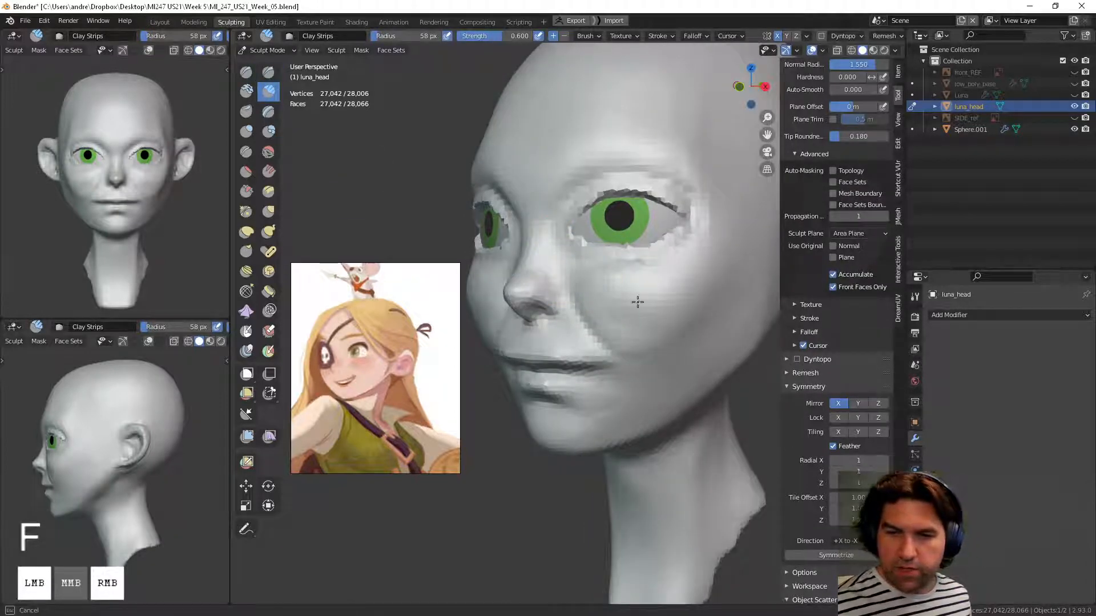
mouse_move(637, 302)
middle_down()
mouse_move(643, 290)
mouse_move(571, 323)
mouse_move(560, 457)
mouse_move(641, 455)
mouse_move(651, 320)
mouse_move(641, 367)
mouse_move(611, 386)
mouse_move(643, 348)
mouse_move(629, 306)
middle_up()
key(ctrl+z)
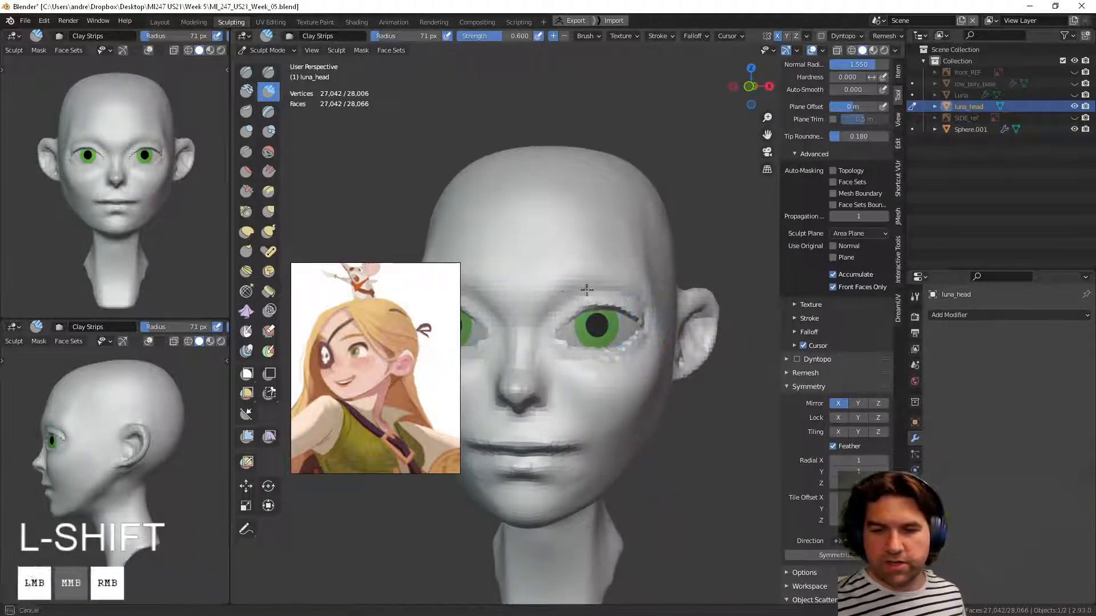
Step: Smooth the surface around the eye at 71 px radius and undo the last stroke near the brow
shift+drag(543, 320, 644, 330)
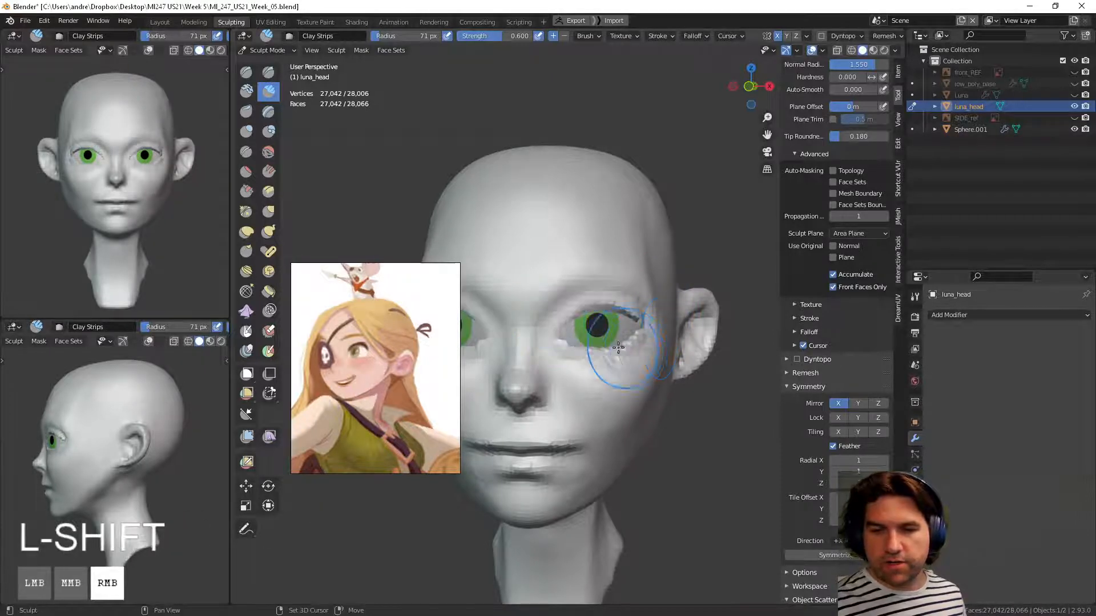
middle_drag(675, 327, 656, 345)
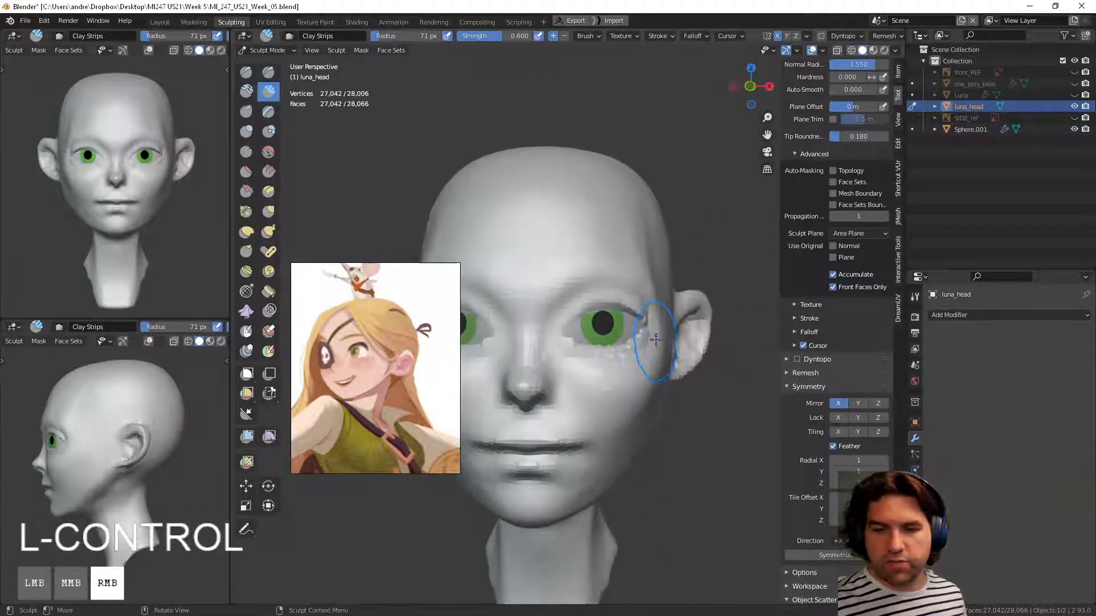
mouse_move(588, 371)
shift+middle_down()
mouse_move(633, 354)
mouse_move(592, 369)
mouse_move(561, 430)
mouse_move(563, 354)
mouse_move(589, 323)
shift+middle_up()
key(shift)
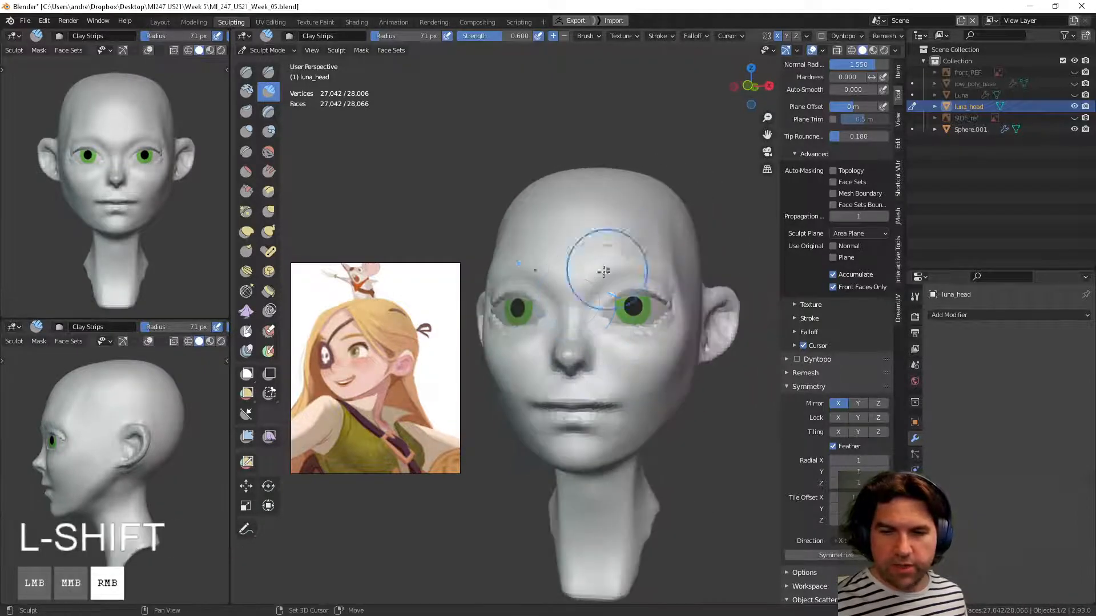
key(ctrl+z)
Step: Bring the side-view character illustration into view in the reference window and compare it with the head's profile
mouse_move(656, 298)
middle_down()
mouse_move(594, 325)
mouse_move(453, 250)
middle_up()
shift+middle_drag(647, 360, 613, 381)
ctrl+middle_drag(613, 381, 605, 491)
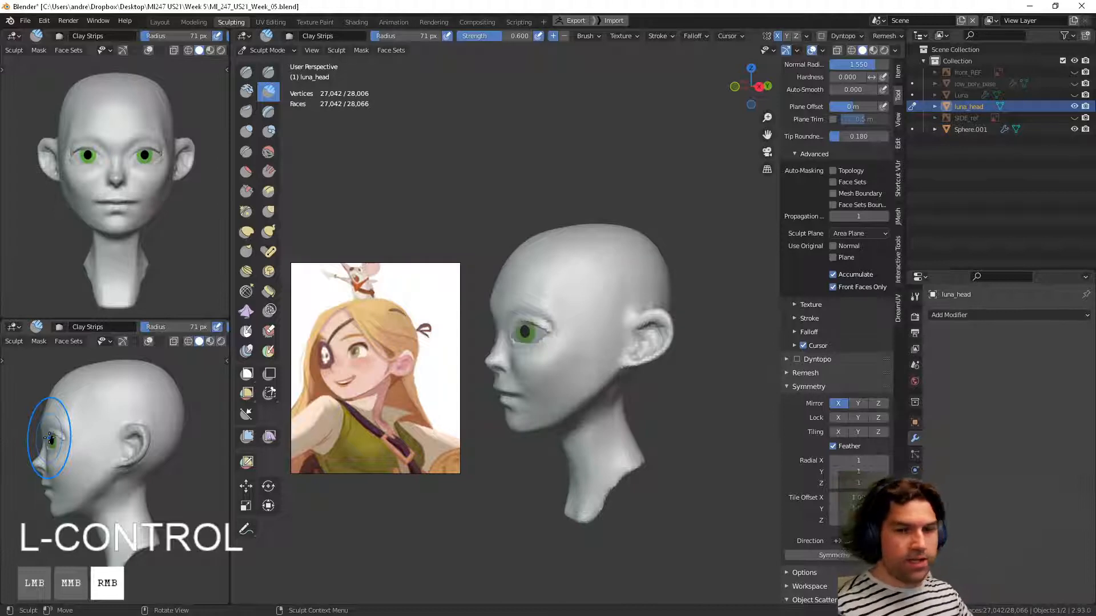
mouse_move(355, 421)
middle_down()
mouse_move(378, 403)
mouse_move(371, 374)
mouse_move(342, 365)
mouse_move(355, 361)
middle_up()
right_click(378, 404)
scroll(371, 375, down, 10)
scroll(355, 361, up, 6)
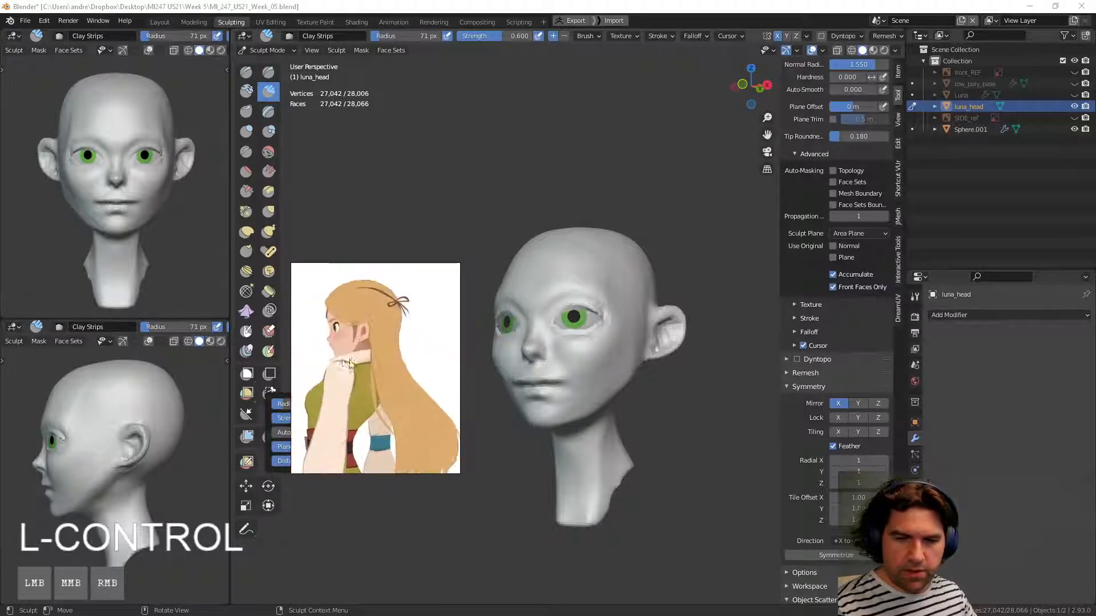
middle_drag(311, 301, 332, 316)
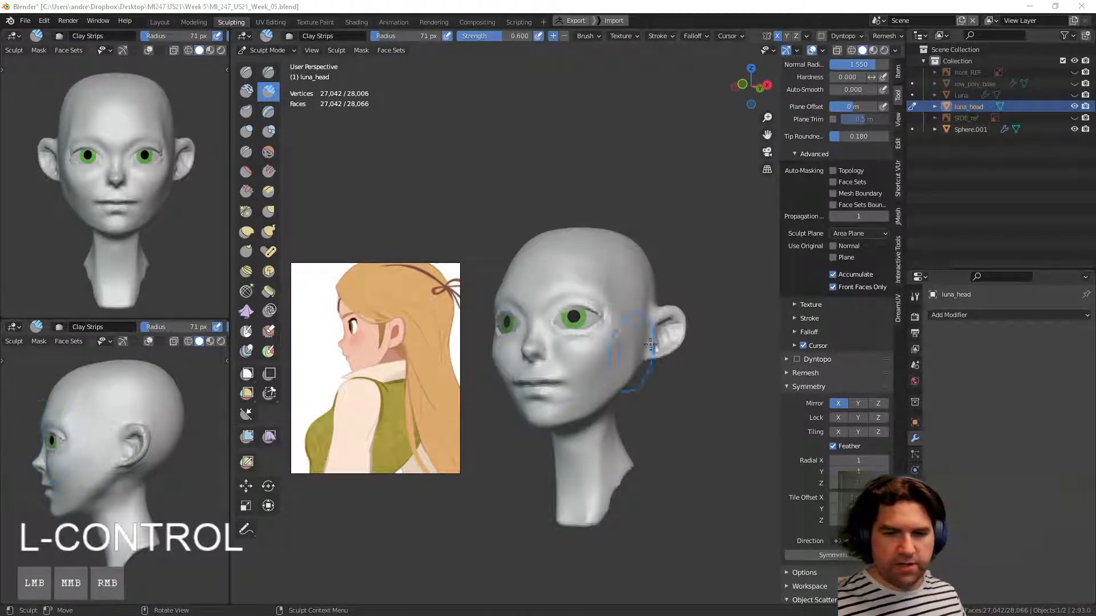
right_click(692, 416)
middle_drag(705, 390, 642, 406)
mouse_move(644, 408)
shift+middle_down()
mouse_move(728, 396)
mouse_move(630, 402)
mouse_move(633, 385)
shift+middle_up()
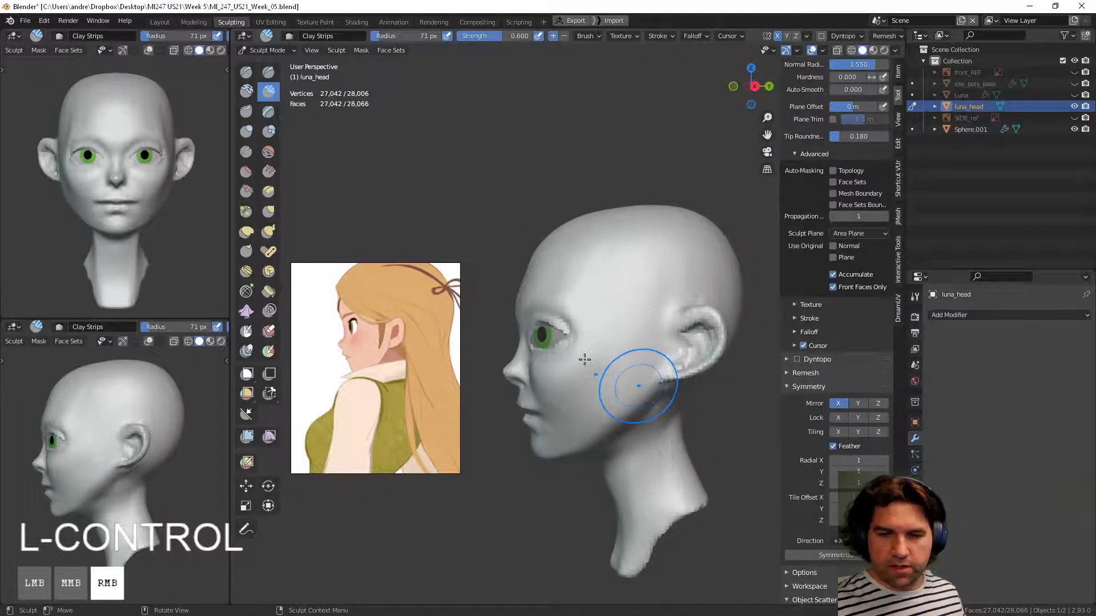
Step: Build up the outer eye corner and the area around the eye with Clay Strips at 89 px radius, undoing the last stroke
middle_drag(542, 362, 657, 334)
click(613, 350)
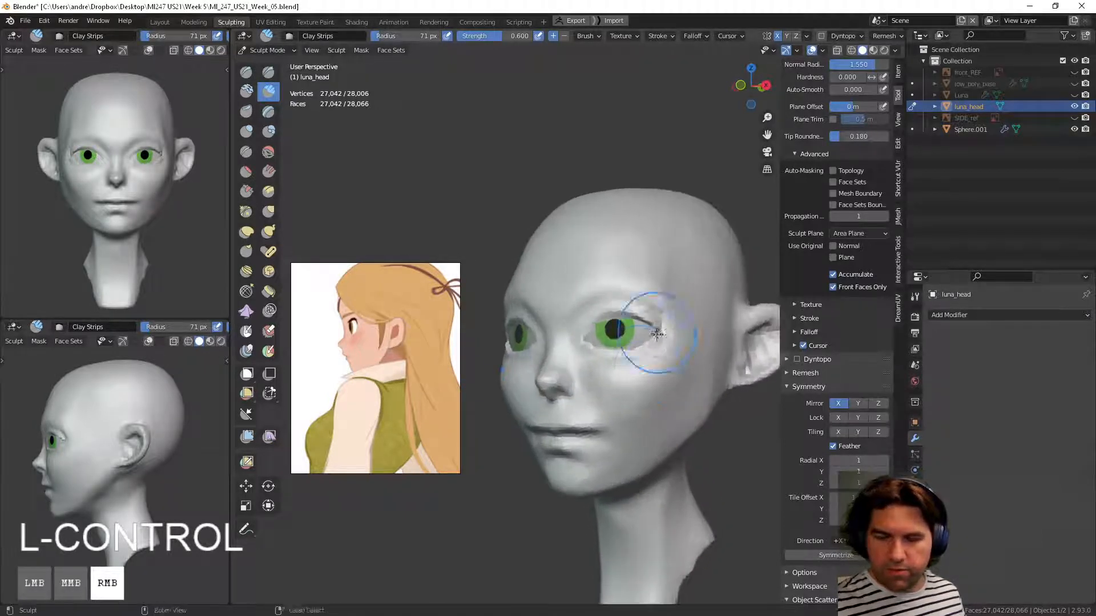
key(f)
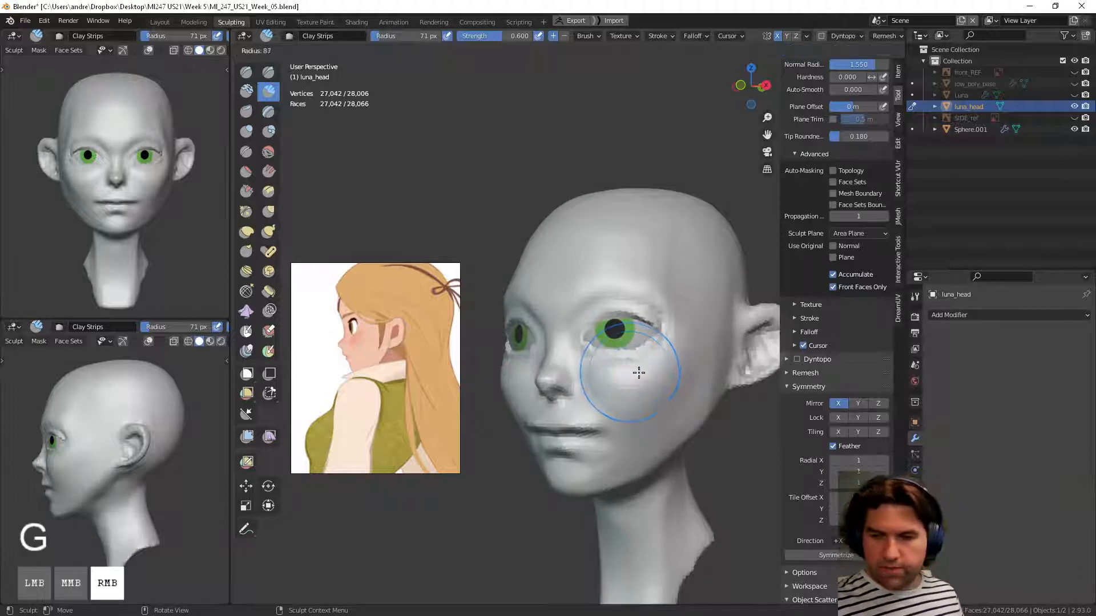
click(639, 372)
middle_drag(640, 371, 685, 345)
drag(639, 318, 673, 315)
middle_drag(673, 315, 641, 326)
drag(617, 315, 631, 353)
key(ctrl+z)
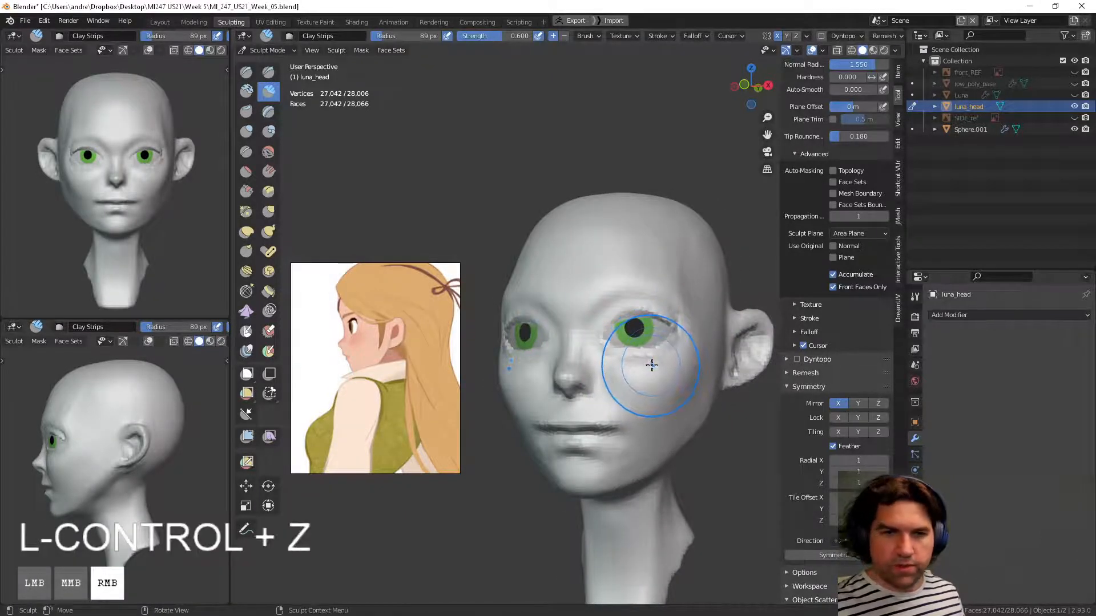
Step: Pull the outer upper eyelid slightly up and outward with the Grab brush at 72 px radius
key(g)
middle_drag(651, 365, 647, 323)
drag(647, 323, 655, 311)
mouse_move(655, 311)
middle_down()
mouse_move(550, 323)
mouse_move(634, 322)
mouse_move(551, 351)
mouse_move(554, 339)
middle_up()
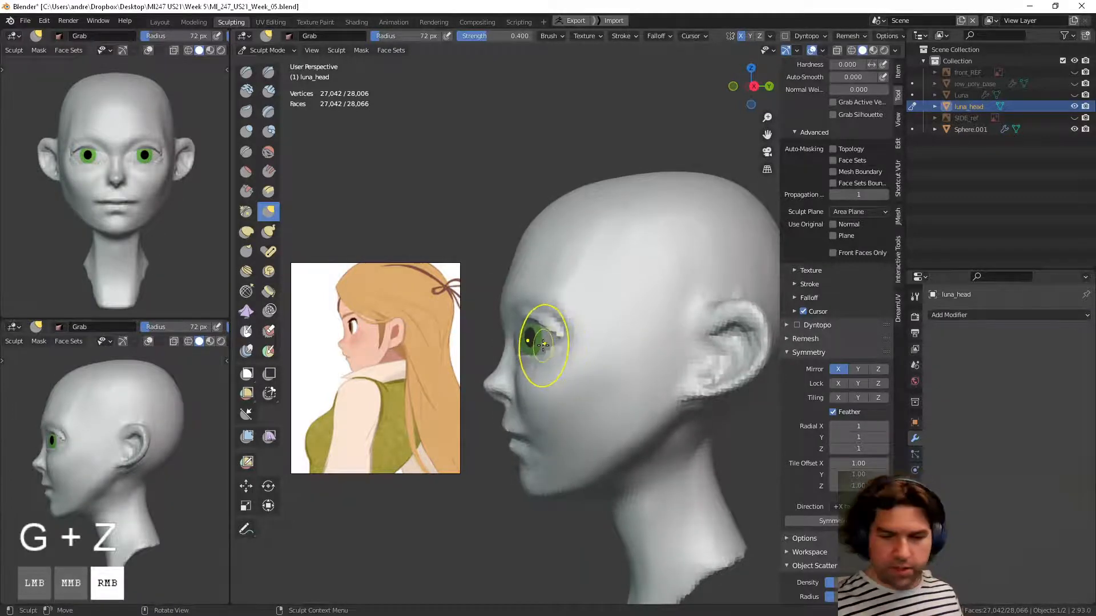
Step: Make the eyeball Sphere.001 the active object and switch it to Object Mode
key(d)
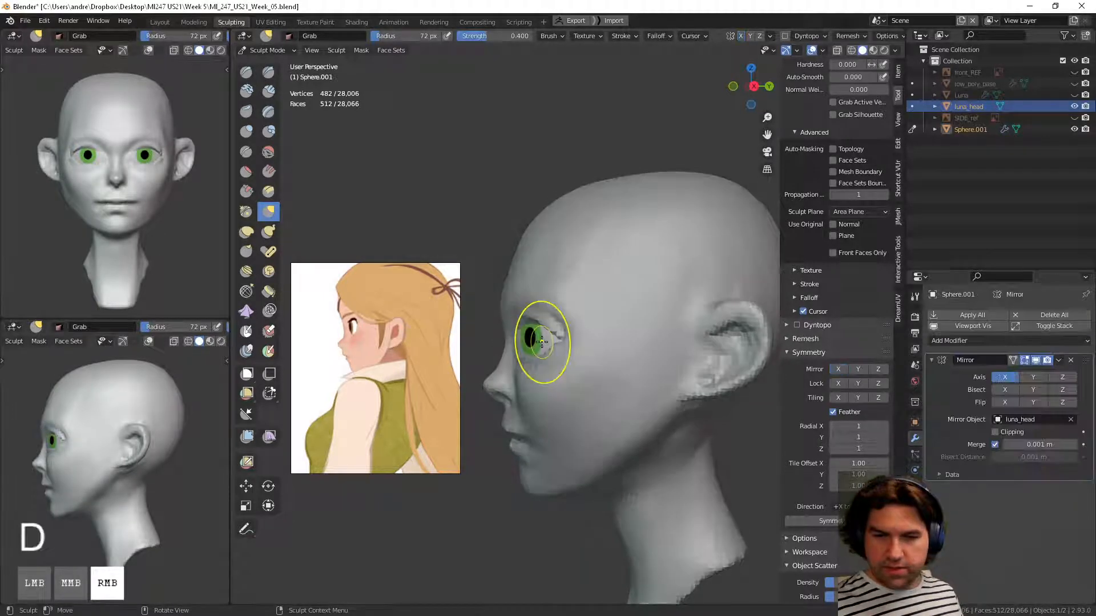
click(267, 507)
ctrl+middle_drag(563, 413, 562, 474)
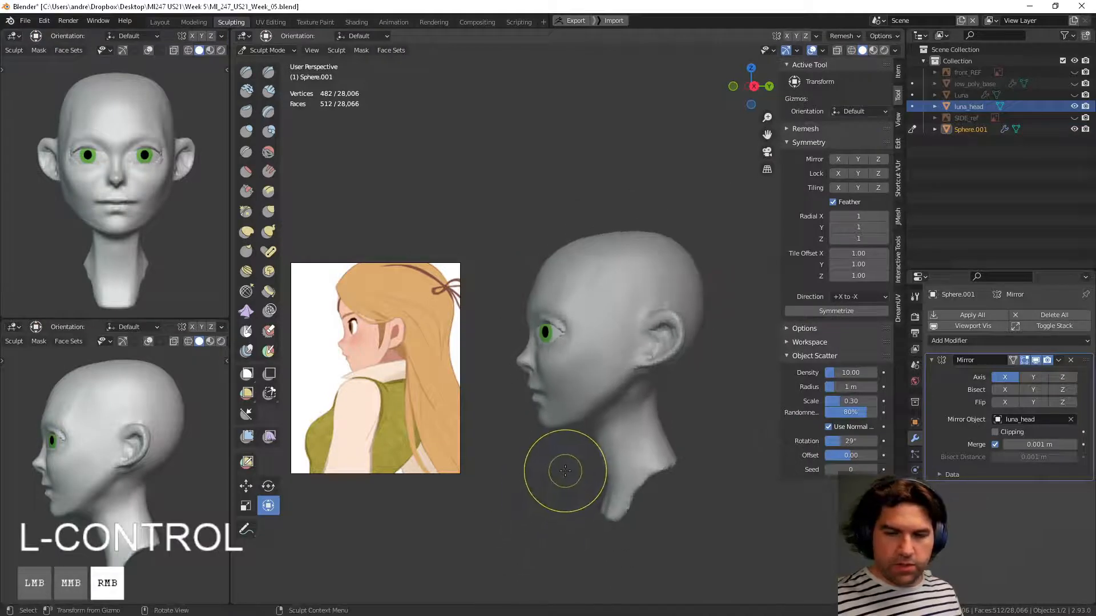
key(ctrl+Tab)
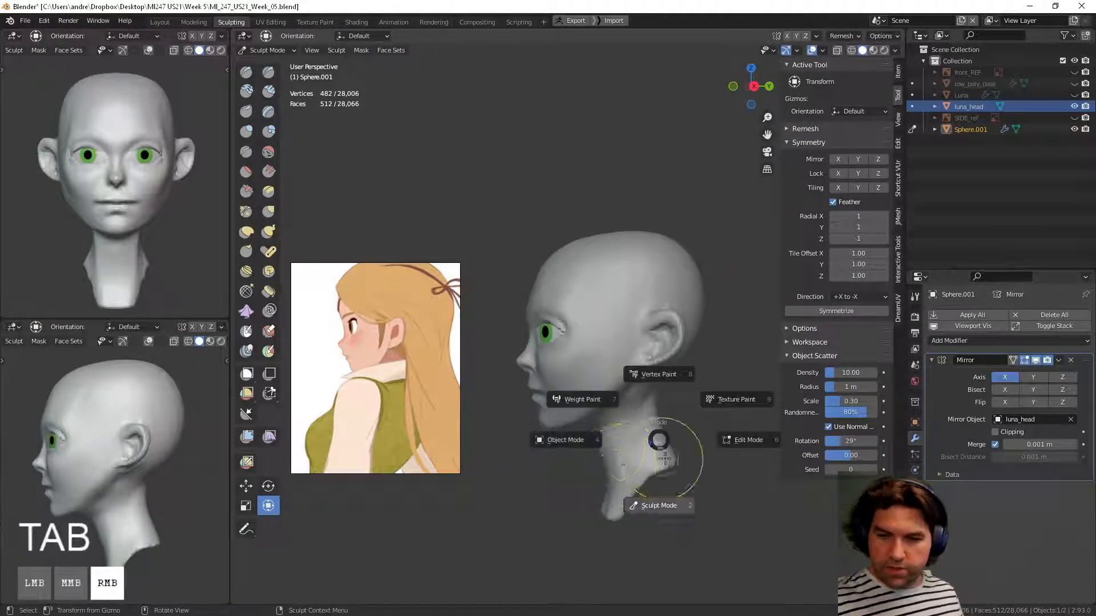
click(566, 448)
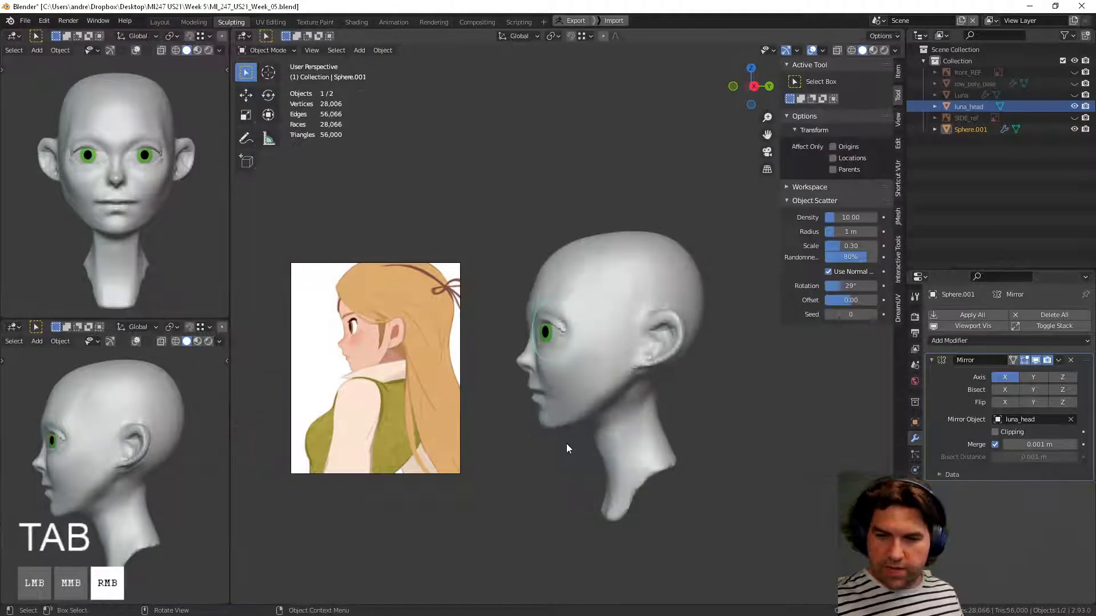
Step: In the right orthographic view, move the eyeball back into the head along Y by 0.02333 m and a further 0.007765 m
click(754, 87)
key(g)
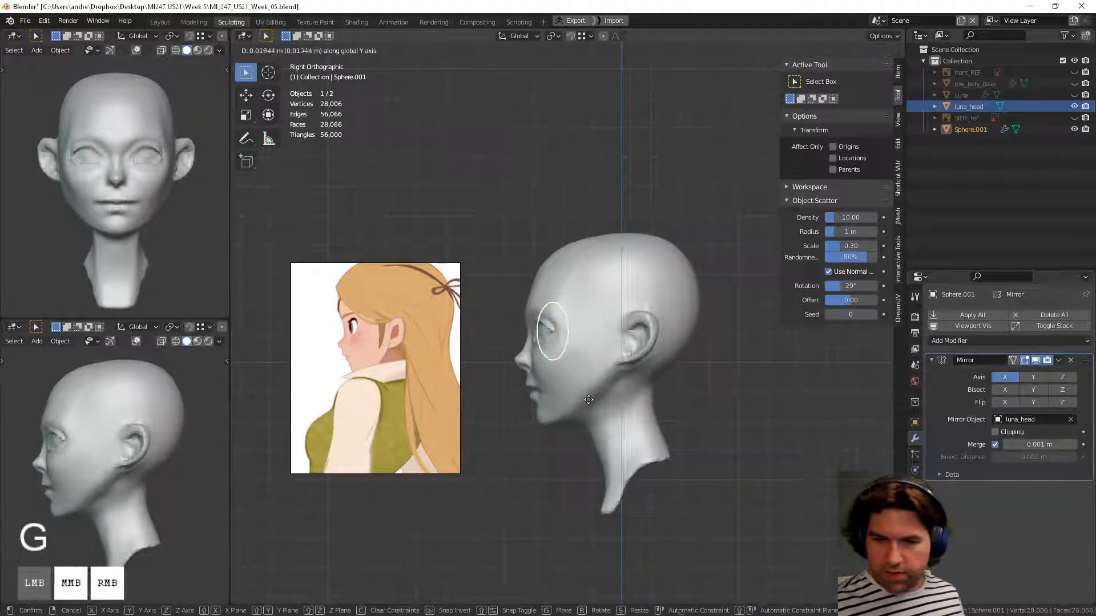
click(591, 397)
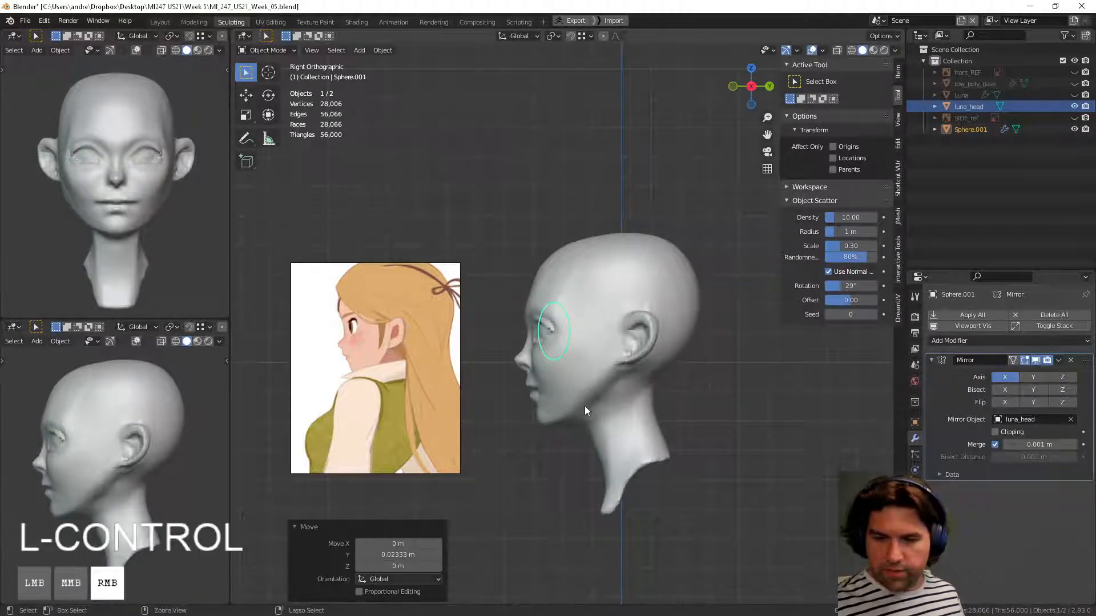
ctrl+middle_drag(584, 405, 596, 368)
key(g)
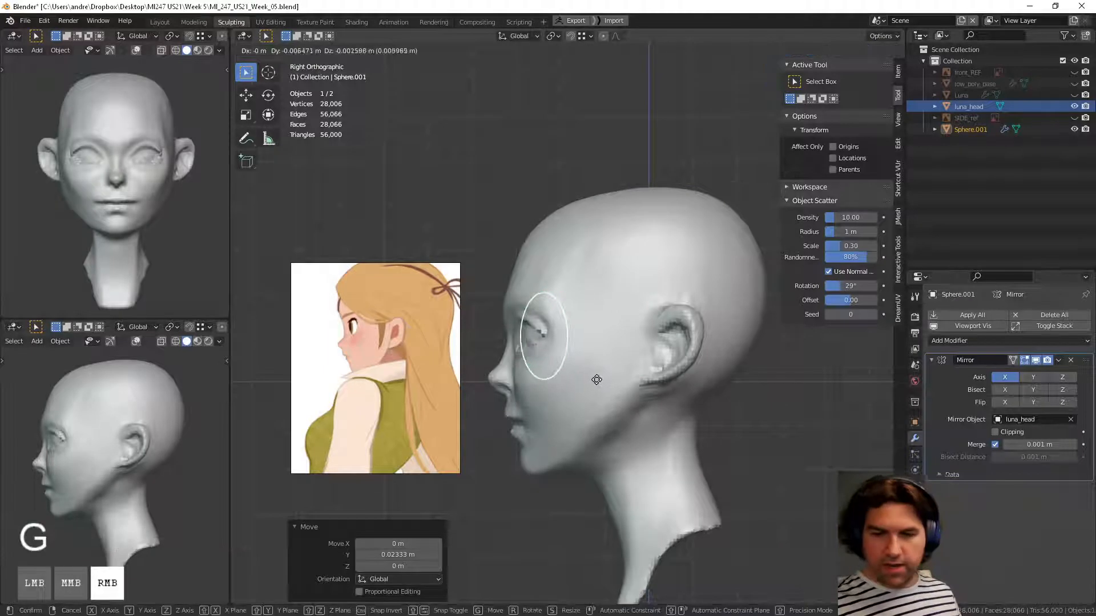
click(595, 382)
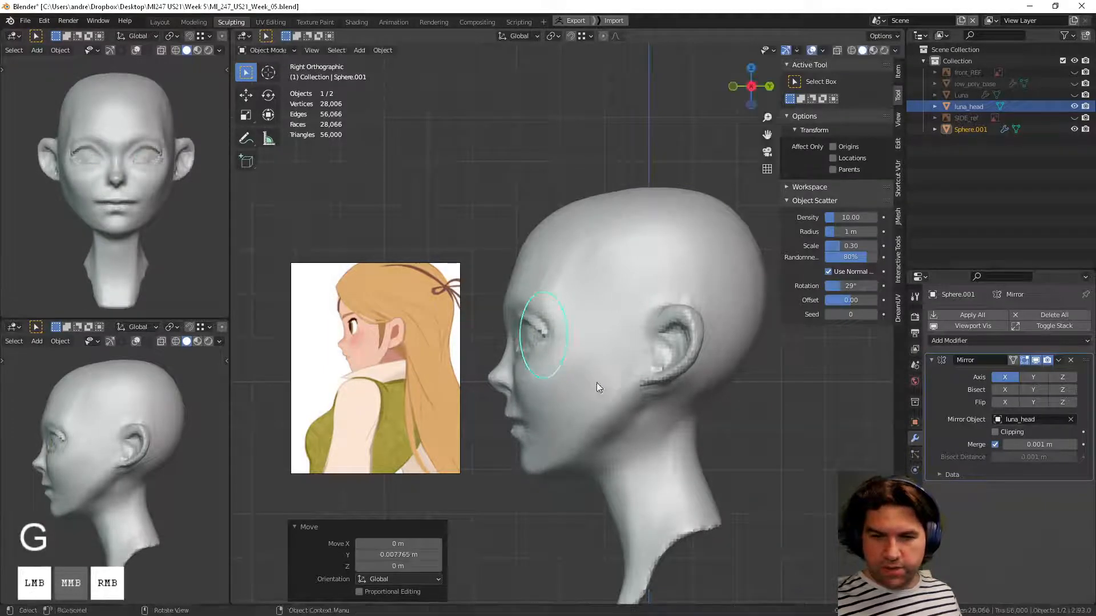
Step: Select luna_head and return it to Sculpt Mode
middle_drag(597, 382, 624, 389)
click(625, 389)
key(Tab)
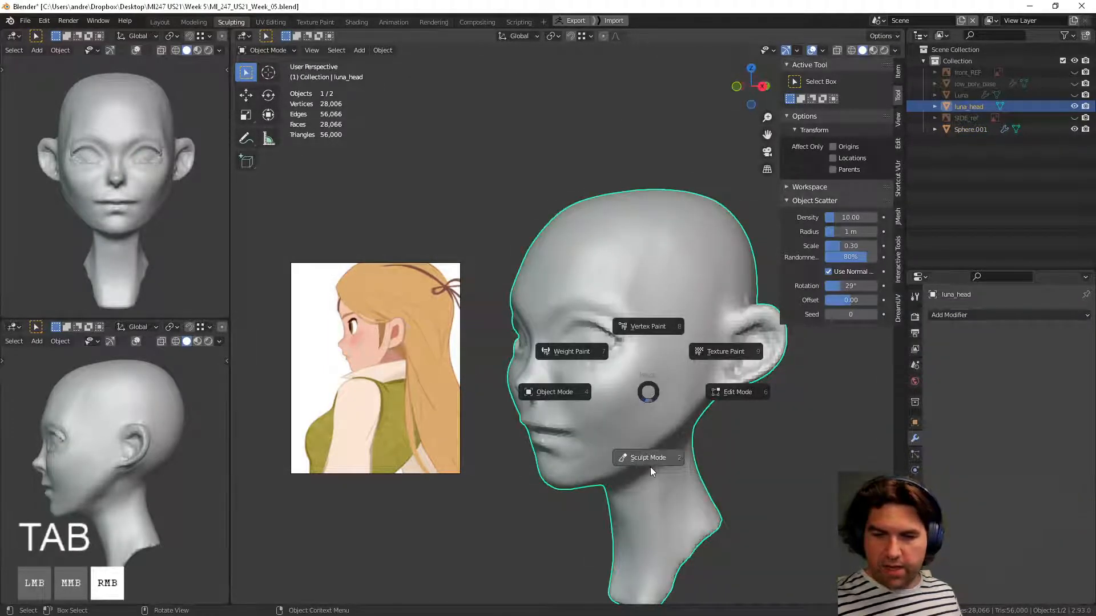
click(649, 463)
Step: Try to shift the eye socket surface backward with an enlarged brush circle and the Transform tool active, and undo the attempt
key(f)
click(621, 393)
middle_drag(620, 391, 569, 363)
drag(547, 343, 560, 343)
key(ctrl+z)
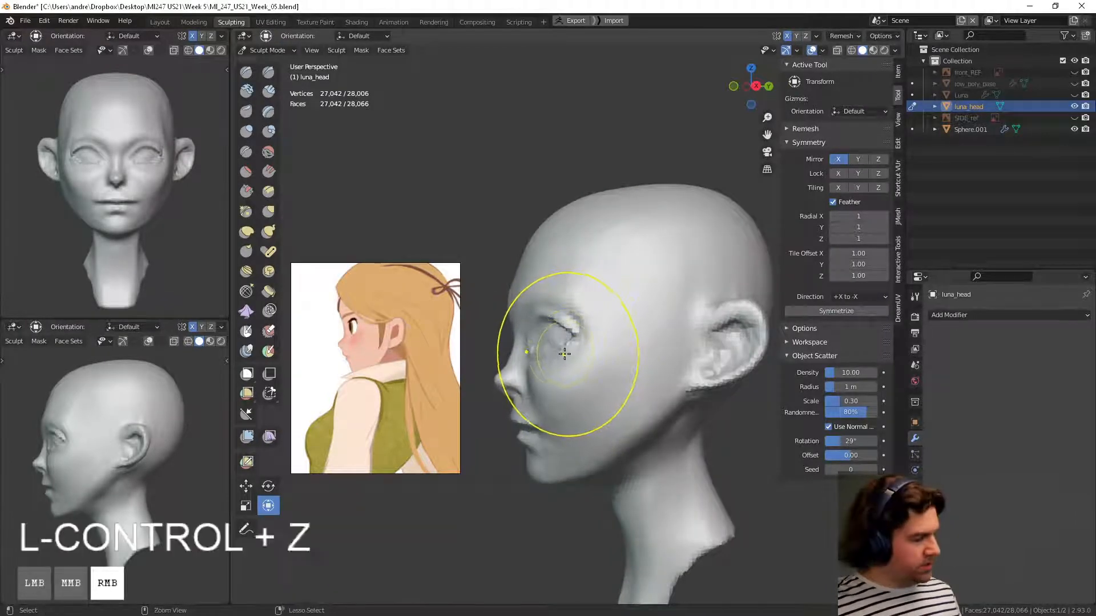
Step: Pull the skin around the outer eye corners outward with the Grab brush at a 143 px radius to expose the eyeballs
key(g)
middle_drag(559, 343, 562, 385)
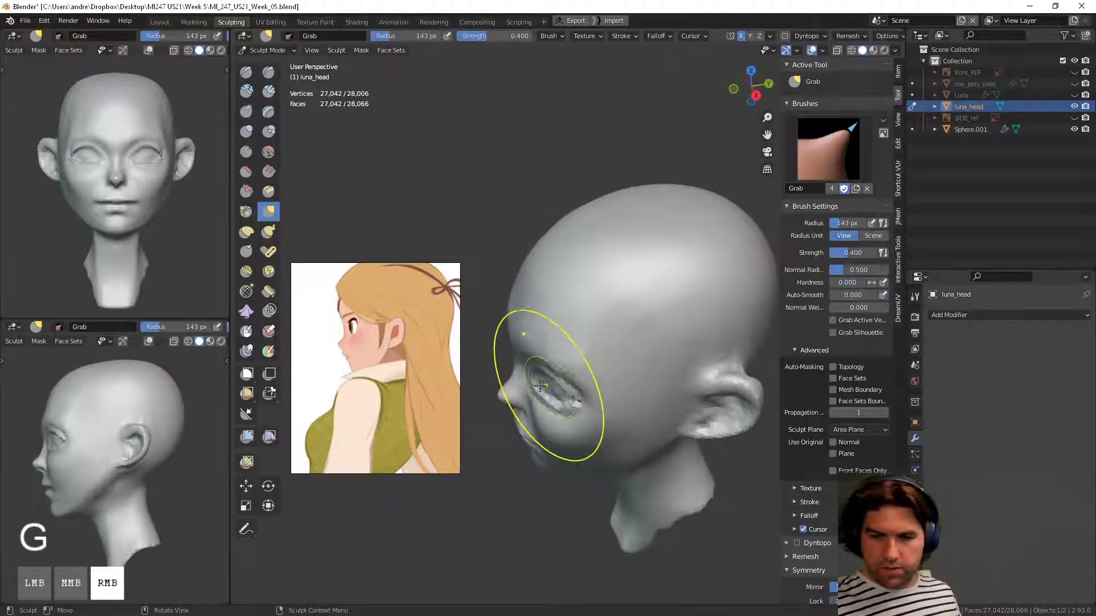
drag(548, 384, 565, 388)
middle_drag(565, 388, 565, 357)
drag(568, 357, 590, 366)
mouse_move(591, 366)
middle_down()
mouse_move(648, 331)
mouse_move(580, 399)
mouse_move(593, 338)
mouse_move(580, 345)
mouse_move(597, 344)
mouse_move(567, 346)
mouse_move(666, 318)
middle_up()
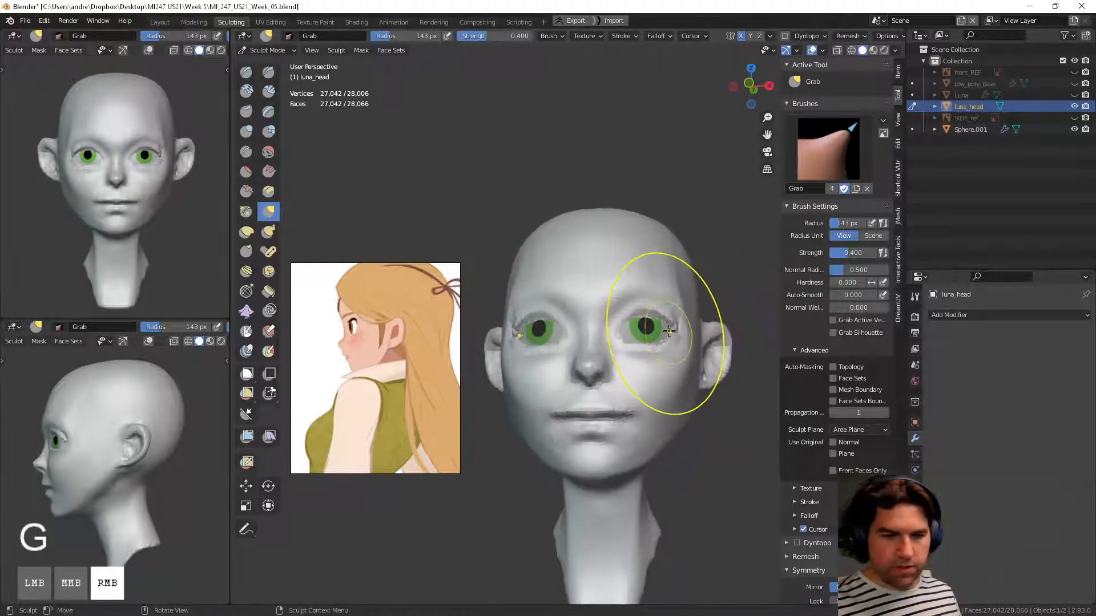
Step: Refine the eyelids and surrounding eye area with the Grab brush, reducing its radius to 97 px and 76 px
key(f)
click(611, 358)
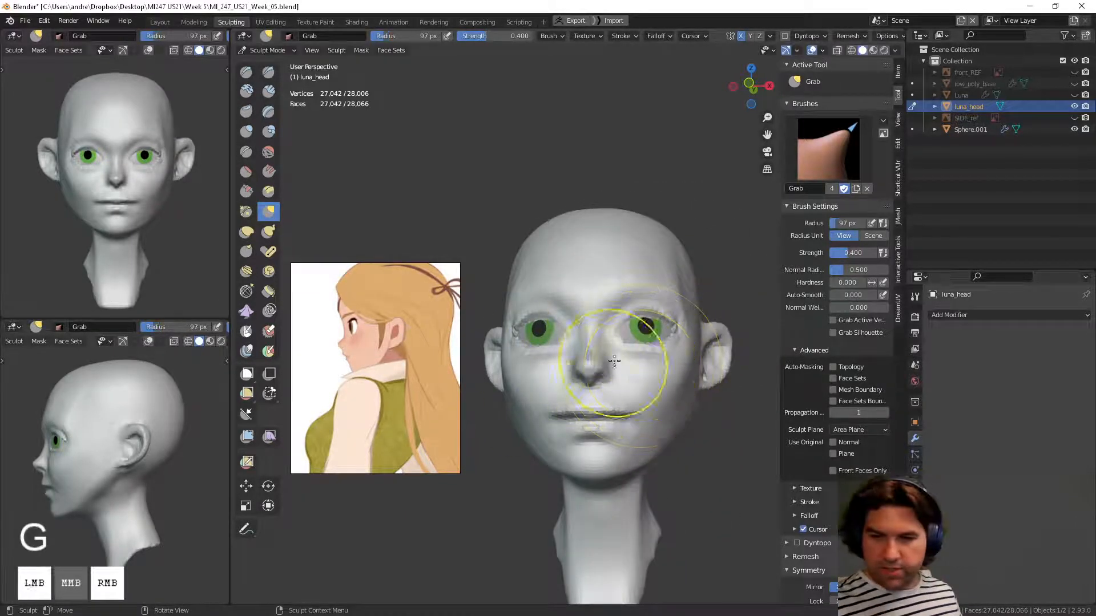
middle_drag(612, 357, 597, 326)
mouse_move(597, 285)
middle_down()
mouse_move(566, 279)
mouse_move(562, 309)
mouse_move(526, 296)
mouse_move(611, 328)
mouse_move(540, 364)
mouse_move(607, 318)
mouse_move(621, 354)
mouse_move(699, 338)
mouse_move(616, 359)
mouse_move(624, 350)
mouse_move(551, 329)
mouse_move(511, 335)
mouse_move(499, 359)
middle_up()
key(f)
click(614, 342)
middle_drag(574, 333, 635, 352)
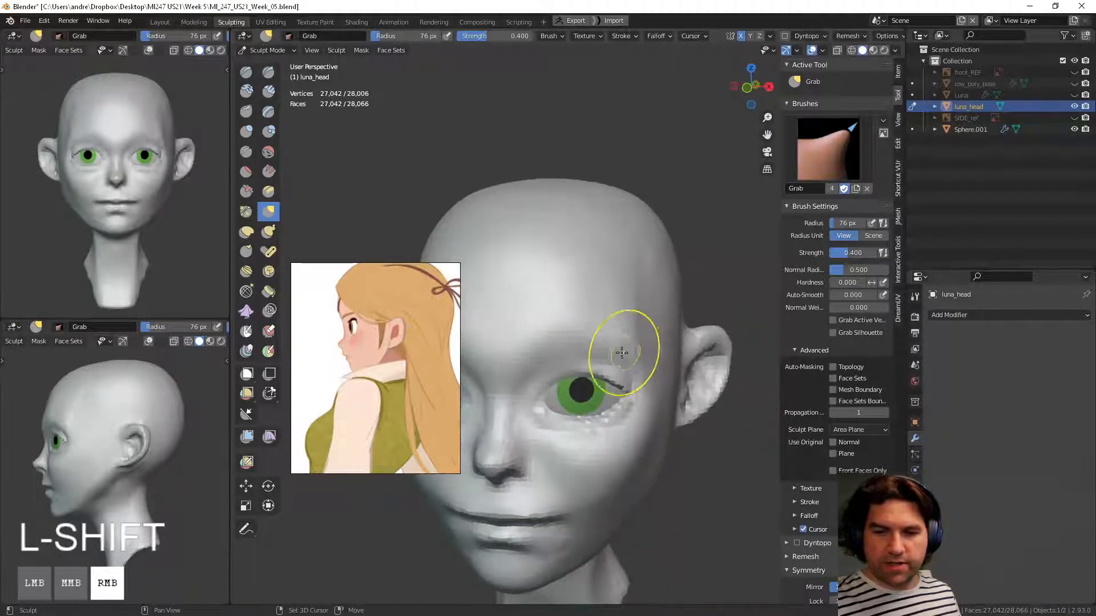
middle_drag(621, 415, 645, 383)
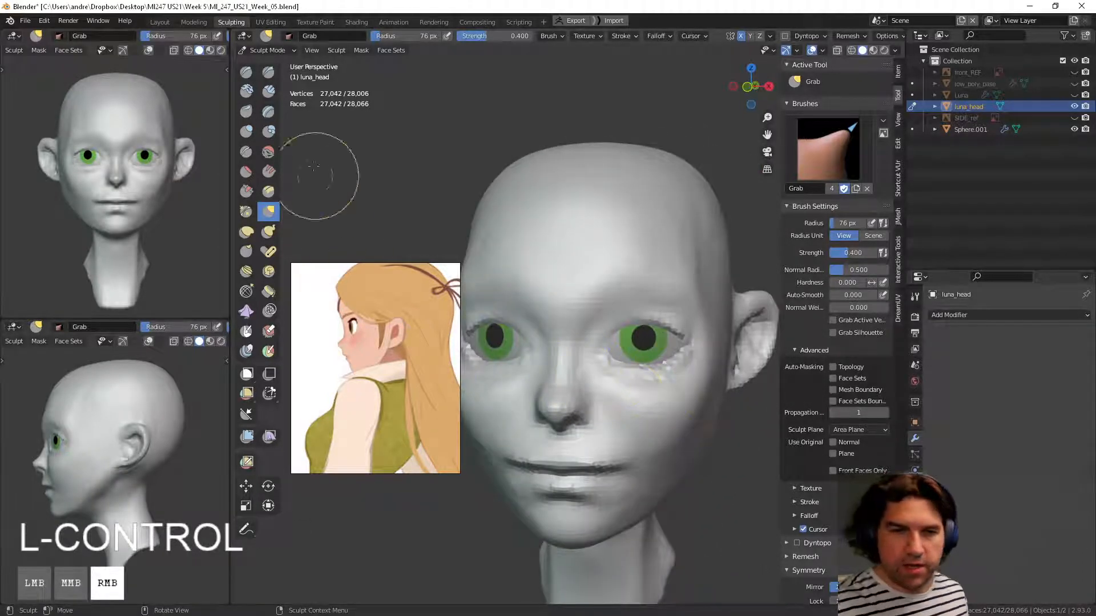
Step: Carve the inner corner and lower lid of the eyes with the Draw Sharp brush, reducing its radius to 43 px
click(269, 72)
ctrl+drag(608, 366, 628, 357)
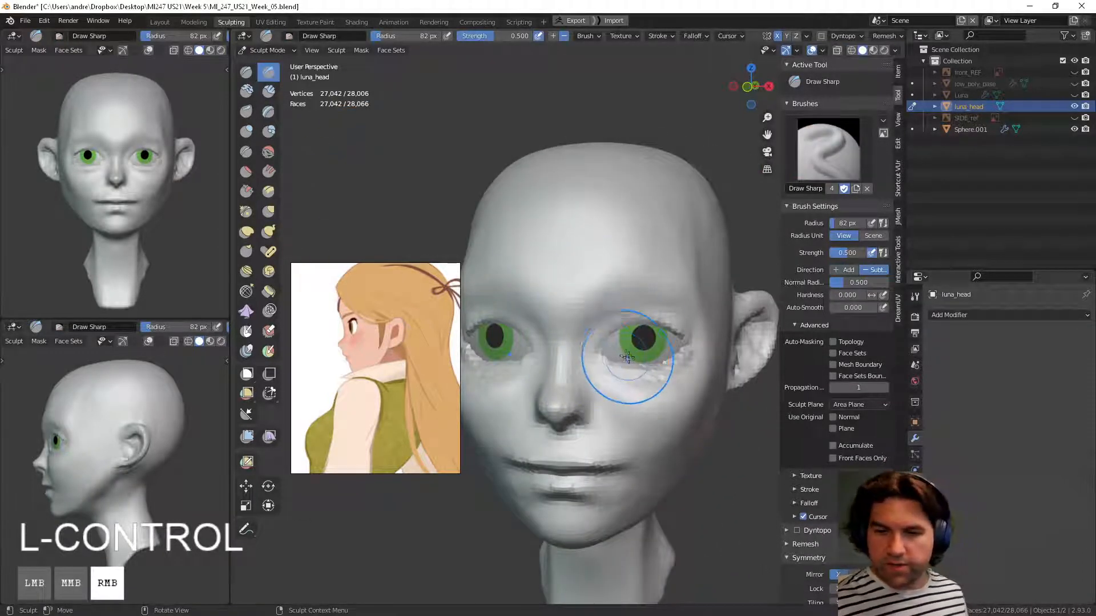
key(f)
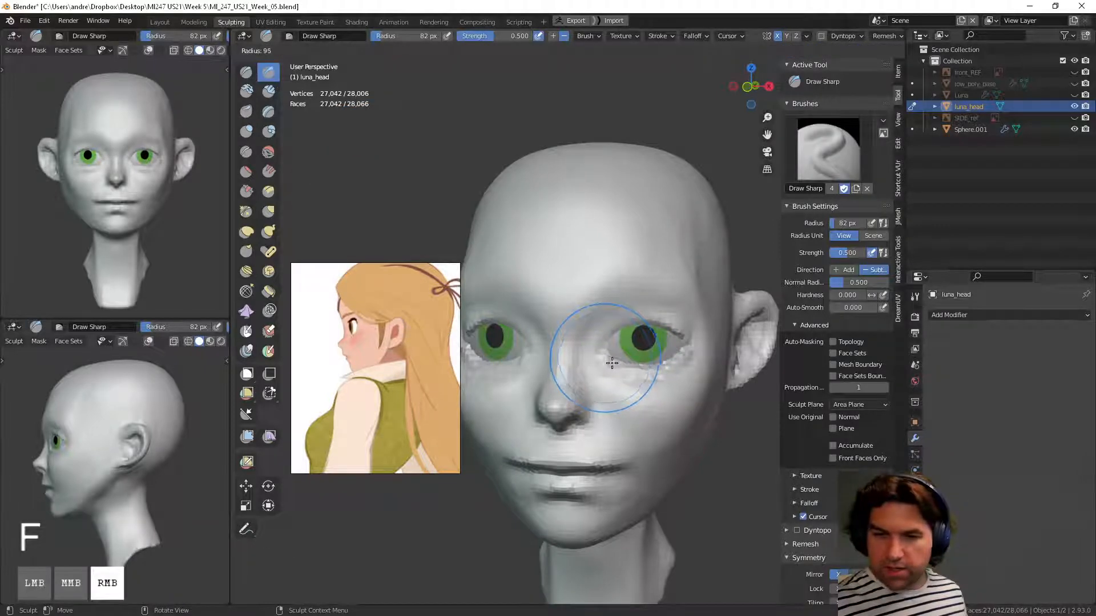
click(612, 362)
middle_drag(666, 385, 598, 382)
key(f)
click(627, 382)
drag(587, 377, 586, 356)
middle_drag(586, 357, 610, 331)
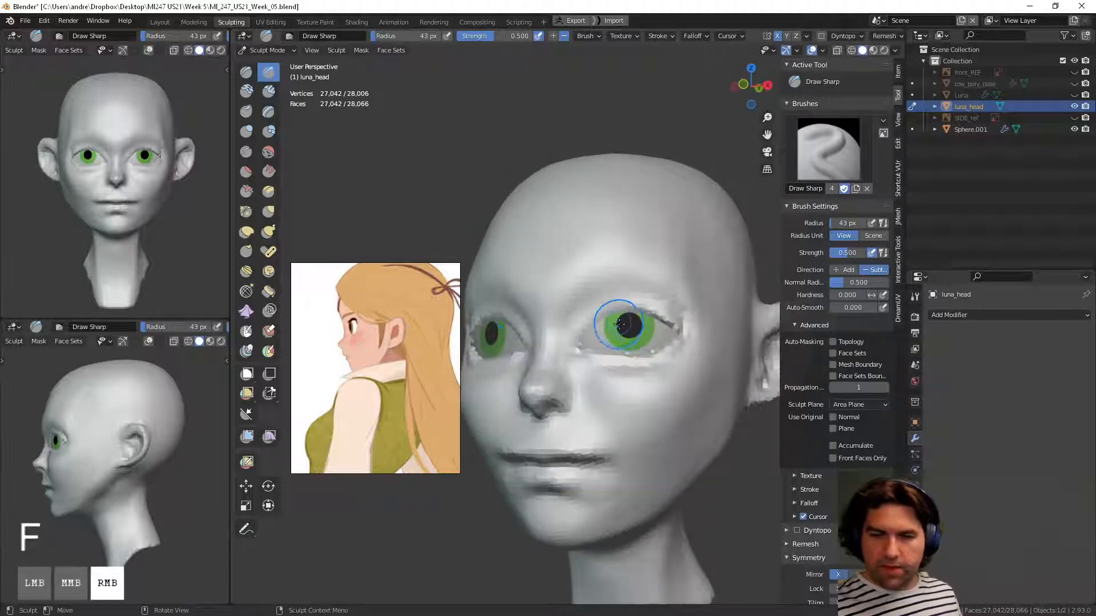
Step: Carve the upper eyelid line from the inner to the outer corner with the Draw Sharp brush at 43 px
ctrl+drag(610, 332, 618, 324)
middle_drag(619, 324, 629, 316)
ctrl+drag(591, 348, 623, 318)
middle_drag(611, 318, 597, 322)
drag(615, 306, 668, 307)
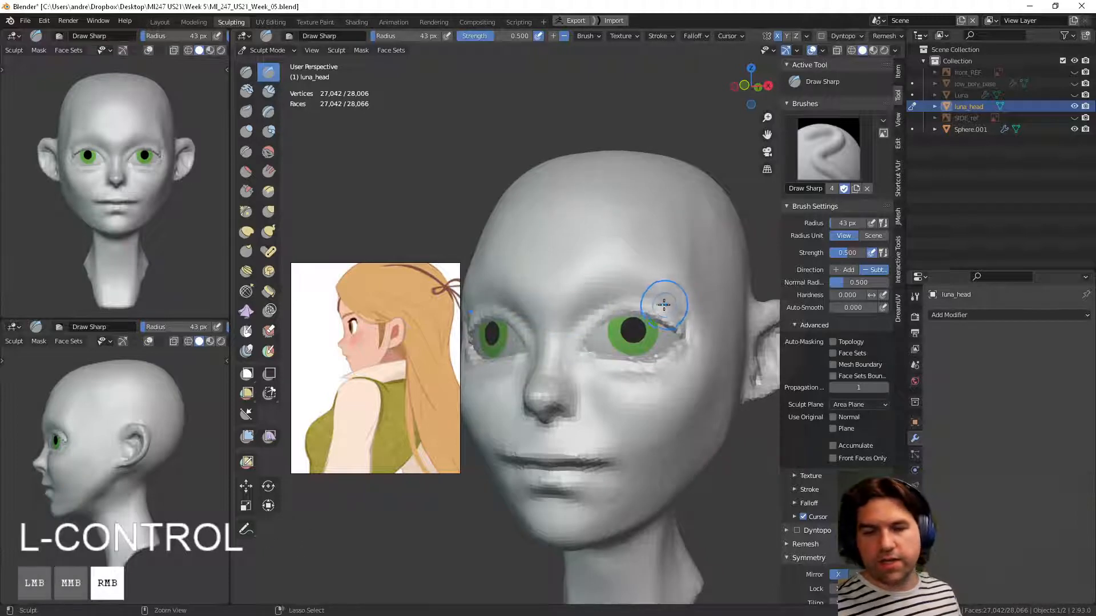
Step: Adjust the forehead and brow shape from above with the Grab brush at a 122 px radius
middle_drag(663, 304, 335, 339)
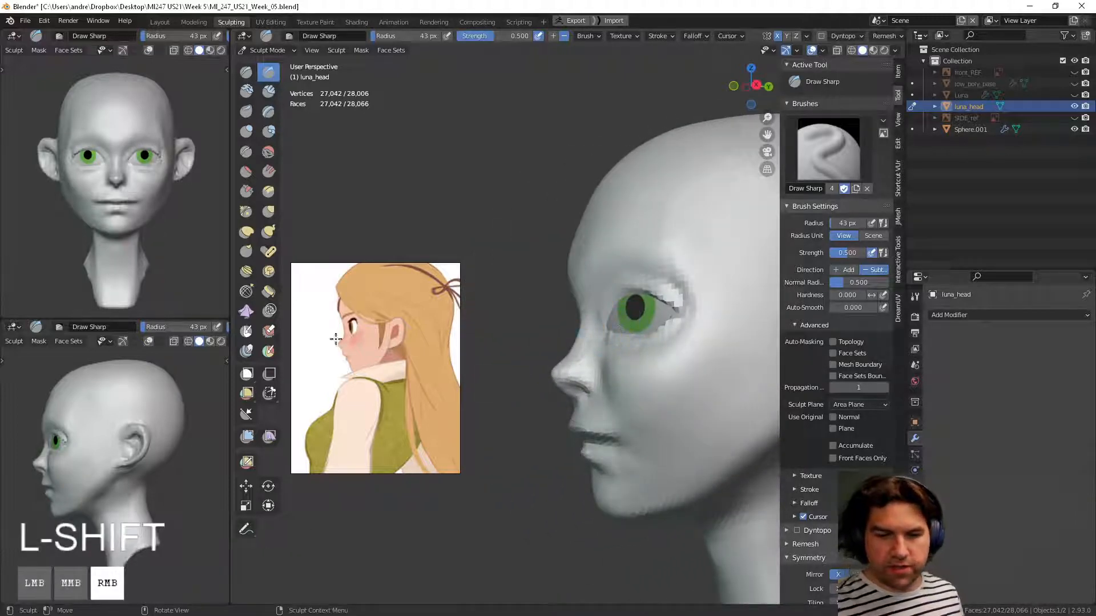
shift+middle_drag(597, 343, 611, 490)
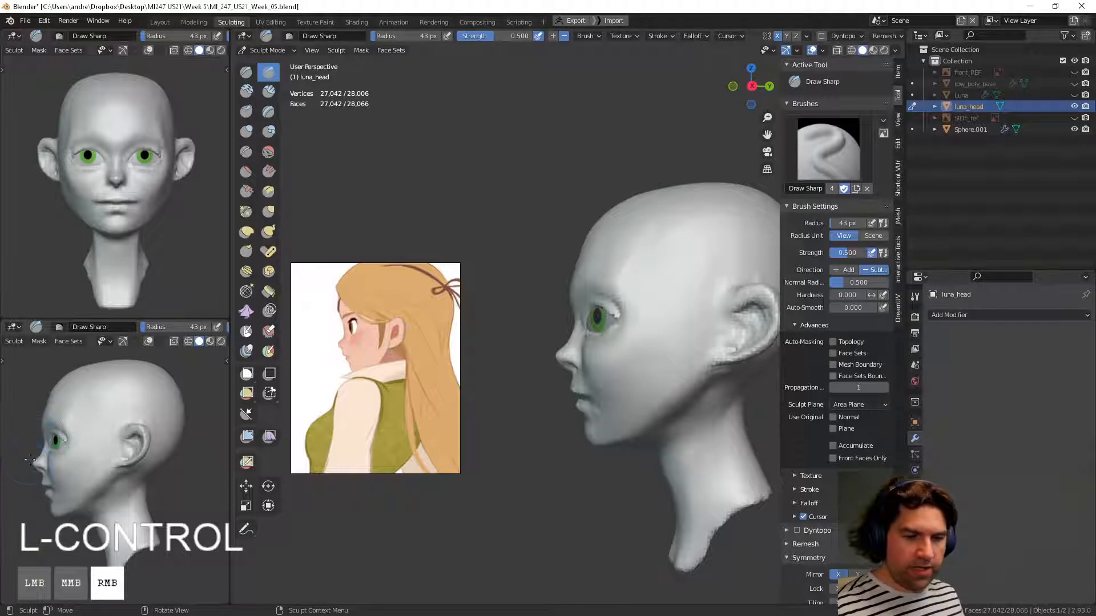
middle_drag(577, 312, 618, 364)
key(f)
click(651, 346)
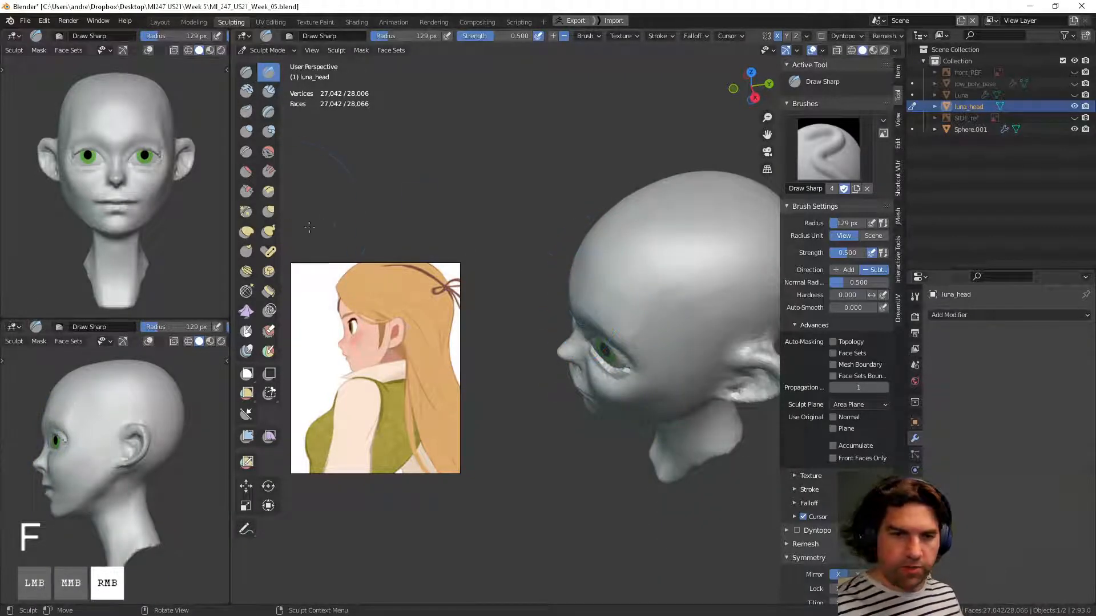
key(g)
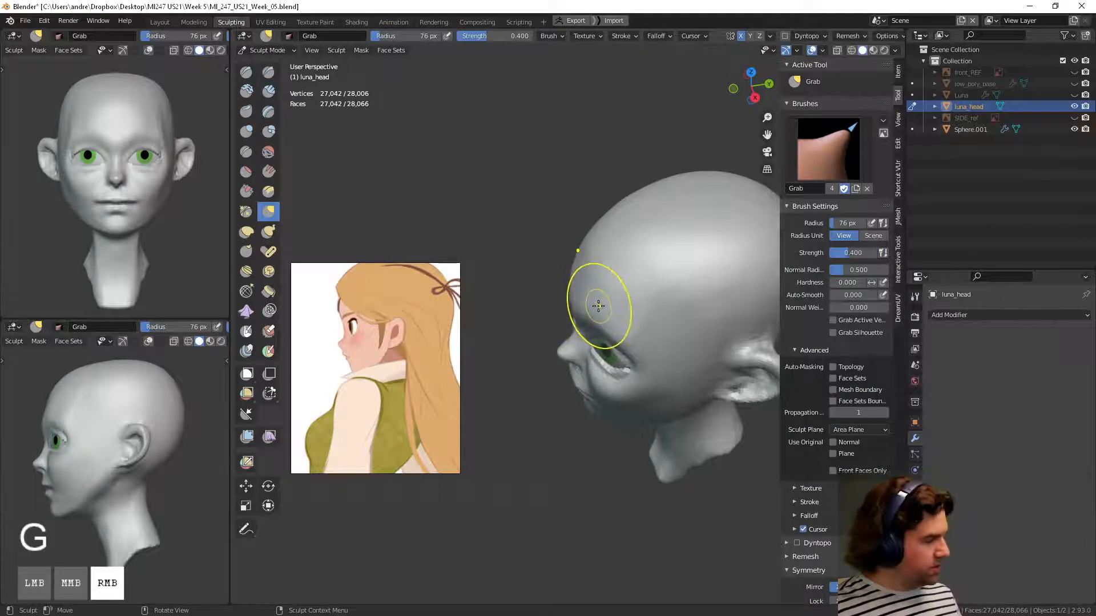
key(f)
click(628, 309)
middle_drag(628, 309, 617, 341)
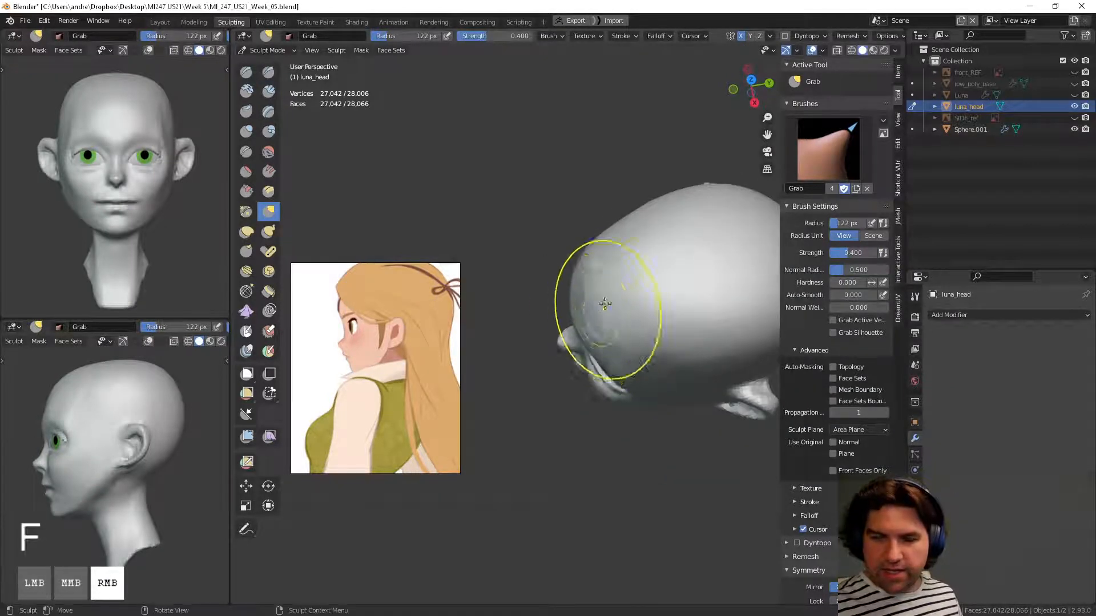
mouse_move(605, 303)
middle_down()
mouse_move(680, 237)
mouse_move(640, 247)
mouse_move(724, 224)
mouse_move(634, 262)
mouse_move(580, 257)
mouse_move(638, 318)
mouse_move(587, 284)
mouse_move(621, 341)
mouse_move(616, 245)
mouse_move(628, 308)
mouse_move(628, 293)
mouse_move(562, 263)
mouse_move(589, 266)
middle_up()
Step: Undo the last stroke, rework the forehead with the Clay Strips brush at 89 px, and smooth the forehead and cheek
click(268, 91)
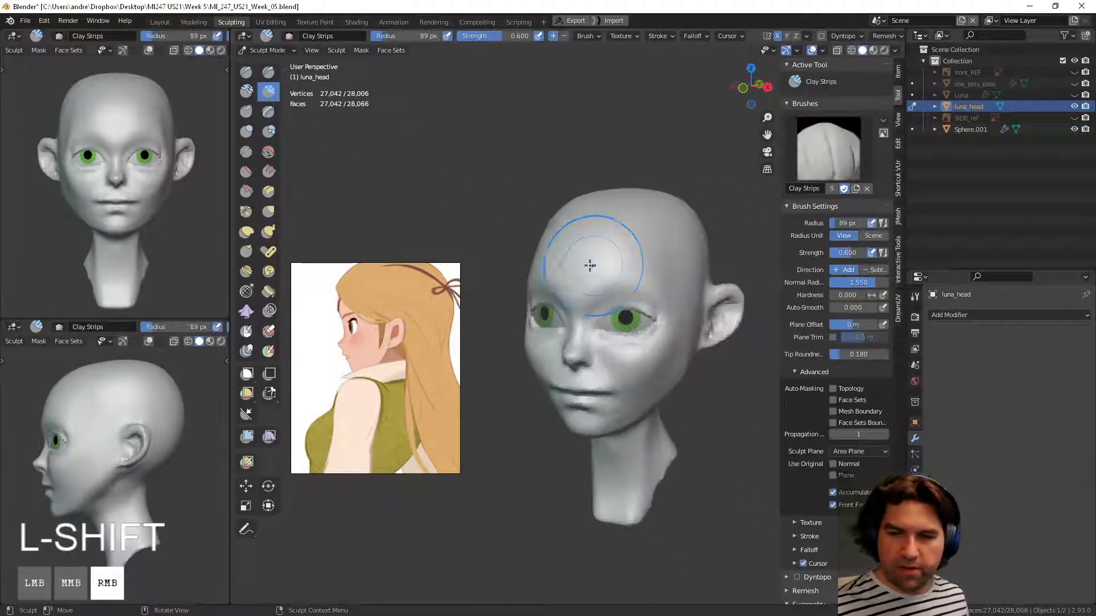
key(ctrl+z)
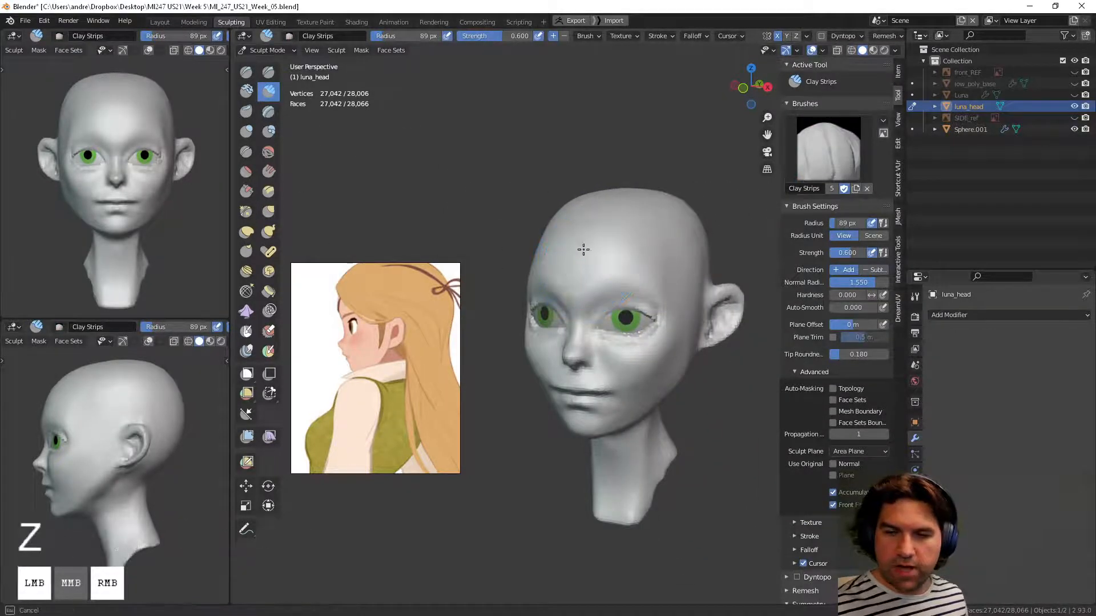
mouse_move(615, 267)
mouse_down()
mouse_move(649, 258)
mouse_move(577, 261)
mouse_move(657, 249)
mouse_up()
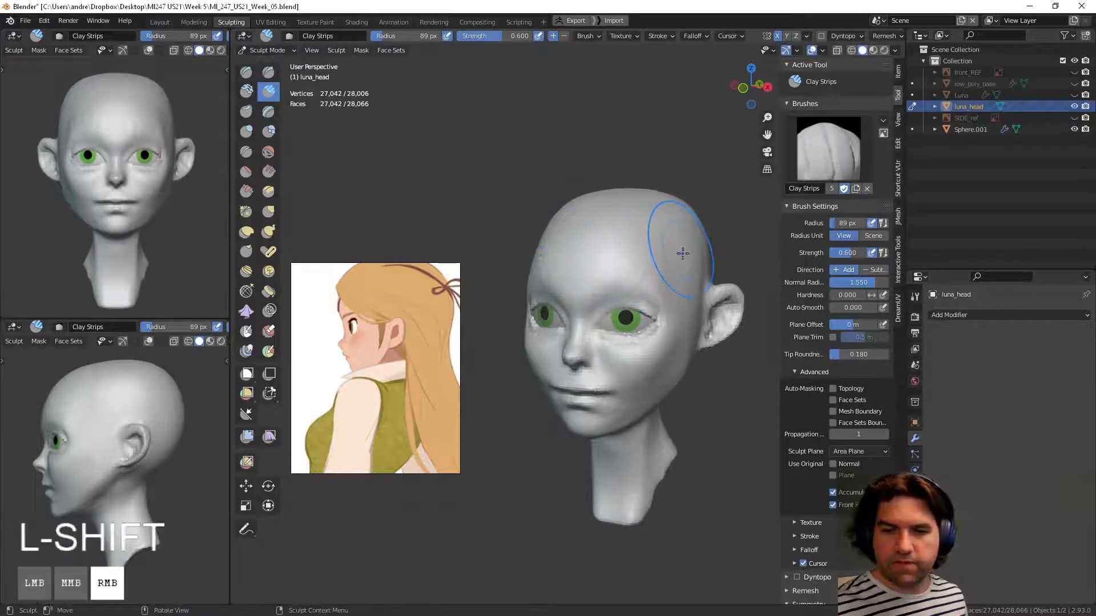
middle_drag(682, 252, 633, 261)
mouse_move(633, 260)
shift+mouse_down()
mouse_move(627, 249)
mouse_move(637, 253)
shift+mouse_up()
ctrl+middle_drag(650, 335, 641, 365)
shift+drag(641, 365, 627, 365)
middle_drag(605, 359, 565, 338)
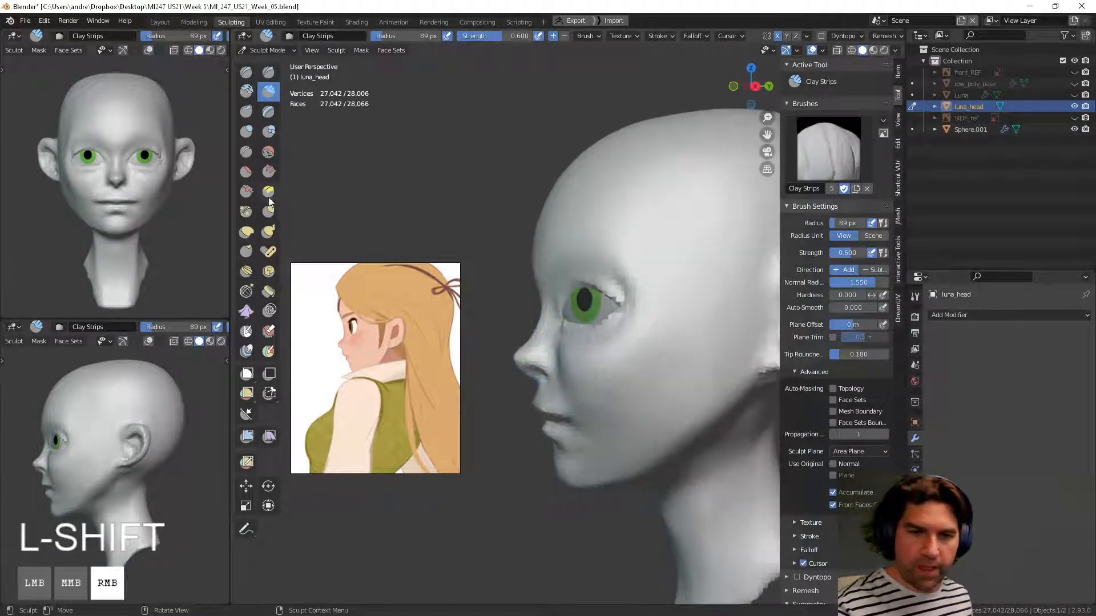
Step: Reshape the nose bridge and tip in profile with the Grab brush, using radii of 92, 69 and 81 px
key(g)
key(f)
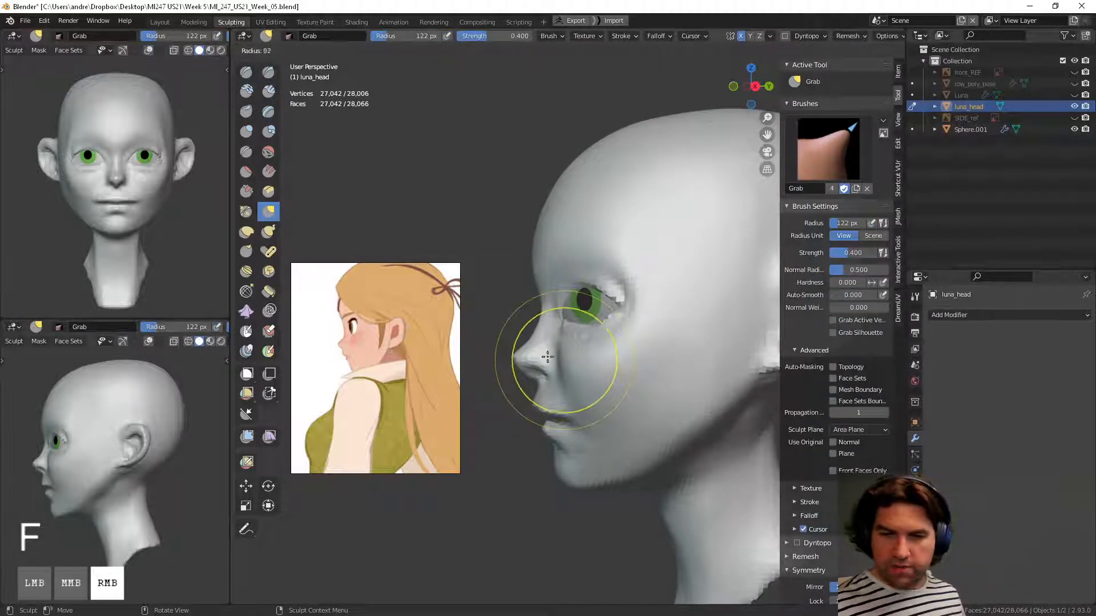
click(547, 356)
middle_drag(535, 374, 447, 349)
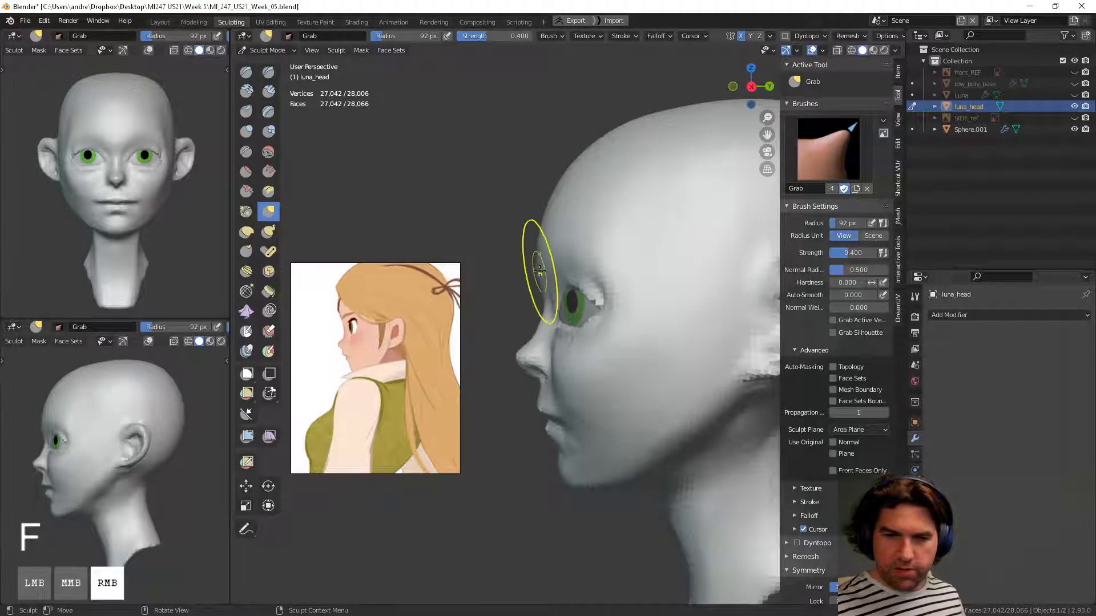
drag(531, 337, 541, 330)
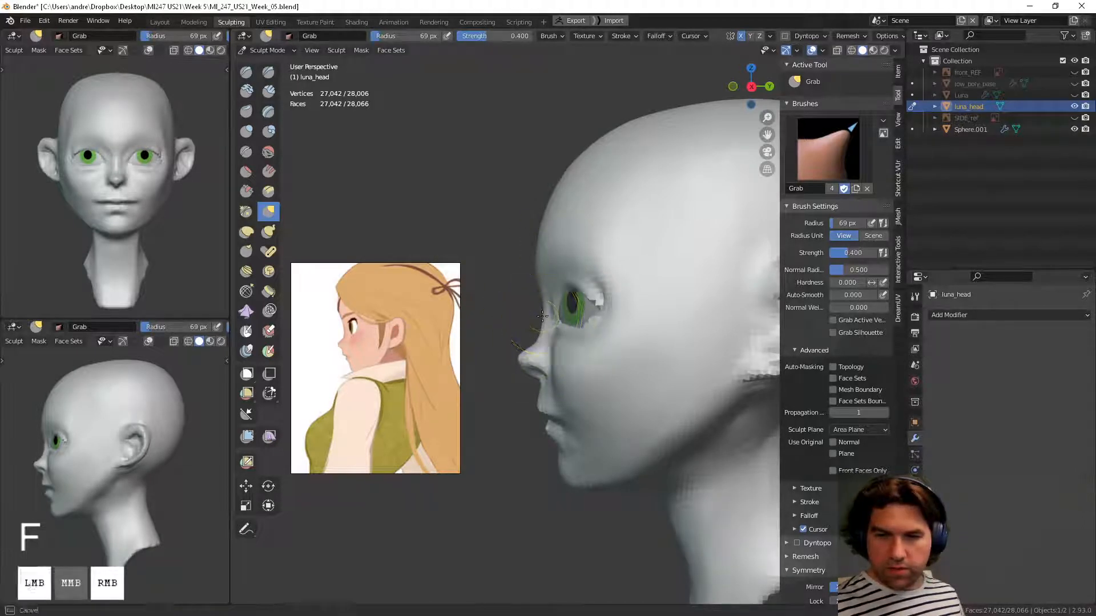
key(f)
drag(530, 333, 536, 366)
key(f)
click(527, 362)
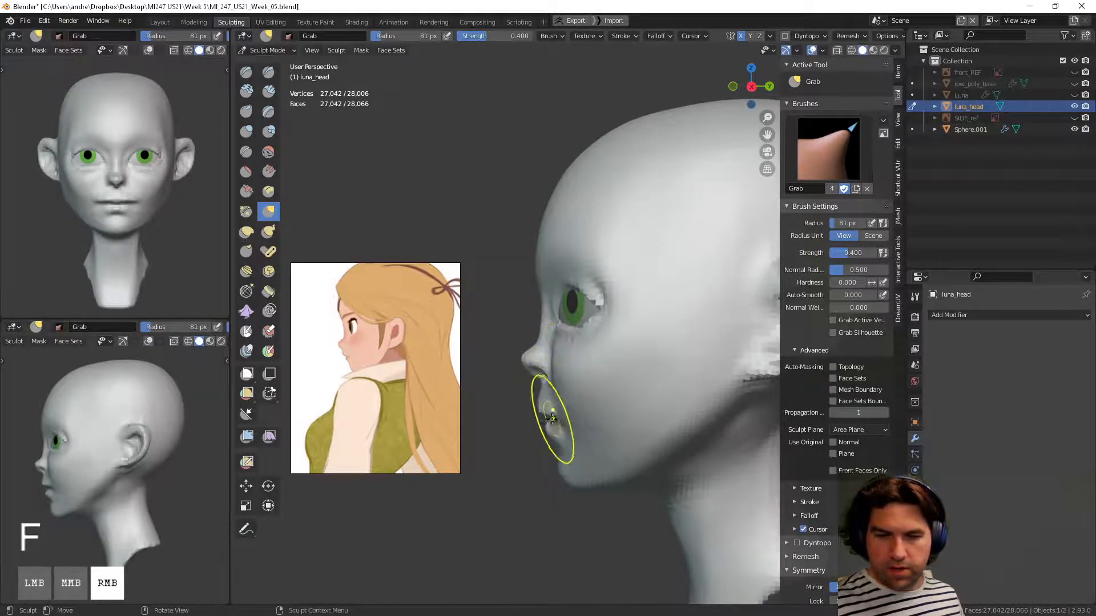
Step: Pull the upper lip area below the nose forward in profile with the Grab brush at 68 px
key(f)
click(539, 407)
middle_drag(544, 402, 548, 387)
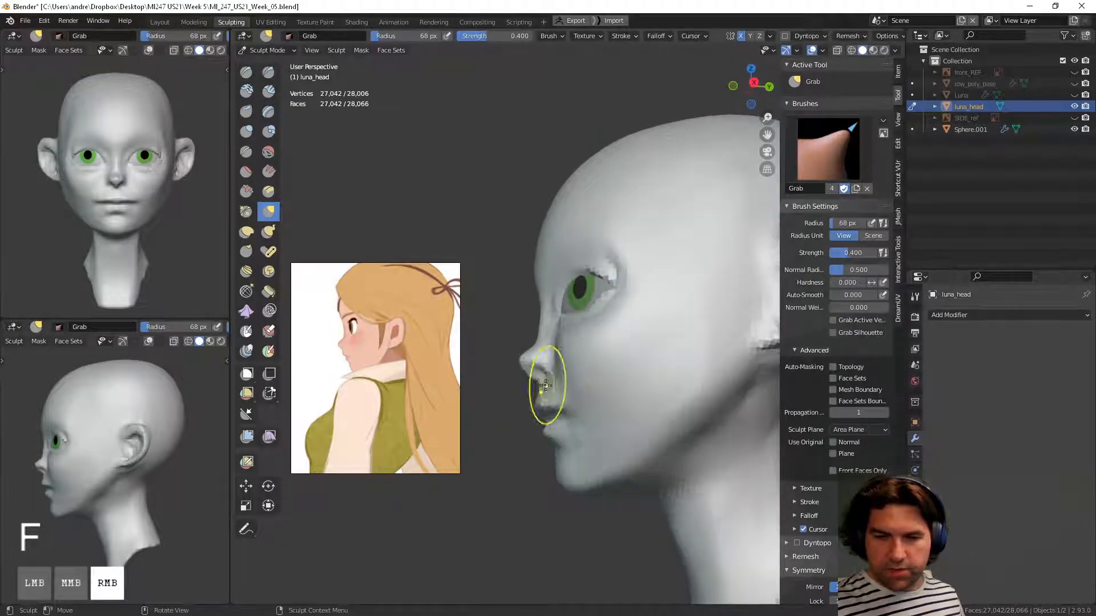
drag(546, 388, 536, 390)
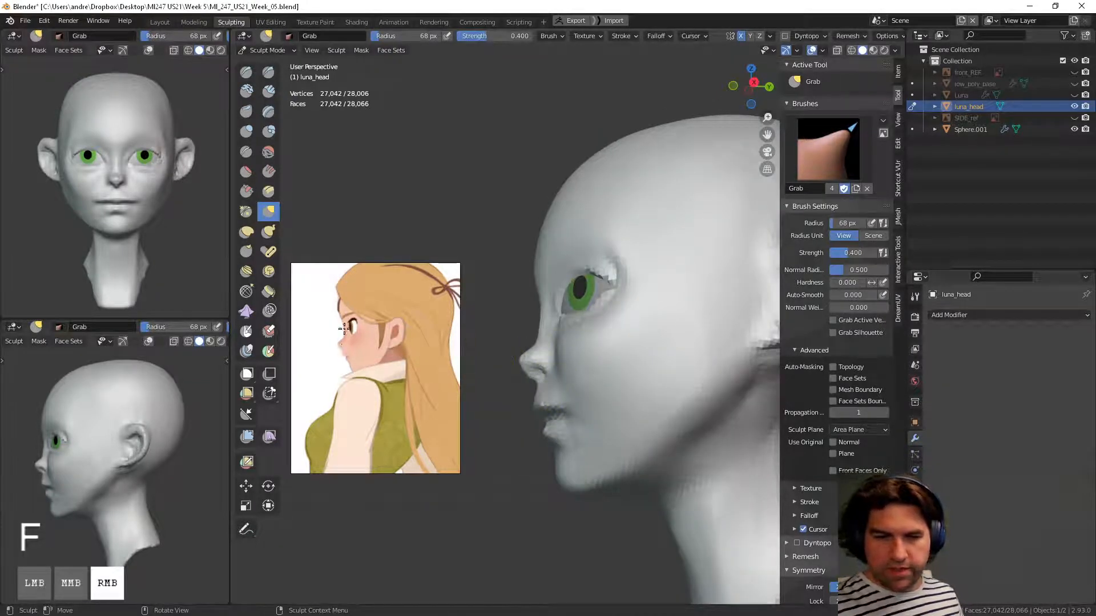
Step: Adjust the curve of the mouth from below with the Grab brush at a 102 px radius
middle_drag(578, 341, 626, 343)
key(f)
click(619, 381)
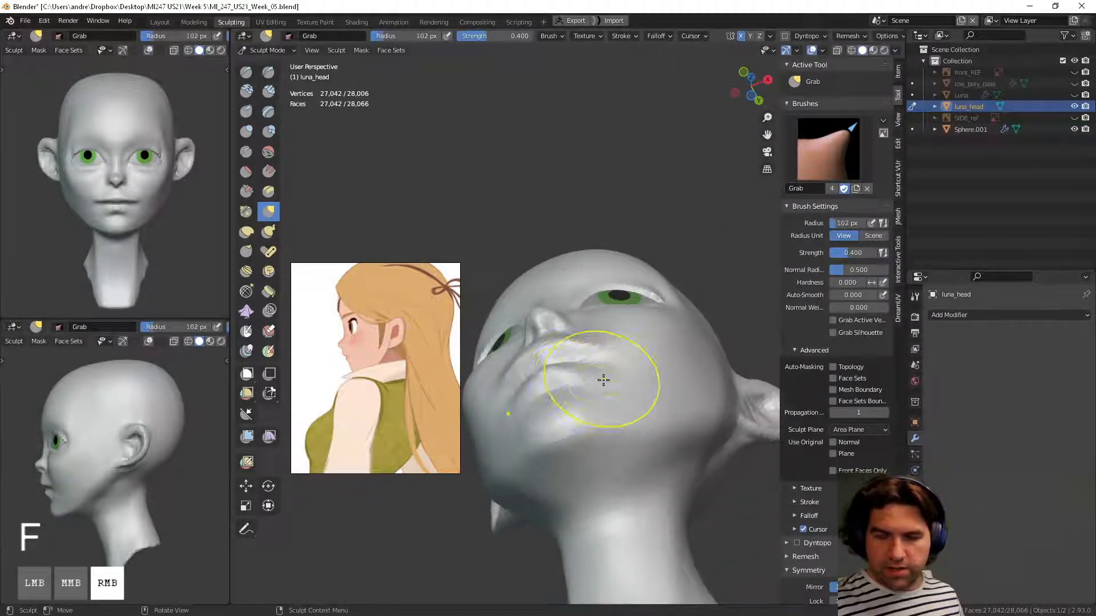
middle_drag(603, 380, 606, 450)
drag(561, 417, 556, 412)
mouse_move(557, 412)
middle_down()
mouse_move(607, 372)
mouse_move(563, 323)
middle_up()
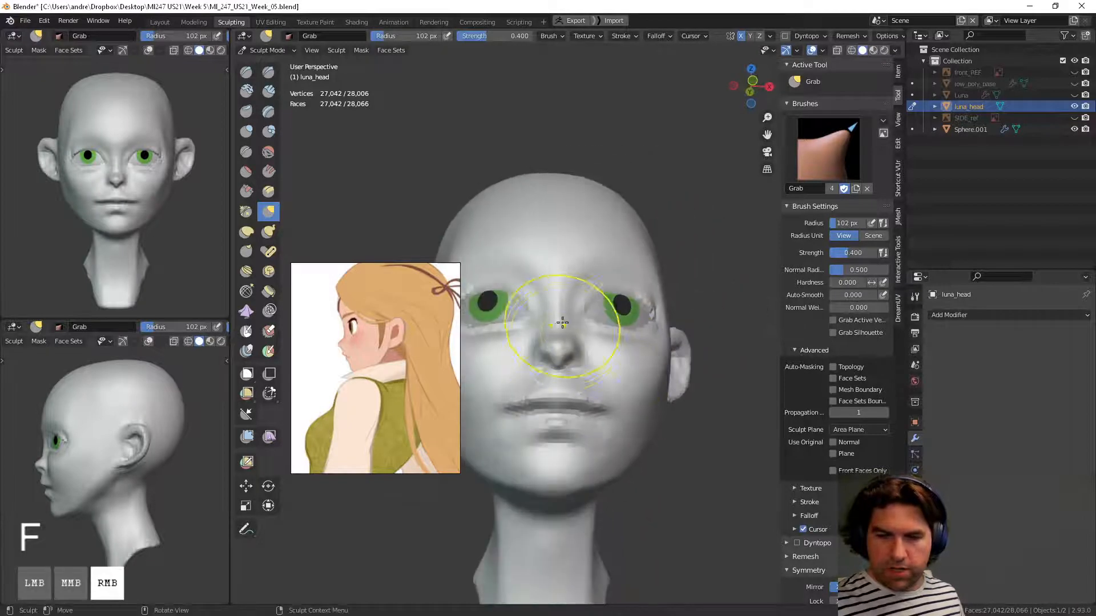
Step: Mask the nose with the Mask brush, starting at a 35 px radius
key(m)
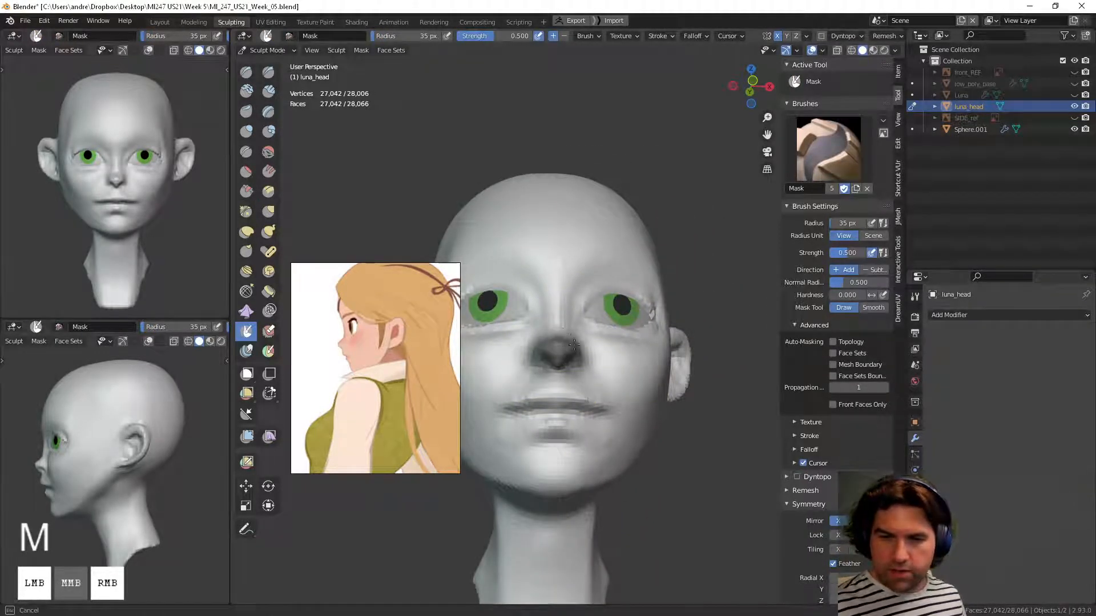
mouse_move(574, 343)
middle_down()
mouse_move(542, 339)
mouse_move(570, 345)
middle_up()
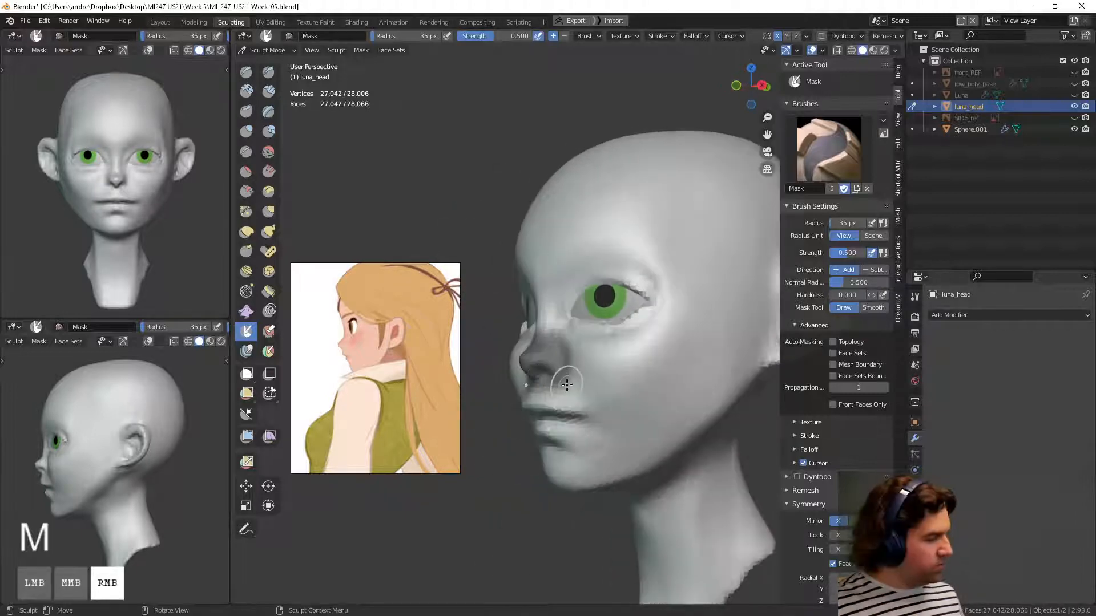
key(f)
click(603, 390)
mouse_move(603, 390)
middle_down()
mouse_move(547, 372)
mouse_move(524, 409)
mouse_move(612, 360)
mouse_move(593, 345)
mouse_move(514, 428)
mouse_move(631, 379)
mouse_move(599, 368)
mouse_move(589, 354)
mouse_move(606, 356)
mouse_move(604, 344)
mouse_move(594, 354)
mouse_move(607, 399)
mouse_move(580, 440)
mouse_move(569, 431)
mouse_move(641, 447)
mouse_move(596, 402)
middle_up()
Step: Reshape the mouth and cheek area around the masked nose with the Grab brush at a 132 px radius
key(g)
key(f)
click(652, 363)
key(f)
click(600, 458)
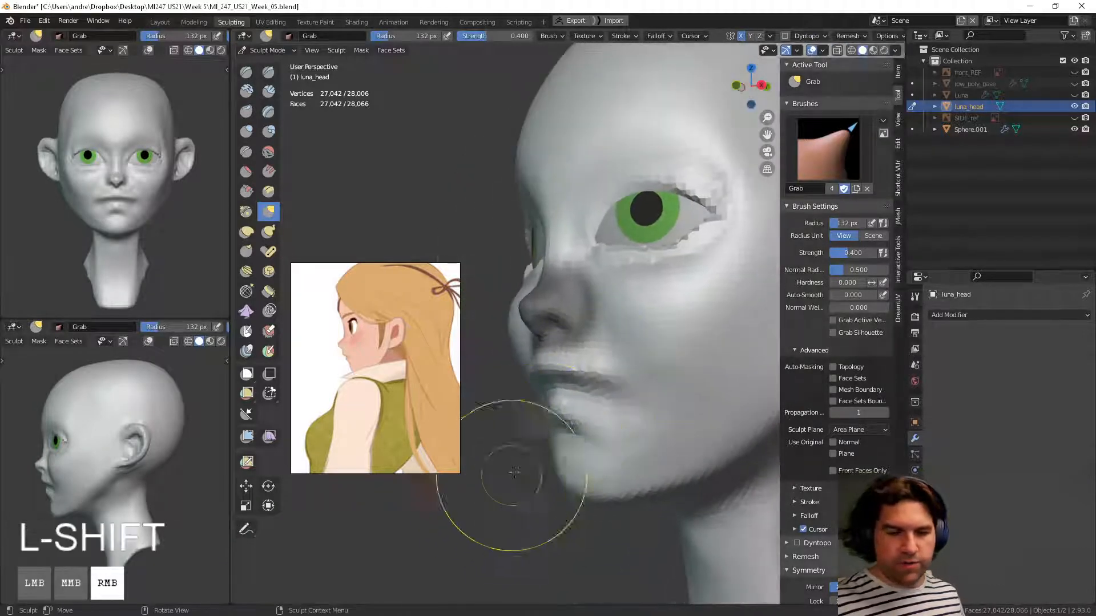
mouse_move(568, 445)
shift+middle_down()
mouse_move(512, 481)
mouse_move(609, 429)
shift+middle_up()
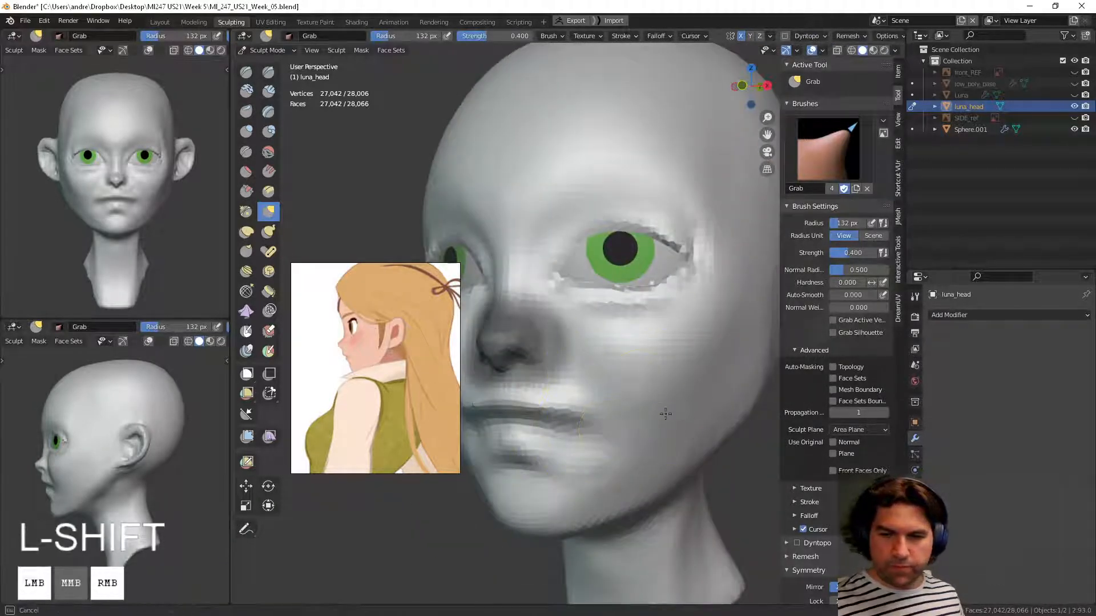
mouse_move(649, 381)
middle_down()
mouse_move(618, 409)
mouse_move(576, 400)
mouse_move(613, 385)
mouse_move(660, 318)
mouse_move(618, 251)
mouse_move(616, 268)
mouse_move(588, 280)
mouse_move(580, 270)
mouse_move(622, 280)
middle_up()
Step: Open up and reshape the eyelids around the eyeballs with the Grab brush at a 90 px radius
key(f)
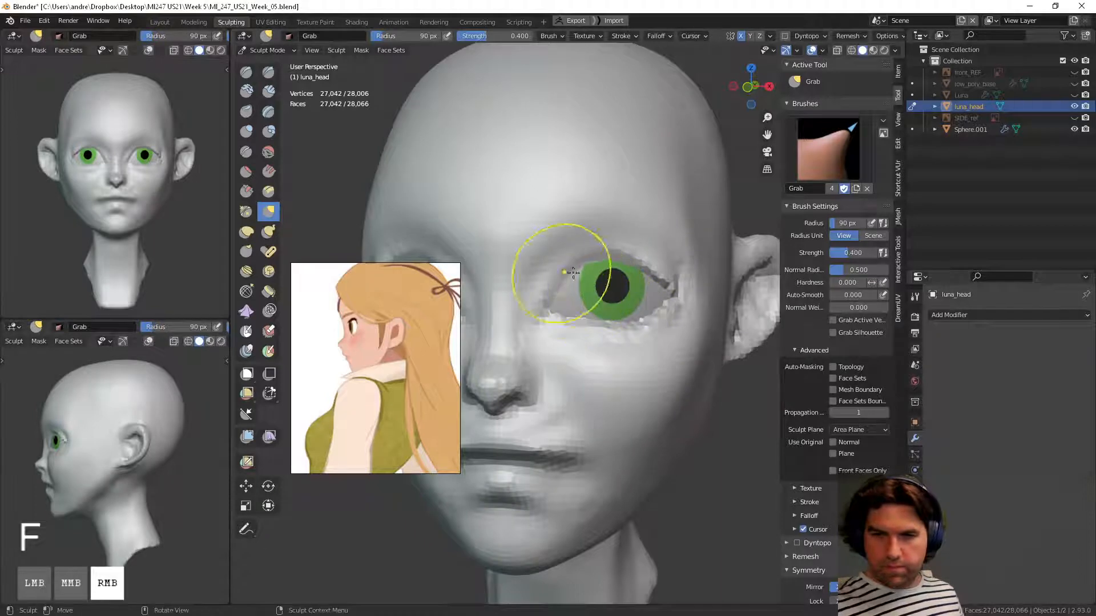
mouse_move(573, 271)
middle_down()
mouse_move(647, 261)
mouse_move(624, 250)
mouse_move(579, 263)
mouse_move(640, 310)
mouse_move(545, 320)
mouse_move(626, 342)
mouse_move(594, 337)
mouse_move(590, 361)
mouse_move(544, 338)
mouse_move(594, 299)
mouse_move(677, 335)
mouse_move(589, 308)
mouse_move(536, 312)
middle_up()
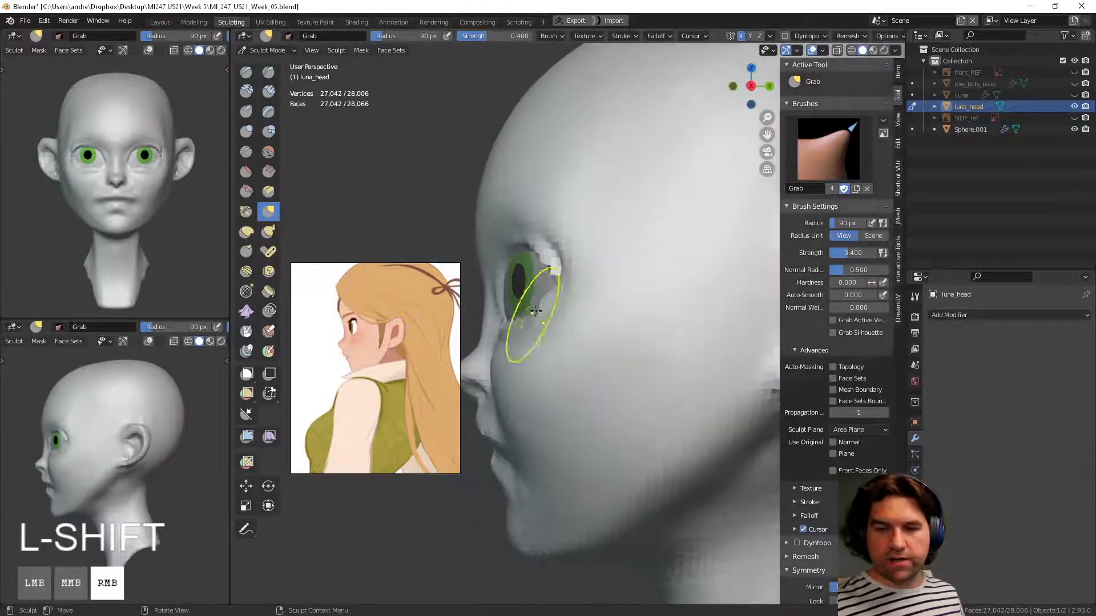
middle_drag(557, 268, 656, 404)
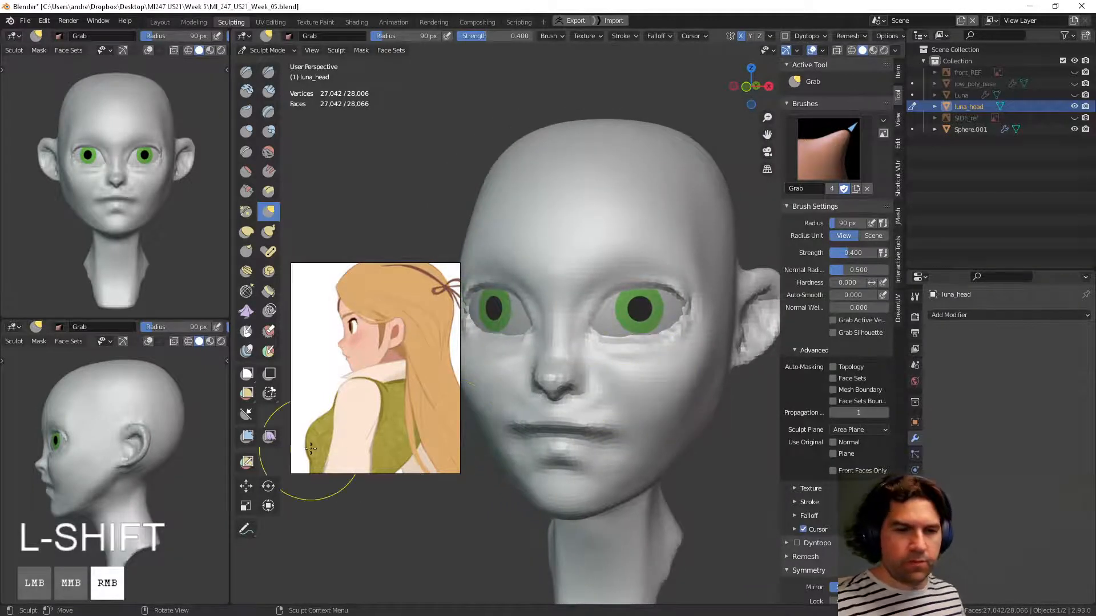
middle_drag(611, 388, 578, 460)
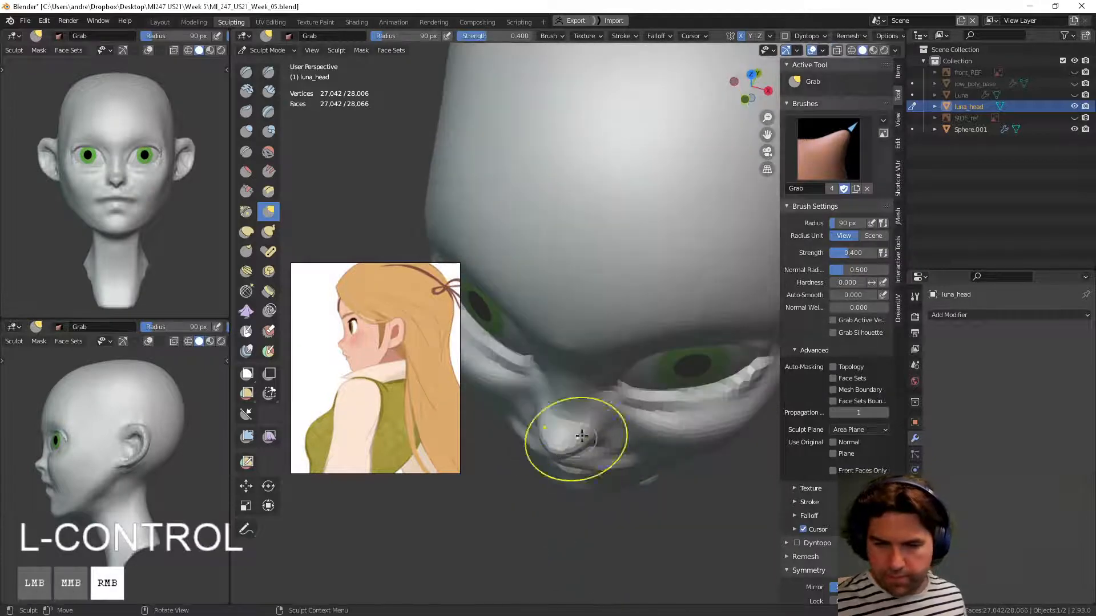
middle_drag(601, 414, 507, 365)
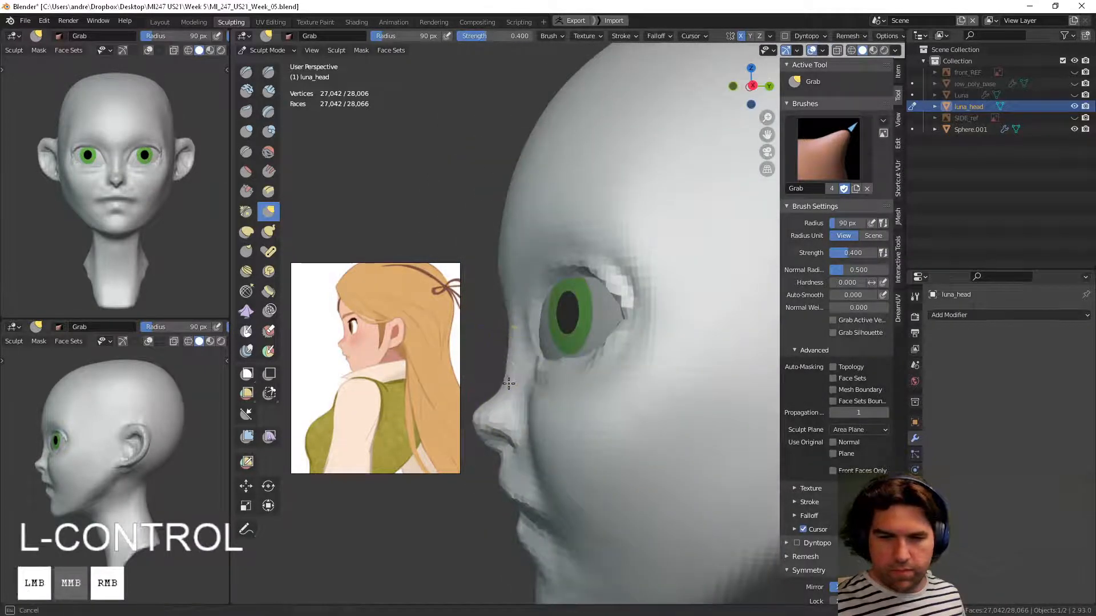
Step: Refine the nose bridge with the Grab brush at a 96 px radius, and adjust the broader head shape at 199 px
key(f)
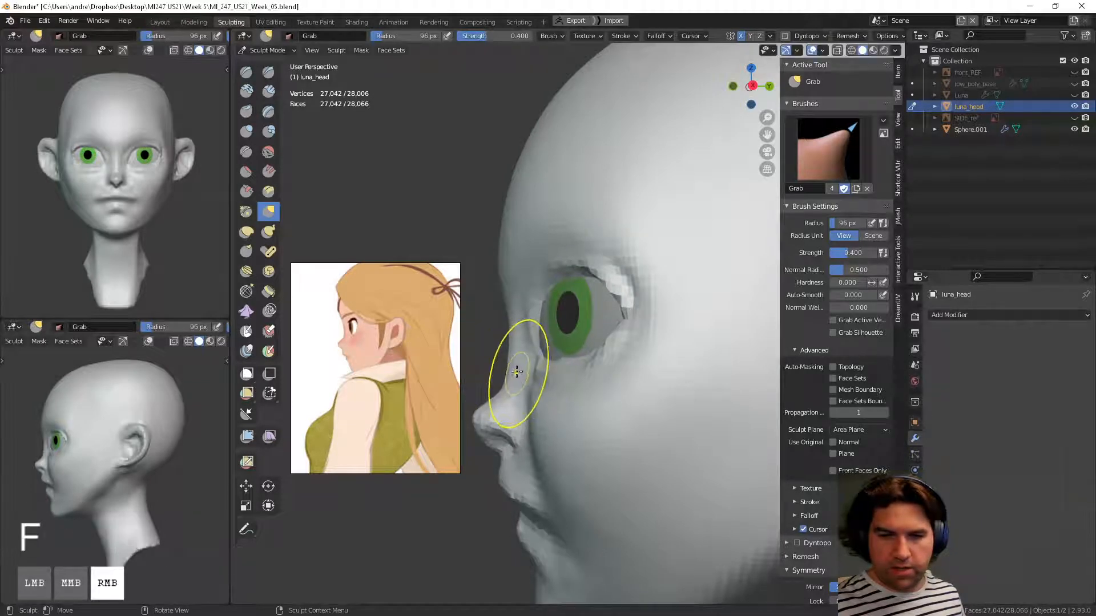
ctrl+middle_drag(570, 369, 479, 526)
mouse_move(602, 442)
middle_down()
mouse_move(590, 408)
mouse_move(609, 450)
mouse_move(550, 399)
middle_up()
key(f)
click(616, 406)
mouse_move(541, 323)
middle_down()
mouse_move(572, 298)
mouse_move(573, 311)
mouse_move(641, 276)
middle_up()
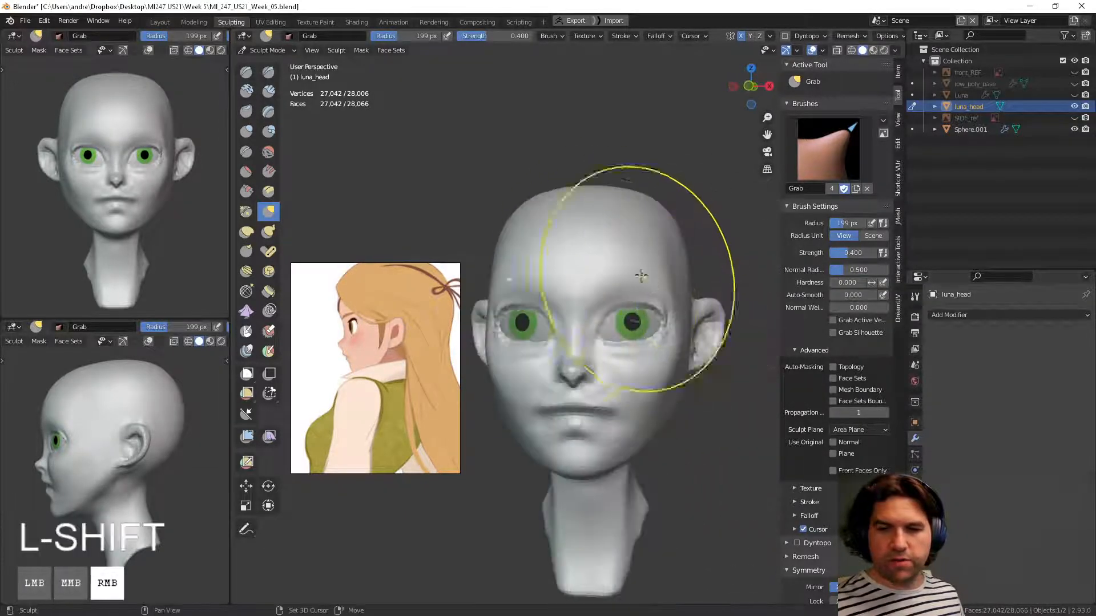
Step: Reshape the brow and lower forehead profile above the nose with the Grab brush at a 134 px radius
mouse_move(654, 342)
ctrl+middle_down()
mouse_move(658, 279)
mouse_move(543, 374)
mouse_move(574, 356)
mouse_move(561, 321)
ctrl+middle_up()
key(d)
key(f)
click(618, 407)
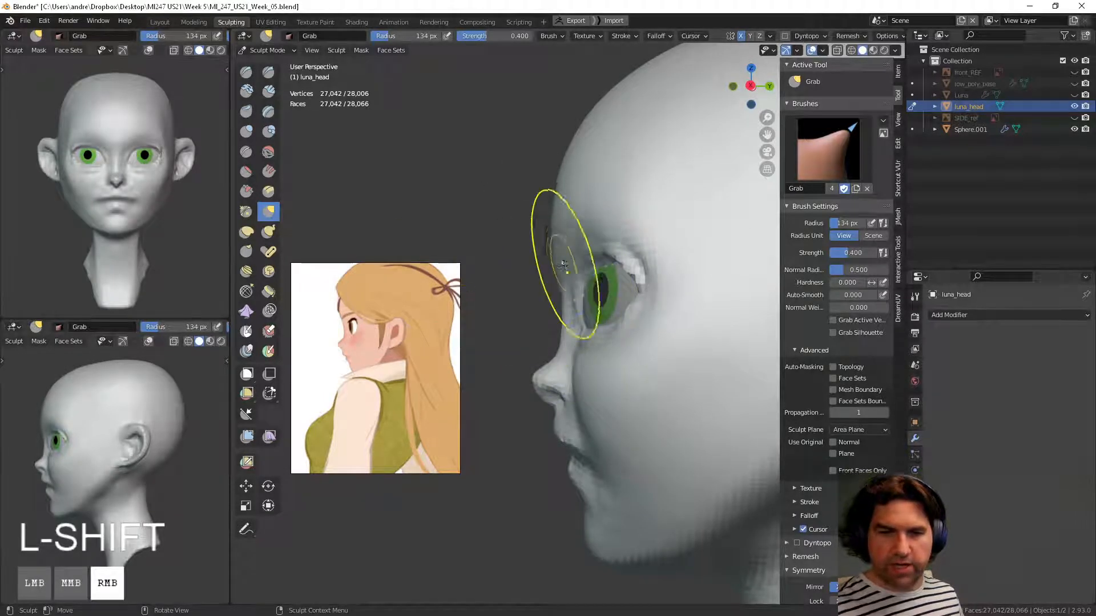
middle_drag(563, 214, 631, 370)
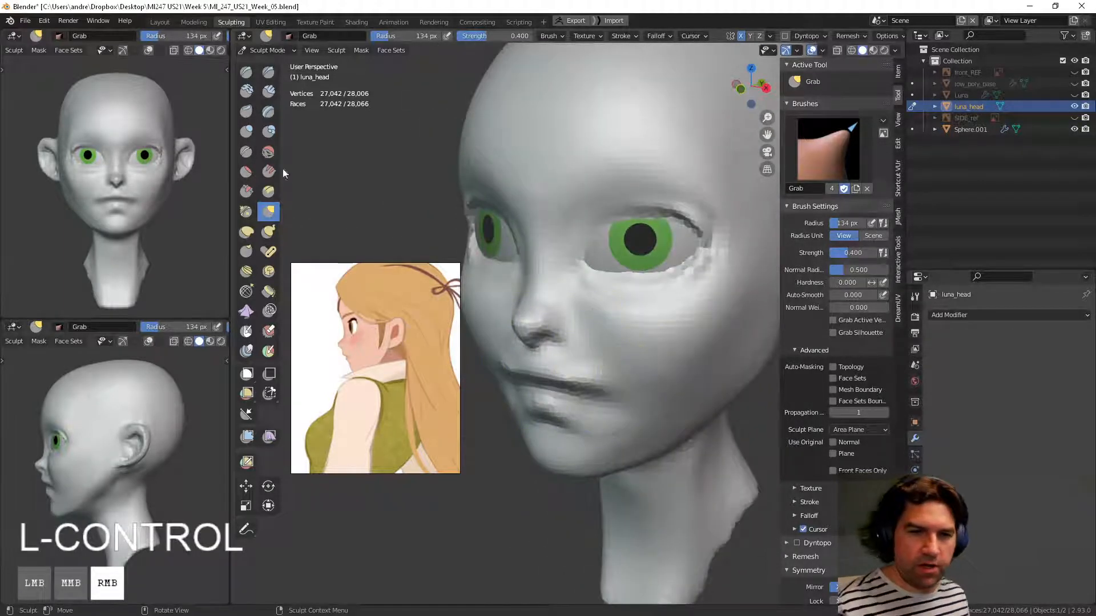
Step: Build up and smooth the cheek area beside the nose and below the eye with the Clay Strips brush at a 71 px radius
click(269, 93)
key(f)
click(610, 348)
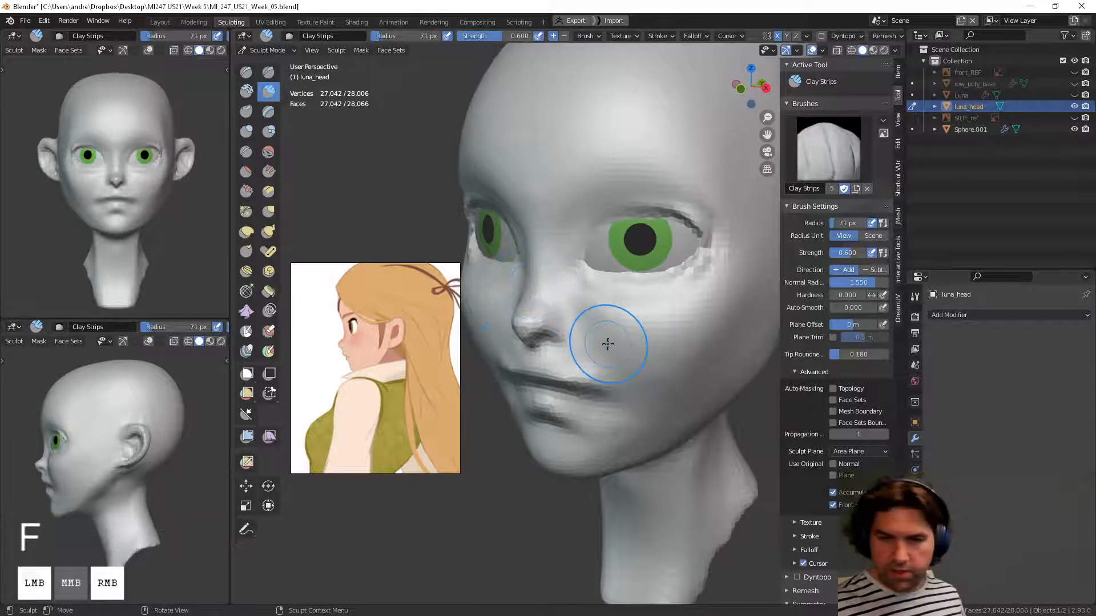
middle_drag(606, 345, 585, 341)
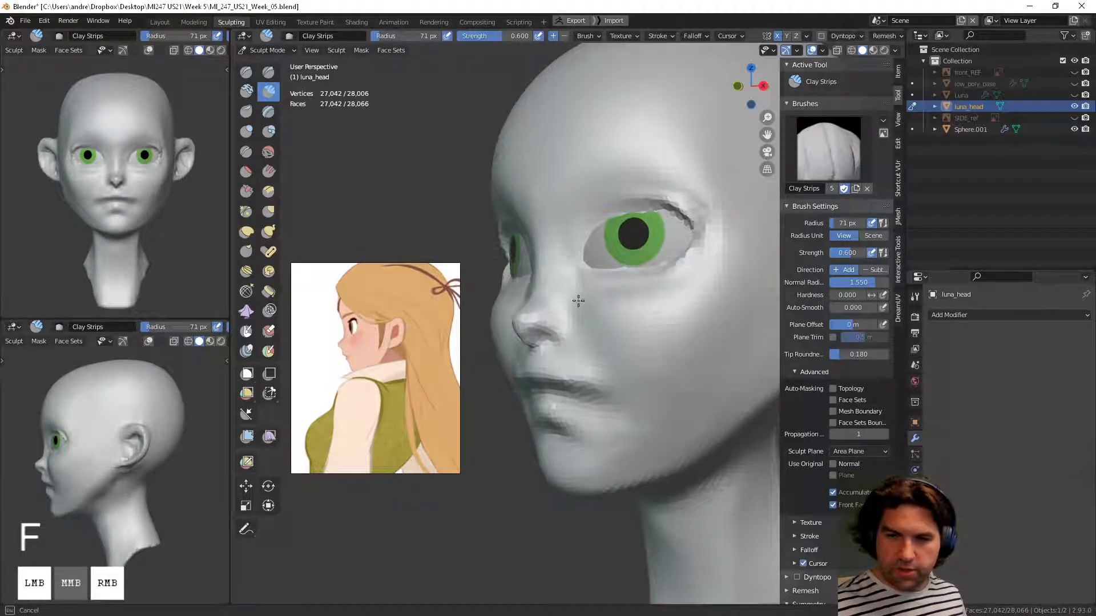
mouse_move(578, 301)
middle_down()
mouse_move(656, 330)
mouse_move(597, 325)
mouse_move(631, 362)
mouse_move(563, 288)
middle_up()
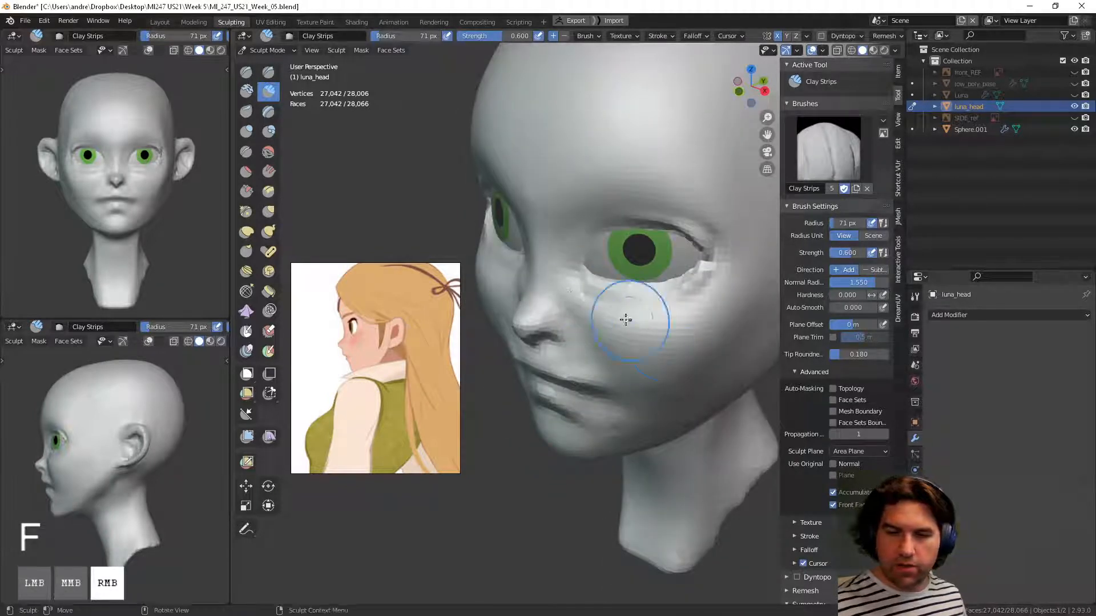
drag(561, 297, 562, 273)
shift+drag(586, 314, 588, 314)
mouse_move(588, 314)
middle_down()
mouse_move(676, 321)
mouse_move(660, 382)
middle_up()
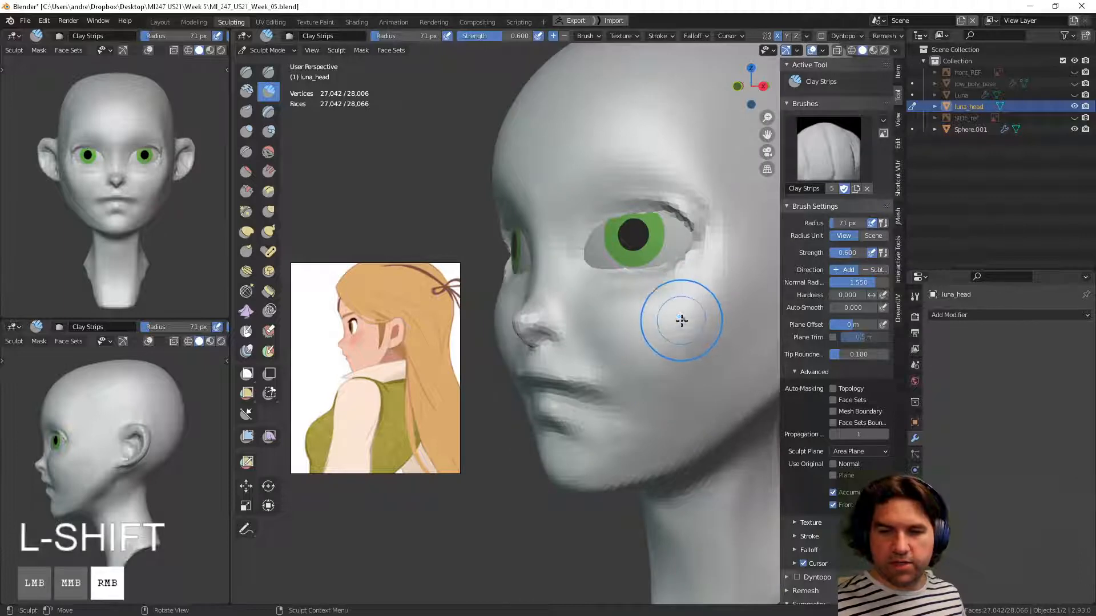
mouse_move(681, 319)
middle_down()
mouse_move(640, 347)
mouse_move(582, 343)
mouse_move(678, 288)
middle_up()
mouse_move(669, 338)
ctrl+middle_down()
mouse_move(622, 431)
mouse_move(648, 440)
mouse_move(650, 382)
mouse_move(639, 396)
mouse_move(648, 404)
mouse_move(624, 416)
mouse_move(650, 415)
mouse_move(575, 418)
ctrl+middle_up()
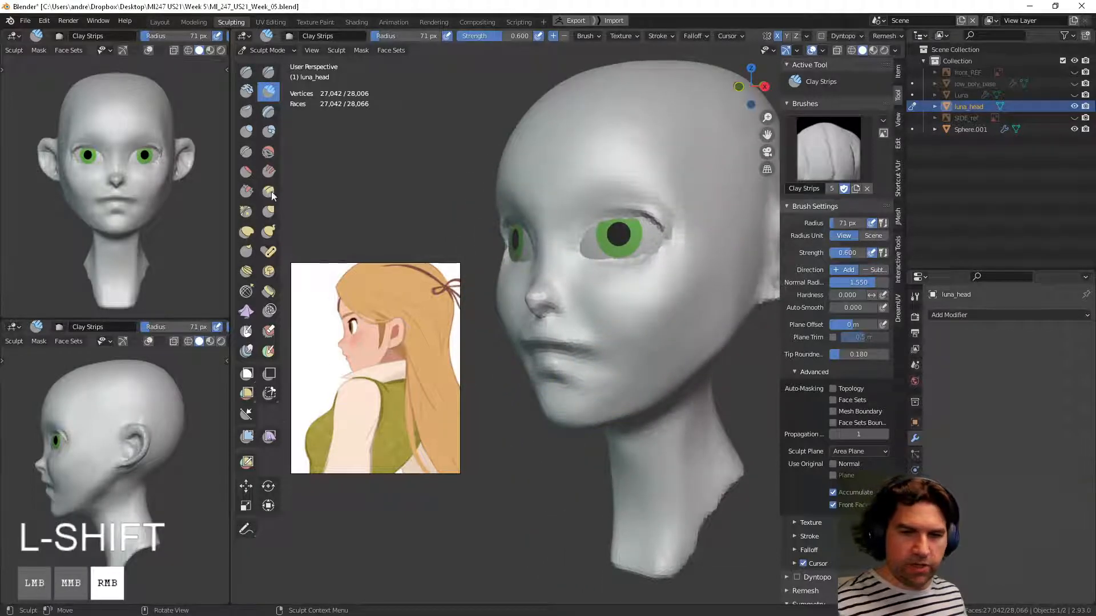
Step: Reshape the chin and lower lip profile with the Grab brush at a 118 px radius
key(g)
key(f)
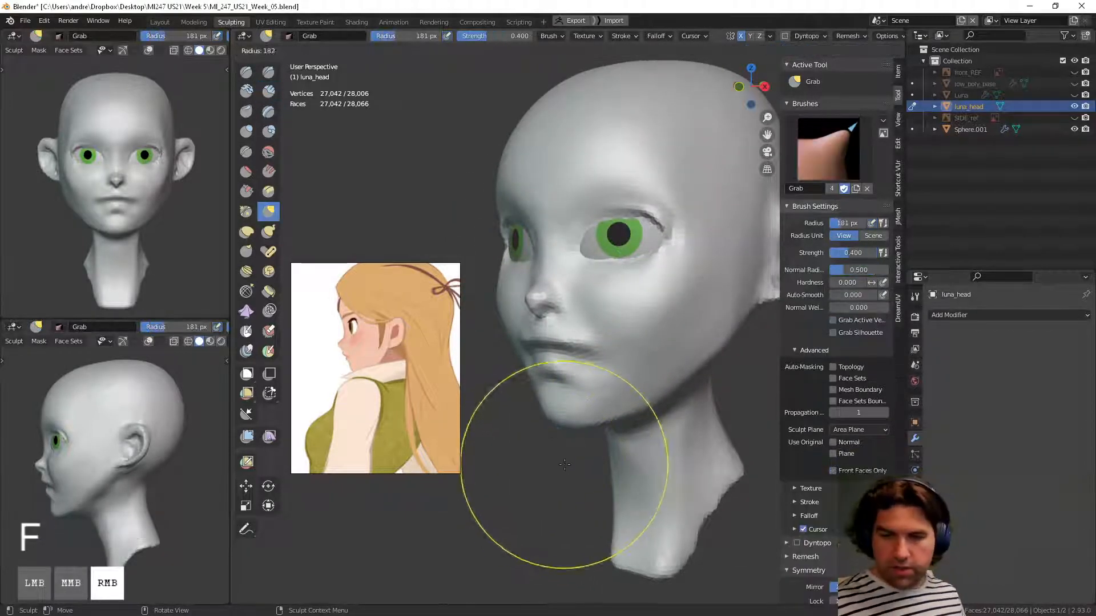
middle_drag(535, 455, 489, 420)
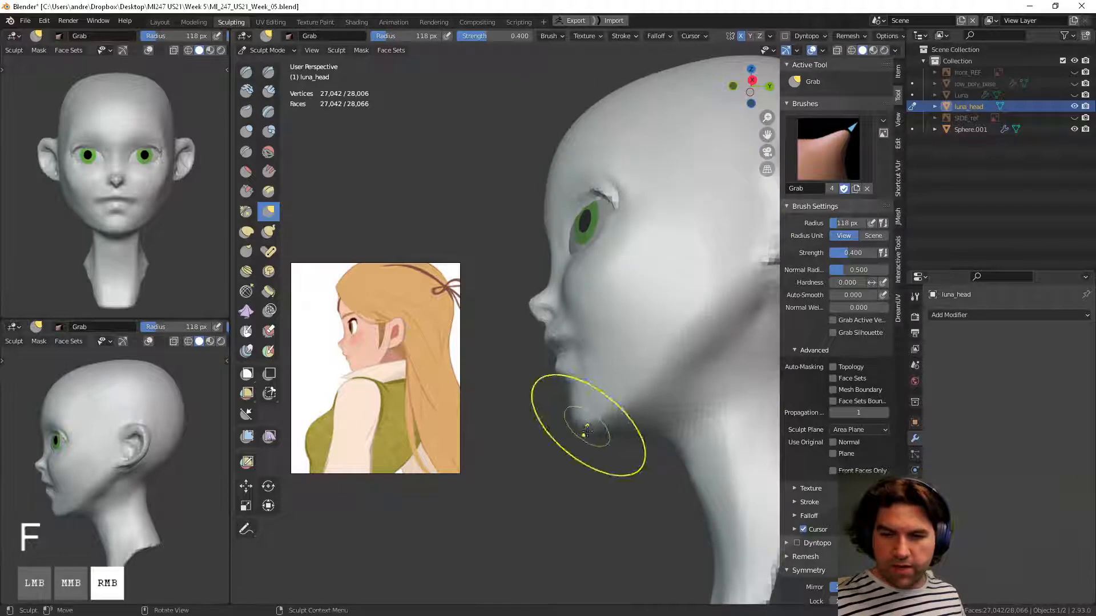
mouse_move(582, 423)
middle_down()
mouse_move(600, 392)
mouse_move(587, 355)
middle_up()
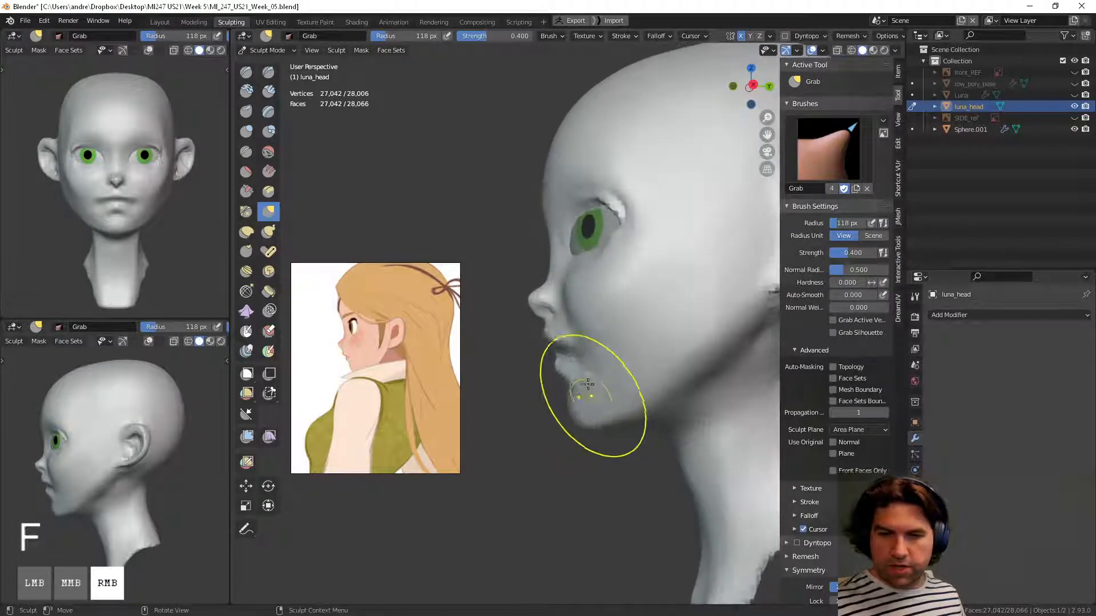
mouse_move(609, 312)
middle_down()
mouse_move(653, 340)
mouse_move(692, 343)
mouse_move(687, 372)
middle_up()
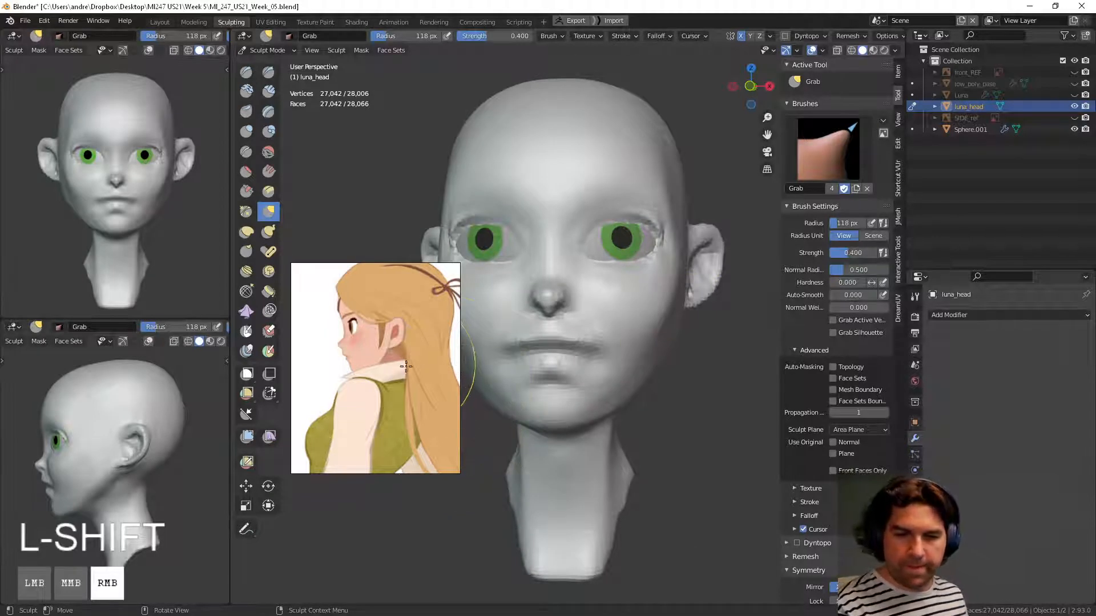
Step: Examine the smiling portrait in the character reference and compare its face shape with the sculpted head
middle_drag(372, 371, 443, 378)
scroll(370, 382, down, 4)
scroll(374, 383, up, 4)
scroll(438, 387, up, 2)
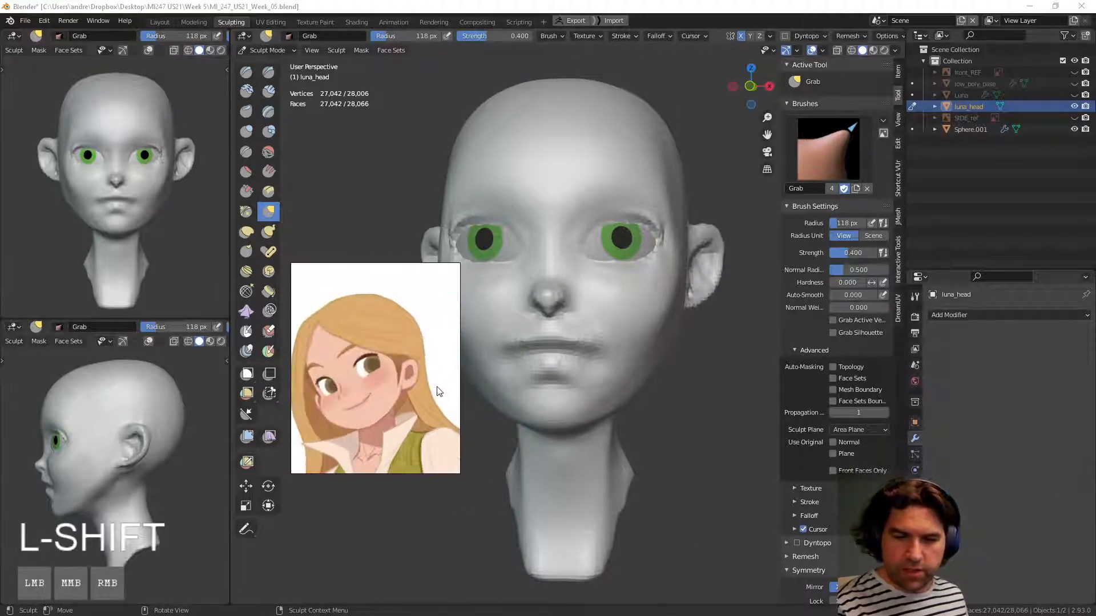
shift+click(674, 348)
shift+middle_drag(705, 416, 763, 399)
ctrl+middle_drag(685, 428, 665, 487)
middle_drag(733, 426, 693, 449)
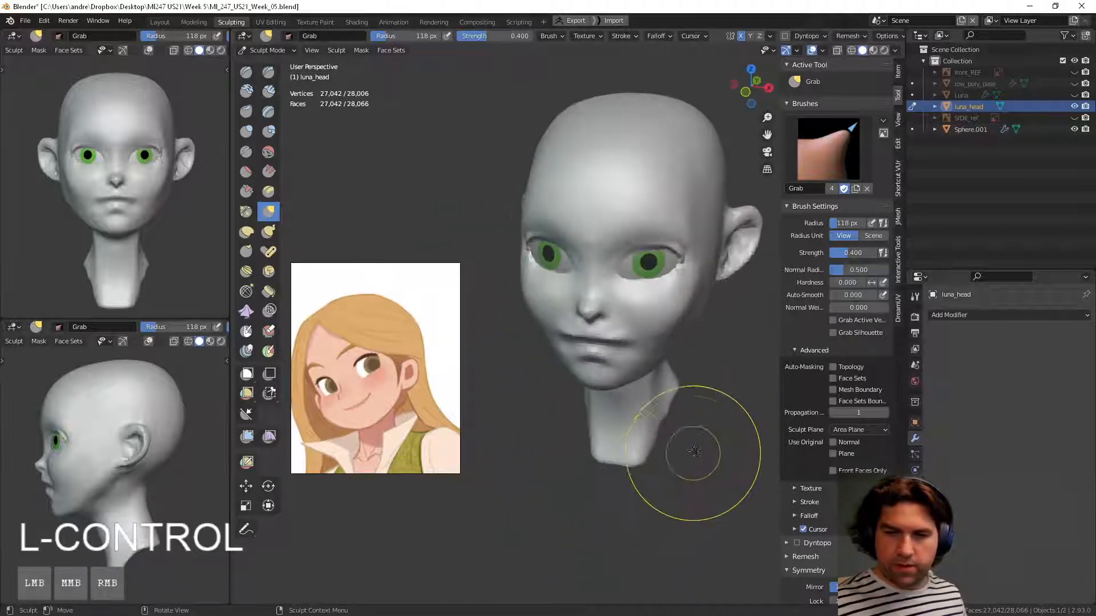
Step: Adjust the jawline and the underside of the chin with the Grab brush at a 120 px radius
key(f)
click(706, 454)
middle_drag(614, 351, 608, 305)
key(f)
click(522, 399)
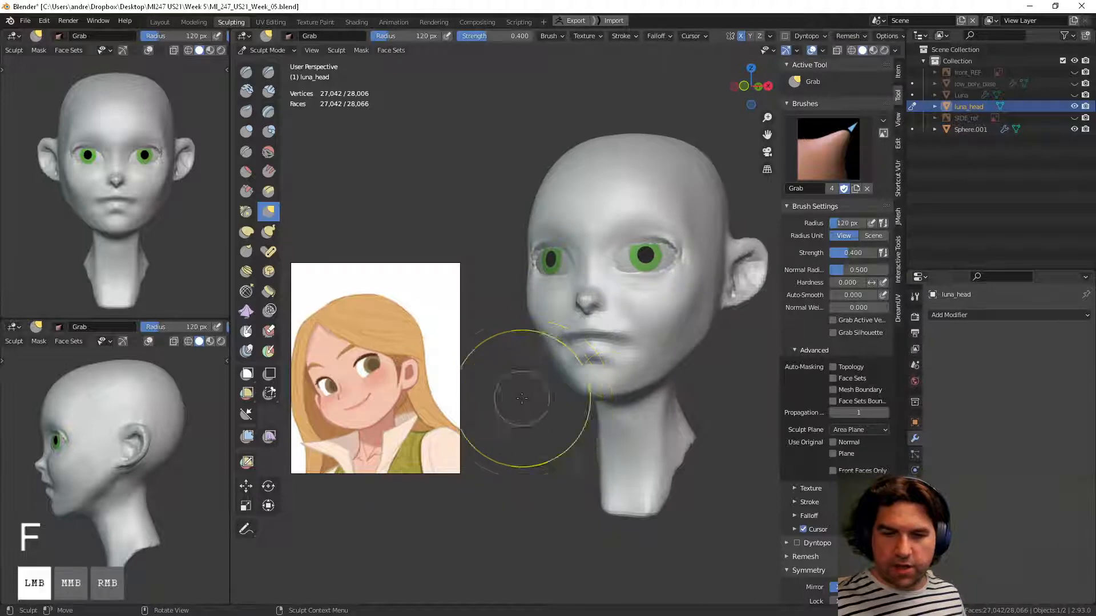
mouse_move(522, 400)
middle_down()
mouse_move(669, 334)
mouse_move(700, 349)
mouse_move(677, 348)
mouse_move(685, 363)
mouse_move(694, 341)
mouse_move(685, 344)
middle_up()
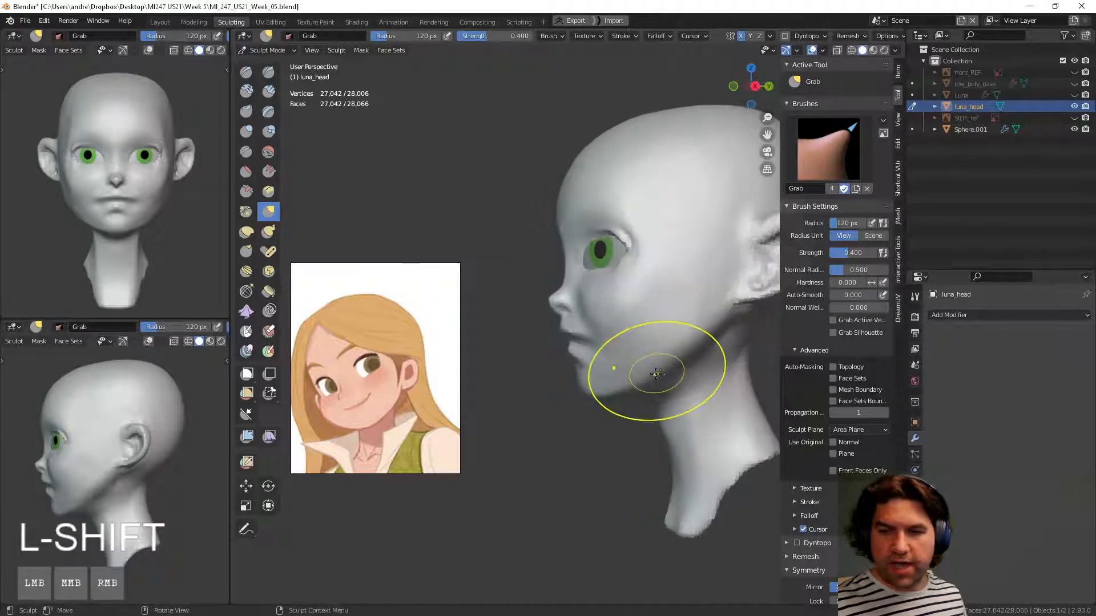
drag(657, 372, 661, 371)
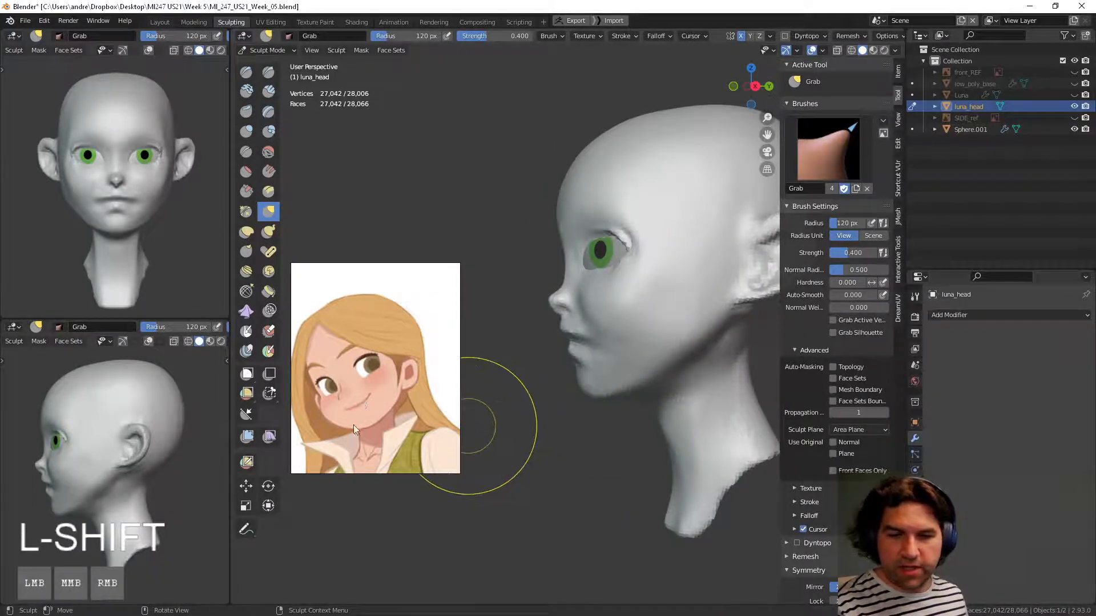
Step: Examine the other poses on the character reference sheet, up to a close-up of the face with the eye patch
scroll(368, 410, down, 5)
middle_drag(434, 412, 308, 360)
middle_drag(384, 388, 358, 345)
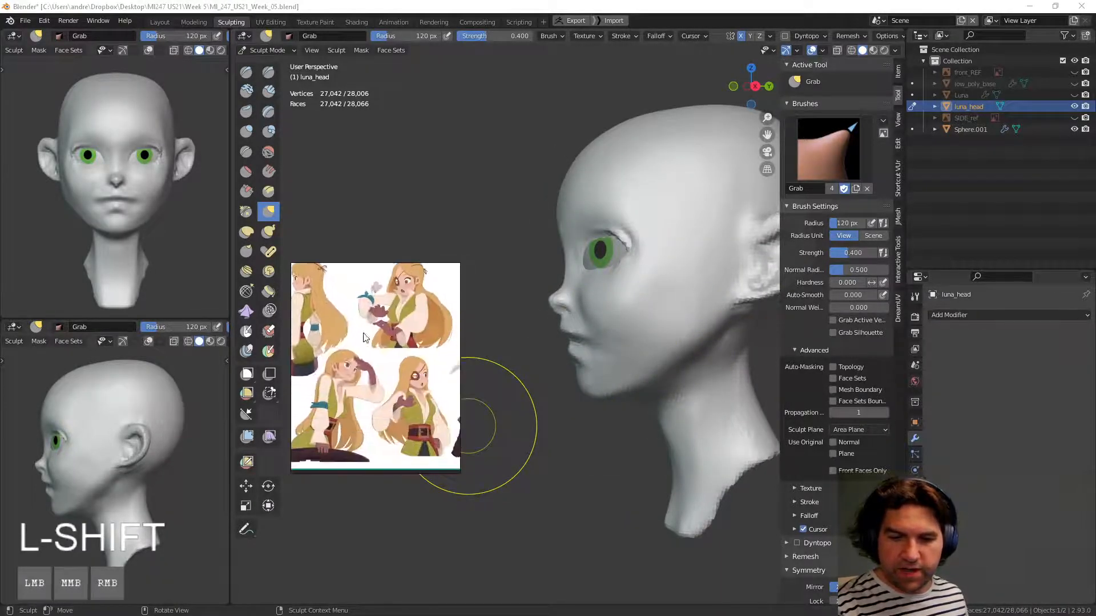
middle_drag(428, 337, 407, 378)
scroll(406, 378, up, 5)
middle_drag(394, 463, 330, 345)
middle_drag(410, 354, 348, 393)
middle_drag(422, 393, 352, 440)
mouse_move(439, 297)
middle_down()
mouse_move(409, 376)
mouse_move(346, 416)
mouse_move(346, 387)
mouse_move(363, 395)
mouse_move(464, 322)
middle_up()
drag(421, 424, 405, 374)
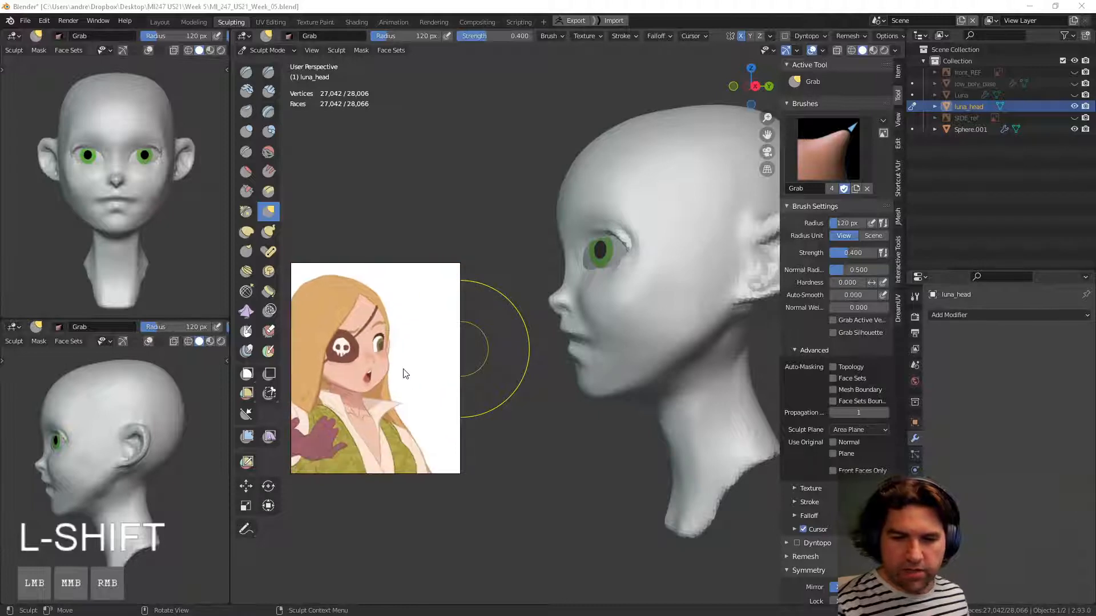
Step: Reshape the chin and jaw with the Grab brush at a 136 px radius to match the eye-patch reference
right_click(494, 432)
mouse_move(567, 404)
middle_down()
mouse_move(644, 409)
mouse_move(696, 396)
mouse_move(636, 419)
mouse_move(670, 425)
mouse_move(657, 389)
mouse_move(629, 428)
mouse_move(614, 412)
mouse_move(627, 426)
middle_up()
key(f)
click(637, 433)
drag(627, 424, 620, 408)
middle_drag(627, 396, 657, 402)
mouse_move(658, 402)
shift+middle_down()
mouse_move(687, 392)
mouse_move(674, 399)
shift+middle_up()
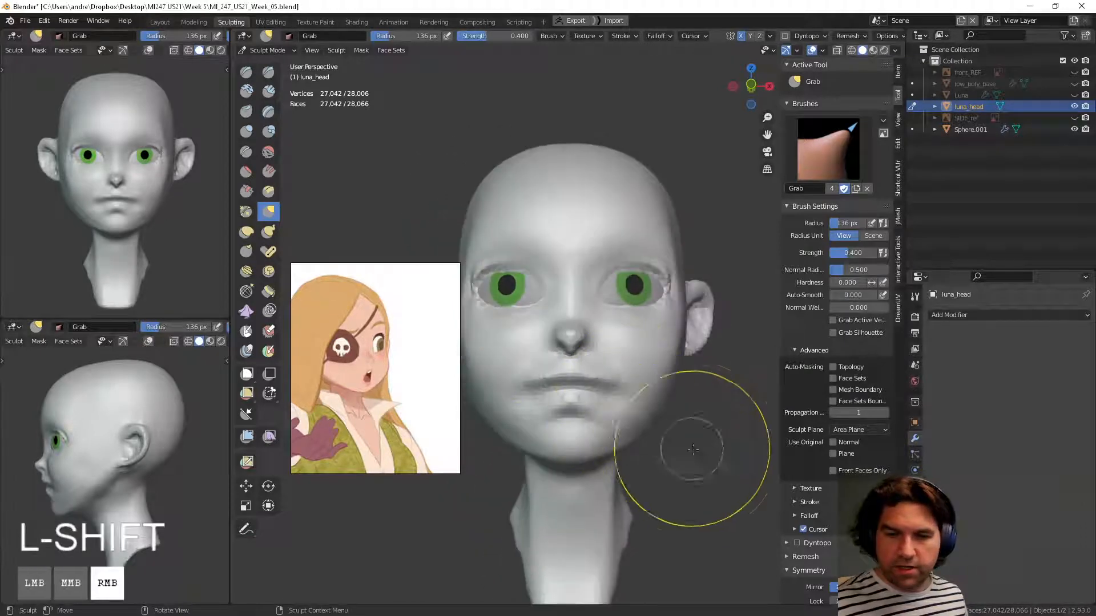
Step: Refine and smooth the cheek and jaw contour from several angles with the Grab brush at a 116 px radius
key(f)
click(661, 453)
mouse_move(660, 452)
middle_down()
mouse_move(616, 444)
mouse_move(639, 446)
mouse_move(688, 395)
mouse_move(642, 406)
mouse_move(638, 391)
mouse_move(660, 403)
middle_up()
mouse_move(685, 293)
middle_down()
mouse_move(641, 392)
mouse_move(660, 372)
mouse_move(622, 421)
mouse_move(693, 376)
middle_up()
shift+drag(693, 377, 705, 353)
middle_drag(699, 366, 660, 403)
shift+drag(659, 403, 657, 372)
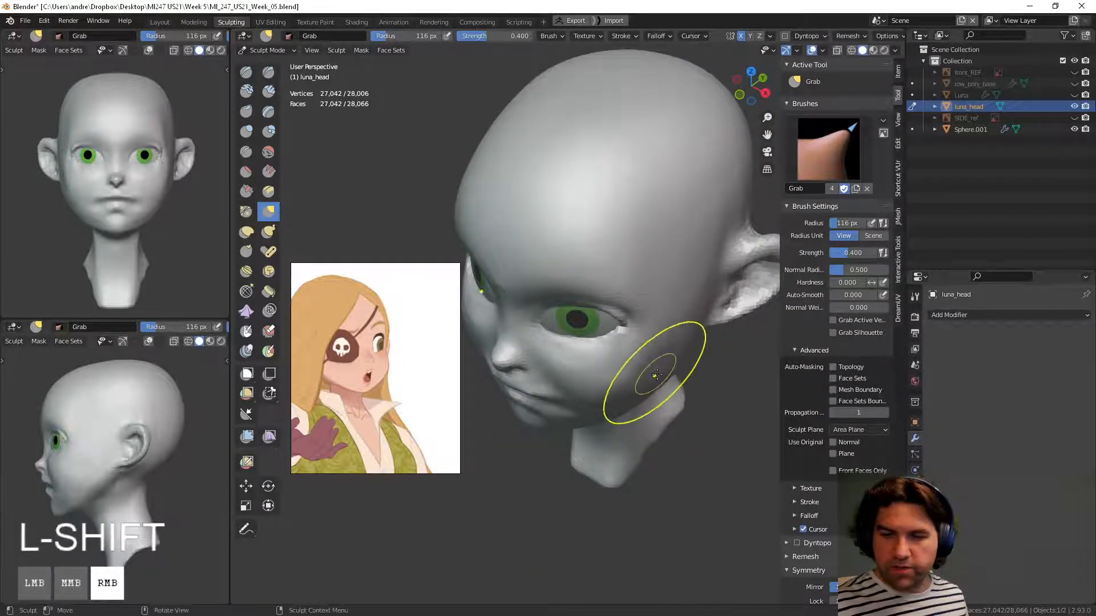
mouse_move(657, 374)
middle_down()
mouse_move(680, 391)
mouse_move(648, 362)
mouse_move(652, 311)
mouse_move(633, 342)
middle_up()
Step: Flatten the brow area above the eye with the Scrape/Peaks brush at a 70 px radius
click(268, 152)
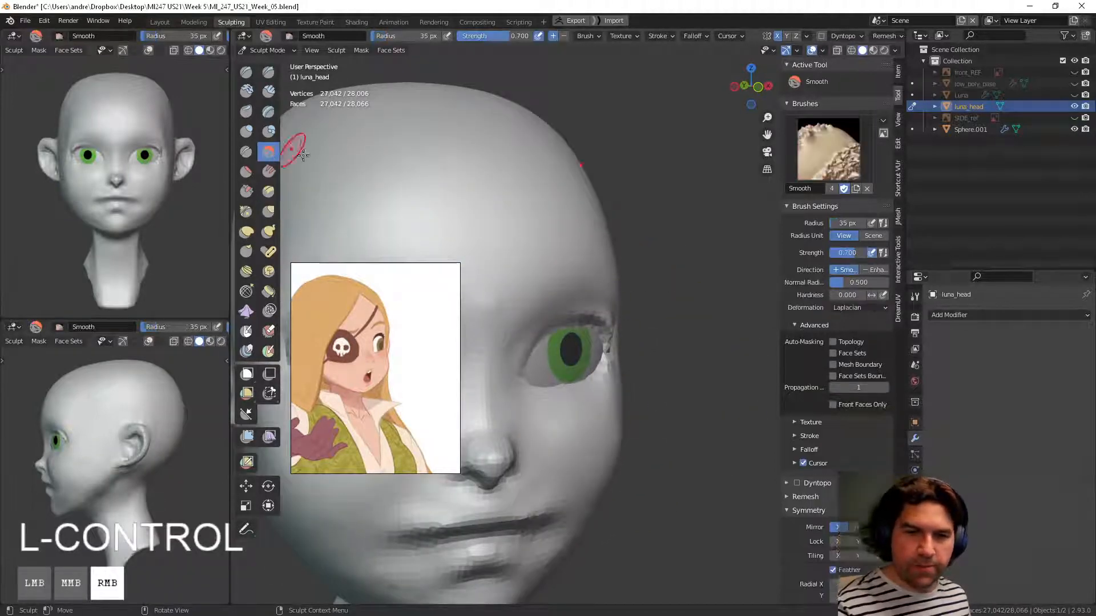
click(246, 171)
mouse_move(558, 250)
middle_down()
mouse_move(543, 287)
mouse_move(588, 258)
mouse_move(597, 274)
middle_up()
key(f)
click(576, 281)
click(248, 197)
key(f)
click(561, 283)
drag(570, 281, 576, 278)
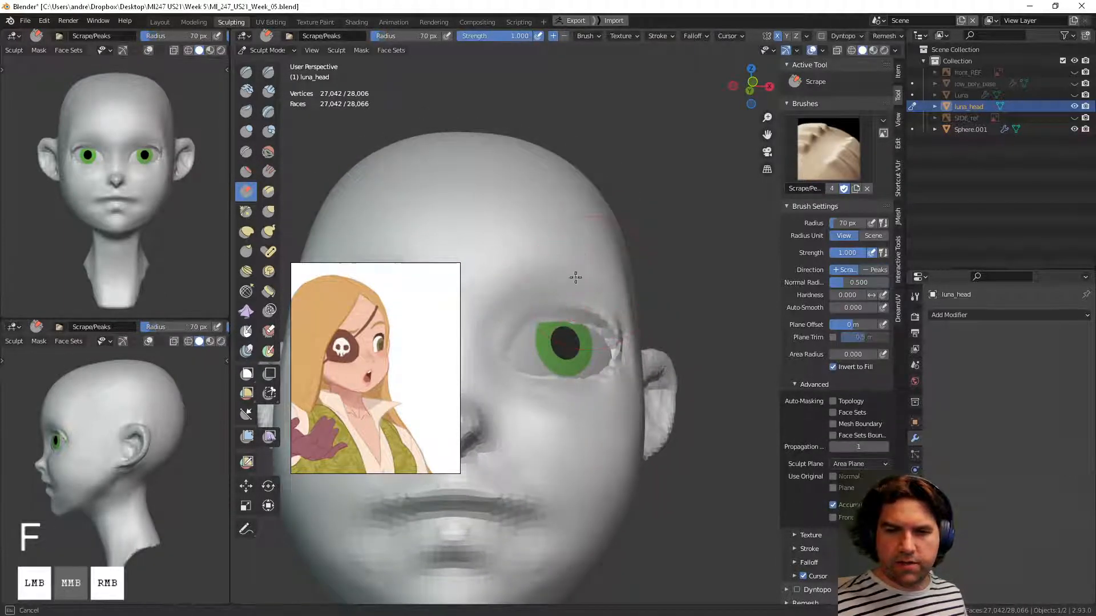
Step: Scrape the upper eyelid and outer brow around the eye socket into cleaner planes
middle_drag(637, 303, 668, 320)
drag(587, 313, 580, 304)
middle_drag(582, 300, 560, 294)
drag(562, 294, 591, 298)
middle_drag(593, 303, 557, 299)
mouse_move(554, 298)
mouse_down()
mouse_move(545, 293)
mouse_move(623, 326)
mouse_up()
mouse_move(643, 335)
ctrl+middle_down()
mouse_move(596, 449)
mouse_move(648, 446)
ctrl+middle_up()
shift+middle_drag(647, 446, 685, 458)
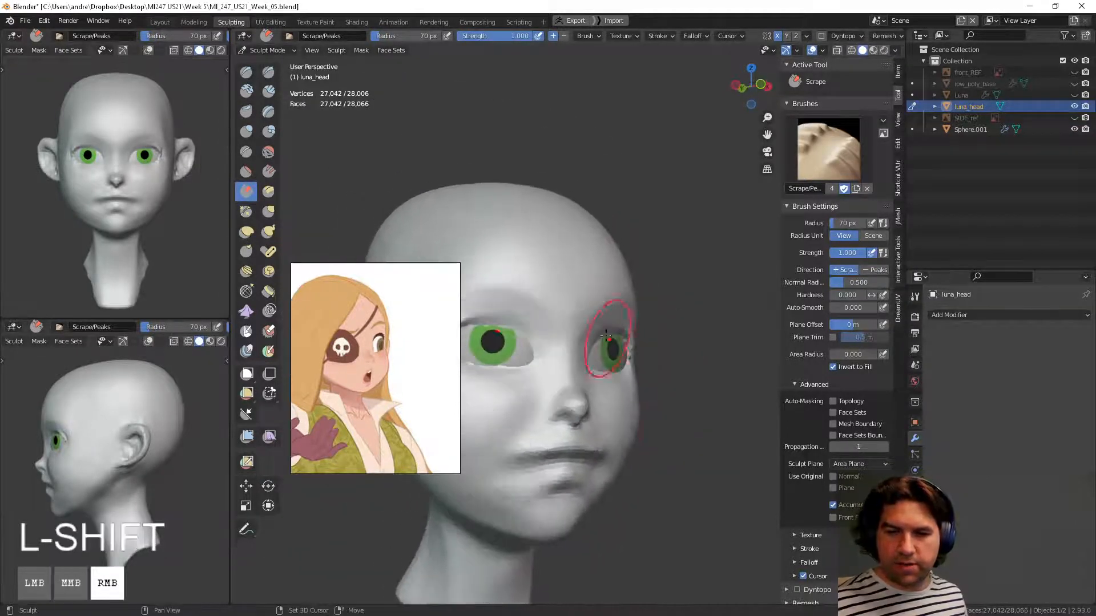
drag(607, 328, 599, 296)
mouse_move(687, 337)
middle_down()
mouse_move(697, 339)
mouse_move(429, 361)
middle_up()
mouse_move(569, 359)
middle_down()
mouse_move(588, 351)
mouse_move(623, 364)
middle_up()
mouse_move(604, 402)
ctrl+middle_down()
mouse_move(572, 447)
mouse_move(616, 463)
ctrl+middle_up()
ctrl+middle_drag(617, 461, 632, 367)
ctrl+middle_drag(650, 421, 655, 435)
key(shift+r)
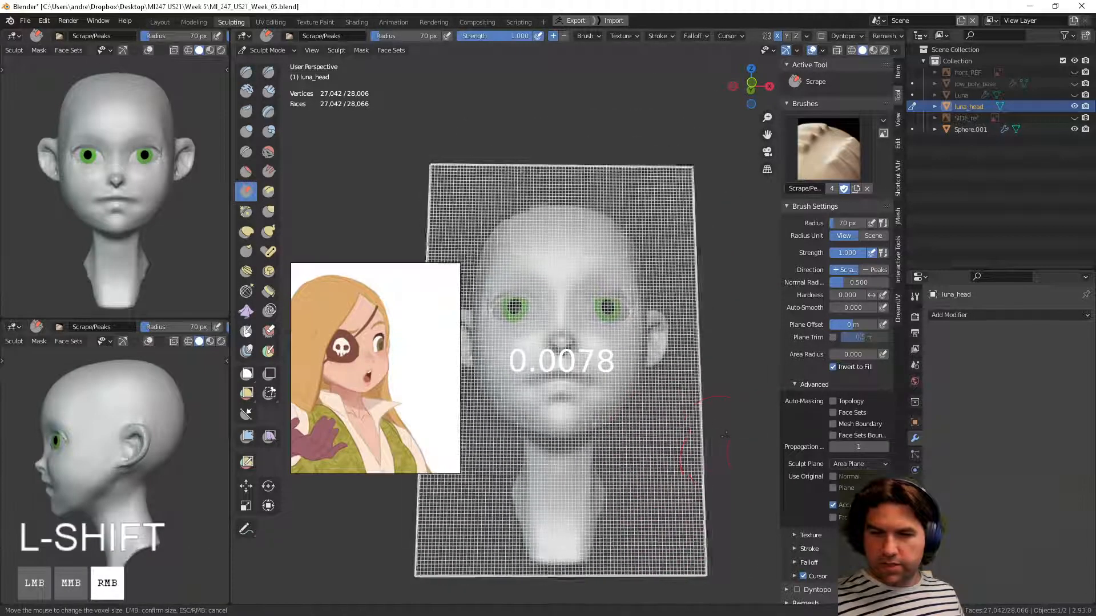
click(824, 522)
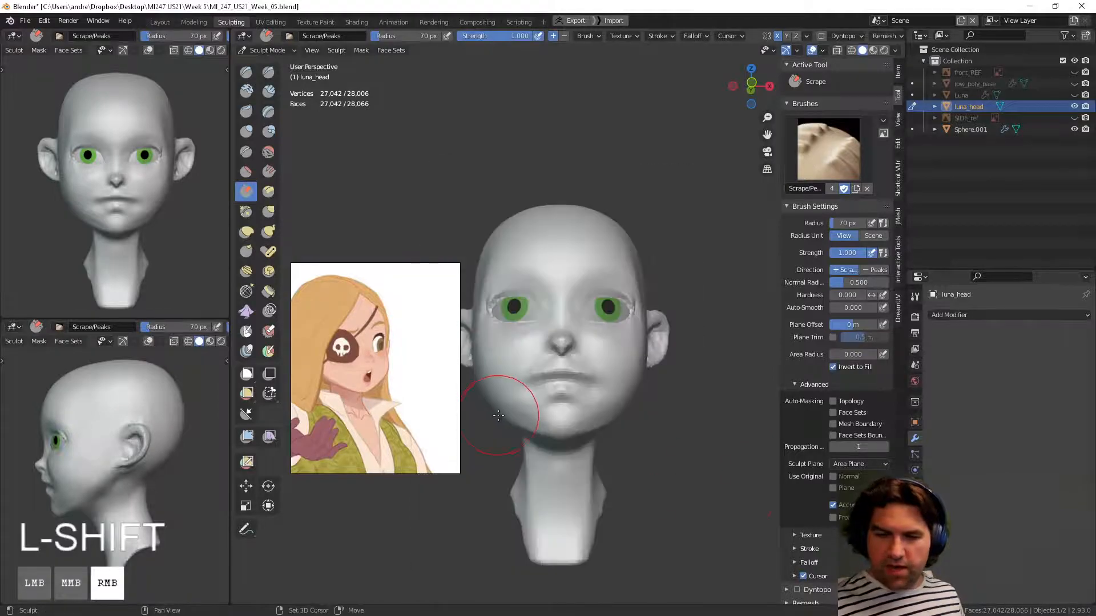
key(shift+r)
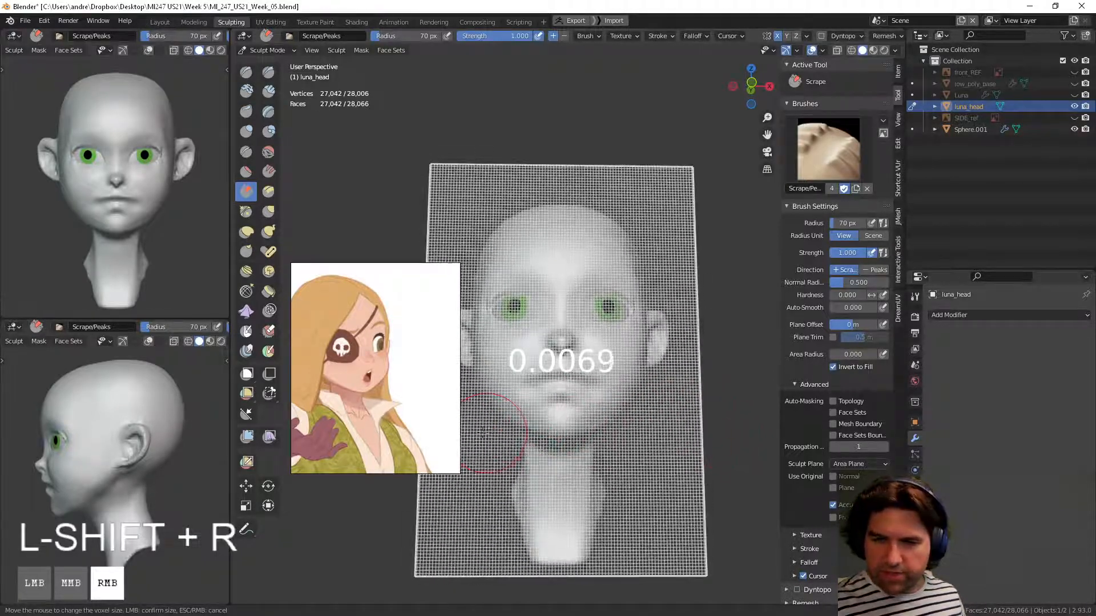
right_click(487, 432)
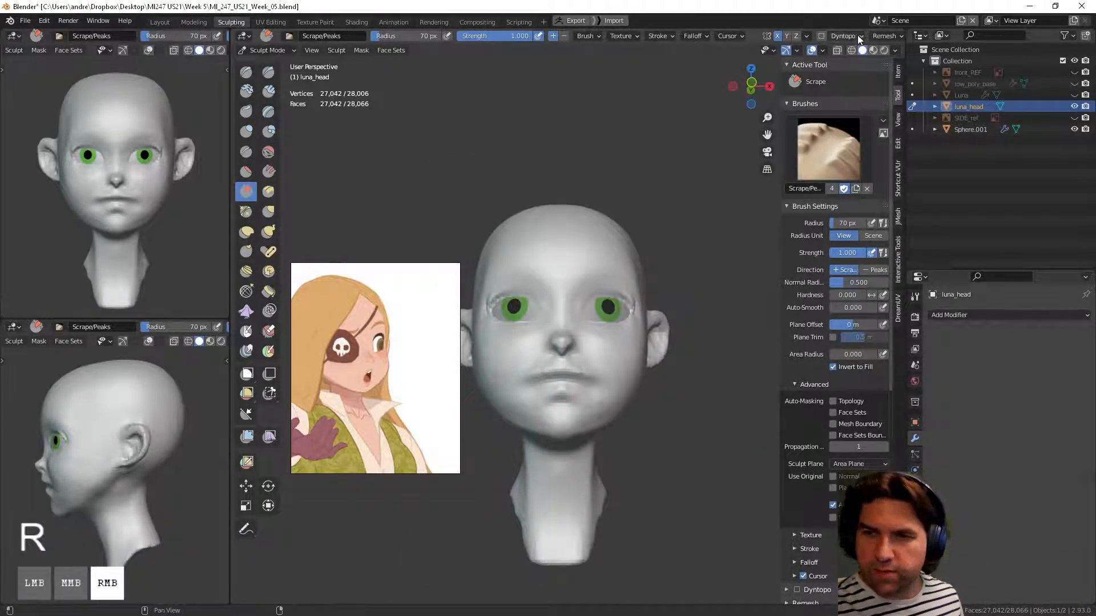
Step: Remesh the head with a voxel size of 0.003 m
click(897, 35)
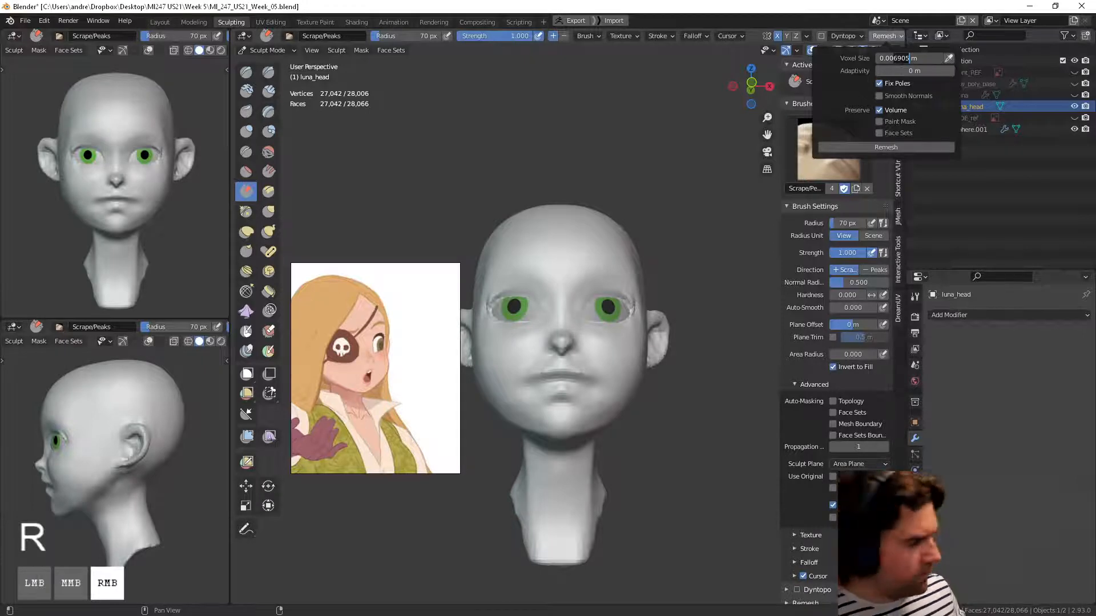
key(Return)
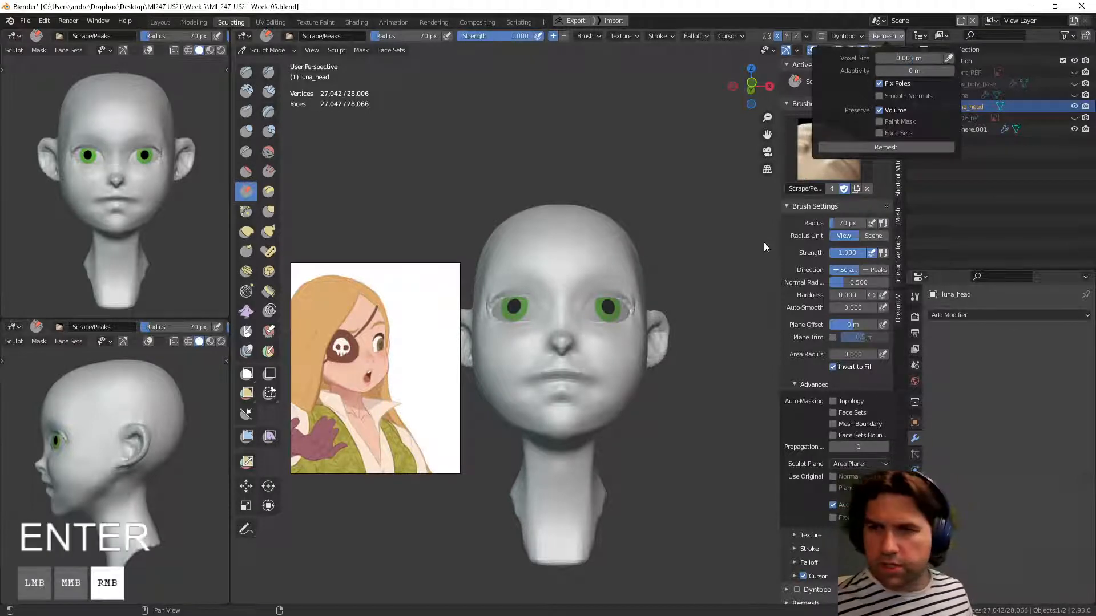
click(869, 147)
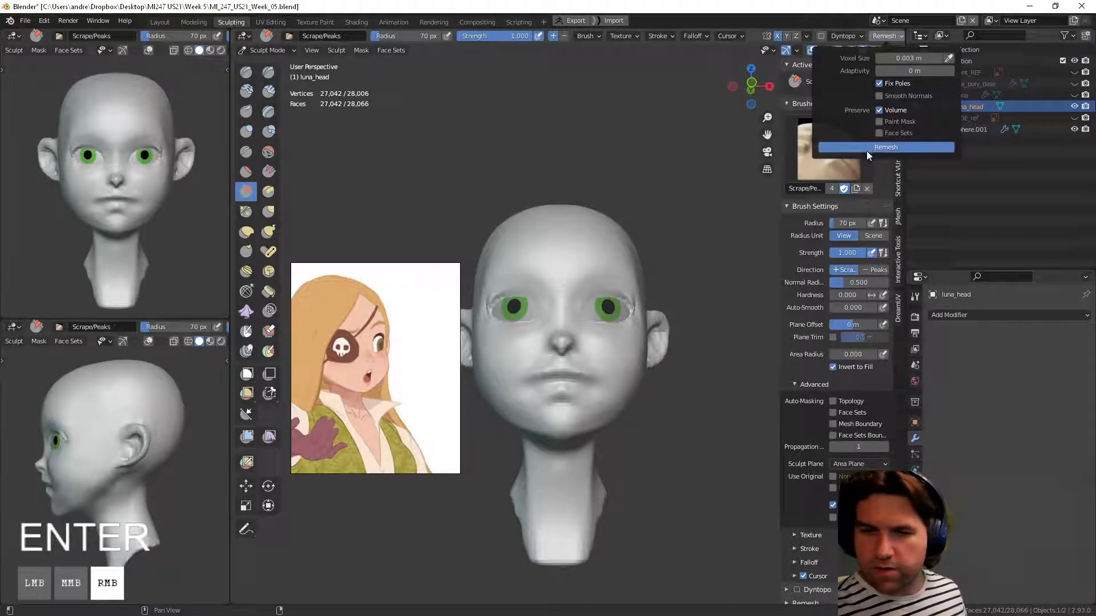
Step: Smooth the remeshed surface around the brow, the outer eye corner and the upper cheek at a 70 px radius
middle_drag(694, 364, 660, 315)
ctrl+middle_drag(599, 295, 635, 337)
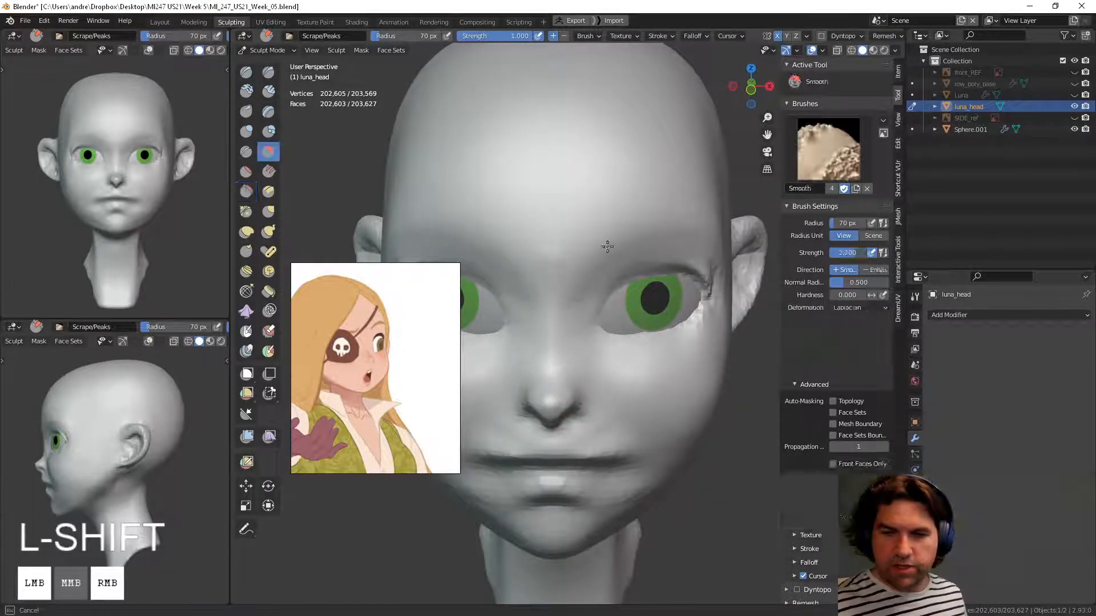
middle_drag(704, 343, 687, 269)
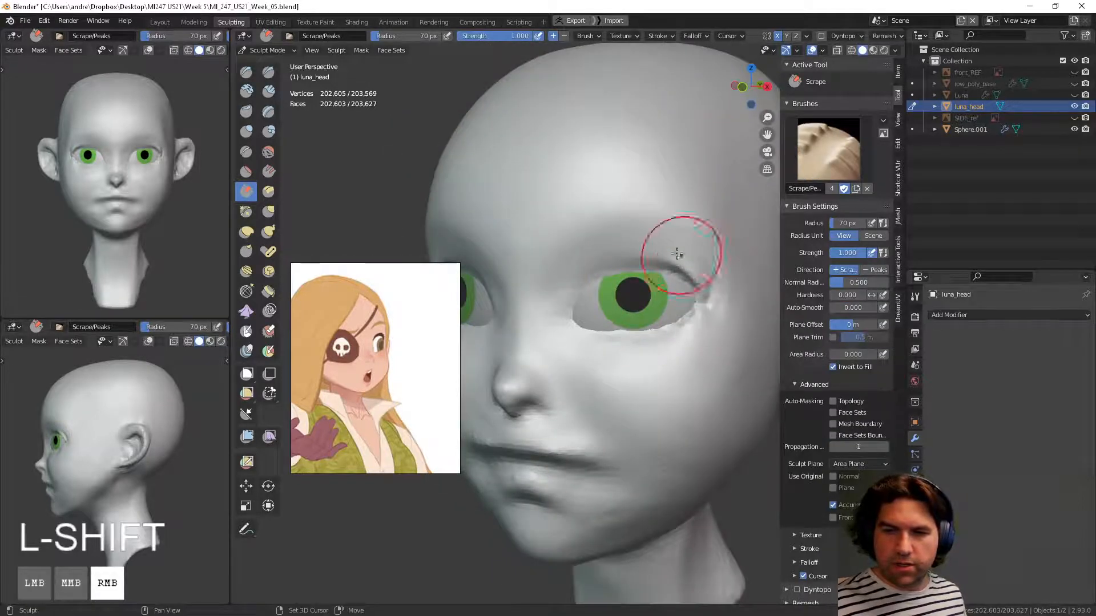
mouse_move(678, 247)
shift+mouse_down()
mouse_move(620, 244)
mouse_move(638, 386)
shift+mouse_up()
middle_drag(638, 387, 678, 350)
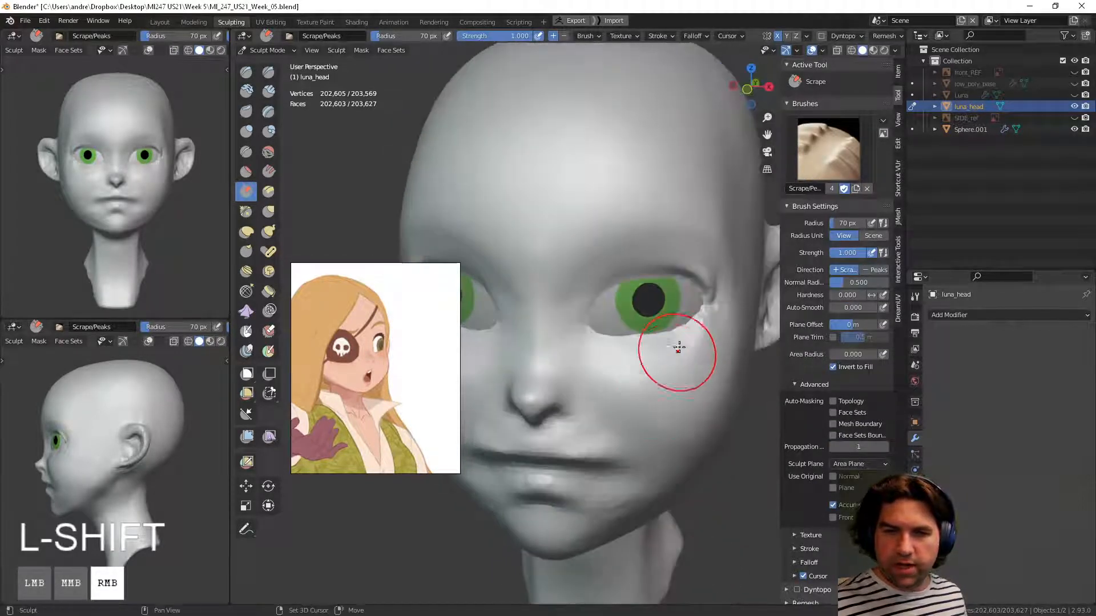
Step: Smooth the lips, the mouth line and the area beside the mouth at a 70 px radius
middle_drag(617, 387, 648, 354)
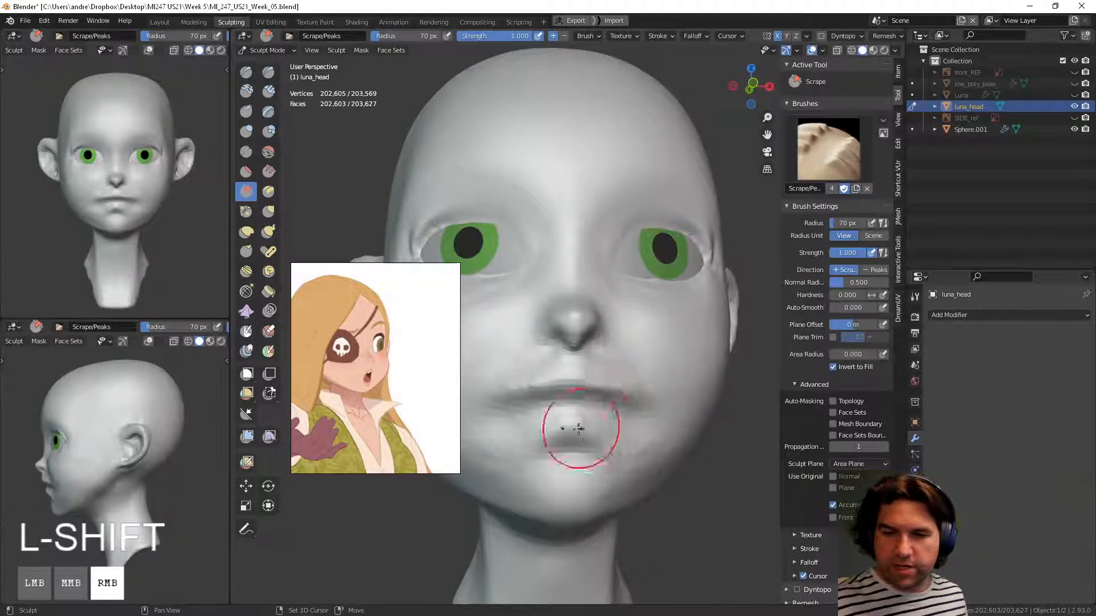
mouse_move(581, 433)
shift+mouse_down()
mouse_move(557, 386)
mouse_move(569, 381)
shift+mouse_up()
mouse_move(625, 379)
shift+mouse_down()
mouse_move(613, 362)
mouse_move(624, 354)
shift+mouse_up()
shift+drag(624, 355, 610, 421)
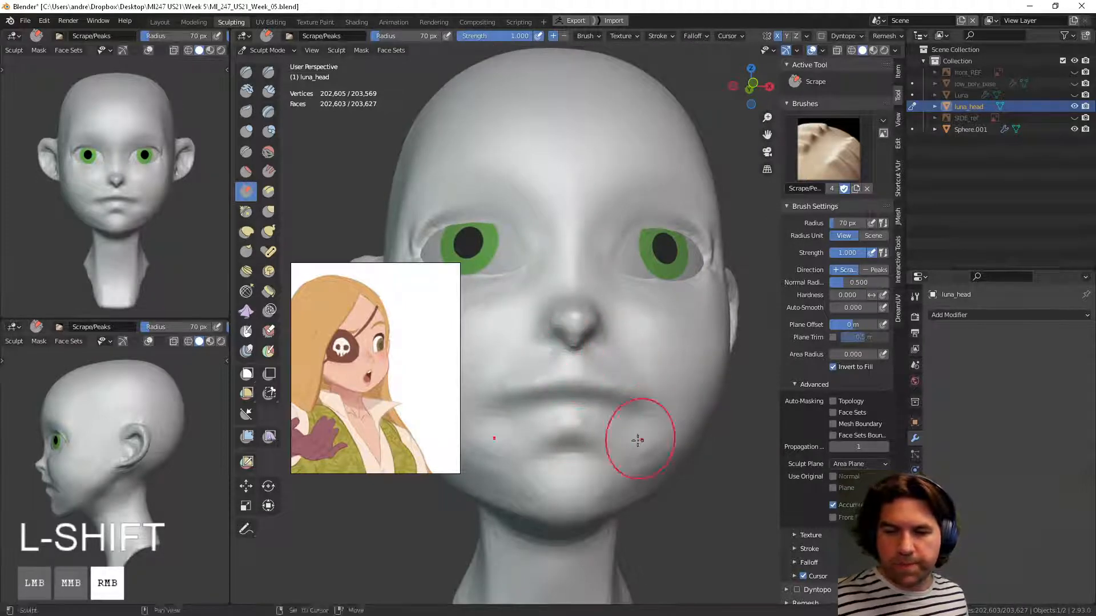
middle_drag(639, 440, 600, 468)
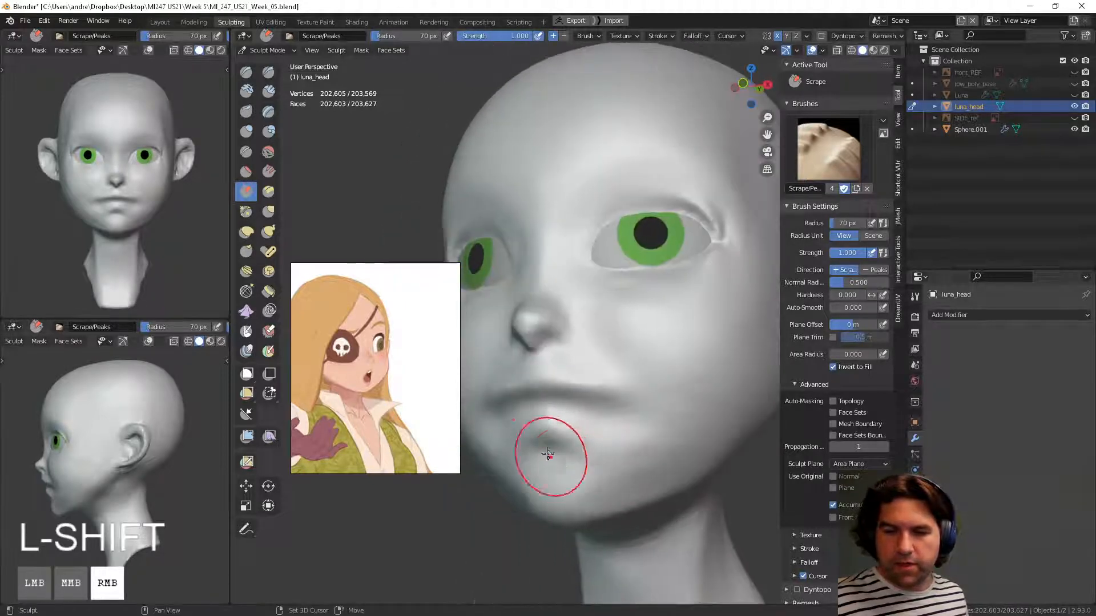
Step: Carve the mouth line from the centre of the lips out to the corner with the Draw Sharp brush at a 34 px radius
click(268, 71)
key(f)
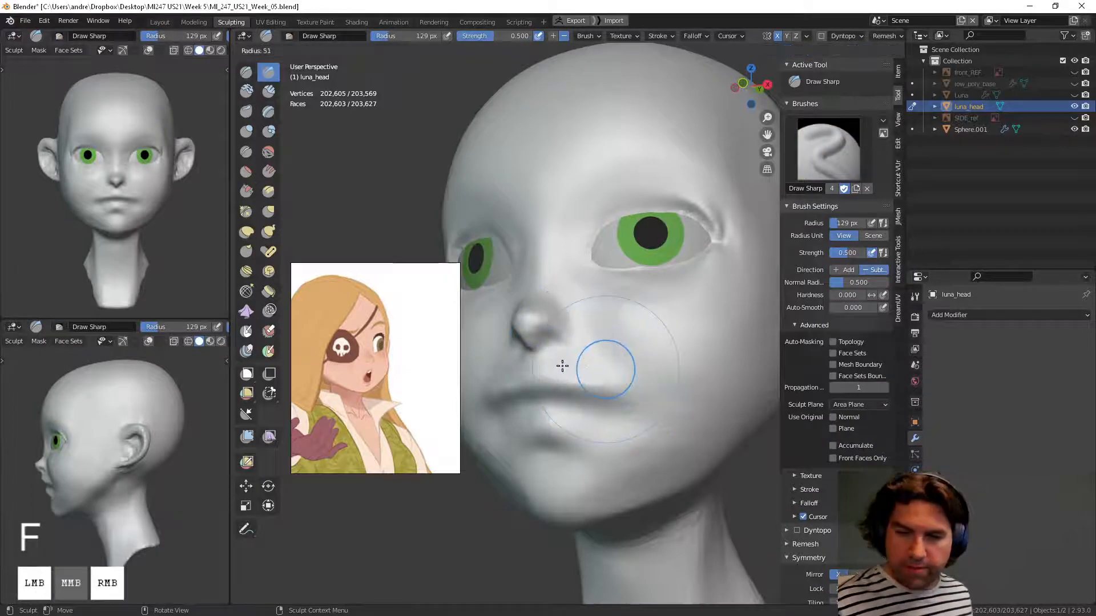
click(562, 366)
middle_drag(582, 402, 601, 395)
key(f)
click(552, 394)
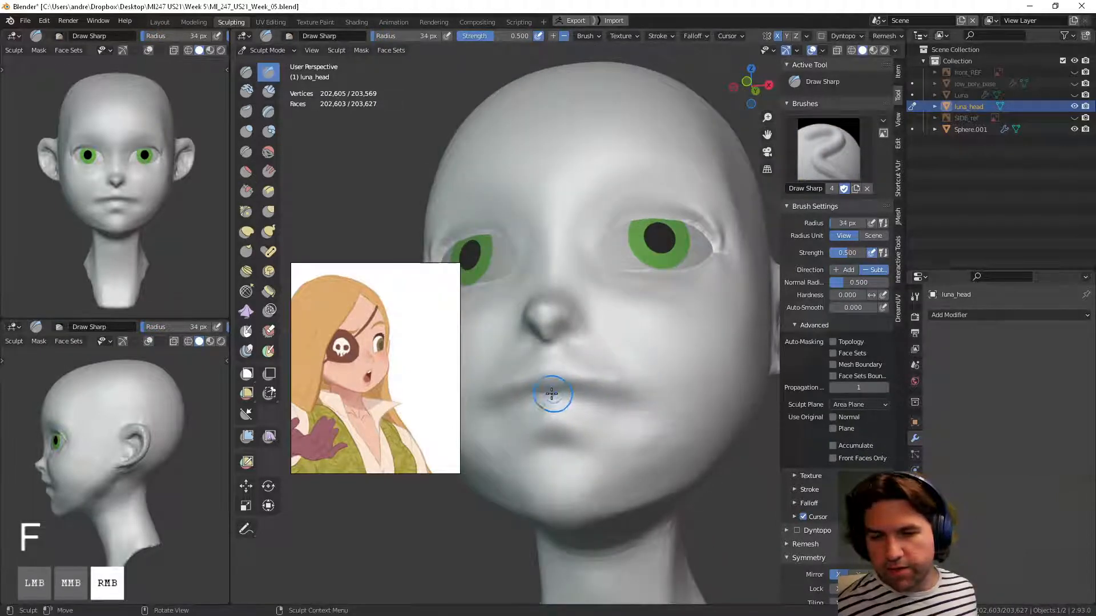
mouse_move(556, 399)
mouse_down()
mouse_move(606, 391)
mouse_move(644, 406)
mouse_up()
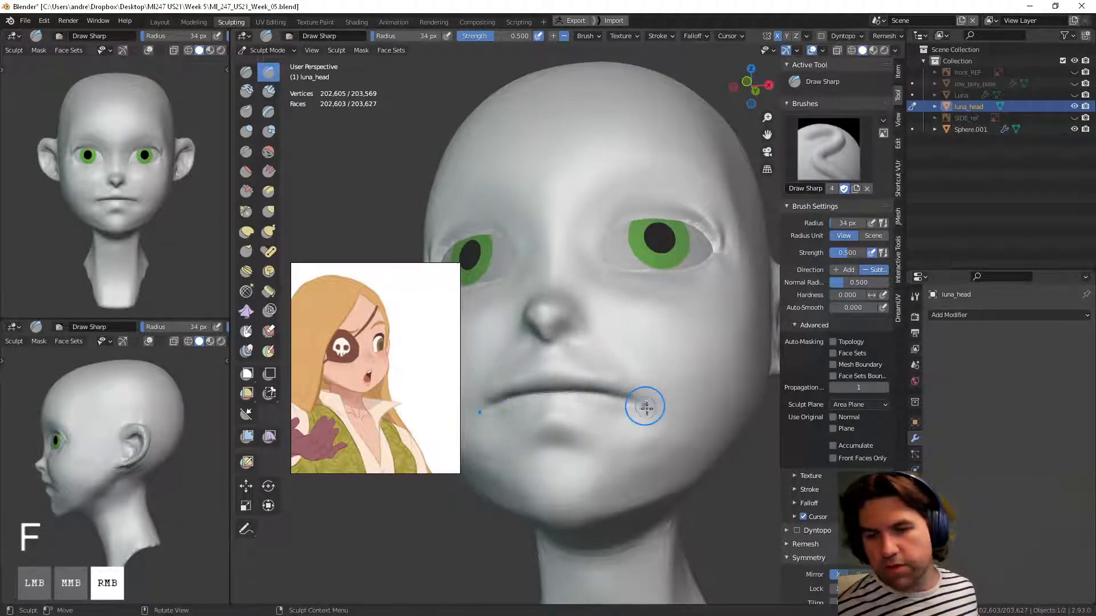
mouse_move(644, 406)
middle_down()
mouse_move(581, 421)
mouse_move(571, 411)
mouse_move(630, 411)
middle_up()
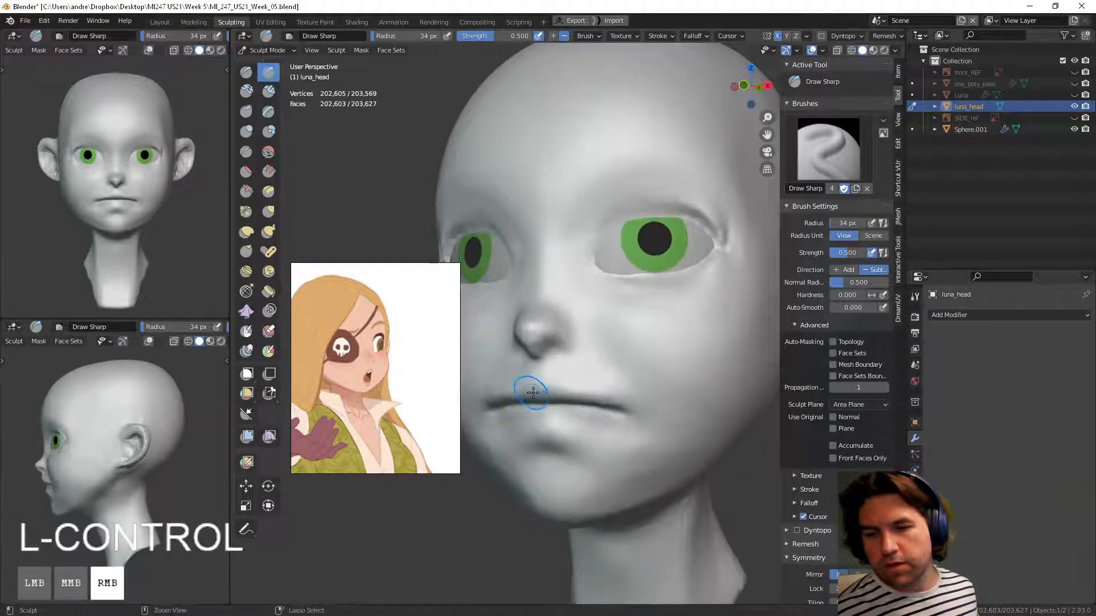
Step: Define the upper lip edge and the rim of the lower lip with inverted Draw Sharp strokes at a 34 px radius
ctrl+drag(531, 392, 637, 416)
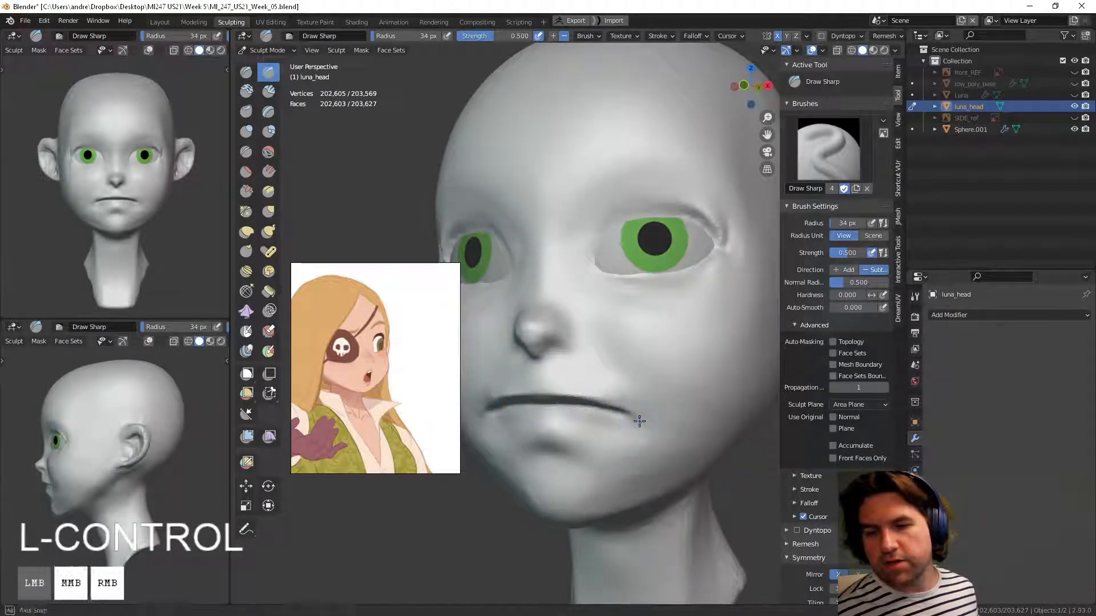
middle_drag(638, 418, 633, 408)
ctrl+drag(534, 414, 608, 403)
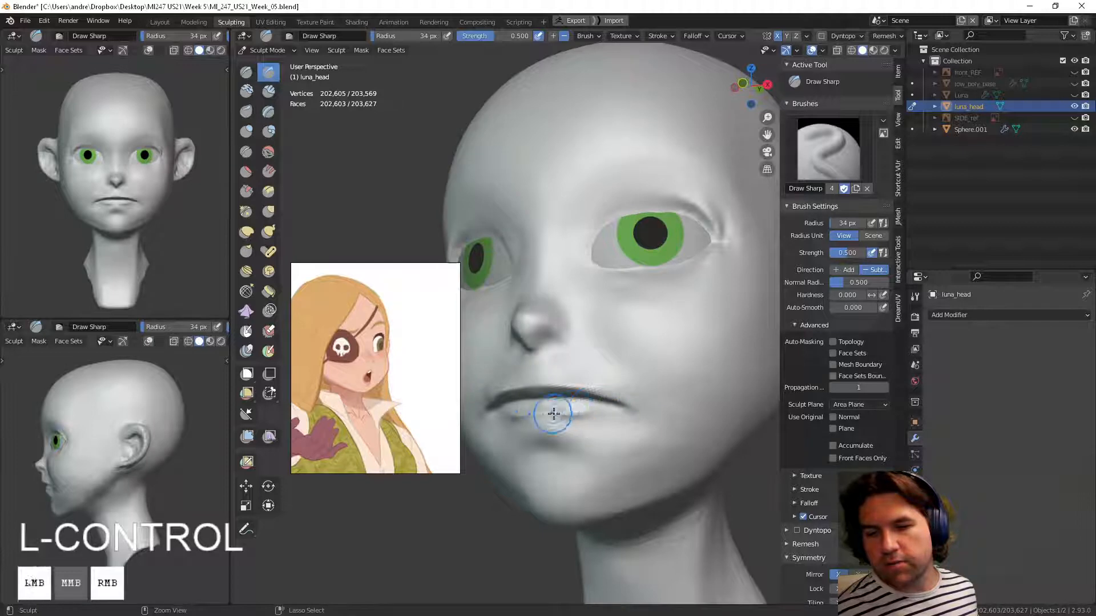
middle_drag(551, 420, 545, 435)
ctrl+drag(545, 435, 566, 441)
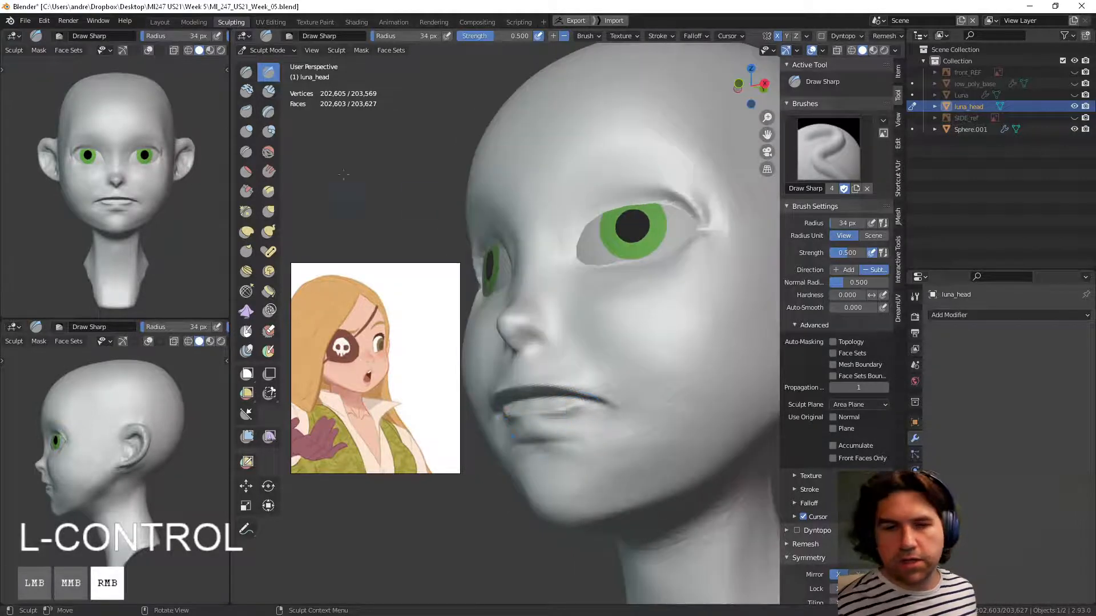
Step: Build up volume on the lower lip with the Clay Strips brush at 53 px and 65 px radii
click(268, 91)
key(f)
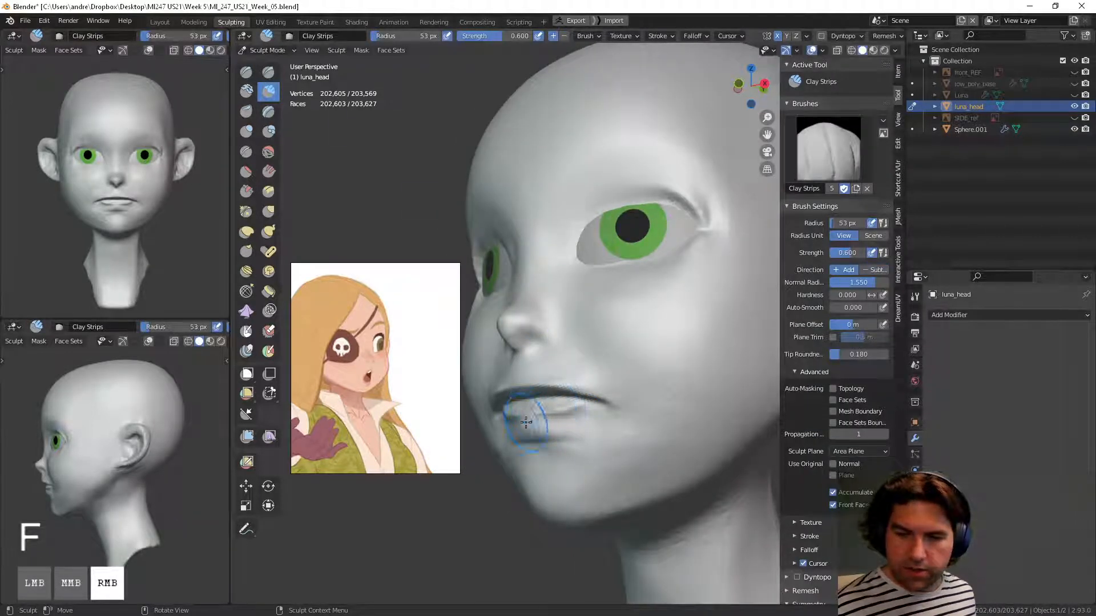
click(556, 423)
drag(563, 427, 568, 424)
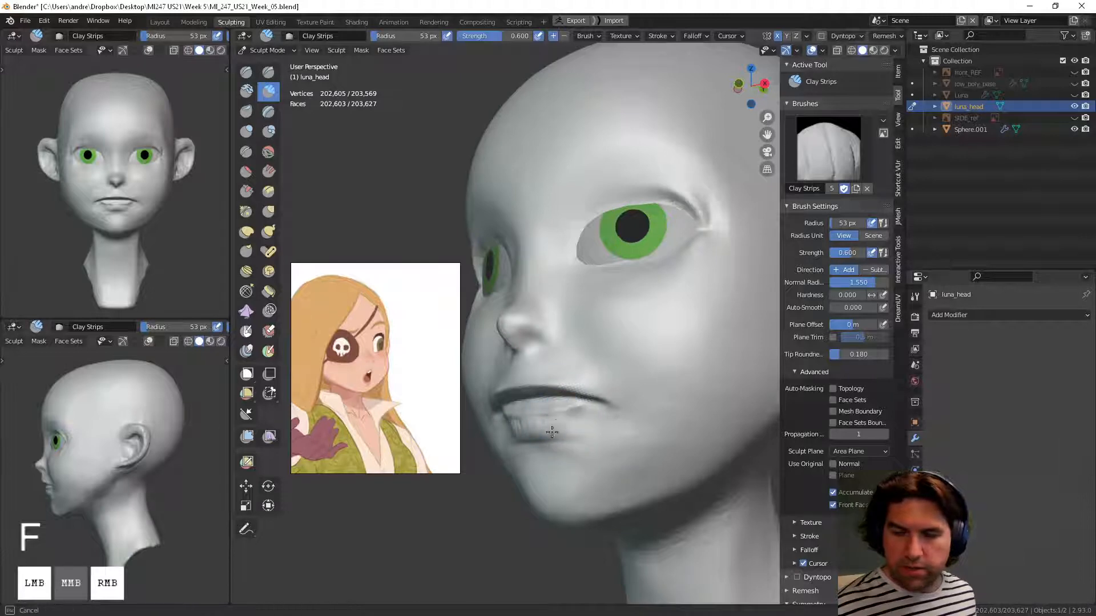
key(f)
click(600, 435)
mouse_move(599, 435)
middle_down()
mouse_move(624, 418)
mouse_move(624, 443)
mouse_move(574, 488)
mouse_move(587, 452)
mouse_move(571, 407)
middle_up()
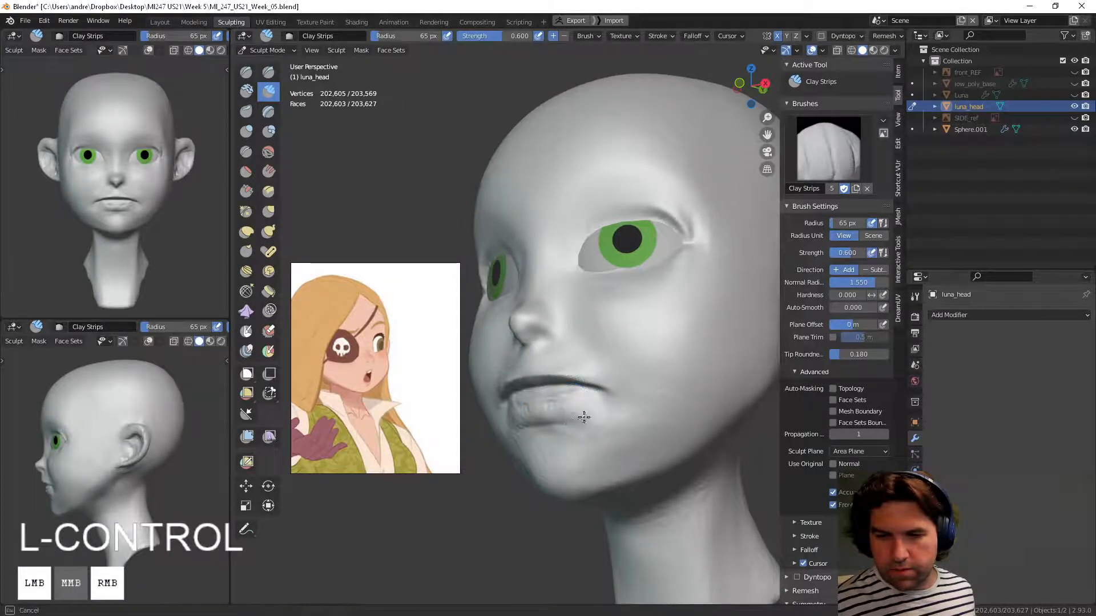
mouse_move(557, 407)
middle_down()
mouse_move(562, 399)
mouse_move(582, 428)
mouse_move(564, 435)
middle_up()
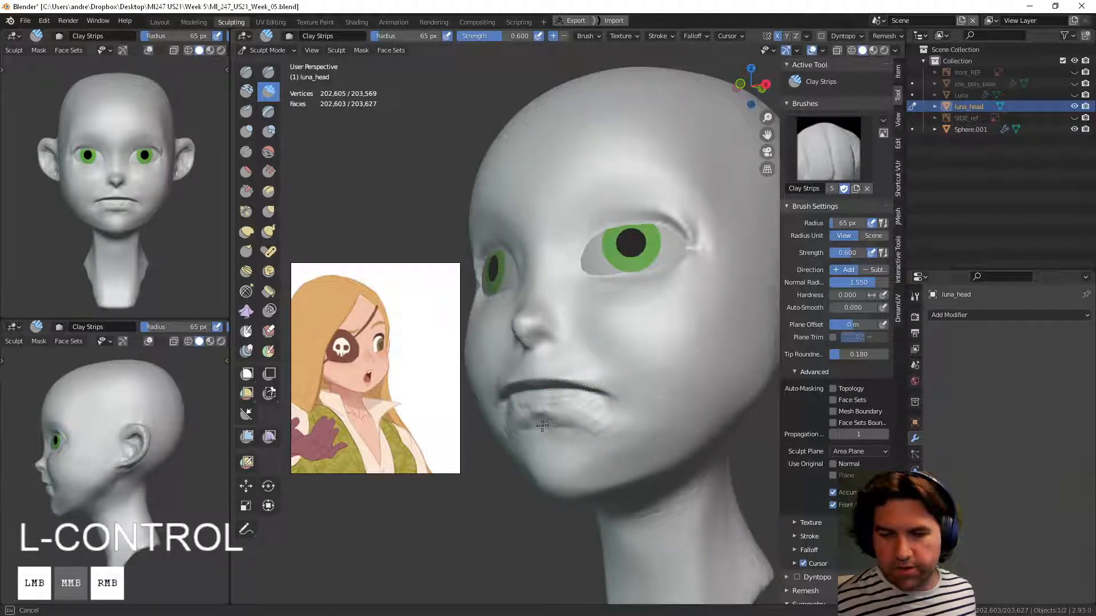
Step: Carve below the lower lip and around the mouth corner with inverted Clay Strips at 65 px, smoothing the transitions
ctrl+drag(567, 427, 622, 419)
mouse_move(622, 419)
ctrl+middle_down()
mouse_move(620, 436)
mouse_move(556, 428)
ctrl+middle_up()
shift+drag(556, 425, 549, 419)
mouse_move(549, 419)
middle_down()
mouse_move(603, 418)
mouse_move(607, 387)
mouse_move(577, 416)
mouse_move(546, 399)
middle_up()
ctrl+drag(579, 400, 561, 403)
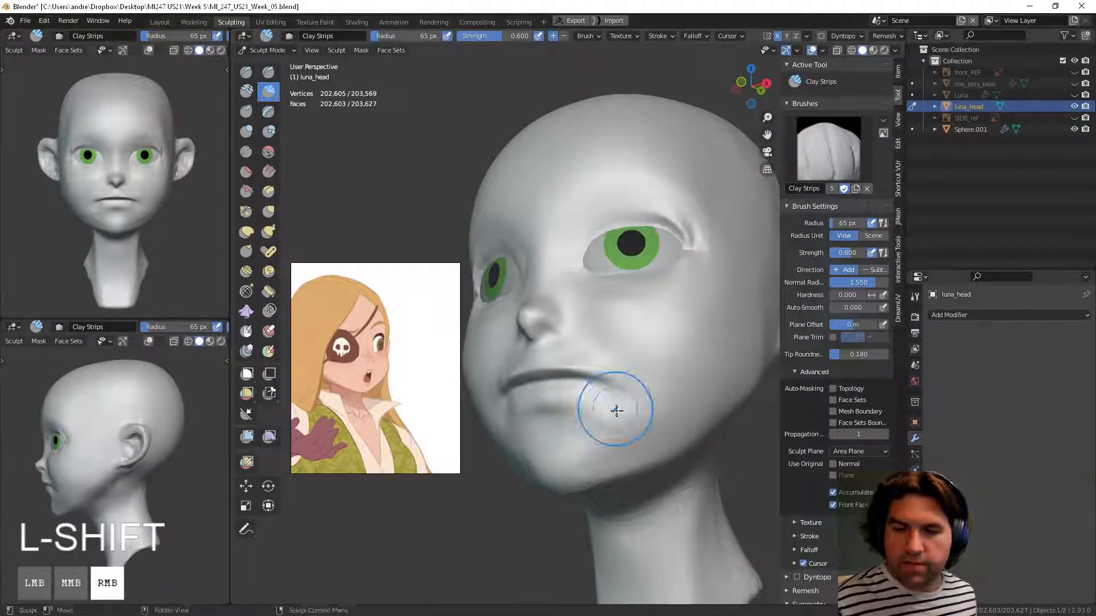
middle_drag(616, 411, 549, 412)
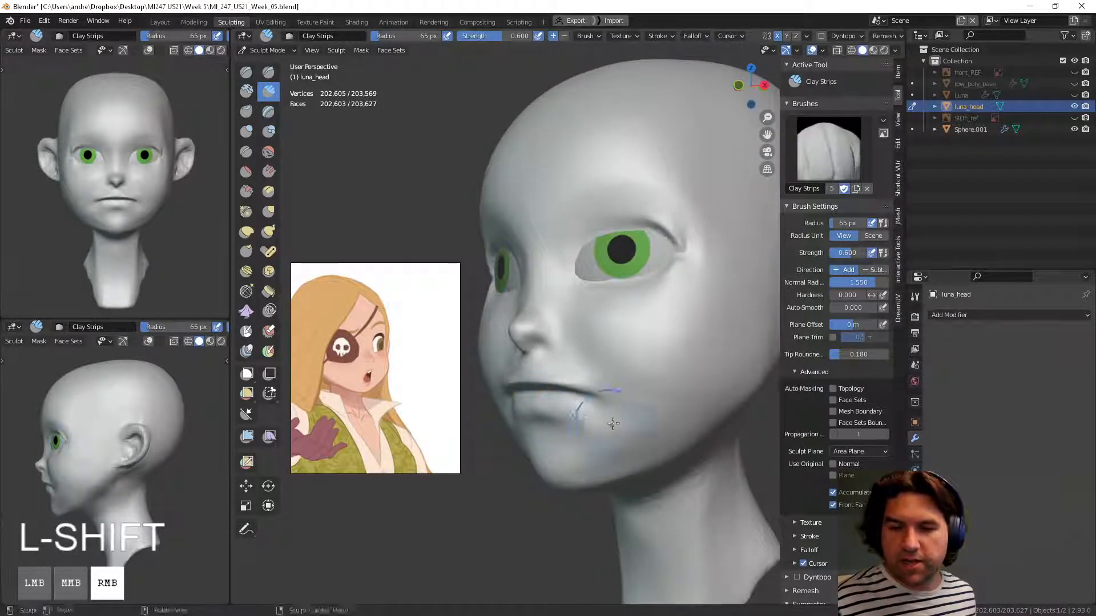
middle_drag(613, 423, 604, 418)
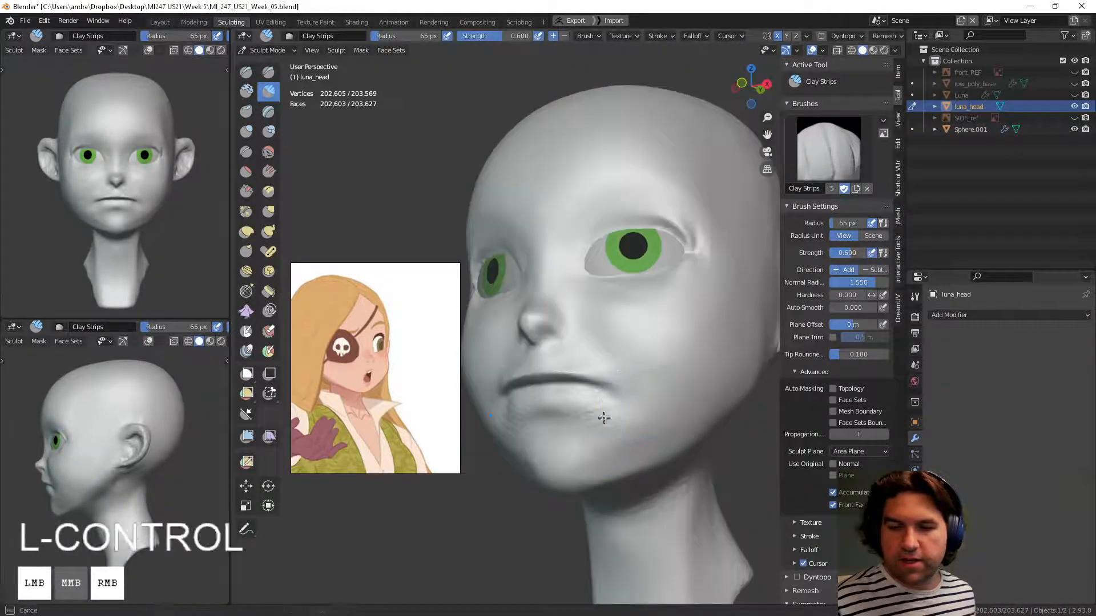
Step: Undo the last clay stroke, define the lower lip's edge with Draw Sharp at a 34 px radius, and smooth beneath it
click(268, 71)
key(ctrl+z)
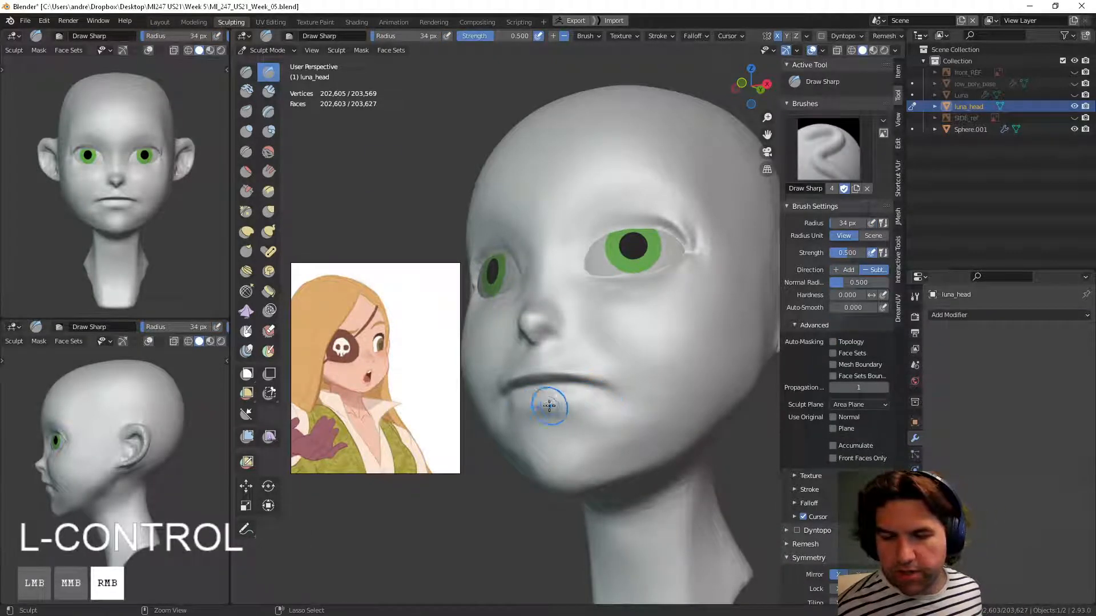
ctrl+drag(559, 400, 594, 403)
middle_drag(613, 412, 574, 416)
shift+drag(538, 418, 565, 414)
middle_drag(579, 417, 613, 404)
shift+drag(602, 412, 586, 416)
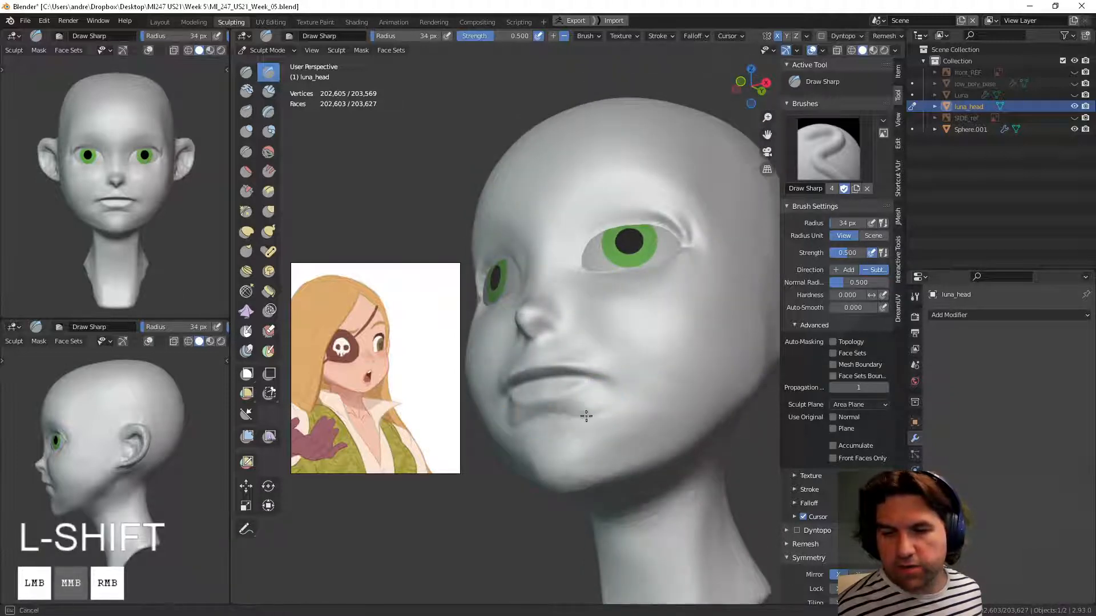
Step: Sculpt the philtrum between the nose and the upper lip with inverted Draw Sharp strokes at a 34 px radius
mouse_move(653, 423)
middle_down()
mouse_move(598, 438)
mouse_move(621, 399)
mouse_move(618, 342)
mouse_move(631, 398)
middle_up()
scroll(571, 444, down, 1)
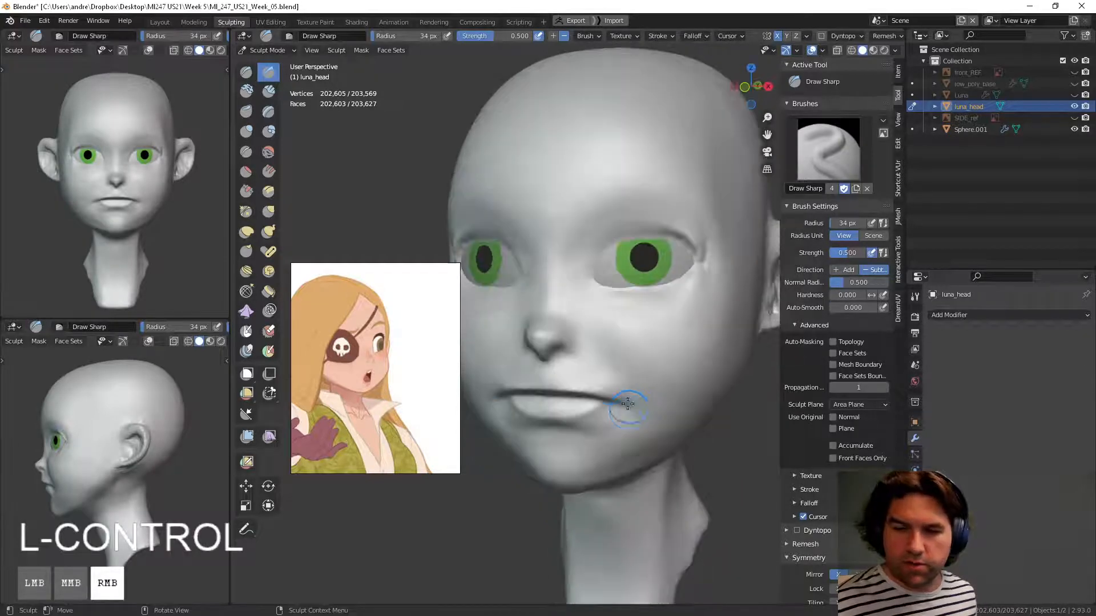
ctrl+middle_drag(557, 372, 614, 303)
ctrl+drag(553, 375, 557, 377)
mouse_move(556, 377)
ctrl+mouse_down()
mouse_move(556, 363)
mouse_move(577, 362)
ctrl+mouse_up()
middle_drag(577, 362, 547, 386)
ctrl+drag(548, 387, 553, 397)
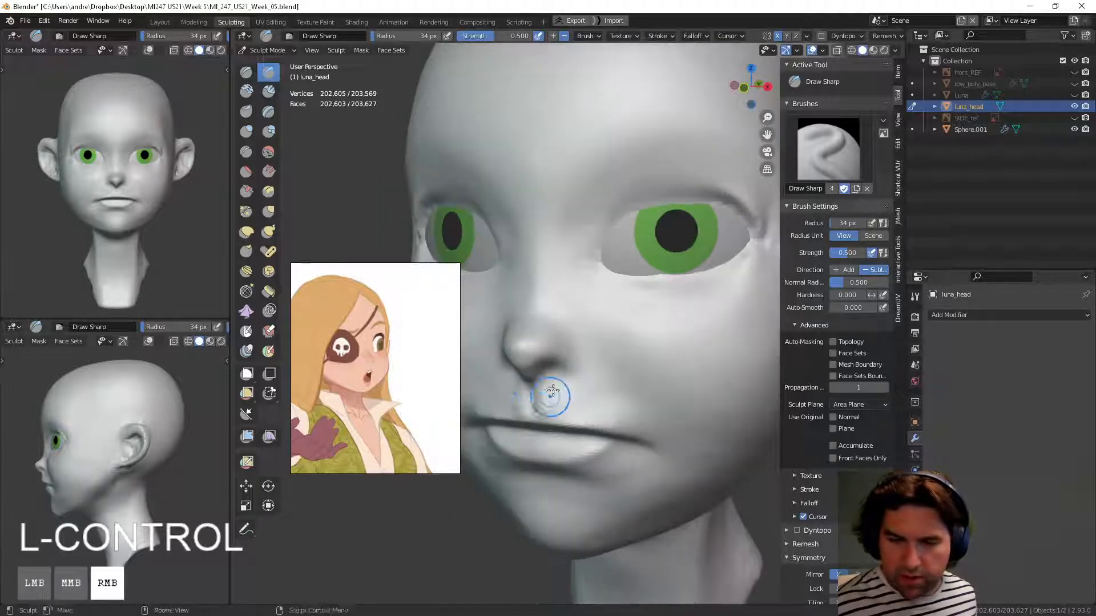
Step: Shape the nostrils on the underside of the nose with the Draw Sharp brush and smooth around them
middle_drag(553, 396, 563, 314)
ctrl+drag(563, 313, 545, 325)
shift+drag(546, 320, 560, 291)
ctrl+middle_drag(558, 286, 567, 262)
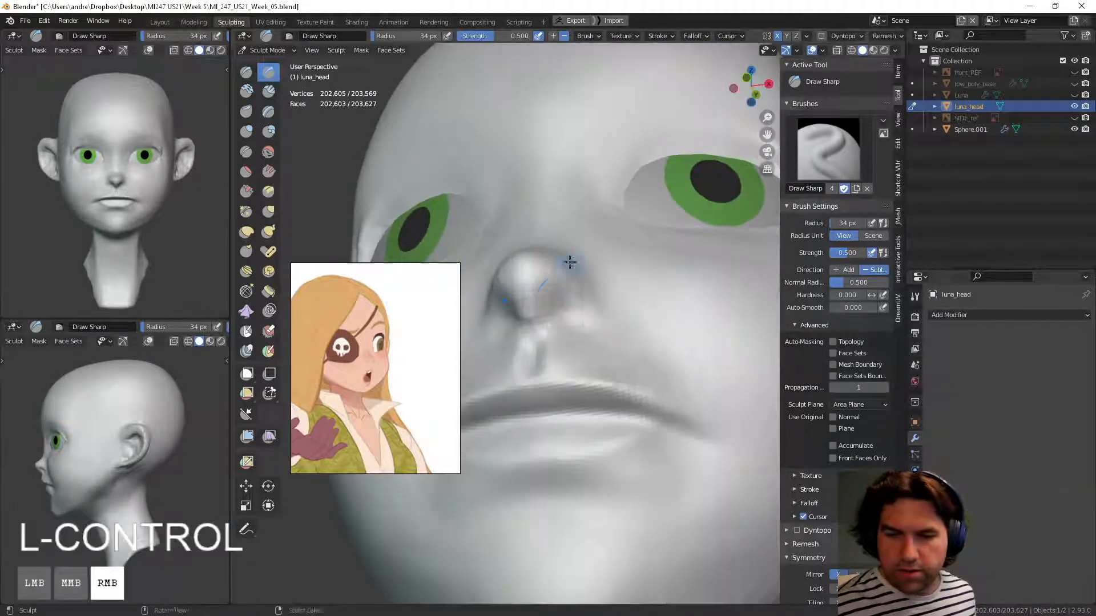
middle_drag(548, 304, 562, 281)
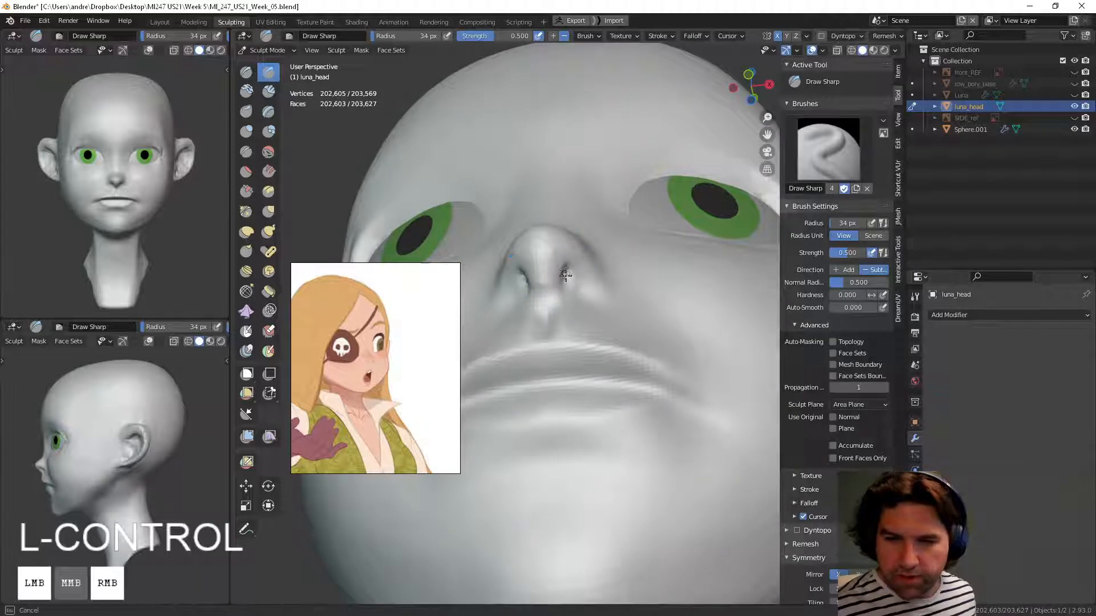
ctrl+drag(565, 274, 576, 288)
Step: Refine the underside of the nose near the tip with short inverted Draw Sharp strokes at a 34 px radius
middle_drag(595, 276, 556, 298)
mouse_move(521, 328)
ctrl+mouse_down()
mouse_move(508, 315)
mouse_move(516, 313)
ctrl+mouse_up()
middle_drag(558, 304, 549, 357)
ctrl+drag(516, 365, 521, 350)
middle_drag(640, 346, 548, 334)
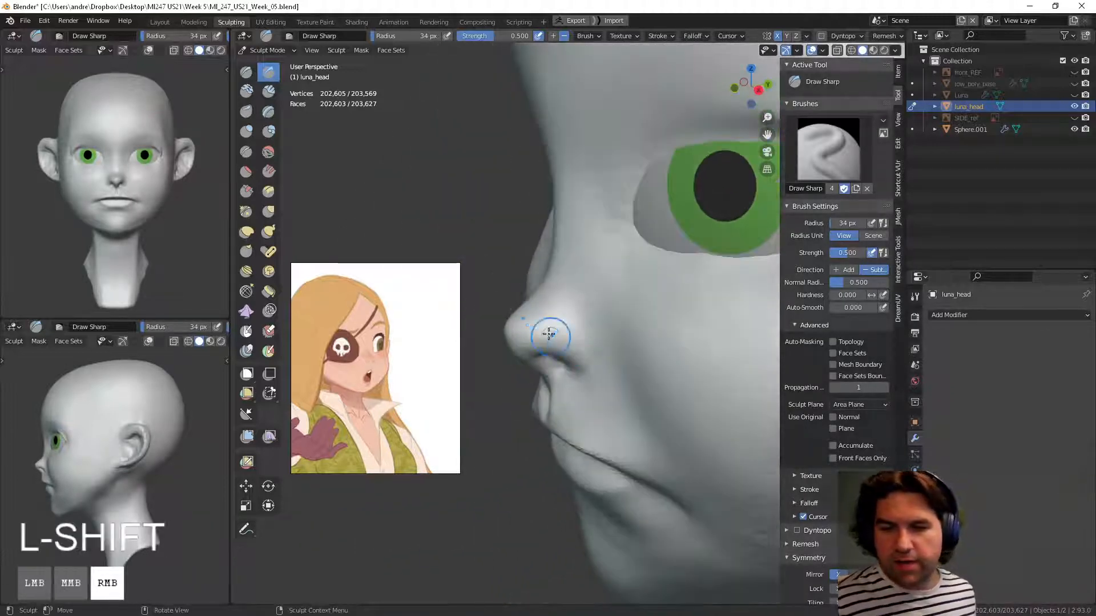
Step: Carve the crease behind the nostril wing with the Draw Sharp brush at a 34 px radius
ctrl+middle_drag(607, 367, 574, 410)
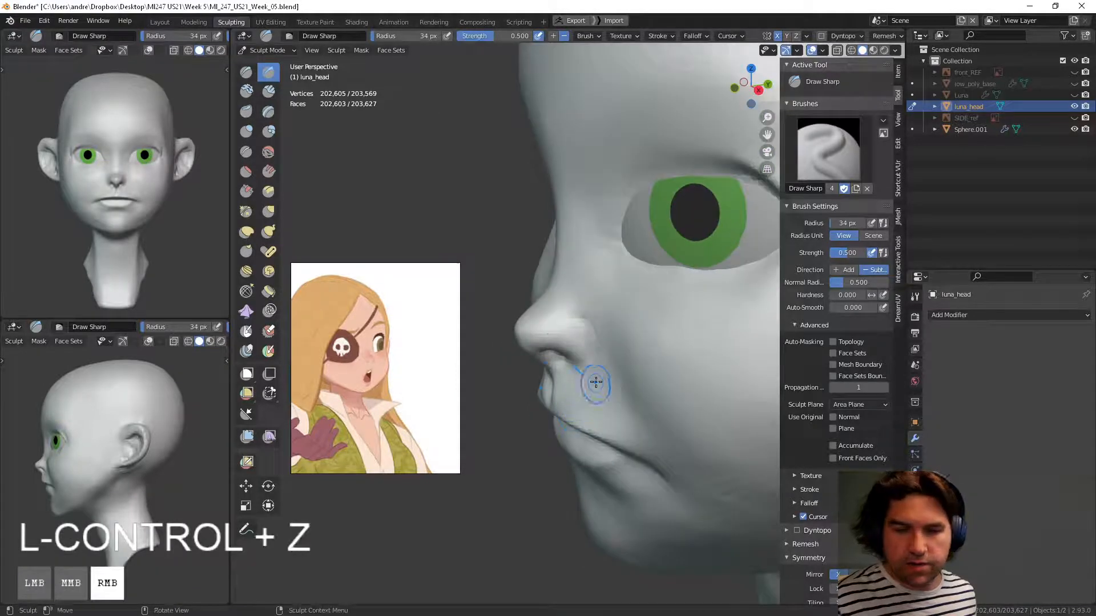
drag(586, 368, 605, 356)
mouse_move(624, 345)
ctrl+middle_down()
mouse_move(593, 428)
mouse_move(663, 414)
mouse_move(656, 432)
ctrl+middle_up()
mouse_move(656, 432)
shift+middle_down()
mouse_move(654, 442)
mouse_move(598, 395)
shift+middle_up()
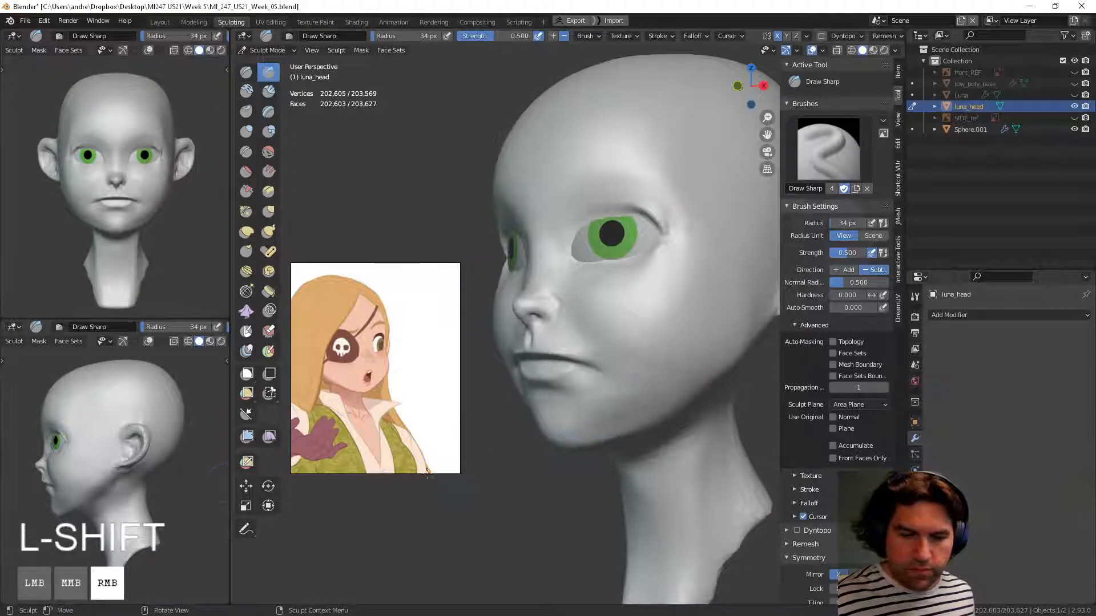
Step: Reshape the chin and the front of the jaw with the Grab brush at a 139 px radius
key(d)
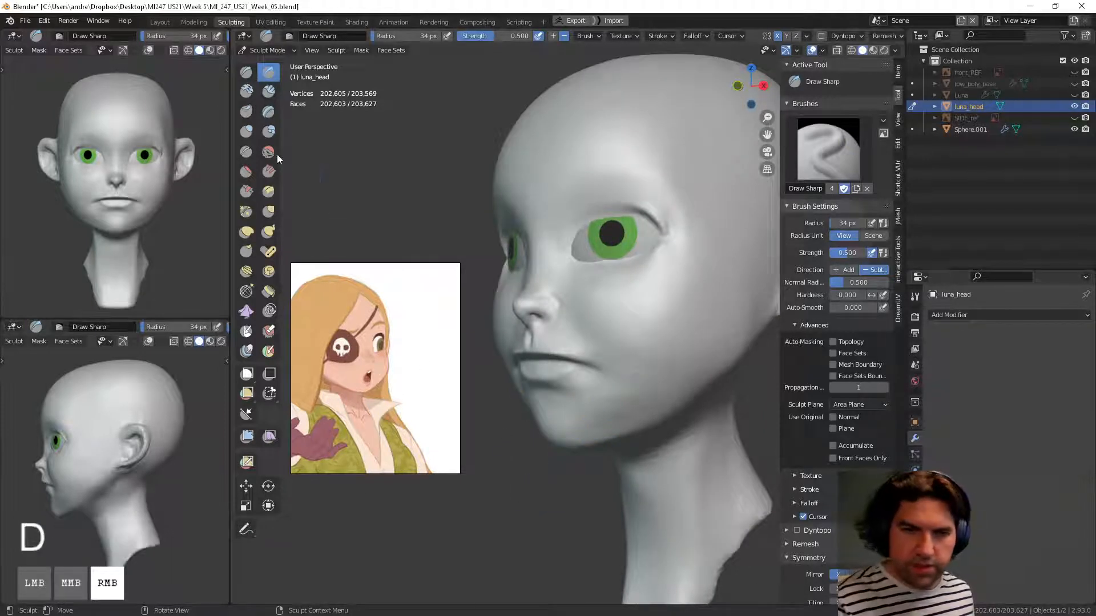
key(f)
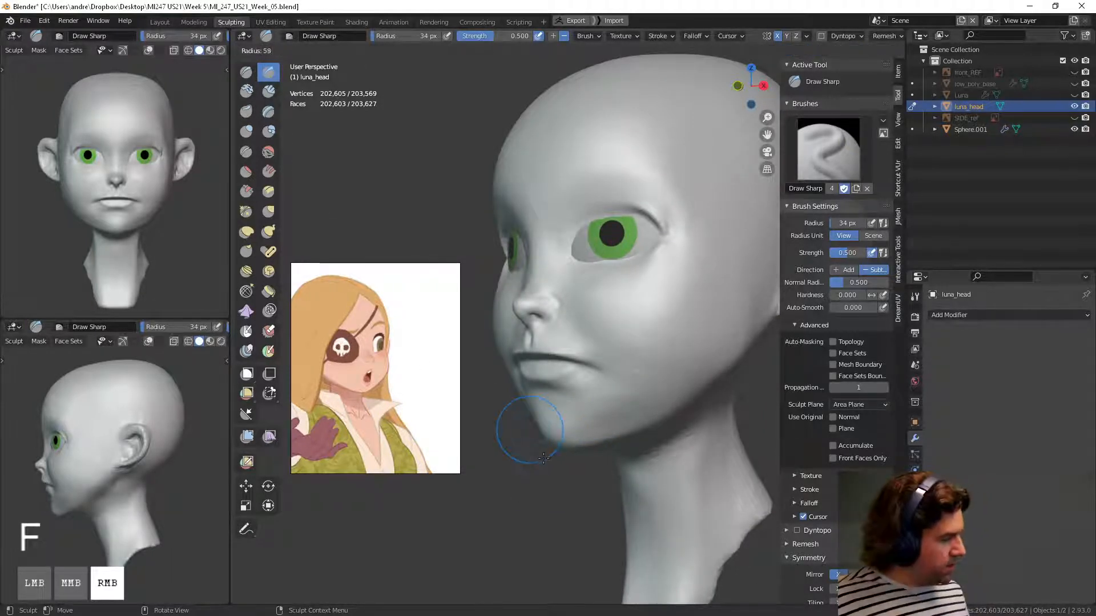
click(544, 457)
key(g)
key(f)
click(568, 465)
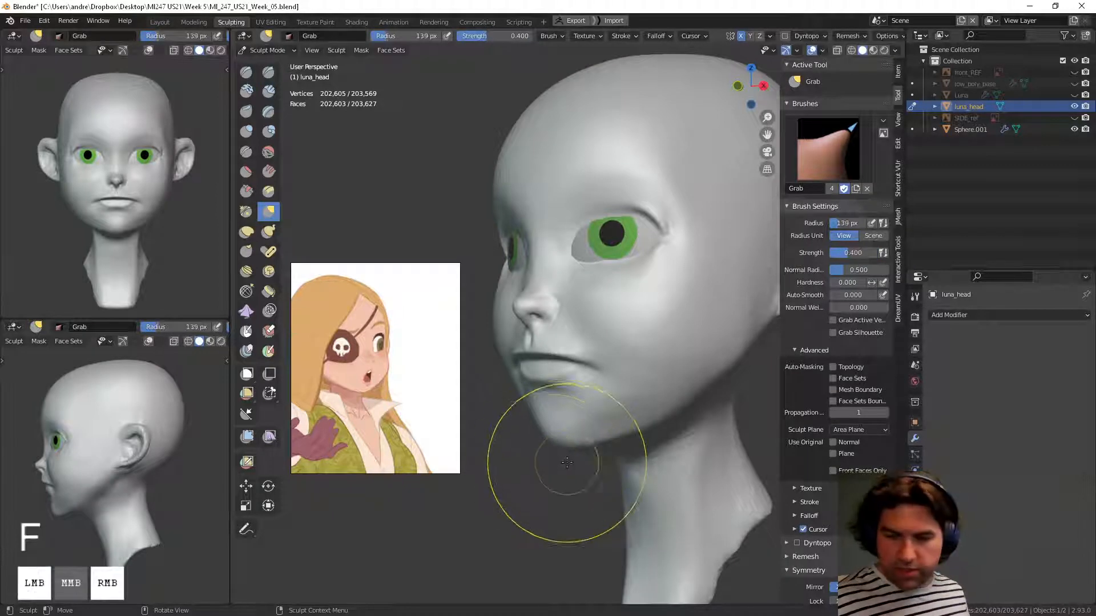
middle_drag(567, 464, 511, 438)
drag(571, 449, 587, 447)
shift+middle_drag(586, 447, 549, 421)
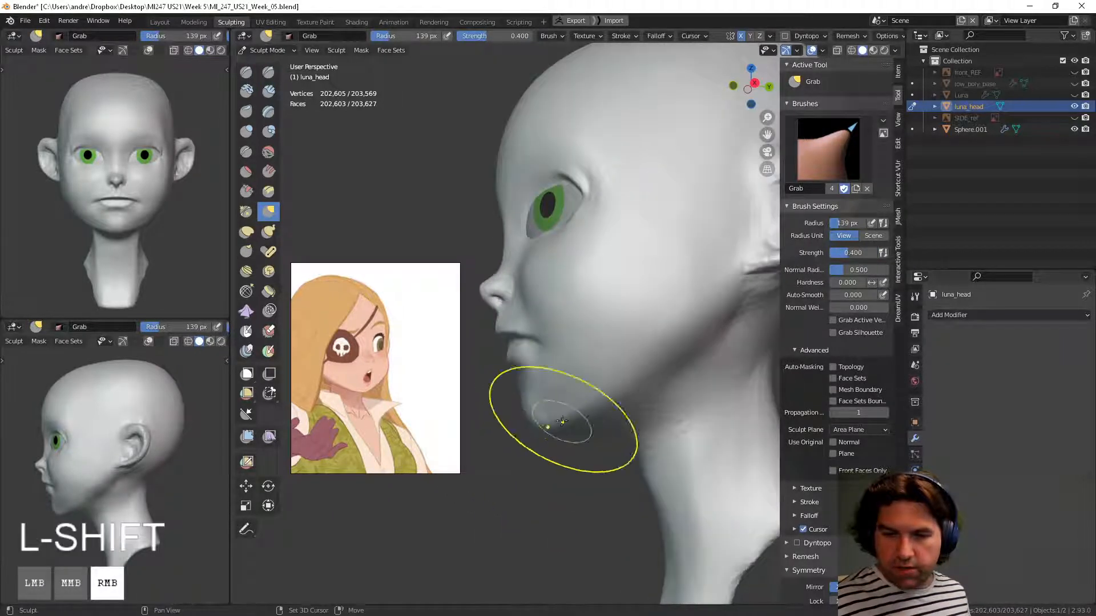
drag(551, 423, 555, 418)
Step: Adjust the underside of the jaw with the Grab brush and smooth where the jaw meets the neck
mouse_move(540, 431)
middle_down()
mouse_move(533, 442)
mouse_move(602, 404)
mouse_move(585, 372)
middle_up()
drag(585, 372, 605, 364)
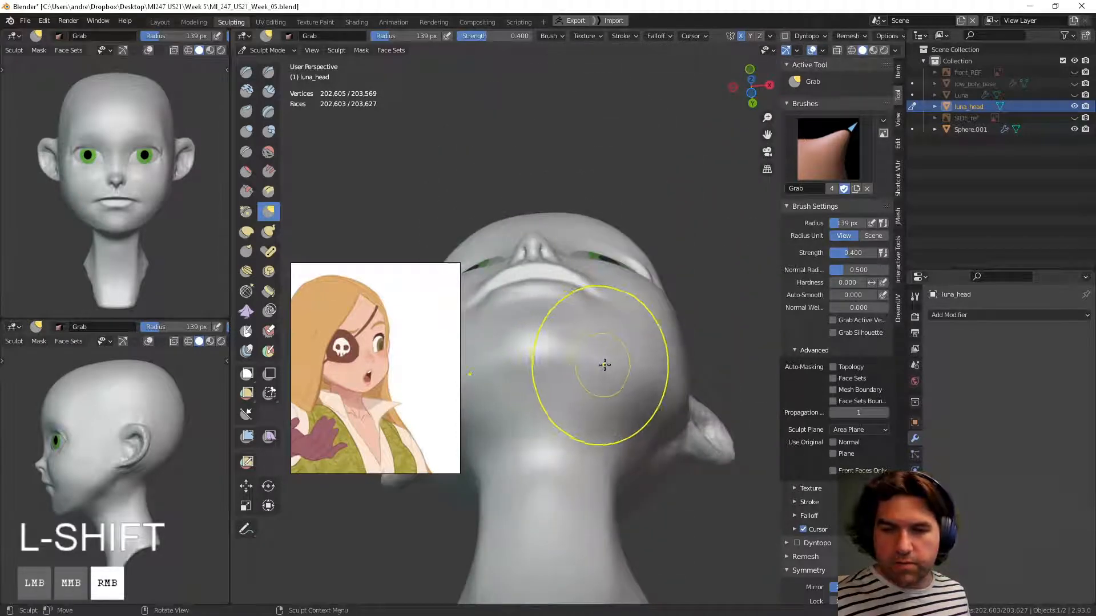
mouse_move(604, 364)
middle_down()
mouse_move(605, 342)
mouse_move(539, 415)
middle_up()
mouse_move(562, 448)
shift+mouse_down()
mouse_move(577, 501)
mouse_move(605, 456)
shift+mouse_up()
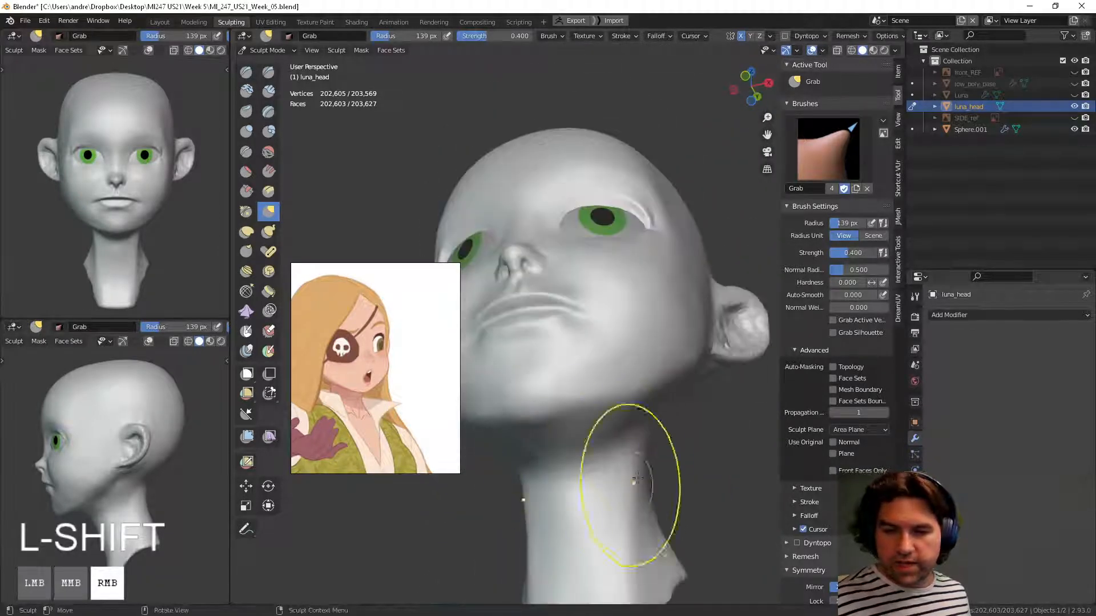
Step: Refine the eyelid rim around the inner and outer eye corners with the Draw Sharp brush at a 26 px radius
mouse_move(637, 481)
middle_down()
mouse_move(631, 366)
mouse_move(641, 410)
mouse_move(594, 389)
mouse_move(625, 406)
mouse_move(634, 347)
mouse_move(641, 428)
mouse_move(592, 431)
mouse_move(356, 161)
middle_up()
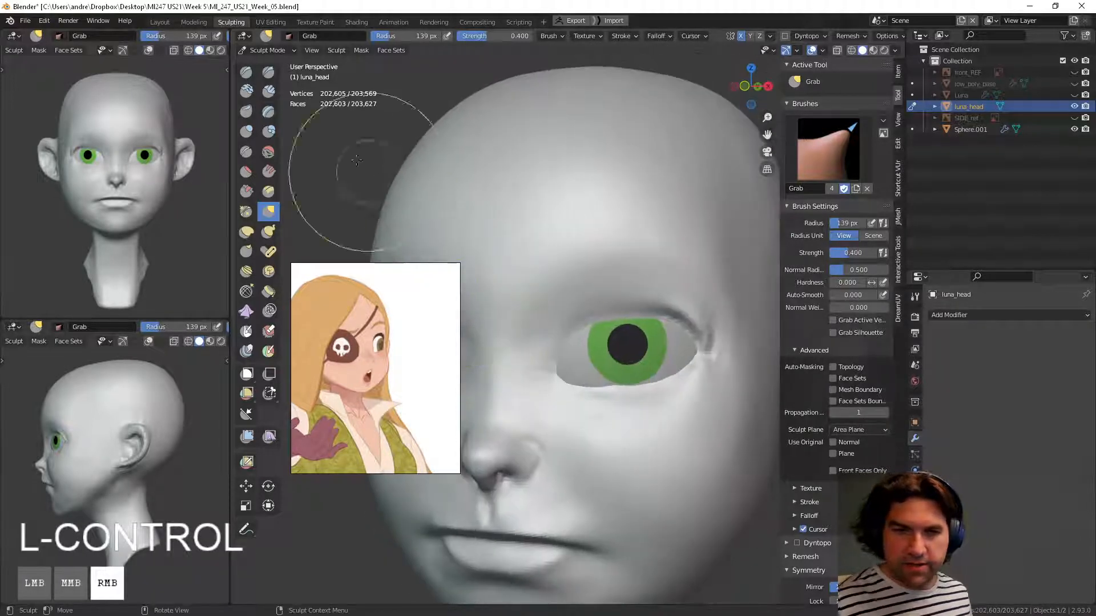
click(268, 72)
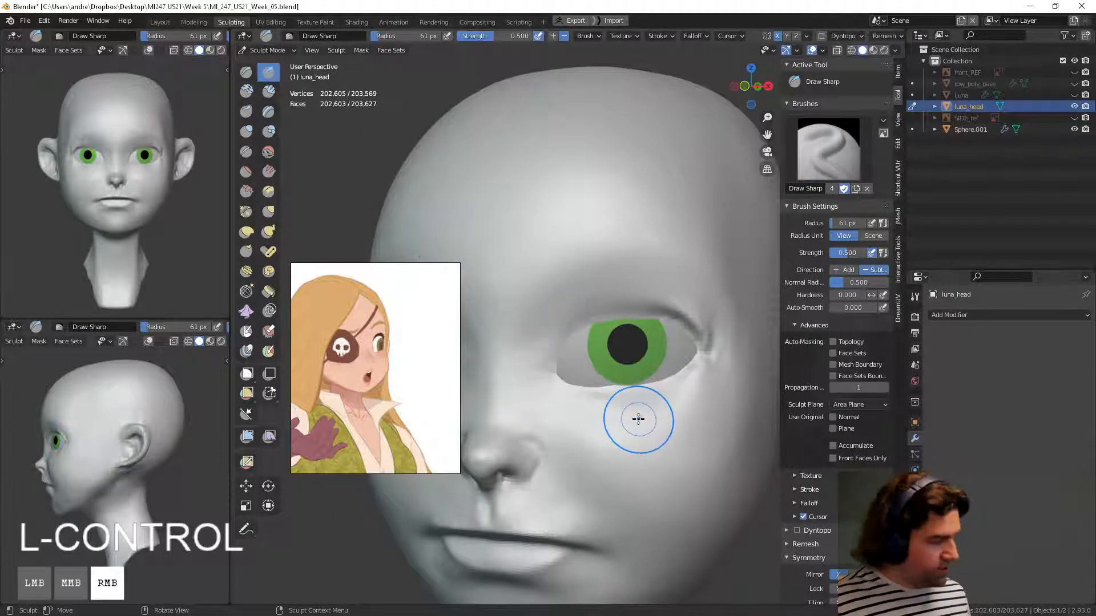
key(f)
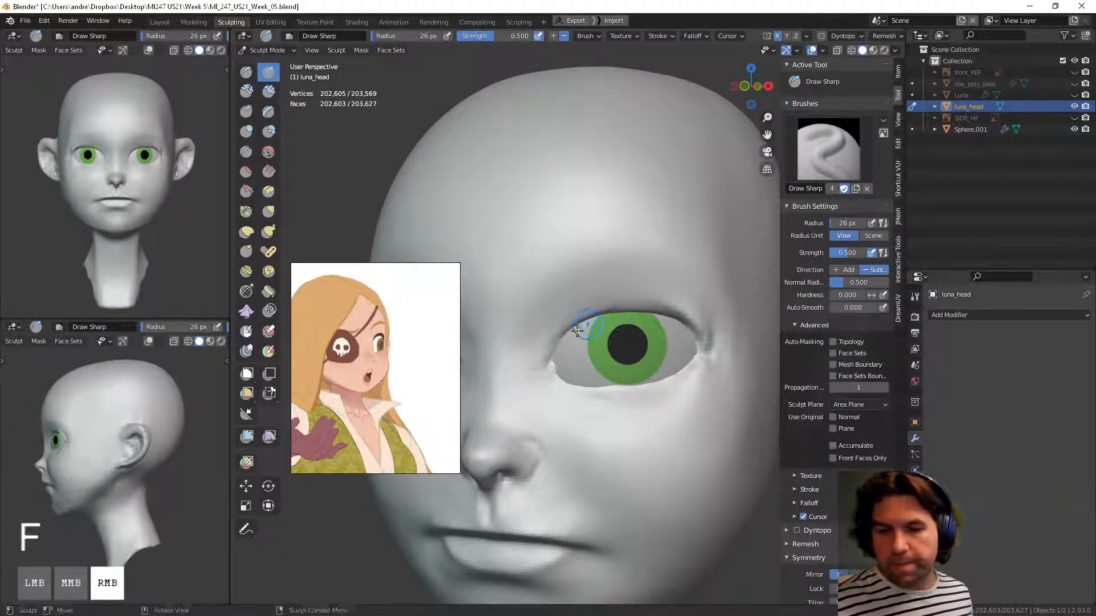
mouse_move(593, 321)
middle_down()
mouse_move(546, 356)
mouse_move(567, 324)
middle_up()
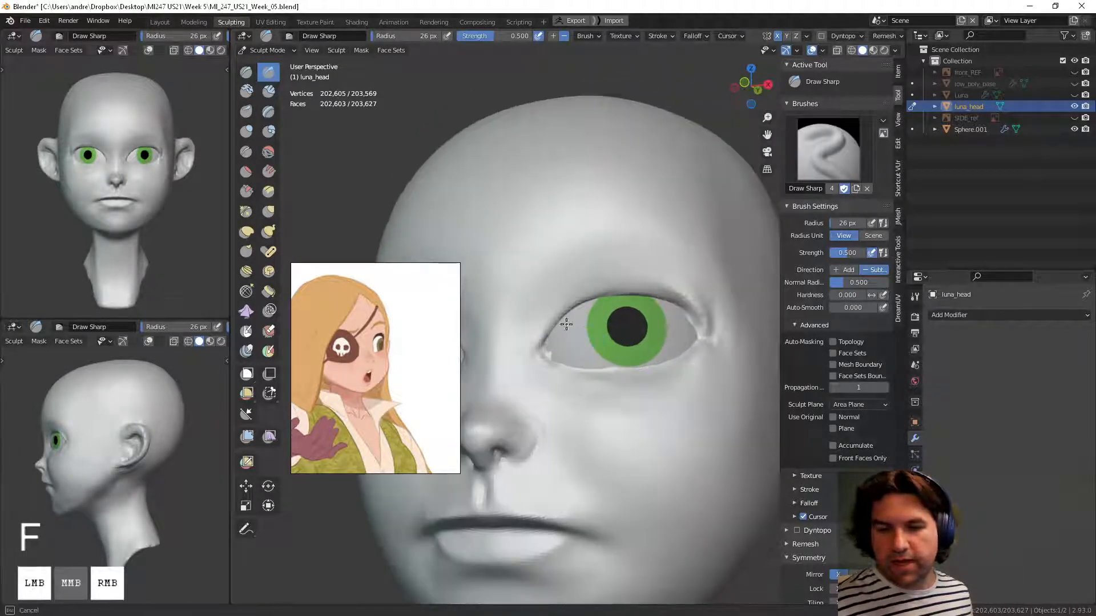
mouse_move(669, 308)
middle_down()
mouse_move(702, 335)
mouse_move(702, 362)
middle_up()
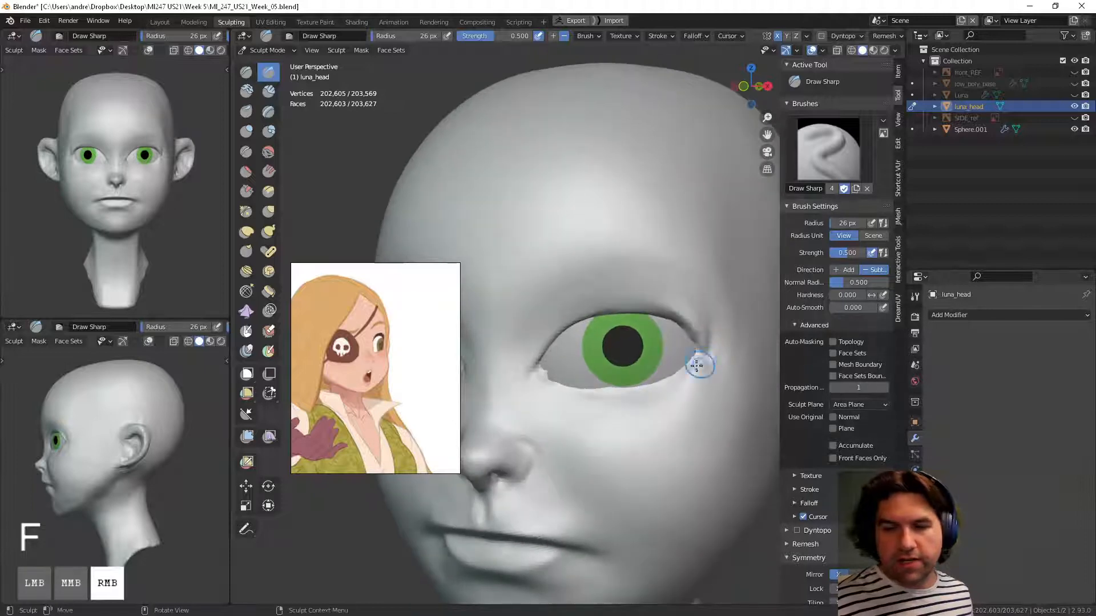
click(693, 377)
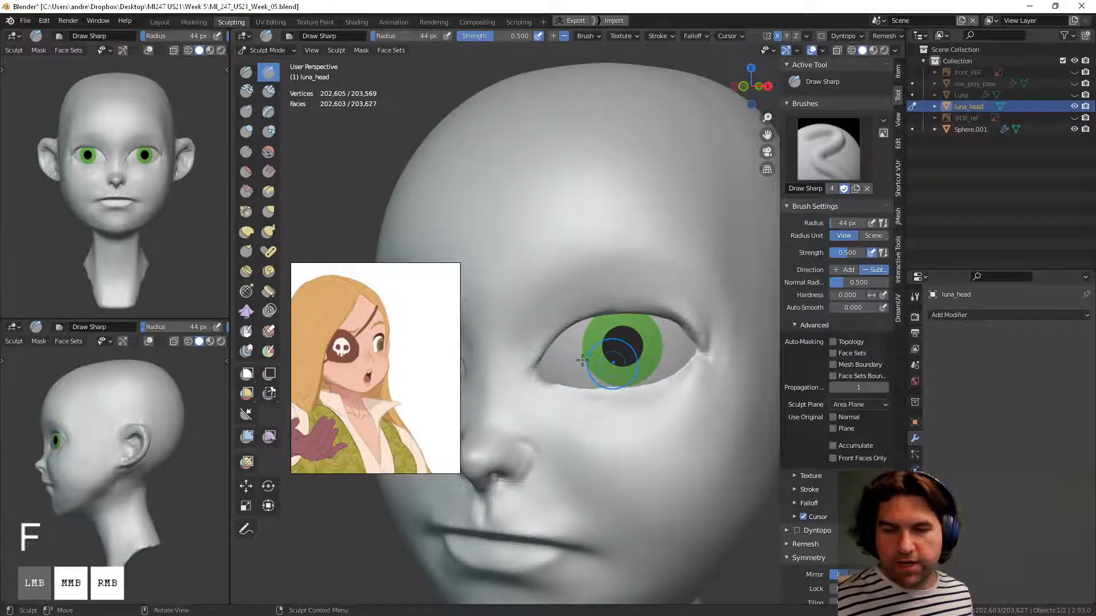
middle_drag(576, 359, 599, 386)
ctrl+middle_drag(668, 396, 585, 402)
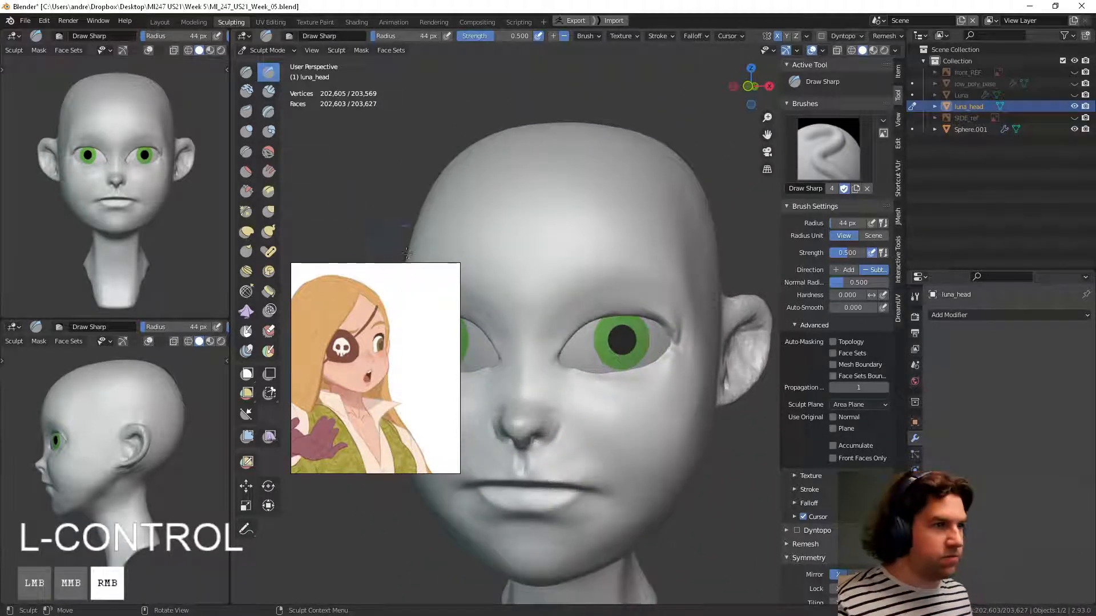
Step: Reshape the inner eye corner and lower eyelid with the Grab brush at a 127 px radius
key(g)
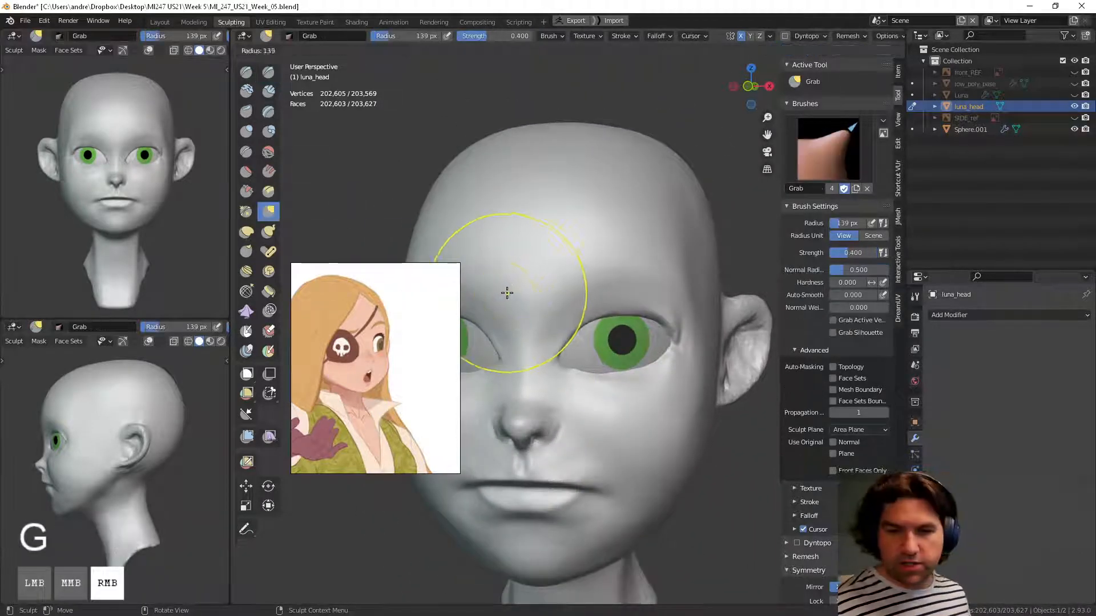
click(517, 295)
key(f)
click(616, 372)
drag(560, 359, 584, 364)
mouse_move(587, 361)
middle_down()
mouse_move(567, 355)
mouse_move(601, 355)
mouse_move(586, 417)
middle_up()
drag(606, 365, 607, 360)
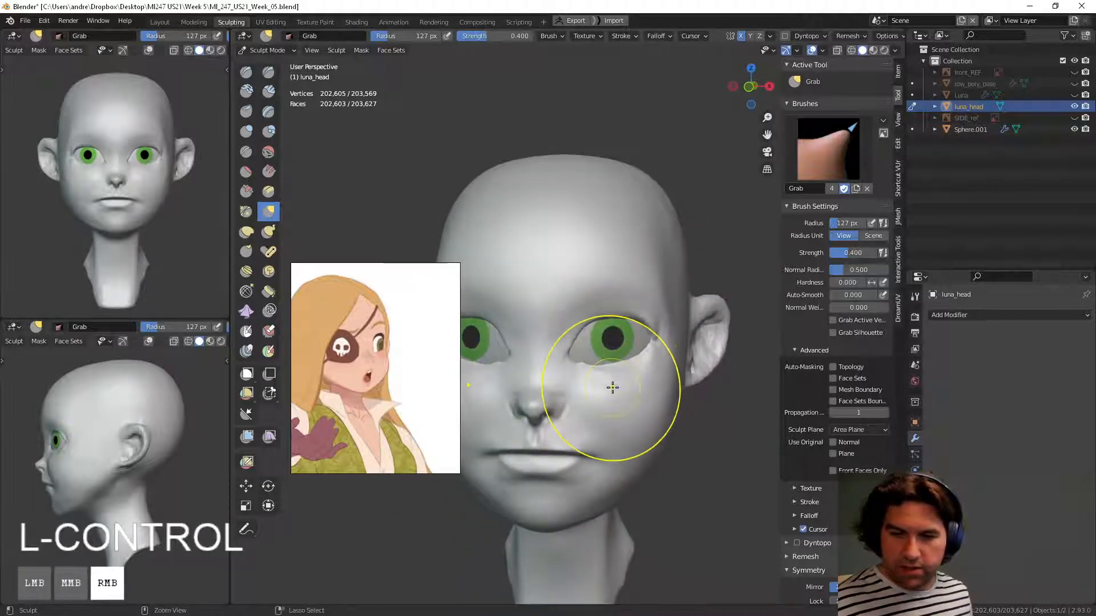
middle_drag(612, 386, 586, 402)
Step: Adjust the side of the nose bridge beside the eye with the Grab brush at a 98 px radius, undoing the last stroke
key(f)
click(557, 393)
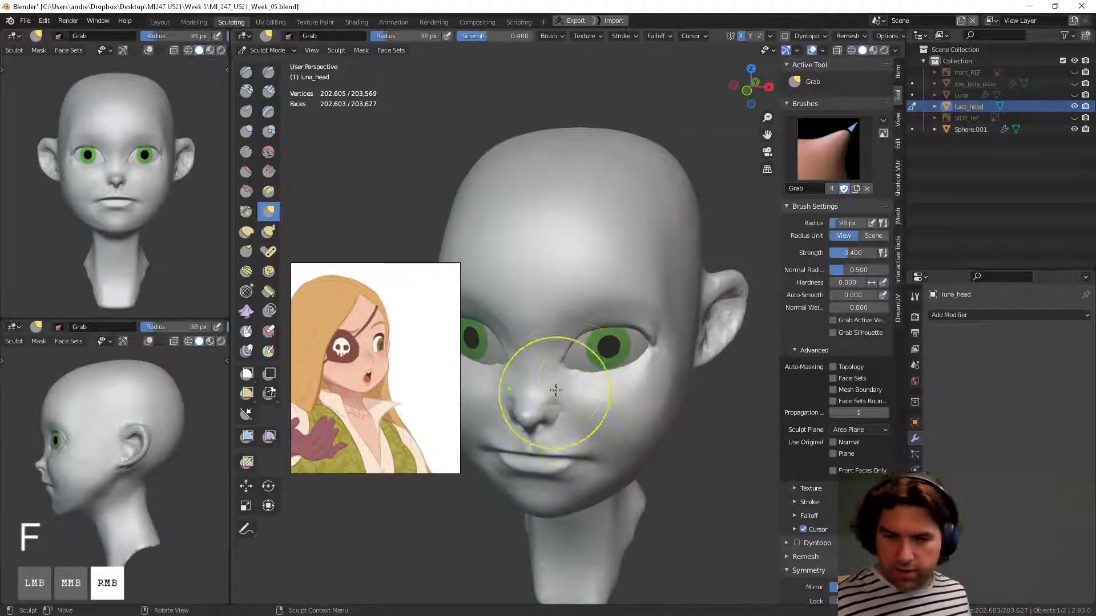
drag(573, 381, 573, 371)
middle_drag(565, 378, 577, 366)
drag(560, 374, 553, 367)
mouse_move(573, 366)
middle_down()
mouse_move(504, 370)
mouse_move(567, 371)
middle_up()
key(f)
click(580, 342)
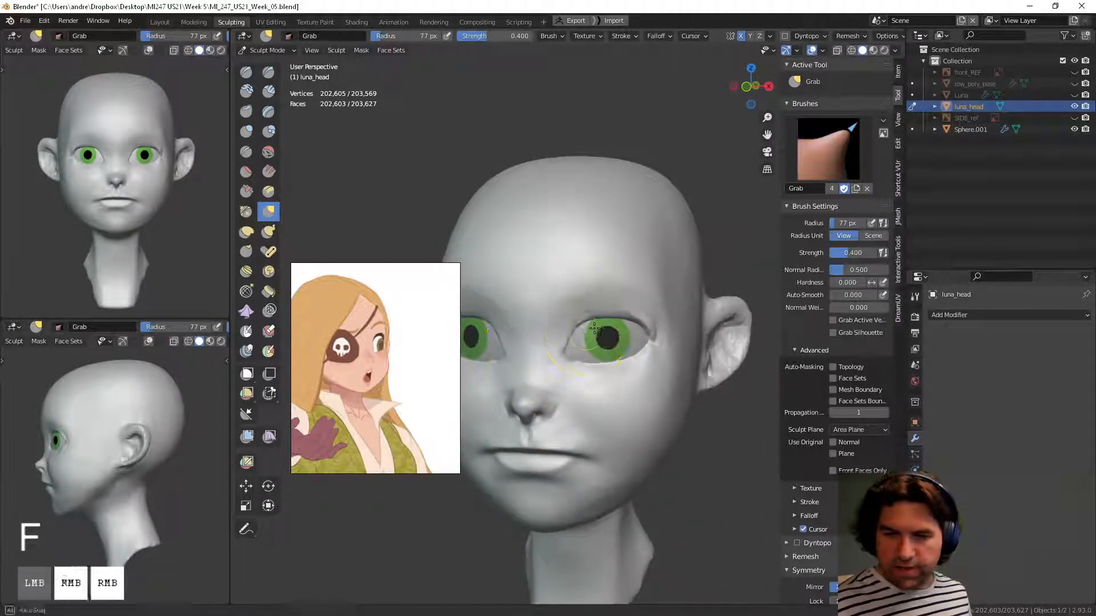
middle_drag(581, 330, 634, 360)
key(ctrl+z)
Step: Try Draw Sharp strokes around the eyelids at a 44 px radius and undo them
click(268, 91)
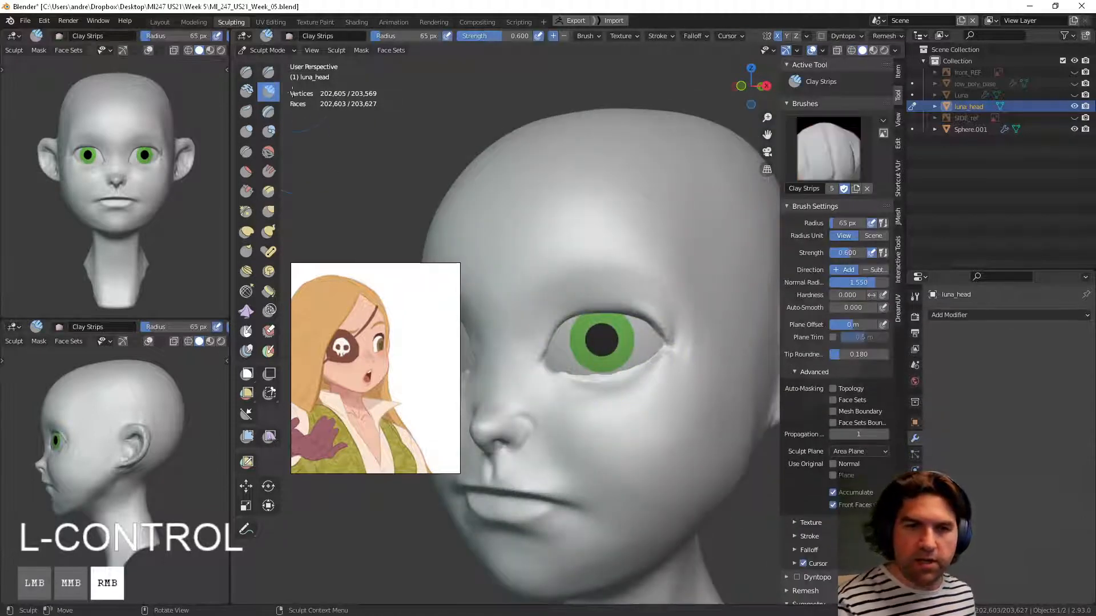
click(268, 71)
drag(624, 369, 666, 372)
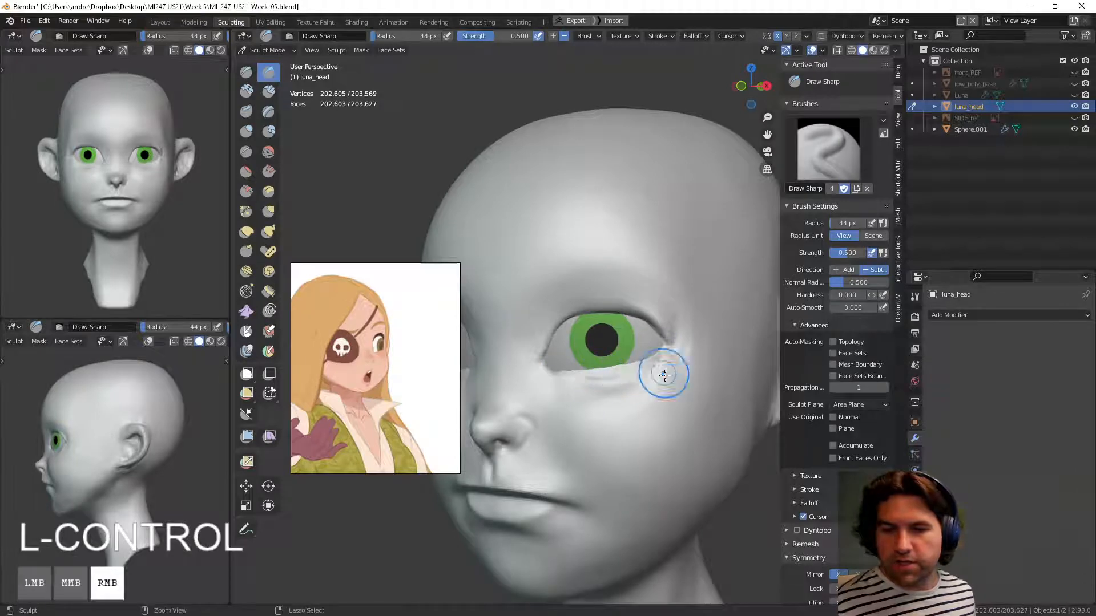
key(ctrl+z)
middle_drag(654, 400, 621, 382)
drag(623, 355, 644, 344)
middle_drag(637, 343, 679, 340)
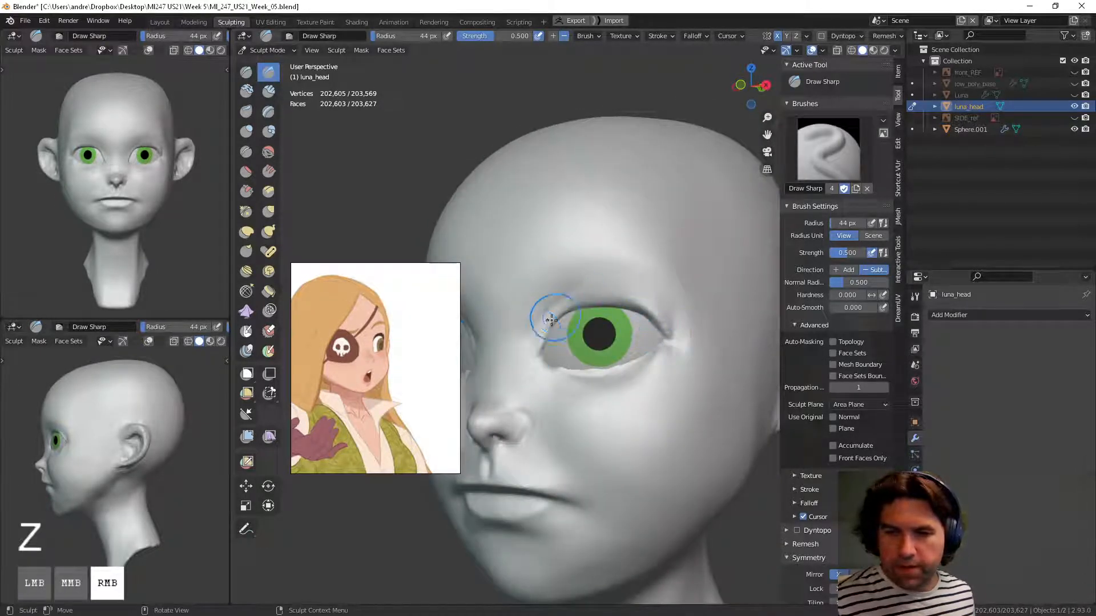
key(ctrl+z)
Step: Carve a thin crease along the upper eyelid from inner to outer corner with the Draw Sharp brush at a 22 px radius
key(f)
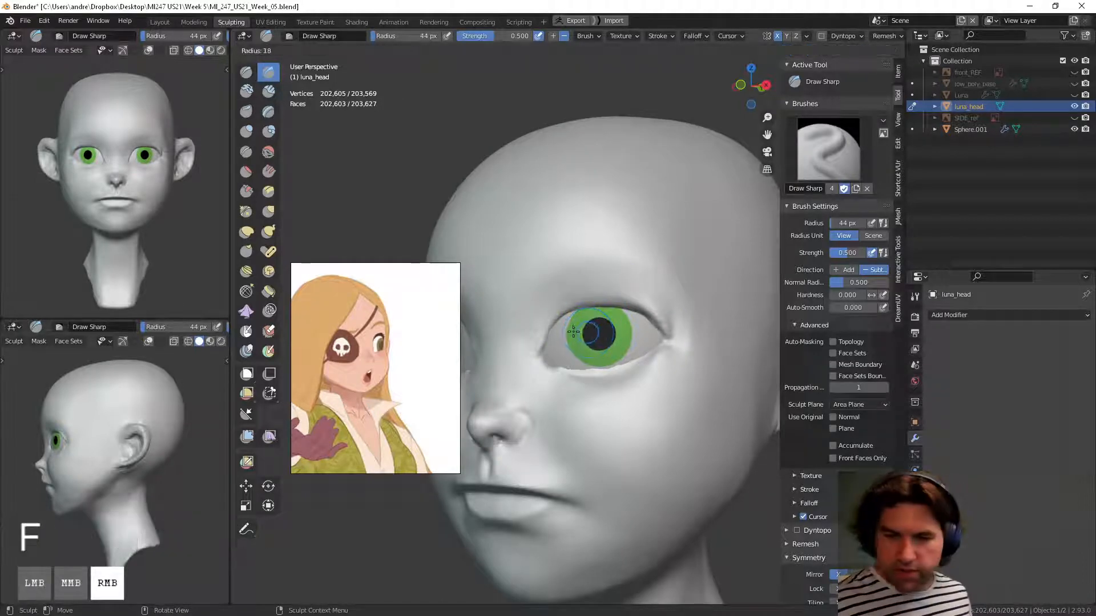
click(556, 330)
mouse_move(551, 320)
mouse_down()
mouse_move(609, 296)
mouse_move(665, 323)
mouse_up()
middle_drag(656, 348, 610, 355)
mouse_move(598, 309)
mouse_down()
mouse_move(612, 302)
mouse_move(656, 333)
mouse_up()
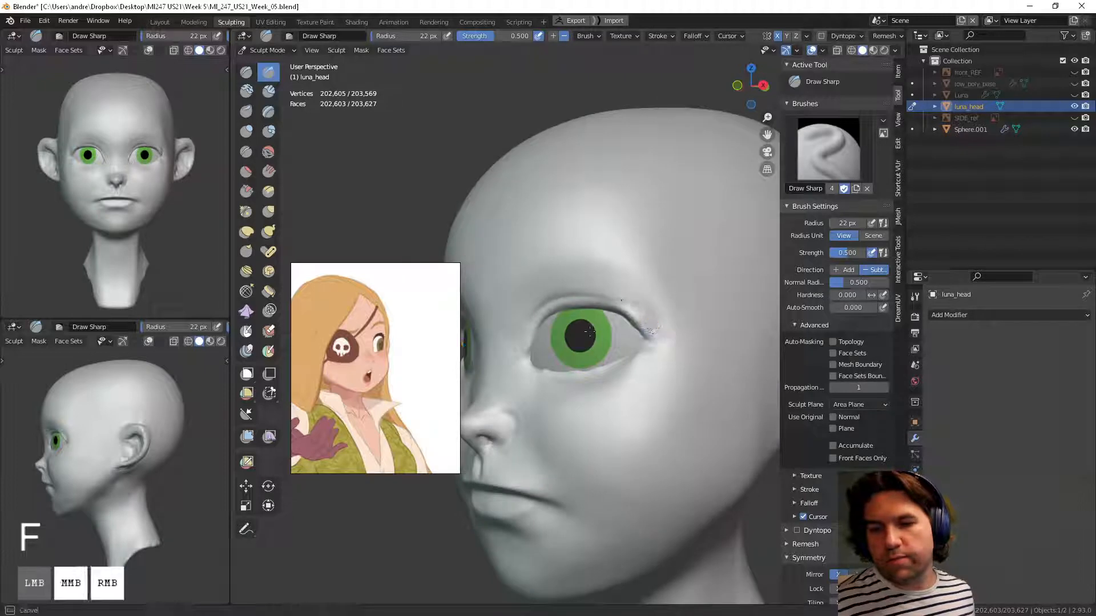
middle_drag(590, 332, 595, 350)
ctrl+middle_drag(599, 386, 604, 359)
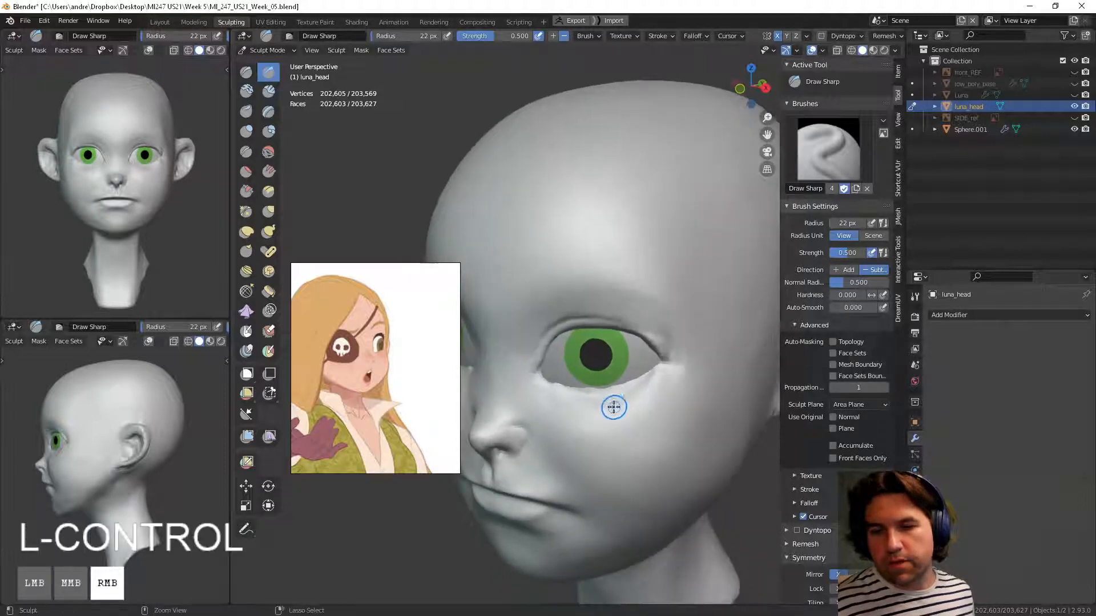
Step: Deepen and define the fold above the upper eyelid toward the outer corner with the 22 px Draw Sharp brush
ctrl+middle_drag(614, 408, 607, 317)
mouse_move(598, 294)
mouse_down()
mouse_move(610, 283)
mouse_move(637, 289)
mouse_up()
mouse_move(628, 285)
mouse_down()
mouse_move(663, 291)
mouse_move(701, 336)
mouse_move(651, 285)
mouse_up()
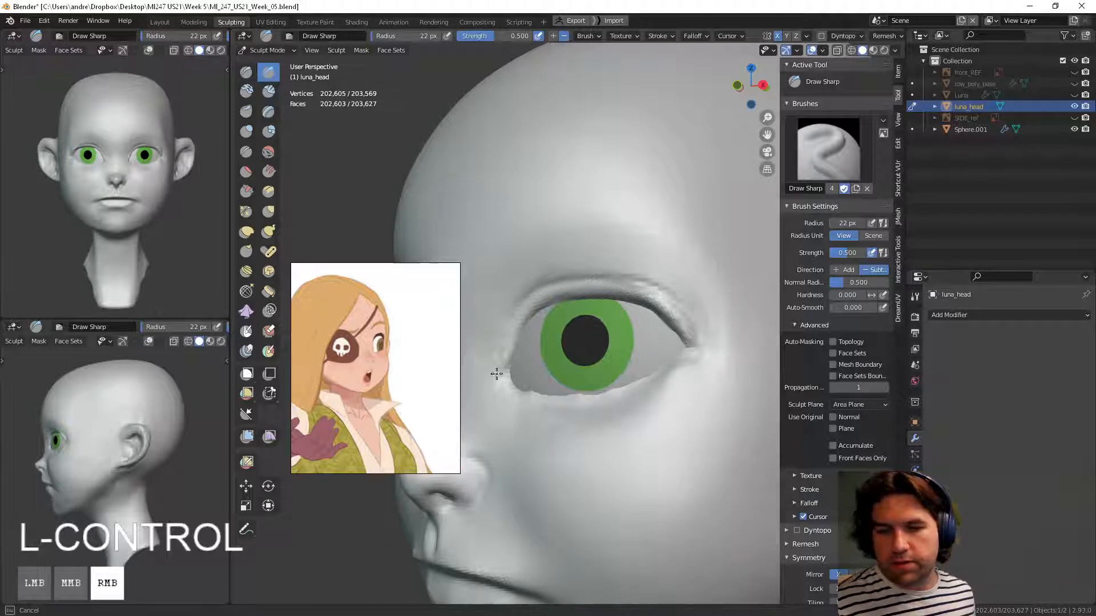
middle_drag(497, 374, 572, 341)
mouse_move(540, 349)
mouse_down()
mouse_move(584, 287)
mouse_move(690, 284)
mouse_up()
ctrl+drag(602, 276, 694, 285)
middle_drag(708, 319, 651, 310)
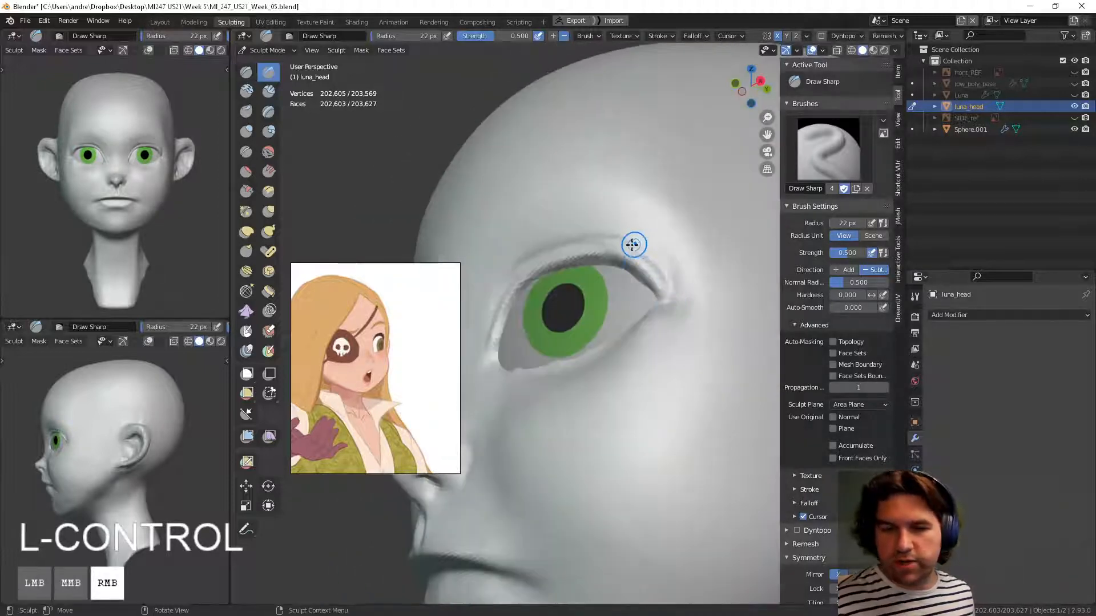
scroll(579, 241, down, 5)
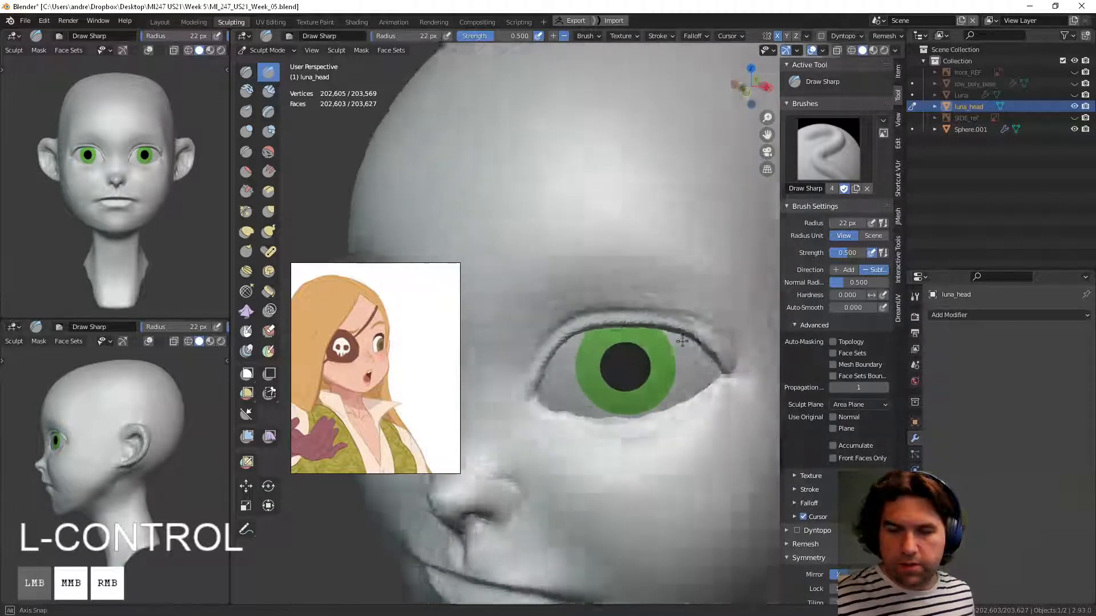
Step: Smooth the inner surface of the ear at a 79 px brush radius
middle_drag(692, 419, 618, 420)
mouse_move(617, 450)
middle_down()
mouse_move(558, 460)
mouse_move(580, 452)
mouse_move(582, 465)
mouse_move(543, 403)
middle_up()
mouse_move(632, 425)
middle_down()
mouse_move(592, 430)
mouse_move(656, 447)
mouse_move(628, 424)
middle_up()
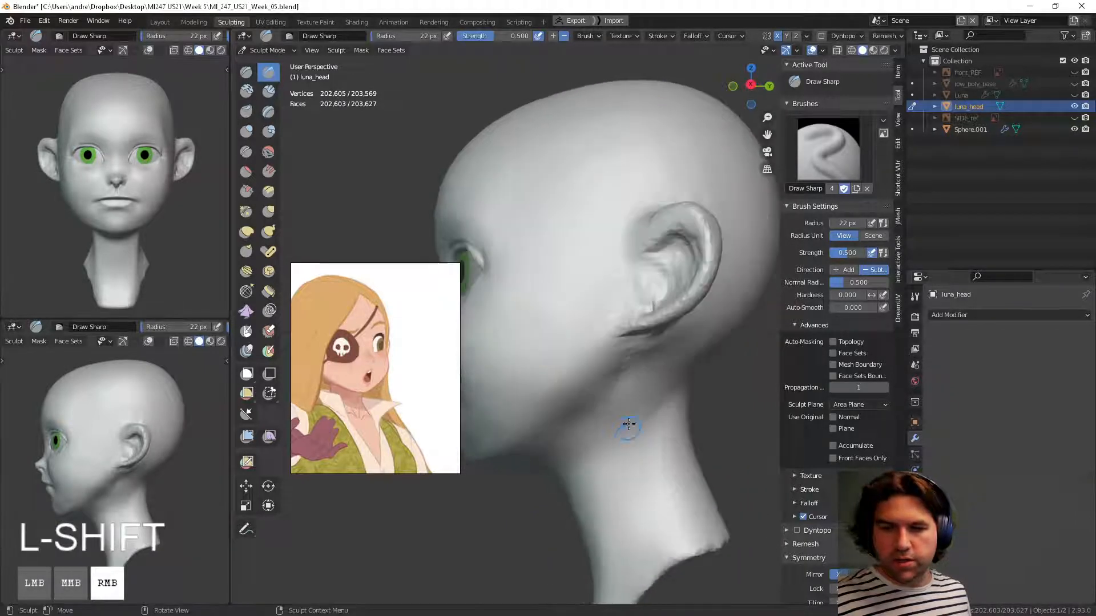
key(f)
click(644, 311)
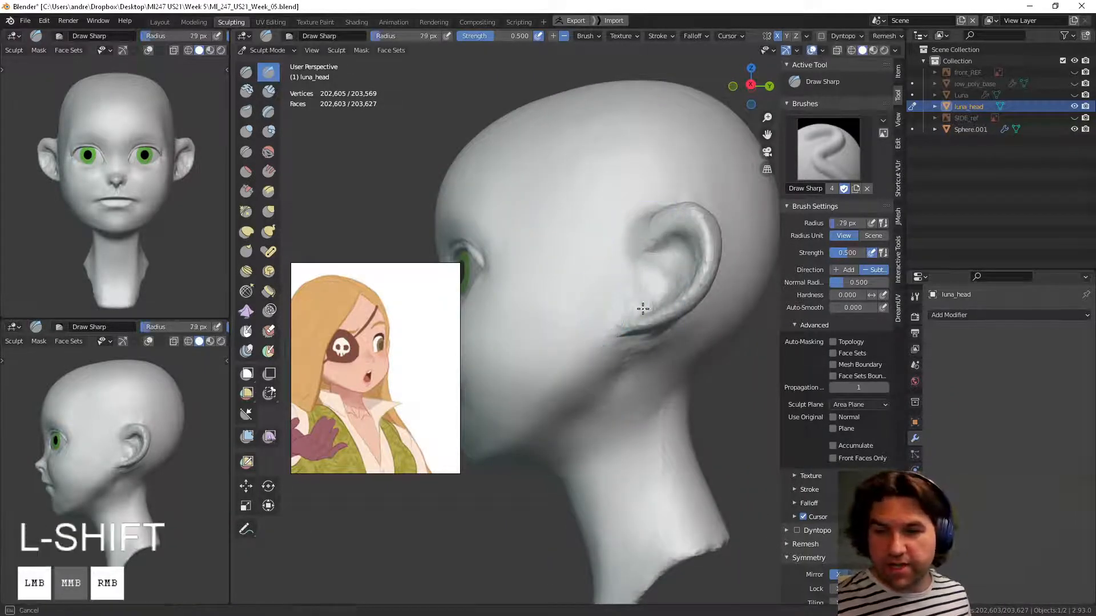
middle_drag(651, 310, 507, 397)
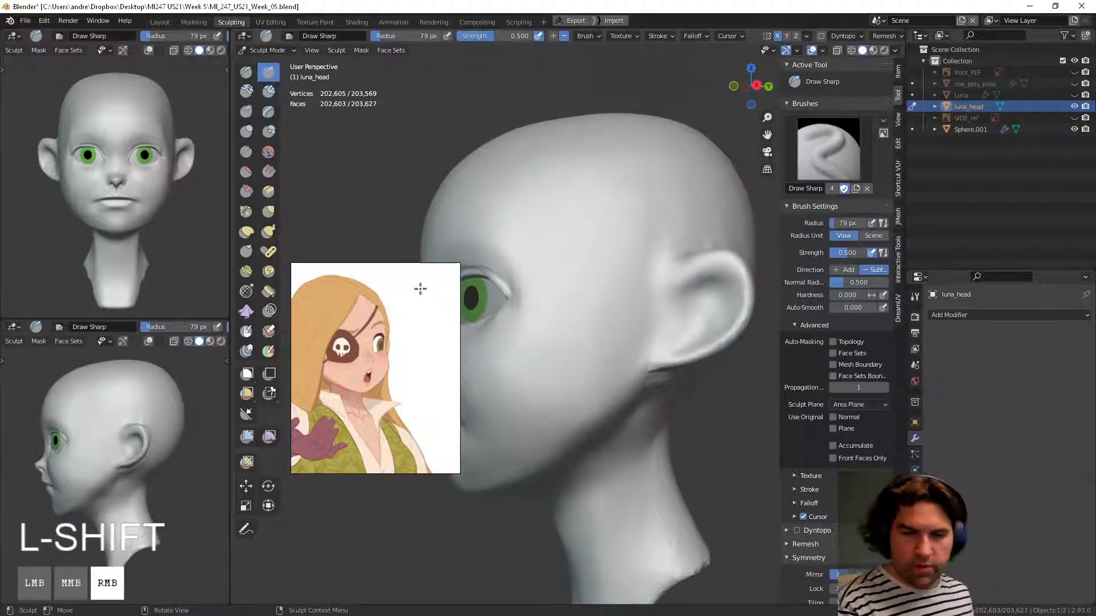
Step: Reposition and zoom the reference board to study another drawing of the character's face and ear
mouse_move(372, 380)
middle_down()
mouse_move(416, 354)
mouse_move(380, 366)
mouse_move(379, 352)
mouse_move(408, 476)
middle_up()
right_click(379, 366)
scroll(379, 365, down, 3)
scroll(408, 476, down, 1)
scroll(421, 313, up, 3)
middle_drag(421, 313, 375, 349)
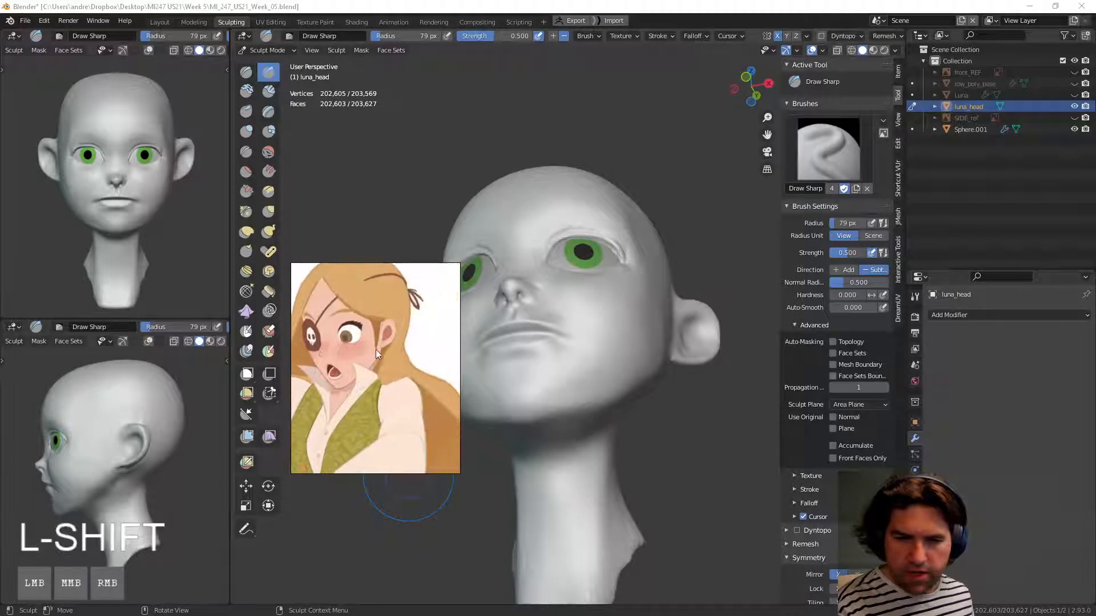
right_click(685, 426)
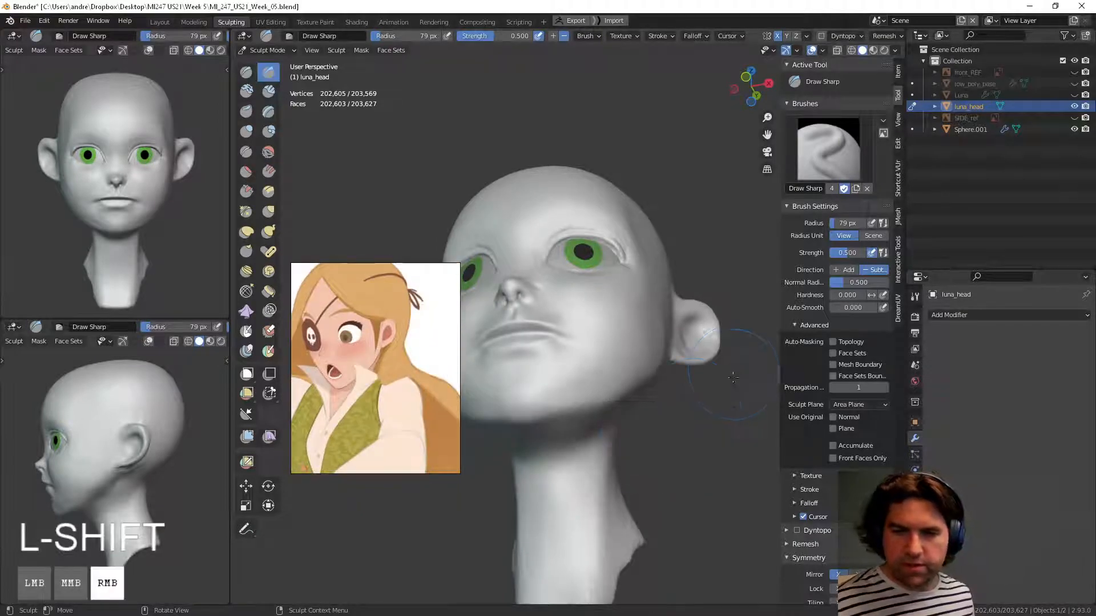
Step: Refine the inner hollow of the ear with the brush at a 62 px radius
middle_drag(733, 378, 594, 384)
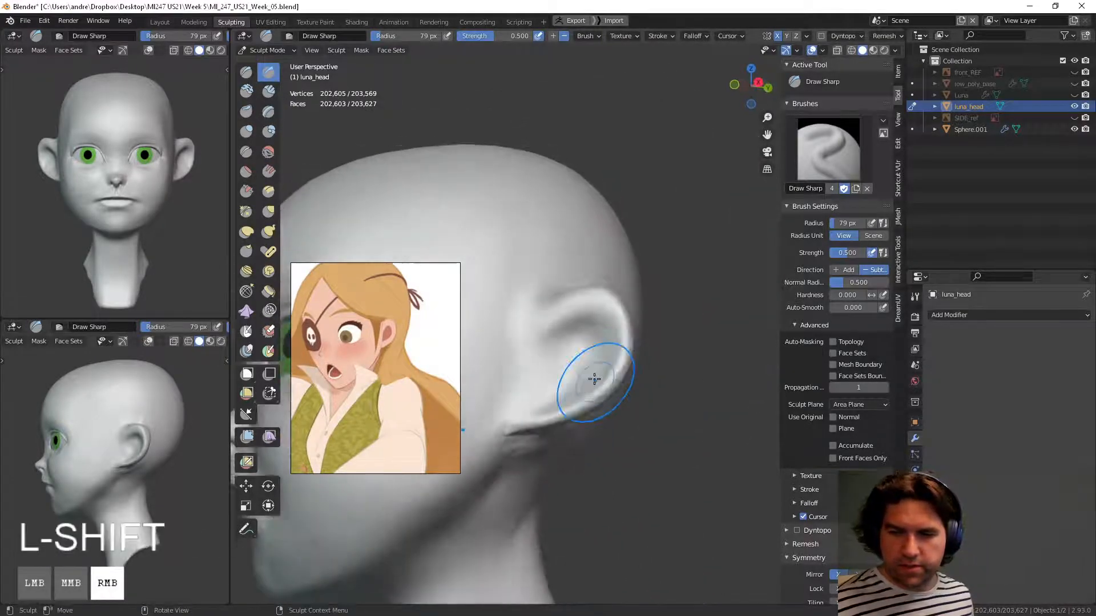
key(f)
click(555, 370)
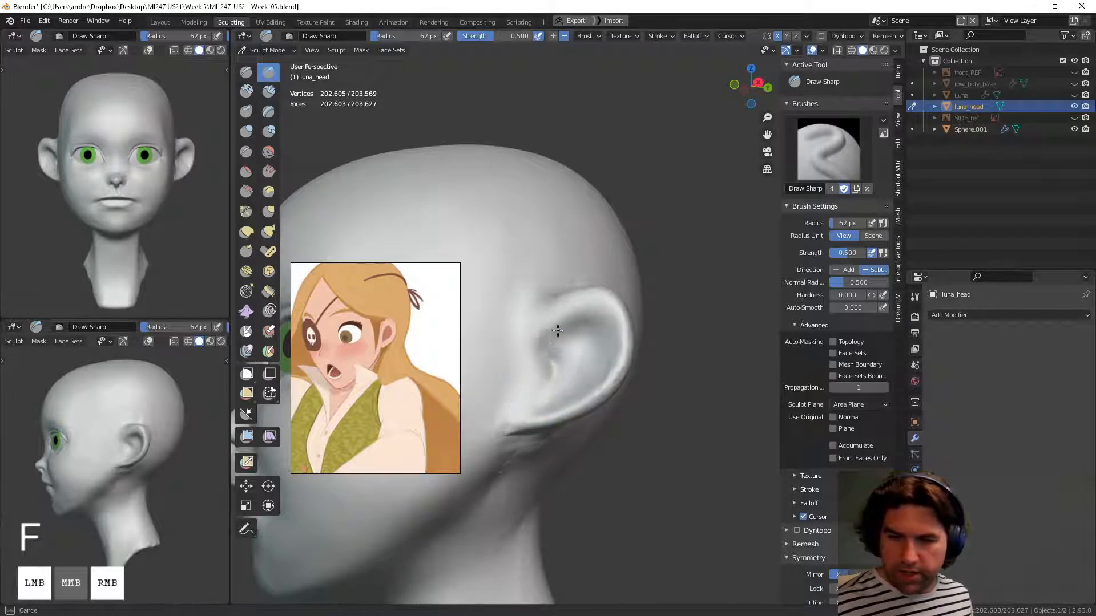
mouse_move(557, 330)
mouse_down()
mouse_move(589, 326)
mouse_move(606, 340)
mouse_up()
mouse_move(606, 343)
middle_down()
mouse_move(614, 381)
mouse_move(572, 379)
mouse_move(545, 420)
middle_up()
Step: Sculpt where the back of the ear meets the skull with Draw Sharp at a 52 px radius, undoing the last stroke
key(f)
click(624, 384)
mouse_move(600, 363)
middle_down()
mouse_move(517, 417)
mouse_move(577, 343)
mouse_move(675, 394)
mouse_move(714, 399)
mouse_move(707, 434)
mouse_move(579, 370)
mouse_move(508, 371)
middle_up()
drag(508, 371, 514, 357)
middle_drag(576, 360, 519, 383)
drag(519, 394, 525, 368)
mouse_move(525, 368)
middle_down()
mouse_move(522, 359)
mouse_move(514, 395)
middle_up()
key(ctrl+z)
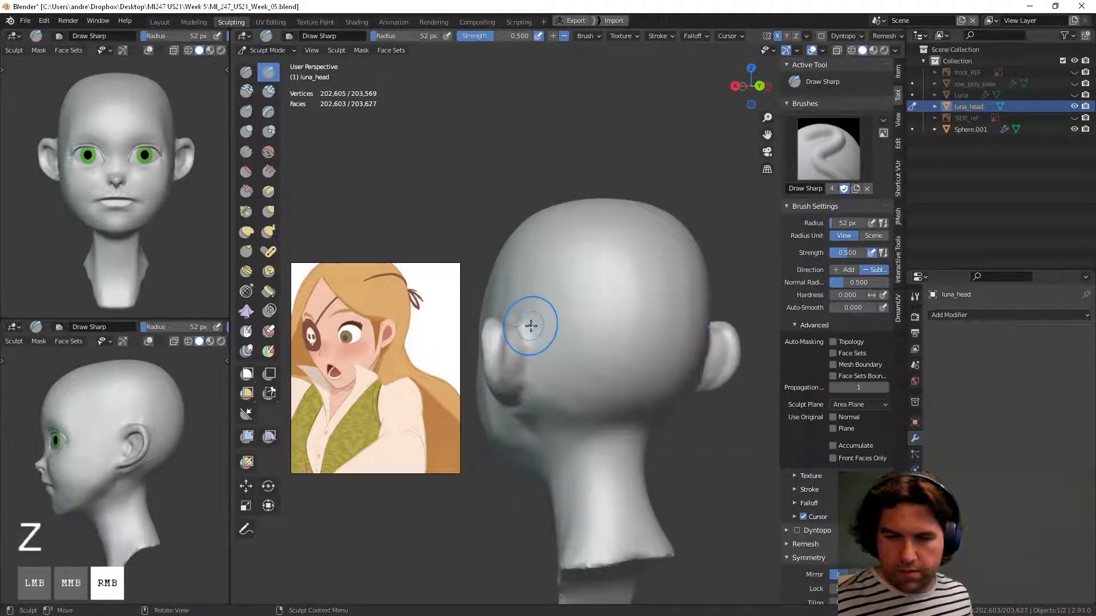
Step: Smooth the back of the ear and the area beneath the jaw at a 52 px radius
middle_drag(531, 326, 519, 353)
shift+drag(504, 321, 506, 360)
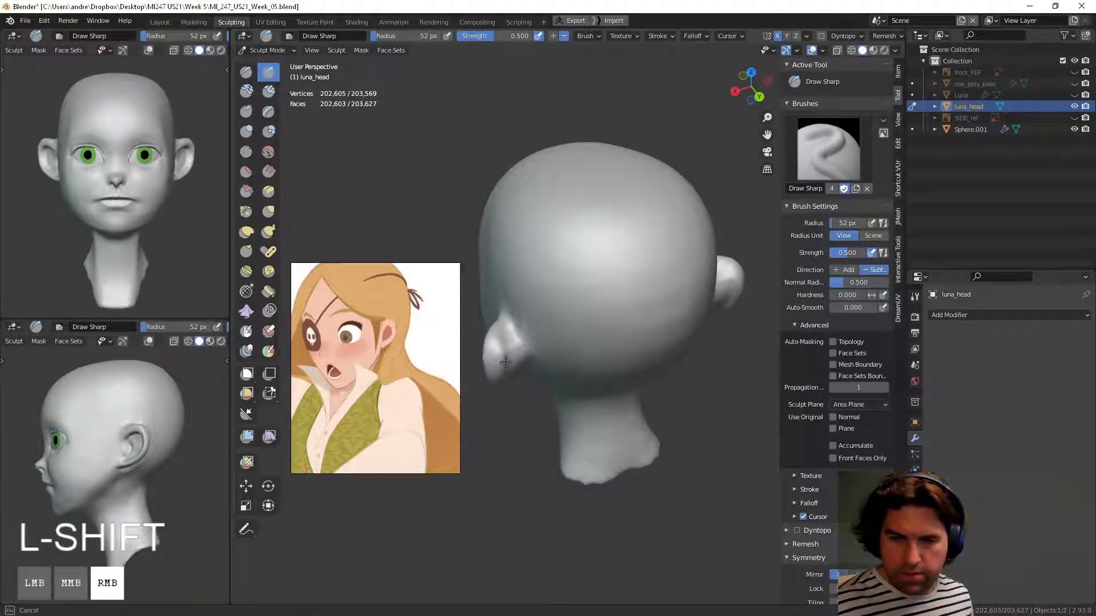
middle_drag(530, 384, 607, 300)
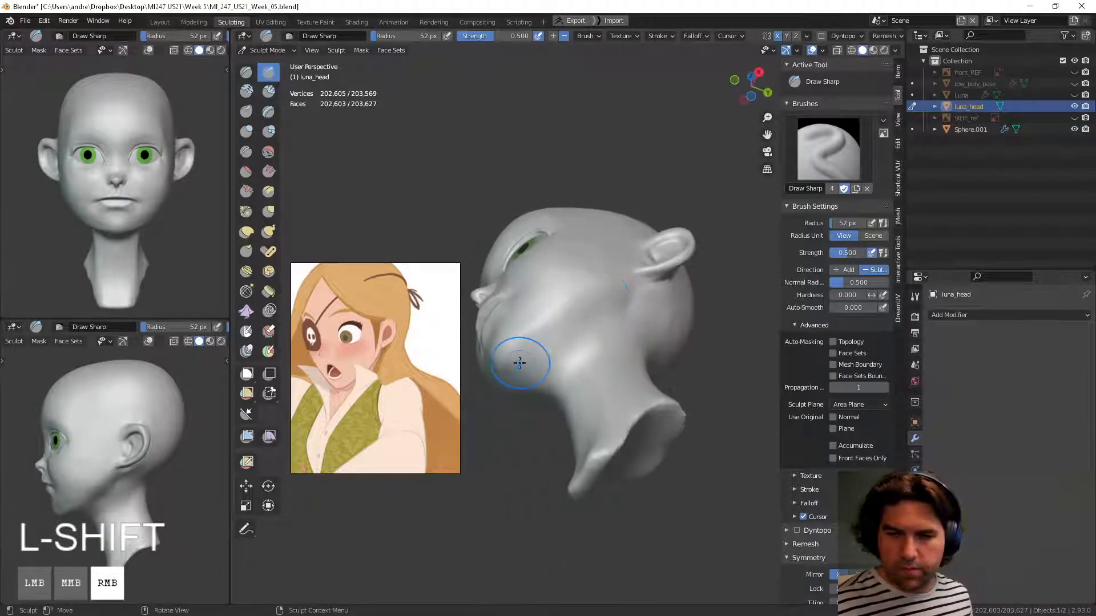
middle_drag(520, 363, 513, 385)
key(ctrl+z)
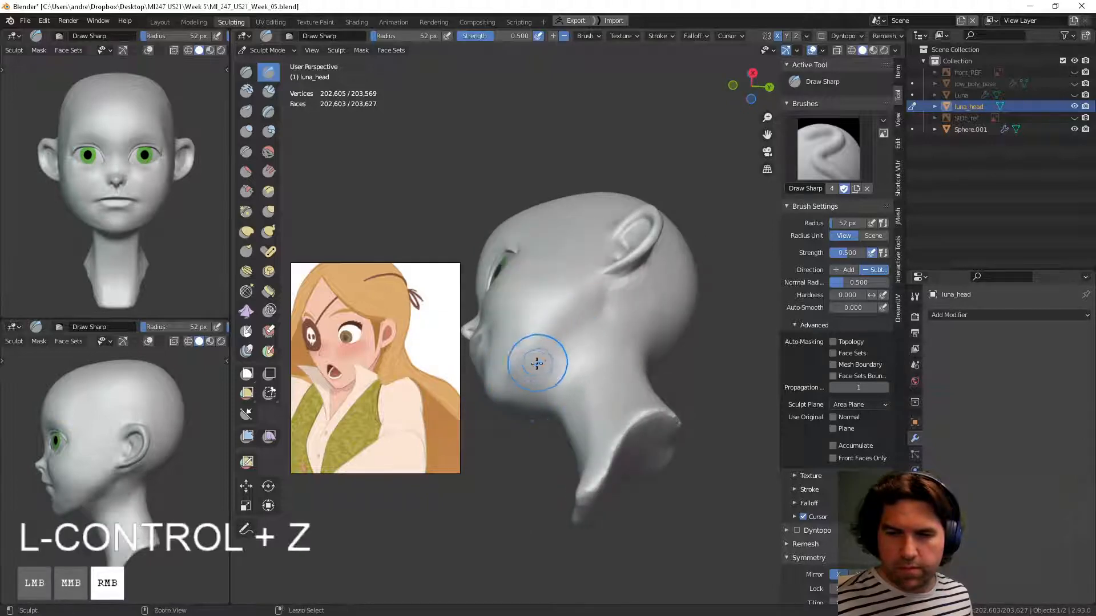
mouse_move(604, 281)
middle_down()
mouse_move(579, 382)
mouse_move(594, 398)
mouse_move(546, 416)
mouse_move(567, 371)
mouse_move(532, 385)
mouse_move(557, 355)
mouse_move(533, 303)
middle_up()
shift+drag(533, 303, 569, 315)
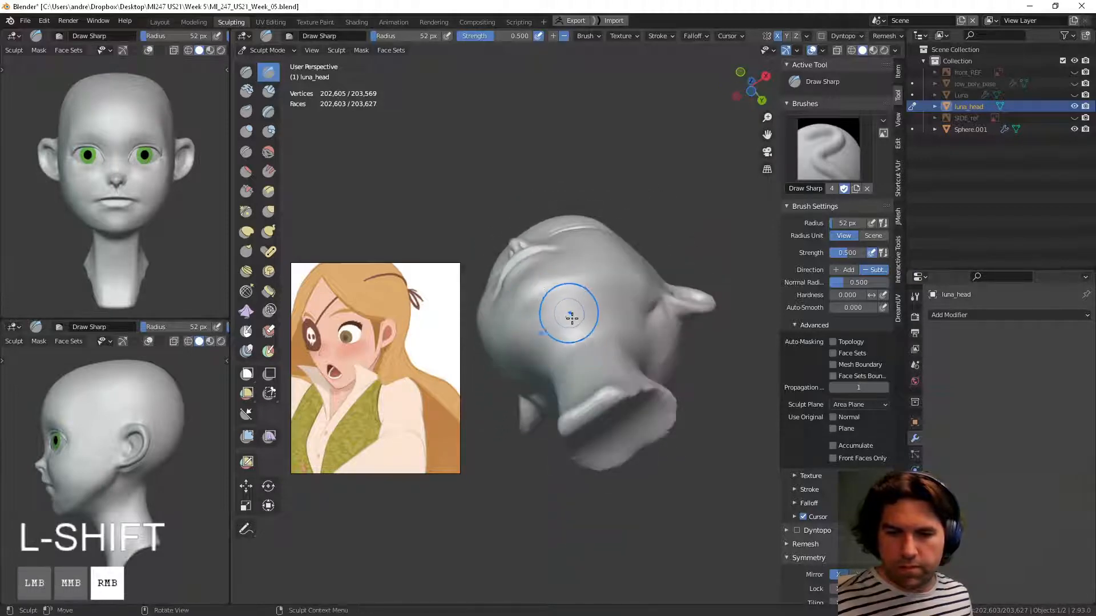
Step: Review the whole head from the front and compare it with another full-color drawing on the reference board
mouse_move(569, 316)
ctrl+middle_down()
mouse_move(570, 271)
mouse_move(582, 337)
mouse_move(648, 364)
mouse_move(633, 493)
ctrl+middle_up()
ctrl+middle_drag(634, 494, 623, 545)
middle_drag(627, 484, 638, 444)
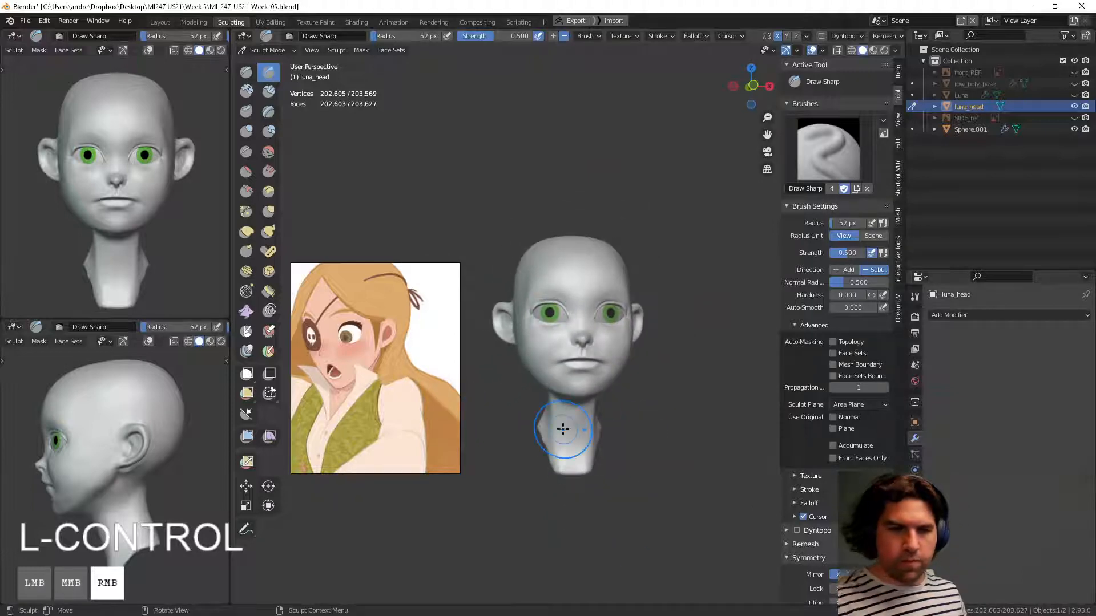
right_click(351, 385)
scroll(418, 347, down, 7)
mouse_move(389, 378)
middle_down()
mouse_move(377, 343)
mouse_move(407, 326)
middle_up()
scroll(376, 343, up, 3)
scroll(409, 322, up, 5)
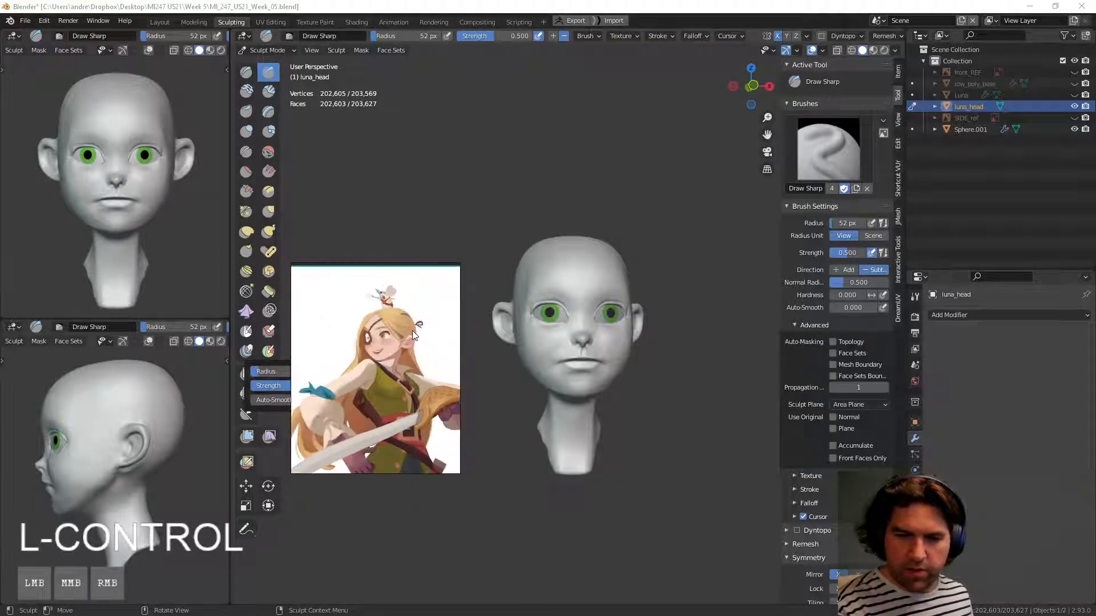
scroll(411, 331, up, 2)
right_click(687, 392)
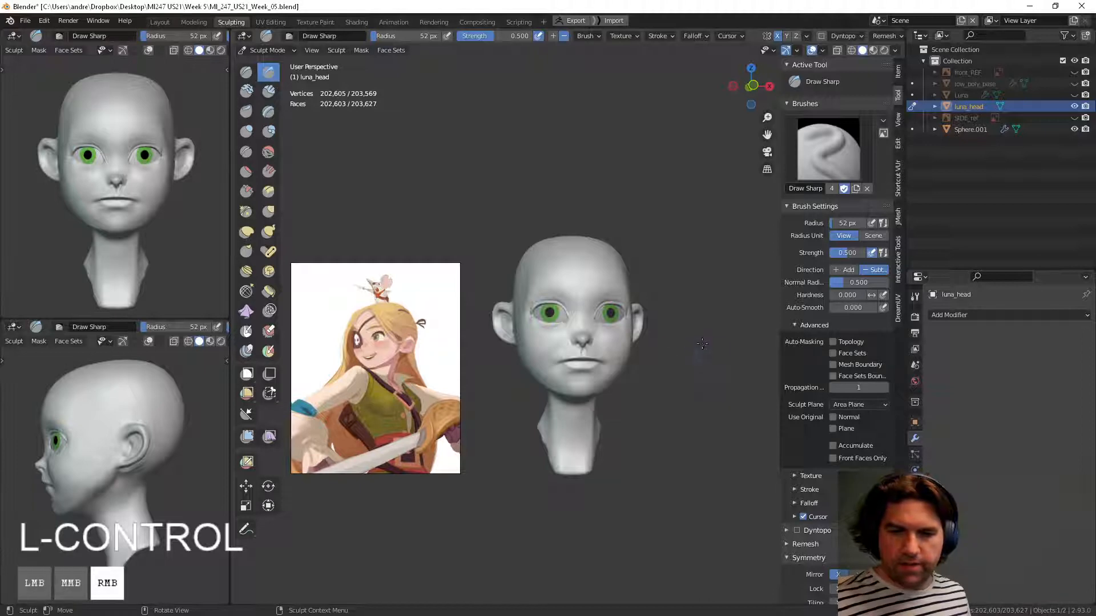
Step: Refine the nostril and the side of the nose with Draw Sharp at a 52 px radius and smooth the strokes
mouse_move(702, 343)
middle_down()
mouse_move(622, 321)
mouse_move(546, 341)
mouse_move(587, 364)
middle_up()
scroll(613, 319, up, 2)
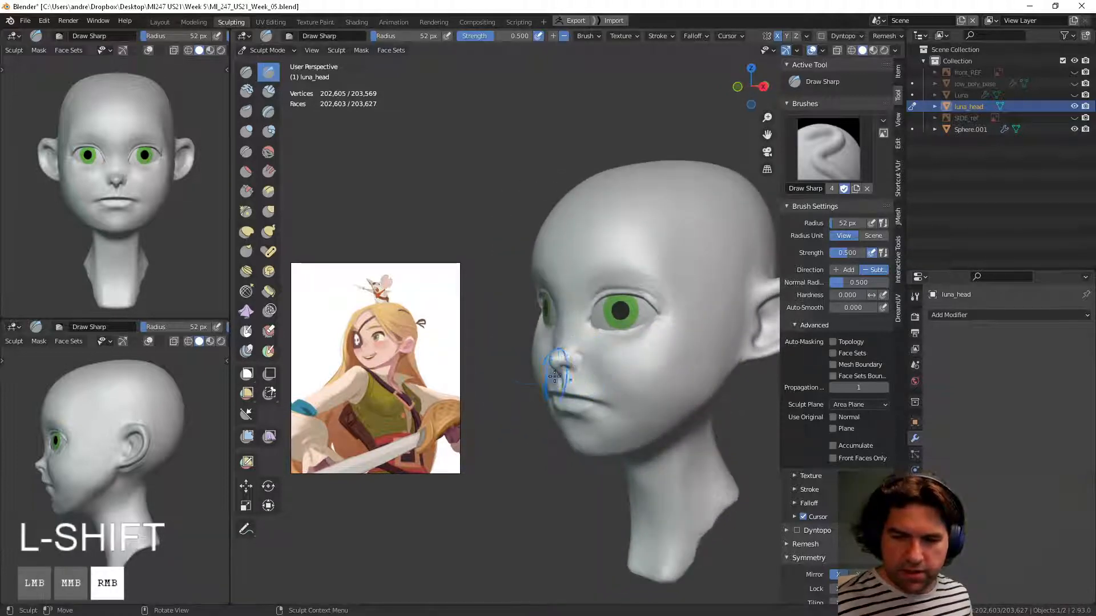
key(g)
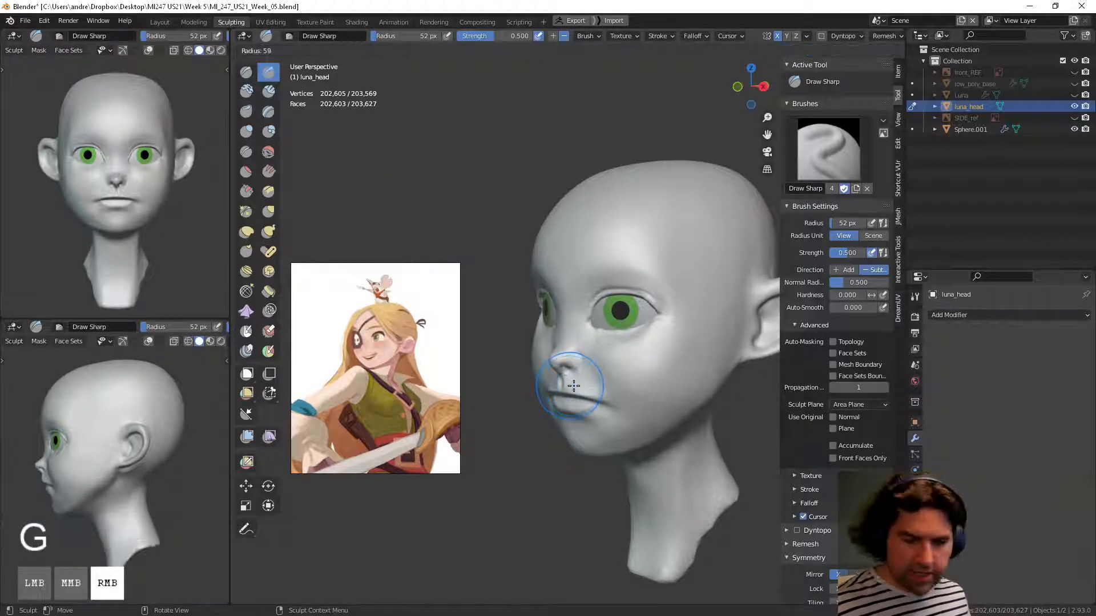
click(575, 385)
middle_drag(576, 386, 596, 340)
mouse_move(598, 345)
middle_down()
mouse_move(597, 407)
mouse_move(627, 421)
middle_up()
key(f)
click(593, 406)
drag(627, 422, 640, 417)
mouse_move(643, 417)
shift+middle_down()
mouse_move(612, 385)
mouse_move(613, 343)
shift+middle_up()
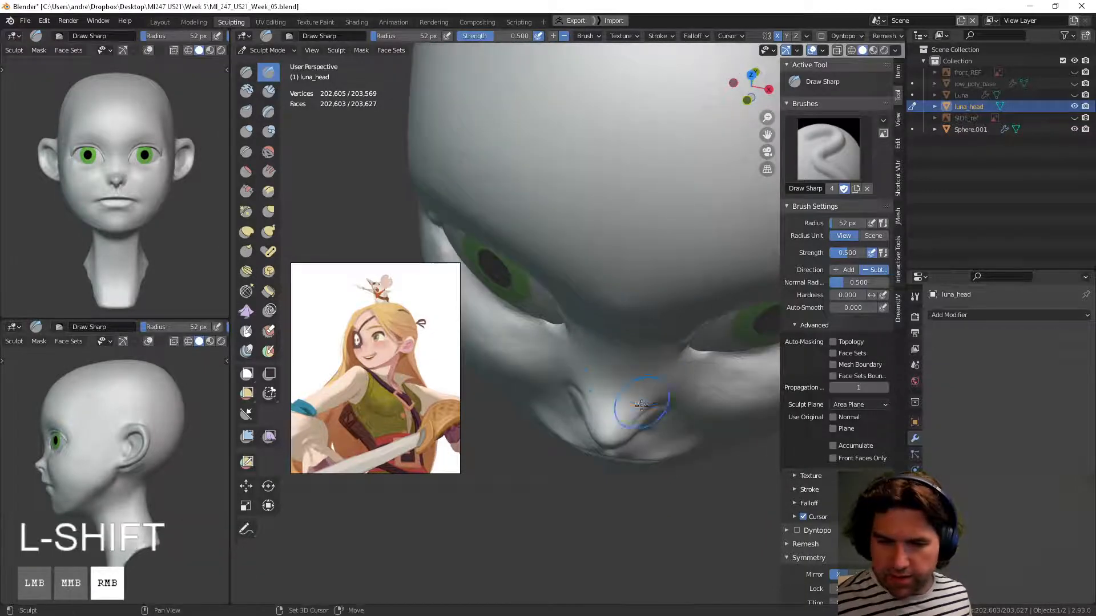
mouse_move(651, 406)
shift+mouse_down()
mouse_move(642, 412)
mouse_move(657, 406)
shift+mouse_up()
Step: Smooth the cheek beside the nostril and undo the last stroke
mouse_move(656, 406)
middle_down()
mouse_move(656, 345)
mouse_move(682, 293)
middle_up()
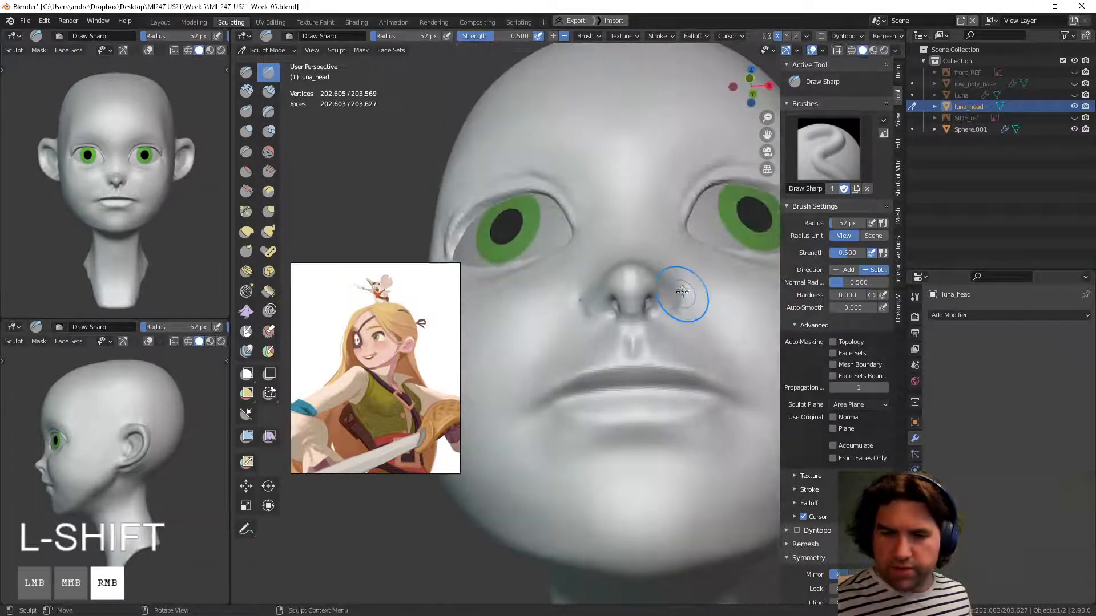
shift+drag(671, 290, 681, 286)
middle_drag(680, 285, 672, 254)
key(ctrl+z)
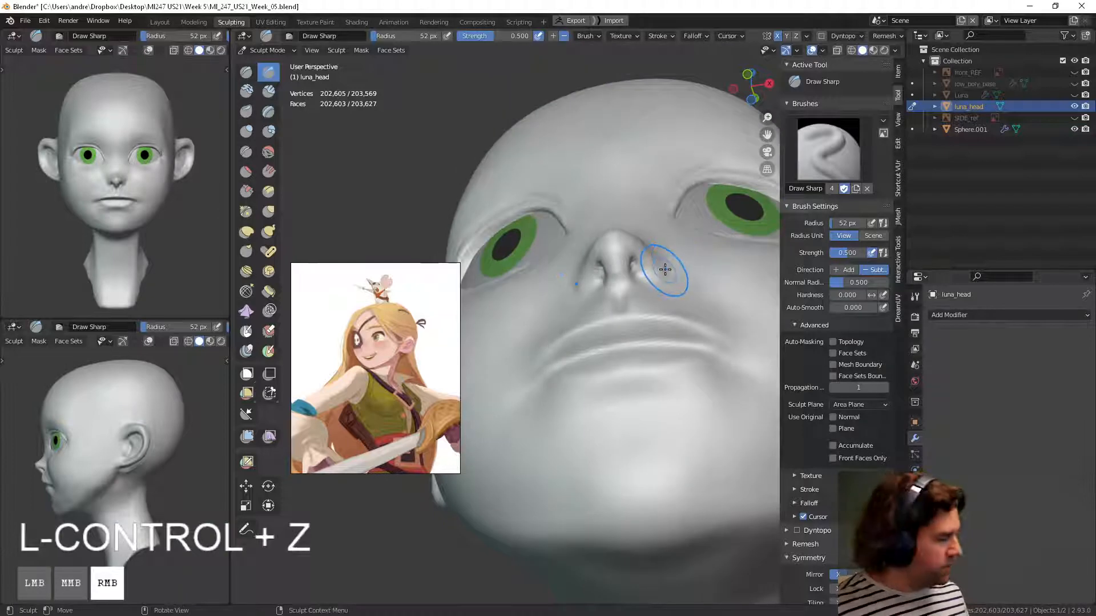
Step: Reshape the wings of the nostrils with the Grab brush at a 61 px radius
key(g)
key(f)
click(660, 269)
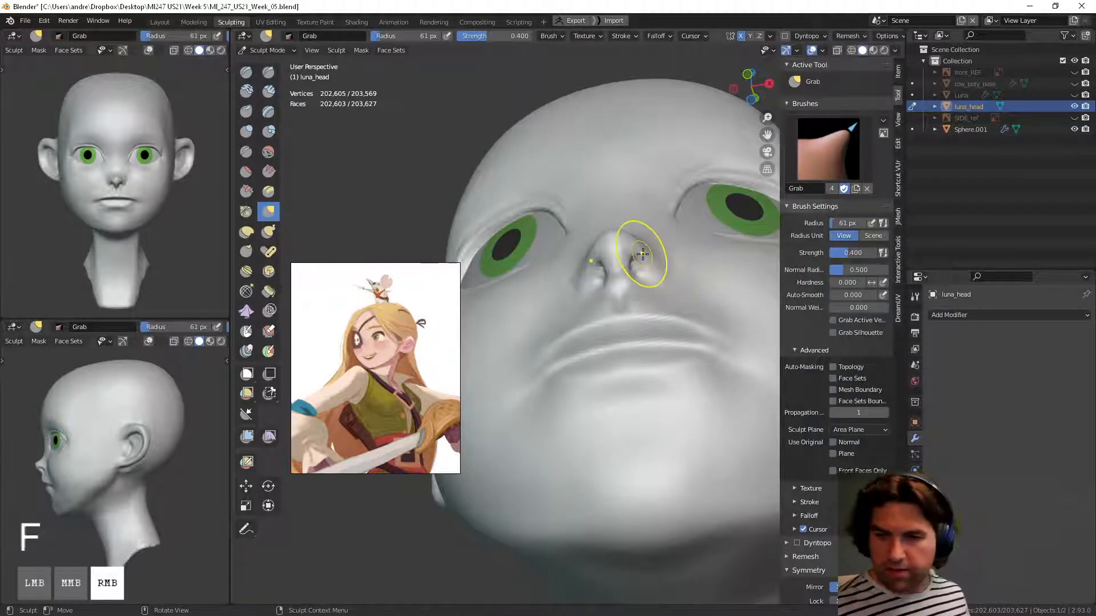
drag(642, 253, 665, 252)
middle_drag(665, 252, 648, 256)
drag(648, 256, 650, 253)
Step: Adjust the tip of the nose in profile with the Grab brush at a 77 px radius
mouse_move(650, 254)
middle_down()
mouse_move(612, 296)
mouse_move(510, 337)
mouse_move(598, 308)
middle_up()
middle_drag(574, 258, 536, 295)
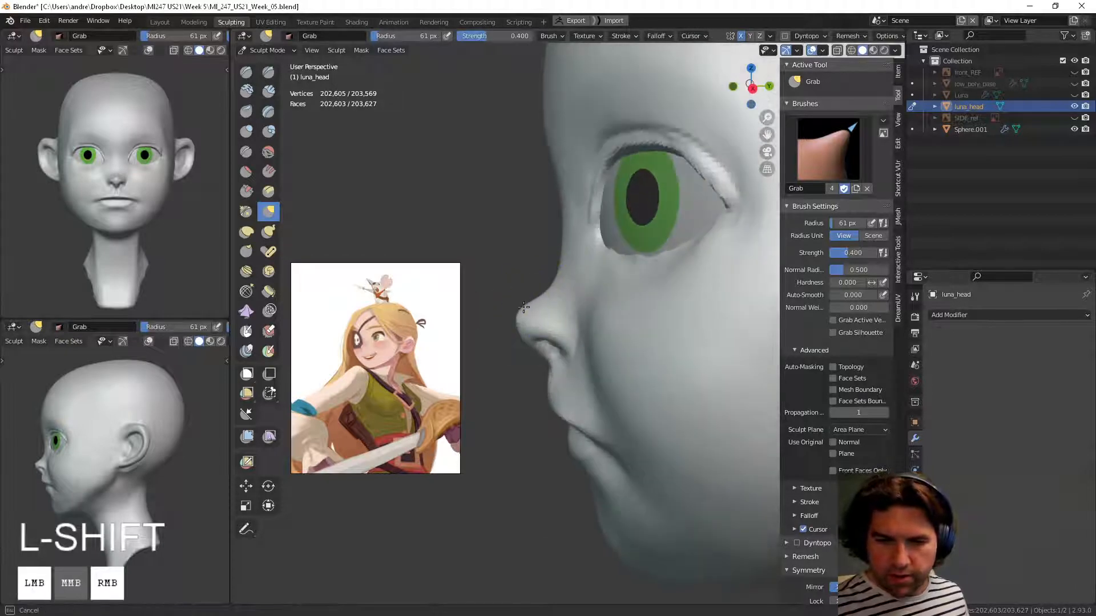
key(f)
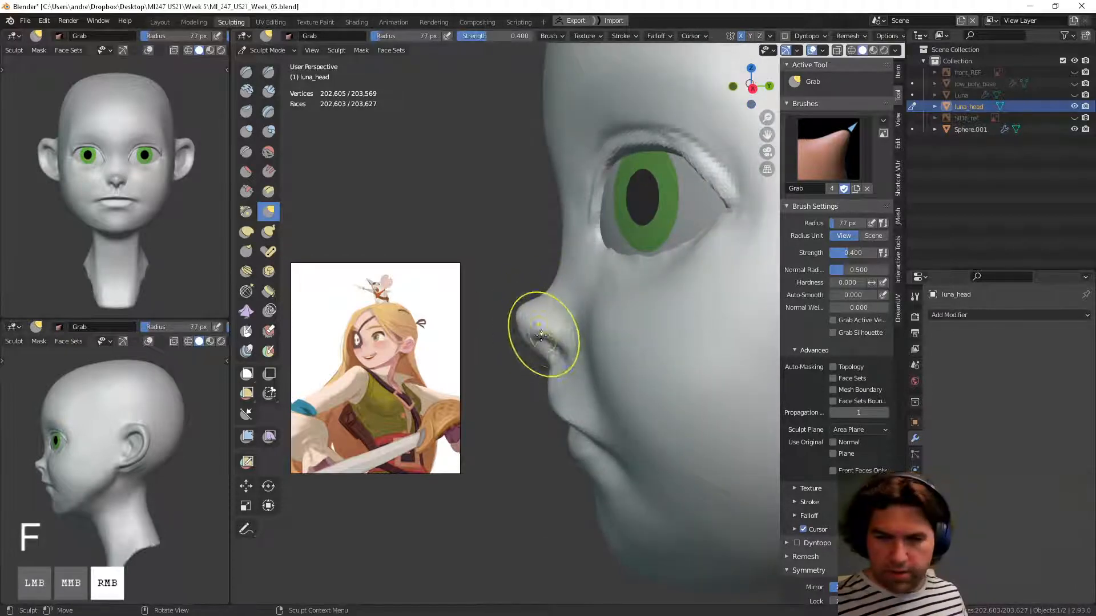
click(525, 337)
shift+drag(522, 326, 519, 311)
mouse_move(519, 311)
ctrl+middle_down()
mouse_move(514, 468)
mouse_move(640, 404)
mouse_move(652, 305)
mouse_move(622, 294)
ctrl+middle_up()
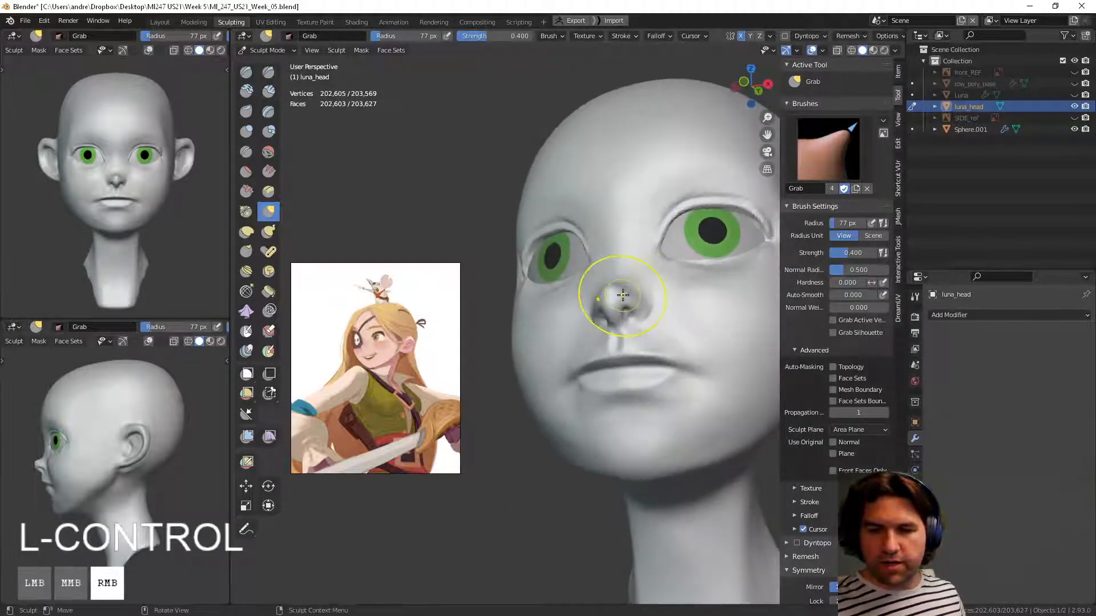
mouse_move(650, 259)
middle_down()
mouse_move(633, 281)
mouse_move(594, 290)
mouse_move(599, 306)
mouse_move(641, 268)
mouse_move(633, 288)
middle_up()
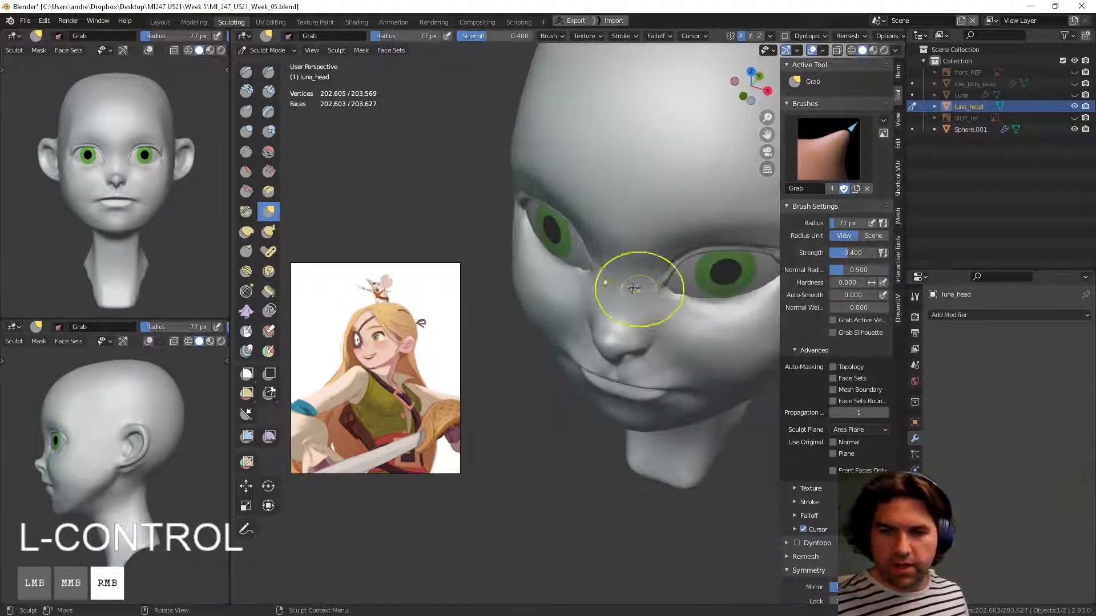
Step: Refine the area between the nose and the lower eyelid with Clay Strips at a 65 px radius and smooth it
click(268, 72)
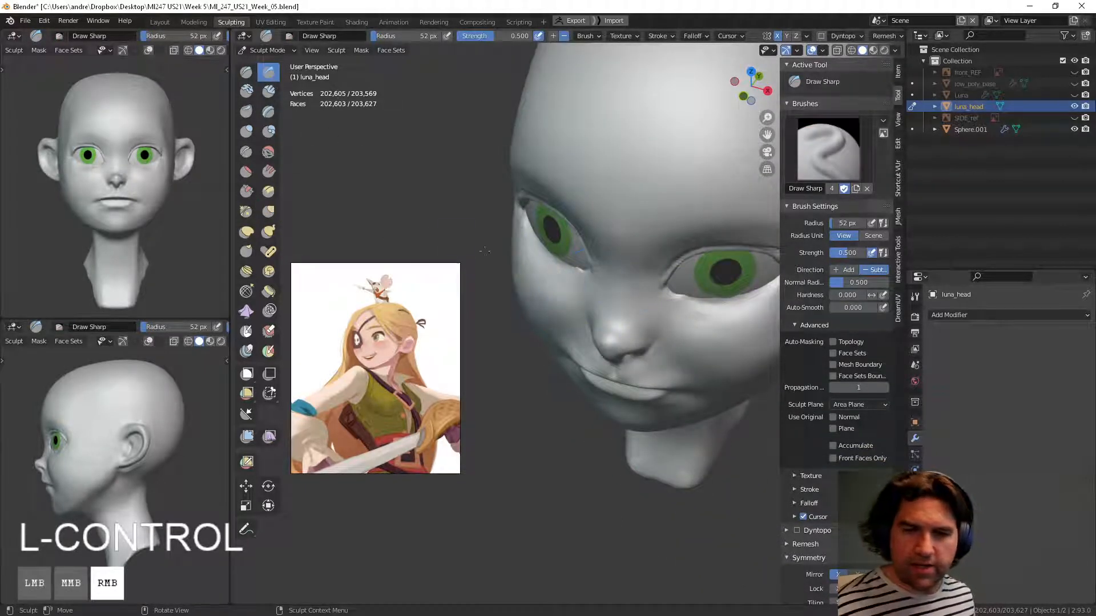
mouse_move(639, 228)
middle_down()
mouse_move(628, 240)
mouse_move(641, 228)
middle_up()
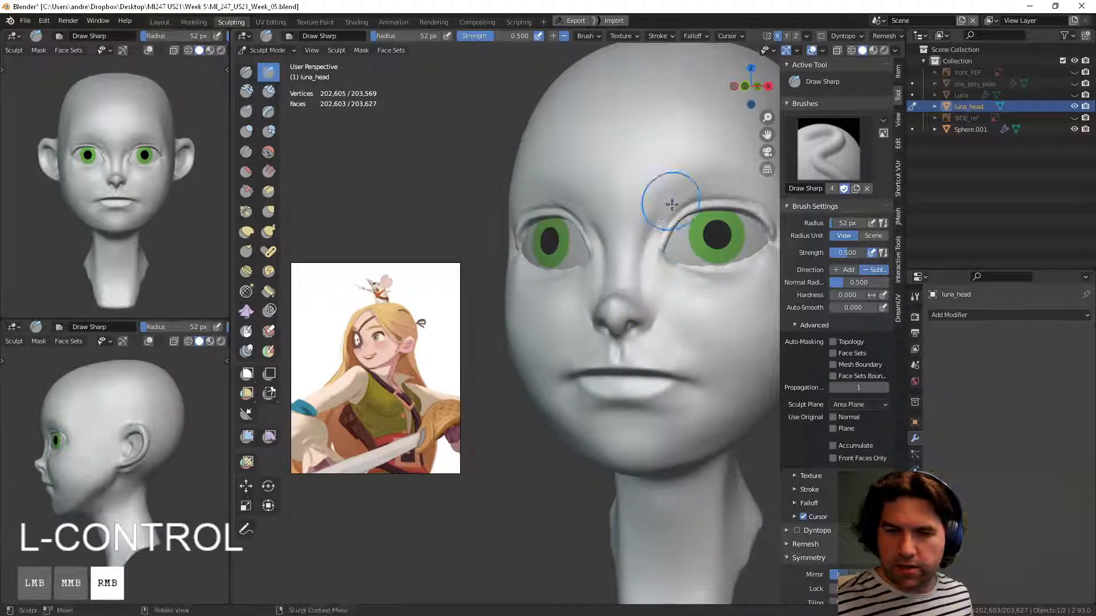
middle_drag(672, 204, 664, 297)
key(c)
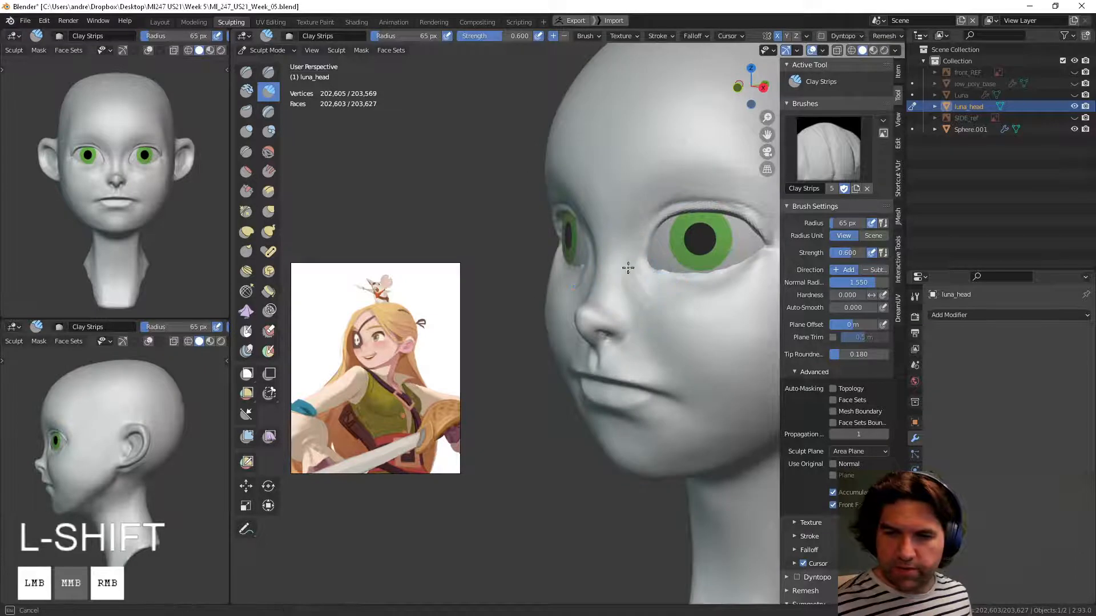
mouse_move(641, 297)
shift+mouse_down()
mouse_move(669, 302)
mouse_move(636, 267)
mouse_move(657, 295)
shift+mouse_up()
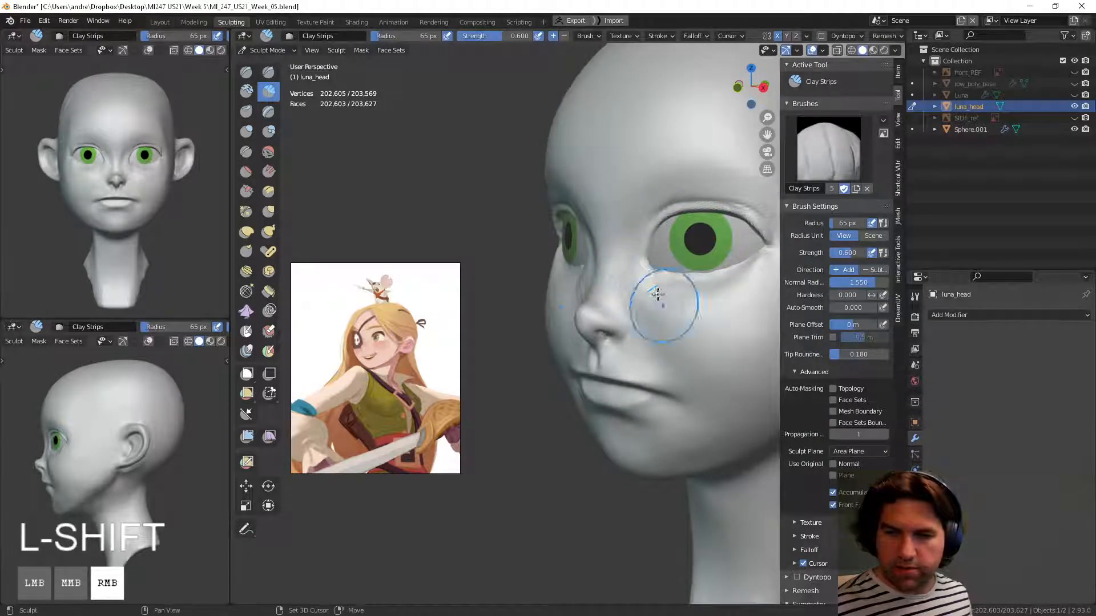
middle_drag(648, 286, 662, 343)
ctrl+middle_drag(668, 303, 753, 246)
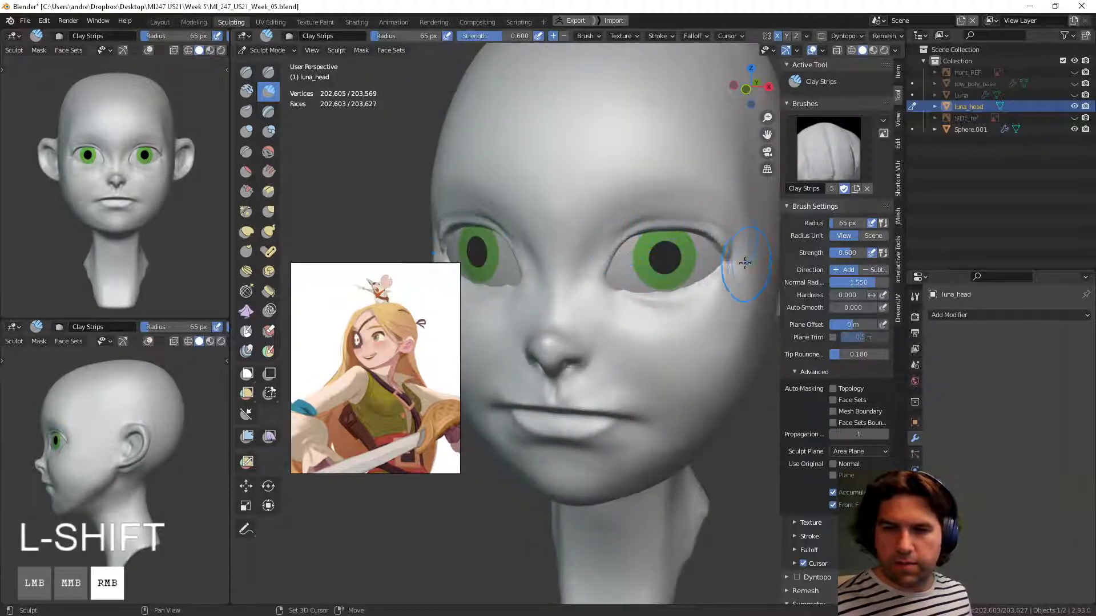
Step: Carve the side of the nose with Draw Sharp at a 52 px radius and smooth the bridge near the inner eye corner
mouse_move(611, 245)
ctrl+middle_down()
mouse_move(617, 372)
mouse_move(640, 400)
mouse_move(621, 300)
mouse_move(558, 319)
mouse_move(558, 328)
ctrl+middle_up()
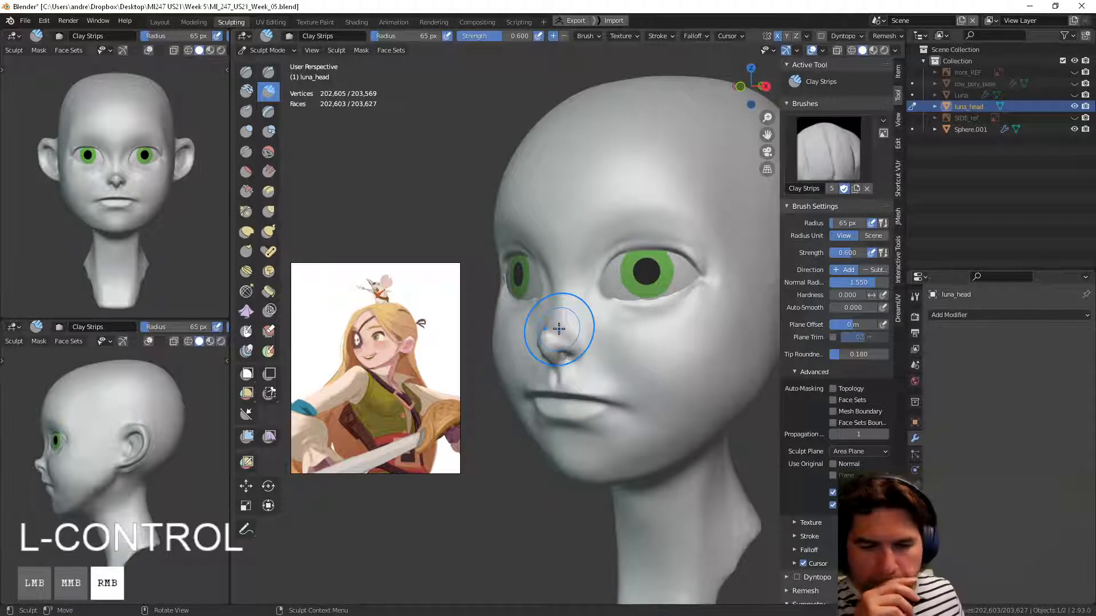
middle_drag(569, 243, 520, 274)
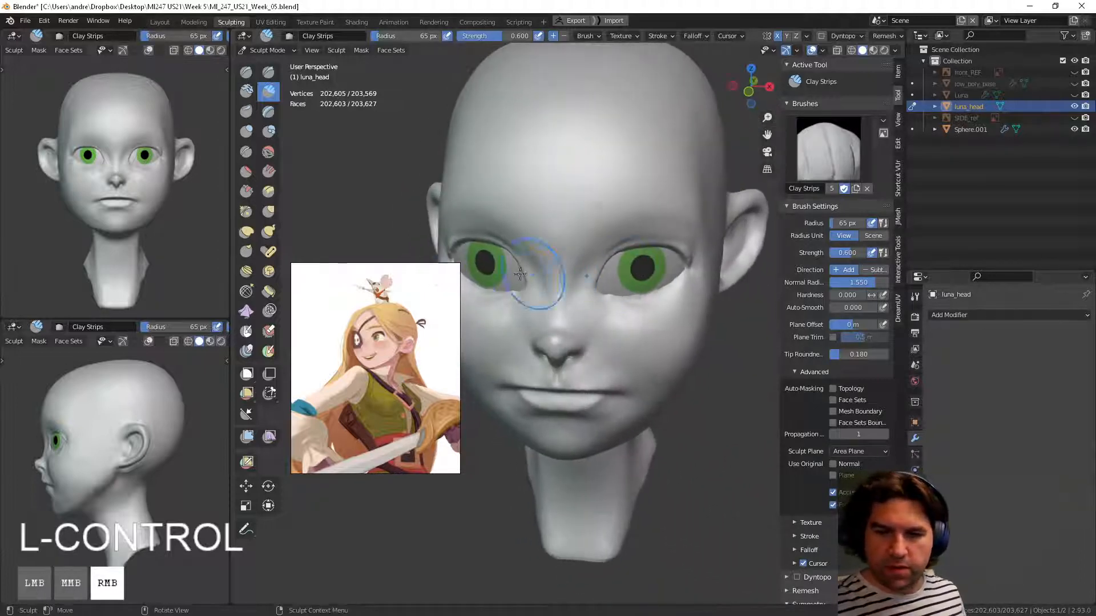
click(268, 113)
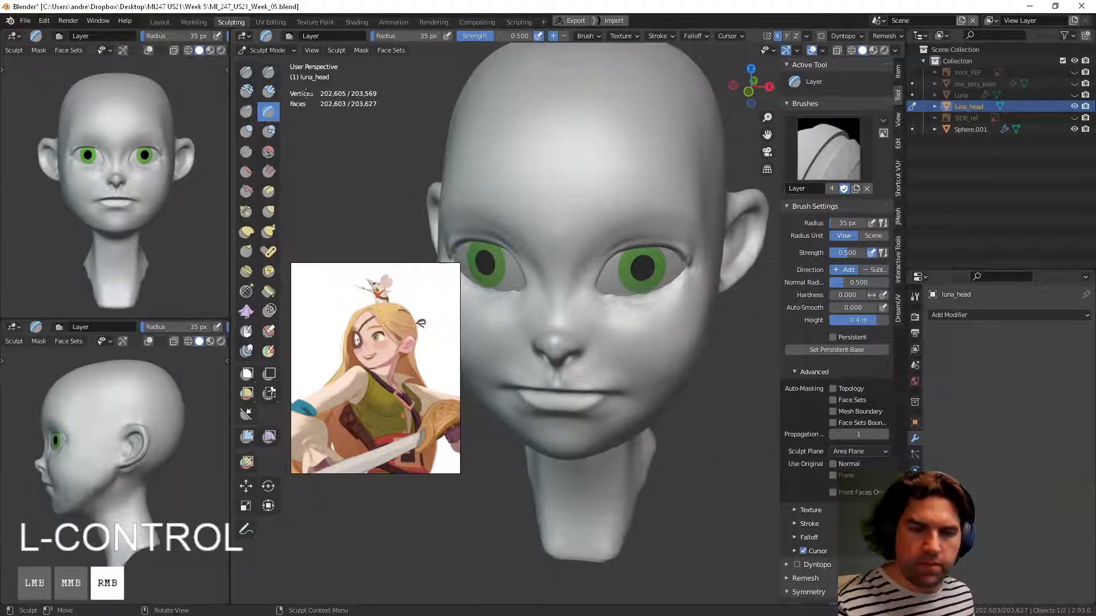
click(267, 74)
middle_drag(572, 250, 569, 311)
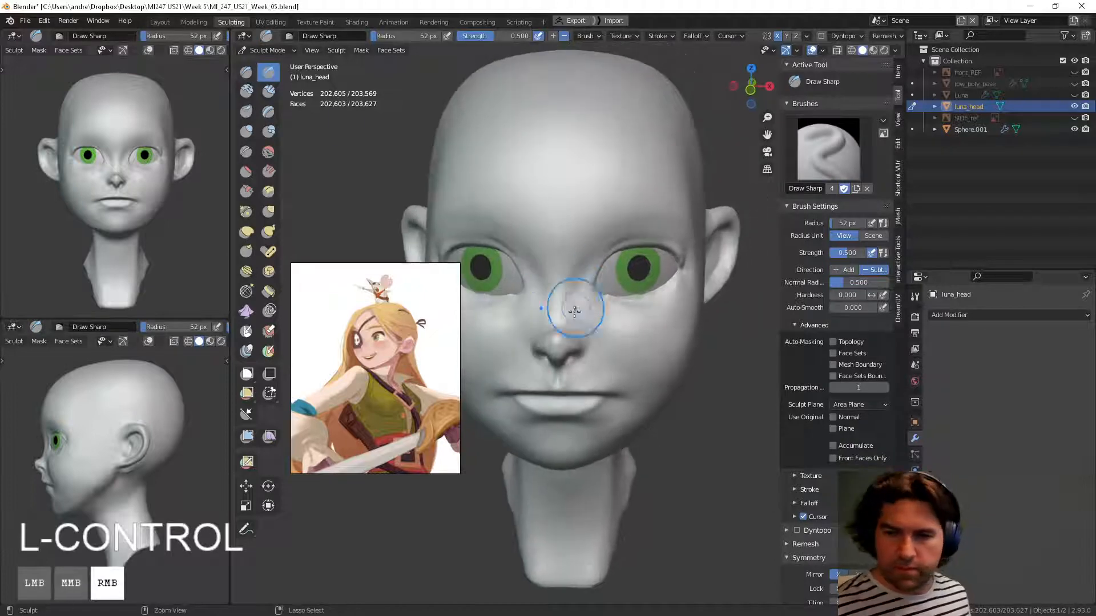
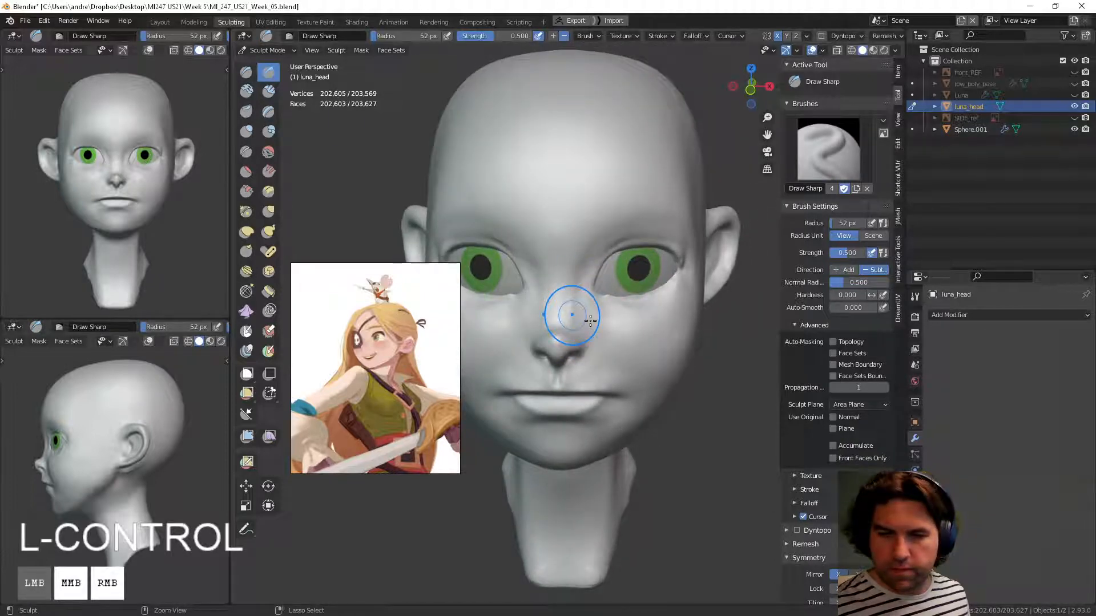
mouse_move(586, 320)
ctrl+middle_down()
mouse_move(573, 296)
mouse_move(581, 337)
ctrl+middle_up()
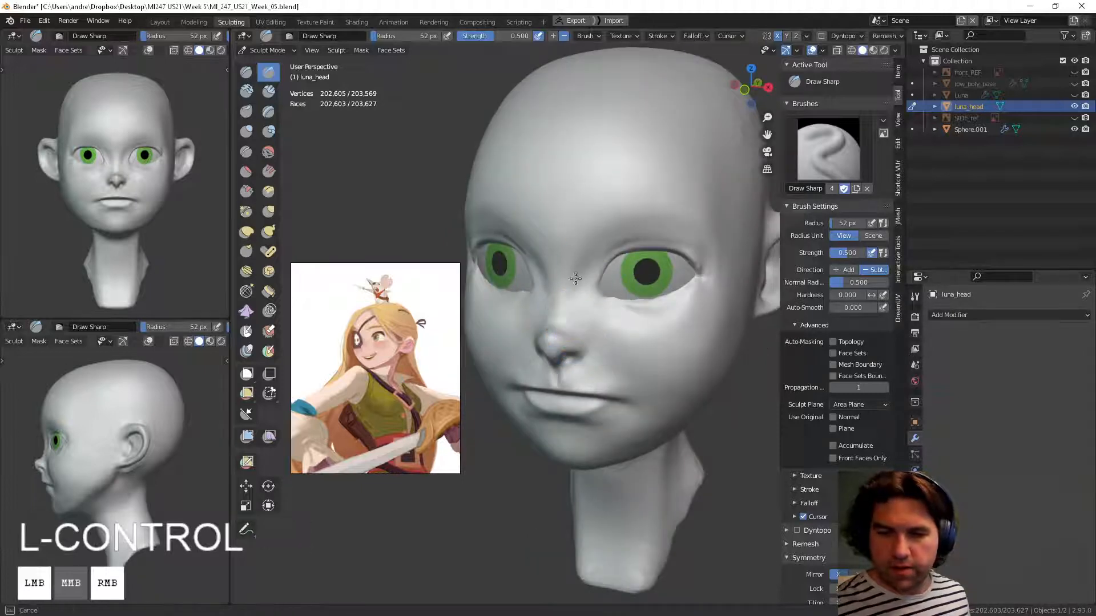
mouse_move(577, 262)
middle_down()
mouse_move(590, 284)
mouse_move(659, 263)
middle_up()
shift+drag(586, 275, 594, 261)
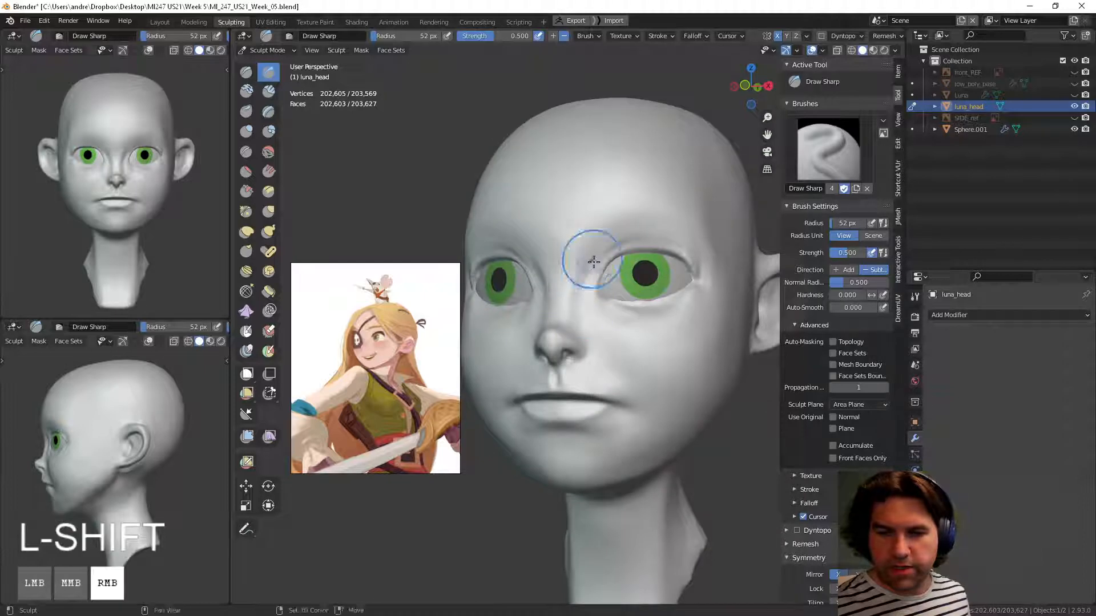
Step: Refine the lower eyelid and the corners of the eye with Draw Sharp at a 34 px radius
middle_drag(594, 289, 672, 316)
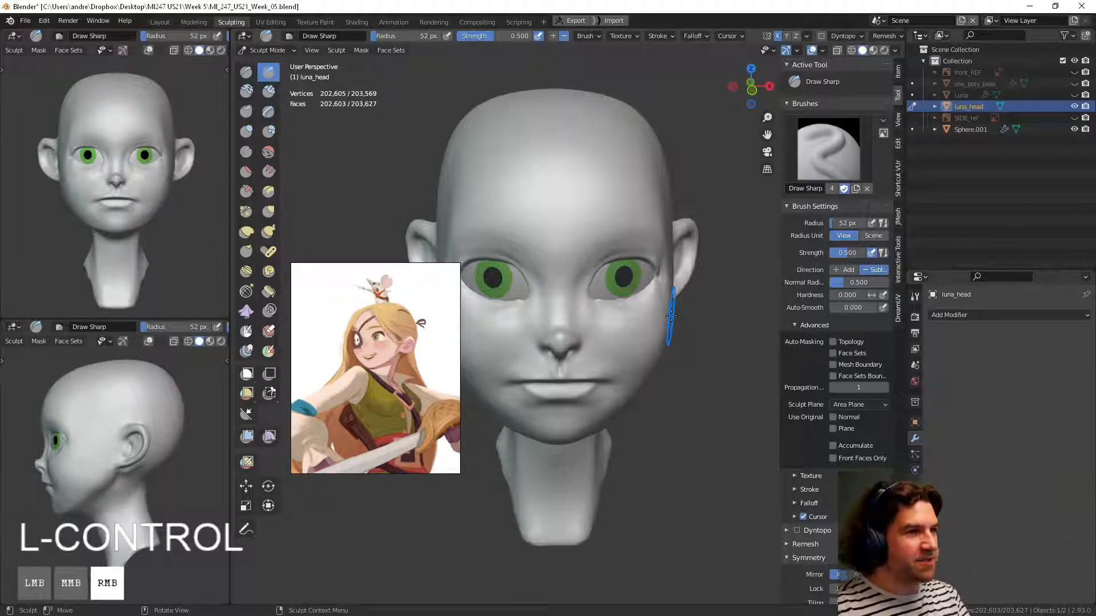
middle_drag(671, 315, 558, 342)
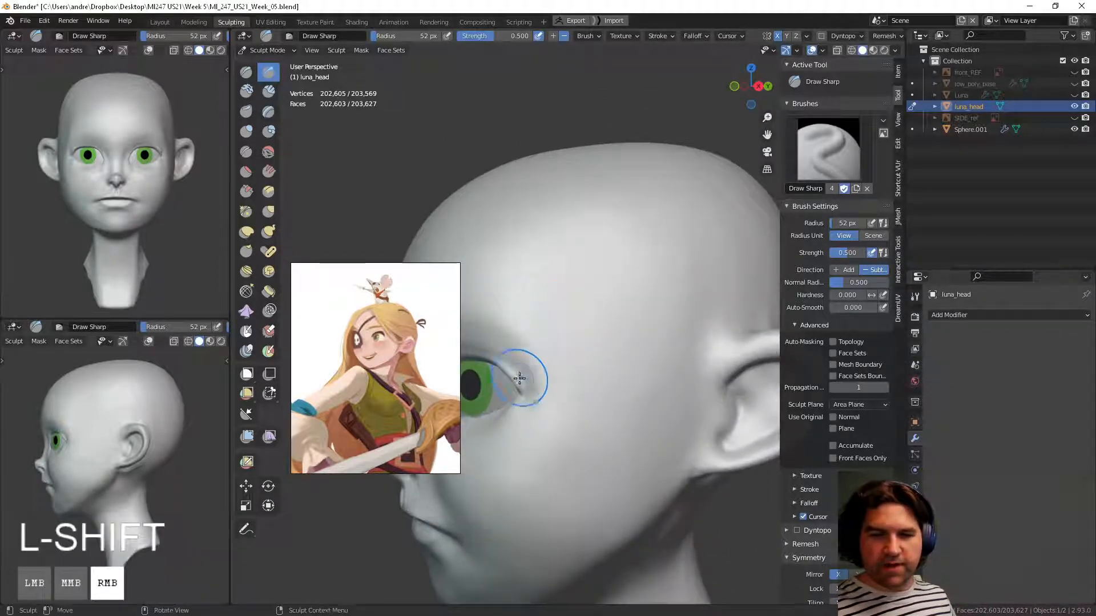
middle_drag(519, 378, 573, 343)
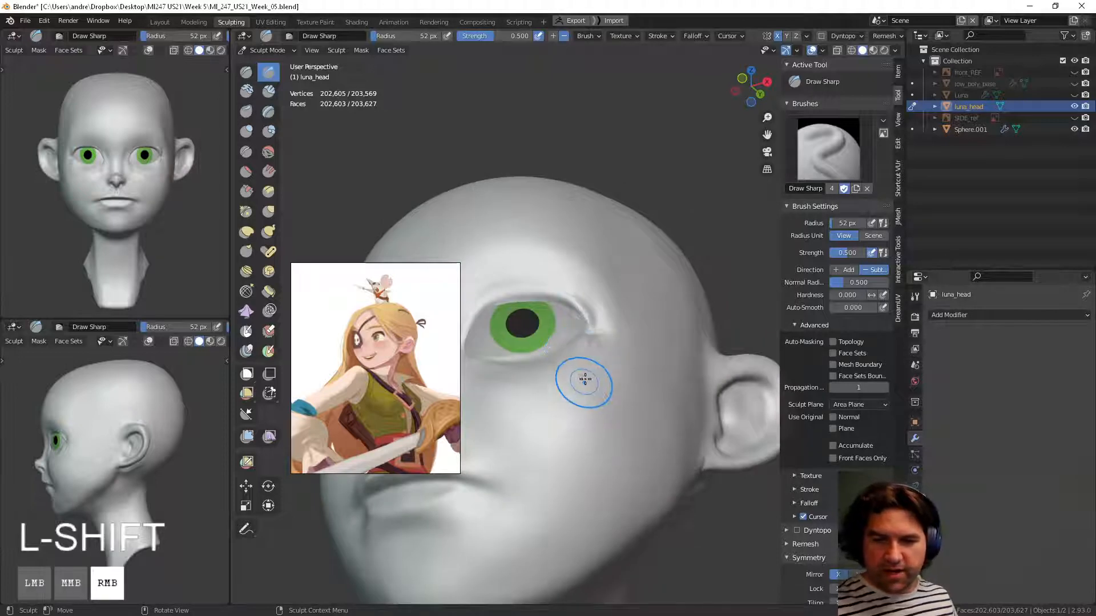
middle_drag(585, 379, 514, 393)
shift+middle_drag(551, 356, 621, 332)
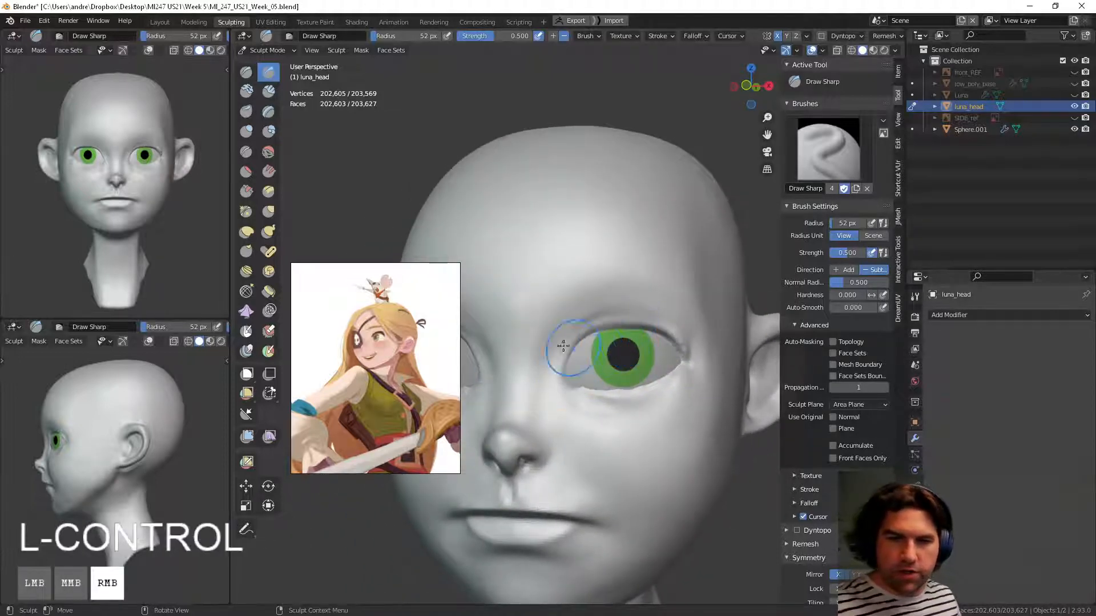
key(f)
click(574, 367)
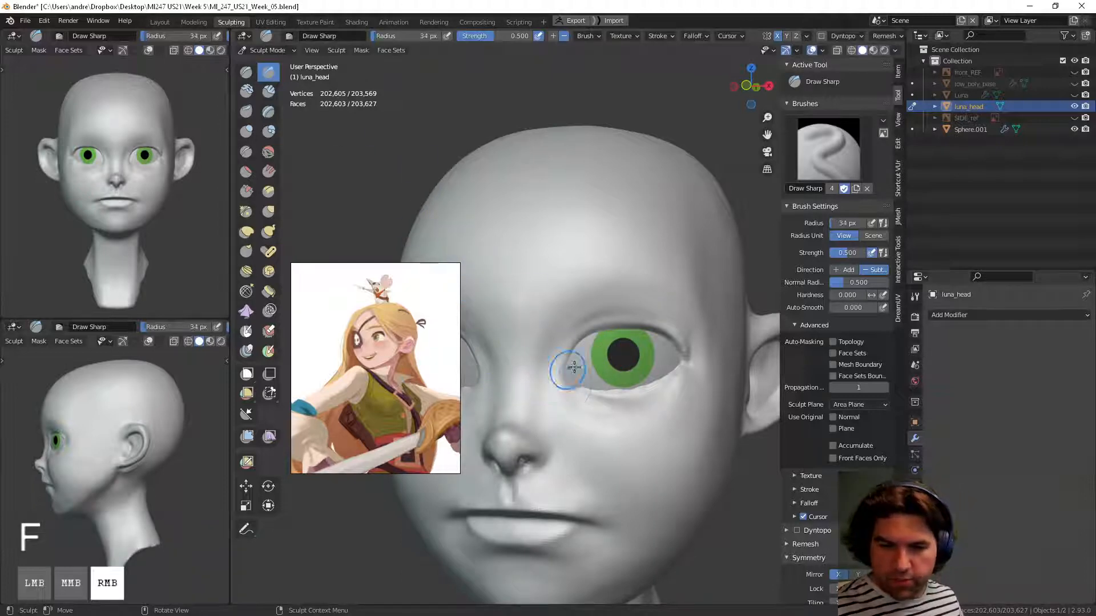
mouse_move(580, 384)
middle_down()
mouse_move(600, 421)
mouse_move(546, 408)
mouse_move(577, 416)
mouse_move(521, 416)
middle_up()
drag(521, 416, 557, 399)
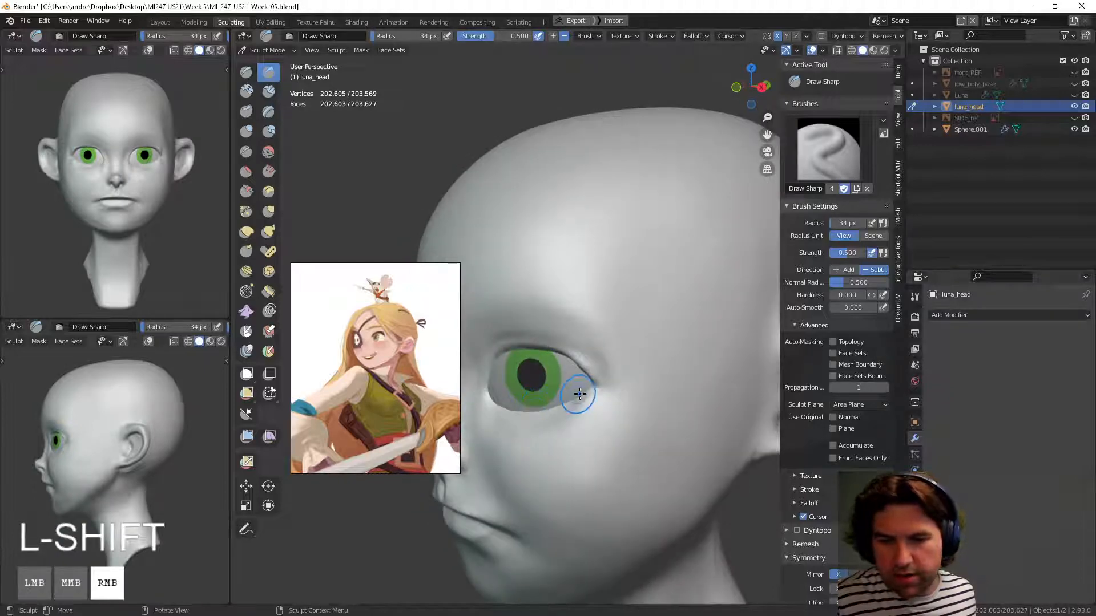
middle_drag(580, 394, 660, 337)
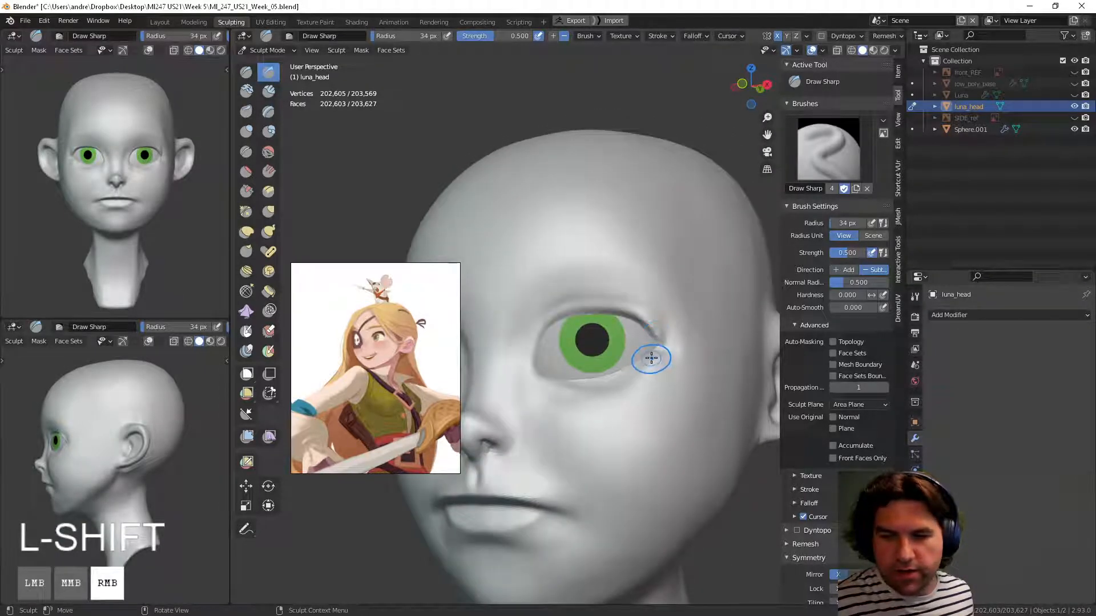
shift+middle_drag(641, 388, 529, 352)
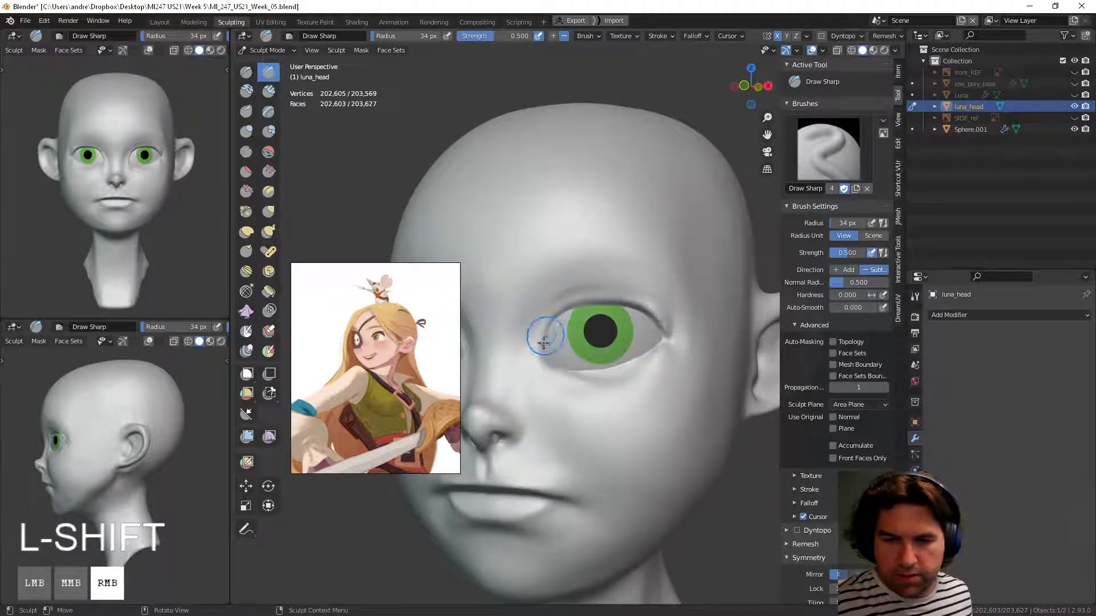
Step: Undo the last eyelid stroke and smooth the outer corner of the eye
middle_drag(581, 381, 560, 418)
key(ctrl+z)
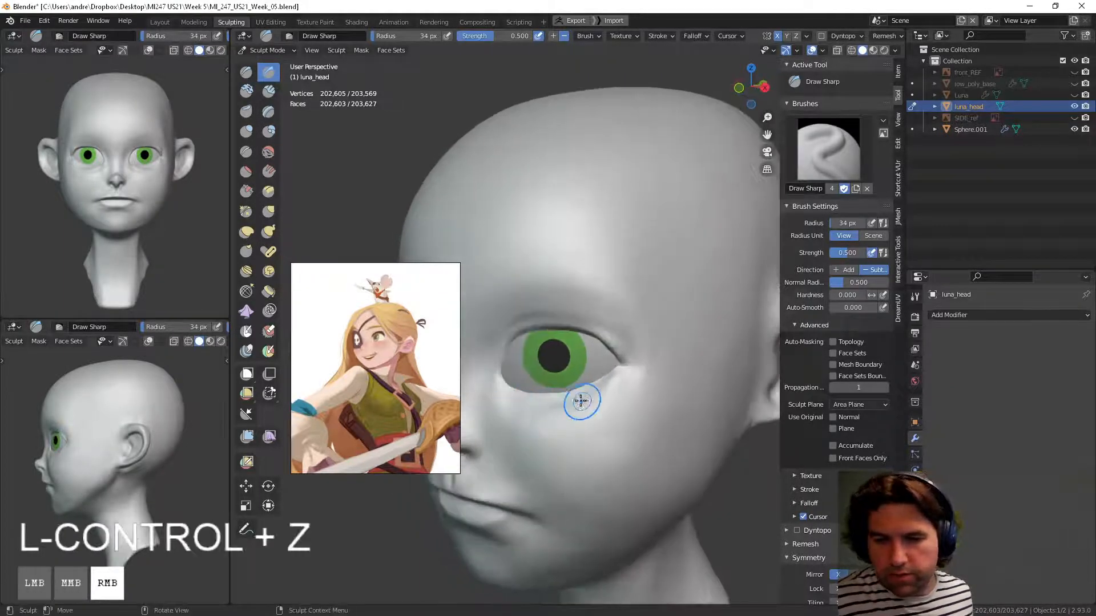
mouse_move(600, 391)
middle_down()
mouse_move(577, 381)
mouse_move(548, 392)
mouse_move(596, 389)
mouse_move(622, 371)
mouse_move(567, 386)
mouse_move(643, 384)
mouse_move(647, 405)
mouse_move(651, 354)
mouse_move(679, 367)
mouse_move(612, 411)
mouse_move(630, 389)
mouse_move(633, 451)
middle_up()
middle_drag(596, 408, 628, 402)
shift+drag(646, 367, 661, 369)
ctrl+middle_drag(656, 408, 655, 378)
mouse_move(662, 388)
middle_down()
mouse_move(539, 420)
mouse_move(473, 423)
mouse_move(521, 428)
mouse_move(498, 431)
mouse_move(517, 456)
mouse_move(582, 436)
mouse_move(584, 420)
middle_up()
Step: Build up the area below the lower eyelid with Clay Strips at a 77 px radius
key(c)
key(f)
click(586, 422)
drag(558, 418, 548, 422)
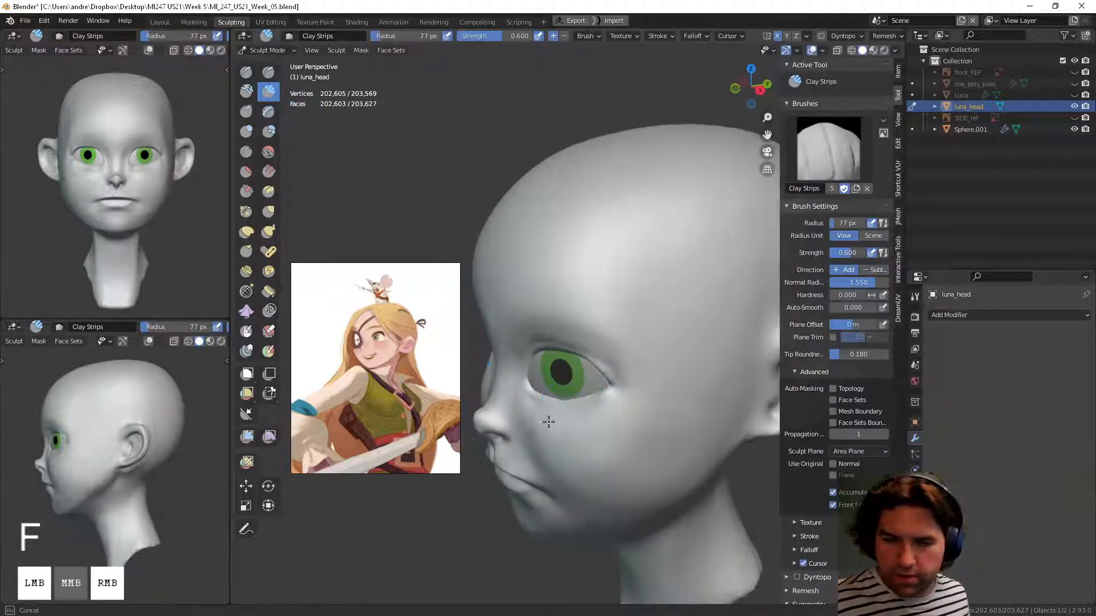
mouse_move(575, 425)
middle_down()
mouse_move(634, 380)
mouse_move(587, 392)
mouse_move(659, 393)
middle_up()
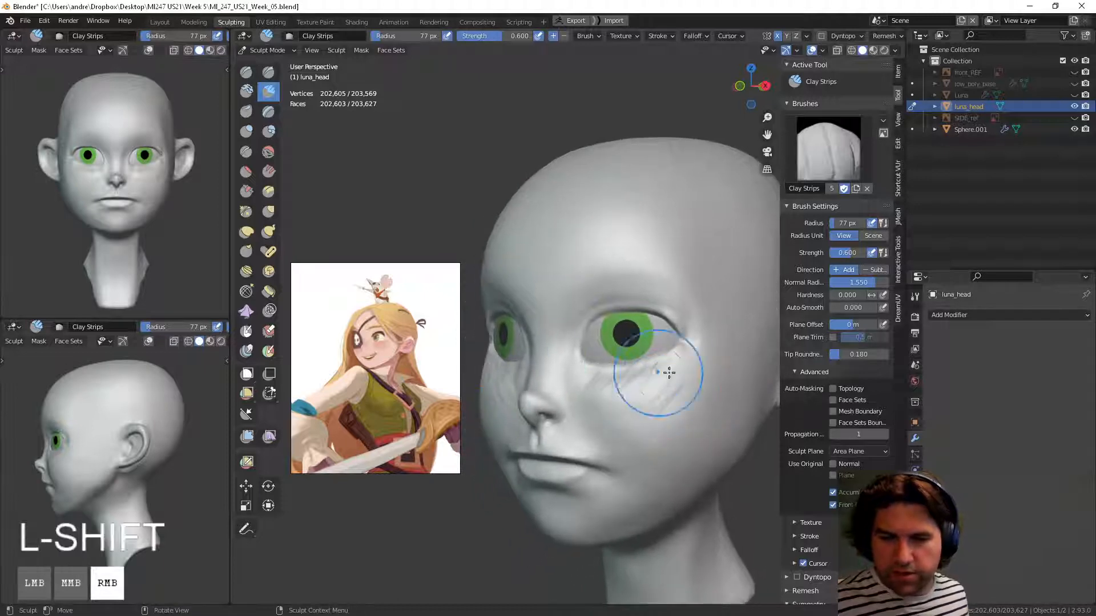
Step: Smooth the clay strokes under the eye, across the upper cheek and toward the side of the nose
mouse_move(669, 373)
shift+mouse_down()
mouse_move(680, 365)
mouse_move(678, 386)
mouse_move(676, 370)
shift+mouse_up()
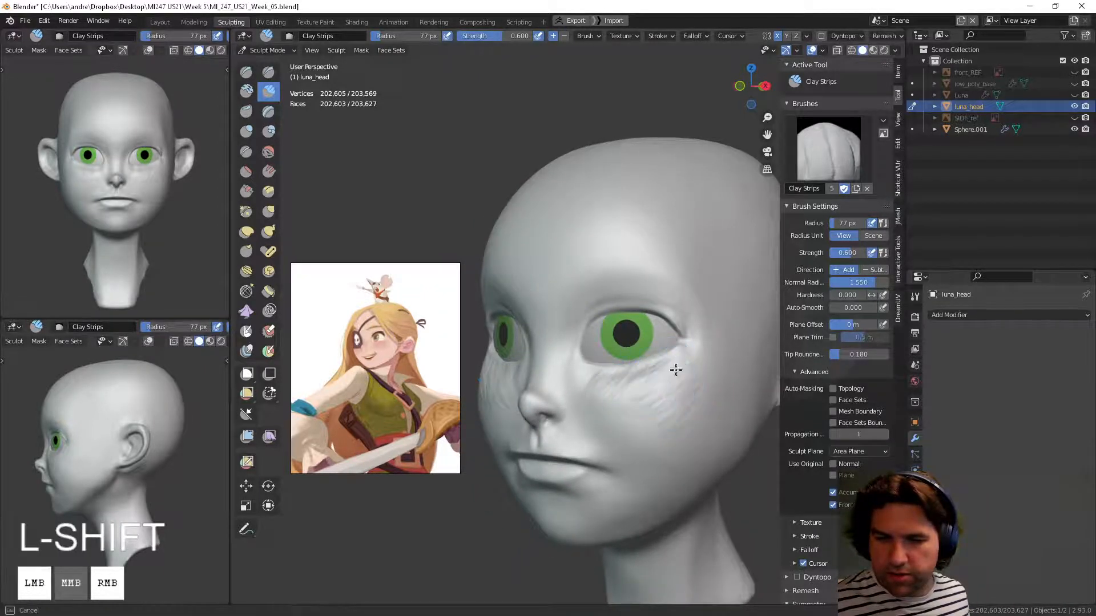
shift+drag(681, 409, 679, 407)
shift+drag(631, 362, 666, 380)
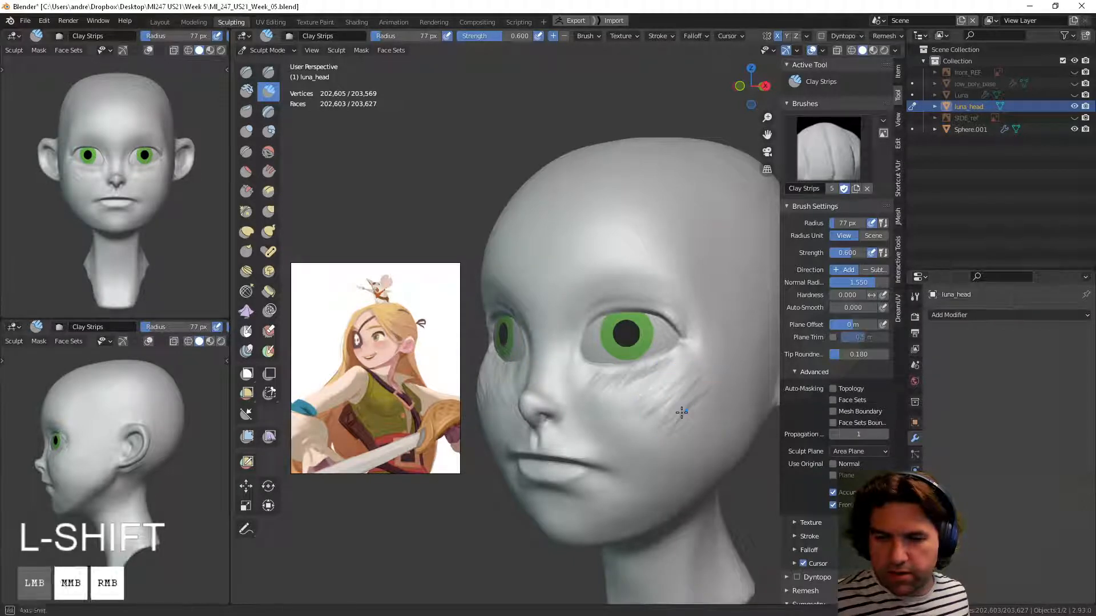
middle_drag(681, 412, 685, 411)
shift+drag(685, 411, 607, 397)
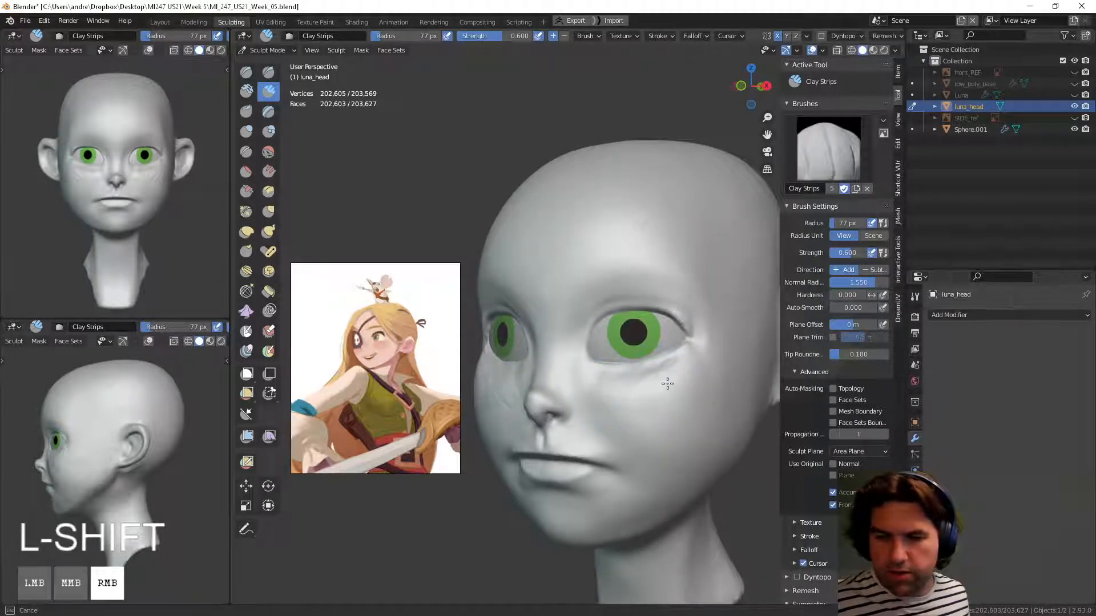
middle_drag(667, 383, 626, 388)
mouse_move(602, 392)
shift+mouse_down()
mouse_move(577, 394)
mouse_move(593, 398)
shift+mouse_up()
mouse_move(645, 406)
middle_down()
mouse_move(702, 388)
mouse_move(624, 477)
mouse_move(671, 515)
mouse_move(697, 465)
mouse_move(699, 423)
mouse_move(693, 400)
mouse_move(650, 377)
mouse_move(716, 383)
mouse_move(631, 389)
middle_up()
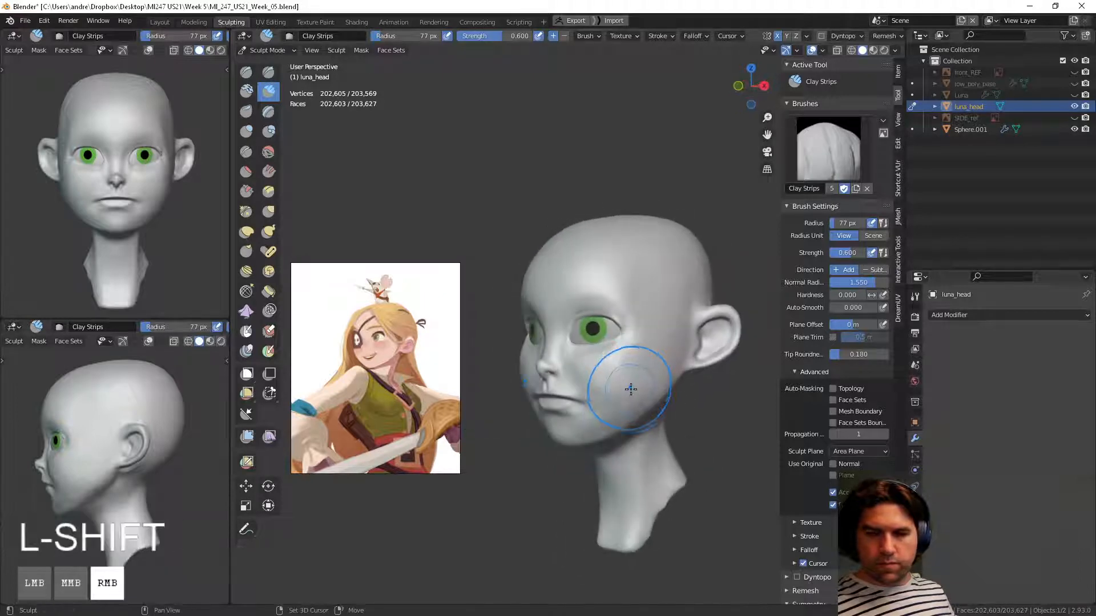
Step: Undo the last stroke near the nose bridge and examine the nose, eyes and cheek from several angles
ctrl+middle_drag(646, 352, 678, 274)
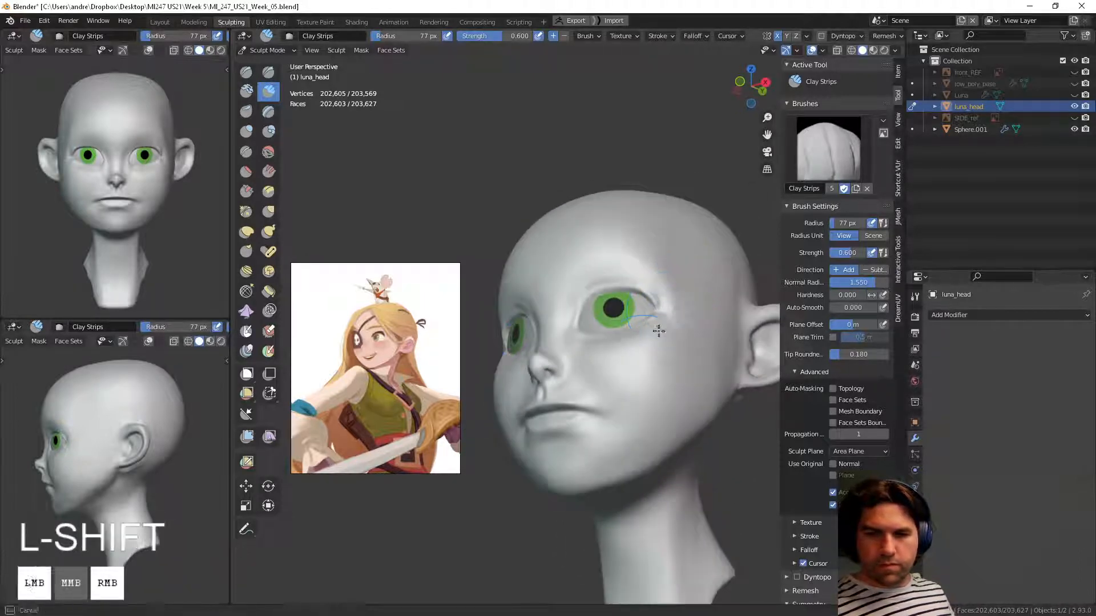
mouse_move(655, 325)
shift+middle_down()
mouse_move(658, 384)
mouse_move(632, 431)
shift+middle_up()
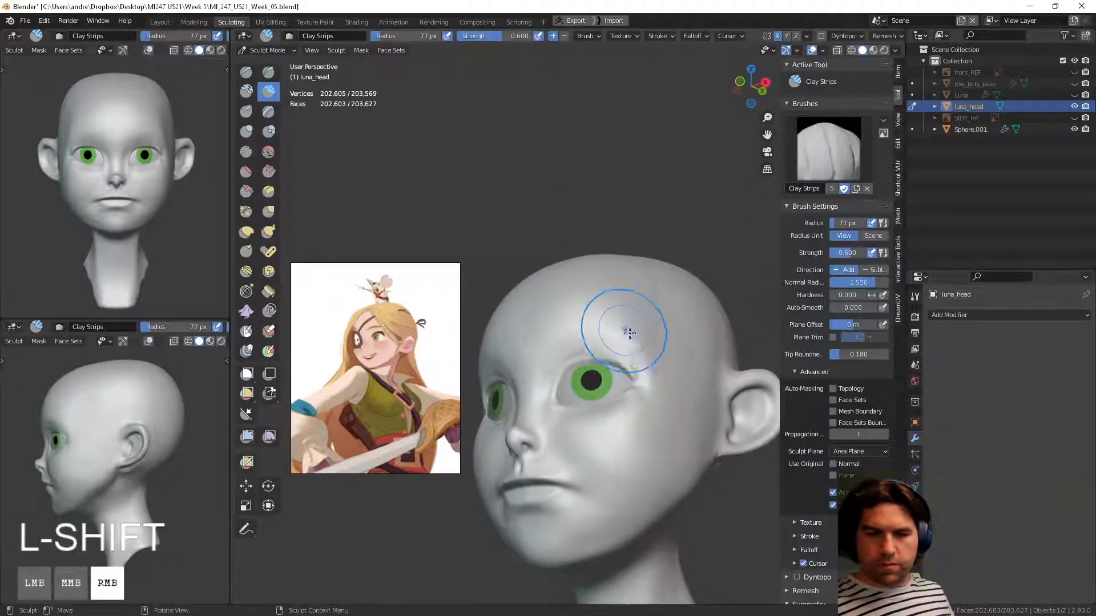
middle_drag(629, 332, 544, 362)
ctrl+middle_drag(583, 309, 621, 345)
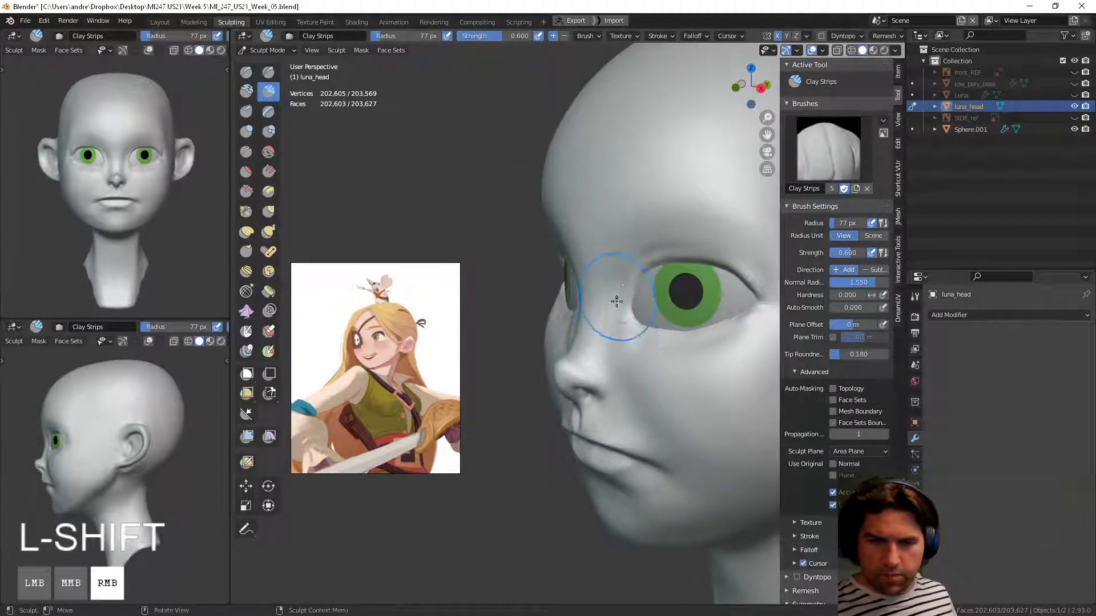
key(ctrl+z)
middle_drag(623, 293, 610, 319)
ctrl+right_drag(660, 337, 617, 322)
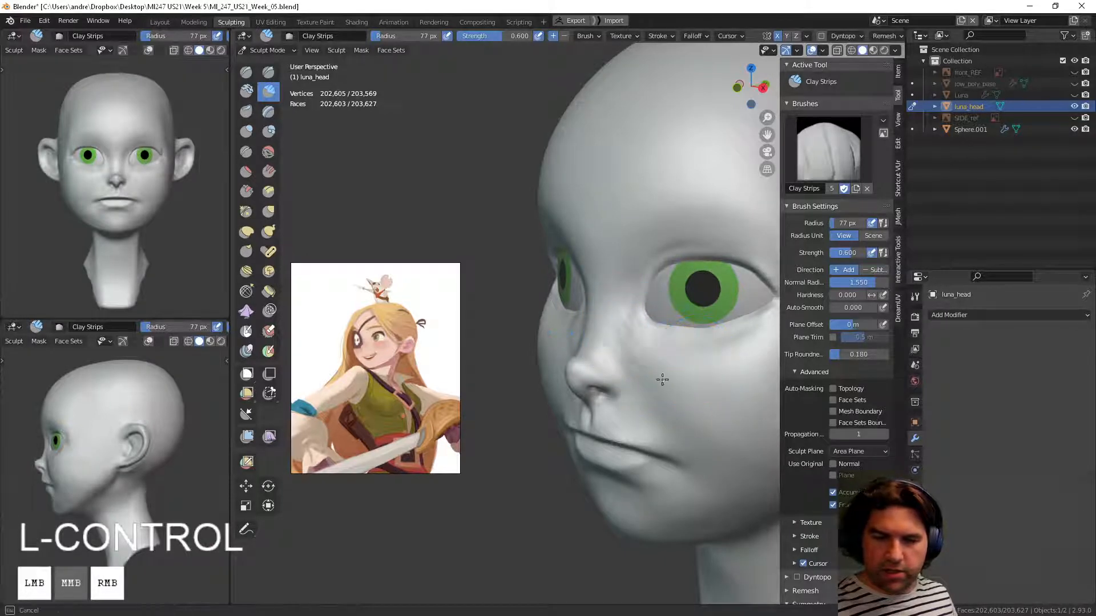
middle_drag(662, 357, 631, 345)
mouse_move(637, 387)
middle_down()
mouse_move(657, 363)
mouse_move(579, 403)
mouse_move(626, 380)
middle_up()
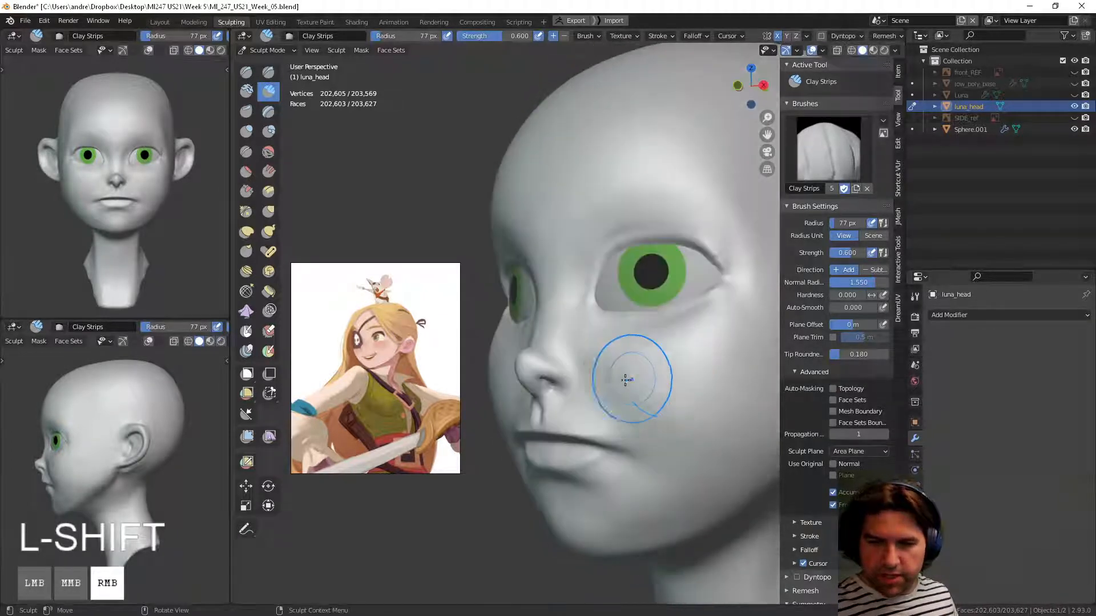
Step: Try to carve the side of the nose and below the inner eye corner with Draw Sharp at a 53 px radius
click(269, 75)
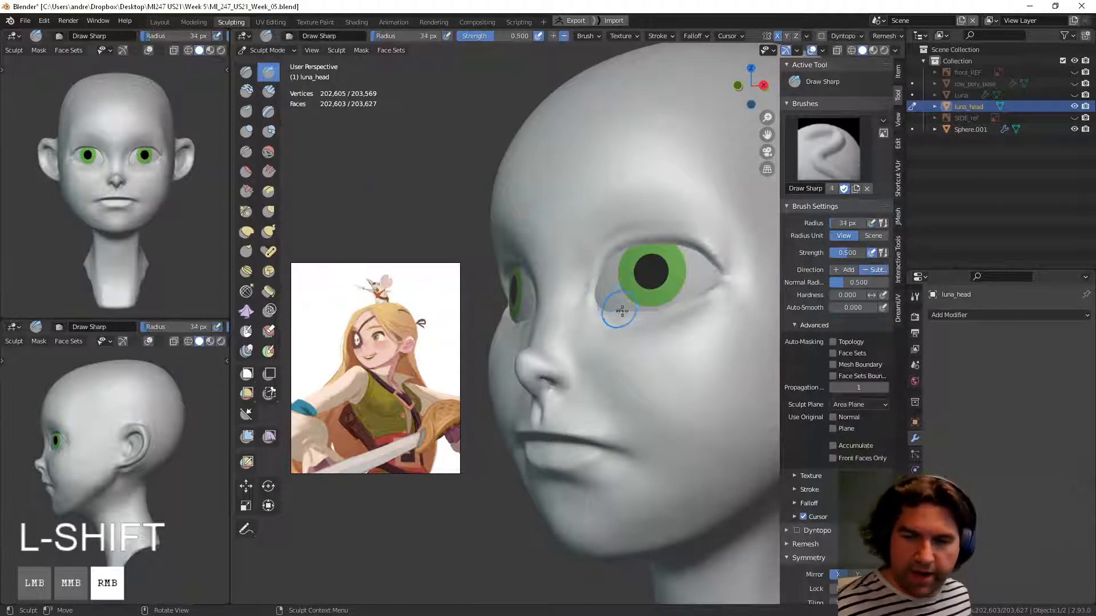
middle_drag(622, 311, 630, 336)
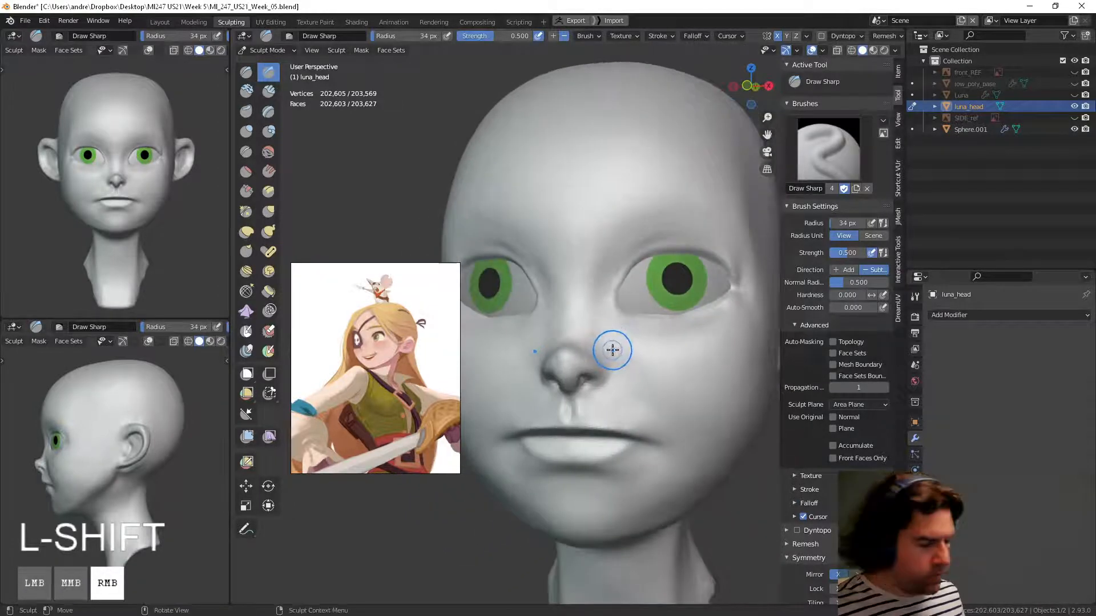
key(f)
click(606, 342)
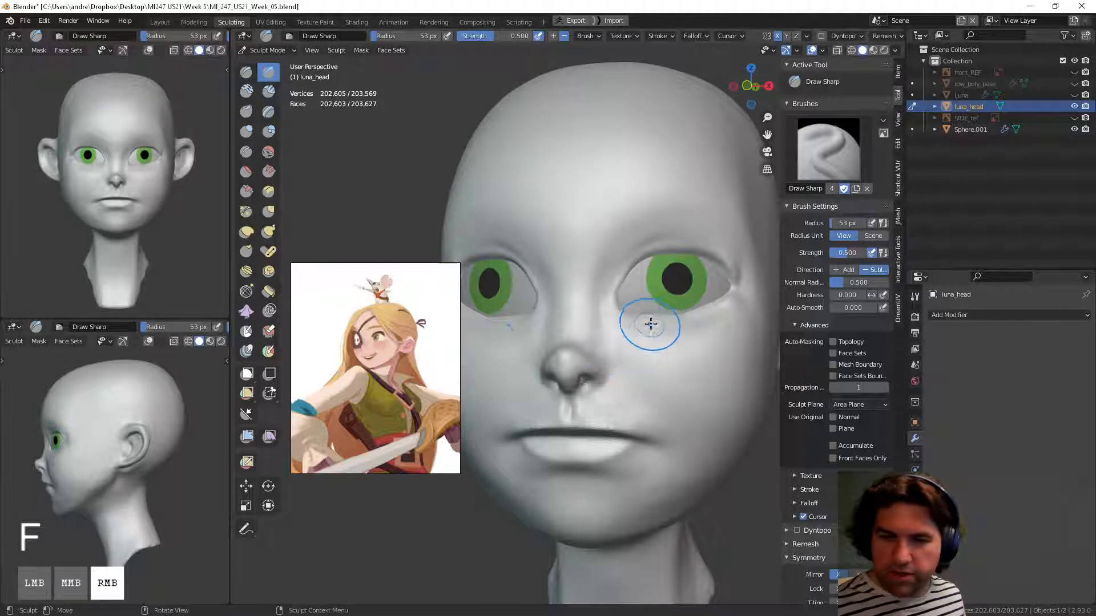
key(ctrl+z)
middle_drag(657, 343, 613, 359)
drag(594, 310, 592, 334)
middle_drag(609, 358, 544, 365)
key(ctrl+z)
middle_drag(545, 408, 631, 370)
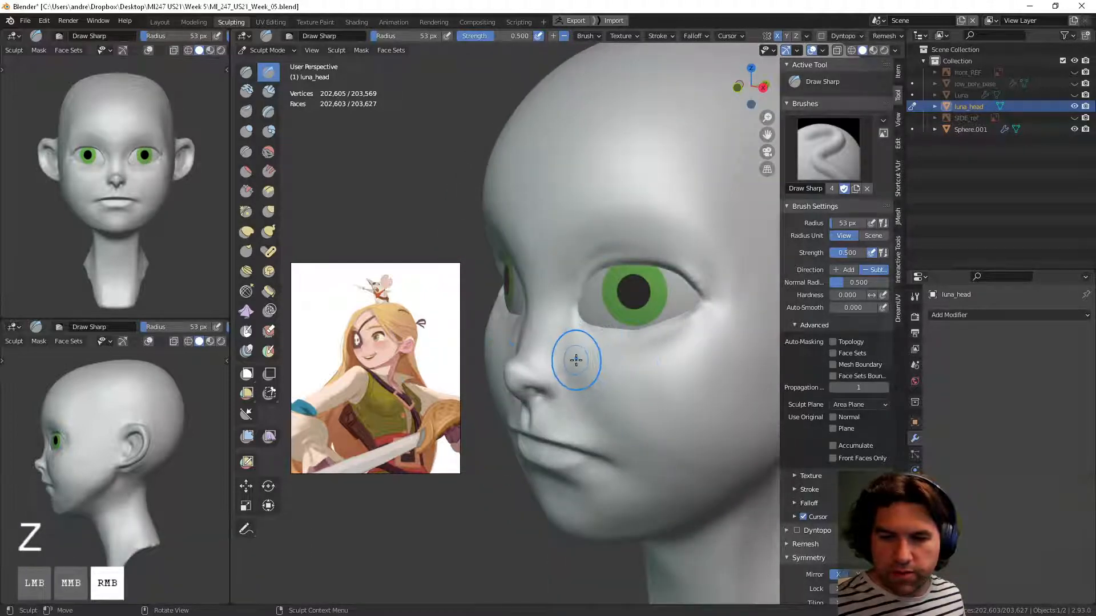
key(ctrl+z)
Step: Activate the Scrape brush and change the main viewport's MatCap to the brown clay material
click(255, 192)
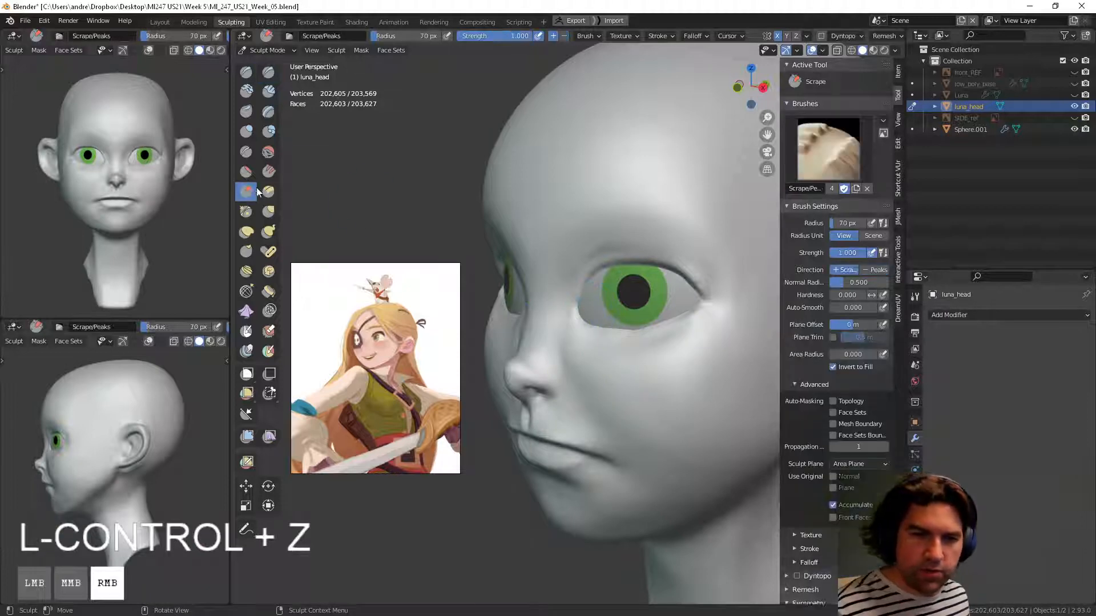
middle_drag(599, 385, 539, 337)
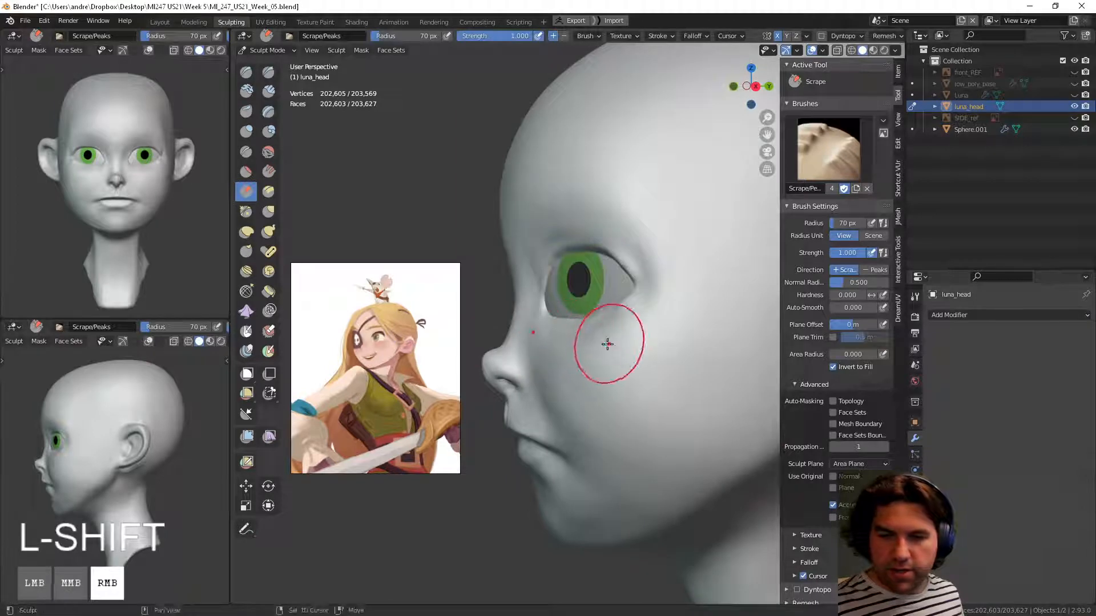
mouse_move(606, 342)
middle_down()
mouse_move(678, 360)
mouse_move(714, 351)
middle_up()
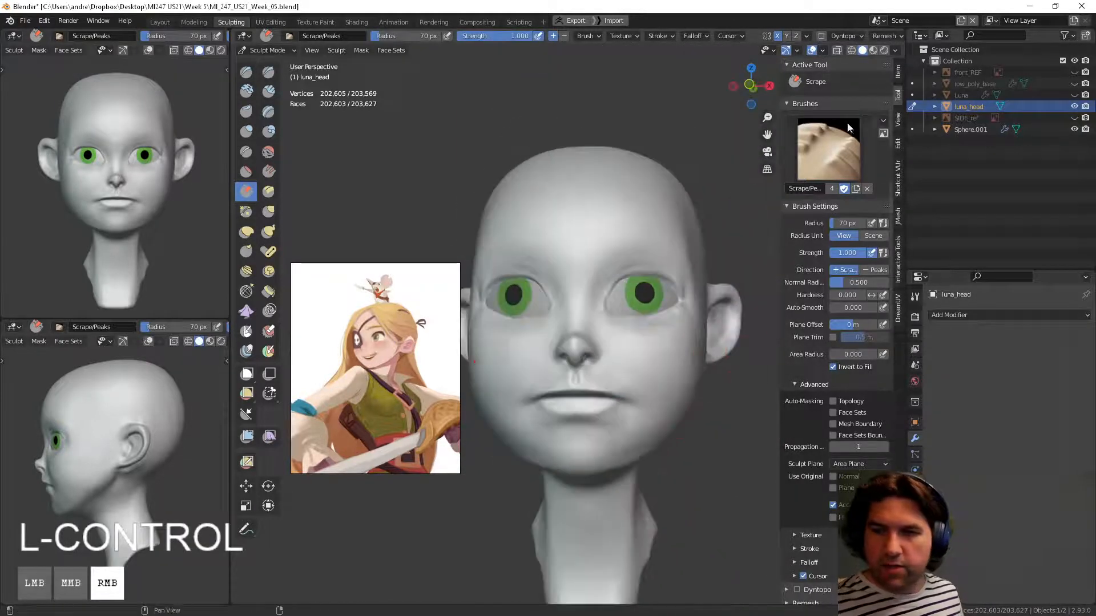
click(896, 50)
click(885, 134)
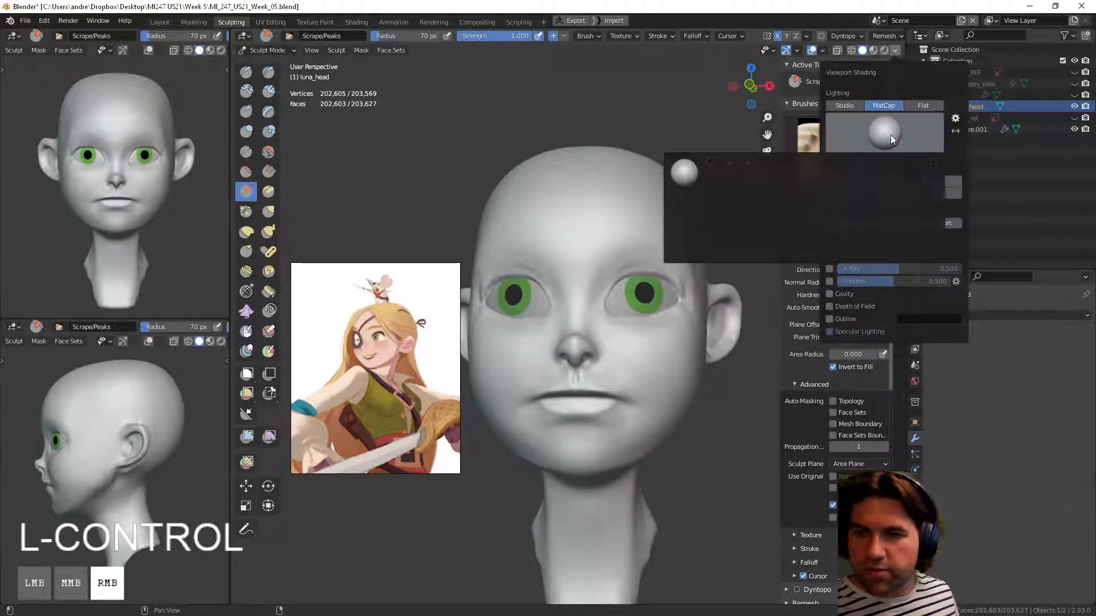
click(717, 170)
mouse_move(718, 205)
middle_down()
mouse_move(638, 384)
mouse_move(655, 350)
middle_up()
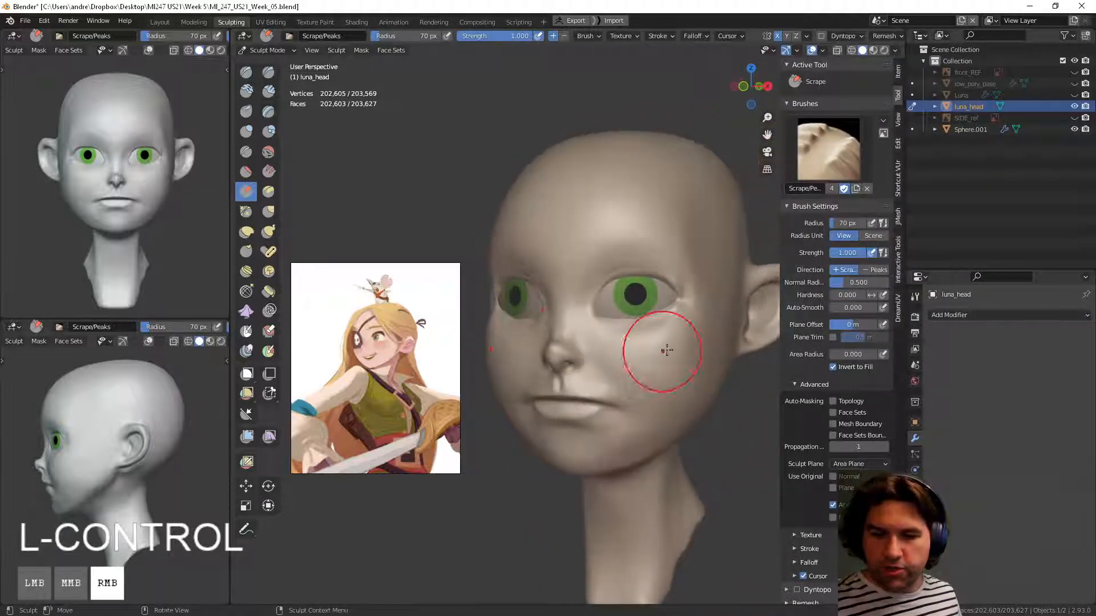
Step: Add volume to the cheek below the eye with Clay Strips at a 77 px radius and start smoothing it
click(268, 91)
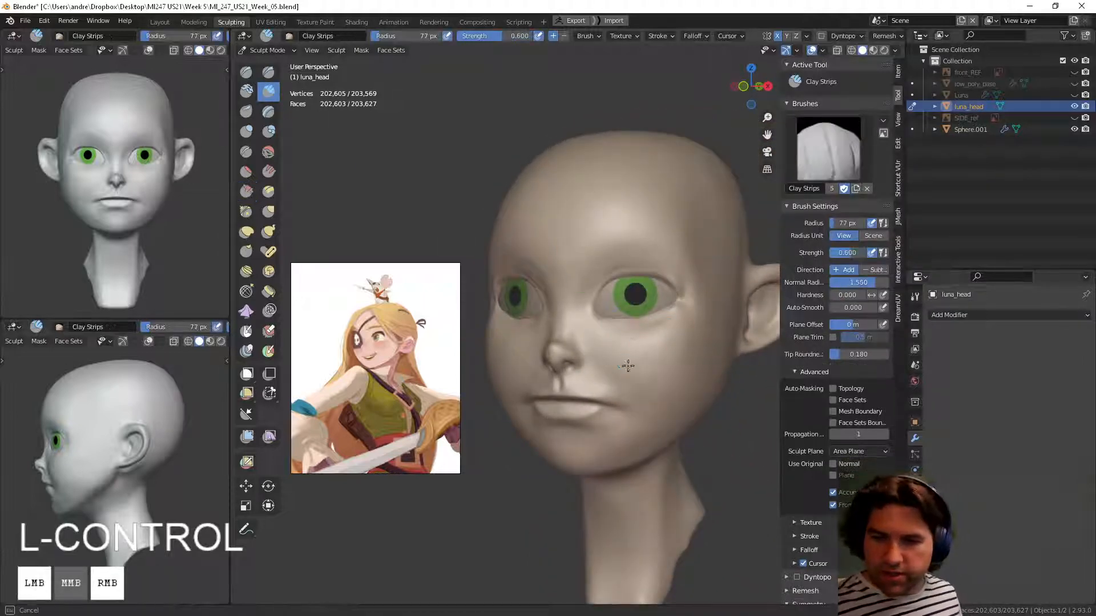
drag(628, 367, 653, 367)
middle_drag(653, 366, 611, 367)
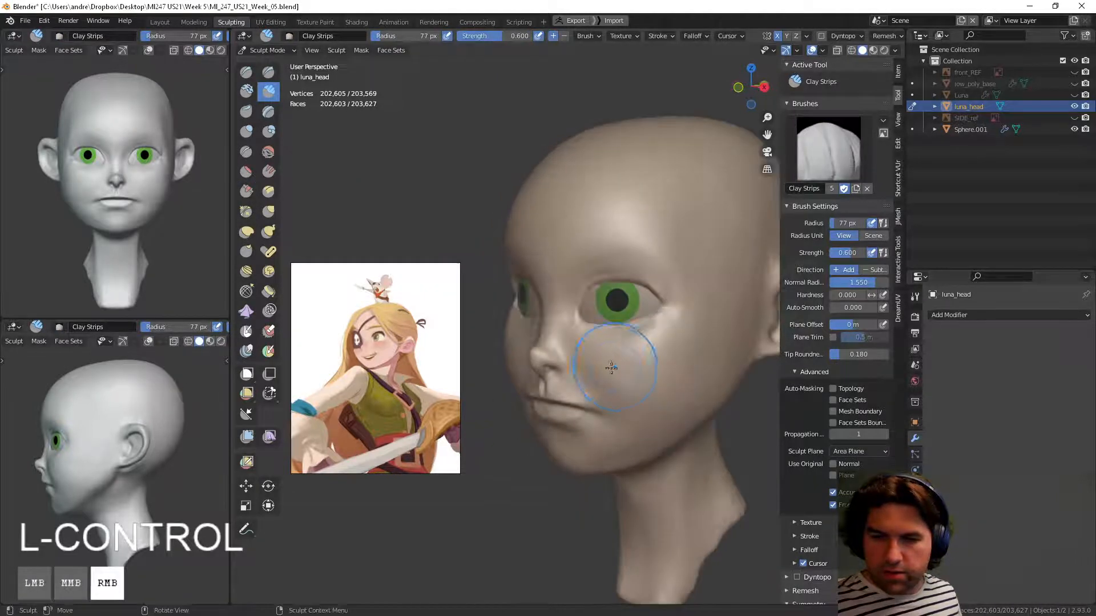
drag(635, 379, 673, 353)
middle_drag(674, 353, 651, 357)
shift+drag(651, 357, 651, 357)
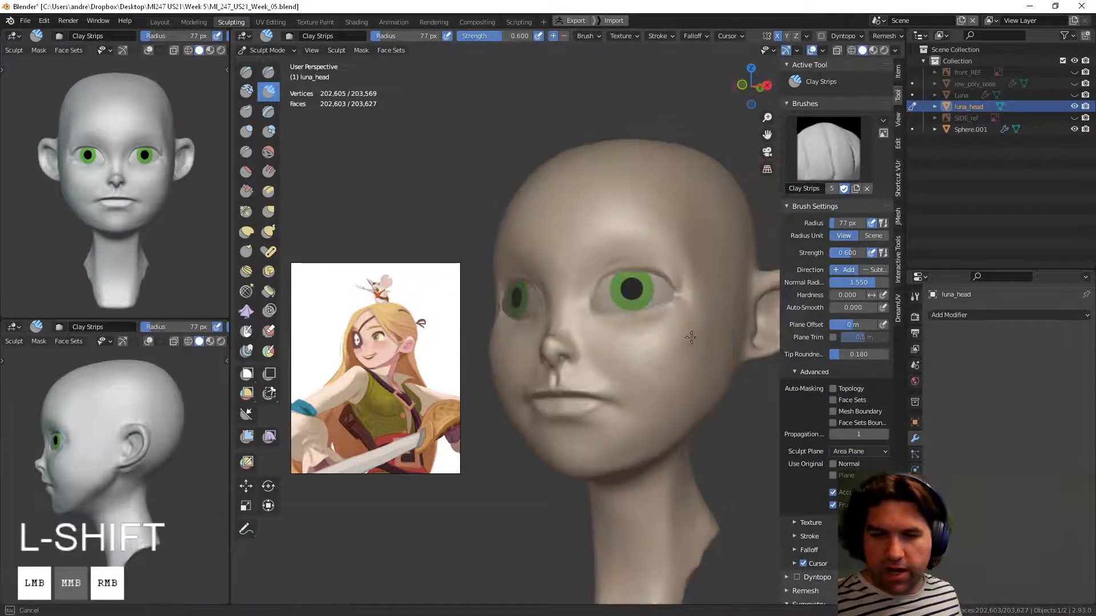
Step: Smooth the cheekbone below the outer eye corner and check the cheek's shape from the front and side
mouse_move(690, 337)
middle_down()
mouse_move(679, 354)
mouse_move(576, 342)
middle_up()
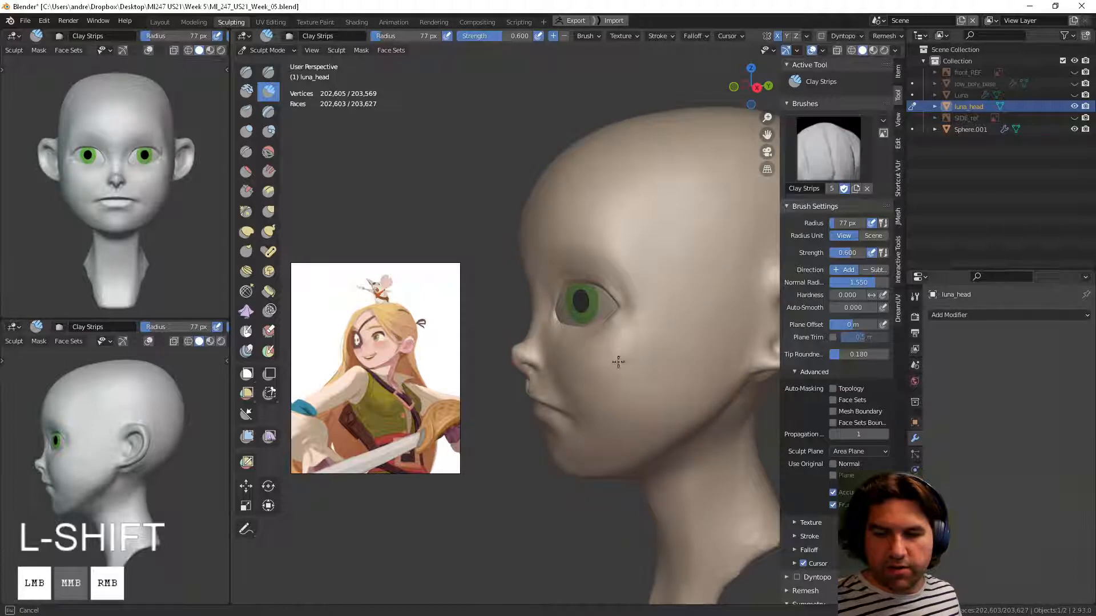
shift+drag(618, 362, 620, 361)
middle_drag(620, 362, 661, 352)
mouse_move(659, 348)
shift+mouse_down()
mouse_move(626, 375)
mouse_move(673, 353)
shift+mouse_up()
mouse_move(684, 351)
middle_down()
mouse_move(754, 337)
mouse_move(689, 341)
mouse_move(633, 320)
mouse_move(682, 286)
middle_up()
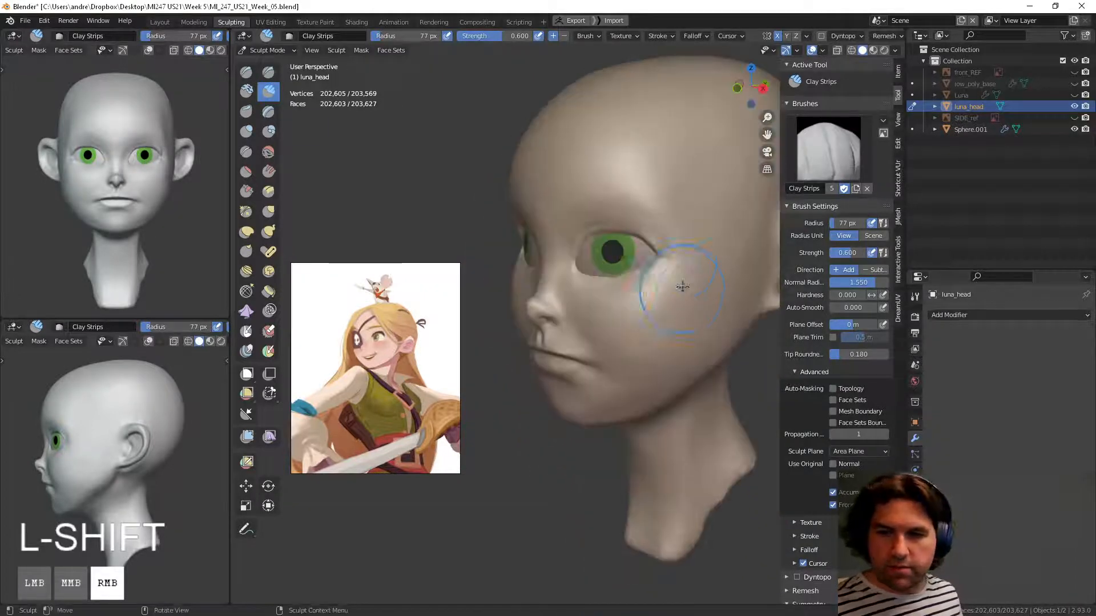
middle_drag(656, 215, 702, 276)
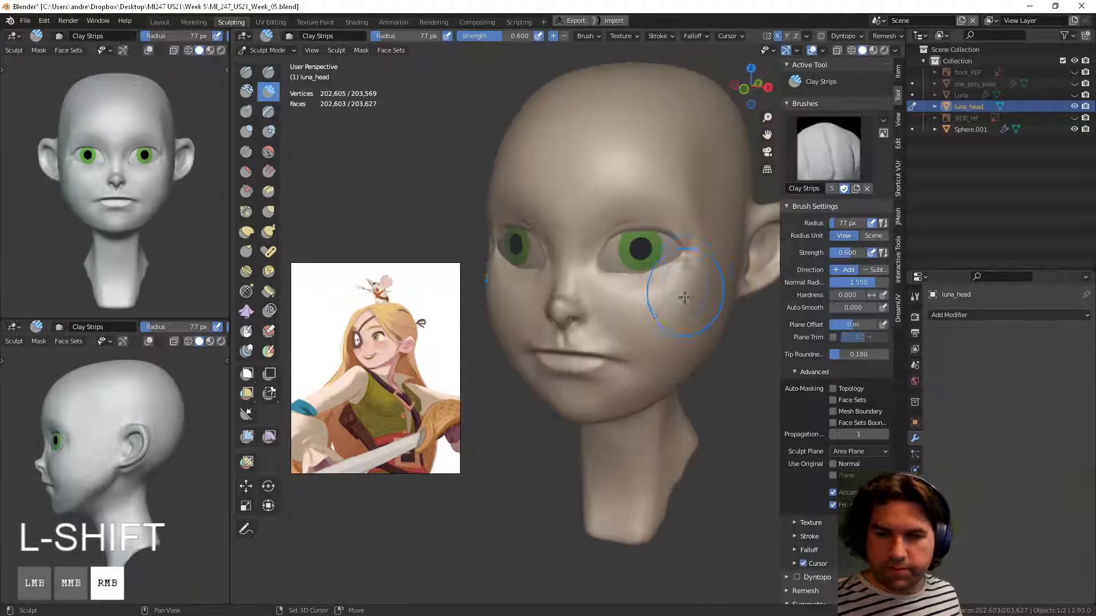
middle_drag(647, 346, 602, 245)
ctrl+middle_drag(698, 288, 607, 282)
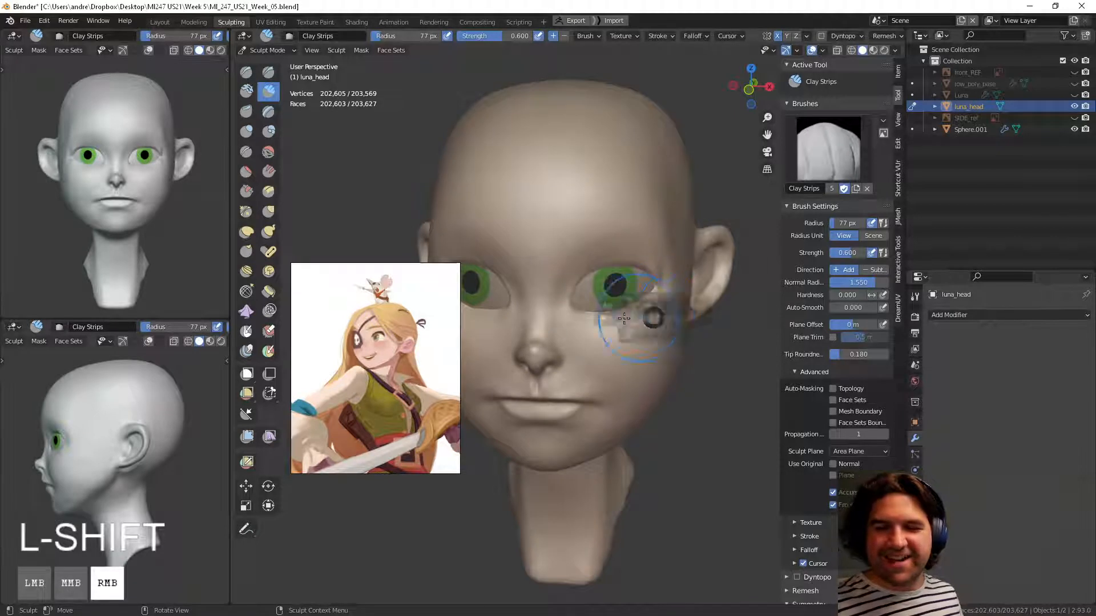
Step: Leave Sculpt Mode and remove all material slots from the eyeball object Sphere.001
key(Tab)
click(628, 293)
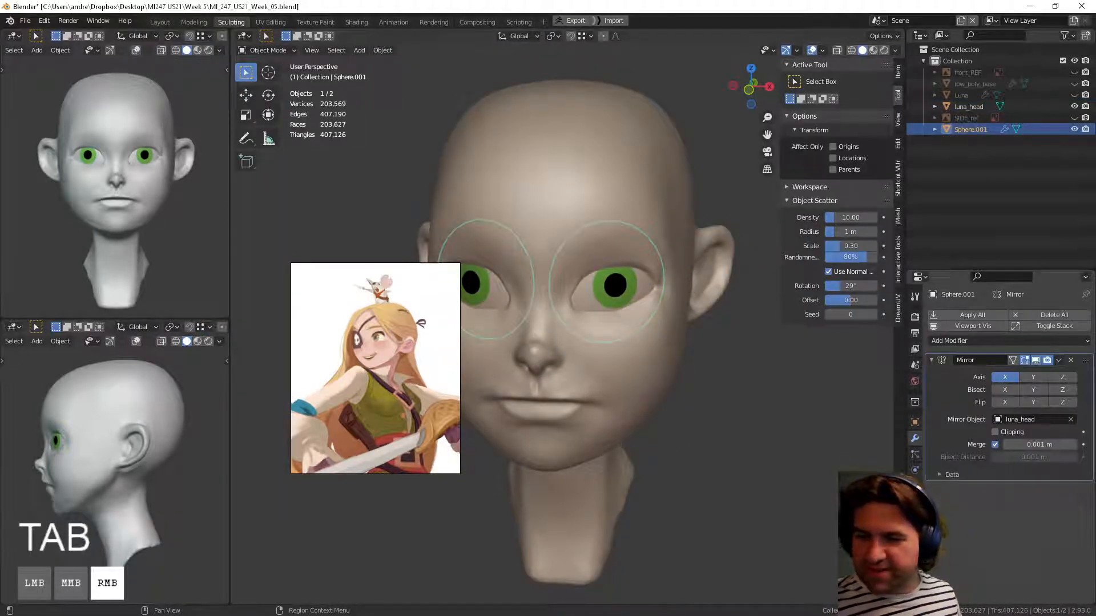
click(914, 518)
click(1085, 326)
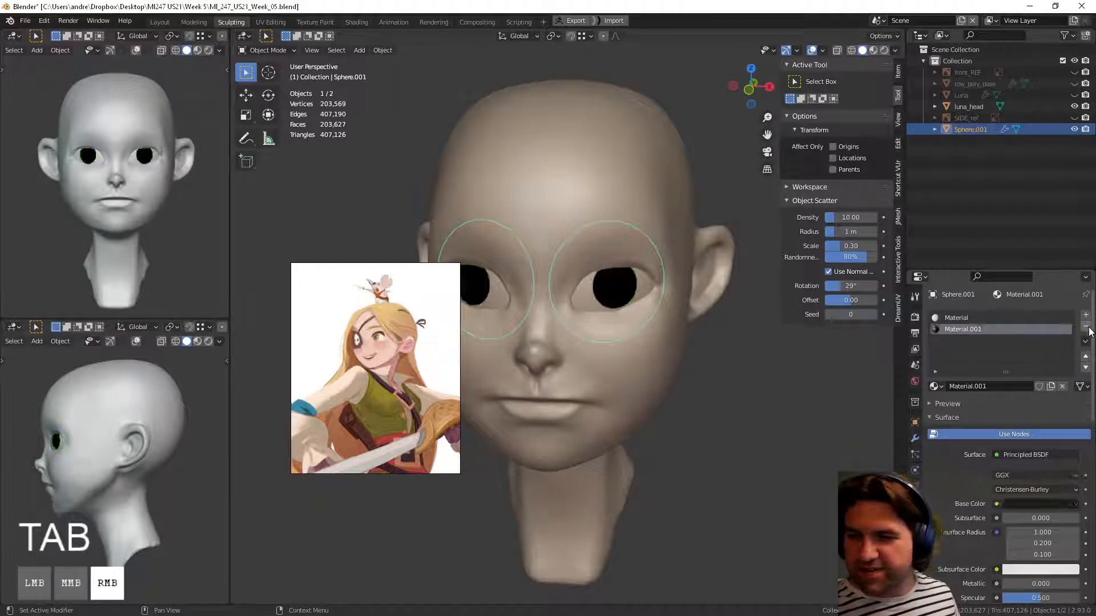
click(1086, 326)
click(1086, 326)
middle_drag(879, 355, 687, 344)
click(733, 404)
ctrl+middle_drag(733, 404, 687, 347)
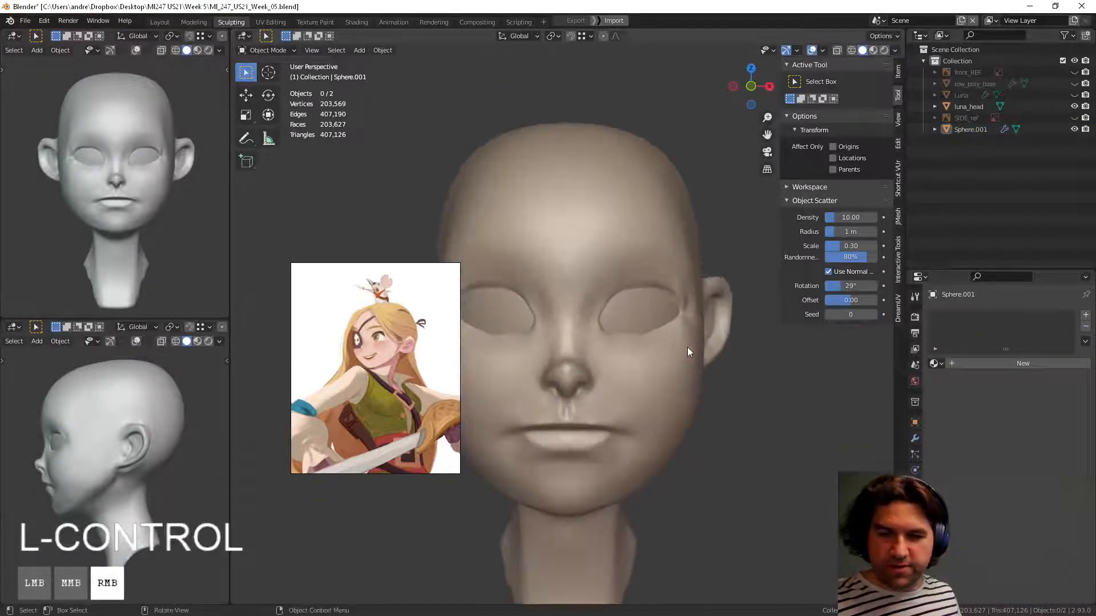
Step: Return luna_head to Sculpt Mode and set the Clay Strips radius to 89 px for the cheek
click(670, 363)
key(ctrl+Tab)
click(660, 430)
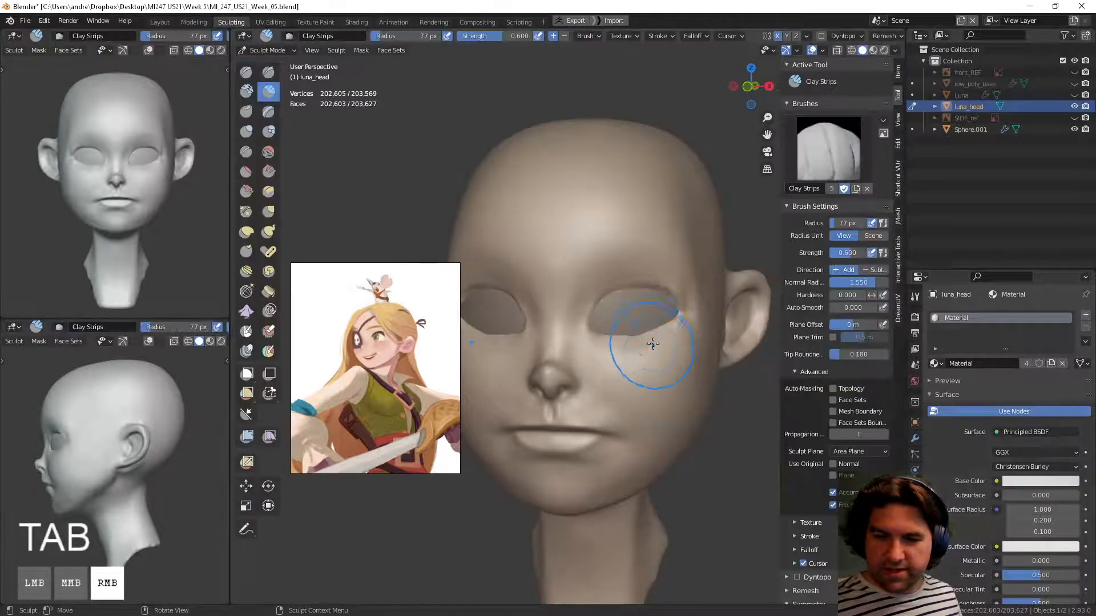
click(664, 348)
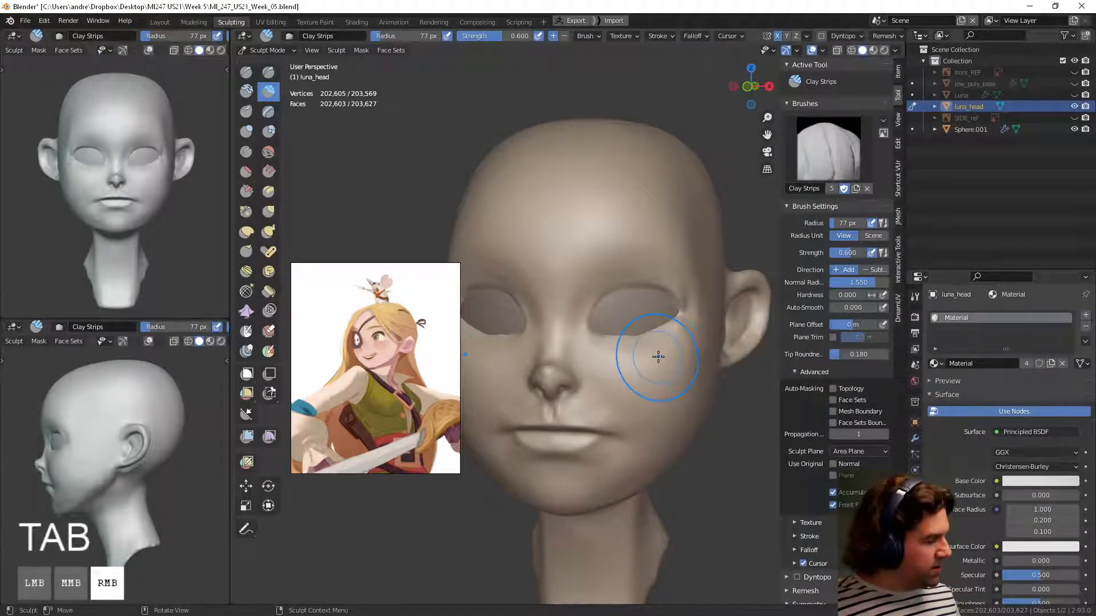
key(g)
click(662, 349)
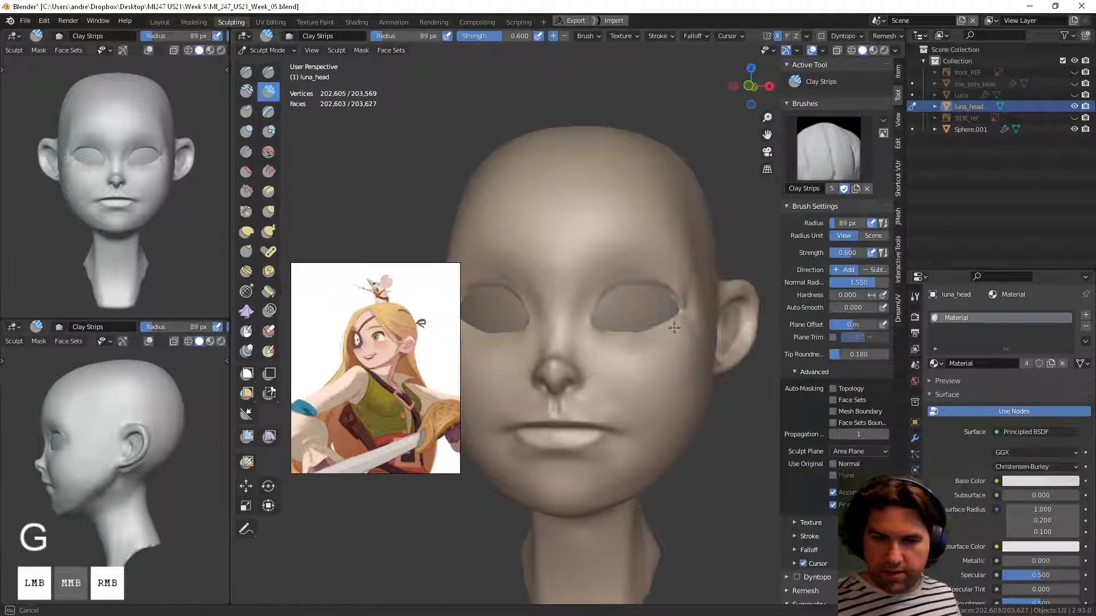
Step: Reshape the cheekbone and outer eye area with the Grab brush at a 112 px radius
key(g)
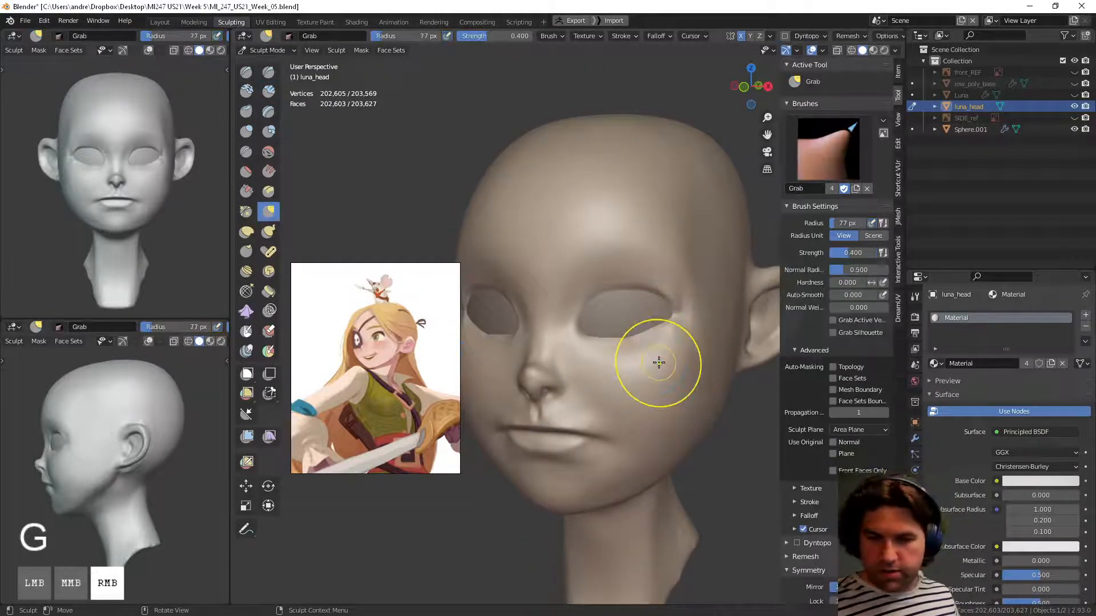
key(f)
click(676, 333)
middle_drag(676, 333, 438, 359)
middle_drag(632, 341, 641, 325)
drag(638, 330, 623, 337)
middle_drag(622, 338, 596, 327)
drag(591, 334, 612, 322)
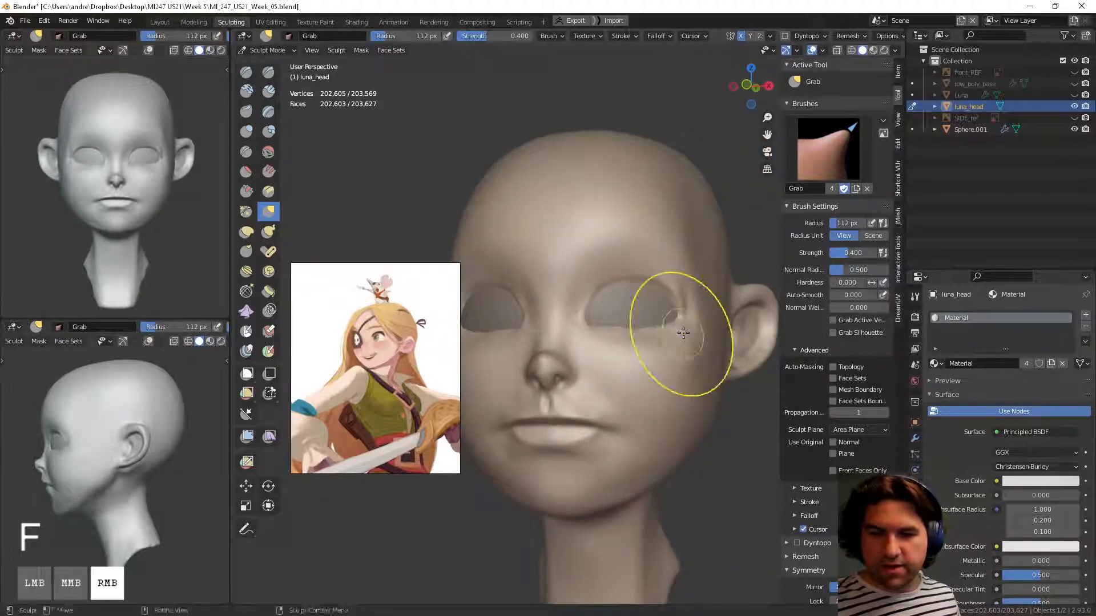
Step: Adjust the inner part of the upper eyelid with the Grab brush at a 90 px radius
middle_drag(682, 322, 701, 343)
key(f)
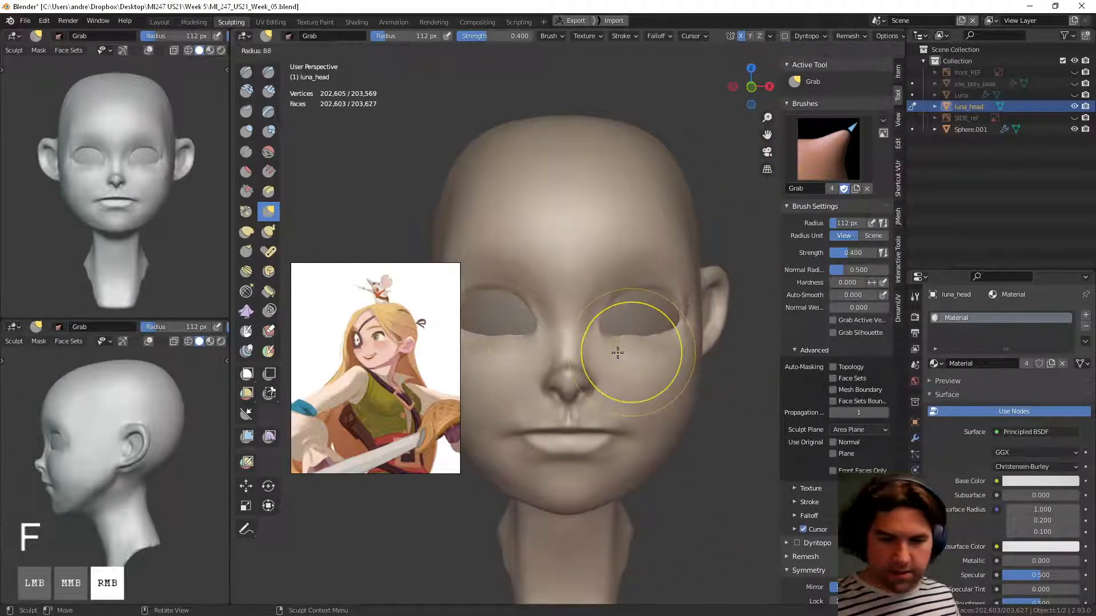
click(617, 352)
drag(607, 309, 613, 313)
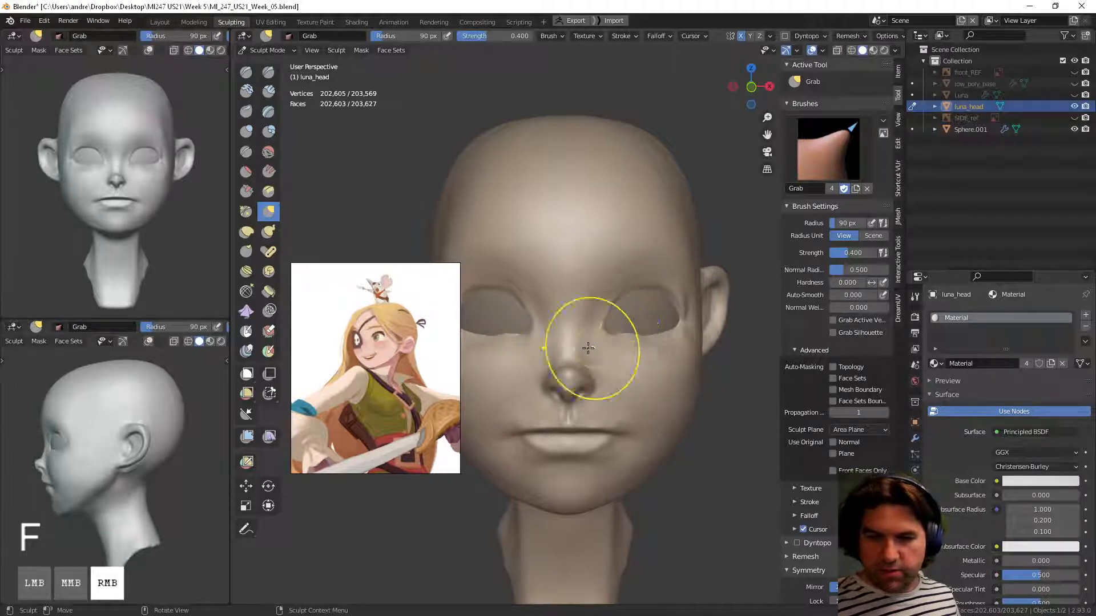
Step: Try to pull the lower eyelid upward with a small Grab brush at a 55 px radius
mouse_move(570, 342)
middle_down()
mouse_move(601, 317)
mouse_move(597, 348)
mouse_move(646, 331)
middle_up()
key(f)
click(655, 327)
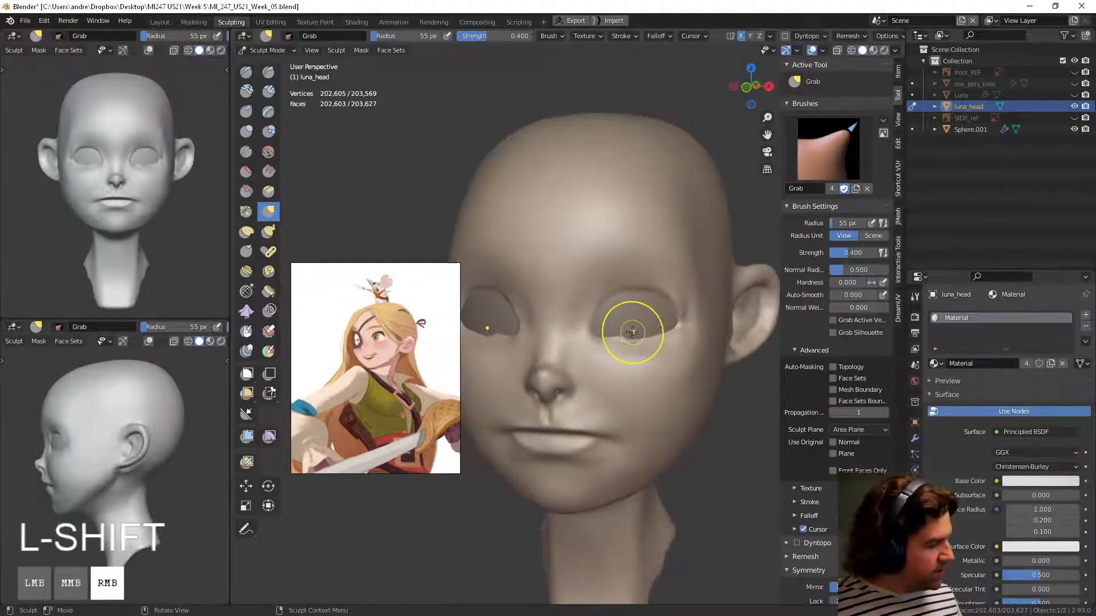
key(d)
drag(631, 343, 641, 331)
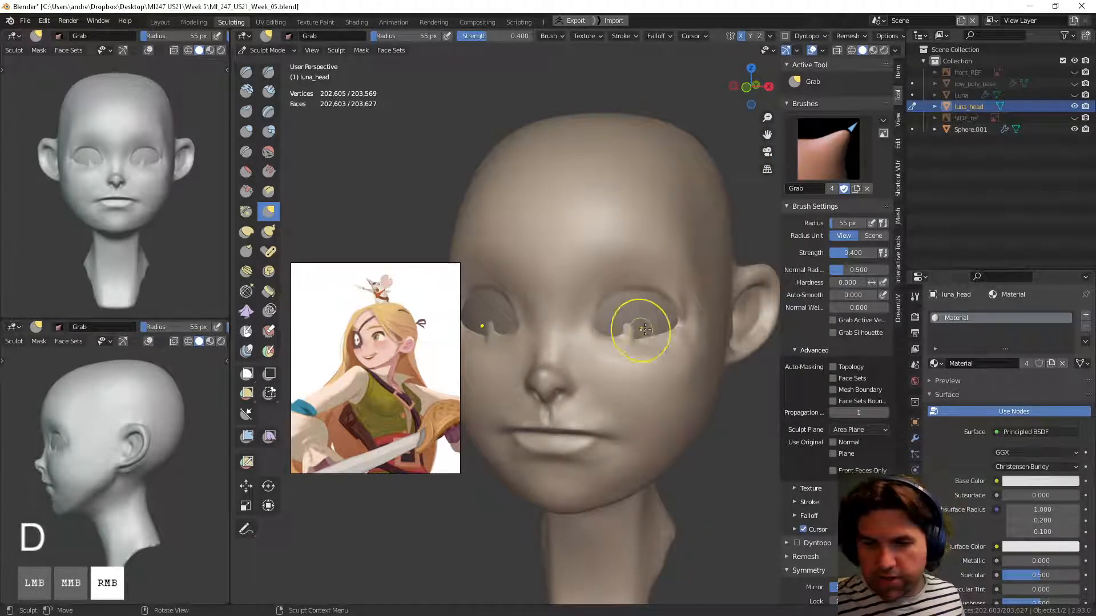
key(ctrl+z)
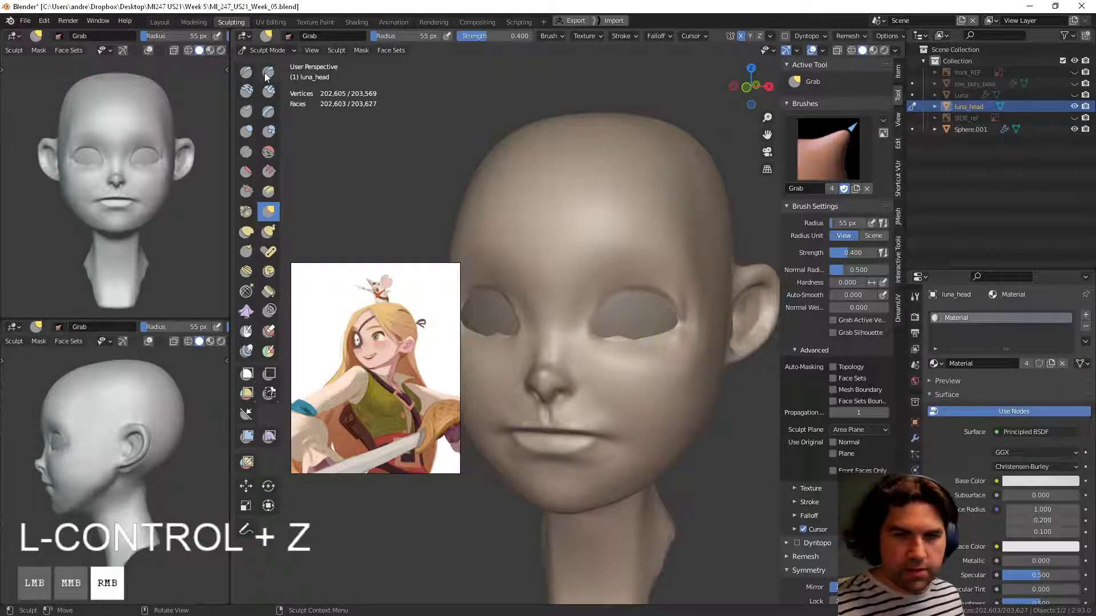
Step: Refine the outer part of the lower eyelid with the Draw Sharp brush at a 53 px radius
key(z)
drag(652, 330, 655, 329)
middle_drag(654, 329, 624, 331)
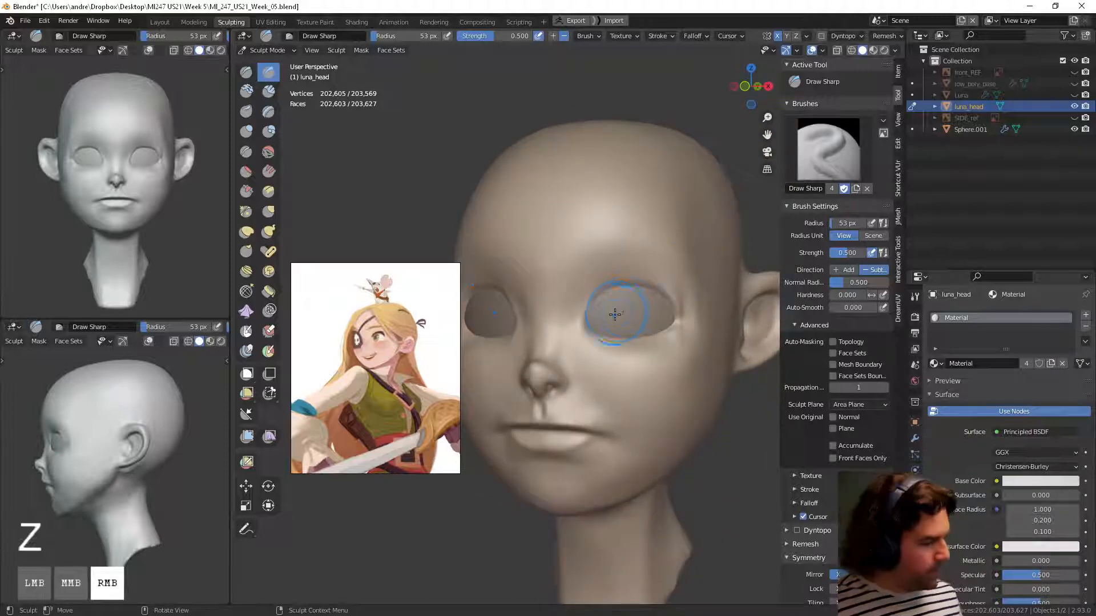
Step: Reshape the outer eye corner with the Grab brush at a 96 px radius
key(g)
key(f)
click(622, 294)
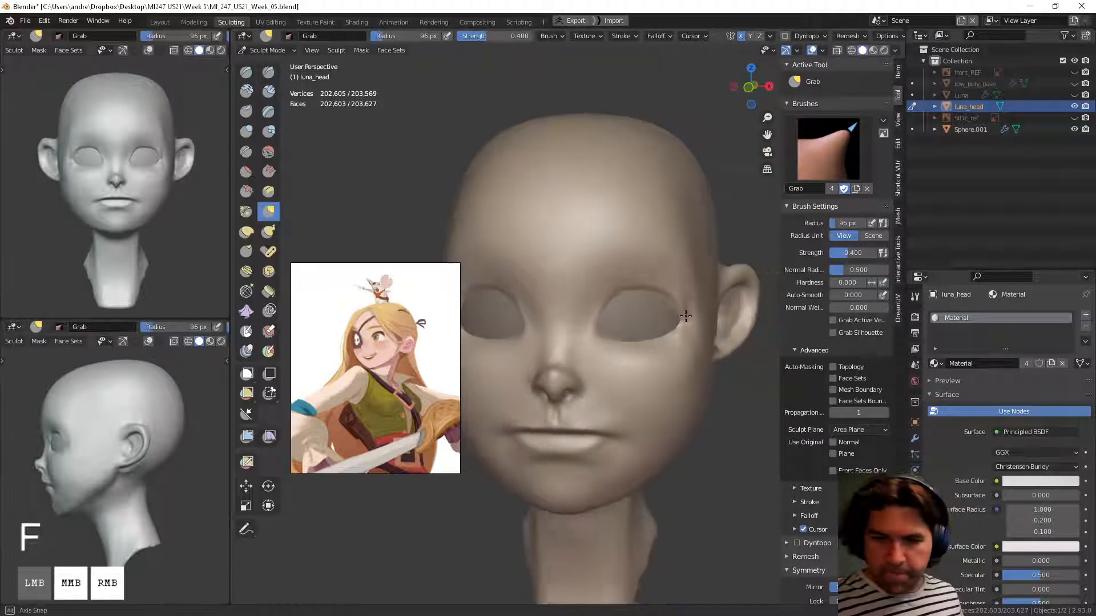
middle_drag(622, 295, 670, 286)
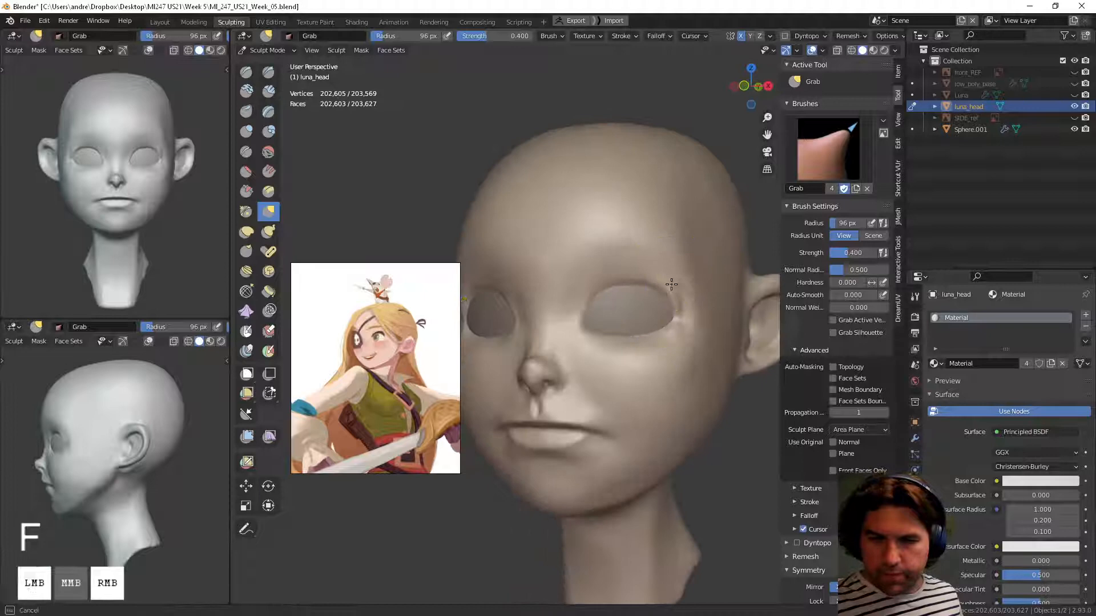
click(685, 309)
Step: Refine the eye contour from several angles with the Grab brush at a 73 px radius
key(g)
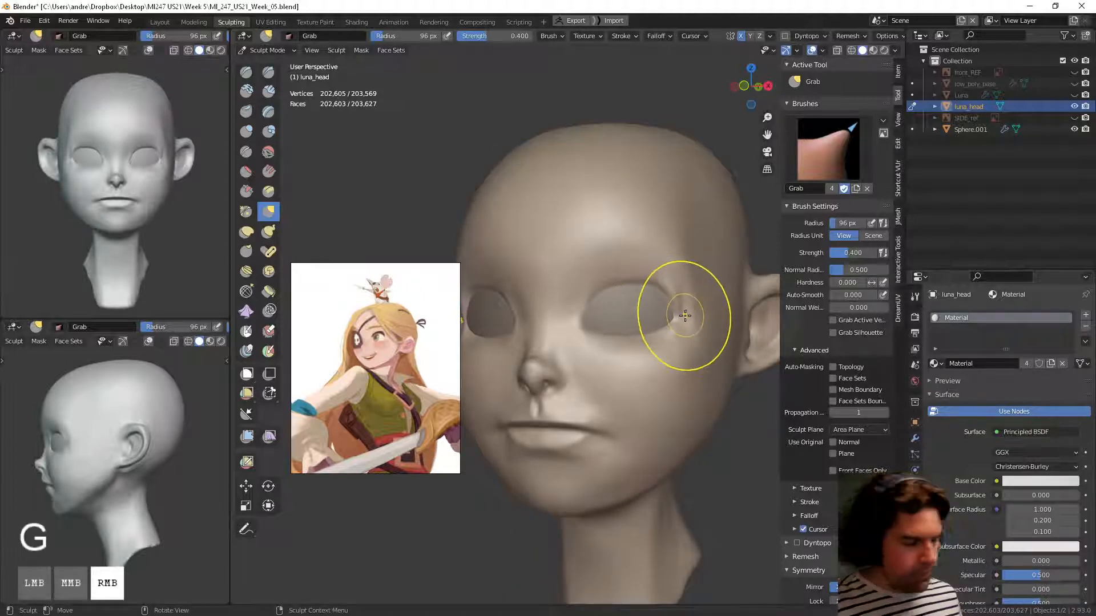
key(f)
click(683, 317)
middle_drag(683, 317, 697, 269)
middle_drag(684, 314, 734, 352)
drag(617, 290, 645, 320)
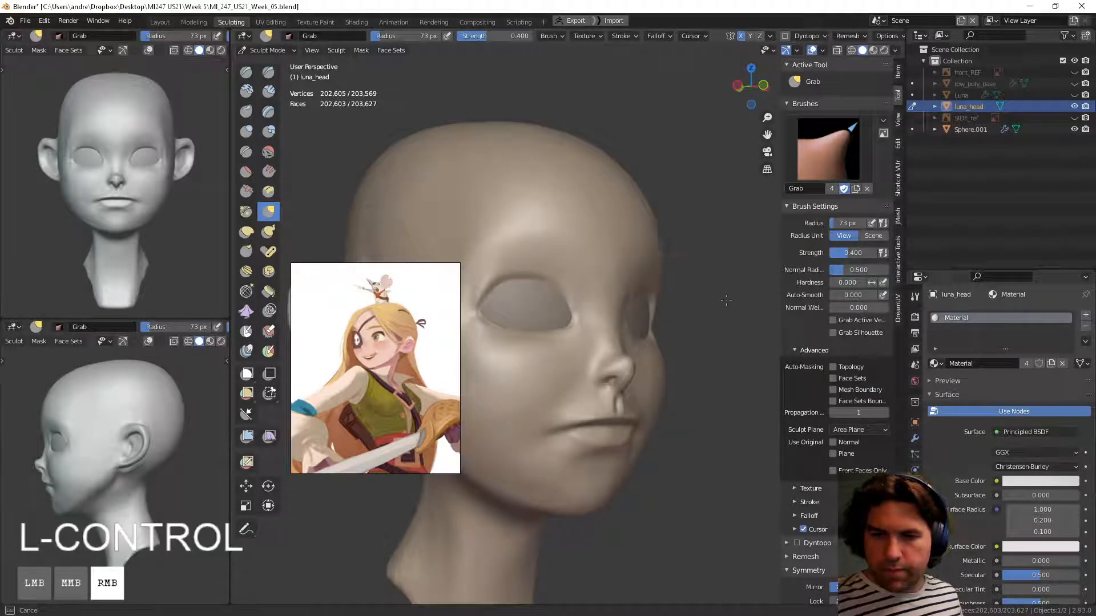
Step: Adjust the nose with the Grab brush at a 62 px radius and smooth the area between nose and upper lip
middle_drag(692, 446, 538, 435)
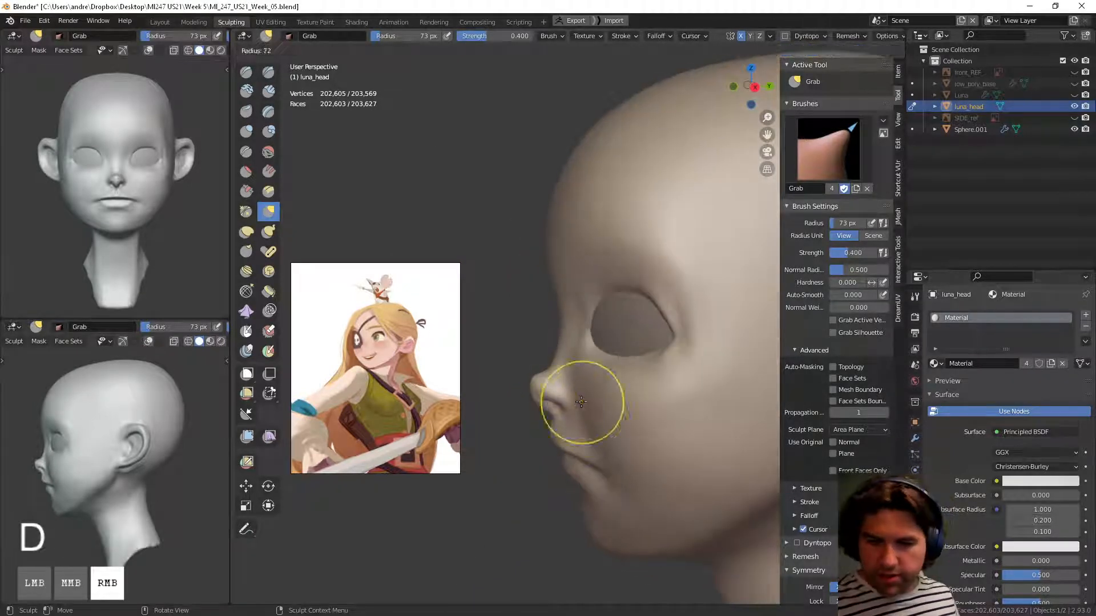
key(f)
click(546, 370)
drag(547, 370, 547, 373)
mouse_move(547, 373)
middle_down()
mouse_move(597, 355)
mouse_move(643, 370)
mouse_move(618, 383)
mouse_move(618, 293)
middle_up()
mouse_move(619, 380)
ctrl+middle_down()
mouse_move(600, 428)
mouse_move(586, 390)
ctrl+middle_up()
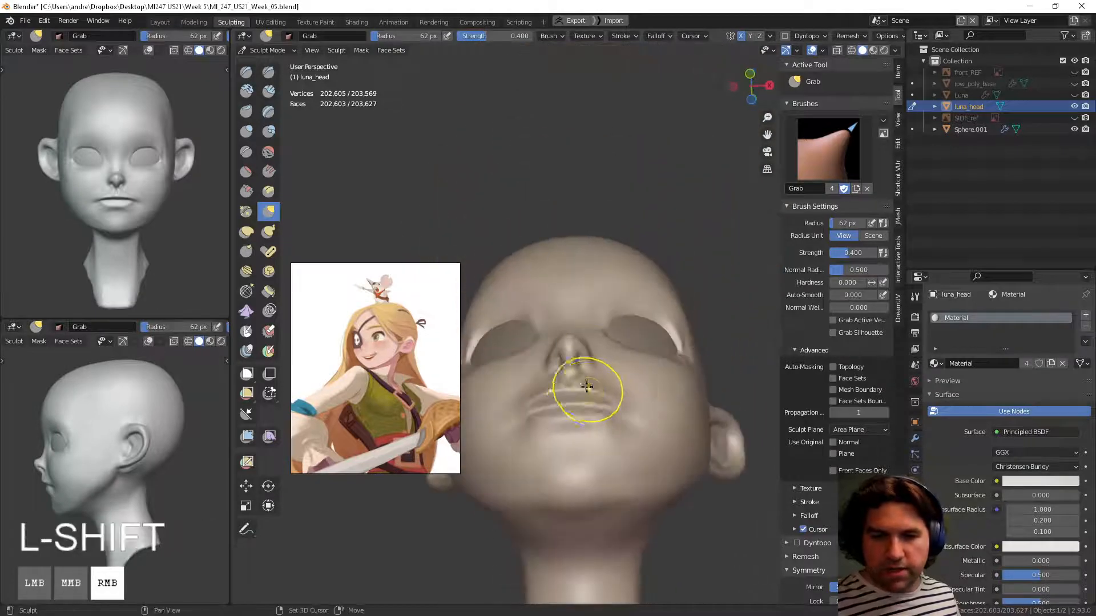
shift+drag(585, 389, 592, 385)
mouse_move(614, 368)
ctrl+middle_down()
mouse_move(636, 318)
mouse_move(616, 398)
ctrl+middle_up()
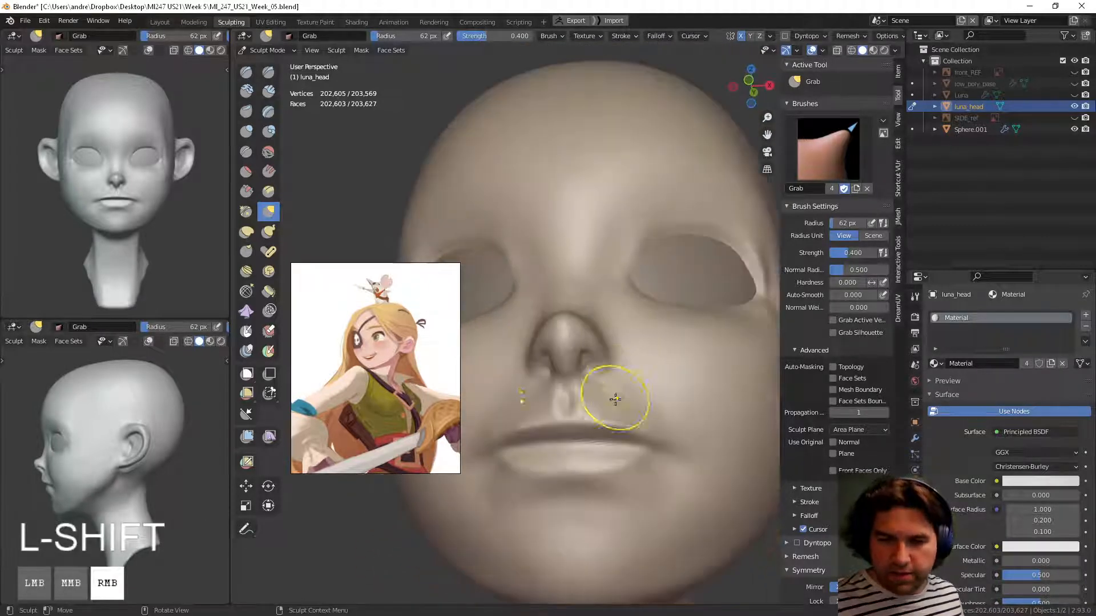
Step: Define the philtrum edges below the nose with the Draw Sharp brush inverted at a 30 px radius
click(269, 72)
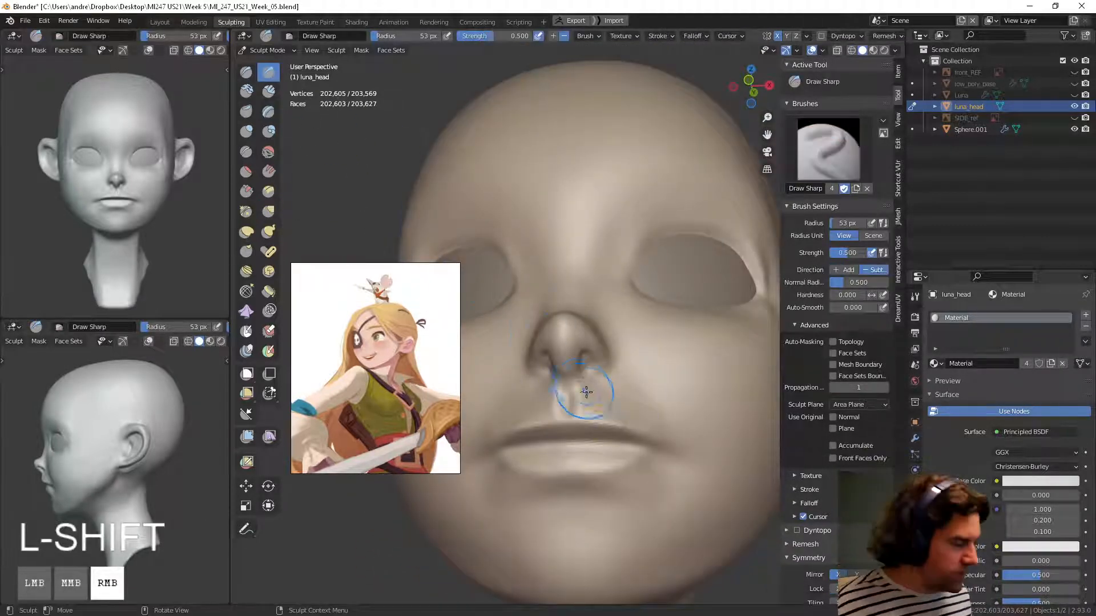
key(f)
click(608, 394)
mouse_move(607, 395)
middle_down()
mouse_move(605, 408)
mouse_move(604, 398)
middle_up()
ctrl+drag(570, 394, 578, 407)
ctrl+drag(583, 404, 606, 405)
Step: Sharpen the borders of the upper and lower lips with inverted Draw Sharp strokes
ctrl+drag(570, 439, 619, 438)
middle_drag(620, 437, 596, 453)
ctrl+drag(588, 444, 661, 457)
middle_drag(658, 458, 604, 466)
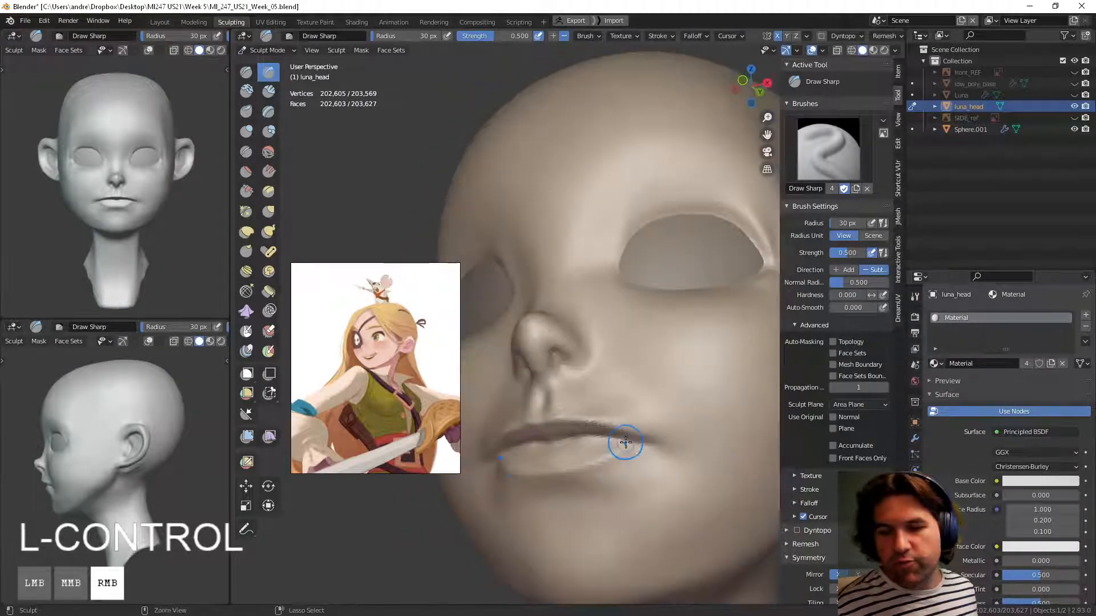
mouse_move(567, 465)
ctrl+mouse_down()
mouse_move(624, 450)
mouse_move(579, 485)
mouse_move(621, 496)
ctrl+mouse_up()
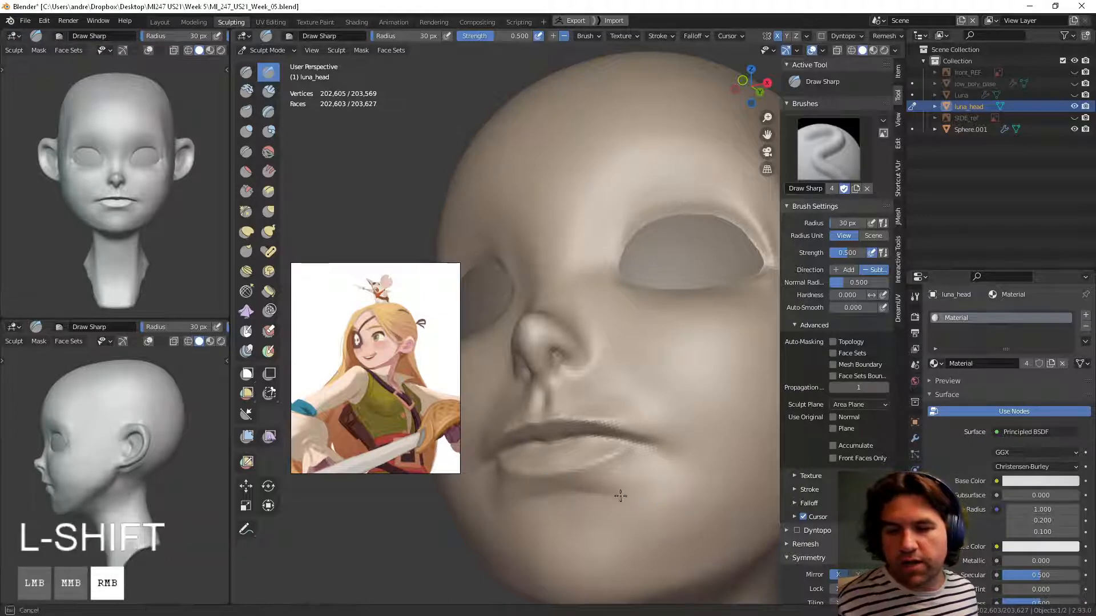
Step: Carve a crease at the mouth corner with the Draw Sharp brush and smooth its edges
drag(673, 456, 666, 457)
middle_drag(692, 443, 722, 482)
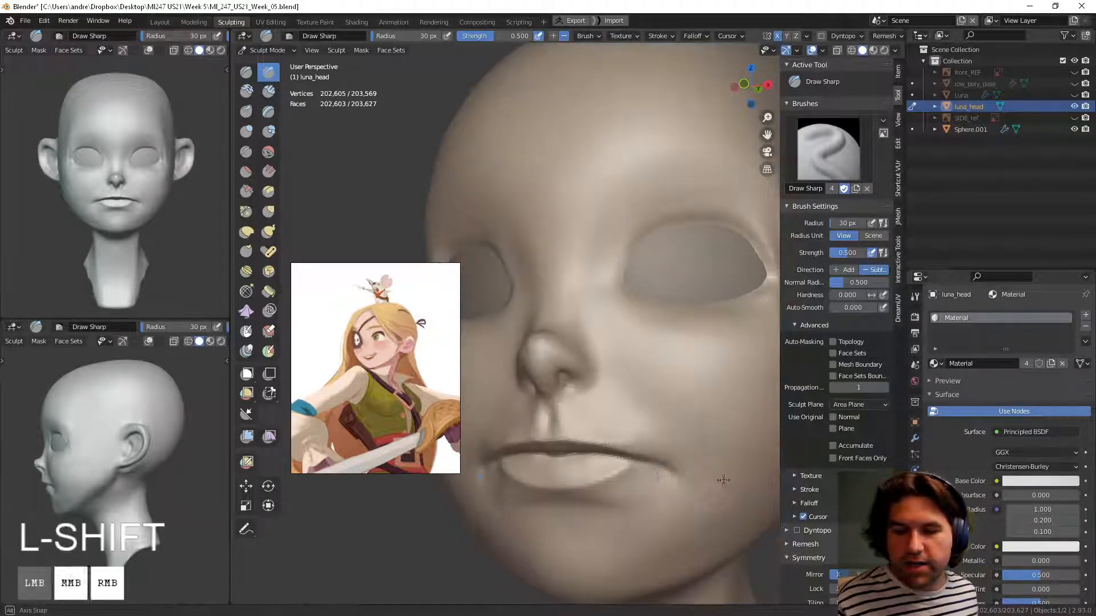
drag(676, 487, 669, 470)
mouse_move(669, 470)
middle_down()
mouse_move(693, 471)
mouse_move(680, 496)
middle_up()
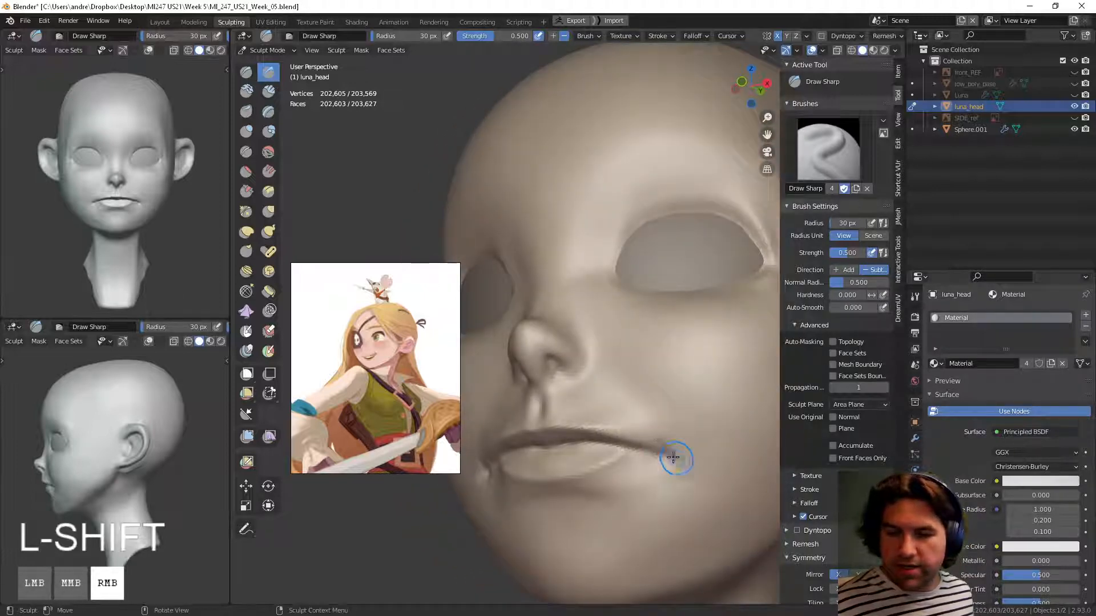
shift+drag(669, 455, 668, 456)
middle_drag(668, 456, 664, 469)
shift+drag(665, 469, 673, 473)
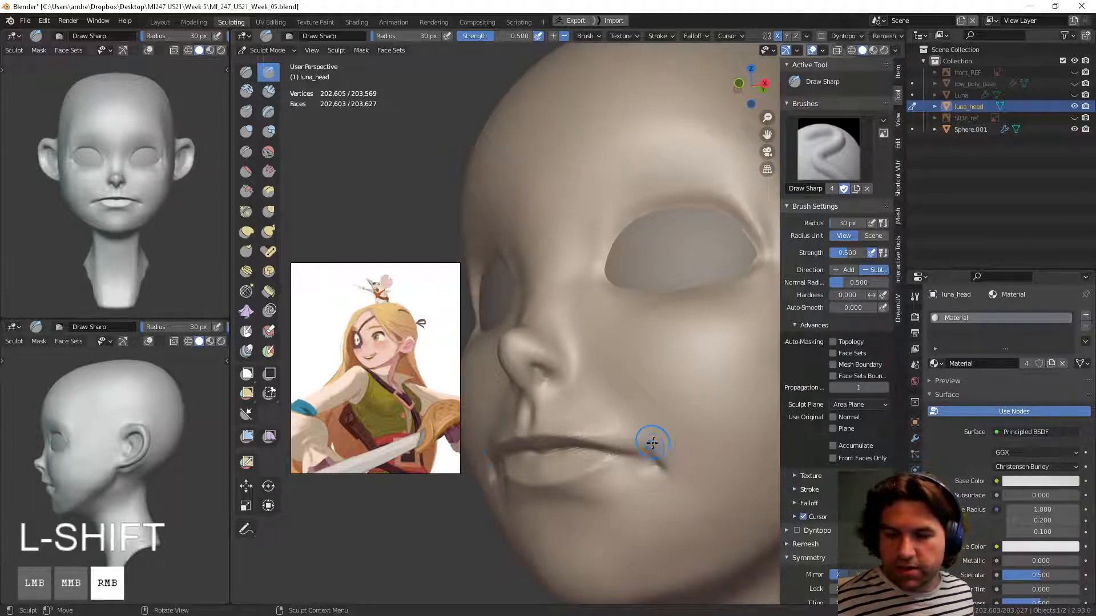
Step: Set the Clay Strips radius to 52 px and soften the cheek area around the mouth corner
ctrl+middle_drag(658, 444, 582, 525)
mouse_move(674, 503)
middle_down()
mouse_move(700, 460)
mouse_move(685, 493)
middle_up()
middle_drag(685, 494, 631, 354)
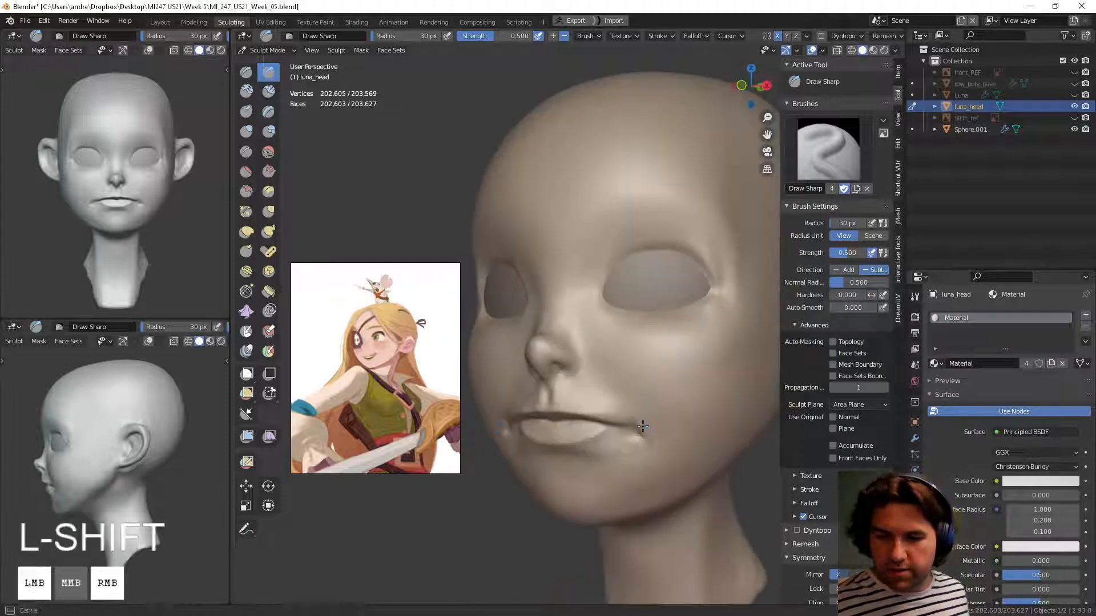
click(268, 91)
key(f)
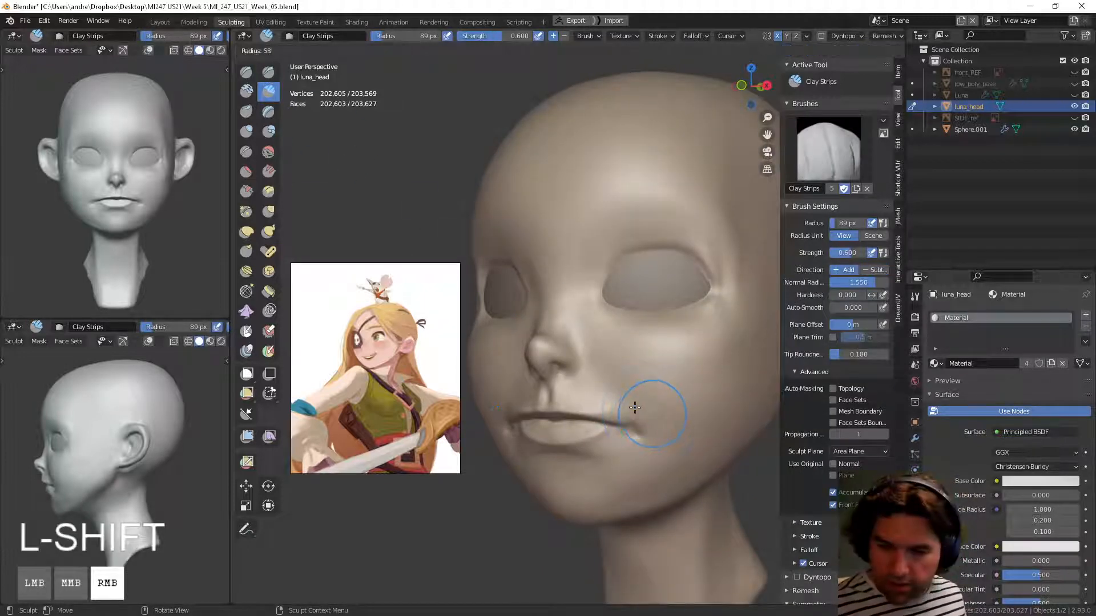
click(644, 415)
middle_drag(651, 418, 637, 390)
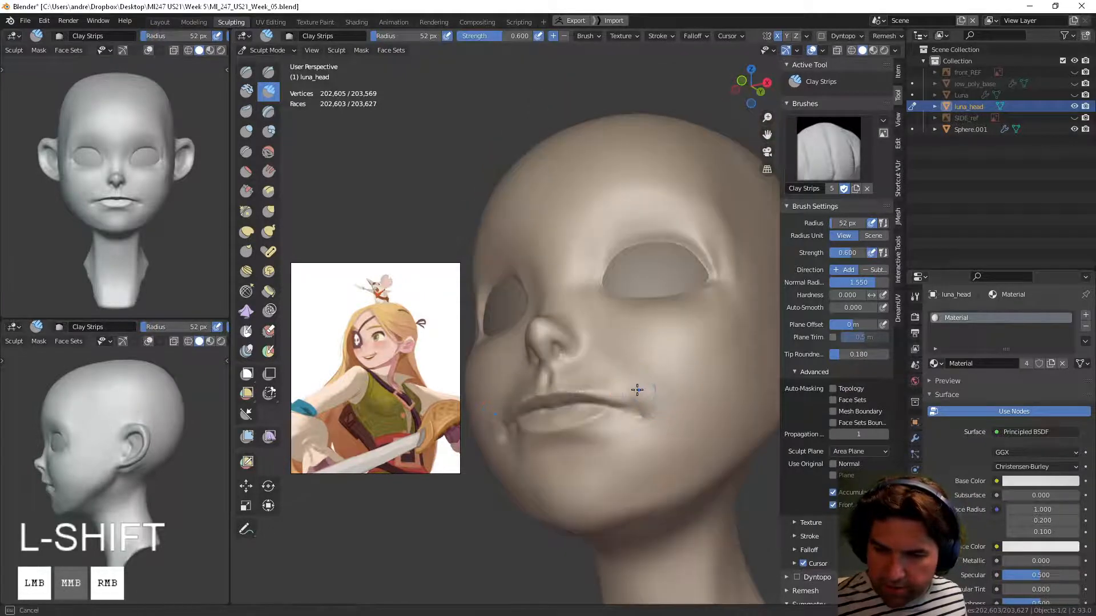
mouse_move(657, 417)
shift+mouse_down()
mouse_move(641, 386)
mouse_move(656, 388)
shift+mouse_up()
ctrl+middle_drag(669, 414, 600, 448)
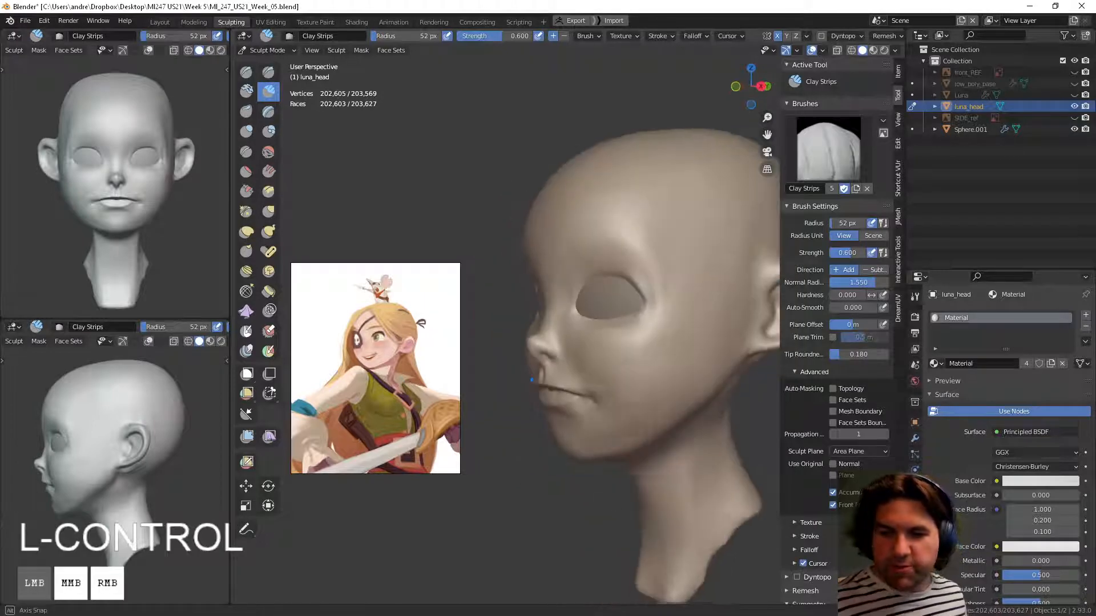
Step: Build up the neck muscle running from behind the ear to the base of the neck with Clay Strips
mouse_move(531, 380)
middle_down()
mouse_move(631, 403)
mouse_move(658, 362)
mouse_move(701, 372)
mouse_move(588, 367)
mouse_move(575, 441)
mouse_move(609, 404)
mouse_move(631, 342)
mouse_move(674, 343)
mouse_move(667, 434)
middle_up()
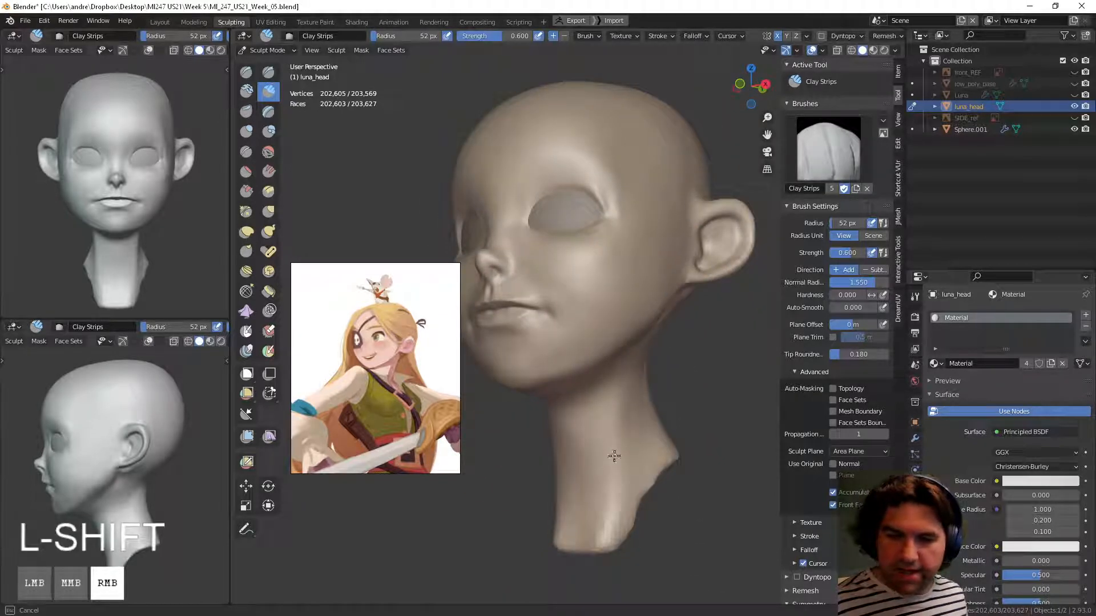
shift+middle_drag(614, 456, 630, 324)
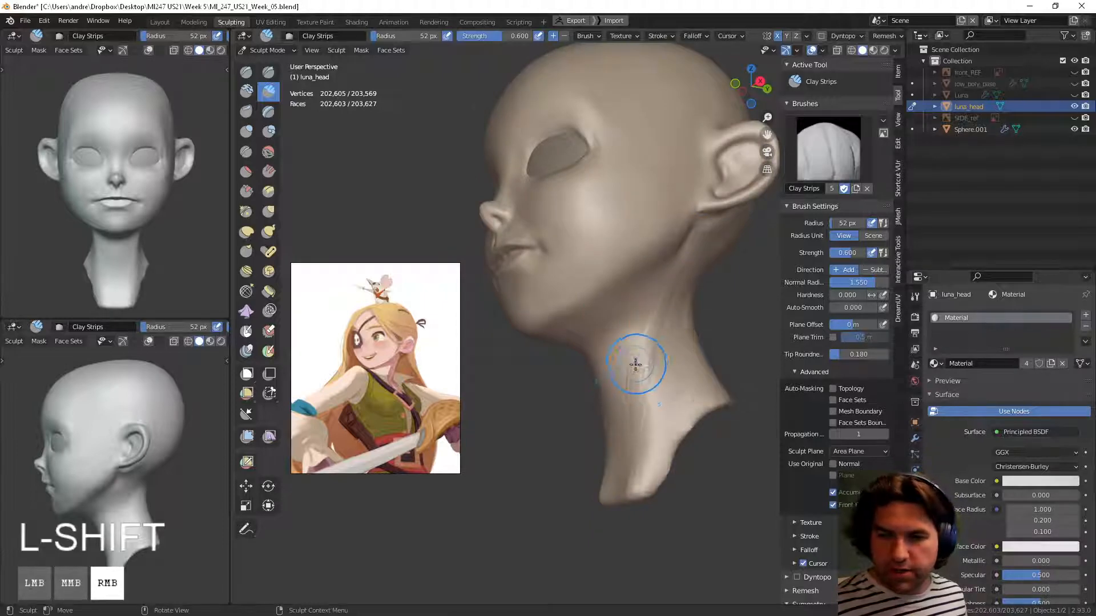
middle_drag(635, 364, 642, 316)
middle_drag(653, 386, 652, 296)
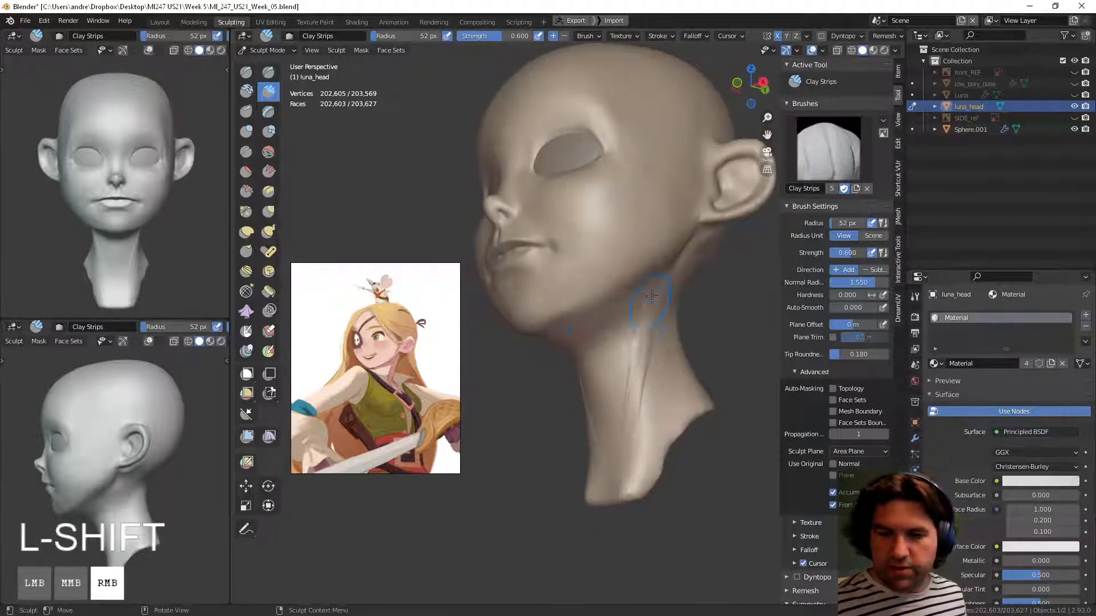
middle_drag(633, 404, 643, 310)
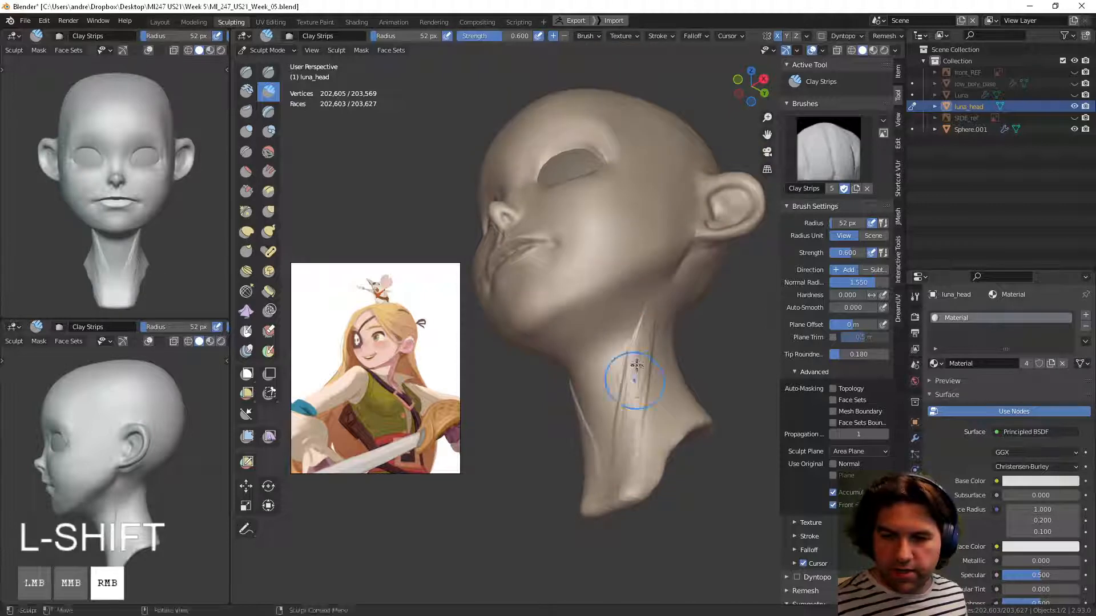
middle_drag(639, 411, 661, 289)
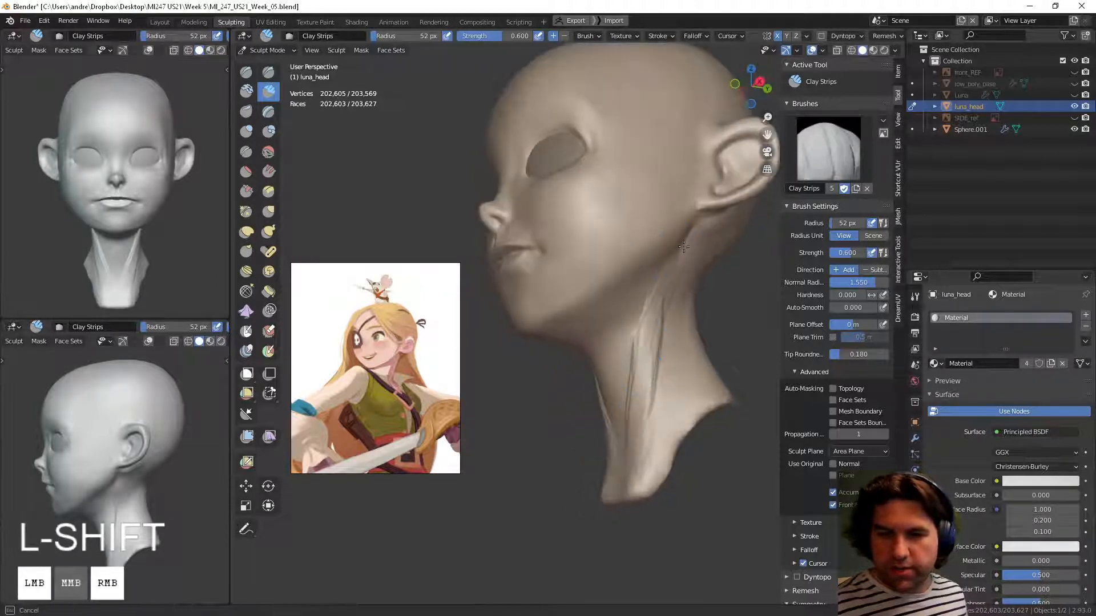
middle_drag(650, 399, 668, 302)
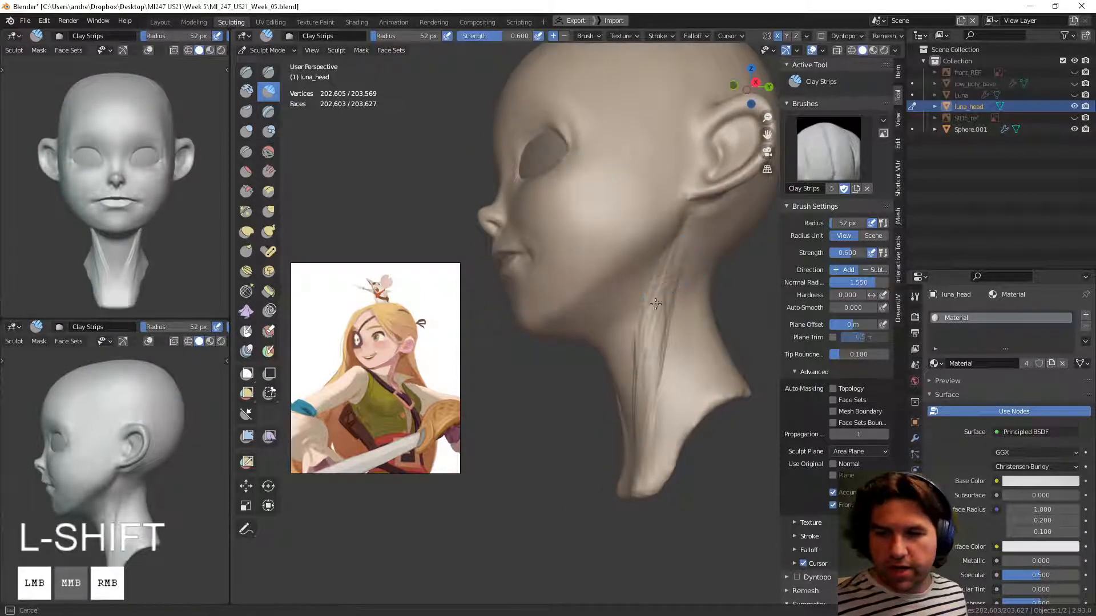
middle_drag(633, 398, 632, 411)
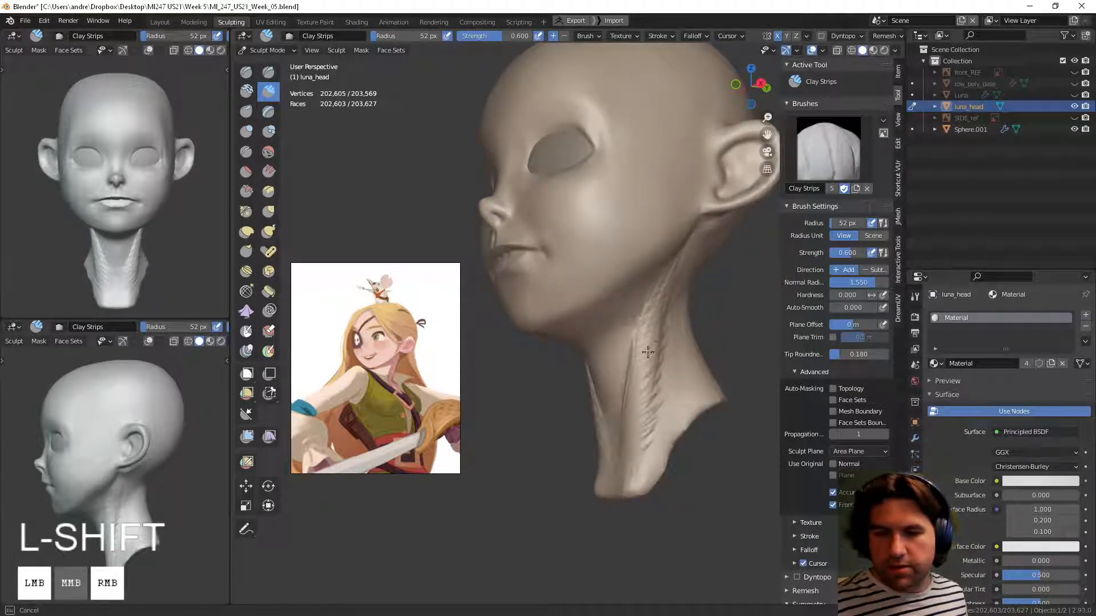
Step: Smooth the neck muscle from the base up to the ear at an 81 px brush radius
middle_drag(647, 352, 620, 405)
key(f)
click(649, 401)
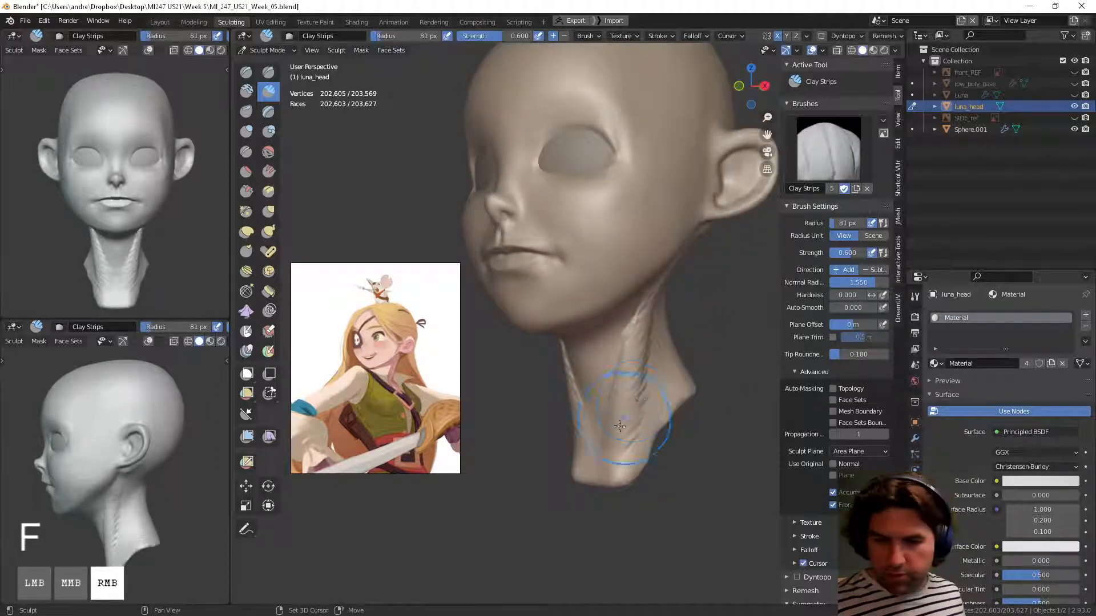
mouse_move(628, 397)
shift+mouse_down()
mouse_move(616, 421)
mouse_move(623, 412)
shift+mouse_up()
middle_drag(640, 398, 636, 338)
shift+drag(640, 321, 632, 369)
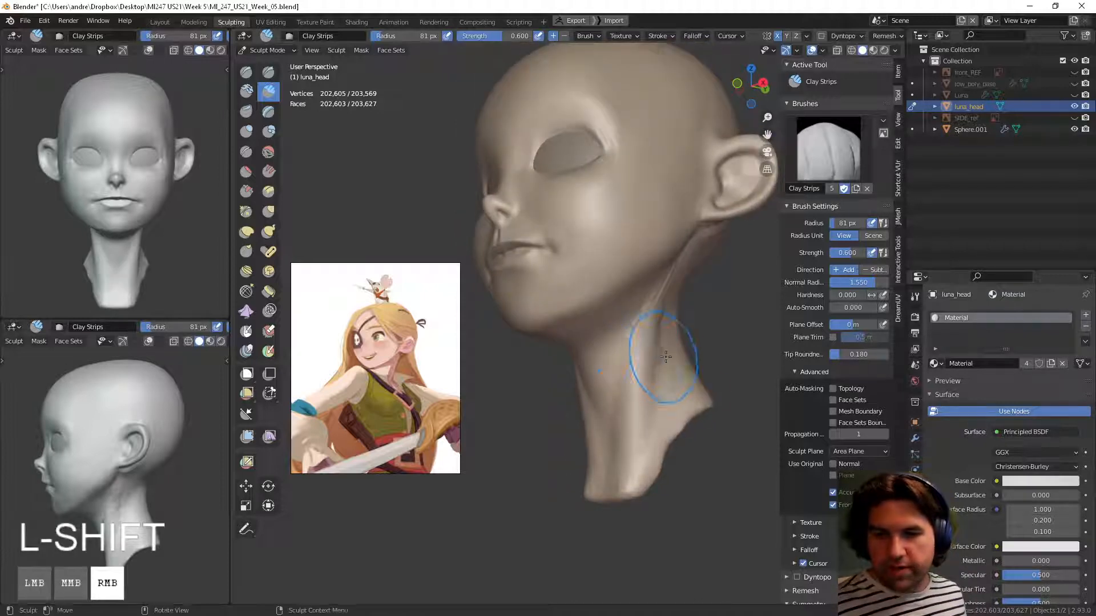
middle_drag(635, 367, 662, 294)
shift+drag(675, 267, 701, 218)
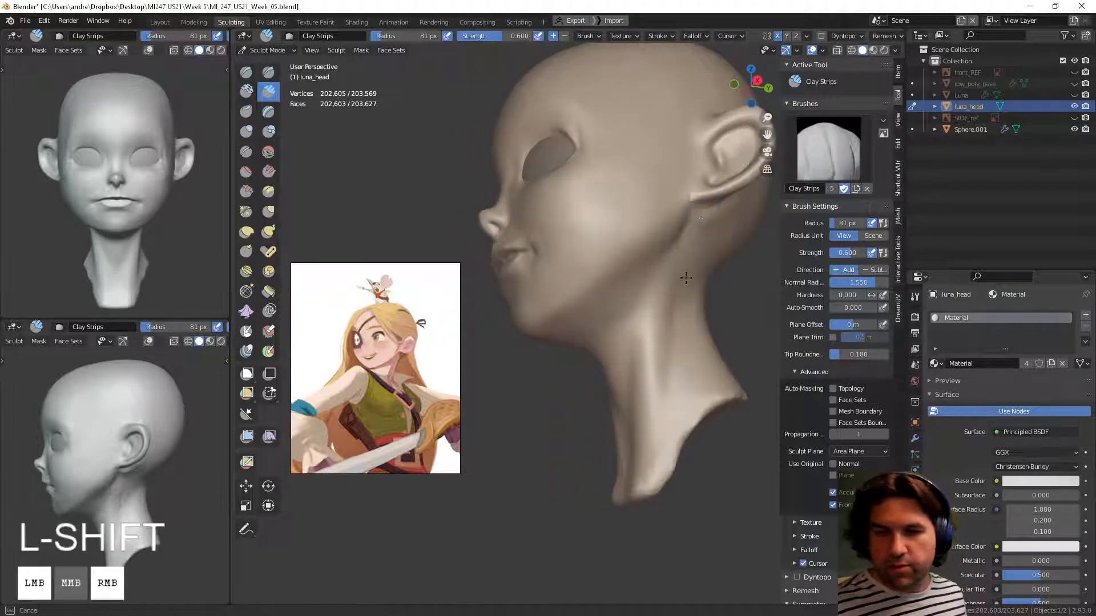
shift+drag(659, 375, 646, 328)
Step: Build up the outer eye corner and temple area with Clay Strips at a 58 px radius, and smooth the result
mouse_move(650, 342)
middle_down()
mouse_move(716, 379)
mouse_move(657, 468)
mouse_move(641, 458)
mouse_move(650, 389)
middle_up()
ctrl+middle_drag(650, 446, 618, 384)
shift+middle_drag(551, 377, 599, 361)
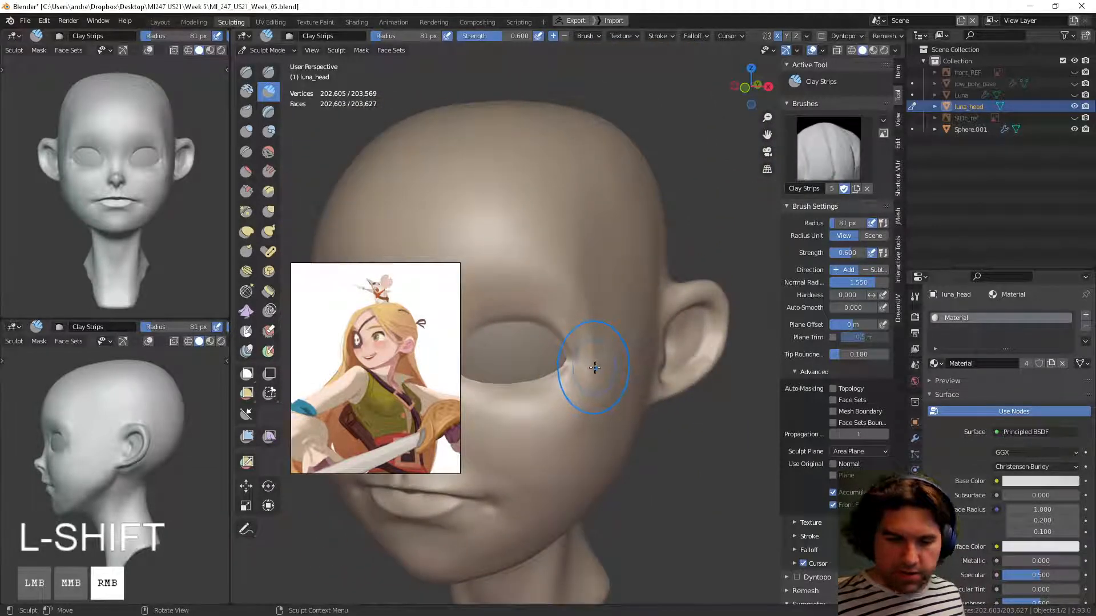
key(f)
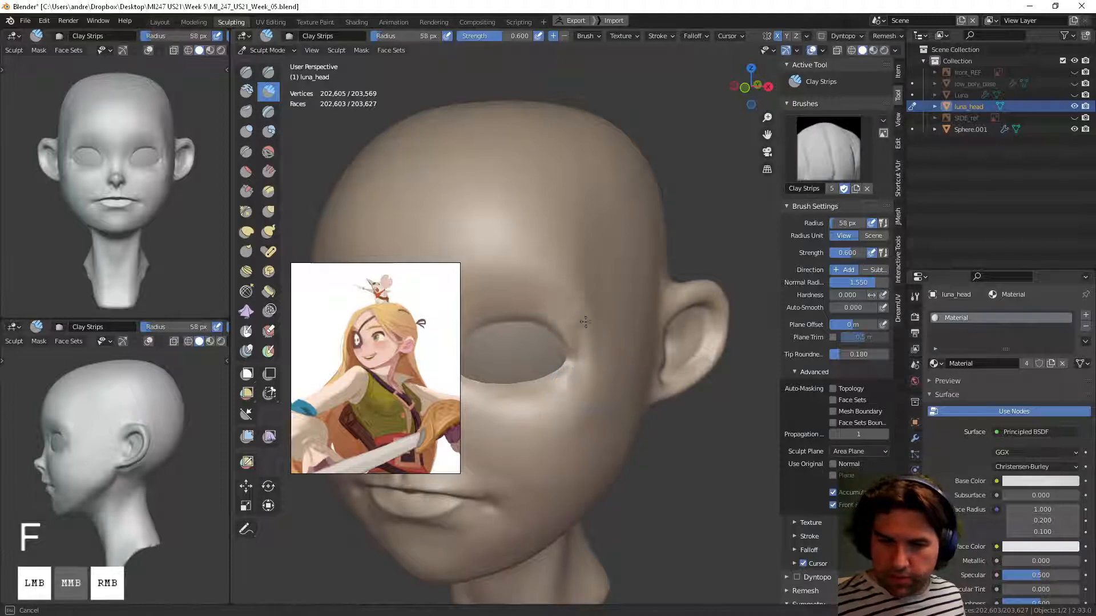
drag(587, 339, 578, 359)
middle_drag(581, 356, 599, 348)
drag(591, 291, 617, 312)
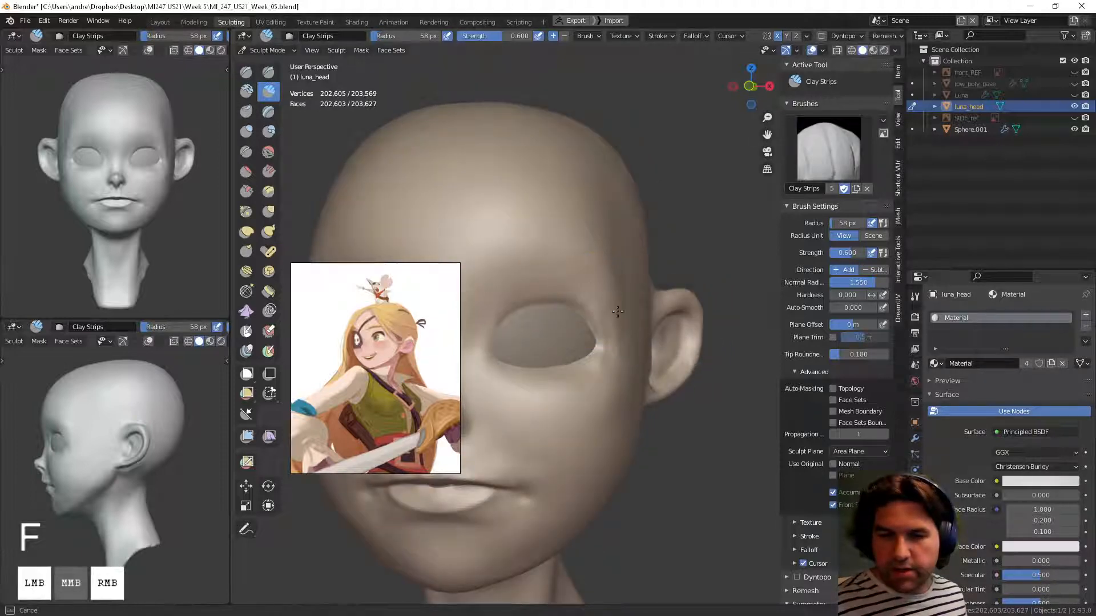
middle_drag(618, 341, 587, 416)
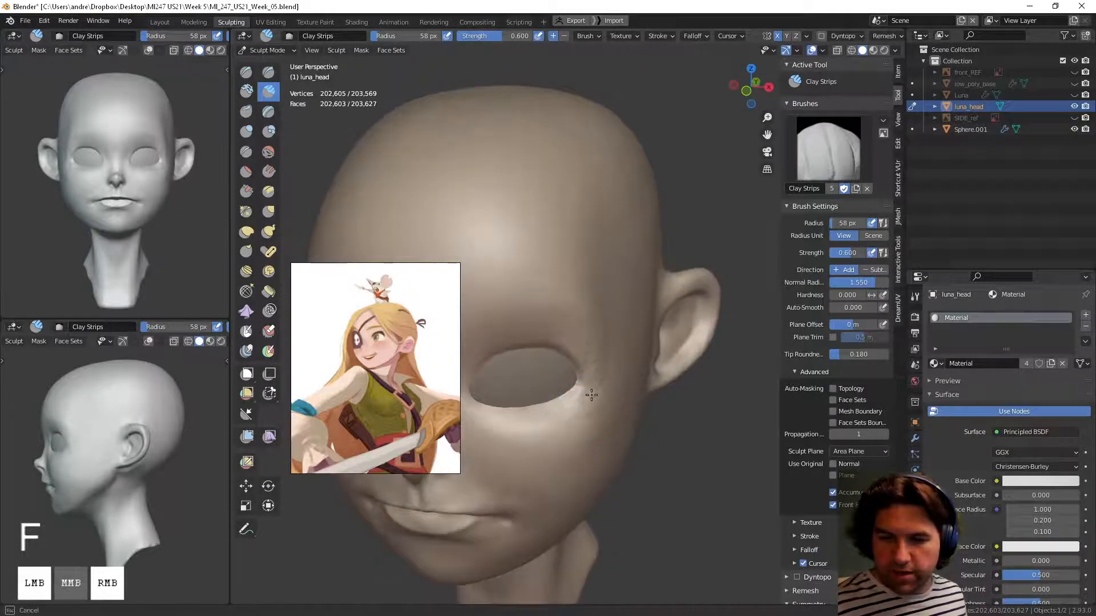
key(shift)
shift+drag(585, 337, 588, 344)
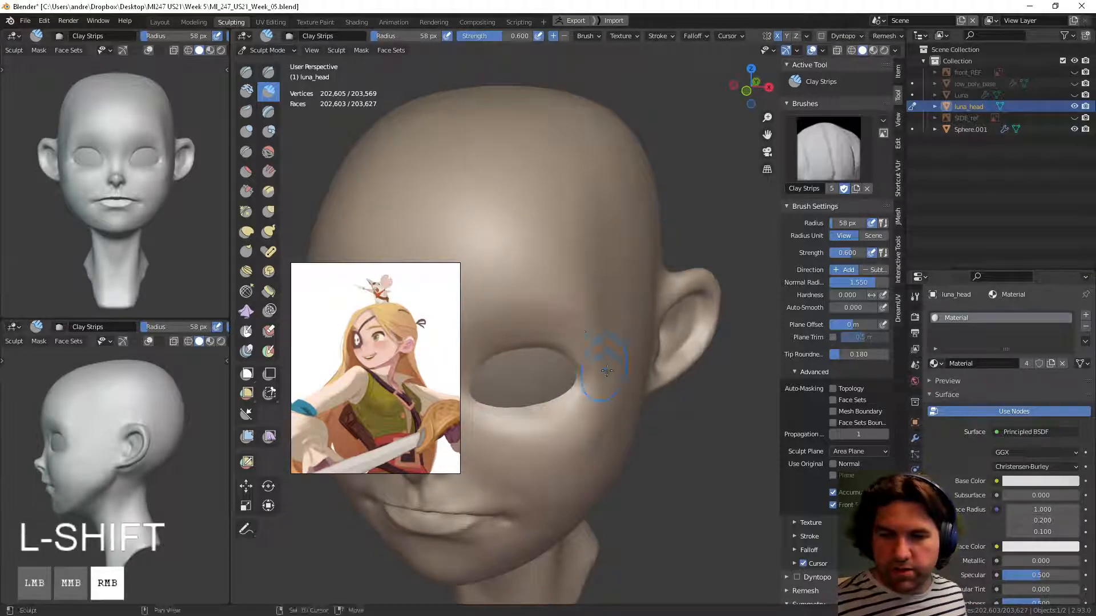
Step: Review the head and reposition the reference board to show the long-haired character's face in profile
mouse_move(598, 368)
ctrl+middle_down()
mouse_move(604, 448)
mouse_move(671, 460)
ctrl+middle_up()
mouse_move(670, 459)
ctrl+middle_down()
mouse_move(671, 504)
mouse_move(654, 480)
mouse_move(642, 404)
ctrl+middle_up()
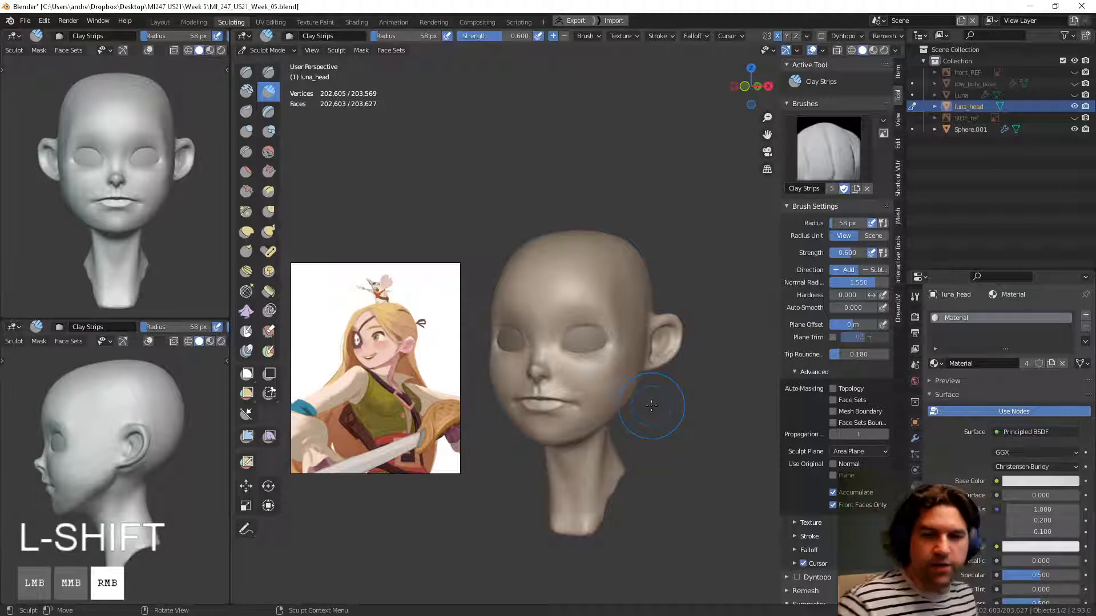
middle_drag(648, 406, 596, 404)
ctrl+middle_drag(597, 403, 573, 418)
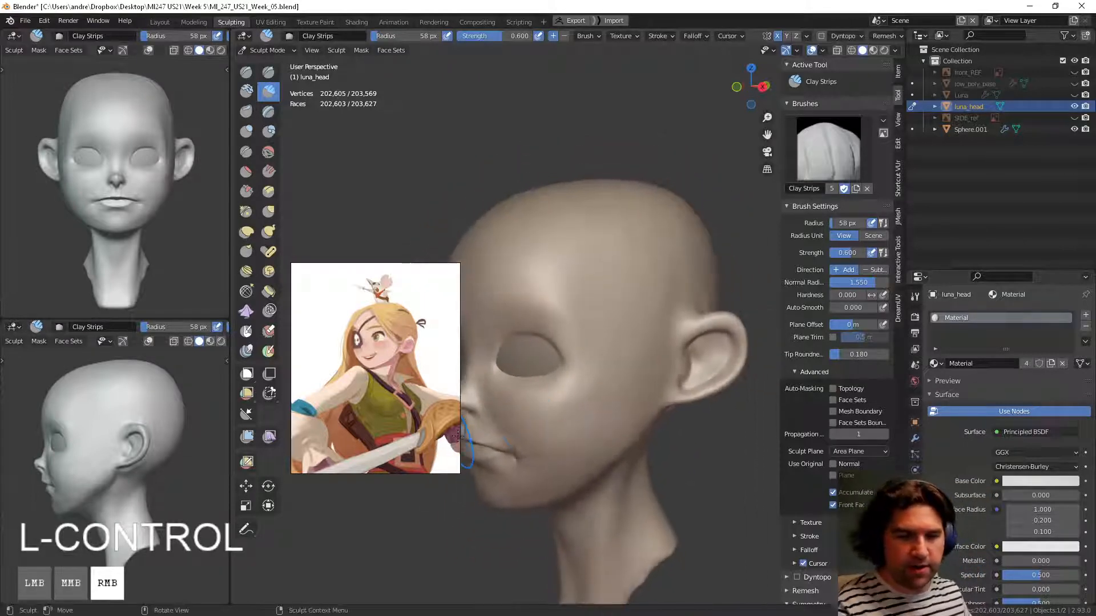
right_drag(371, 367, 394, 367)
right_click(334, 354)
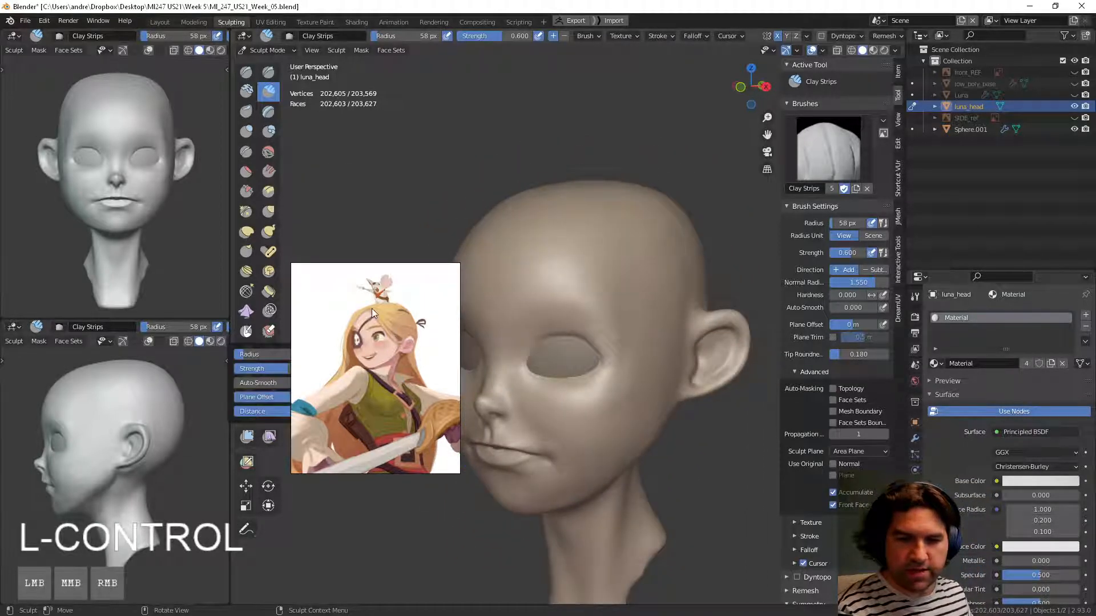
middle_drag(372, 309, 417, 339)
middle_drag(348, 348, 440, 351)
middle_drag(365, 357, 429, 361)
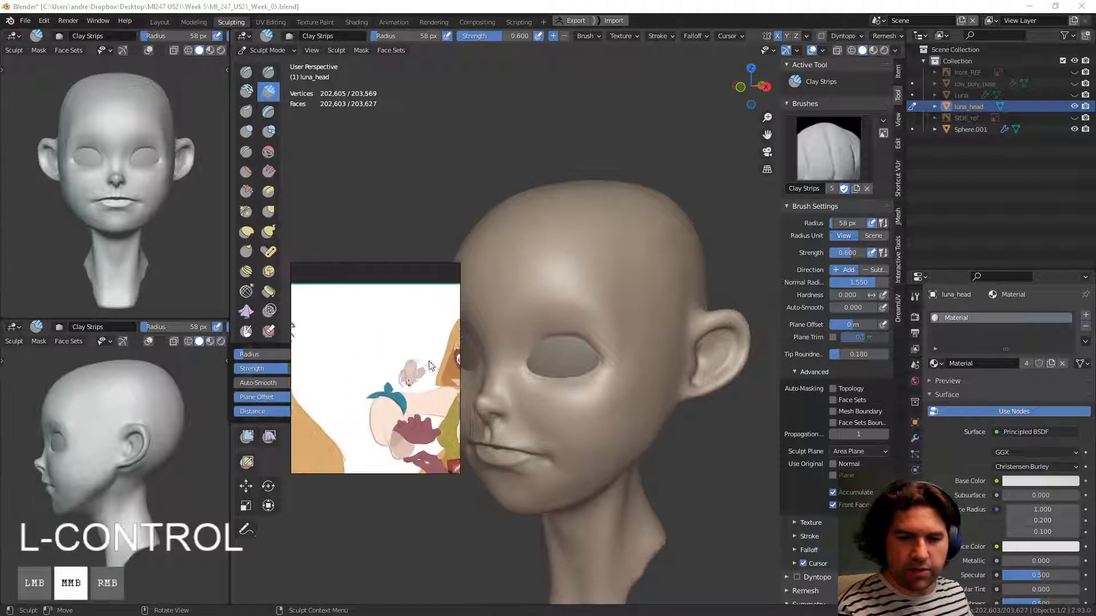
scroll(370, 399, down, 5)
scroll(388, 344, up, 4)
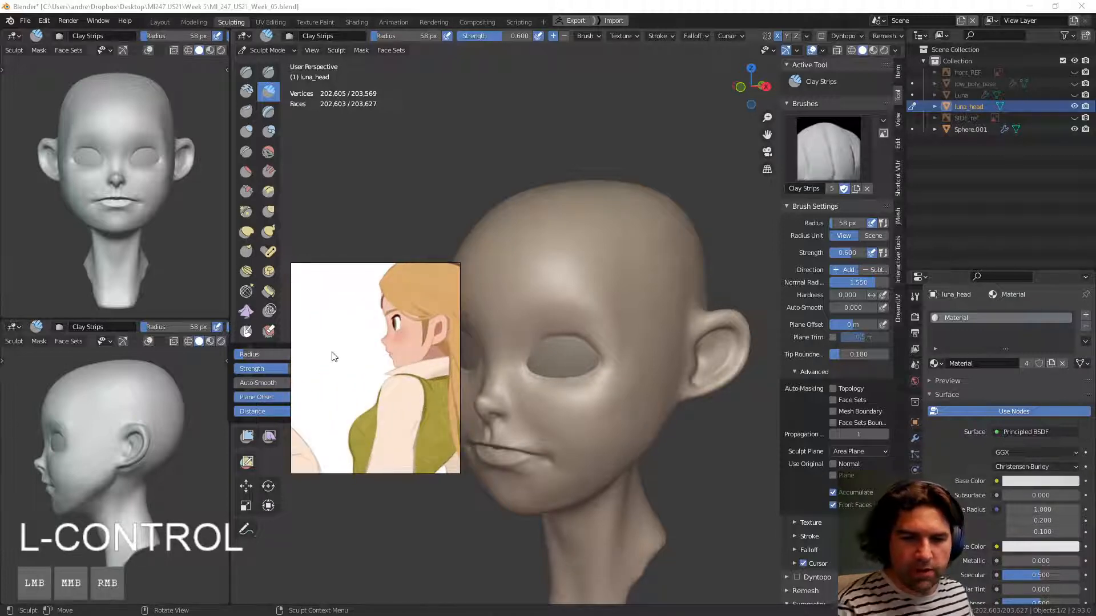
Step: Set the Clay Strips radius to 111 px and smooth and refine the brow area above the nose
mouse_move(513, 399)
middle_down()
mouse_move(545, 460)
mouse_move(533, 489)
mouse_move(596, 549)
middle_up()
key(f)
click(563, 489)
shift+drag(563, 371, 552, 354)
mouse_move(552, 355)
middle_down()
mouse_move(622, 303)
mouse_move(613, 314)
mouse_move(551, 285)
mouse_move(523, 244)
mouse_move(601, 240)
mouse_move(582, 302)
middle_up()
click(620, 306)
click(550, 280)
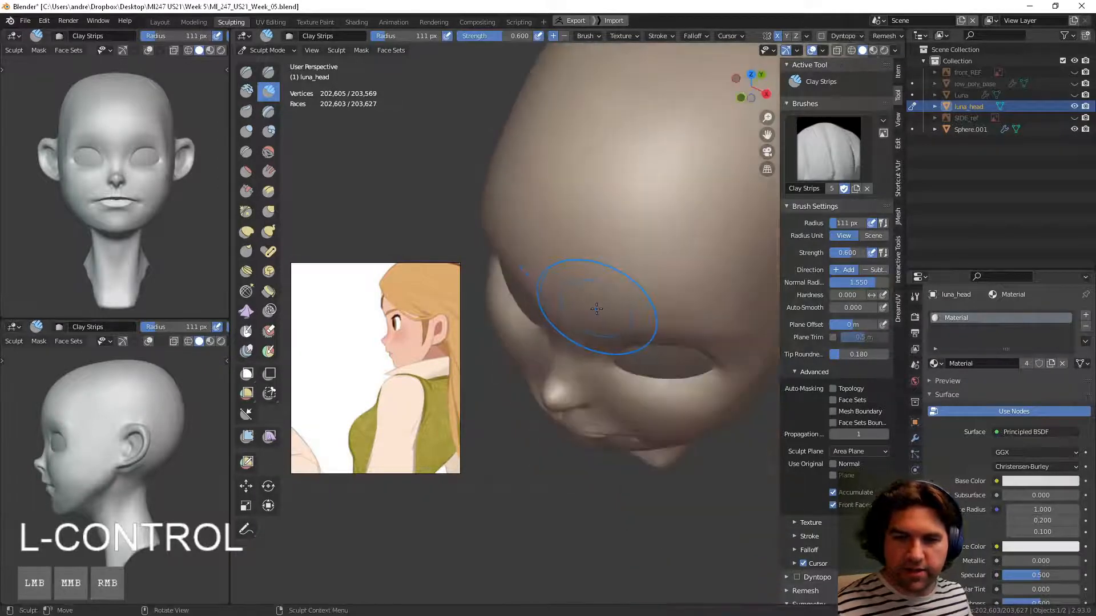
Step: Set the Clay Strips radius to 190 px and add volume to the forehead above the brow
key(f)
click(633, 318)
middle_drag(665, 317, 543, 196)
drag(543, 196, 537, 189)
middle_drag(537, 189, 586, 316)
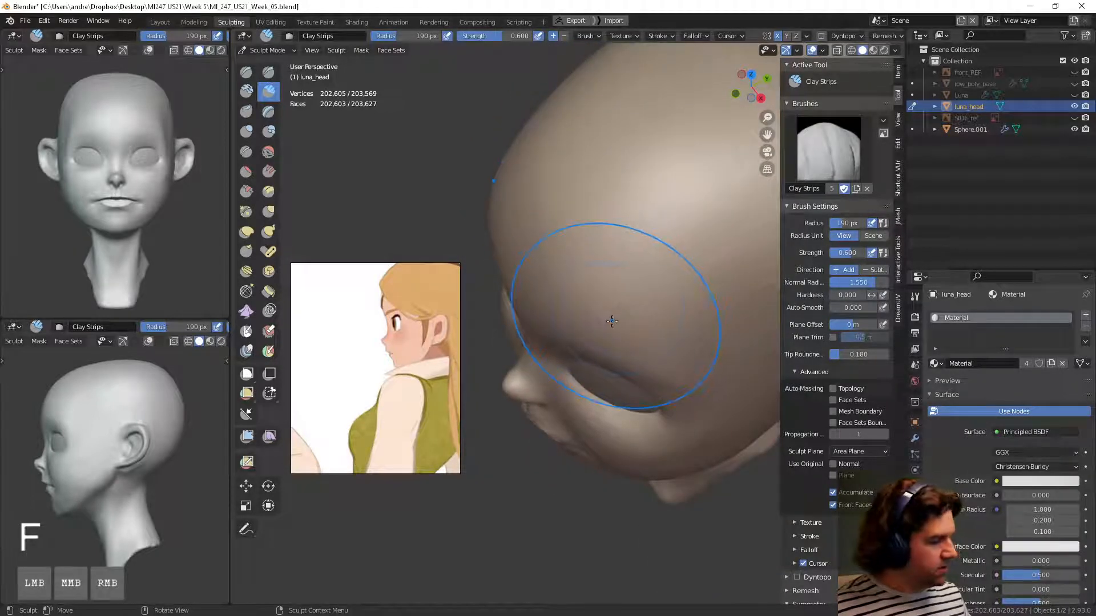
Step: Undo the last sculpt change and adjust the nose bridge with the Grab brush at a 76 px radius
key(g)
mouse_move(612, 325)
middle_down()
mouse_move(555, 328)
mouse_move(617, 299)
mouse_move(597, 274)
mouse_move(560, 284)
mouse_move(663, 311)
mouse_move(644, 329)
middle_up()
key(f)
click(588, 325)
key(ctrl+z)
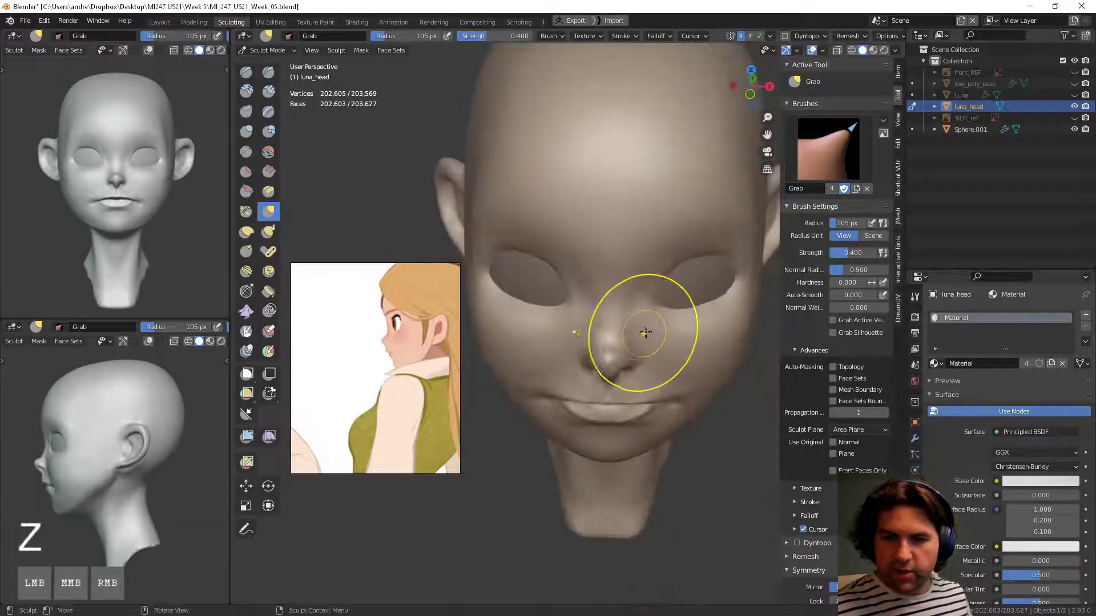
key(f)
click(626, 323)
drag(627, 320, 628, 316)
mouse_move(629, 280)
middle_down()
mouse_move(581, 242)
mouse_move(605, 263)
mouse_move(708, 291)
mouse_move(621, 306)
middle_up()
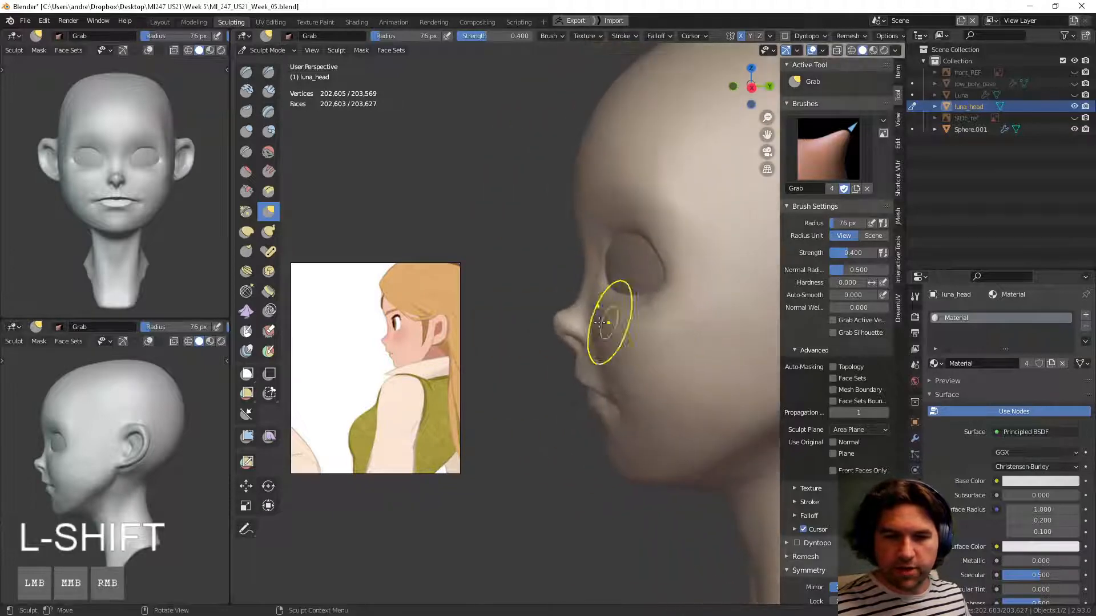
Step: Reshape the slope above the nose tip in profile with the Grab brush, adjusting its radius to fit the nose
key(f)
click(548, 354)
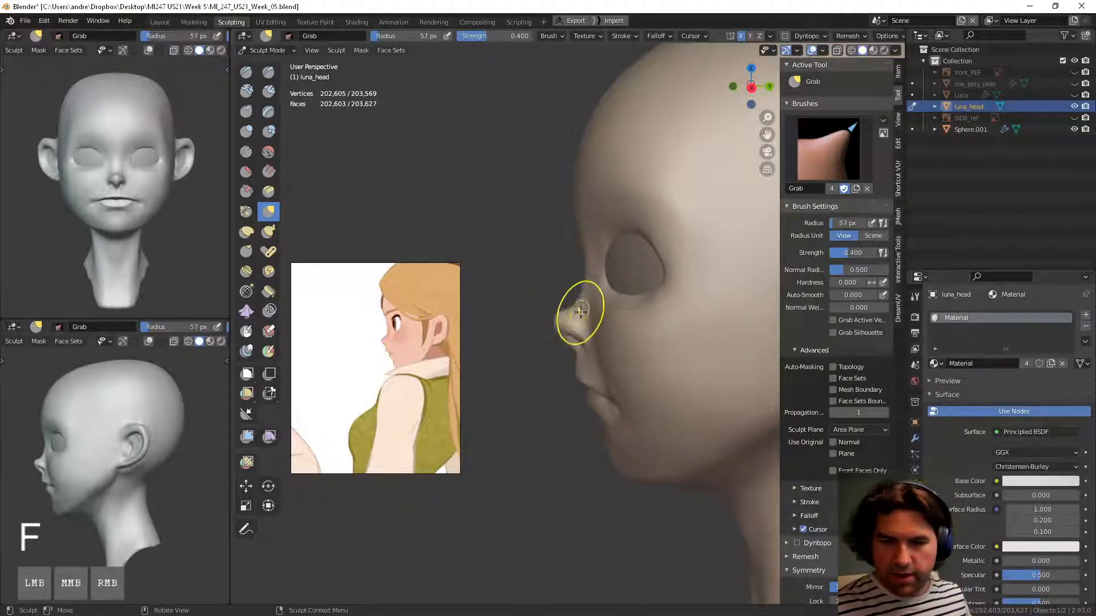
mouse_move(580, 314)
ctrl+middle_down()
mouse_move(592, 301)
mouse_move(566, 303)
ctrl+middle_up()
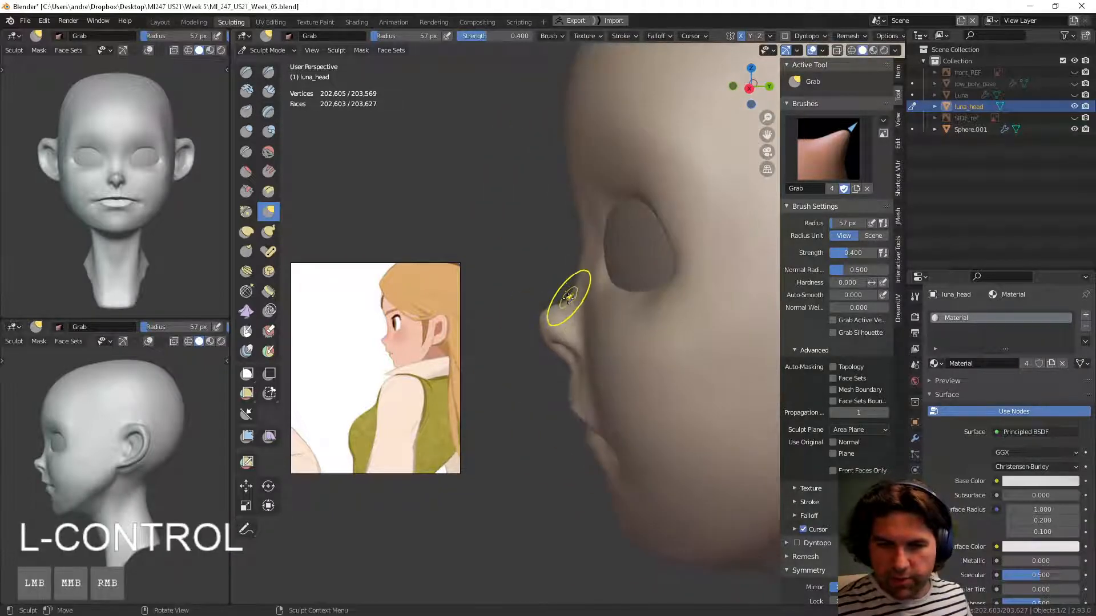
key(f)
key(f)
click(615, 305)
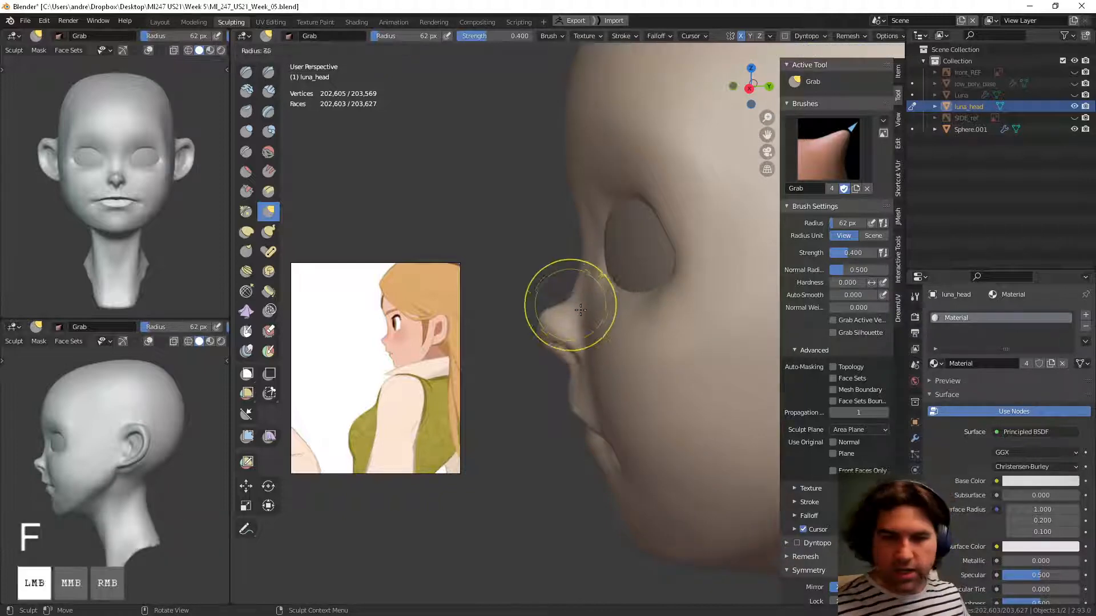
drag(571, 305, 564, 301)
Step: Set the Grab radius to 98 px and reshape the nose bridge between the eyes in profile
key(f)
click(623, 306)
ctrl+middle_drag(599, 306, 580, 270)
drag(580, 270, 576, 266)
middle_drag(576, 267, 578, 264)
drag(578, 266, 582, 274)
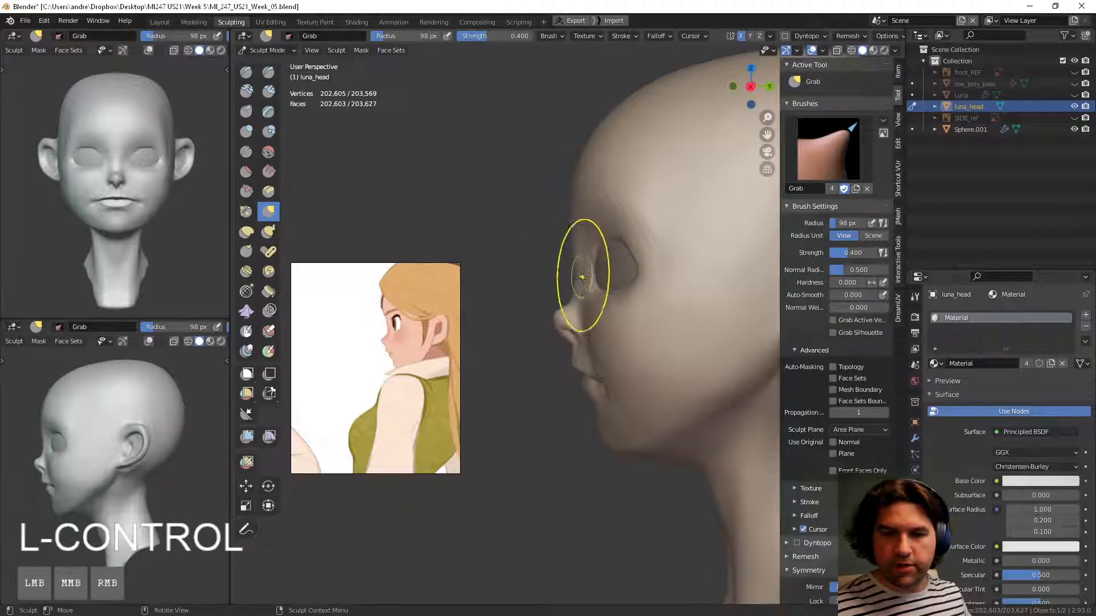
Step: Refine the nose profile with the Grab brush at an 82 px radius and set the radius to 100 px
mouse_move(582, 277)
ctrl+middle_down()
mouse_move(524, 498)
mouse_move(687, 472)
mouse_move(702, 453)
mouse_move(695, 385)
mouse_move(557, 325)
mouse_move(577, 285)
mouse_move(580, 355)
ctrl+middle_up()
key(f)
click(560, 336)
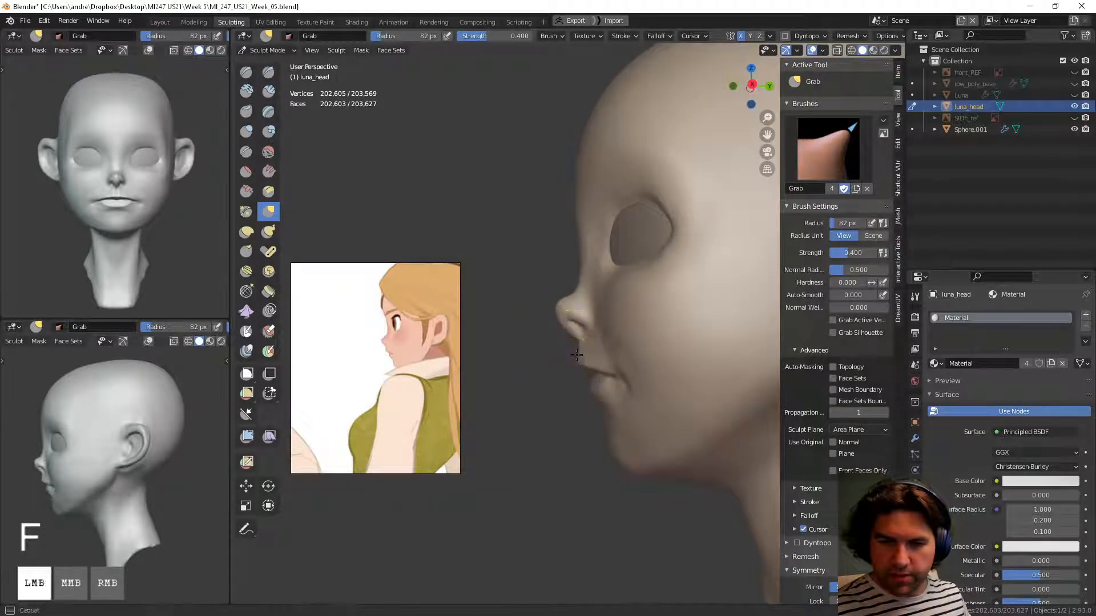
middle_drag(597, 400, 621, 451)
mouse_move(647, 317)
shift+middle_down()
mouse_move(560, 394)
mouse_move(496, 384)
shift+middle_up()
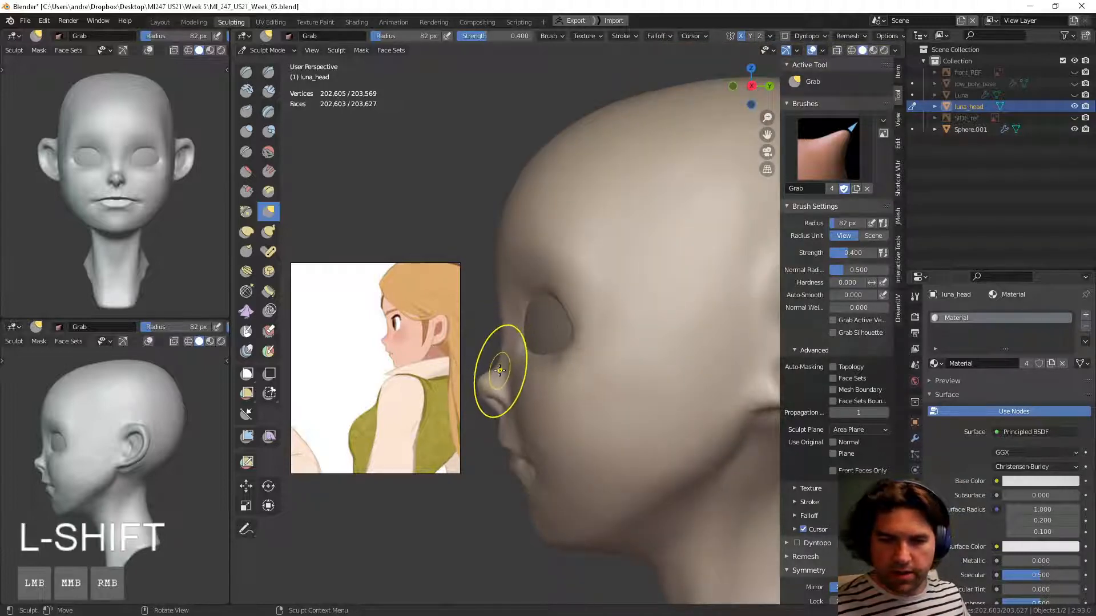
key(f)
click(491, 370)
mouse_move(499, 366)
shift+middle_down()
mouse_move(585, 338)
mouse_move(540, 353)
mouse_move(587, 342)
mouse_move(616, 367)
mouse_move(626, 352)
mouse_move(551, 308)
mouse_move(565, 471)
mouse_move(625, 474)
mouse_move(668, 471)
mouse_move(674, 368)
shift+middle_up()
key(f)
click(630, 360)
middle_drag(673, 368, 586, 404)
middle_drag(602, 345, 682, 323)
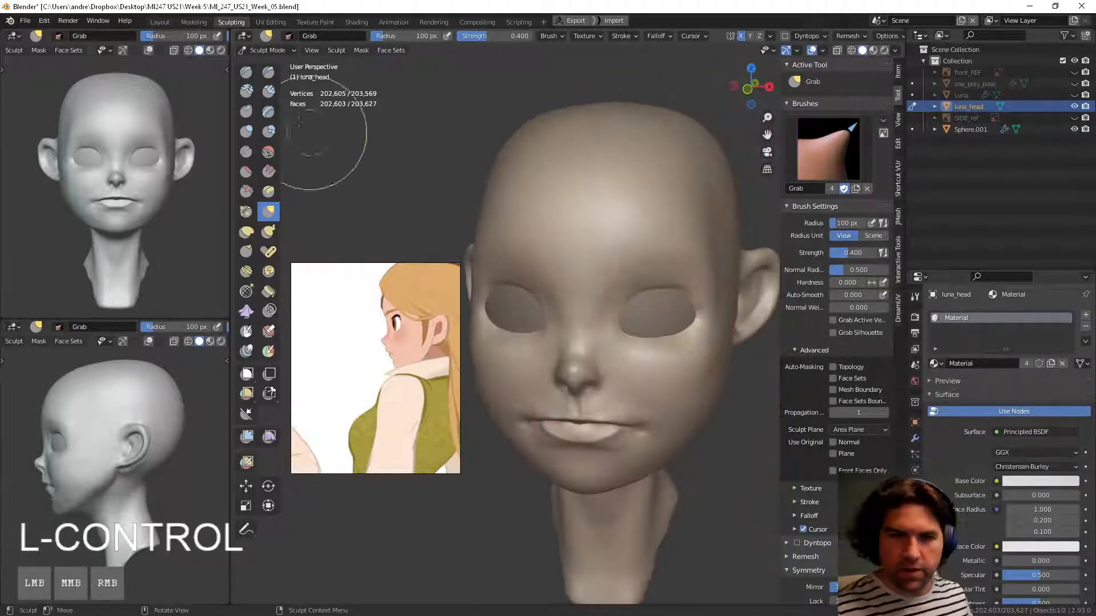
Step: Sharpen the upper eyelid edge and inner eye corner with the Draw Sharp brush at a 30 px radius
click(268, 72)
drag(615, 332, 642, 300)
middle_drag(653, 308, 621, 308)
drag(648, 315, 649, 318)
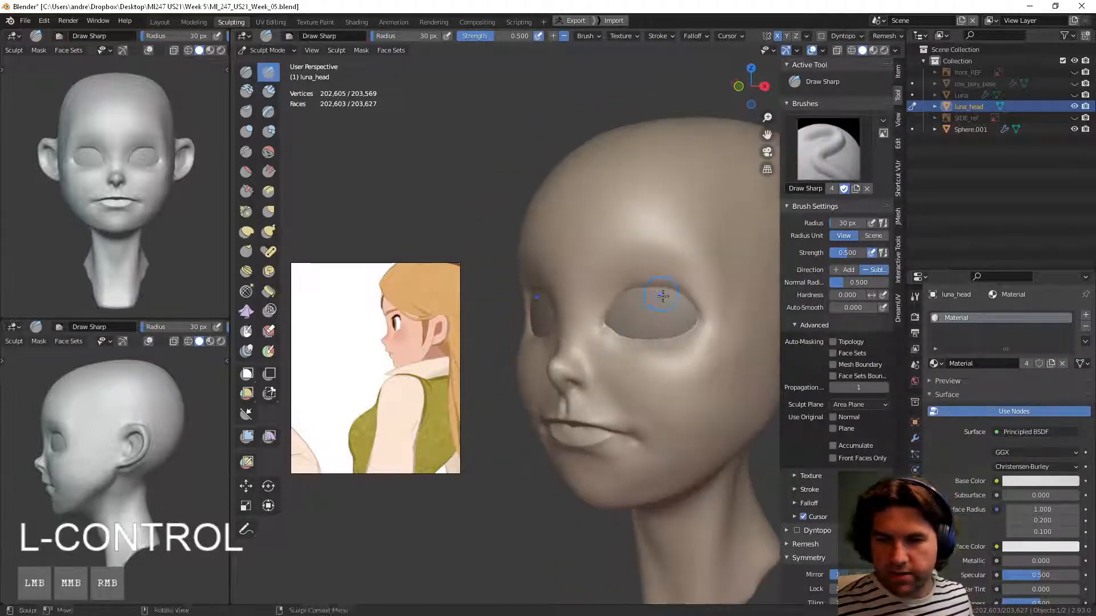
mouse_move(650, 318)
middle_down()
mouse_move(574, 330)
mouse_move(589, 304)
mouse_move(621, 349)
mouse_move(656, 371)
middle_up()
click(586, 348)
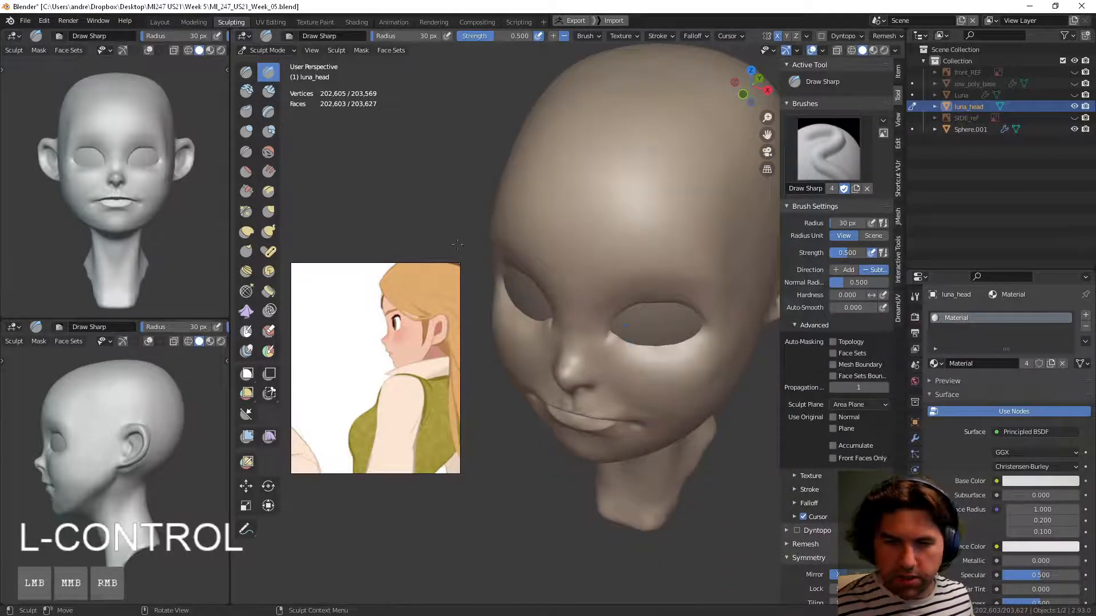
Step: Try the Scrape brush at a 49 px radius beside the inner eye corner
click(245, 178)
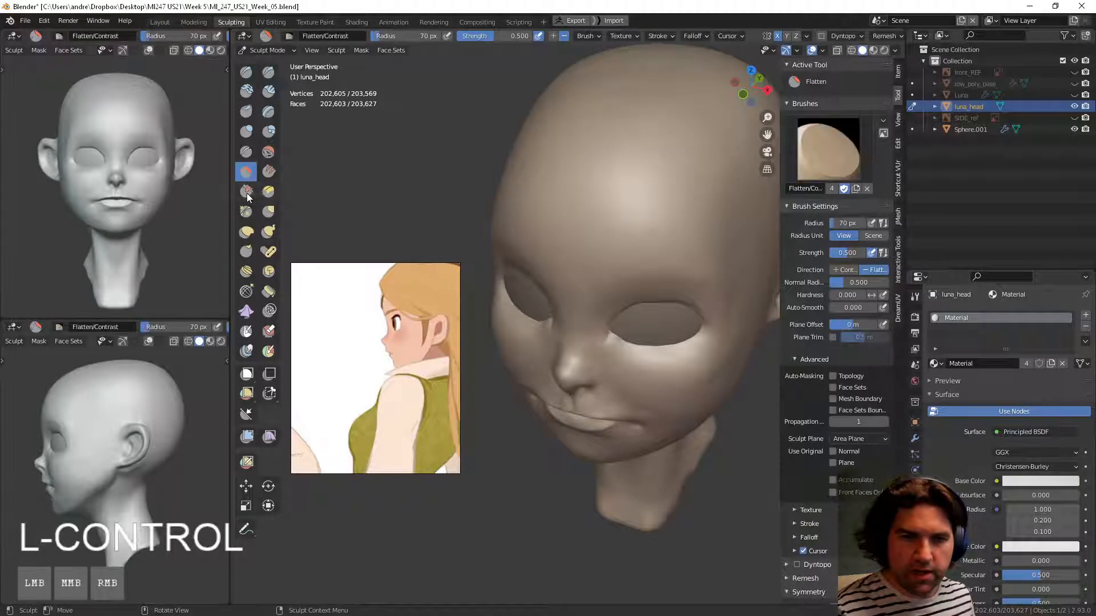
click(246, 192)
middle_drag(571, 320, 589, 329)
key(f)
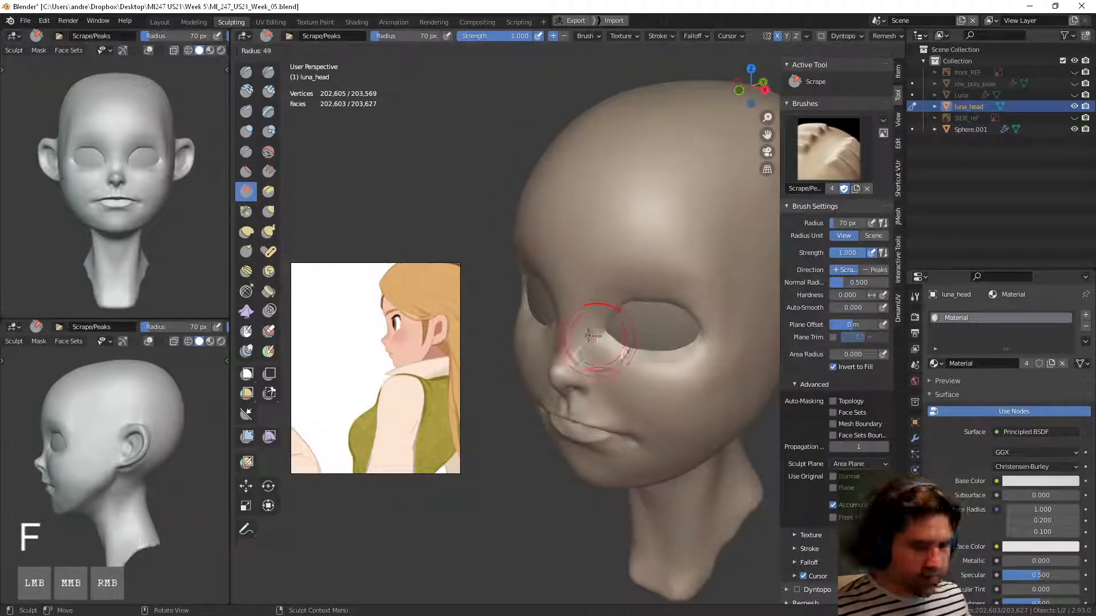
click(605, 322)
key(ctrl)
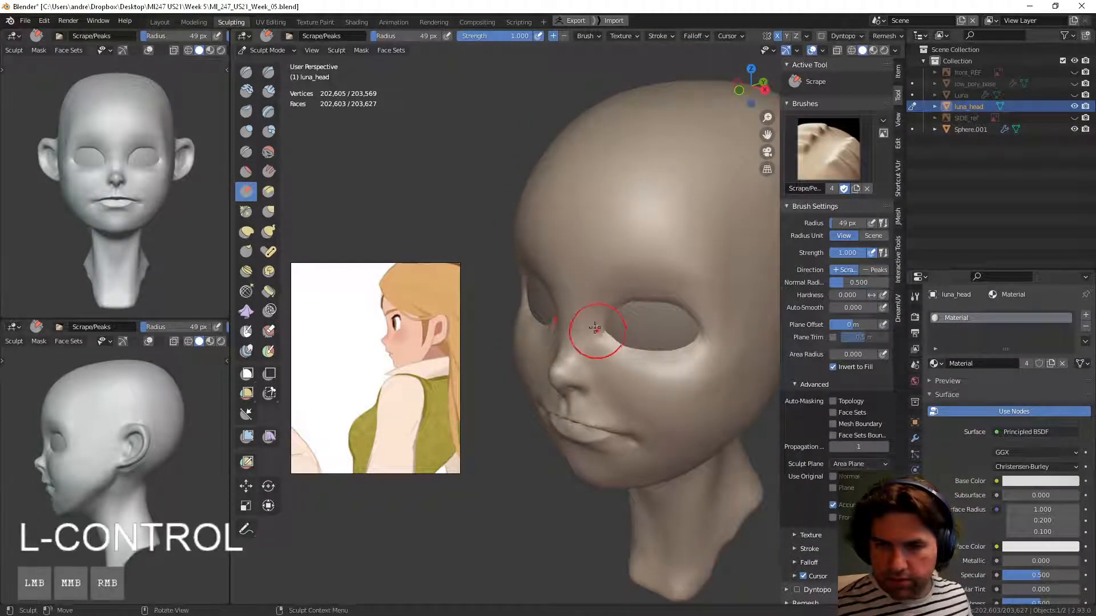
Step: Carve the inner eye corner beside the nose with subtractive Clay Strips at an 86 px radius, and smooth the nose bridge
click(268, 92)
mouse_move(618, 313)
middle_down()
mouse_move(607, 330)
mouse_move(588, 321)
middle_up()
key(f)
click(548, 329)
ctrl+click(588, 321)
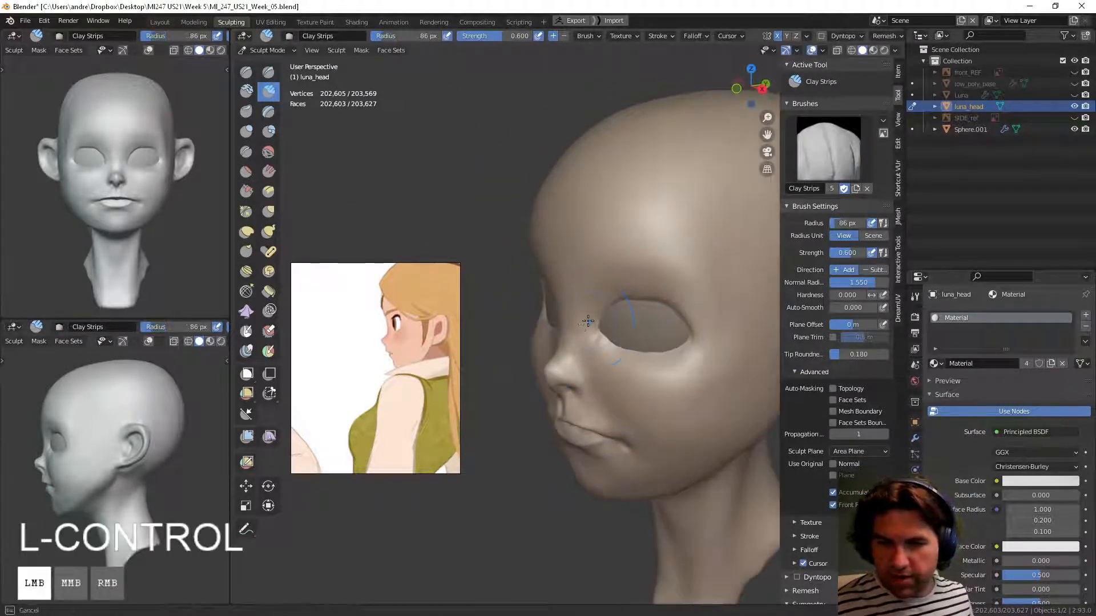
ctrl+drag(592, 331, 594, 340)
middle_drag(585, 351, 601, 343)
mouse_move(603, 341)
ctrl+mouse_down()
mouse_move(618, 305)
mouse_move(623, 319)
mouse_move(632, 311)
mouse_move(621, 346)
ctrl+mouse_up()
mouse_move(623, 346)
middle_down()
mouse_move(722, 378)
mouse_move(719, 340)
mouse_move(651, 342)
mouse_move(605, 363)
mouse_move(667, 399)
mouse_move(704, 354)
middle_up()
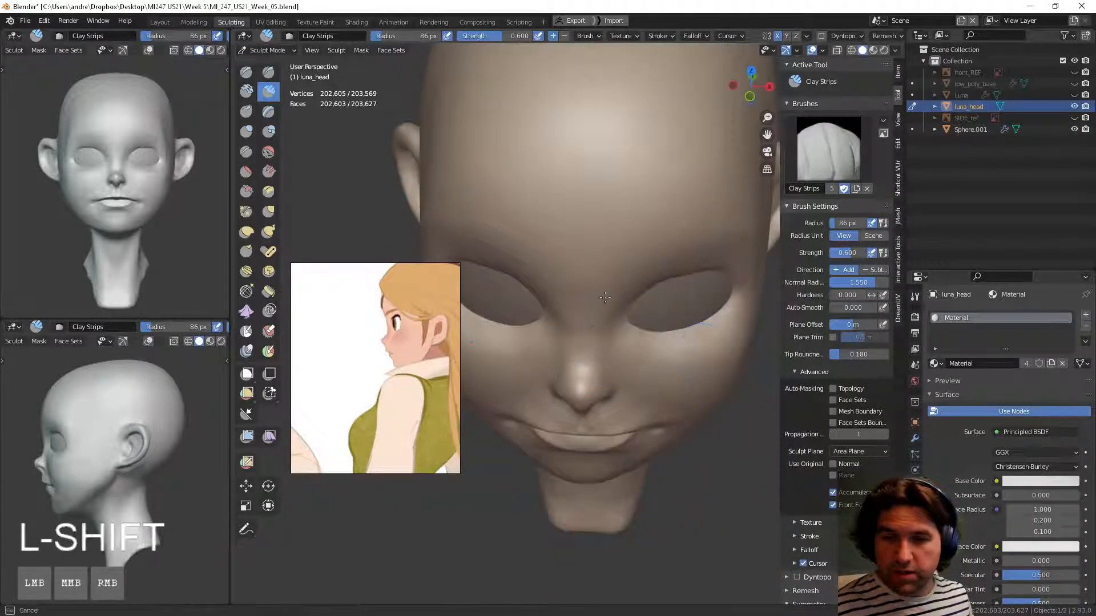
shift+drag(597, 316, 584, 339)
middle_drag(583, 339, 568, 308)
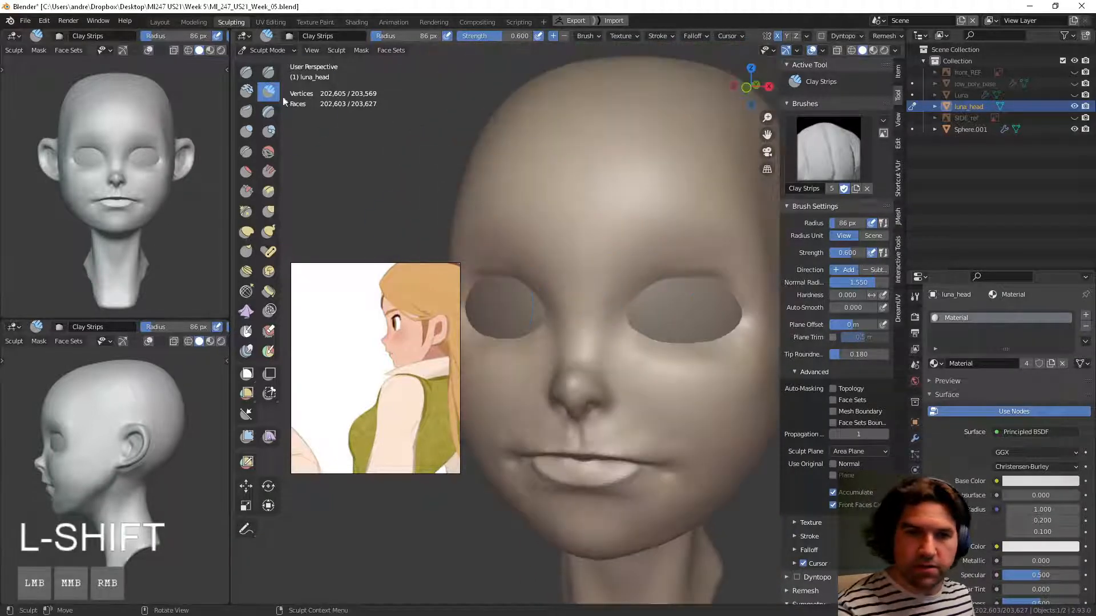
Step: Raise a ridge along the nose bridge with inverted Draw Sharp strokes at a 44 px radius
click(268, 71)
key(f)
click(612, 359)
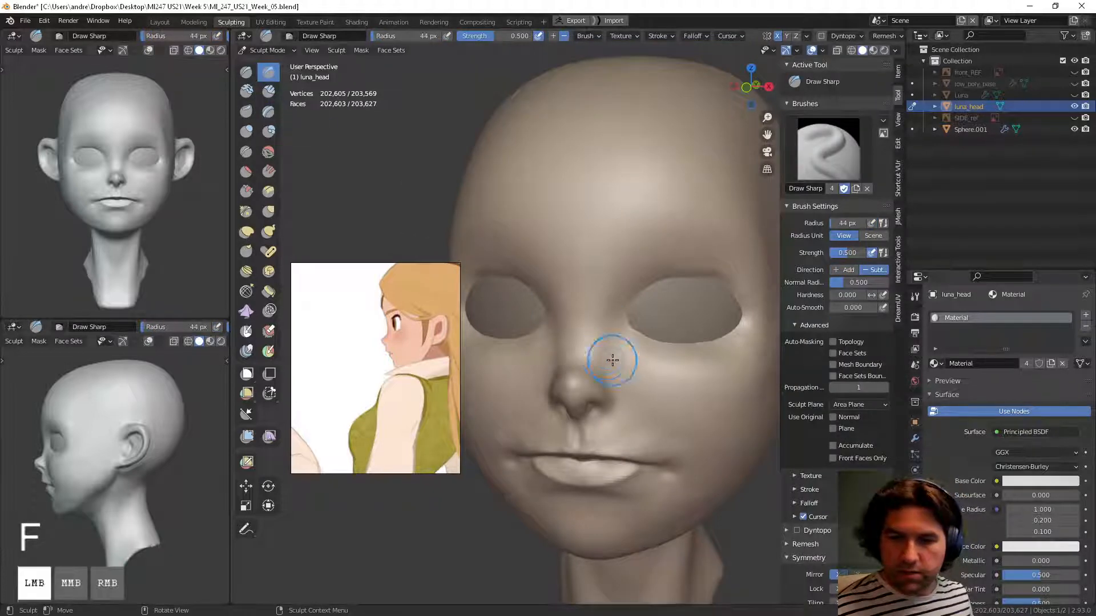
key(ctrl)
middle_drag(650, 307, 596, 341)
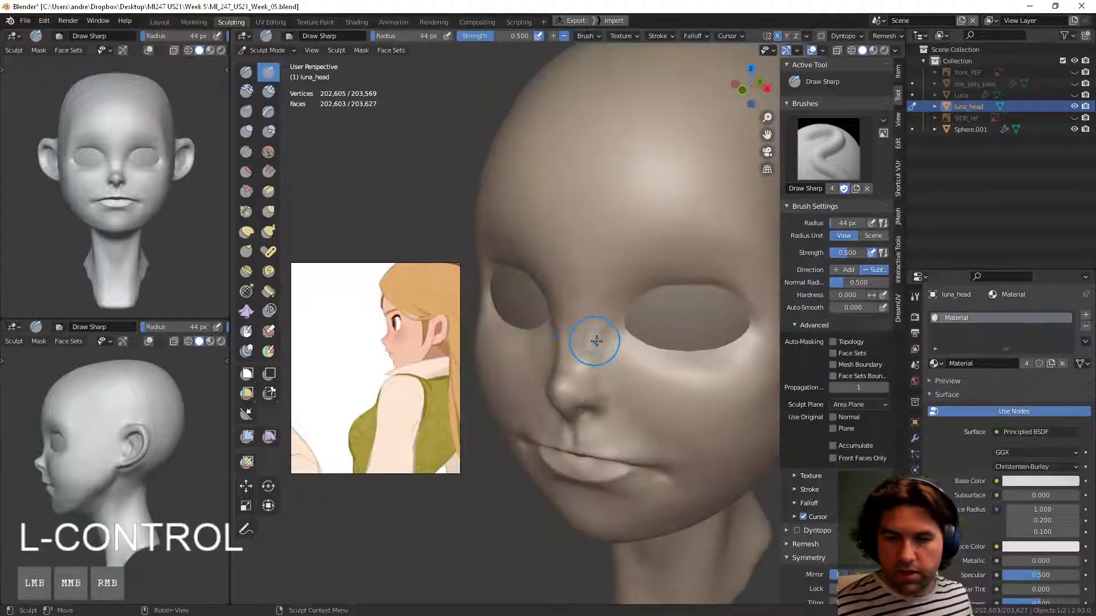
middle_drag(649, 295, 617, 286)
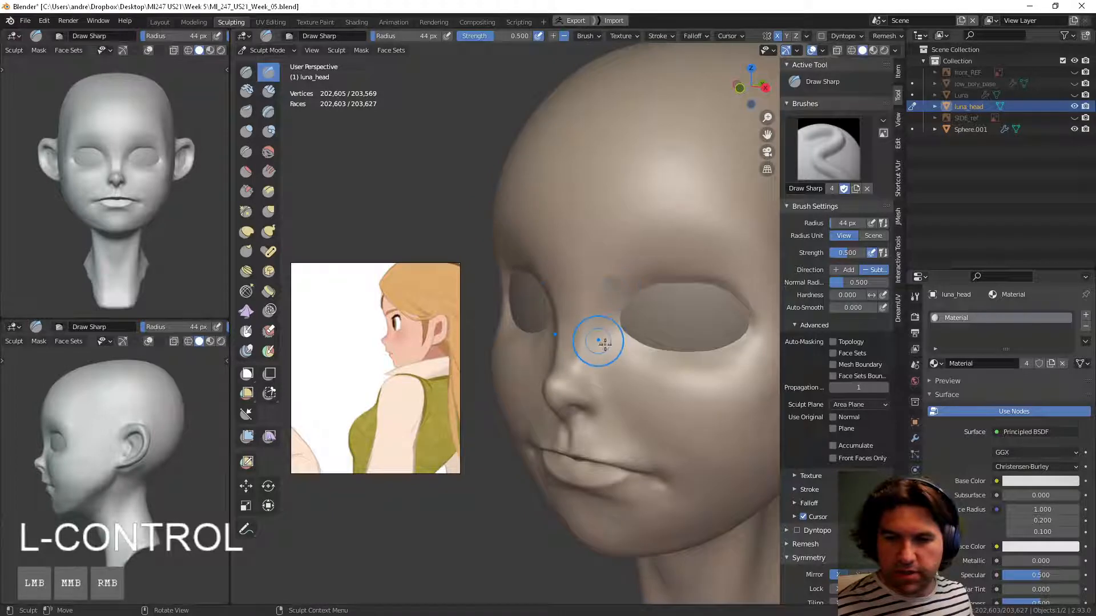
ctrl+drag(576, 371, 582, 347)
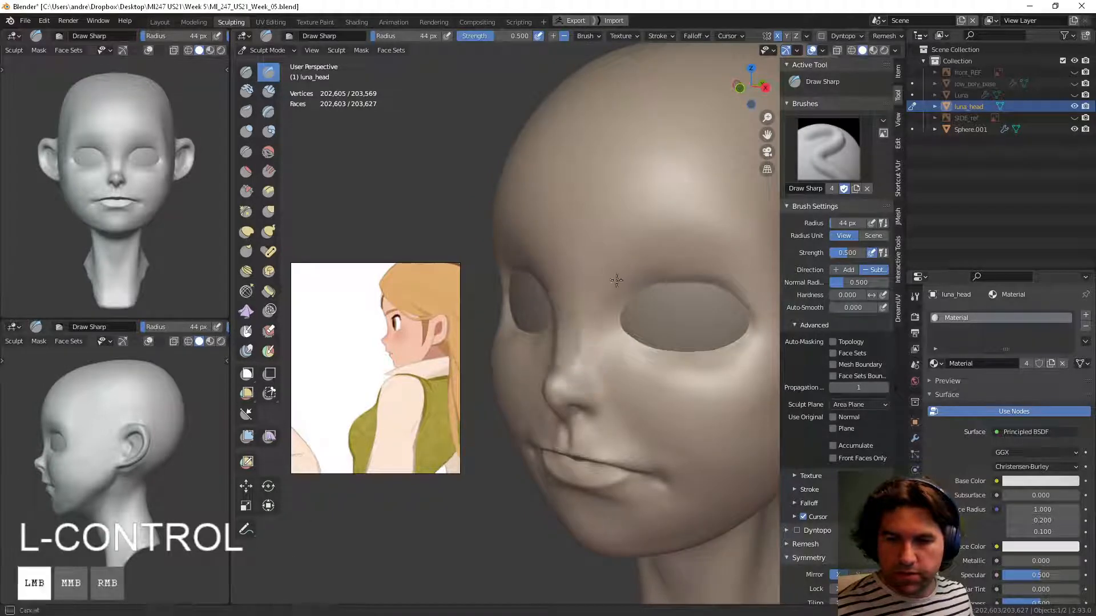
Step: Refine the ridge along the nose bridge with inverted Draw Sharp strokes at a 44 px radius
ctrl+middle_drag(655, 370, 624, 390)
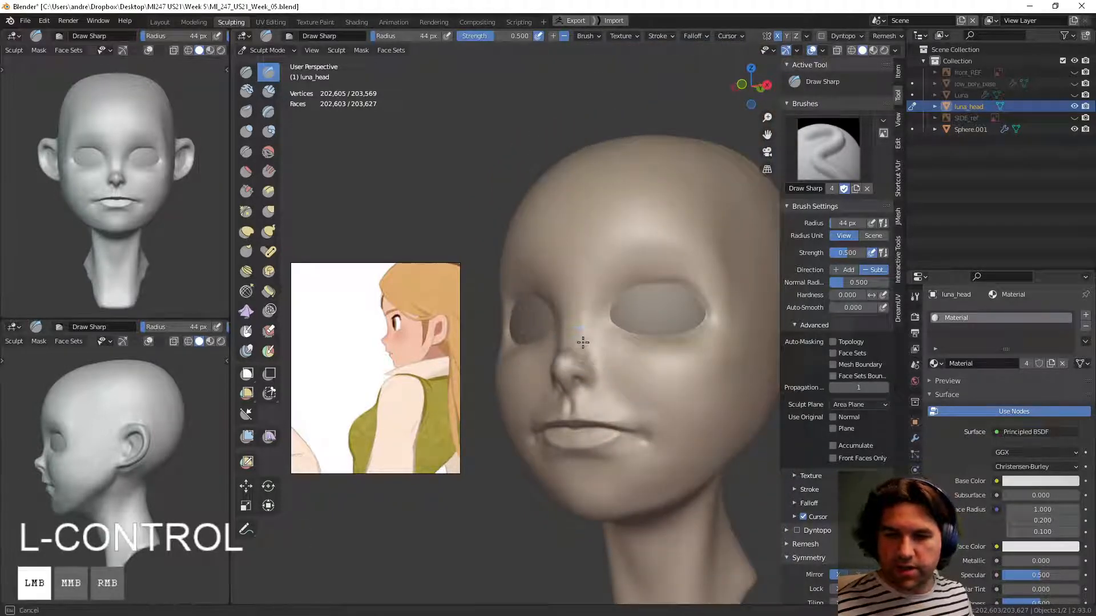
ctrl+drag(597, 283, 597, 281)
key(ctrl+z)
mouse_move(607, 302)
middle_down()
mouse_move(652, 357)
mouse_move(640, 361)
middle_up()
ctrl+drag(588, 362, 587, 328)
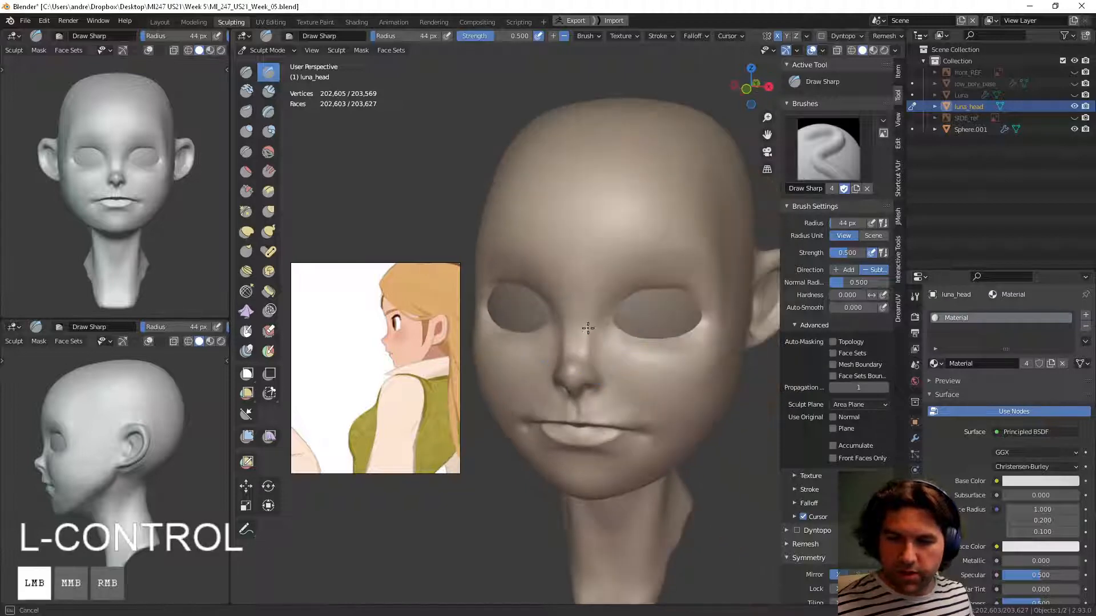
mouse_move(695, 271)
middle_down()
mouse_move(599, 279)
mouse_move(627, 320)
mouse_move(611, 343)
middle_up()
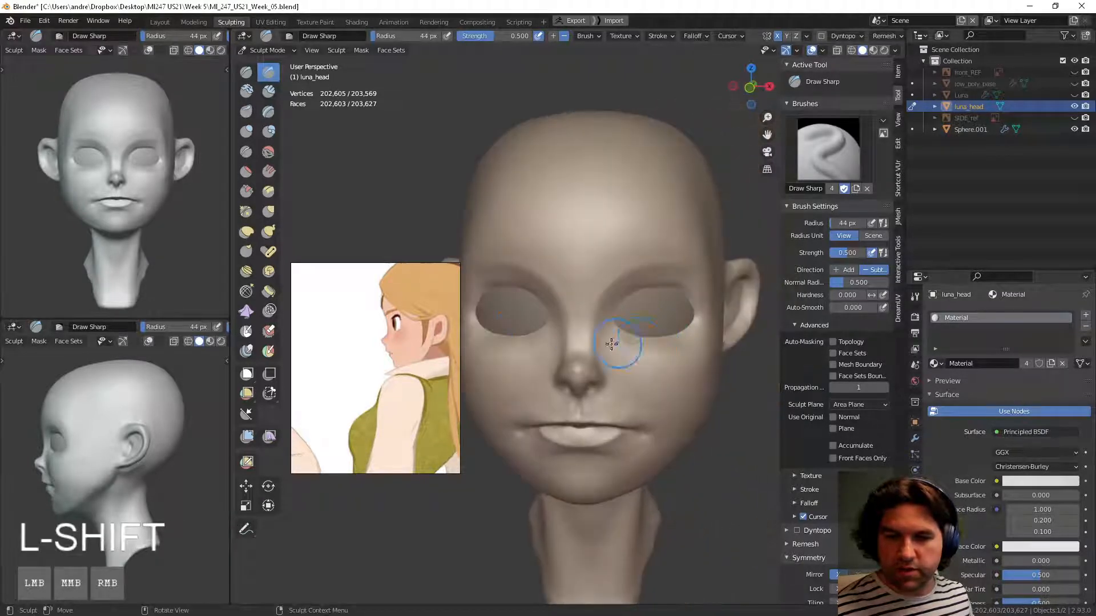
Step: Try an inverted Draw Sharp stroke and a smoothing pass along the brow above the eye
middle_drag(637, 276, 629, 295)
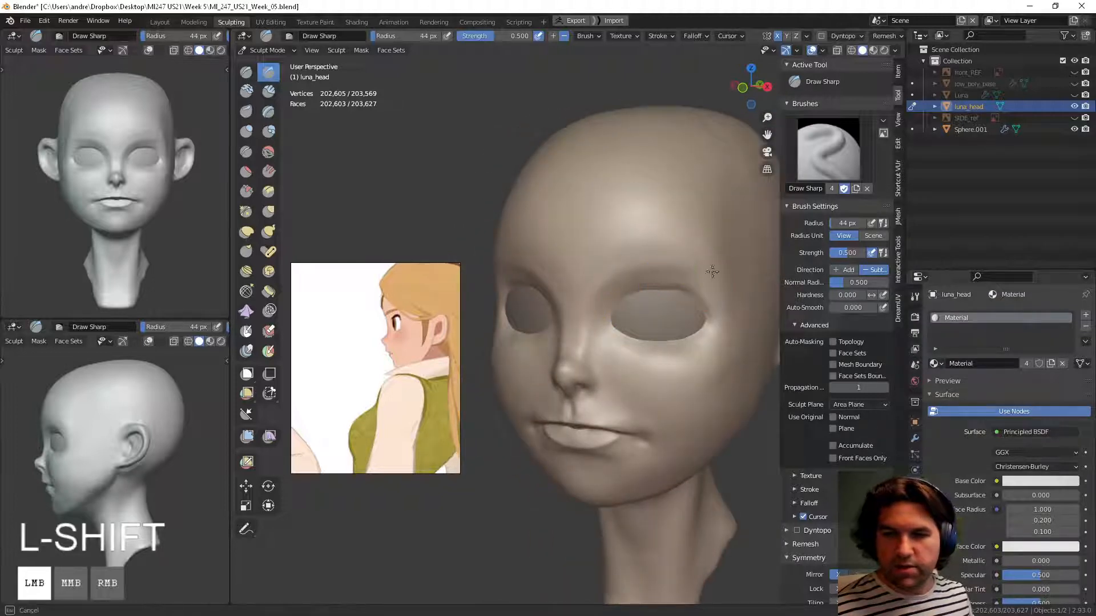
middle_drag(712, 271, 666, 286)
ctrl+drag(598, 281, 601, 280)
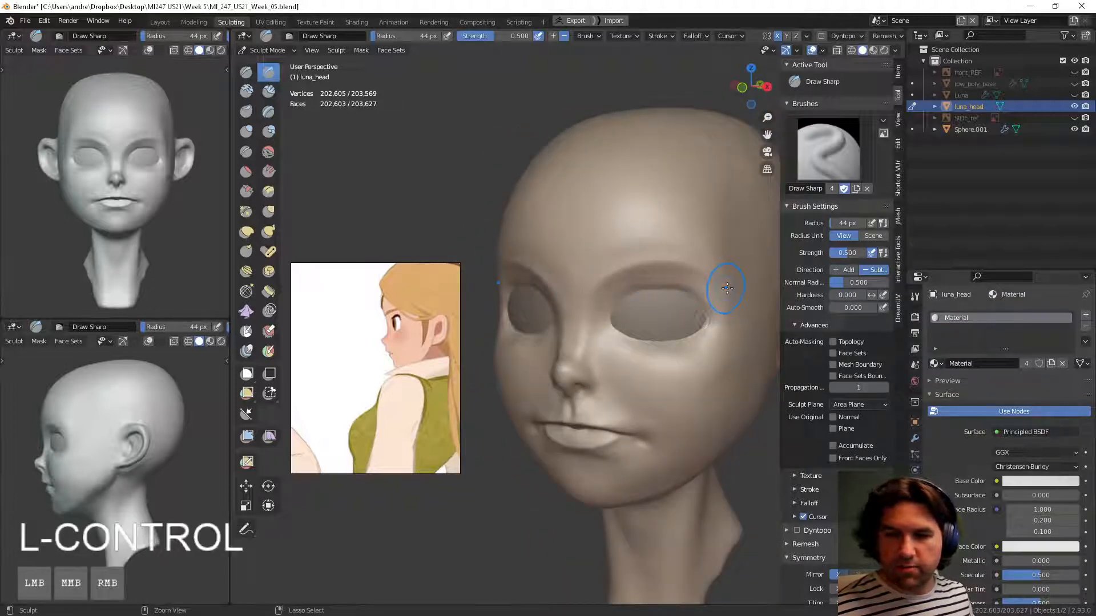
key(ctrl+z)
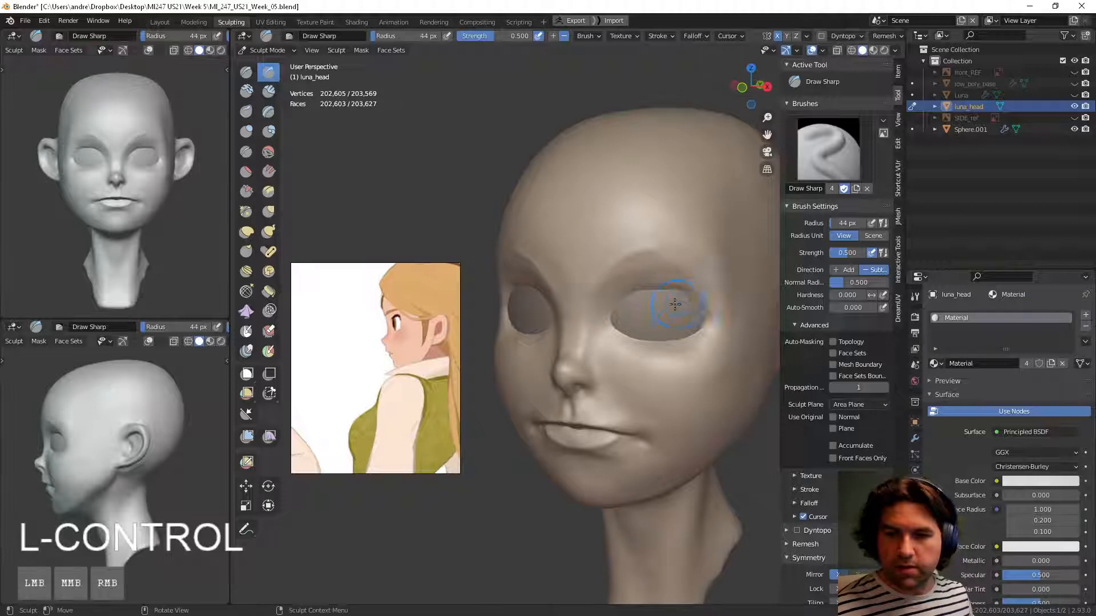
ctrl+middle_drag(675, 304, 665, 290)
mouse_move(619, 285)
shift+mouse_down()
mouse_move(639, 260)
mouse_move(625, 271)
mouse_move(703, 266)
shift+mouse_up()
middle_drag(688, 290, 712, 291)
key(ctrl+z)
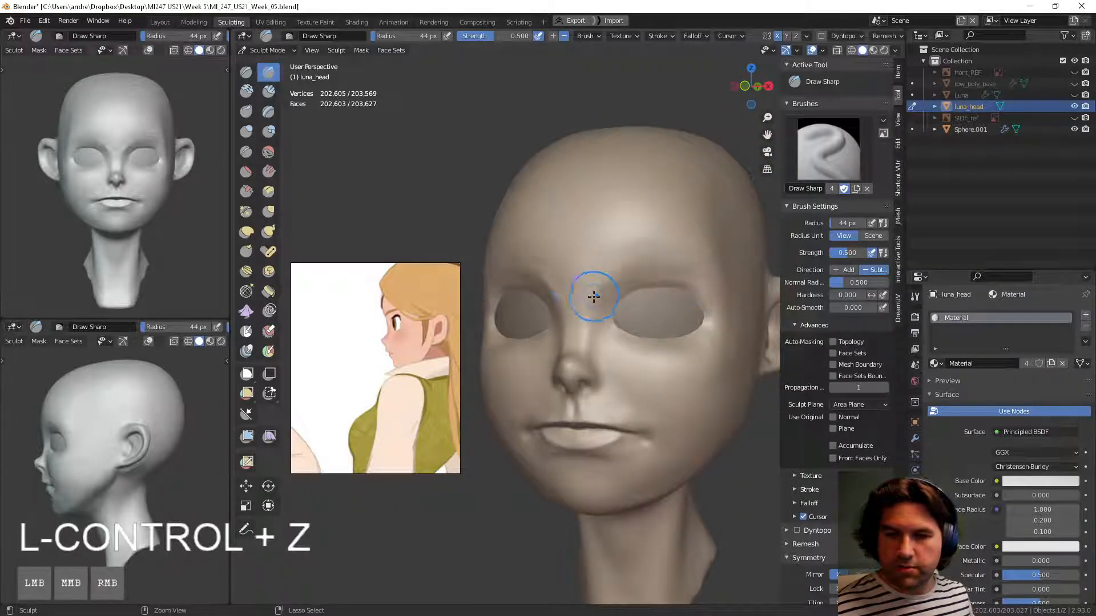
Step: Raise the brow ridge above the eye with an inverted Draw Sharp stroke and smooth it from the nose side outward
mouse_move(599, 285)
ctrl+mouse_down()
mouse_move(660, 250)
mouse_move(709, 263)
ctrl+mouse_up()
middle_drag(726, 286, 707, 287)
mouse_move(629, 274)
shift+mouse_down()
mouse_move(697, 263)
mouse_move(651, 250)
shift+mouse_up()
middle_drag(698, 280, 673, 278)
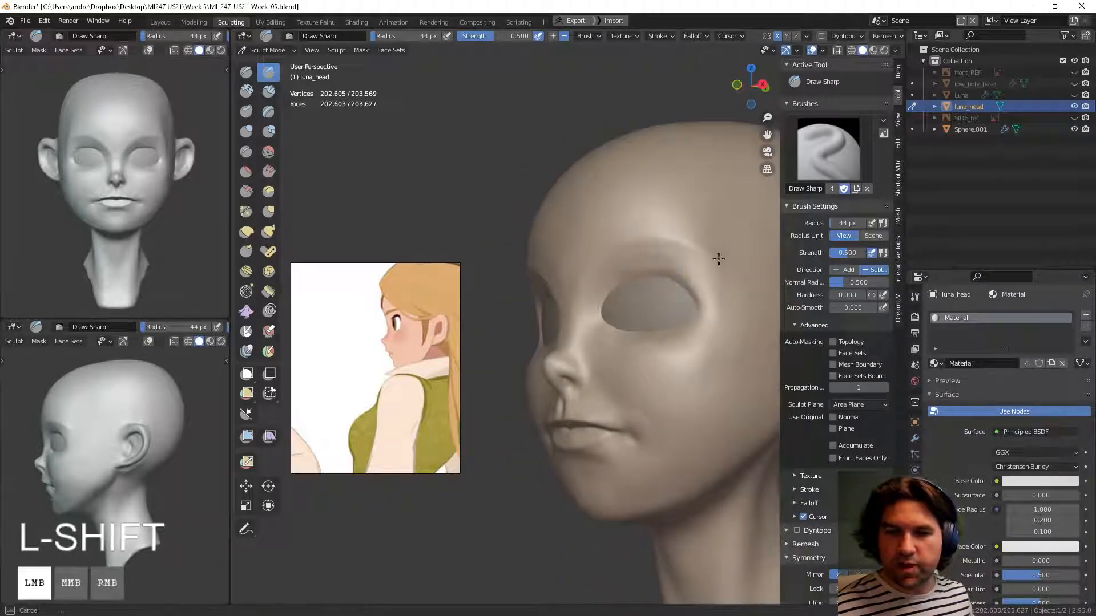
shift+drag(718, 259, 617, 258)
Step: Smooth the area around the inner eye corner and try a Draw Sharp stroke along the inner lower lid
middle_drag(628, 258, 650, 318)
mouse_move(609, 327)
shift+mouse_down()
mouse_move(608, 337)
mouse_move(628, 314)
shift+mouse_up()
mouse_move(657, 317)
middle_down()
mouse_move(637, 322)
mouse_move(599, 396)
mouse_move(607, 335)
mouse_move(631, 367)
middle_up()
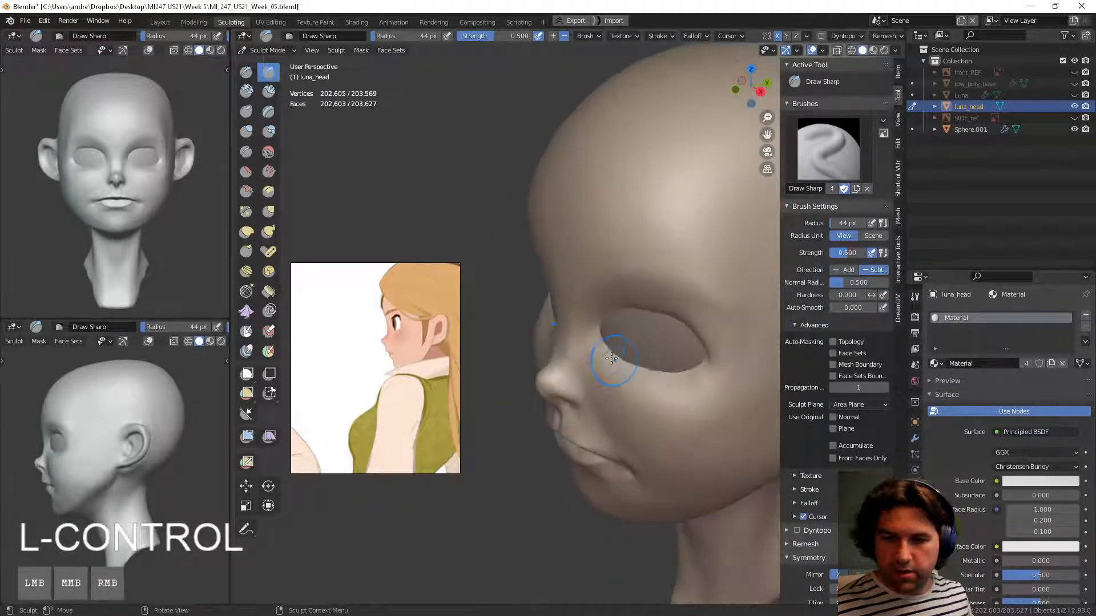
drag(608, 346, 630, 356)
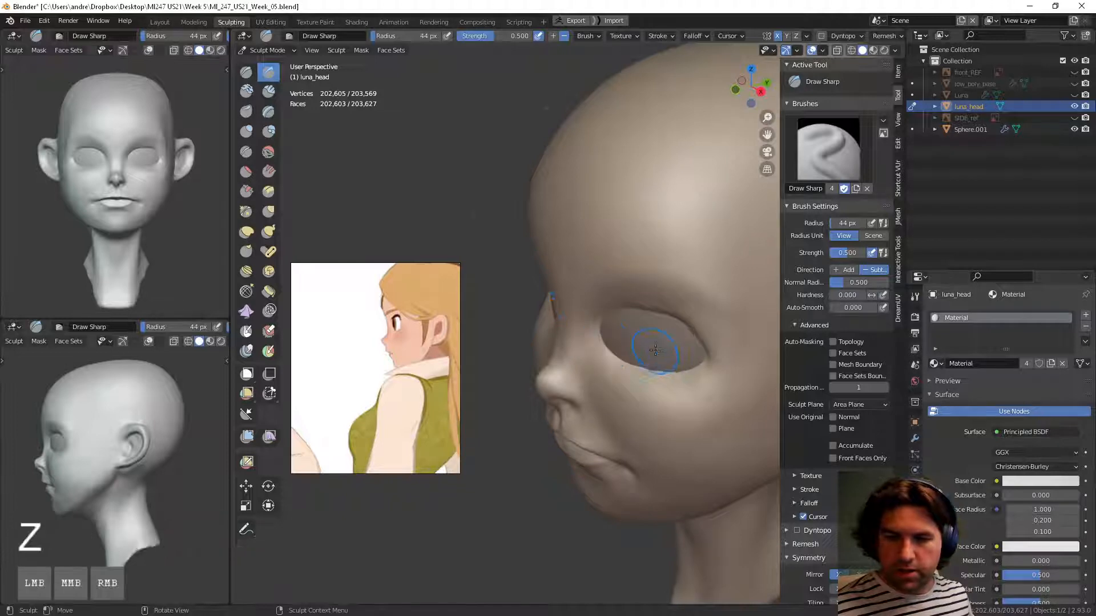
mouse_move(656, 347)
middle_down()
mouse_move(716, 337)
mouse_move(665, 343)
mouse_move(674, 333)
mouse_move(634, 371)
mouse_move(677, 393)
mouse_move(645, 418)
mouse_move(656, 366)
mouse_move(599, 358)
middle_up()
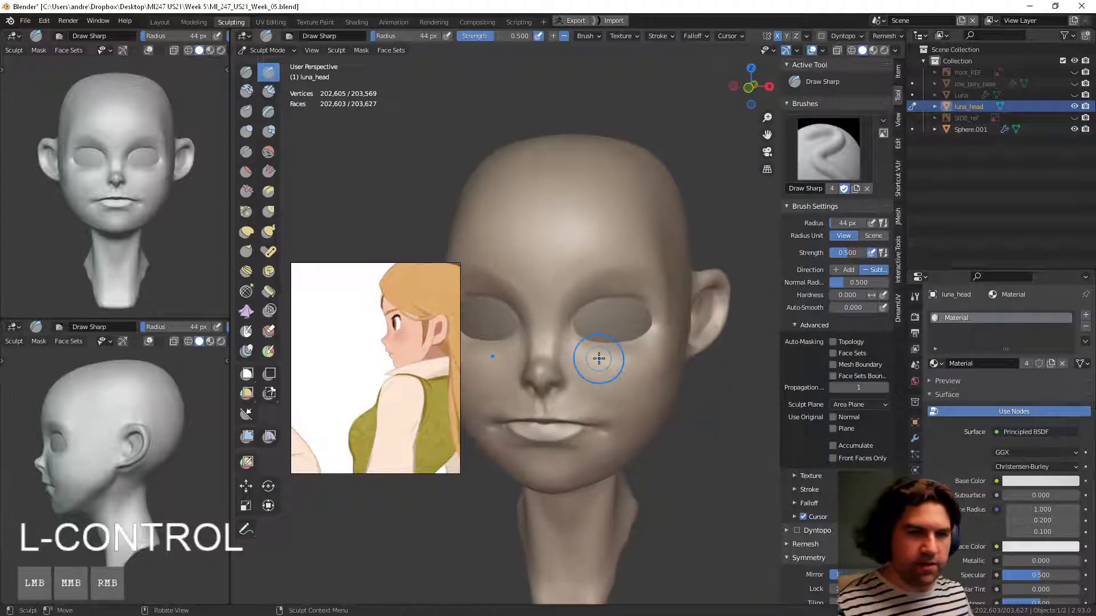
Step: Examine the character's smiling front portrait in the reference image against the head seen from the front
scroll(412, 360, down, 3)
scroll(407, 365, up, 4)
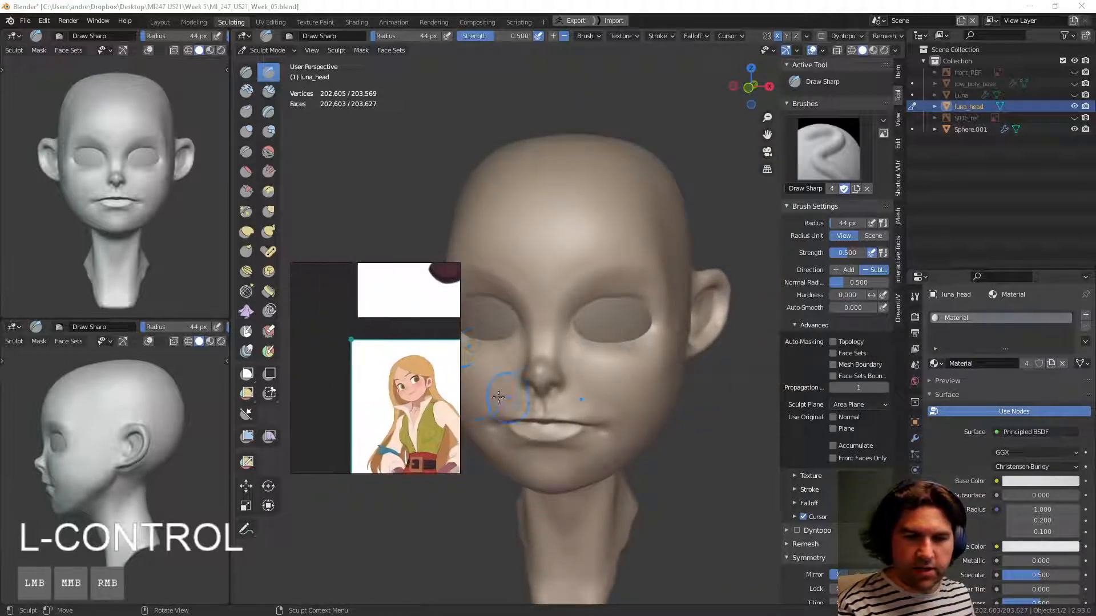
right_click(637, 367)
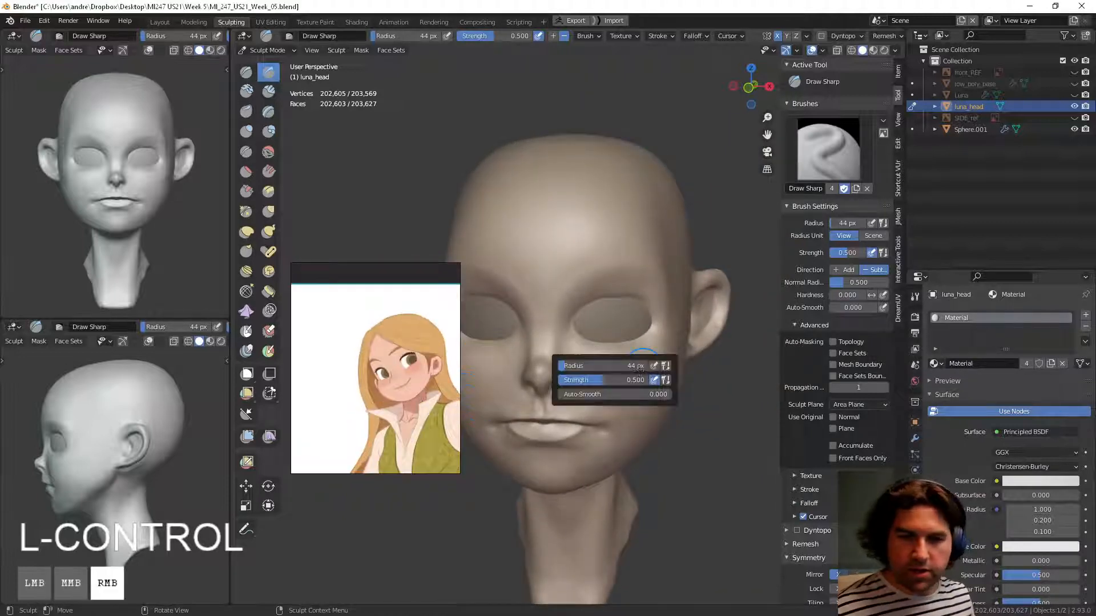
middle_drag(689, 403, 693, 384)
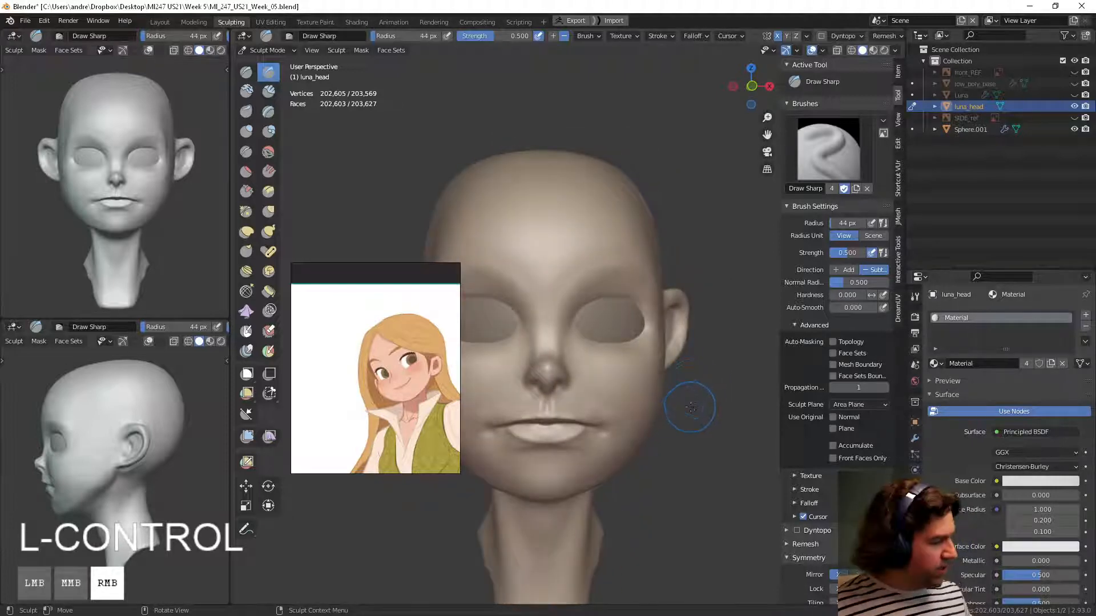
Step: Try the Draw Sharp brush at a 107 px radius around the outer eye corner
key(f)
click(708, 415)
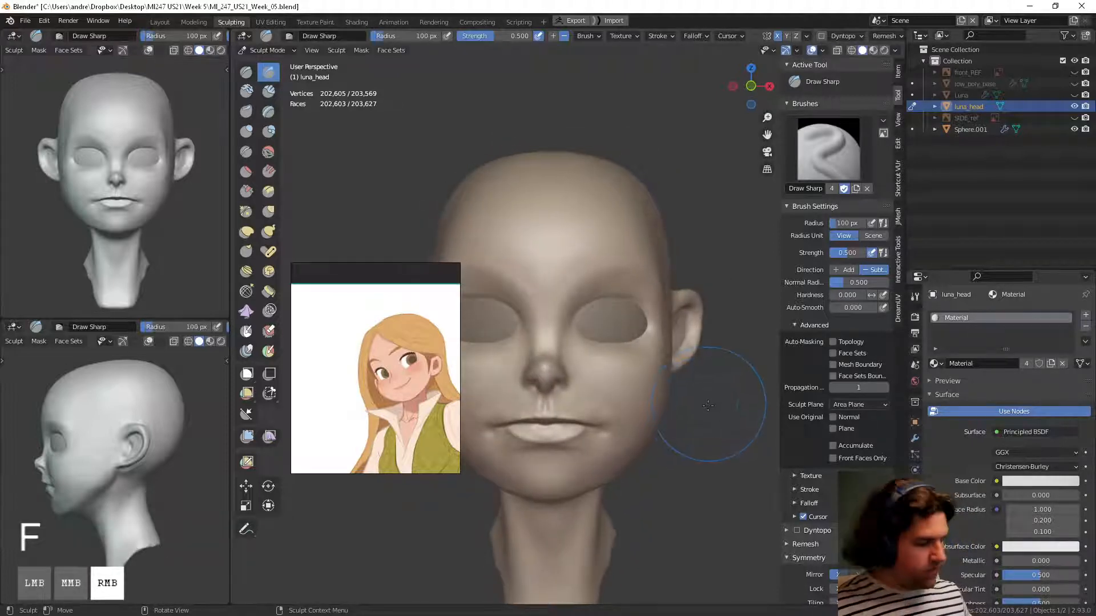
key(f)
click(720, 420)
middle_drag(717, 420, 695, 415)
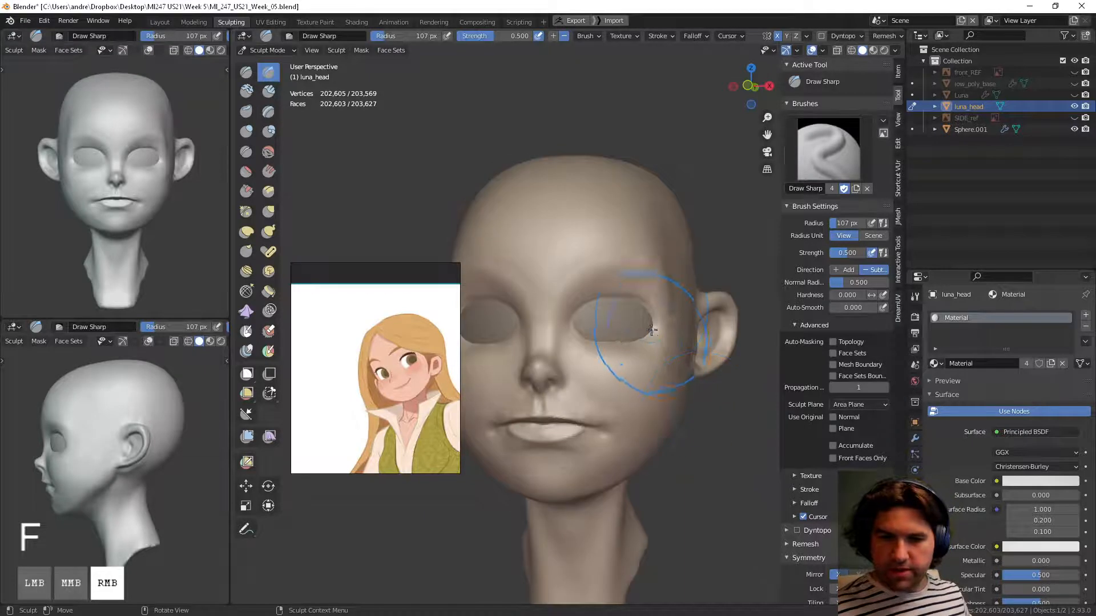
drag(655, 315, 657, 340)
middle_drag(657, 341, 672, 352)
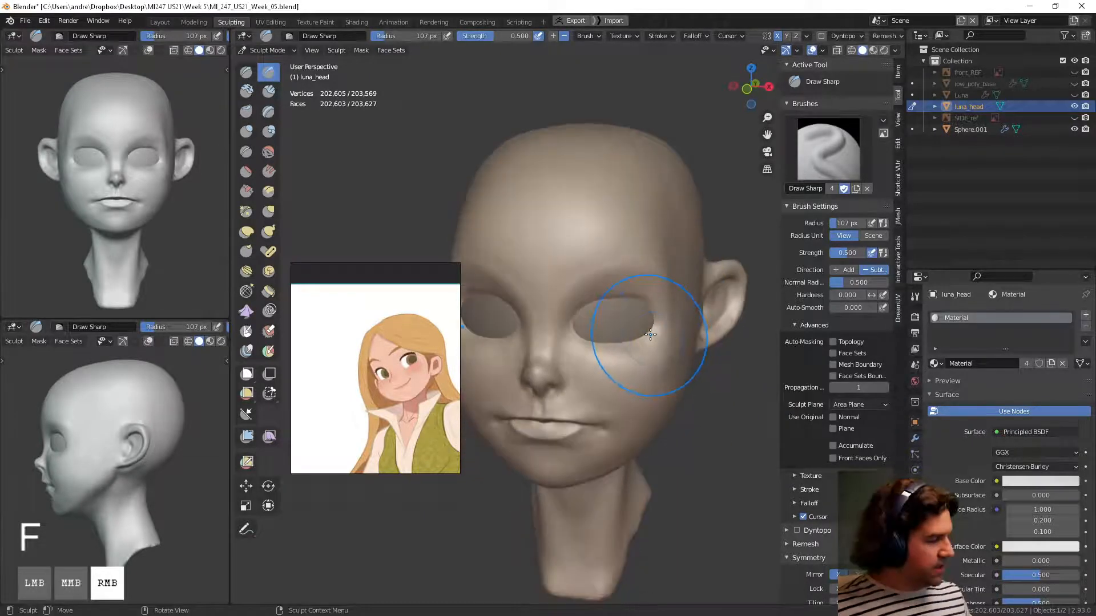
Step: Reshape the upper lid and the inner lower lid of the eye opening with the Grab brush at a 100 px radius
key(g)
middle_drag(646, 294, 644, 323)
drag(622, 302, 612, 288)
drag(588, 336, 596, 329)
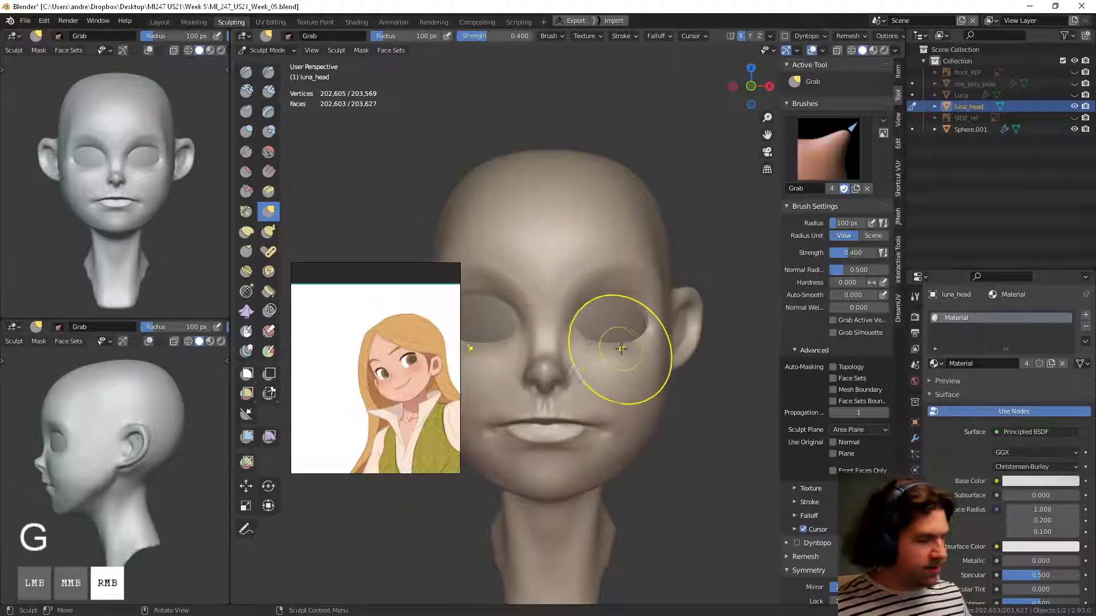
Step: Pull the inner lower eye corner toward the nose with the Grab brush at a 107 px radius
key(f)
click(601, 346)
middle_drag(601, 347, 579, 342)
key(f)
click(600, 339)
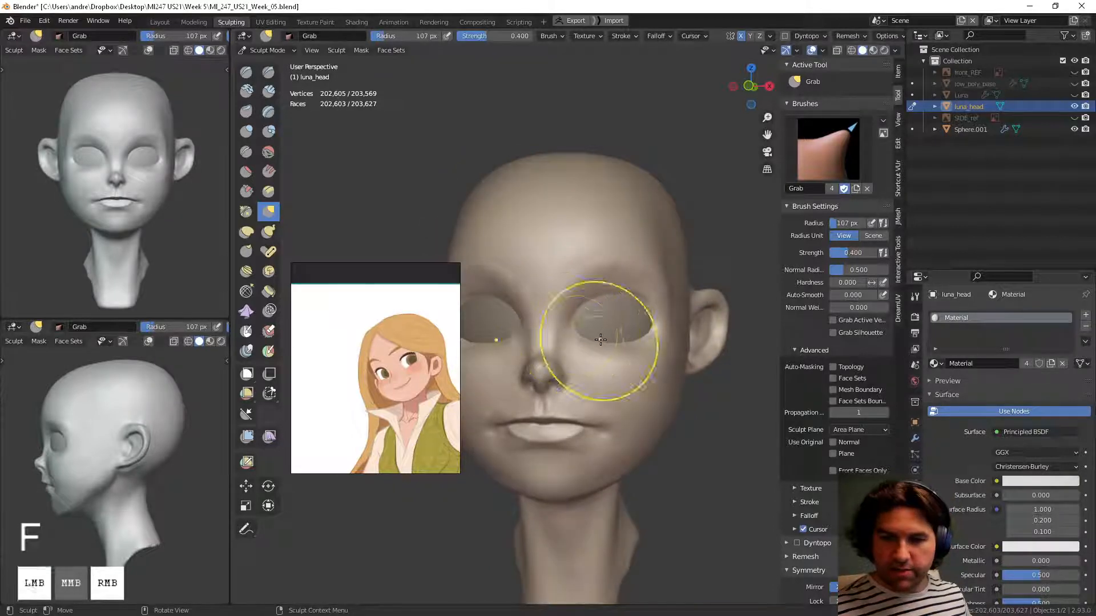
drag(600, 340, 580, 327)
middle_drag(588, 327, 602, 336)
drag(603, 337, 580, 328)
middle_drag(587, 328, 589, 327)
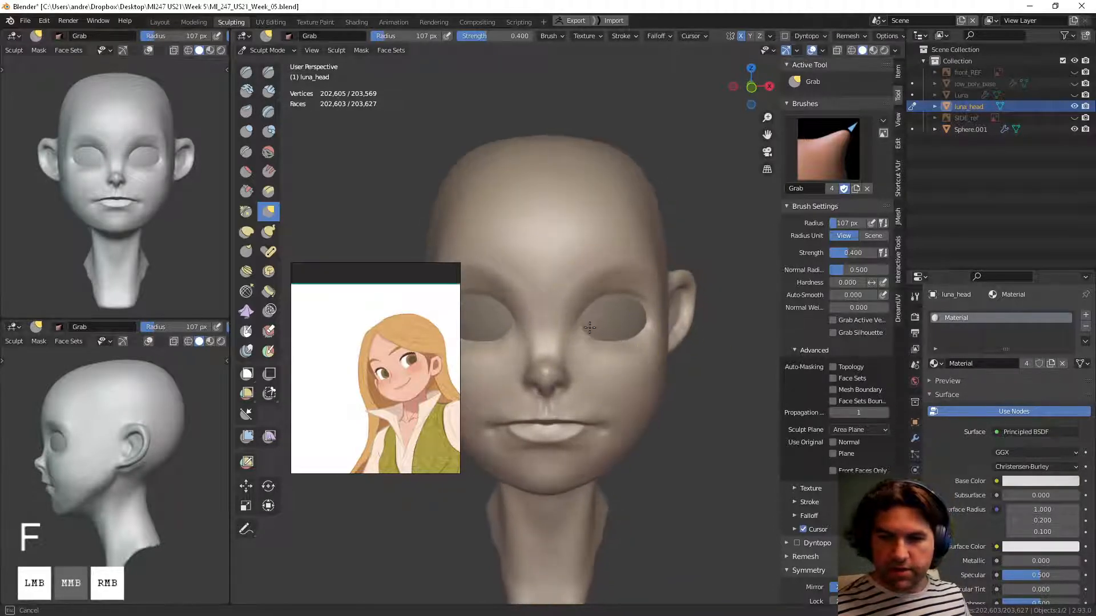
drag(590, 328, 588, 330)
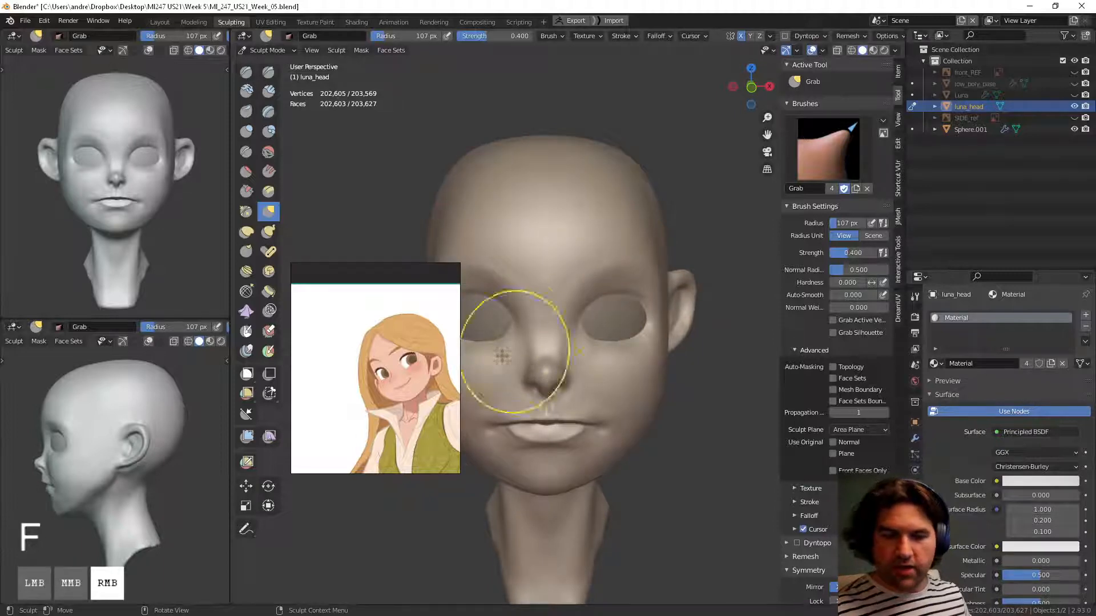
Step: Look through the reference images and examine the face of the eye-patched character holding a sword
middle_drag(404, 369, 421, 292)
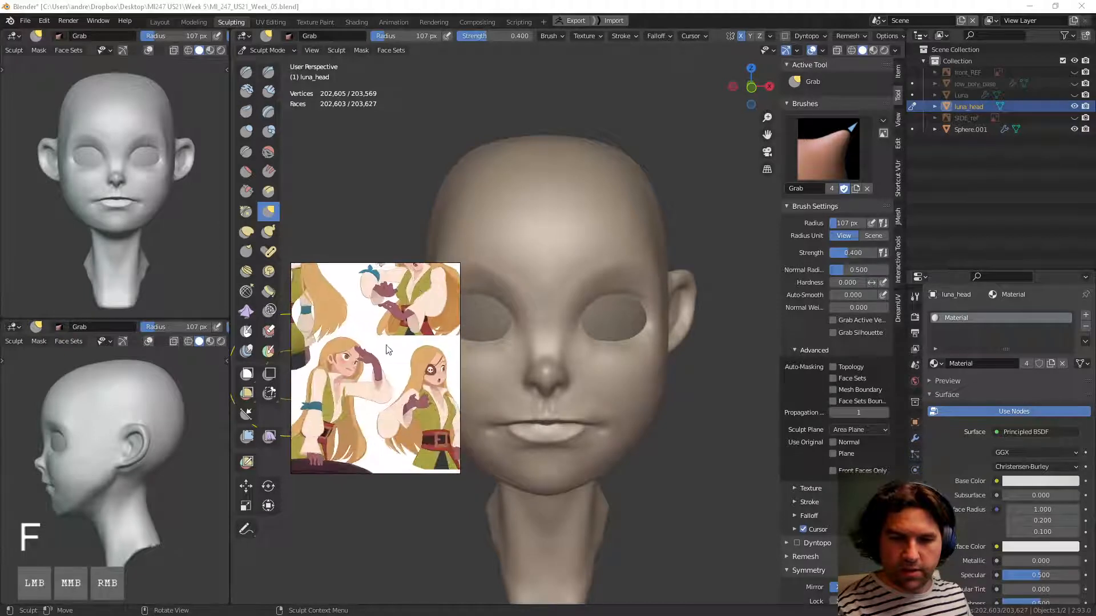
scroll(348, 363, up, 3)
middle_drag(369, 369, 332, 383)
scroll(332, 383, down, 5)
scroll(394, 394, up, 4)
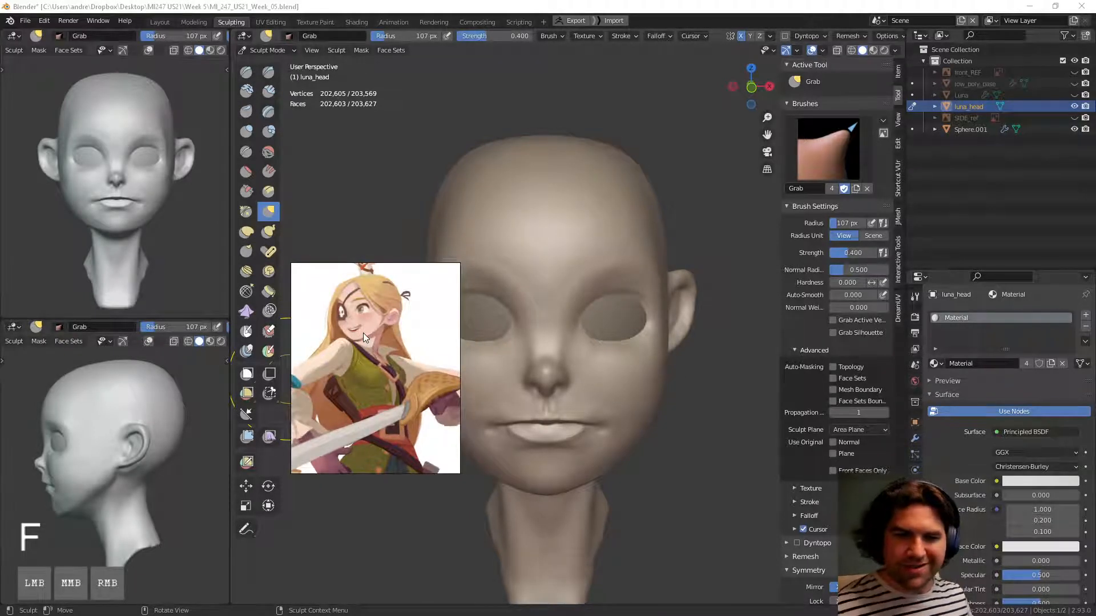
Step: Resize the Grab brush and nudge the inner parts of the upper and lower eyelids up and outward
right_click(704, 384)
key(f)
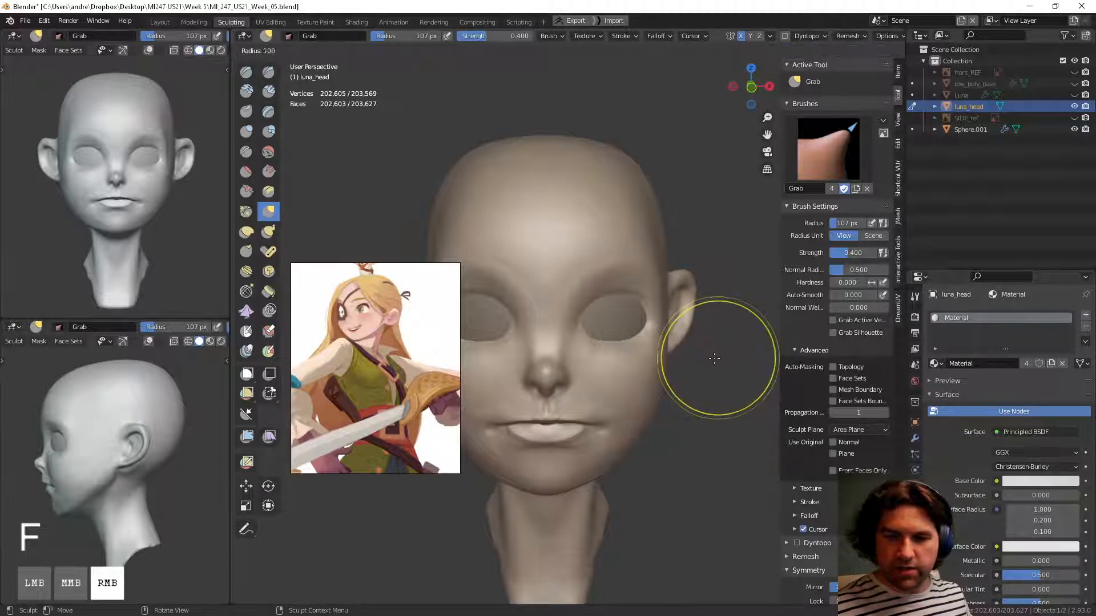
click(713, 358)
middle_drag(691, 340, 666, 328)
key(f)
click(611, 314)
drag(596, 299, 603, 292)
drag(591, 336, 597, 332)
Step: Adjust the side of the nose bridge and the inner upper eyelid with the Grab brush at a 65 px radius
middle_drag(608, 341, 620, 357)
key(f)
click(640, 355)
drag(572, 316, 574, 312)
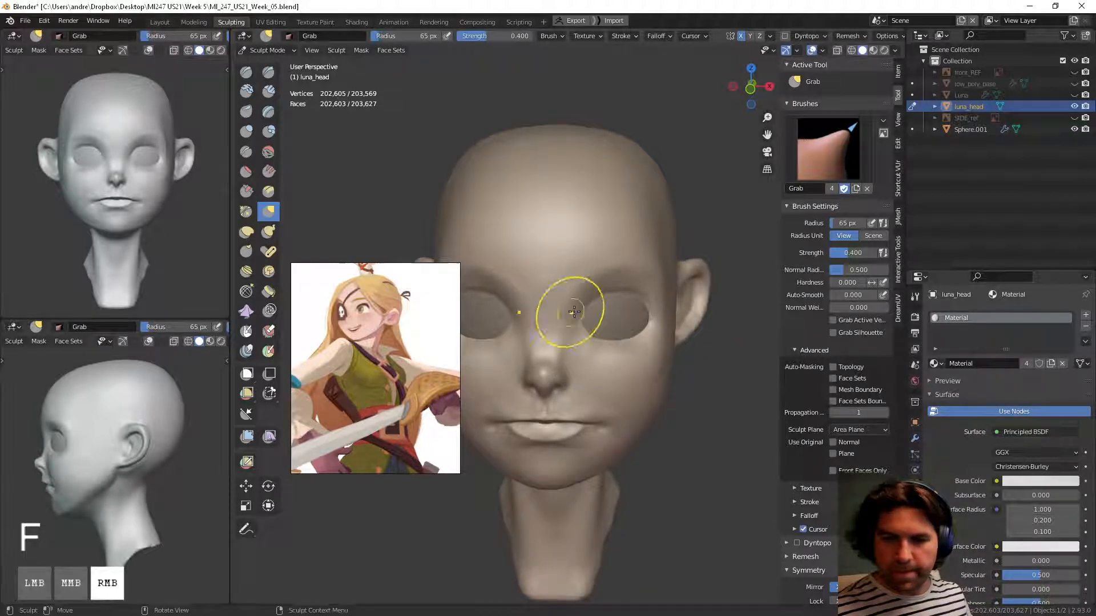
middle_drag(574, 312, 565, 301)
drag(564, 298, 595, 299)
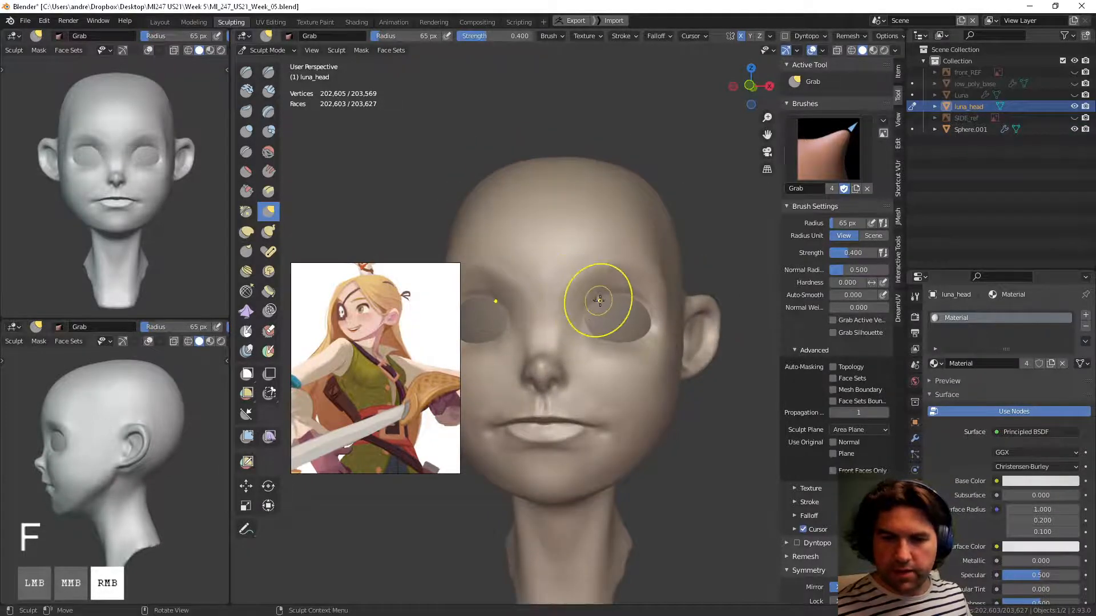
mouse_move(599, 301)
middle_down()
mouse_move(588, 334)
mouse_move(608, 339)
middle_up()
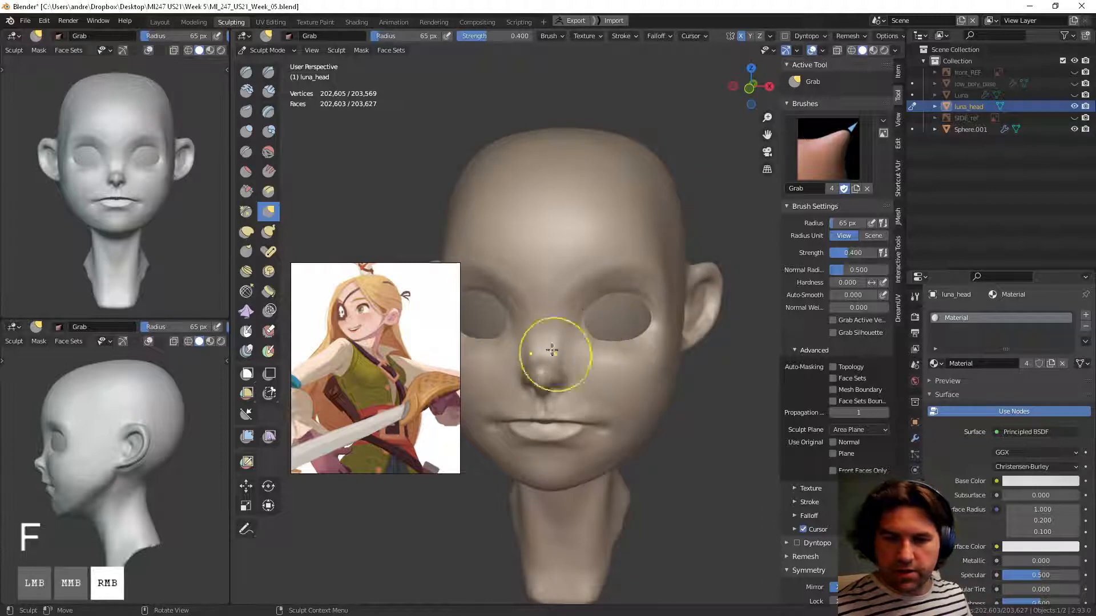
Step: Flatten the side of the nose bridge beside the inner eye corner with the Flatten brush at an 82 px radius
click(246, 171)
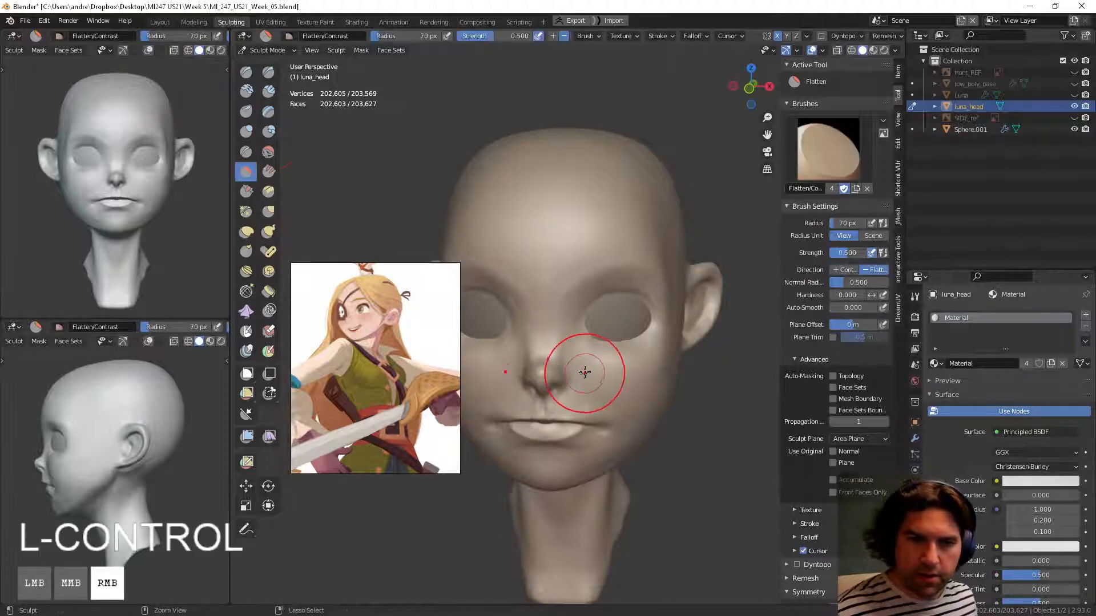
mouse_move(588, 362)
ctrl+middle_down()
mouse_move(587, 325)
mouse_move(574, 371)
ctrl+middle_up()
key(f)
click(581, 370)
drag(574, 361, 572, 347)
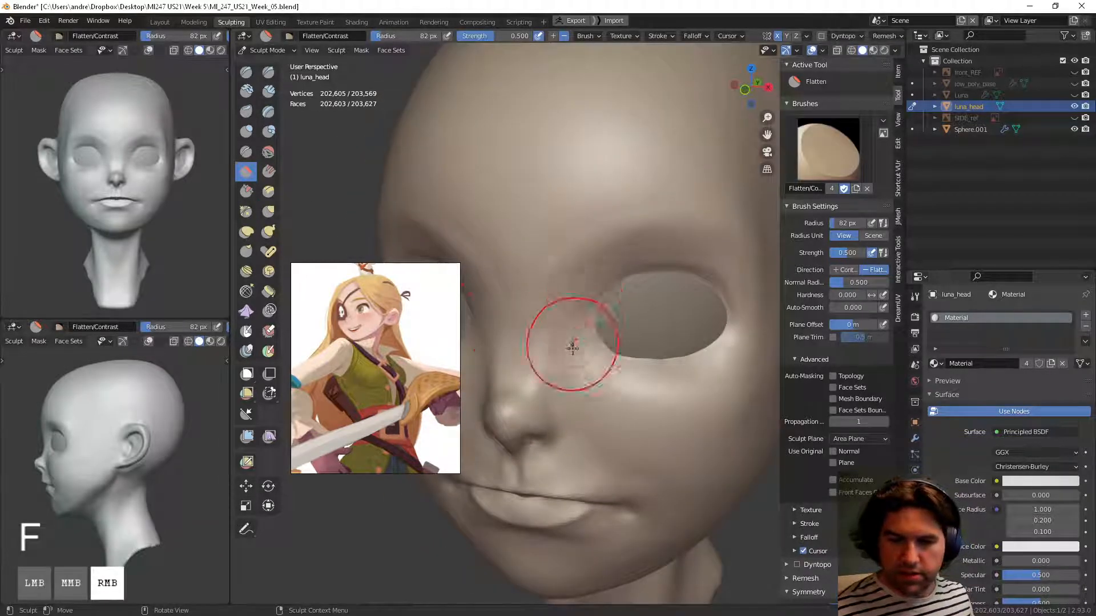
middle_drag(597, 314, 590, 301)
drag(575, 301, 562, 299)
middle_drag(553, 371, 579, 353)
Step: Try the Scrape brush at a 72 px radius on the side of the nose bridge near the inner eye corner
click(246, 191)
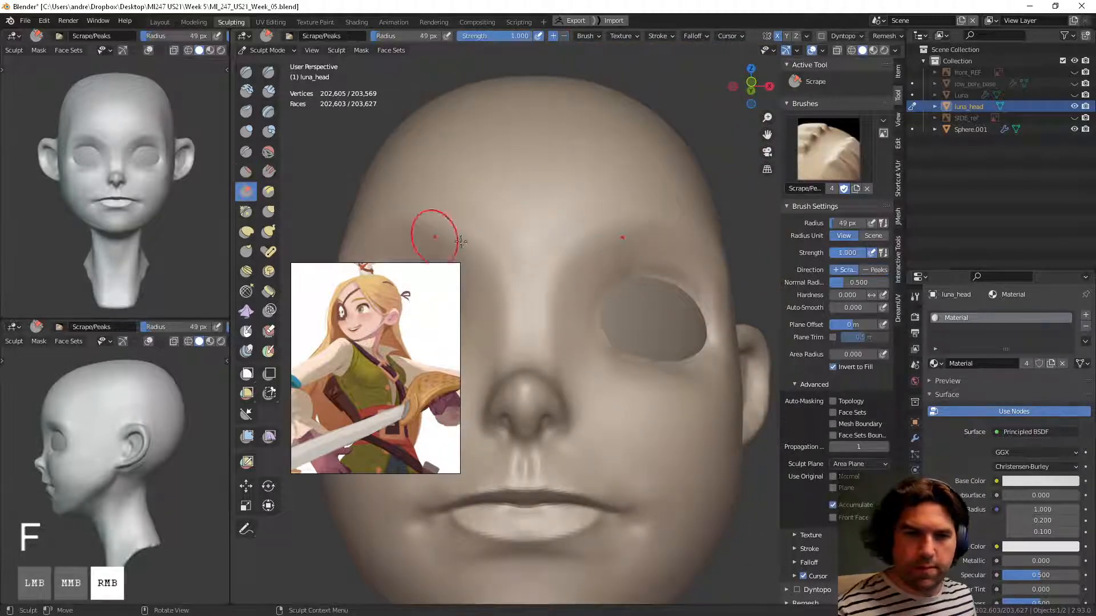
middle_drag(439, 240, 570, 361)
key(f)
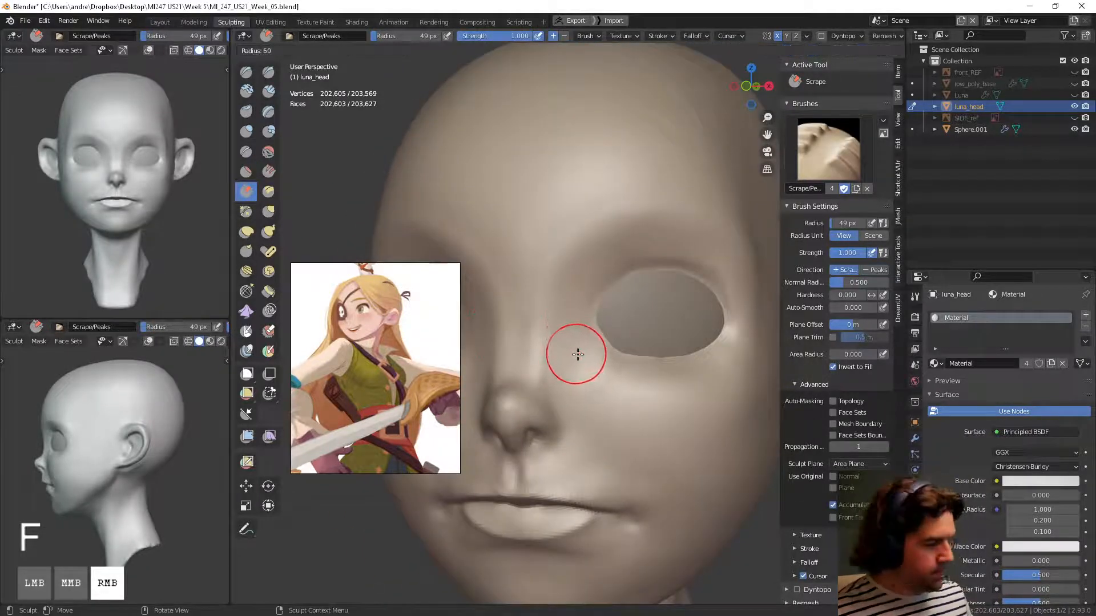
click(549, 357)
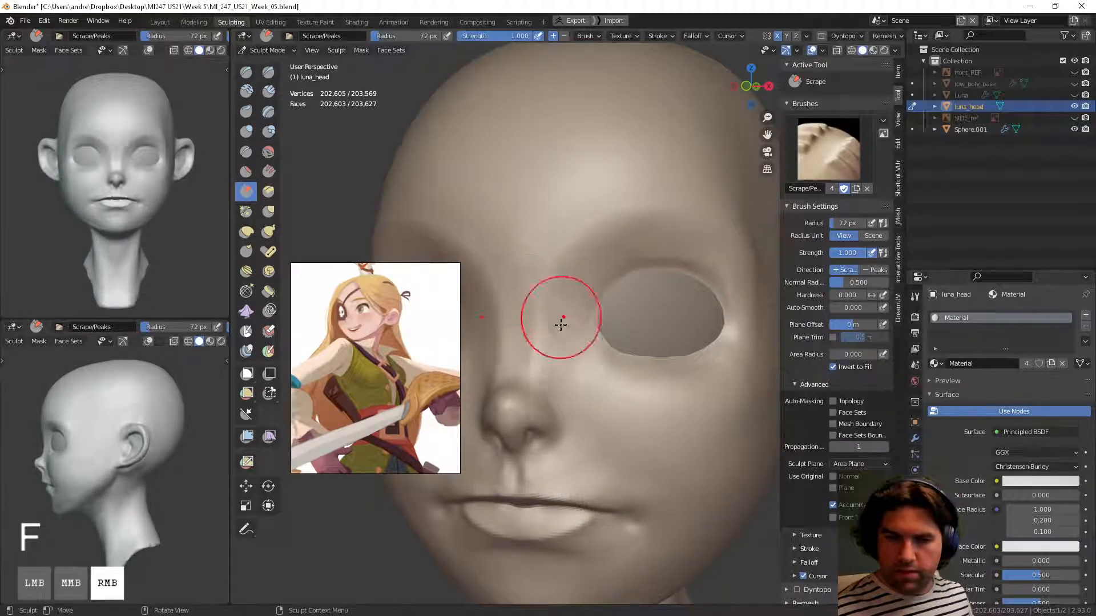
middle_drag(610, 339, 578, 376)
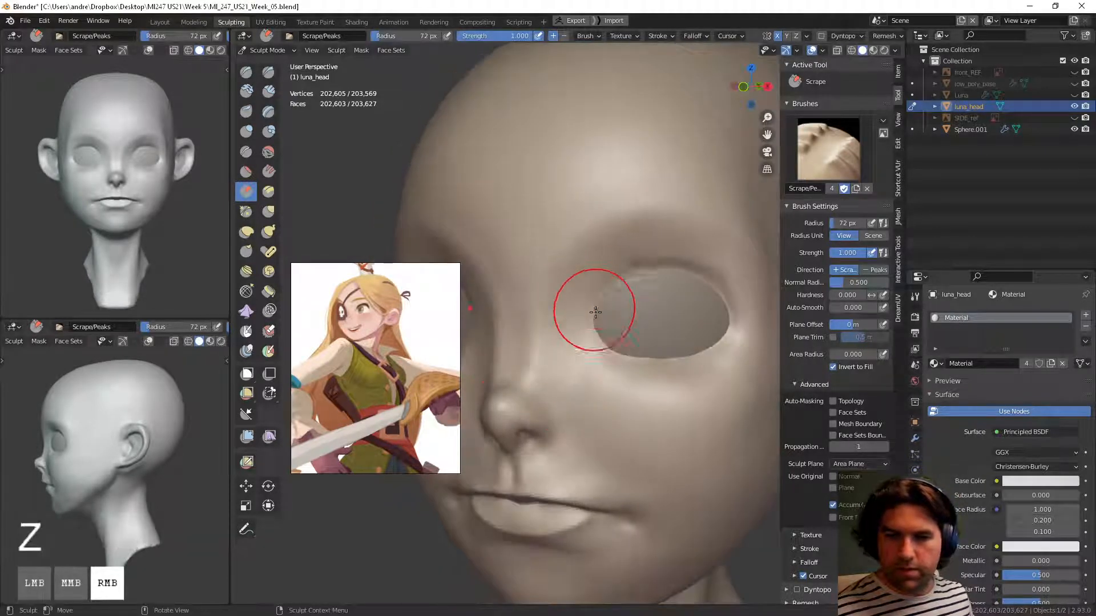
middle_drag(595, 313, 568, 297)
middle_drag(666, 289, 565, 370)
mouse_move(565, 371)
middle_down()
mouse_move(632, 382)
mouse_move(576, 346)
mouse_move(668, 365)
middle_up()
Step: Build up the area beneath the lower eyelid with the Clay Strips brush at a 106 px radius and smooth the strokes
ctrl+middle_drag(612, 331, 628, 275)
mouse_move(673, 394)
middle_down()
mouse_move(570, 410)
mouse_move(663, 386)
mouse_move(637, 432)
middle_up()
click(268, 92)
key(f)
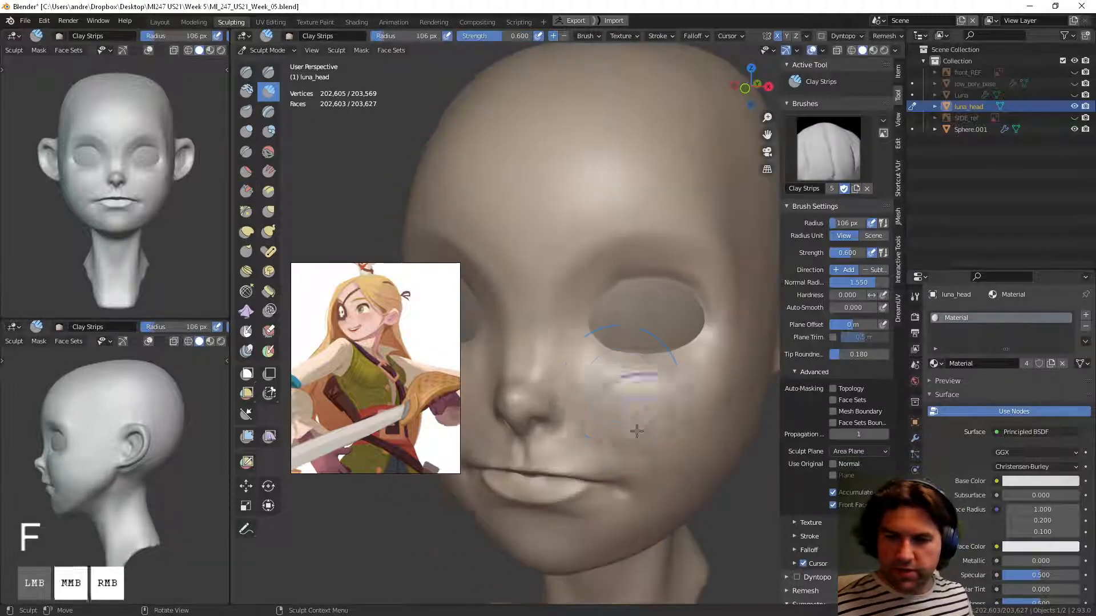
mouse_move(667, 372)
middle_down()
mouse_move(666, 387)
mouse_move(623, 364)
middle_up()
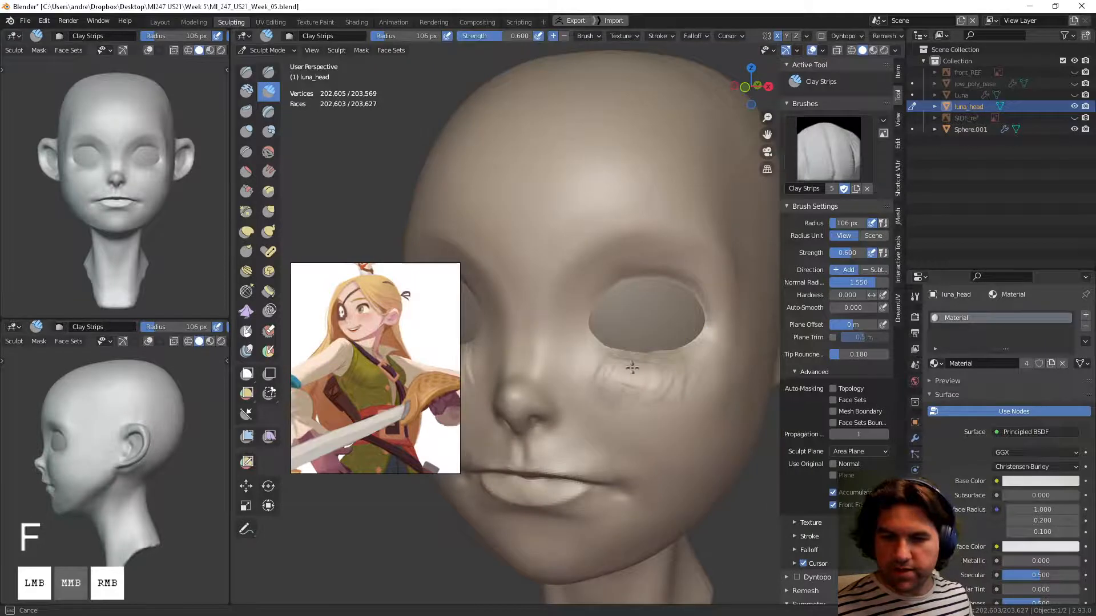
middle_drag(717, 359, 700, 365)
shift+drag(633, 379, 688, 377)
middle_drag(690, 377, 565, 363)
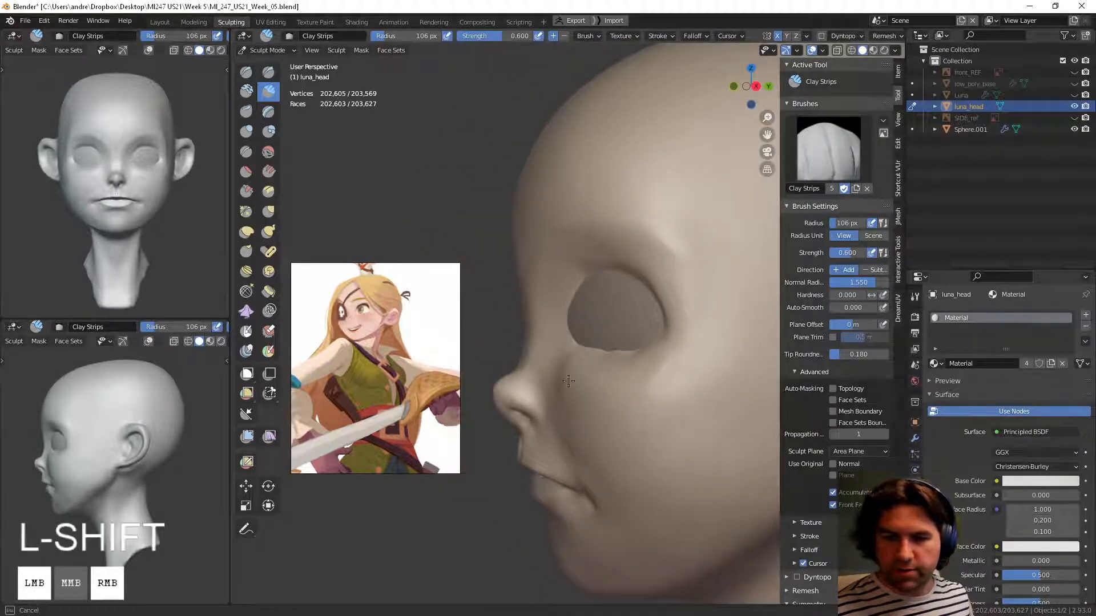
mouse_move(639, 363)
middle_down()
mouse_move(711, 370)
mouse_move(638, 464)
middle_up()
mouse_move(669, 422)
middle_down()
mouse_move(679, 356)
mouse_move(636, 381)
middle_up()
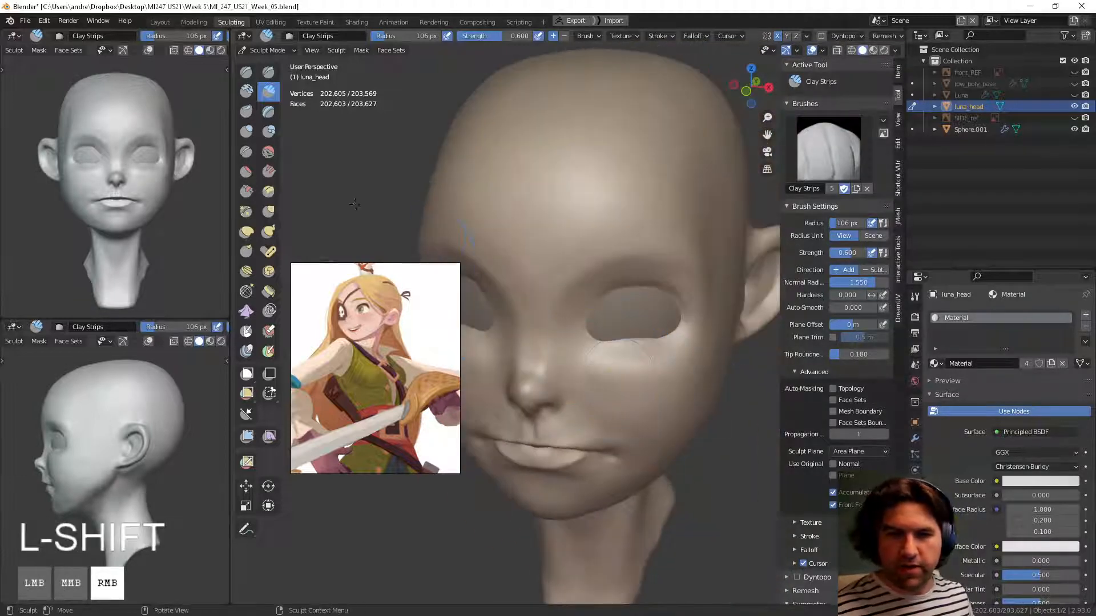
Step: Try the Draw Sharp brush at a 62 px radius along the lower eyelid
click(268, 73)
key(f)
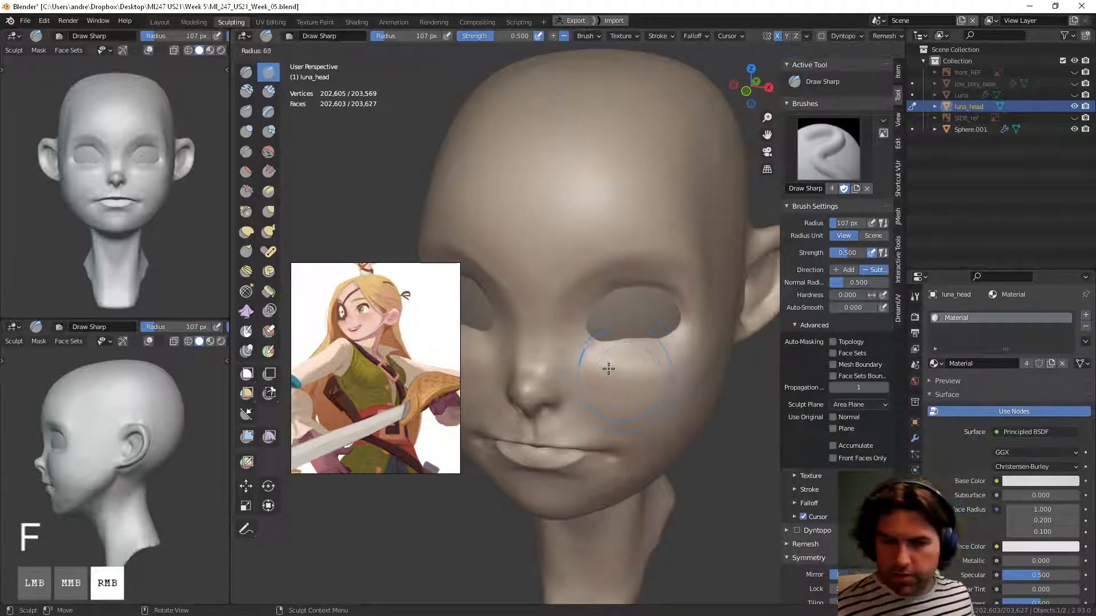
click(600, 366)
mouse_move(607, 342)
middle_down()
mouse_move(643, 315)
mouse_move(669, 340)
mouse_move(591, 337)
middle_up()
right_drag(622, 331, 623, 337)
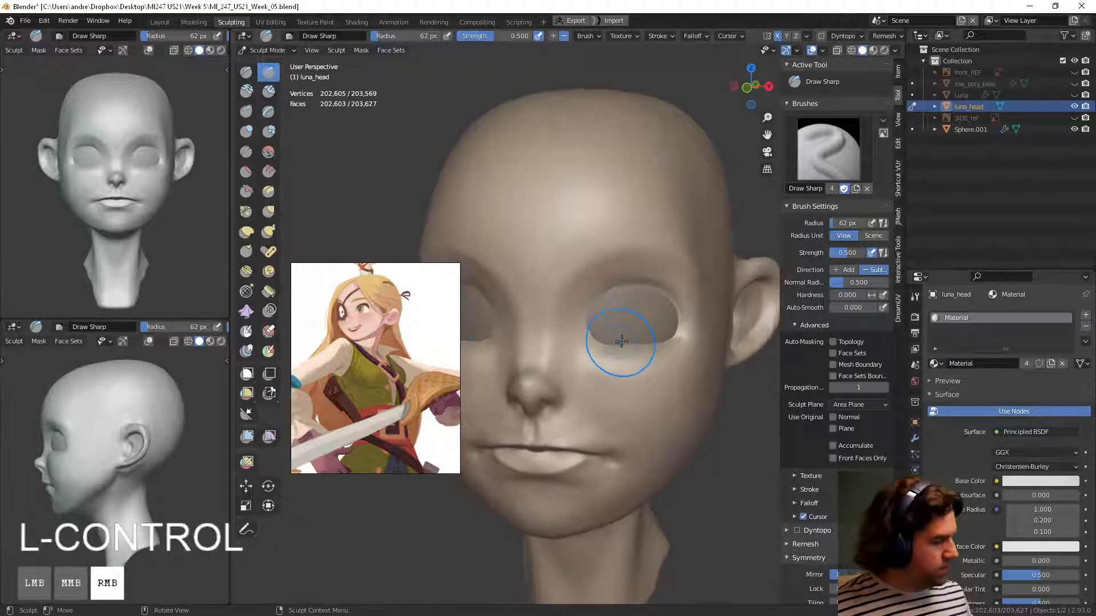
Step: Reshape the side of the nose bridge beside the inner eye corner with the Grab brush at a 95 px radius
key(g)
key(f)
click(638, 338)
mouse_move(592, 323)
mouse_down()
mouse_move(550, 304)
mouse_move(542, 327)
mouse_up()
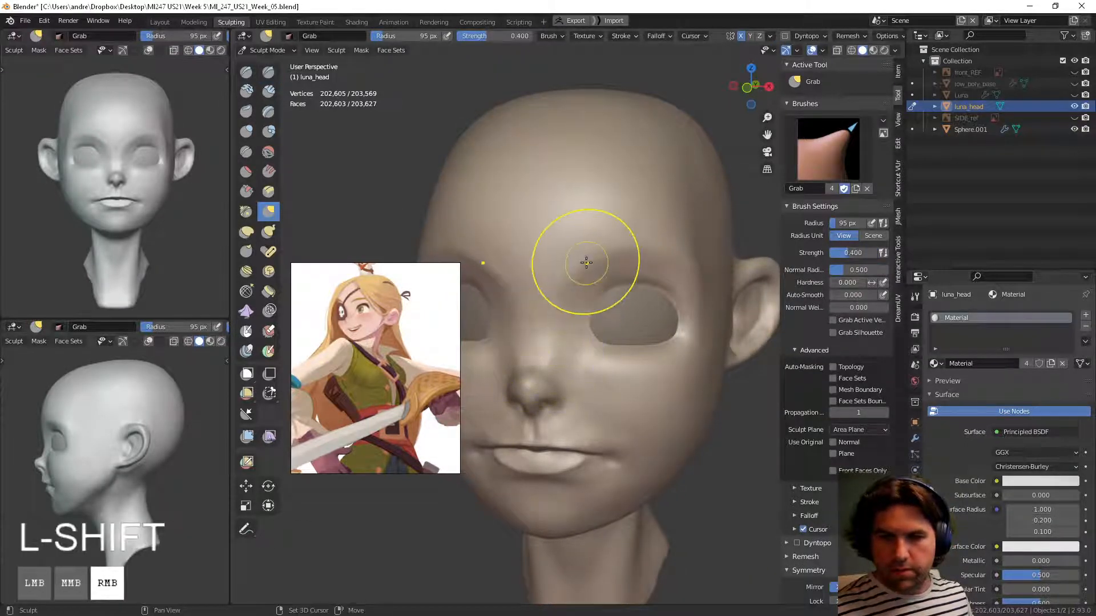
middle_drag(609, 265, 628, 281)
drag(559, 346, 553, 341)
drag(553, 341, 560, 340)
Step: Smooth the upper eyelid and the area just under the brow
mouse_move(593, 346)
middle_down()
mouse_move(575, 379)
mouse_move(551, 371)
middle_up()
ctrl+middle_drag(571, 337, 570, 371)
middle_drag(597, 416, 582, 379)
mouse_move(622, 280)
shift+mouse_down()
mouse_move(646, 274)
mouse_move(657, 294)
shift+mouse_up()
Step: Enlarge the Grab brush and nudge the upper front of the neck beneath the jaw in side view
mouse_move(663, 312)
ctrl+middle_down()
mouse_move(587, 456)
mouse_move(682, 449)
mouse_move(543, 409)
mouse_move(631, 440)
mouse_move(702, 430)
mouse_move(626, 430)
ctrl+middle_up()
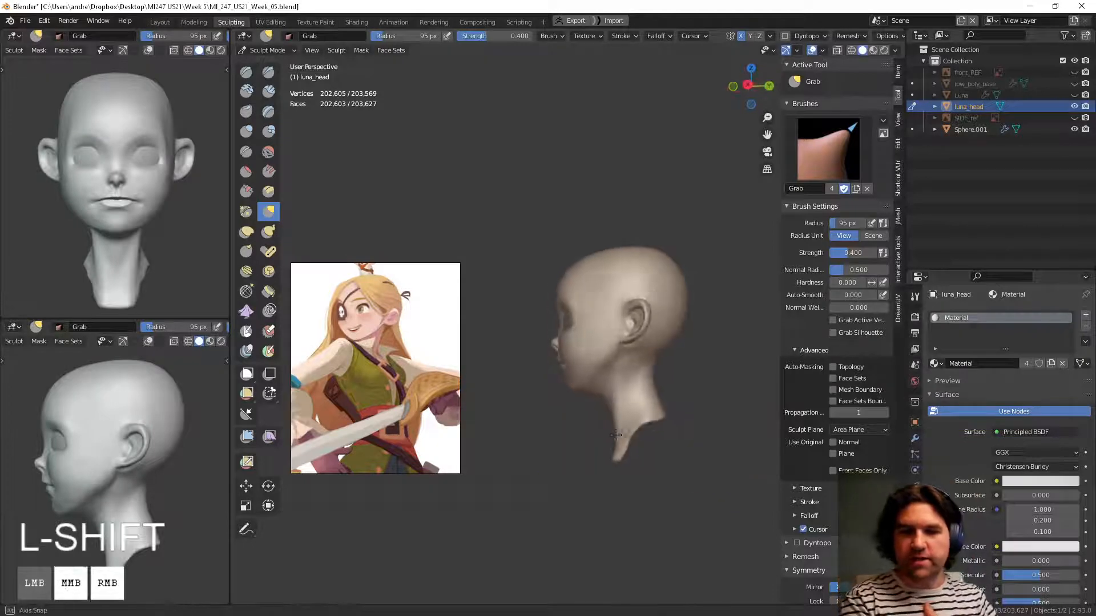
scroll(594, 422, up, 3)
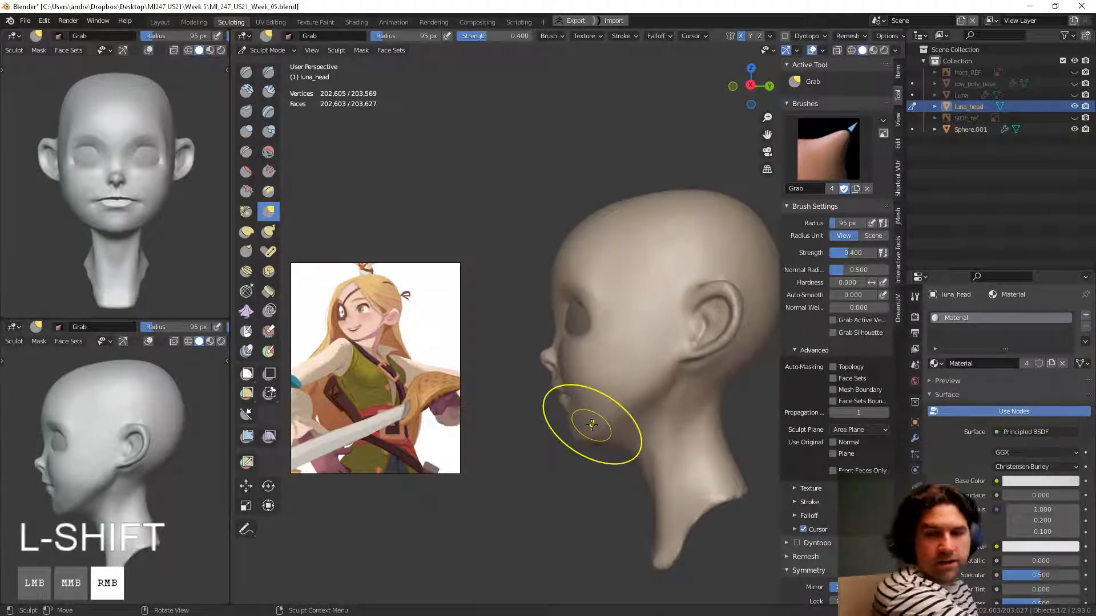
key(f)
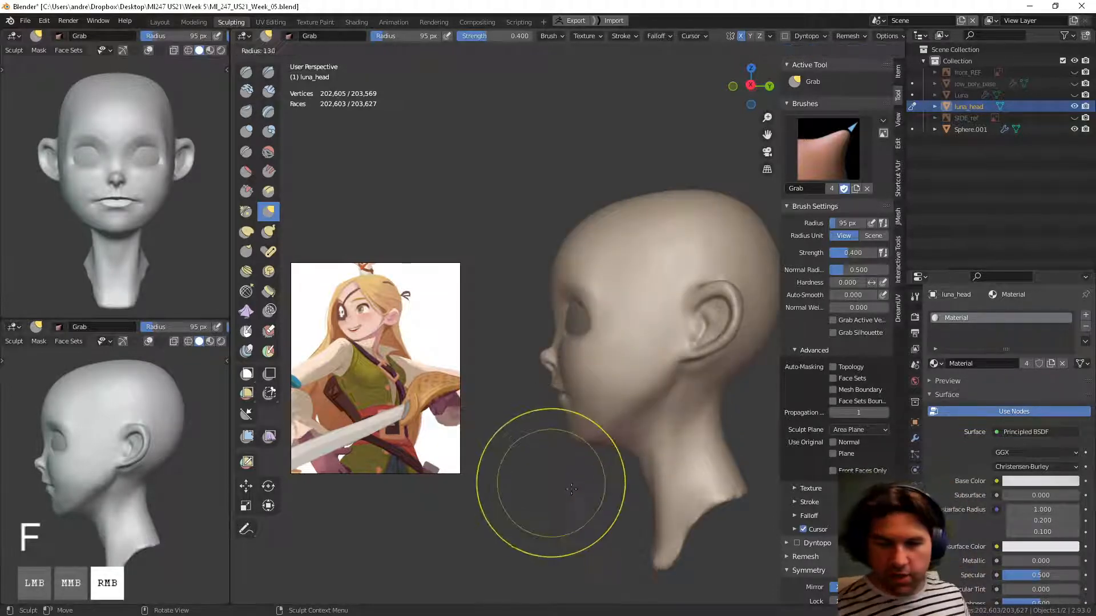
click(623, 479)
mouse_move(571, 463)
middle_down()
mouse_move(595, 436)
mouse_move(622, 436)
mouse_move(636, 379)
mouse_move(624, 460)
middle_up()
shift+middle_drag(736, 455, 732, 435)
key(f)
click(732, 435)
drag(668, 416, 662, 414)
mouse_move(663, 414)
middle_down()
mouse_move(762, 430)
mouse_move(617, 429)
middle_up()
Step: Set the Grab brush radius to 116 px and push the mouth and chin area slightly back in profile
key(f)
click(766, 430)
key(f)
click(665, 455)
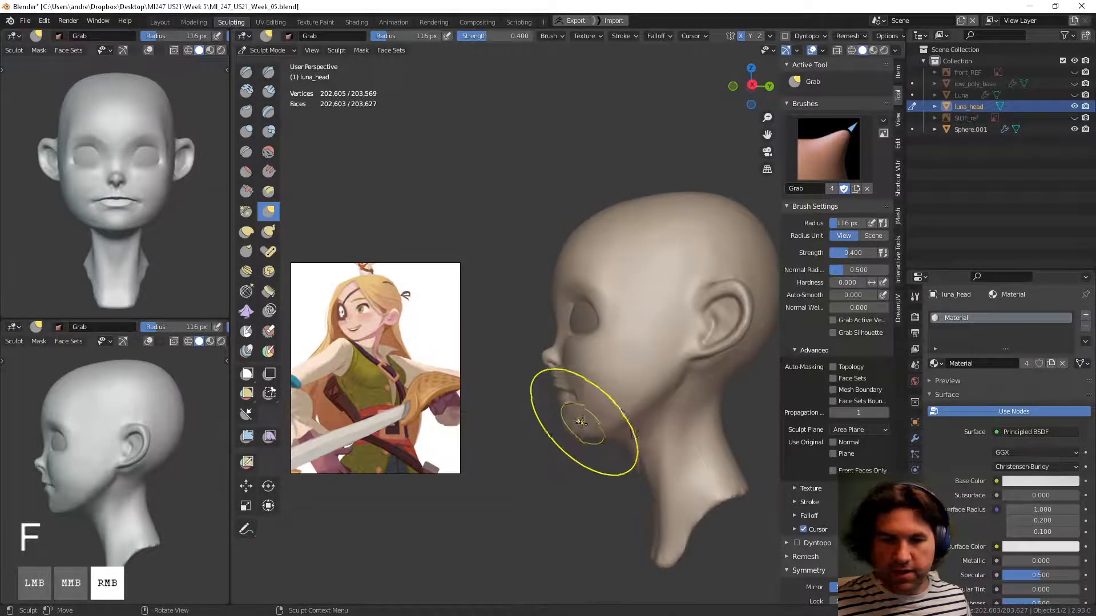
drag(562, 399, 580, 405)
middle_drag(580, 406, 624, 406)
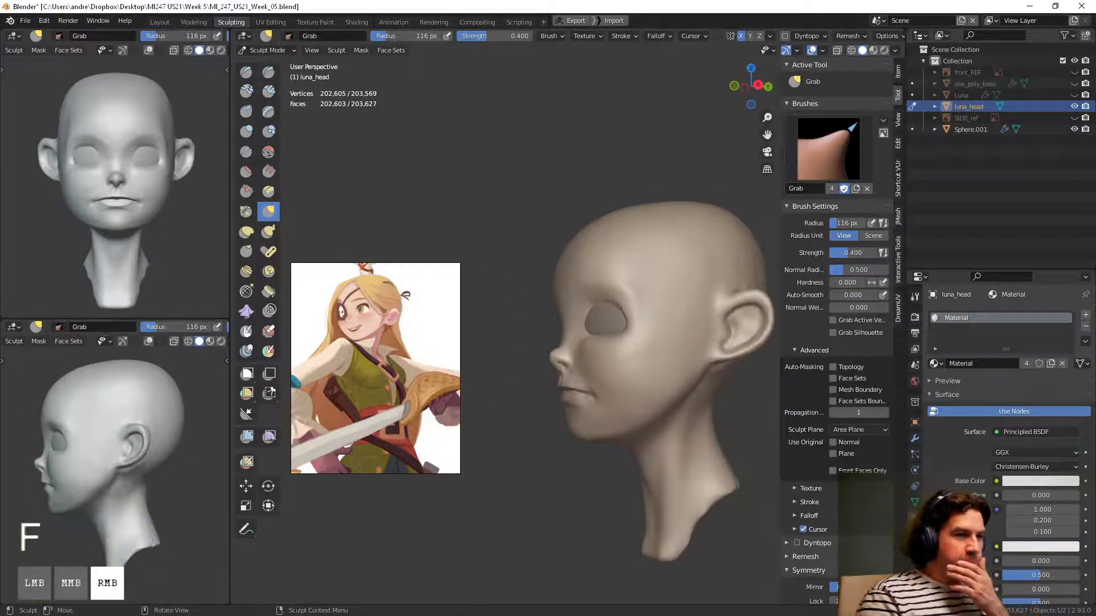
mouse_move(514, 408)
middle_down()
mouse_move(539, 406)
mouse_move(510, 404)
middle_up()
right_click(511, 403)
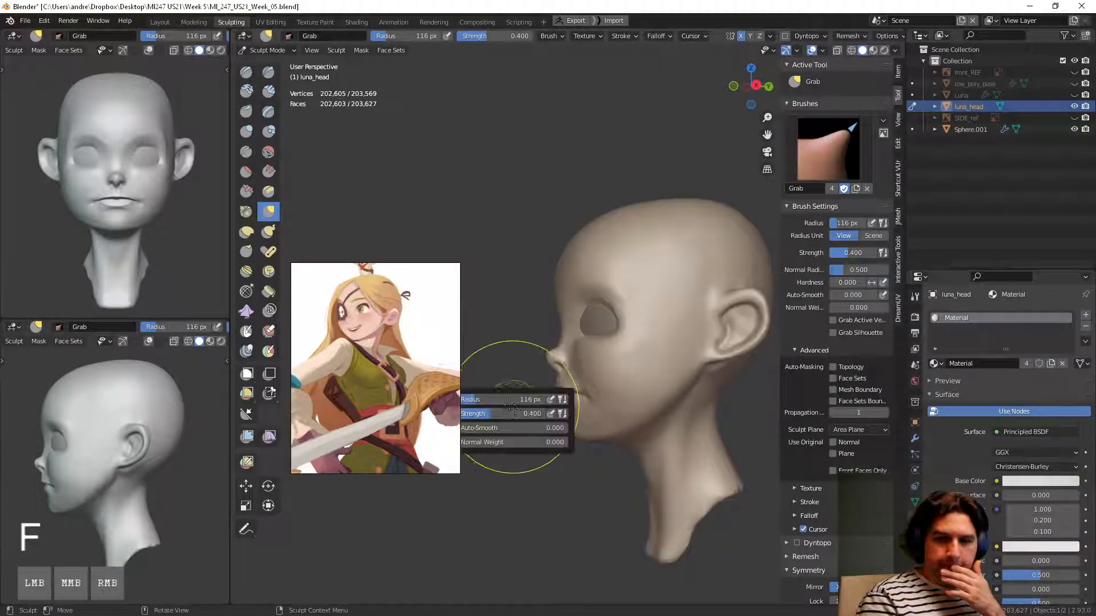